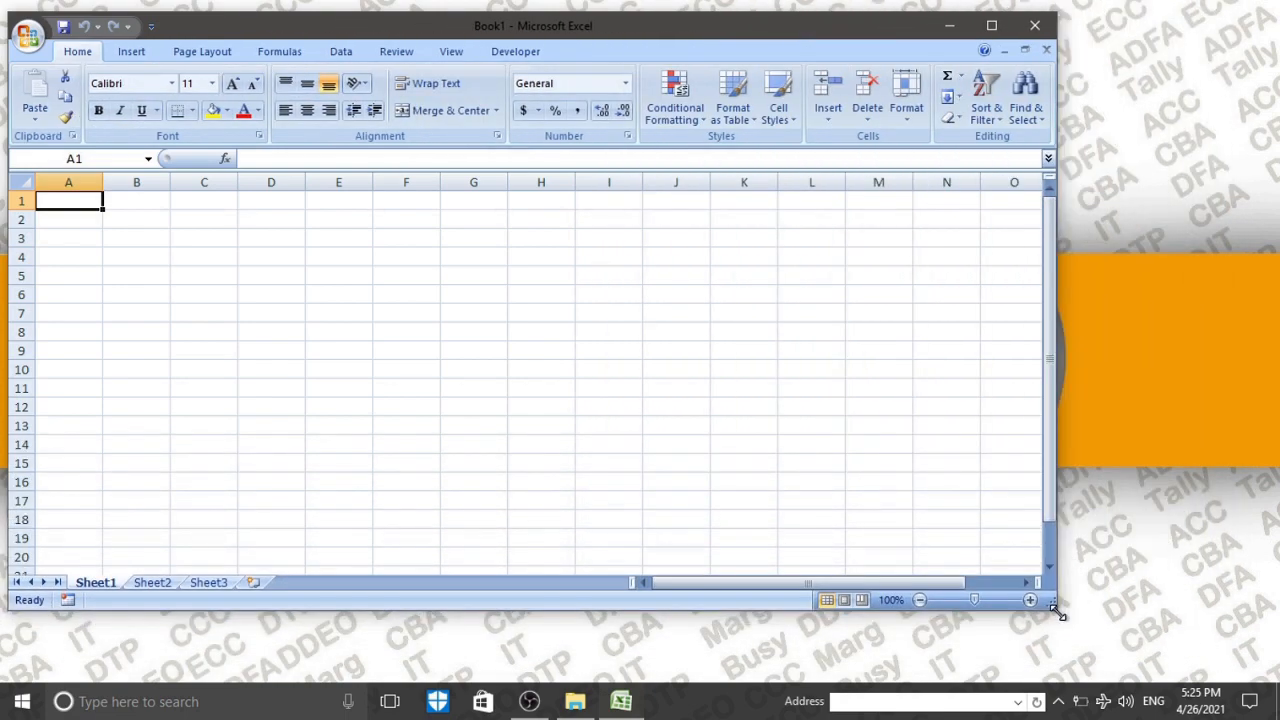
- Maximize the workbook window and select a few individual cells on Sheet1, ending on G12
click(991, 28)
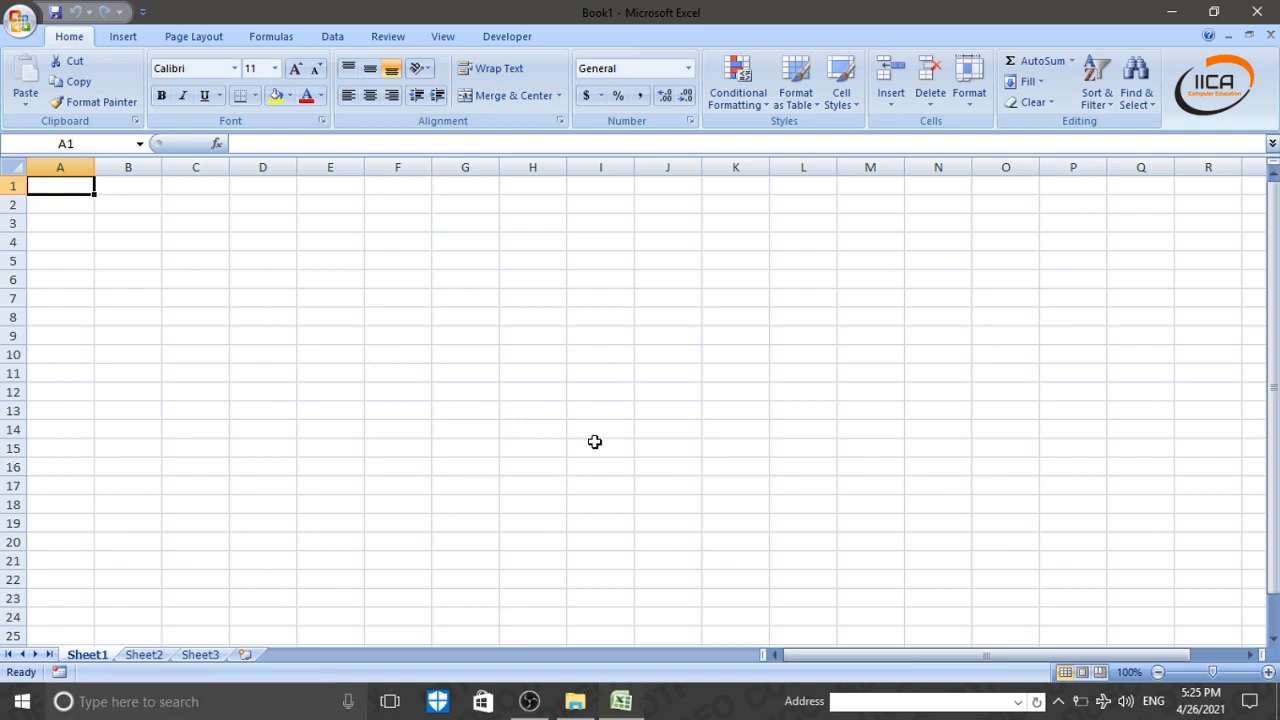
click(319, 409)
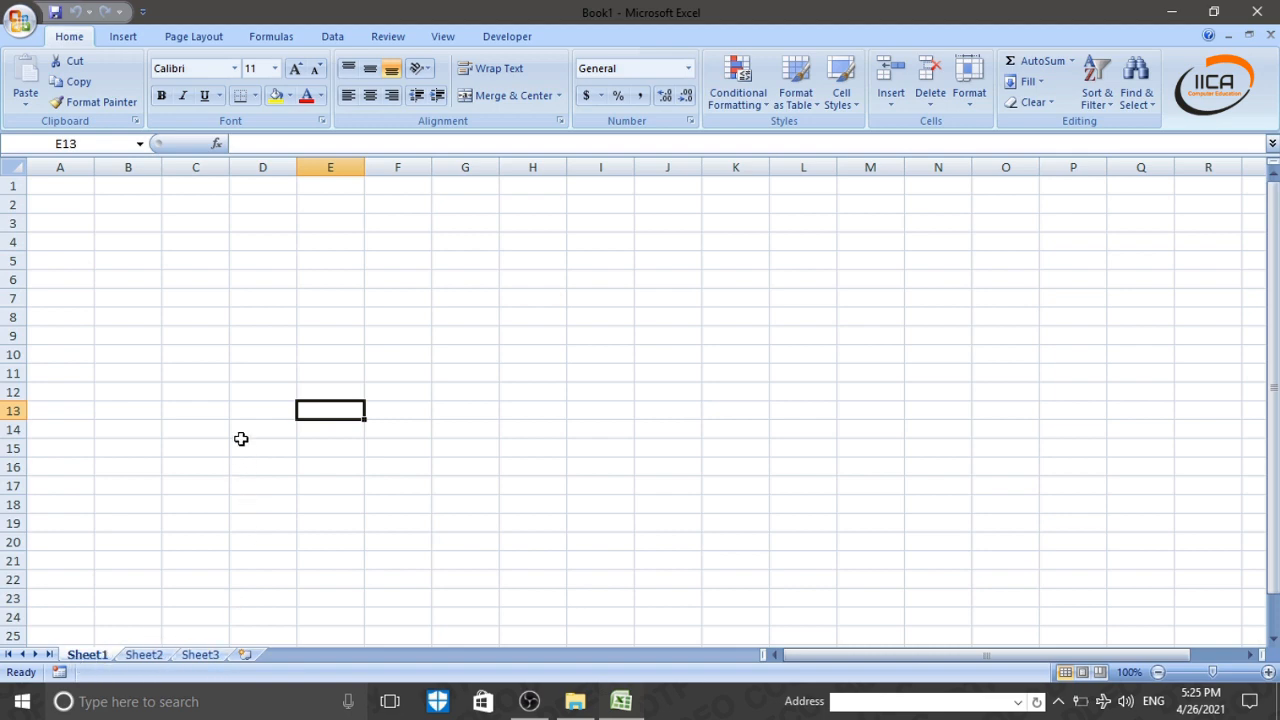
click(233, 396)
click(460, 391)
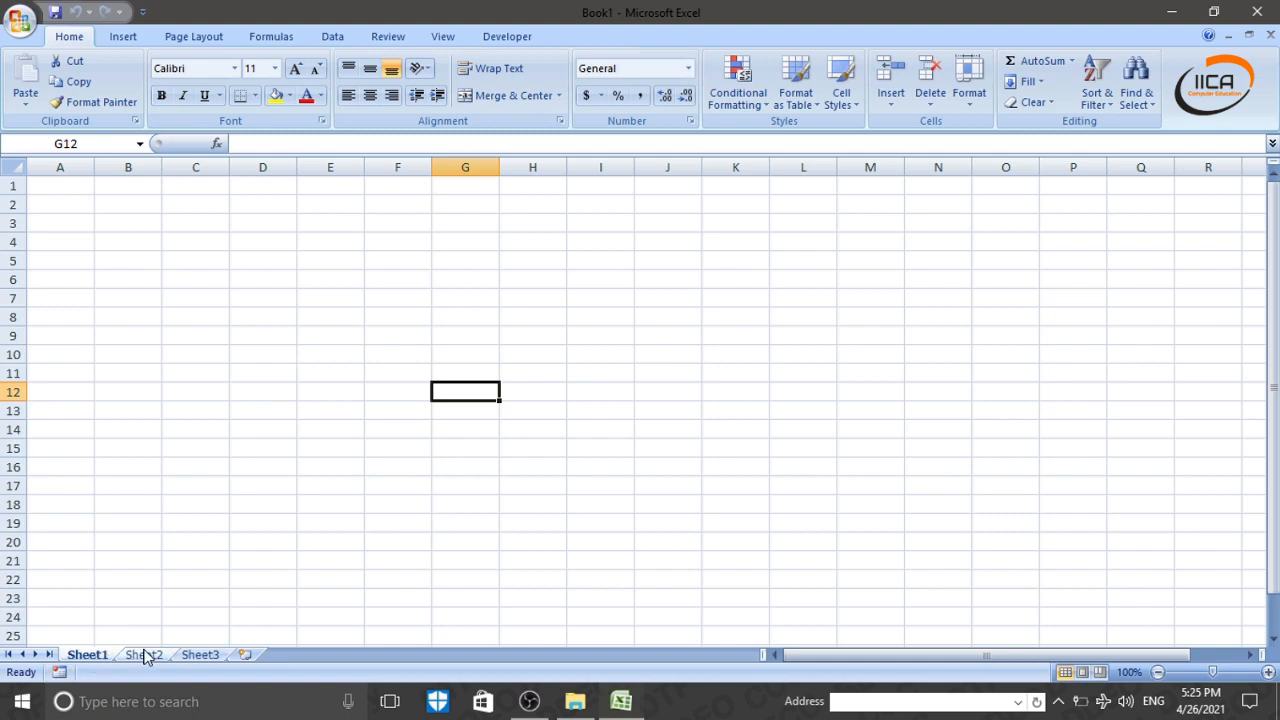
- Insert five new worksheets after Sheet3 and return to Sheet1
click(245, 655)
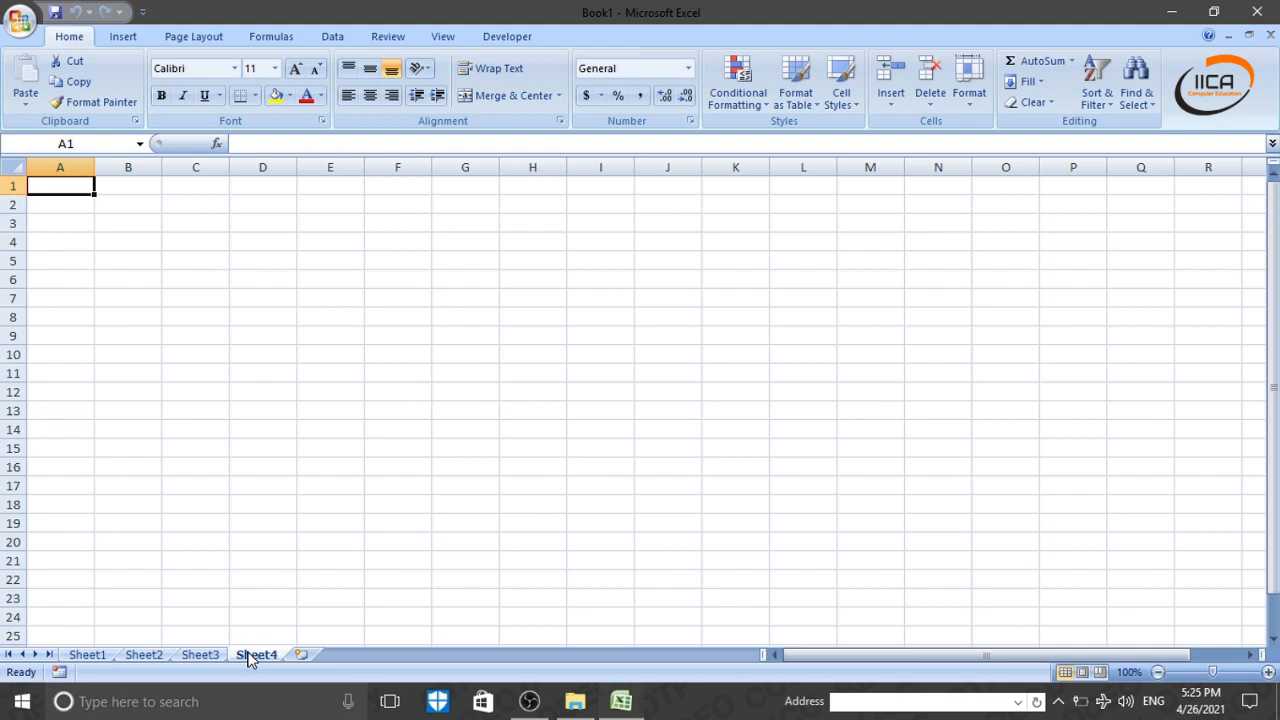
click(302, 656)
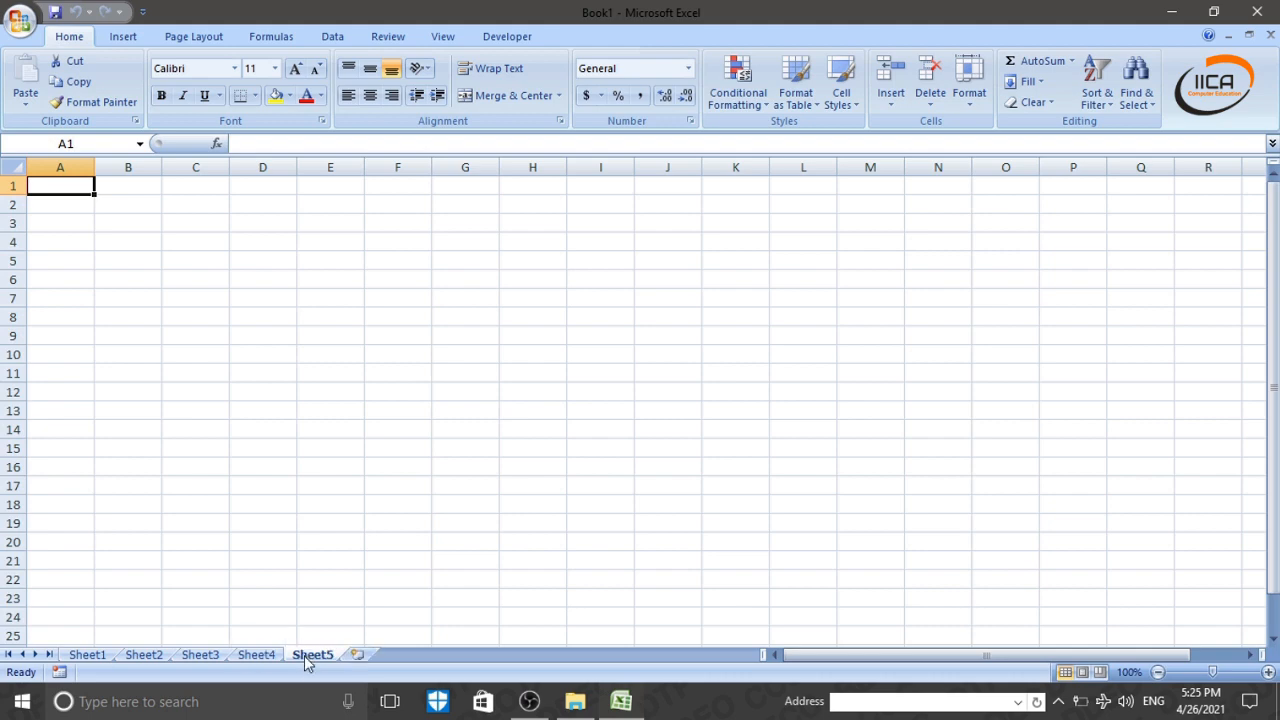
click(358, 654)
click(414, 655)
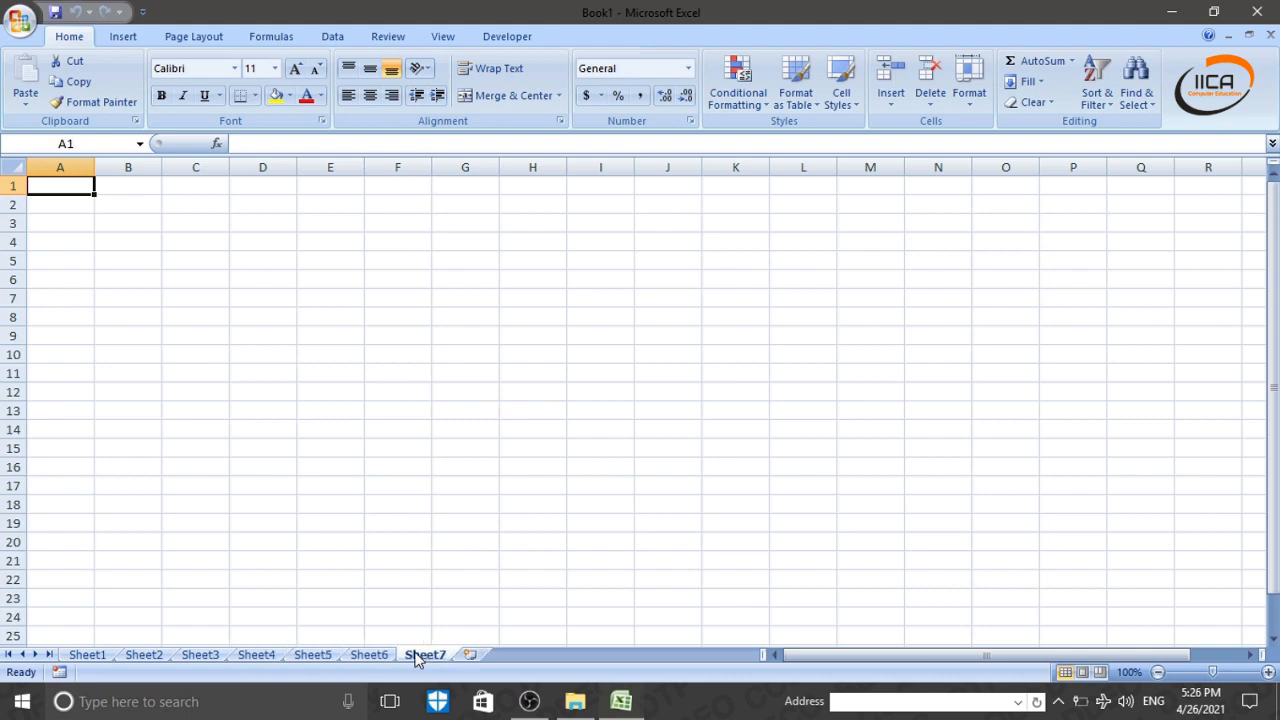
click(475, 656)
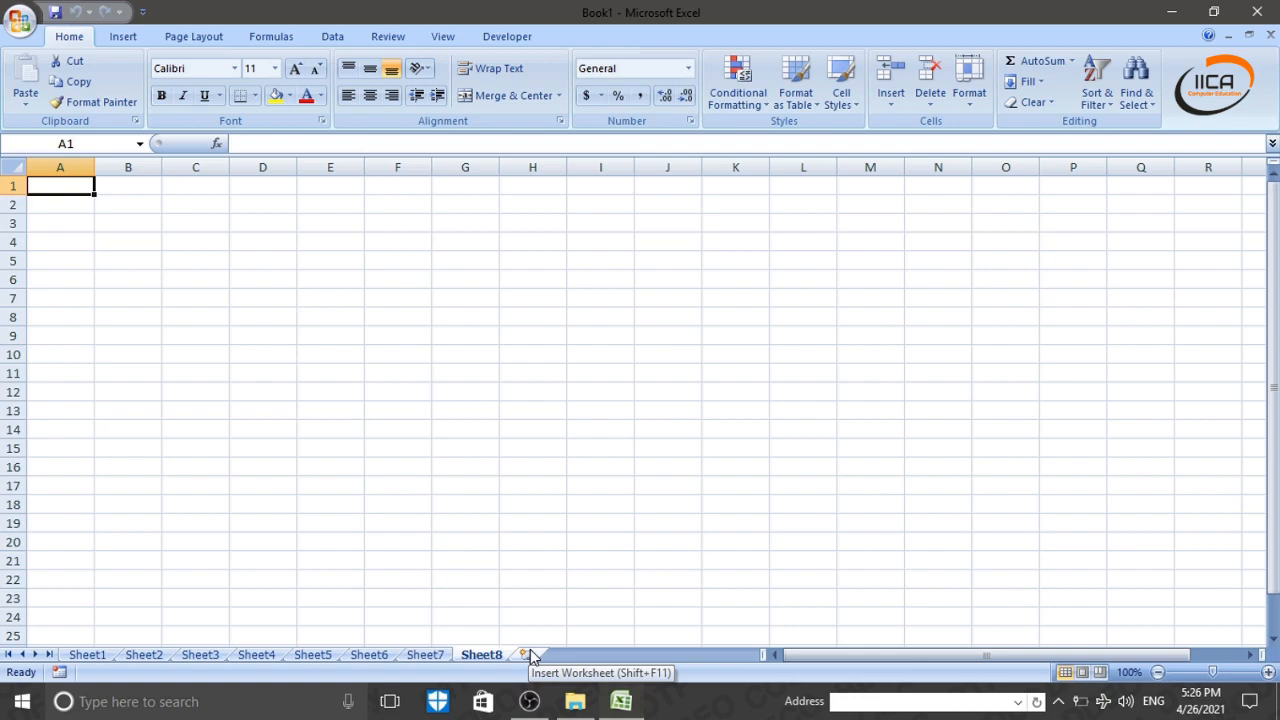
click(88, 656)
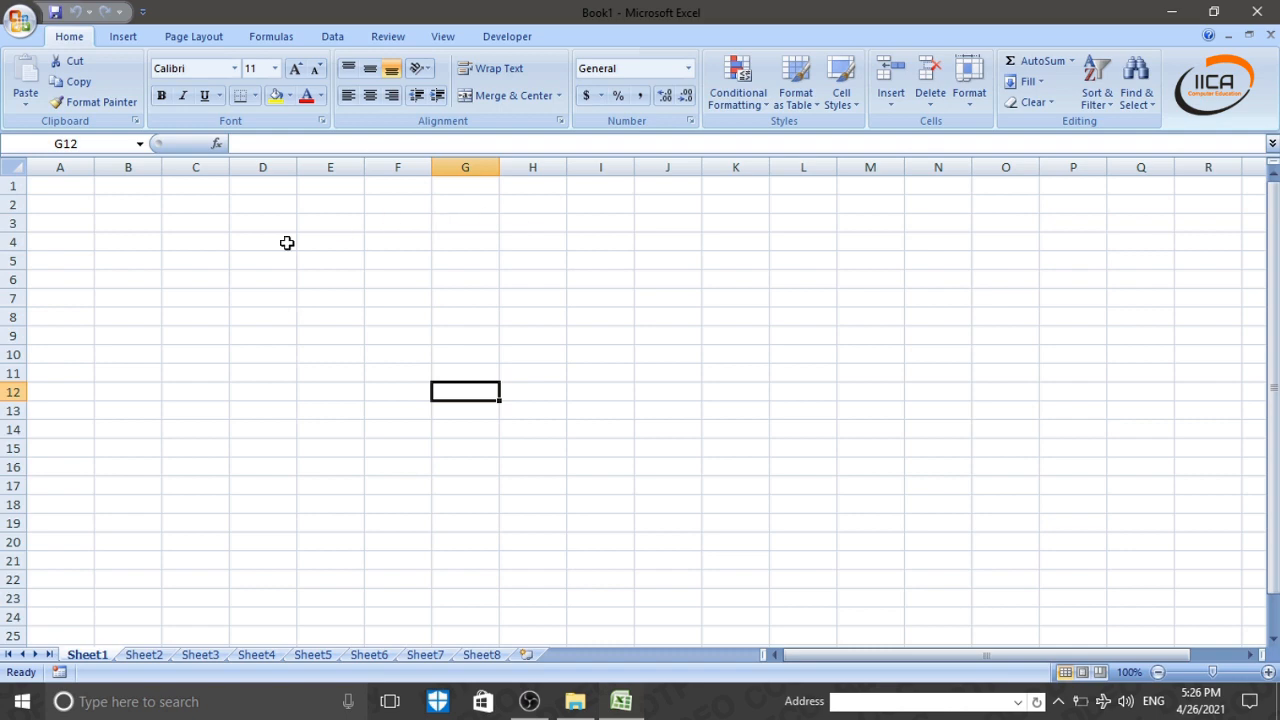
- Select single cells such as B6 and A1, and highlight entire rows one at a time from row 1 to row 4
click(104, 280)
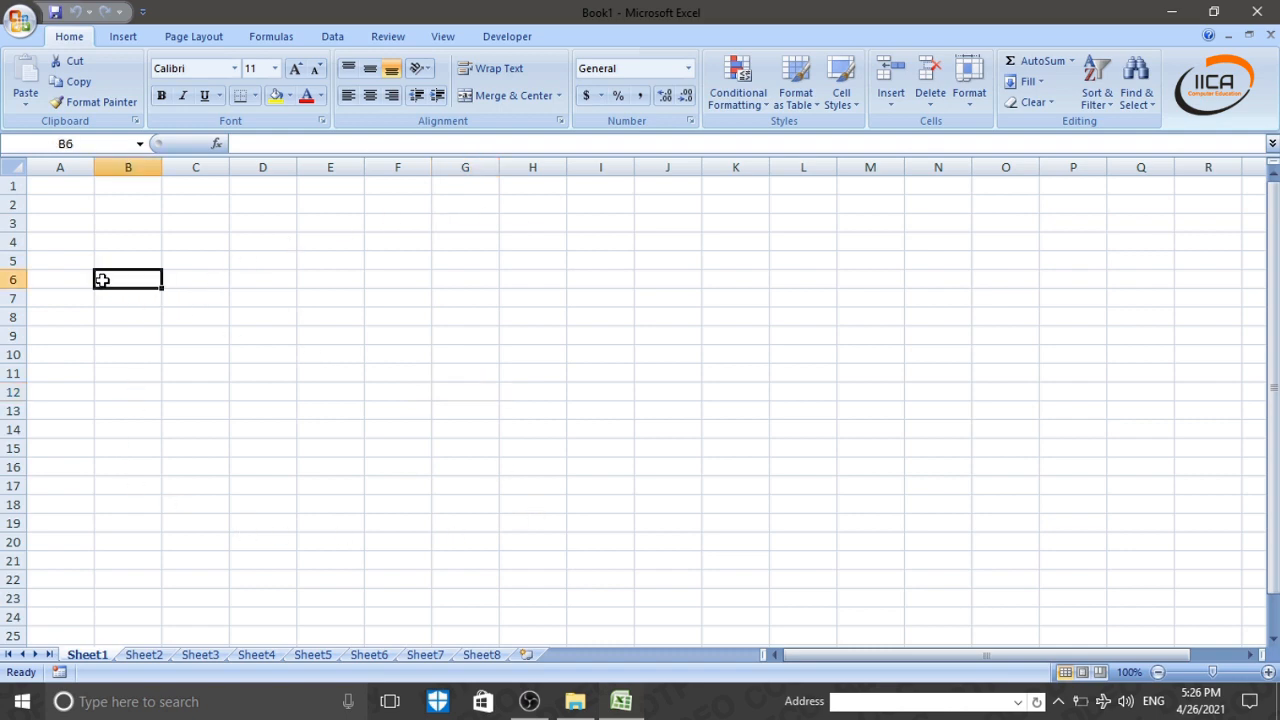
click(70, 190)
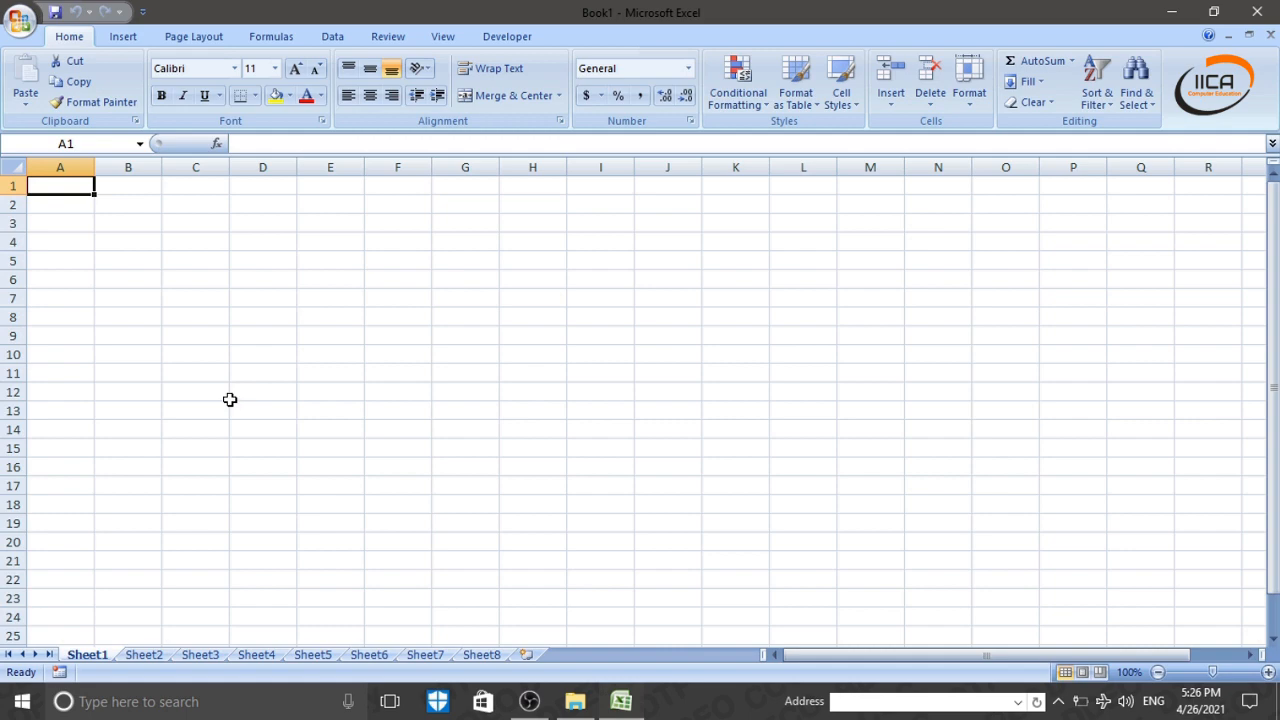
click(72, 258)
click(63, 190)
click(13, 186)
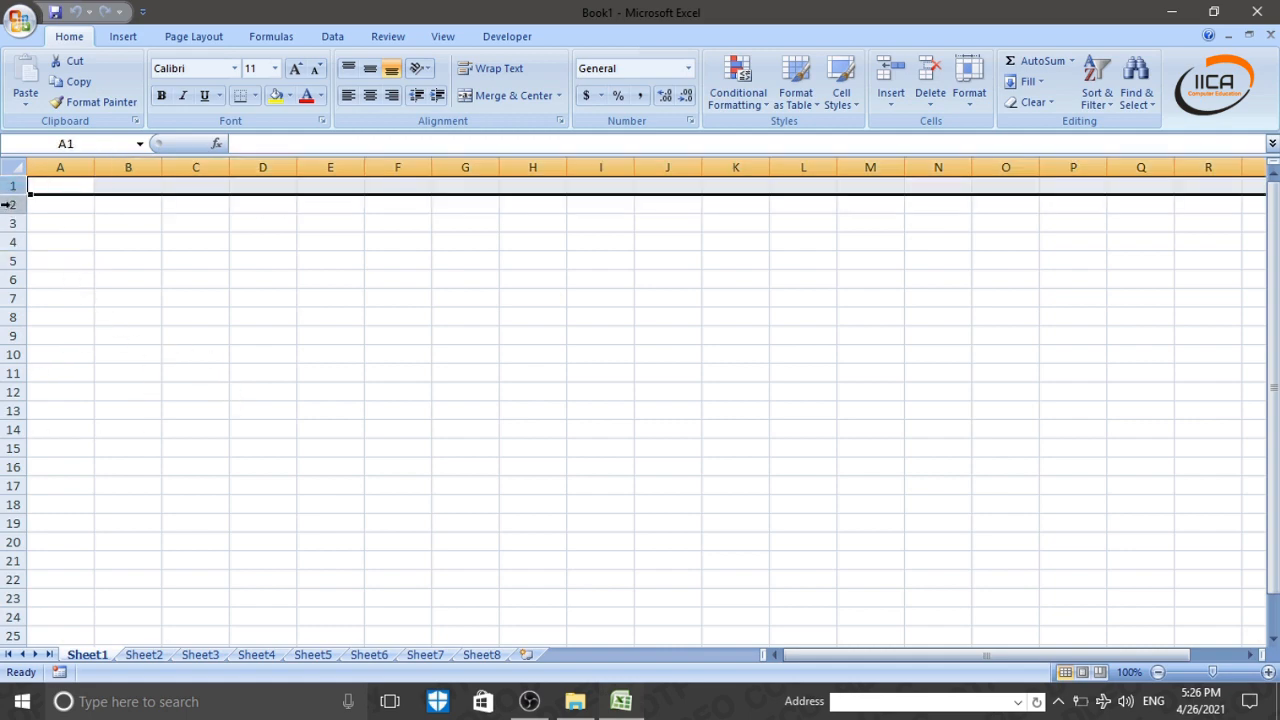
drag(7, 204, 7, 242)
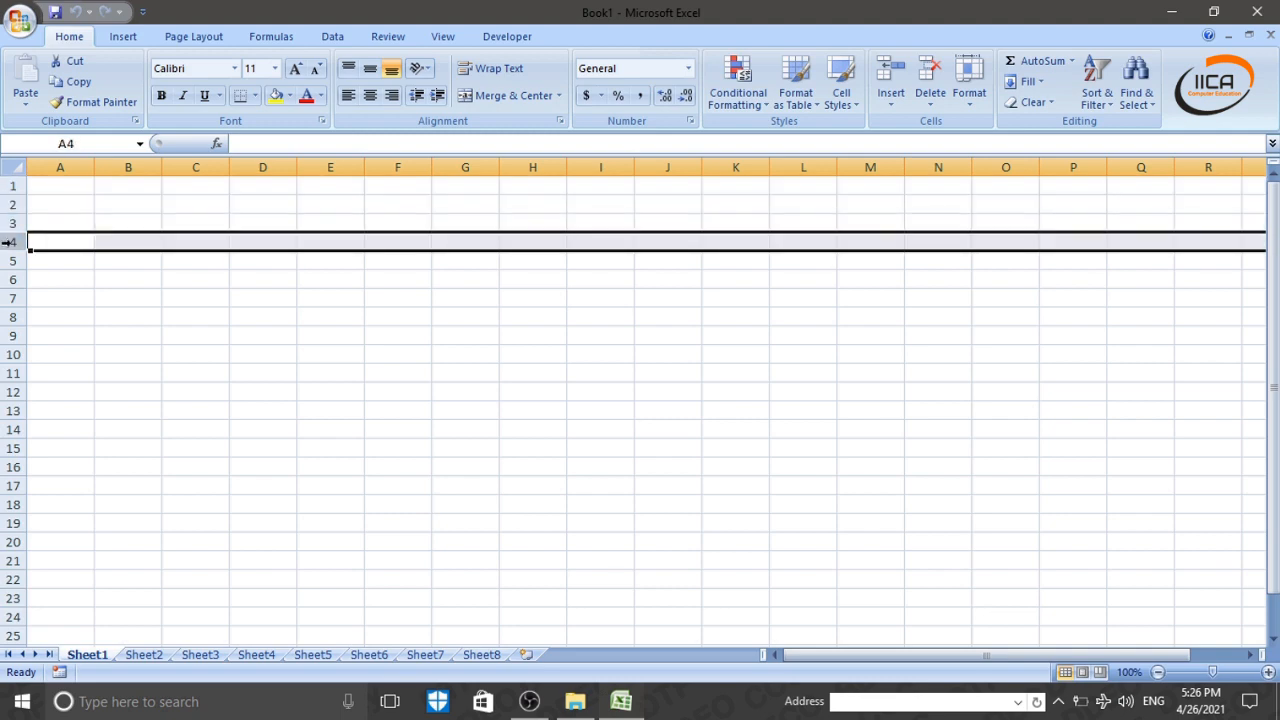
click(74, 317)
- Highlight entire columns A through D one at a time, finishing with column A, and clear the column selection
click(60, 167)
click(128, 167)
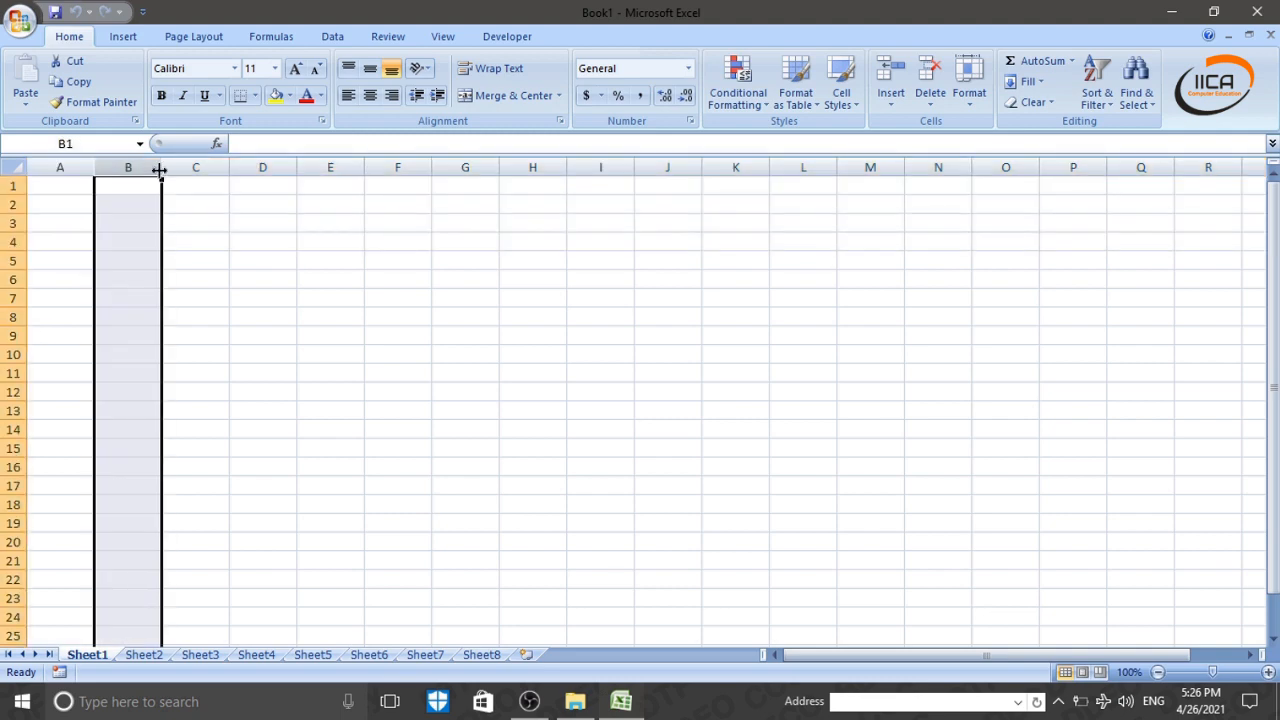
click(195, 167)
click(262, 167)
click(60, 167)
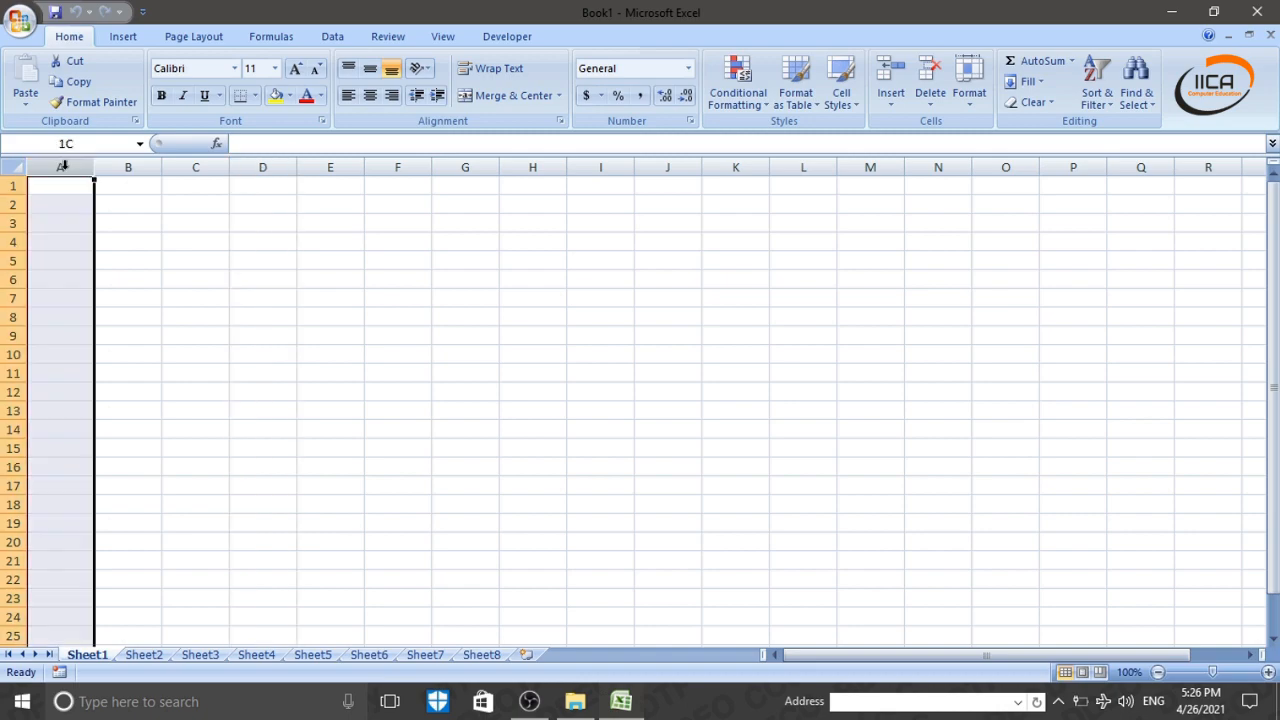
click(172, 260)
- Move from cell A1 down column A to the very last row of Sheet1 to examine how many rows it has
click(54, 185)
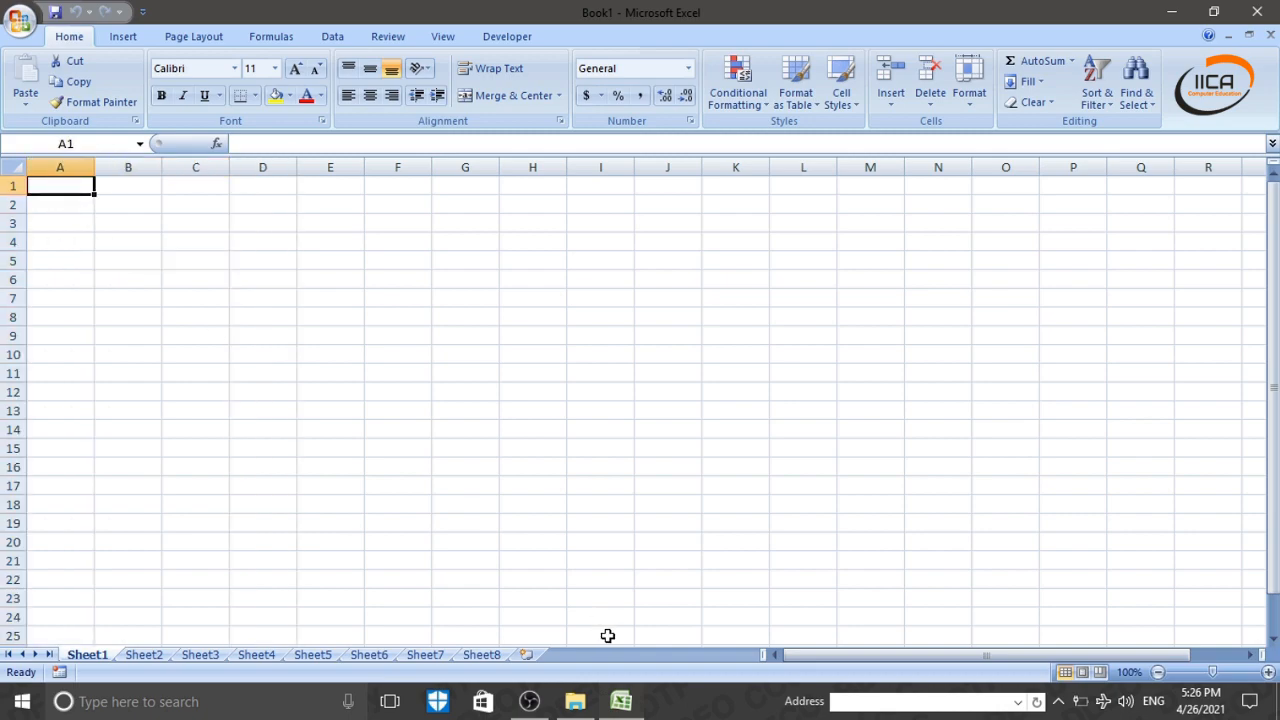
key(Down)
key(Down)
key(Down)
key(Down)
key(Down)
key(Down)
key(Down)
key(Down)
key(Down)
key(Down)
key(Down)
key(Down)
key(Down)
key(Down)
key(Down)
key(Down)
key(Down)
key(Down)
key(Down)
key(Down)
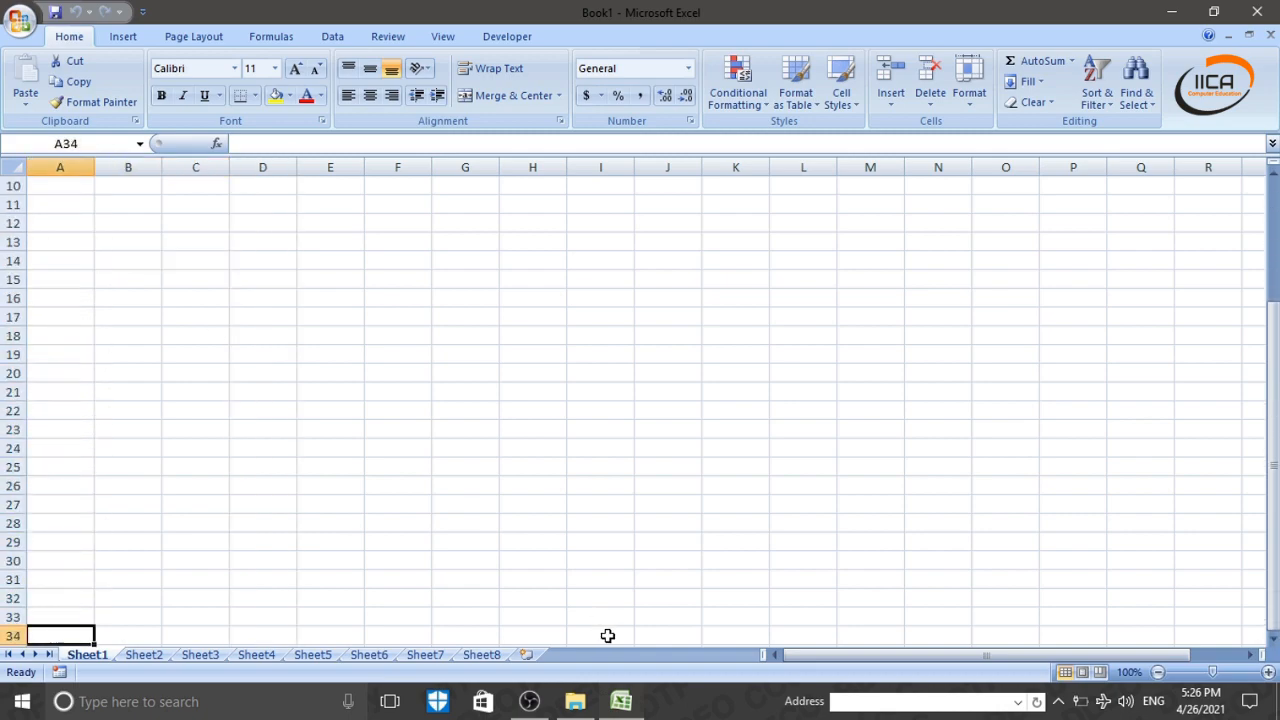
key(Down)
key(Down)
key(Down)
key(Down)
key(Down)
key(Down)
key(Down)
key(Down)
key(Down)
key(Down)
key(Down)
key(Down)
key(Down)
key(Down)
key(Down)
key(Down)
key(Down)
key(Down)
key(Down)
key(Down)
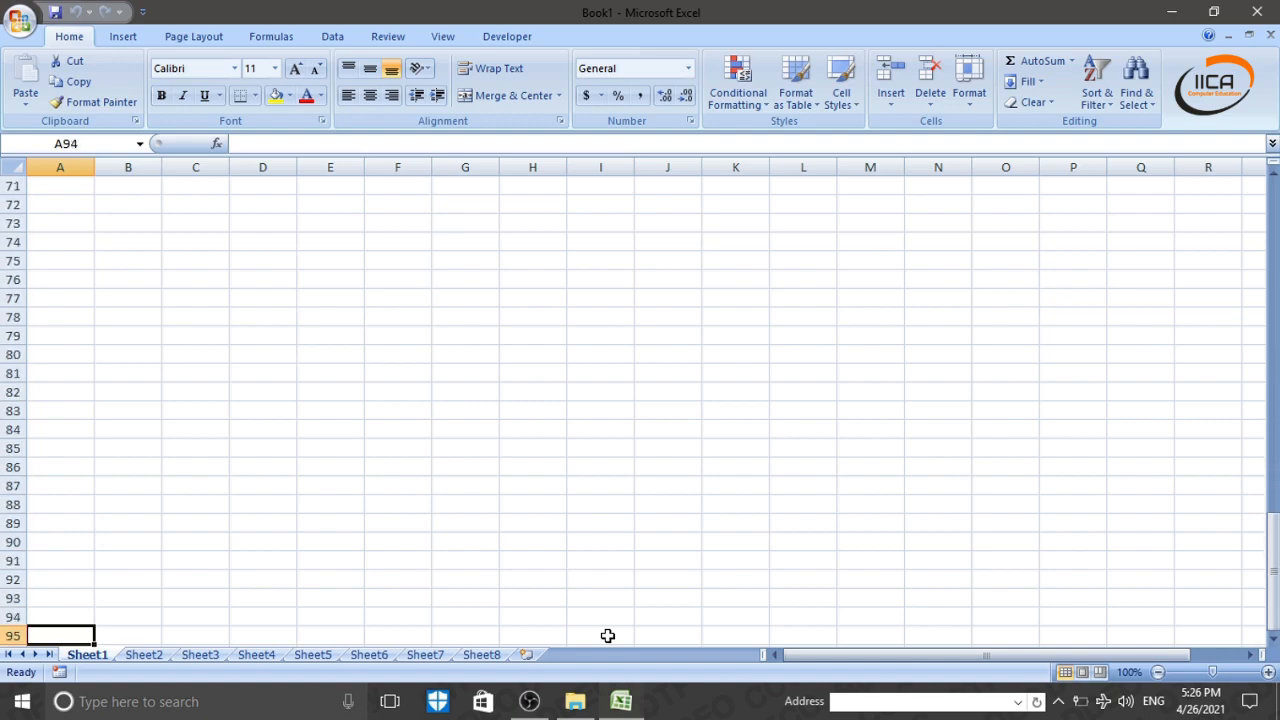
key(Down)
key(Down)
key(Down)
key(Down)
key(Down)
key(Down)
key(Down)
key(Down)
key(Down)
key(Down)
key(Down)
key(Down)
key(Down)
key(Down)
key(Down)
key(Down)
key(Down)
key(Down)
key(Down)
key(Down)
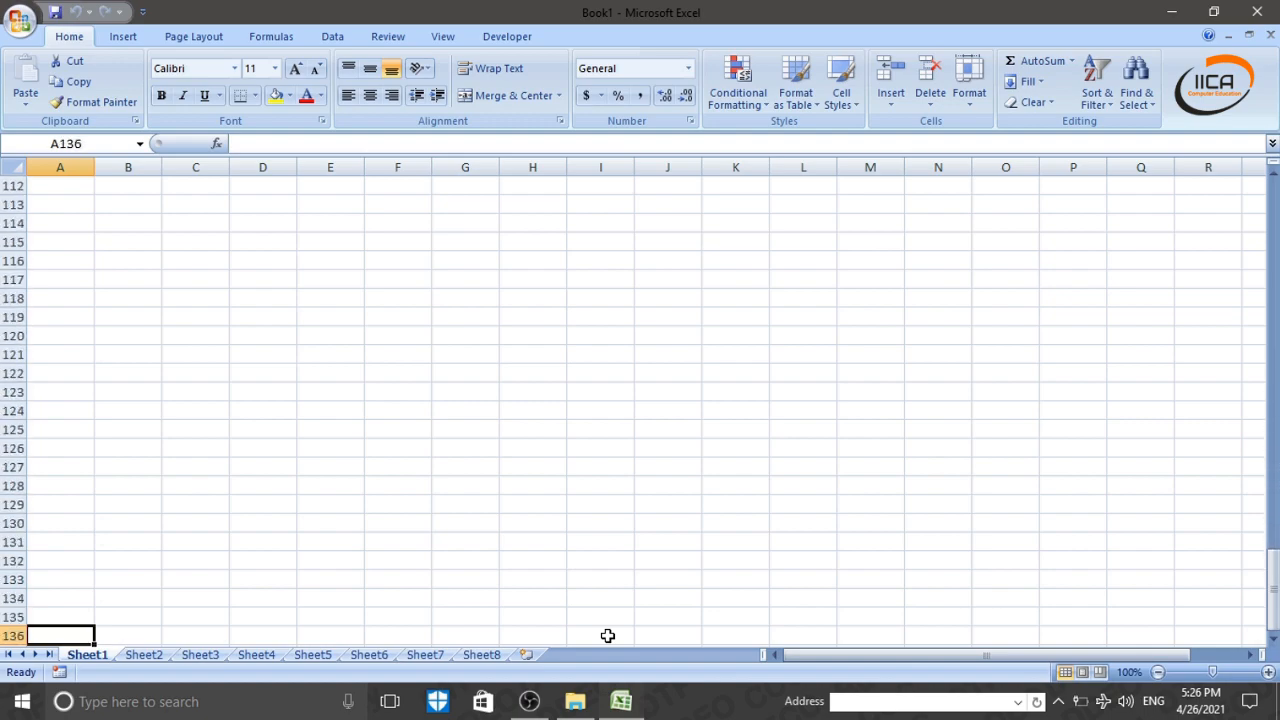
key(Down)
key(Down)
key(Down)
key(Down)
key(Down)
key(Down)
key(Down)
key(Down)
key(Down)
key(Down)
key(Down)
key(Down)
key(Down)
key(Down)
key(Down)
key(Down)
key(Down)
key(Down)
key(Down)
key(Down)
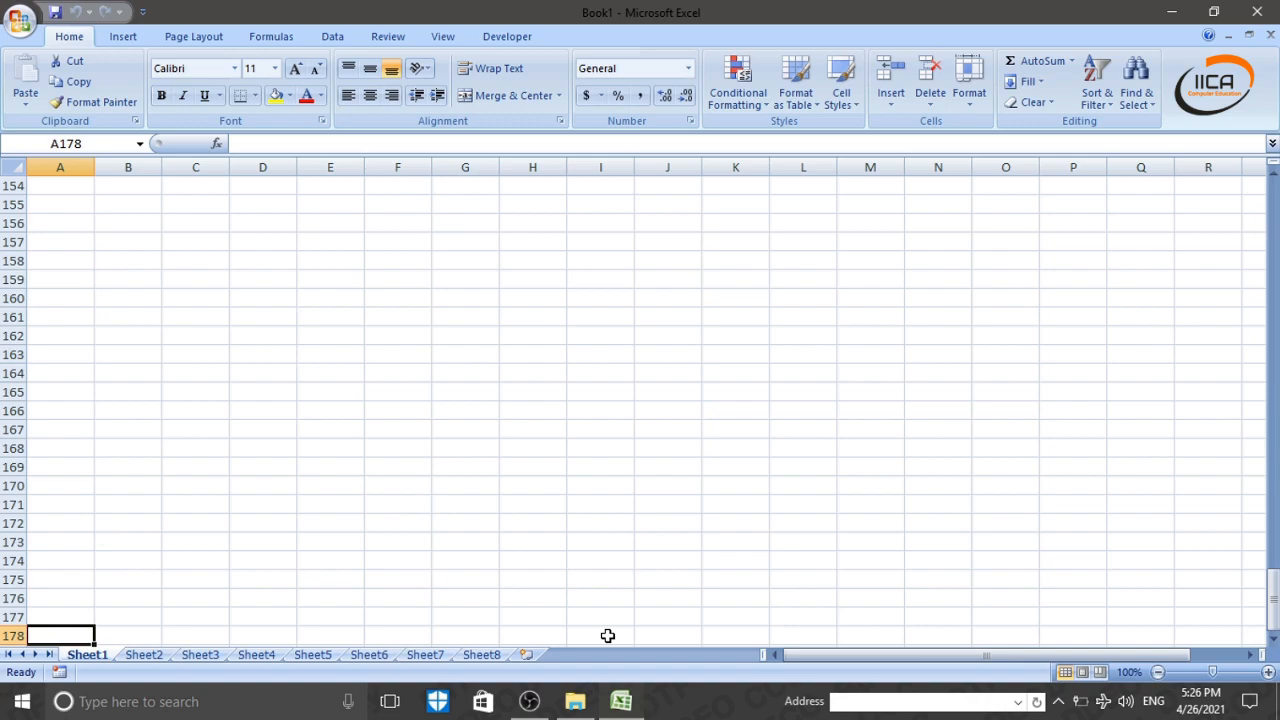
key(ctrl+Down)
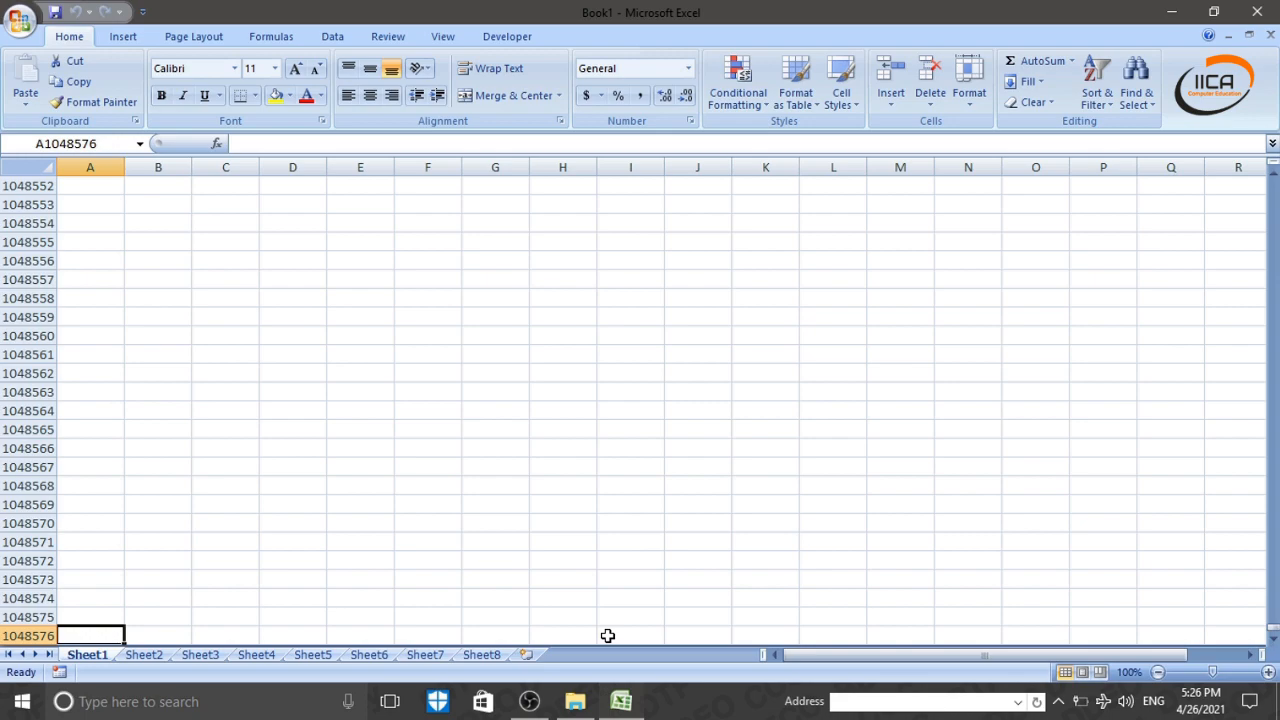
- Return to cell A1 and move along row 1 to the very last column of Sheet1 to examine how many columns it has
key(ctrl+Home)
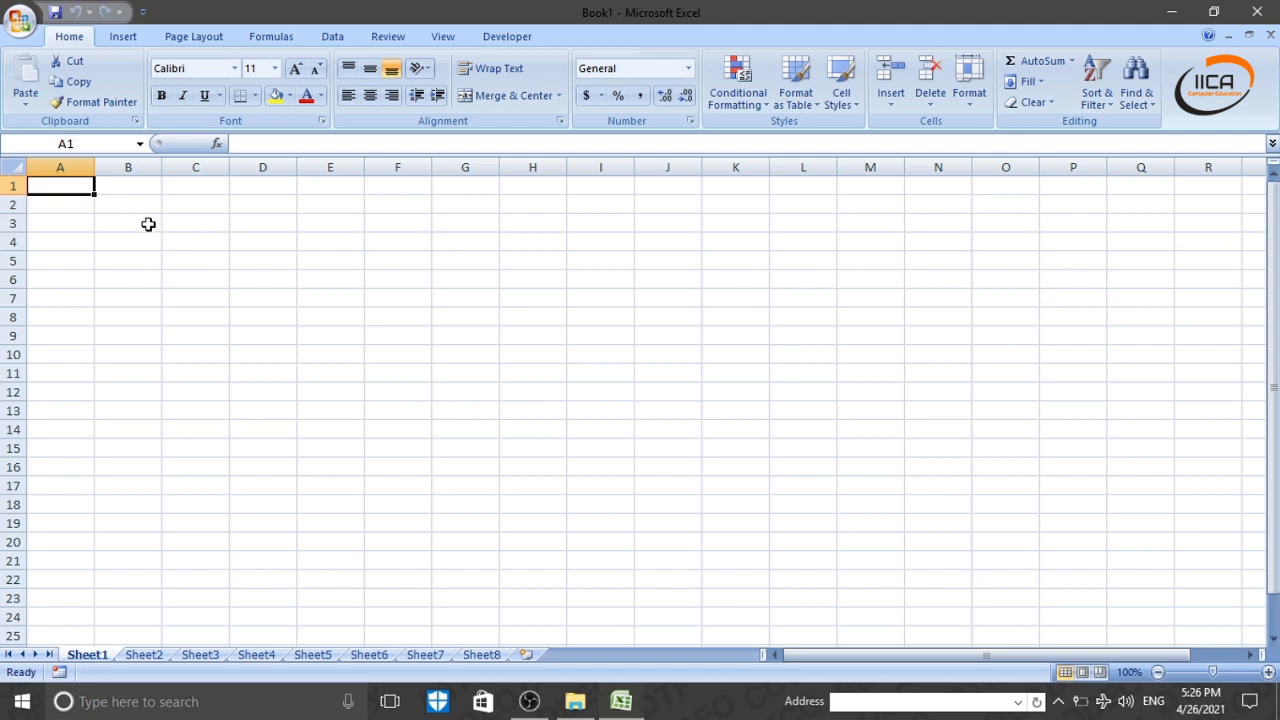
key(Right)
key(Right)
key(Right)
key(Right)
key(Right)
key(Right)
key(Right)
key(Right)
key(Right)
key(Right)
key(Right)
key(Right)
key(Right)
key(Right)
key(Right)
key(Right)
key(Right)
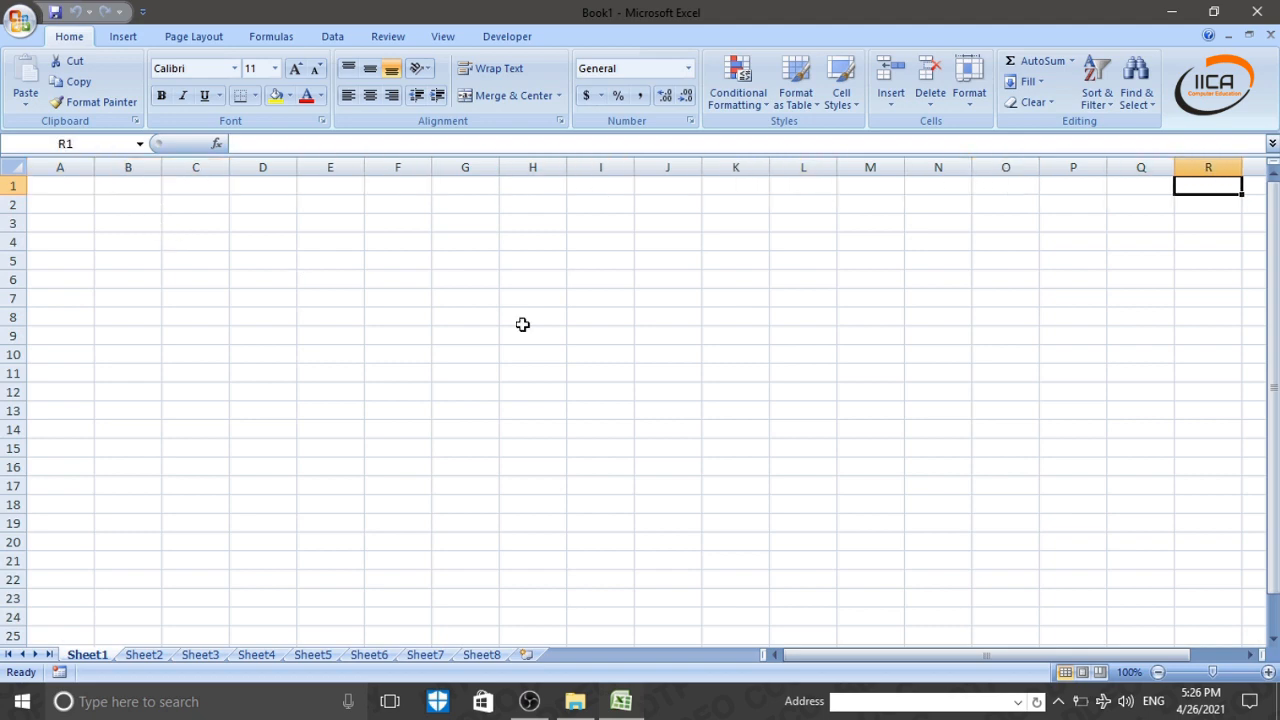
key(Right)
key(Right)
key(Right)
key(Right)
key(Right)
key(Right)
key(Right)
key(Right)
key(Right)
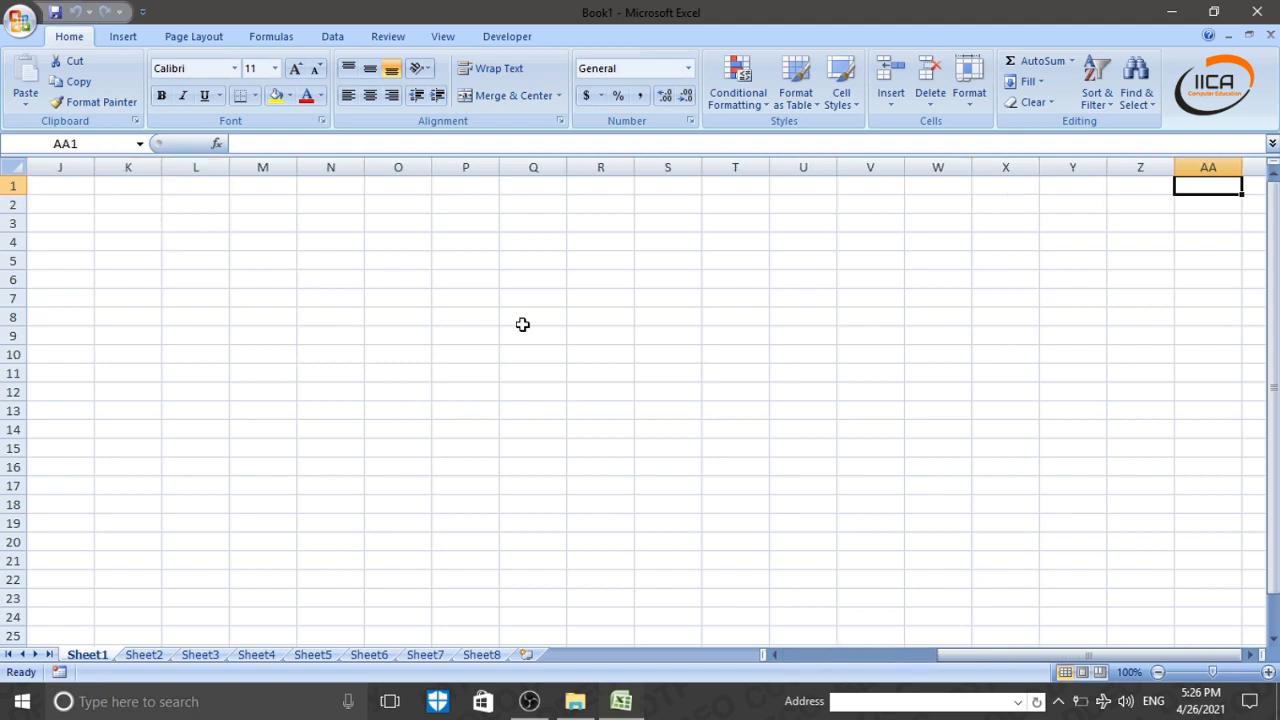
key(Right)
key(Right)
key(Right)
key(Right)
key(Right)
key(Right)
key(Right)
key(Right)
key(Right)
key(Right)
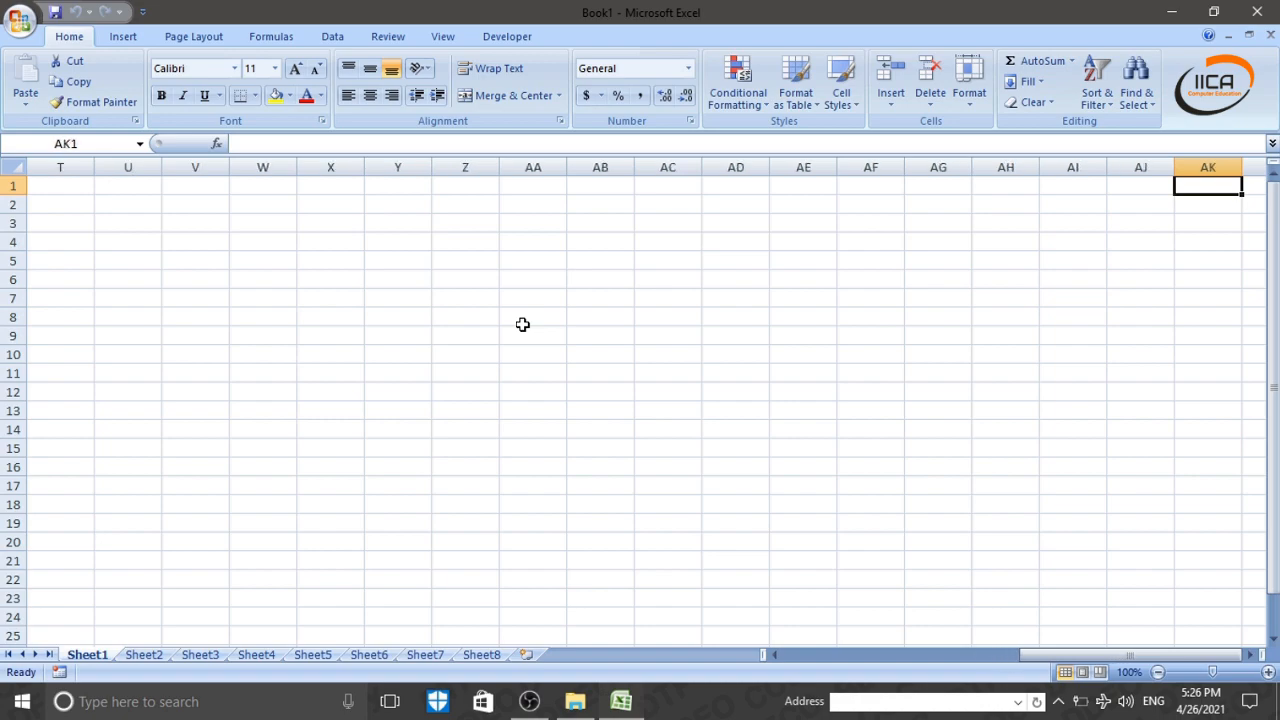
key(Right)
key(Right)
key(Right)
key(Right)
key(Right)
key(Right)
key(Right)
key(Right)
key(Right)
key(Right)
key(Right)
key(Right)
key(Right)
key(Right)
key(Right)
key(Right)
key(Right)
key(Right)
key(Right)
key(Right)
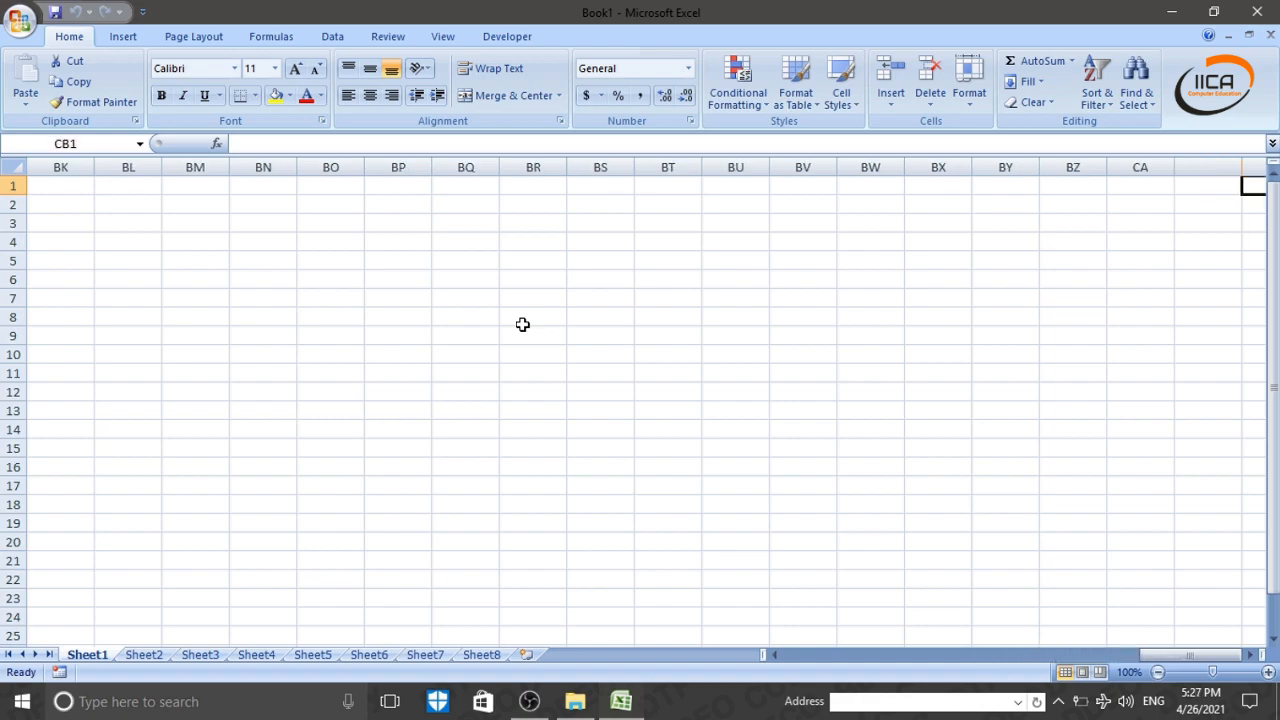
key(Right)
key(Right)
key(Right)
key(Right)
key(Right)
key(Right)
key(Right)
key(Right)
key(Right)
key(Right)
key(Right)
key(Right)
key(Right)
key(Right)
key(Right)
key(Right)
key(Right)
key(Right)
key(Right)
key(Right)
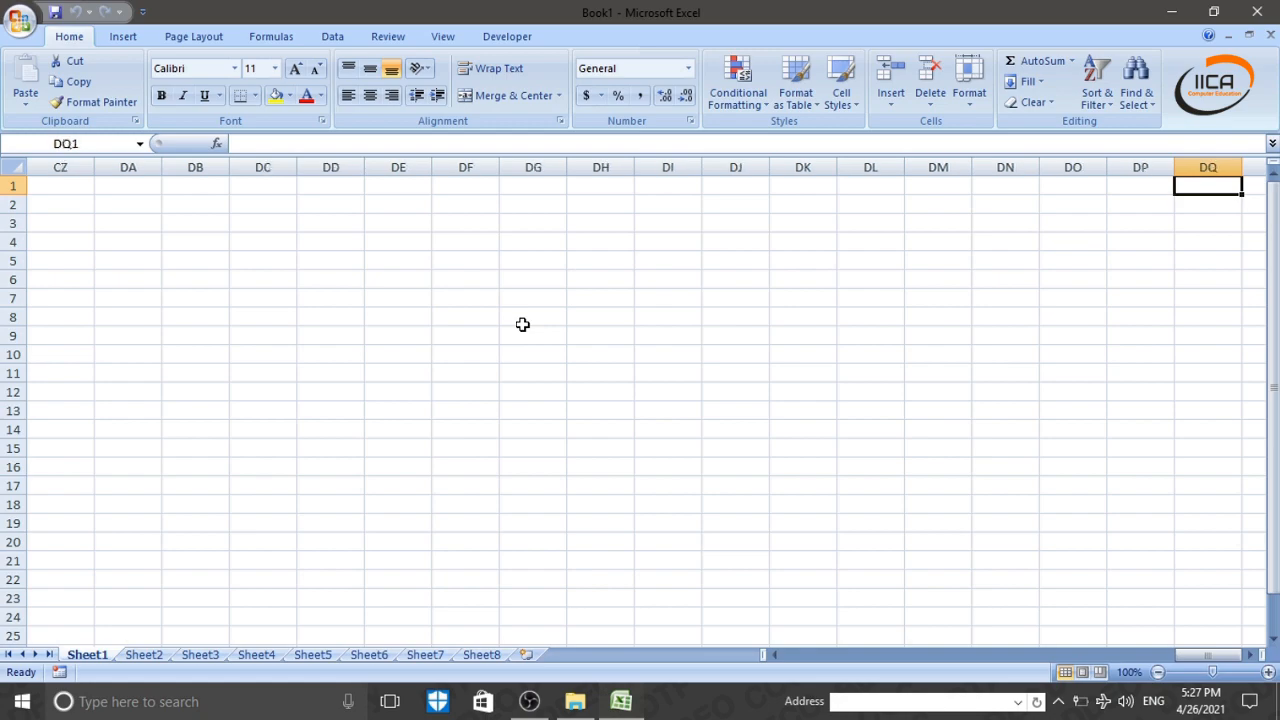
key(Right)
key(Right)
key(Right)
key(Right)
key(Right)
key(Right)
key(Right)
key(Right)
key(Right)
key(Right)
key(Right)
key(Right)
key(Right)
key(Right)
key(Right)
key(Right)
key(Right)
key(Right)
key(Right)
key(Right)
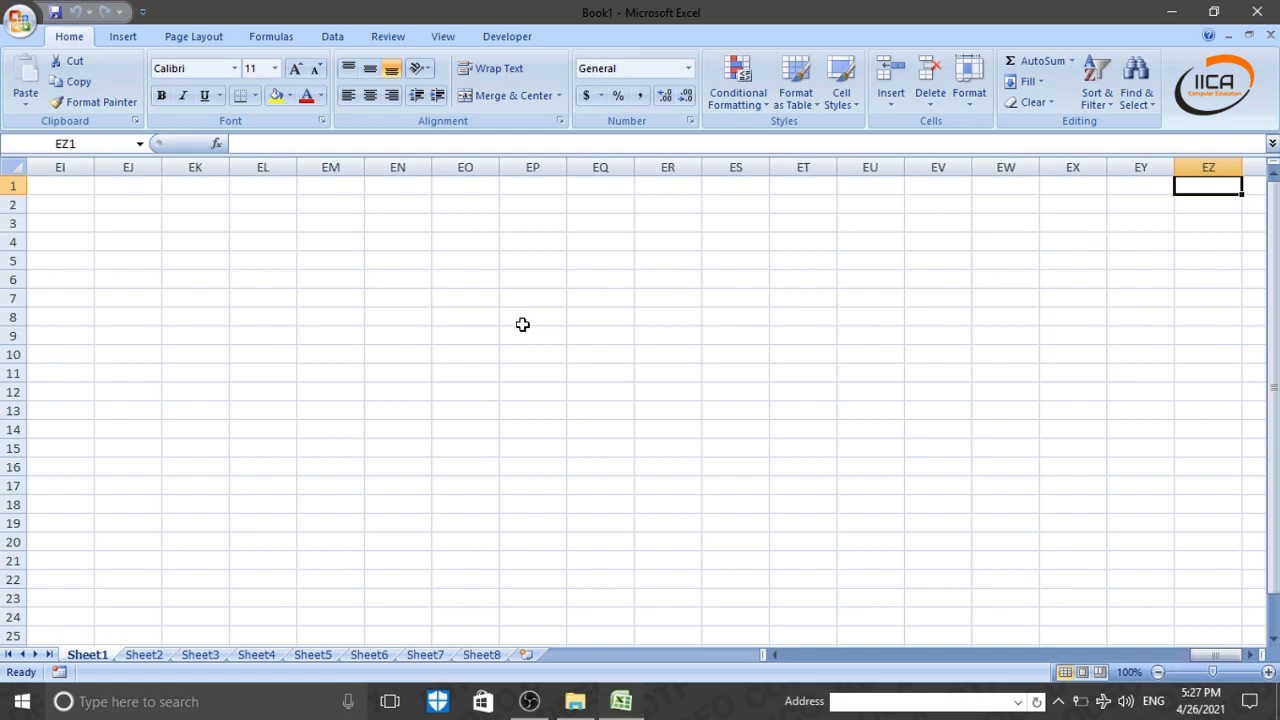
key(ctrl+Right)
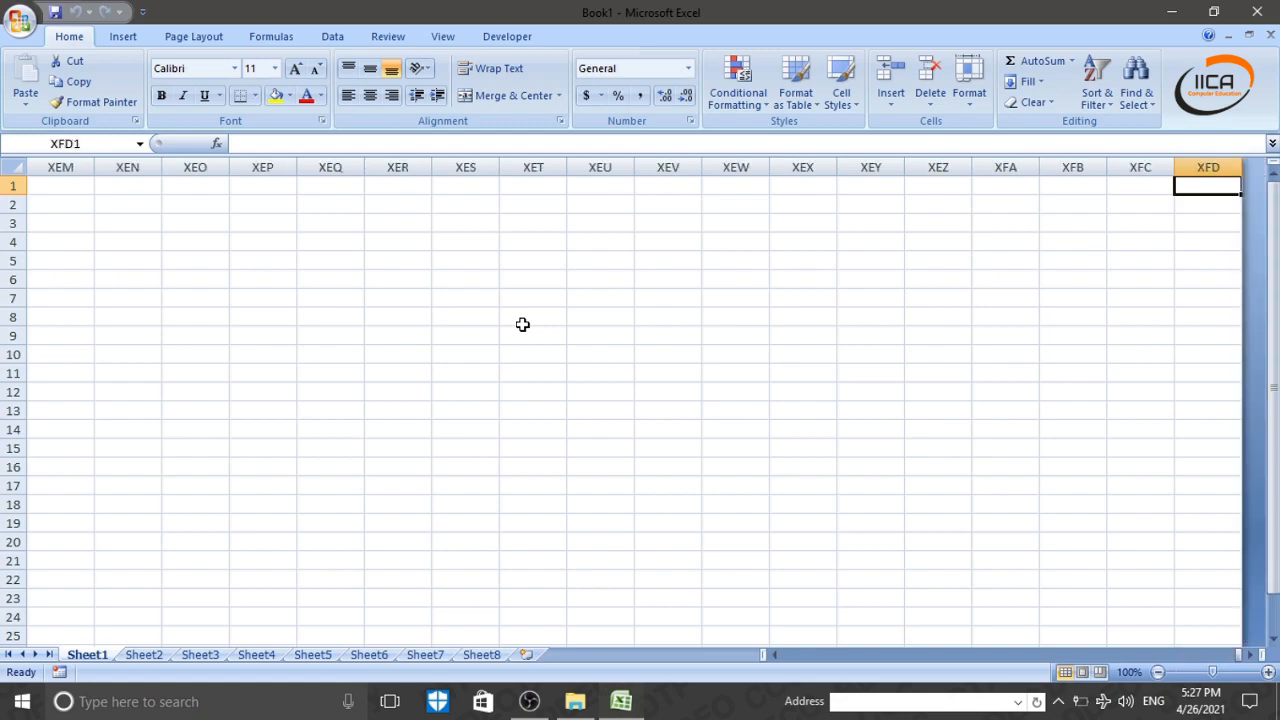
- Jump back to the first column, visit the last row of column A, and return to cell A1
key(ctrl+Left)
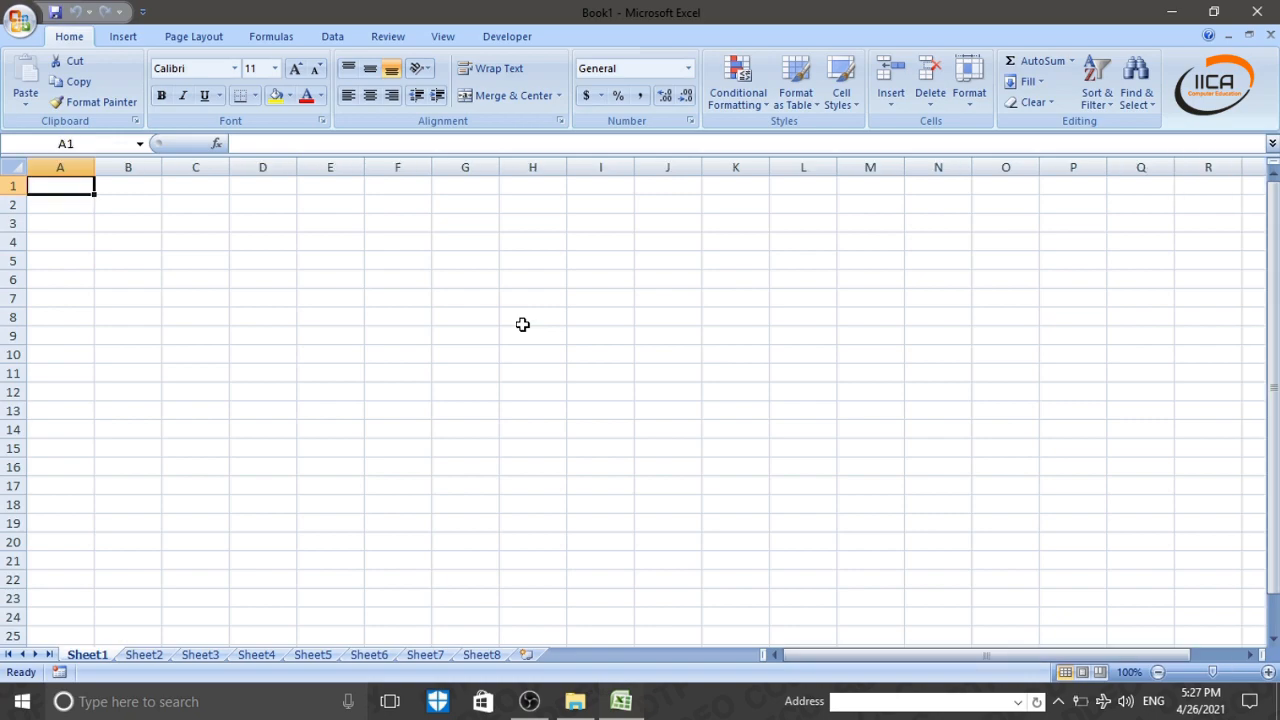
key(ctrl+Down)
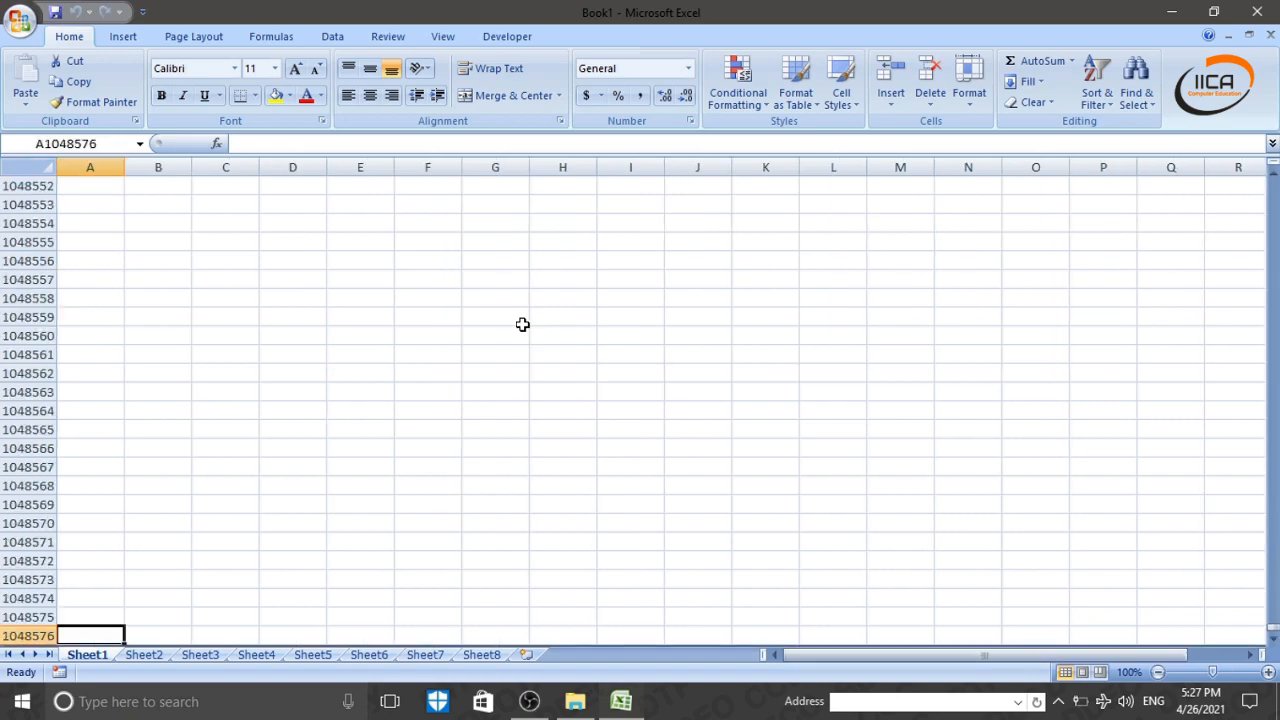
key(ctrl+Up)
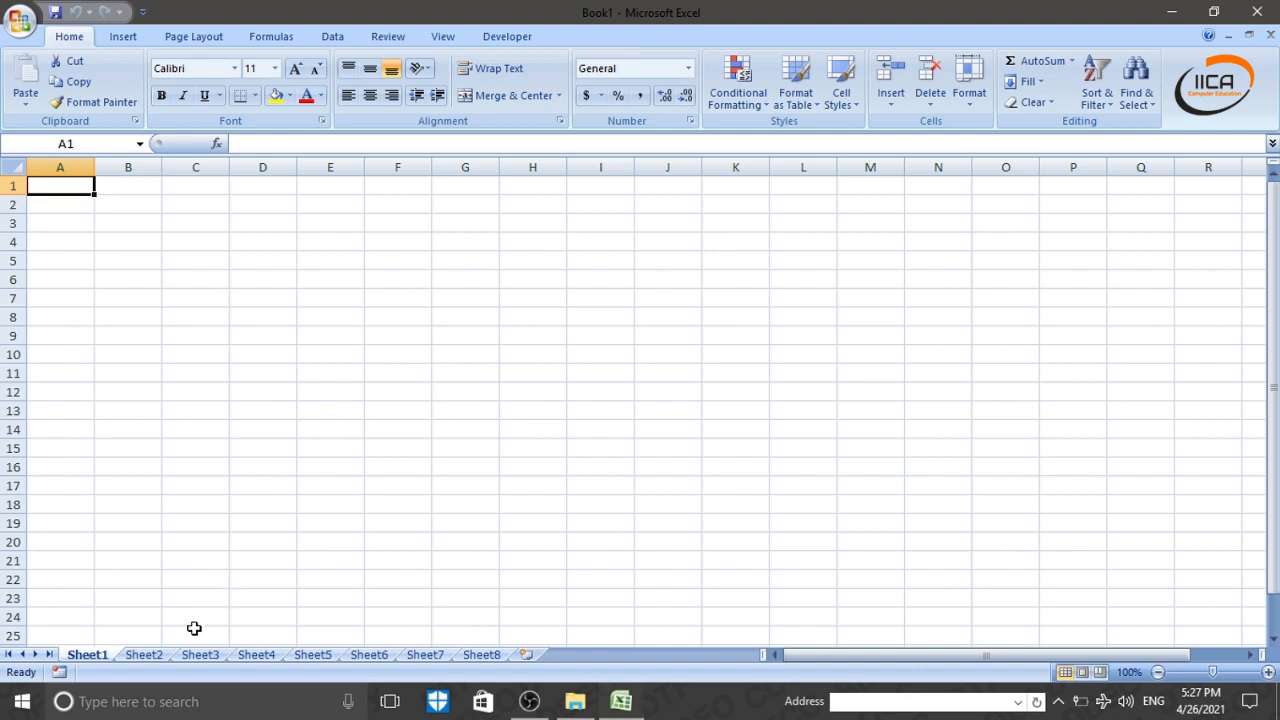
- View Sheet2 and select its cell A5, and return to cell A1 on Sheet1
click(145, 655)
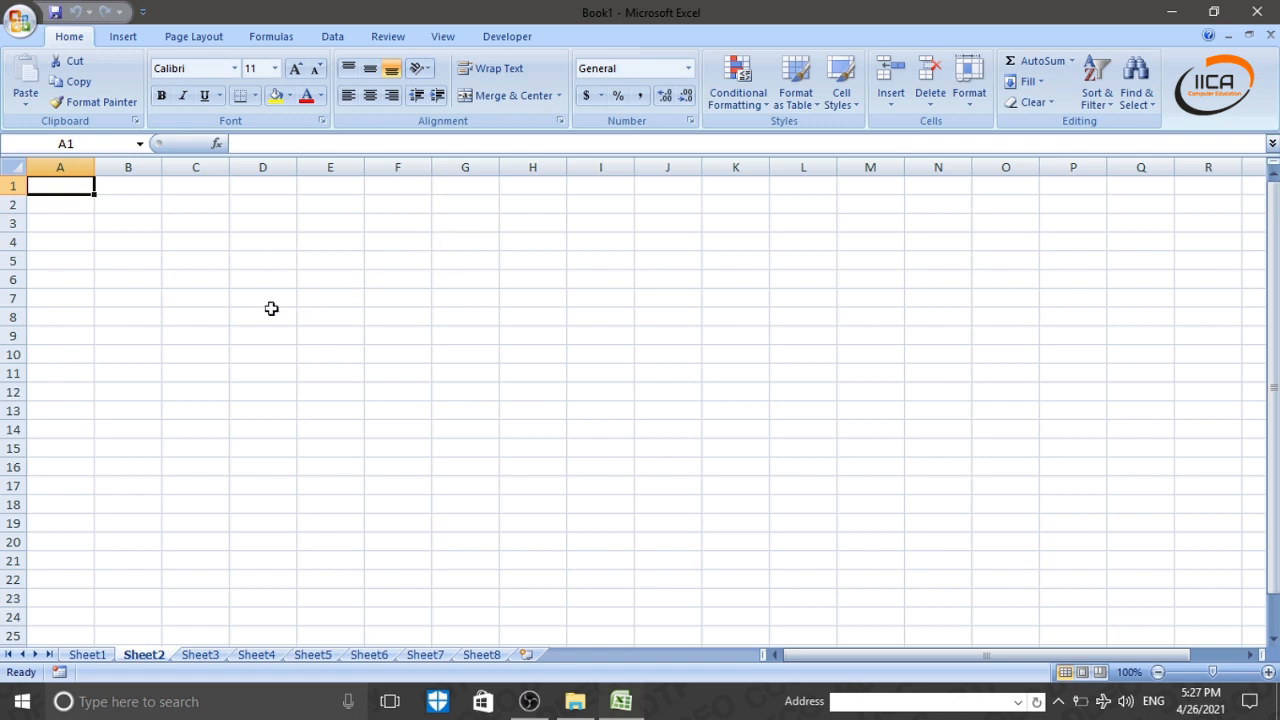
click(66, 262)
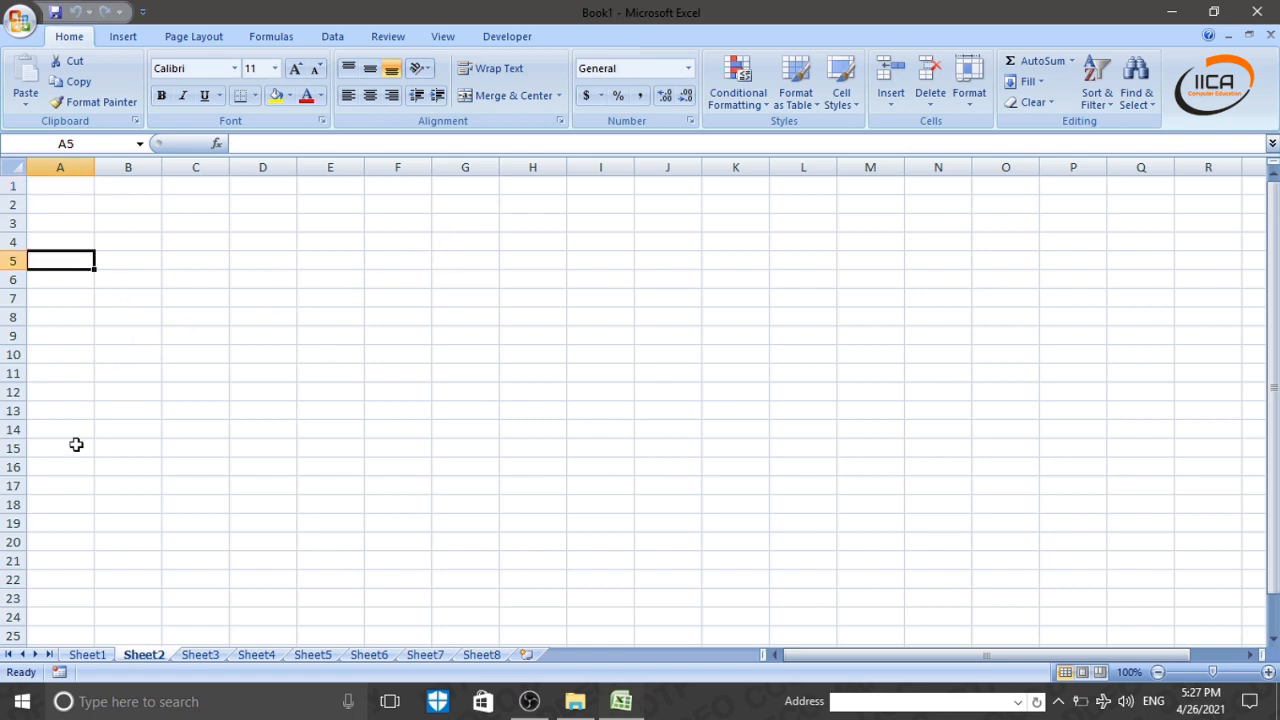
click(90, 656)
click(57, 272)
click(63, 186)
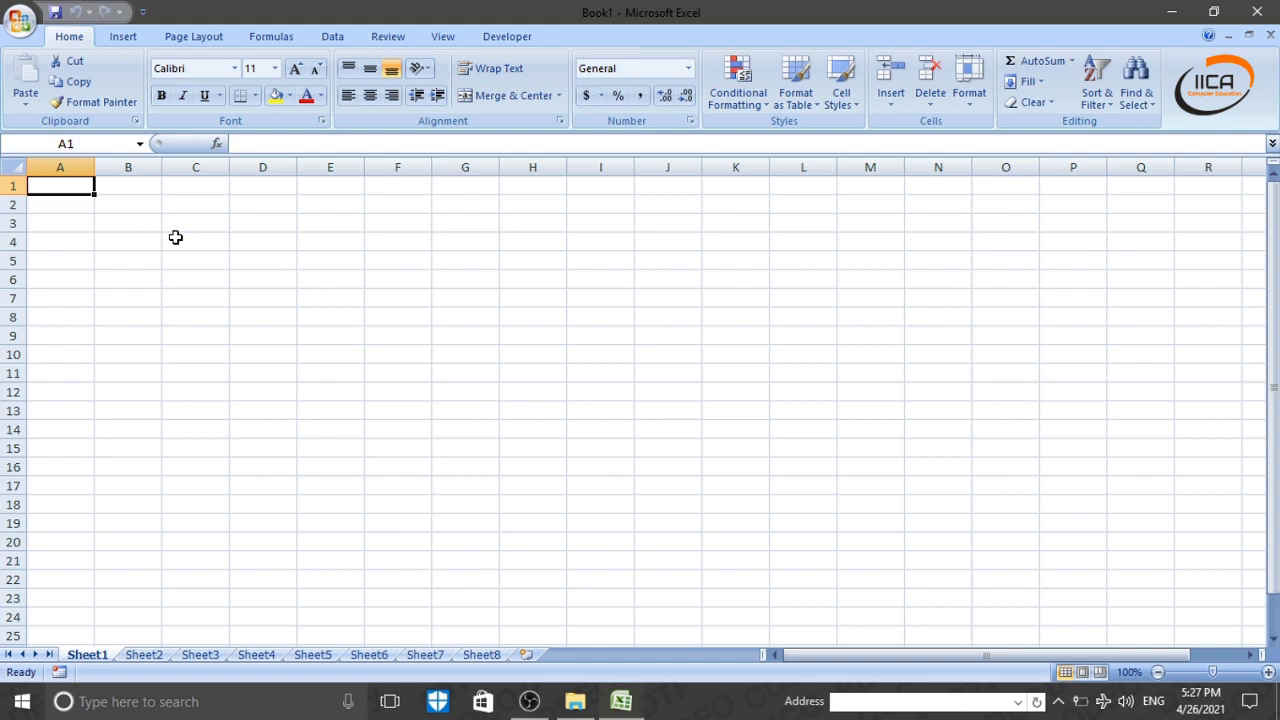
- Select cell A3, highlight the range A1:N17, and clear the range selection by selecting cell G9
click(63, 220)
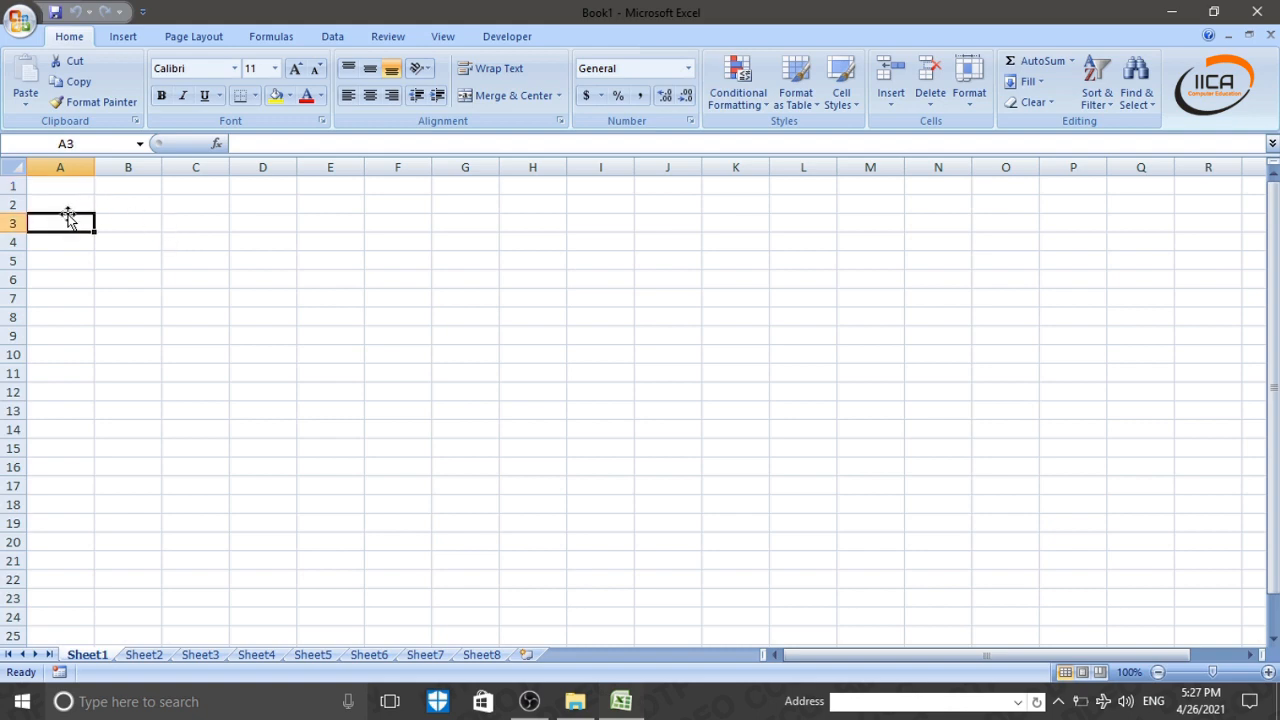
drag(63, 186, 911, 491)
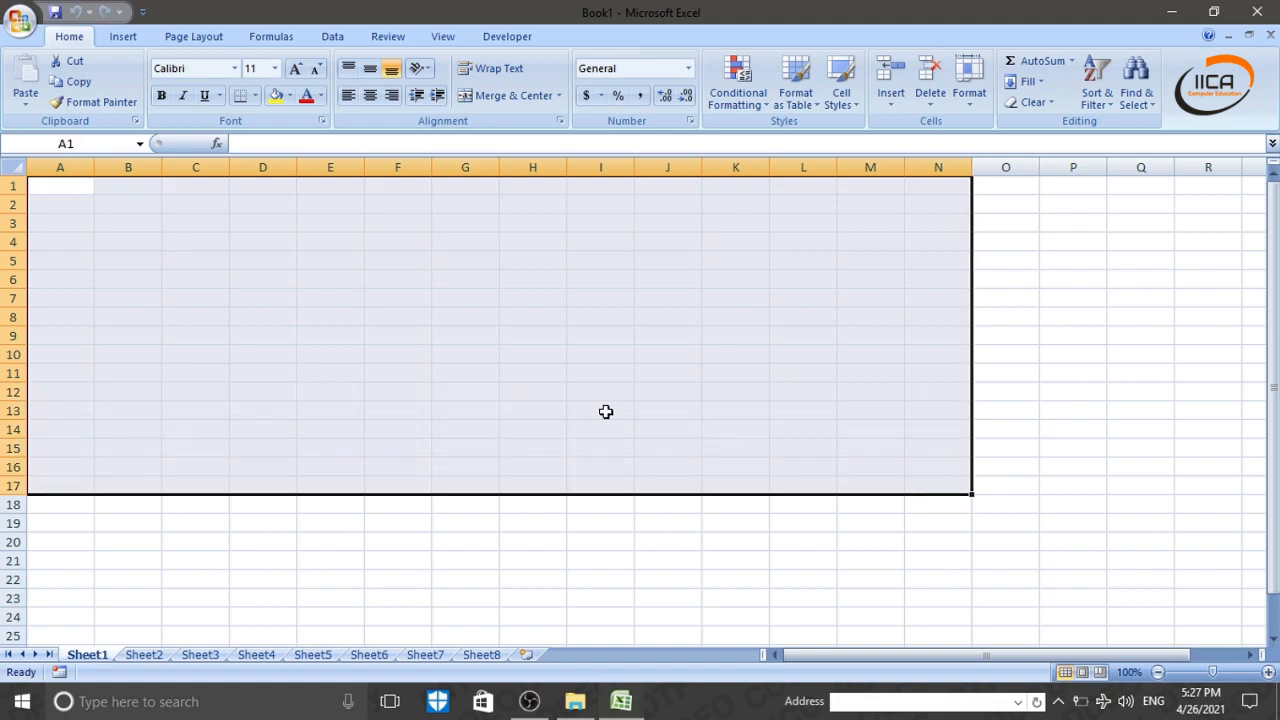
click(455, 343)
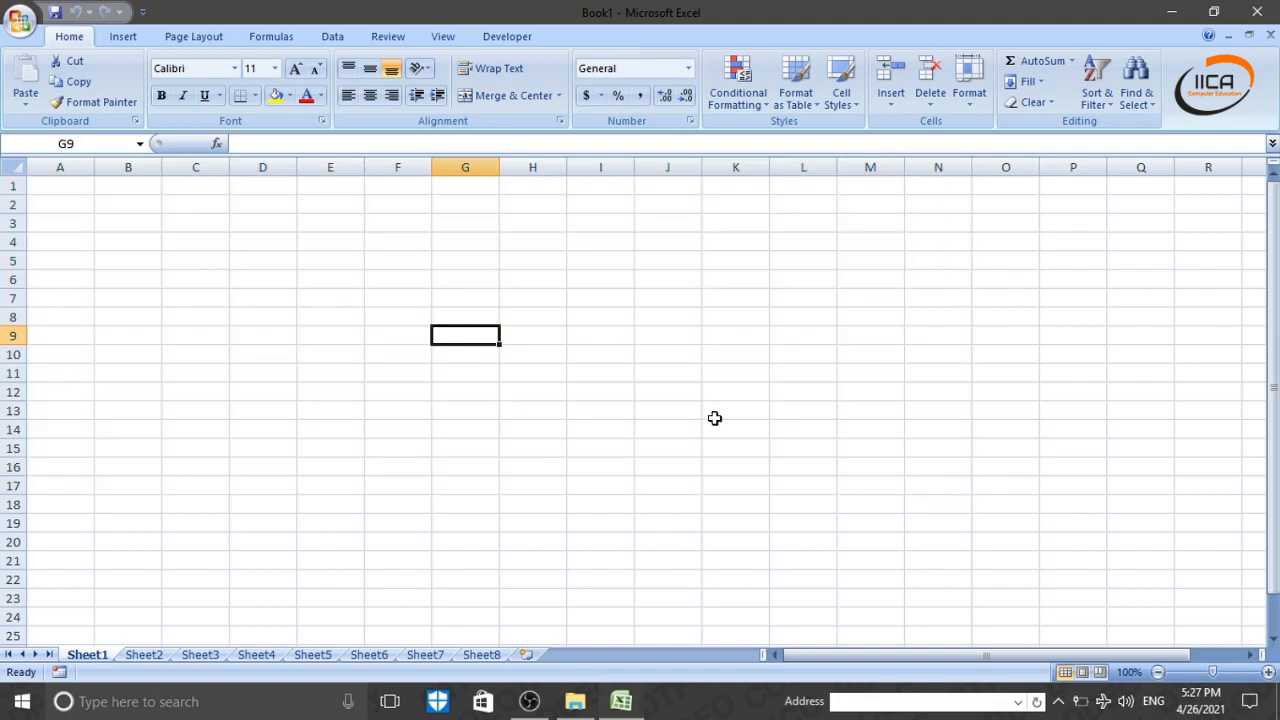
- Select the single cells I9, E10 and K15 in turn to examine how each cell address is shown
click(621, 336)
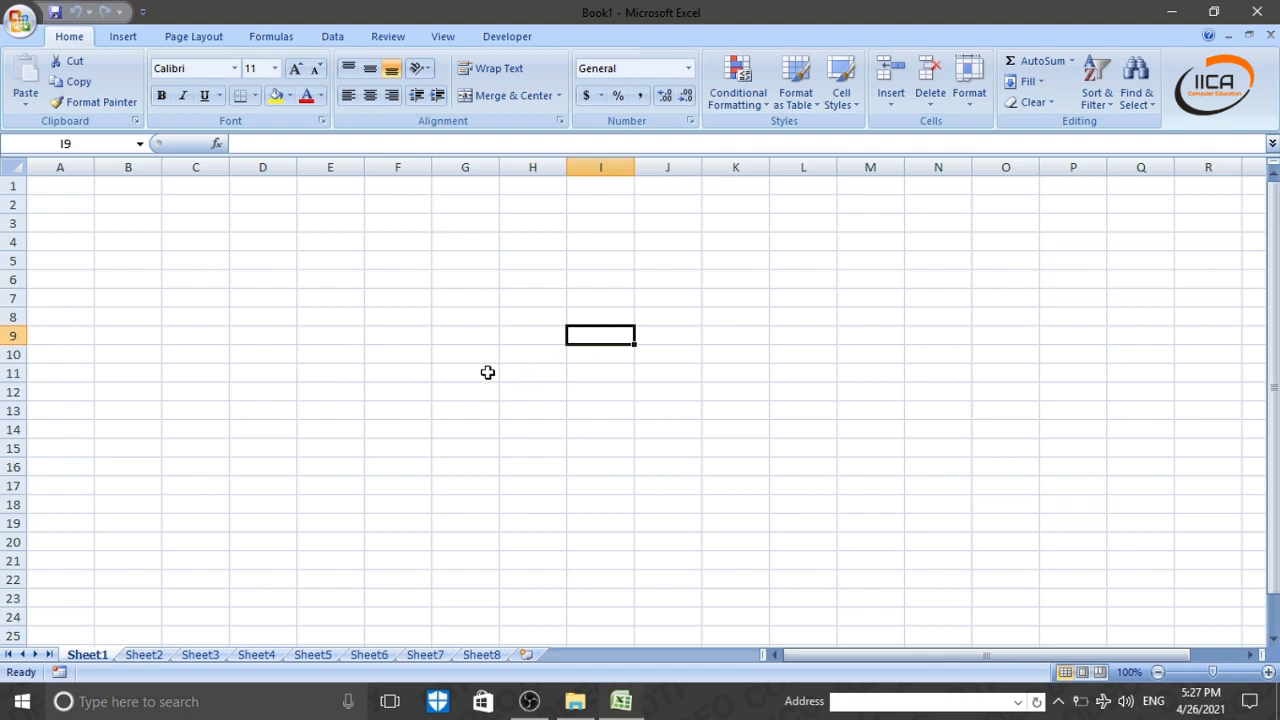
click(310, 362)
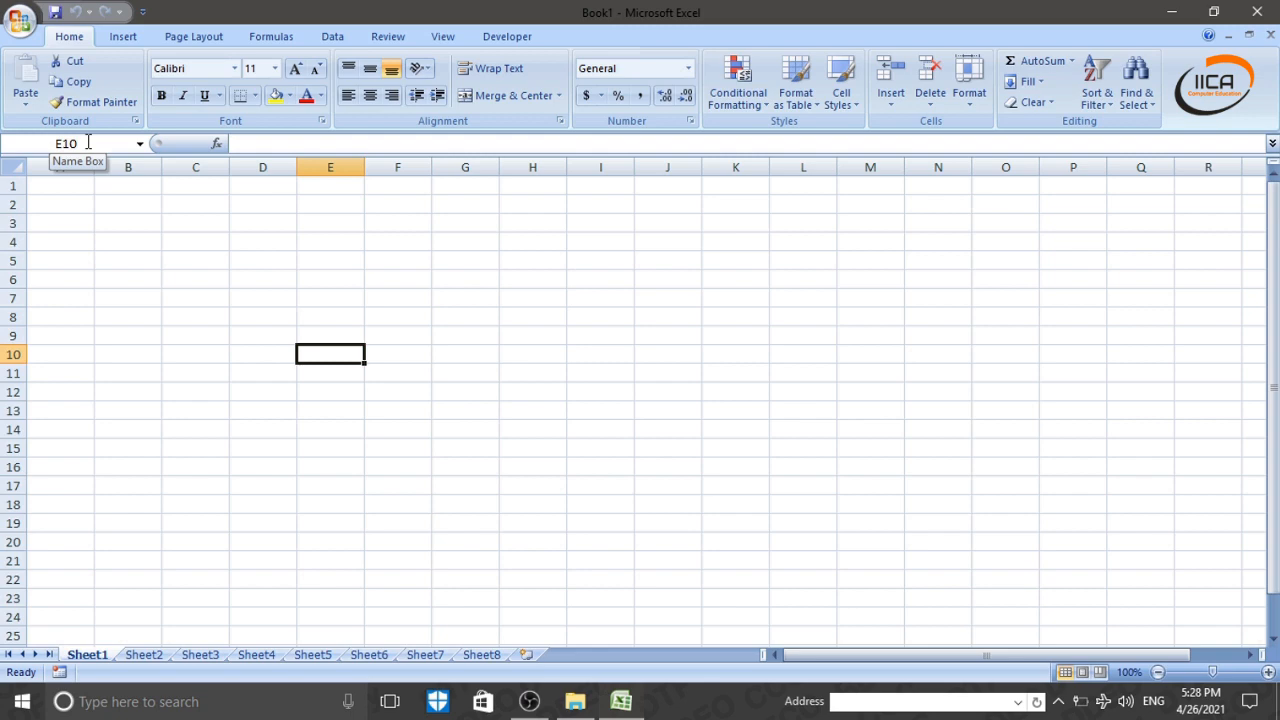
click(749, 447)
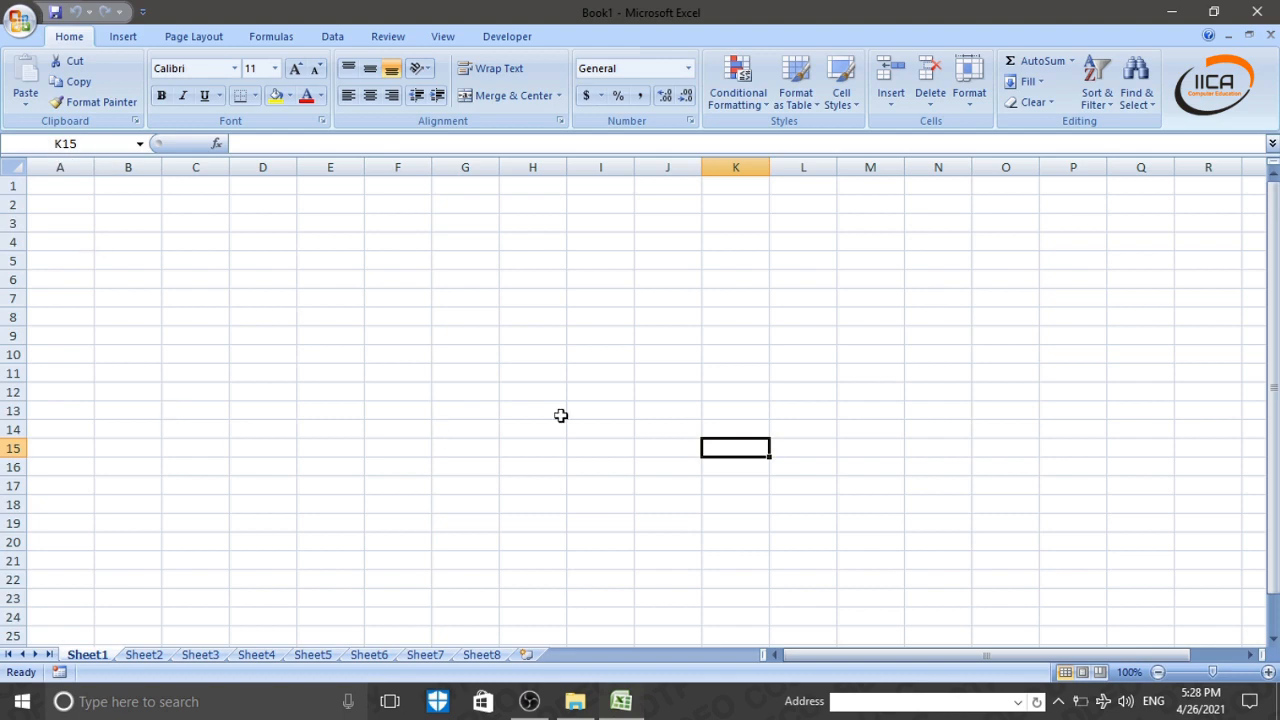
- Go directly to cell G20 by entering its address, and return to cell A1 the same way
click(89, 145)
text(g20)
key(Return)
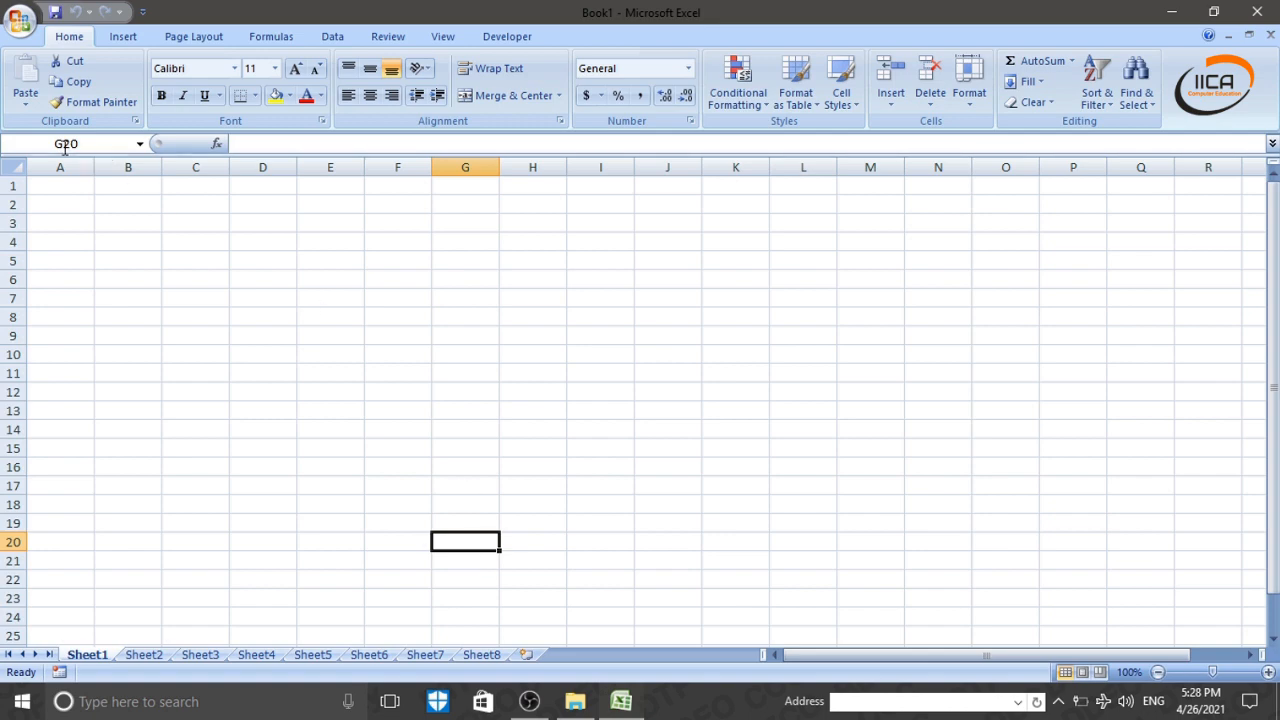
click(65, 145)
text(a1)
key(Return)
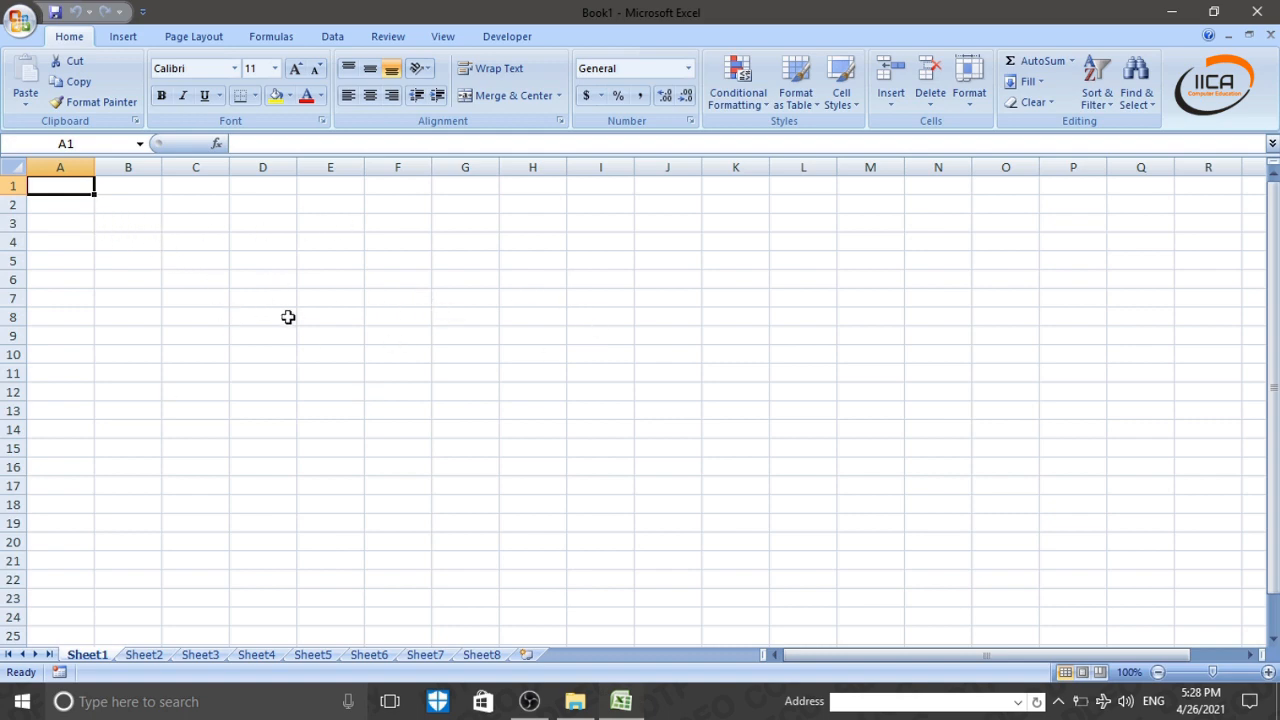
click(453, 325)
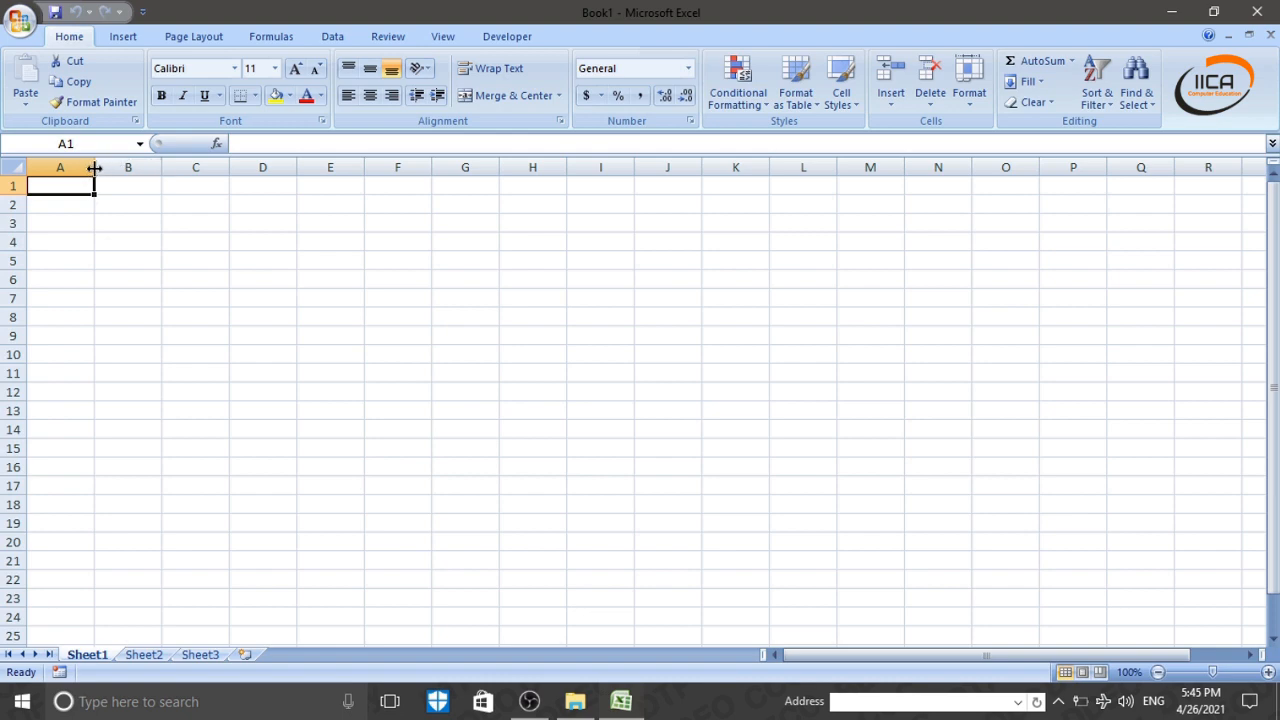
- Widen columns A and B freehand at their header borders, and set the width of column C to exactly 20
drag(94, 168, 372, 185)
click(417, 246)
click(416, 167)
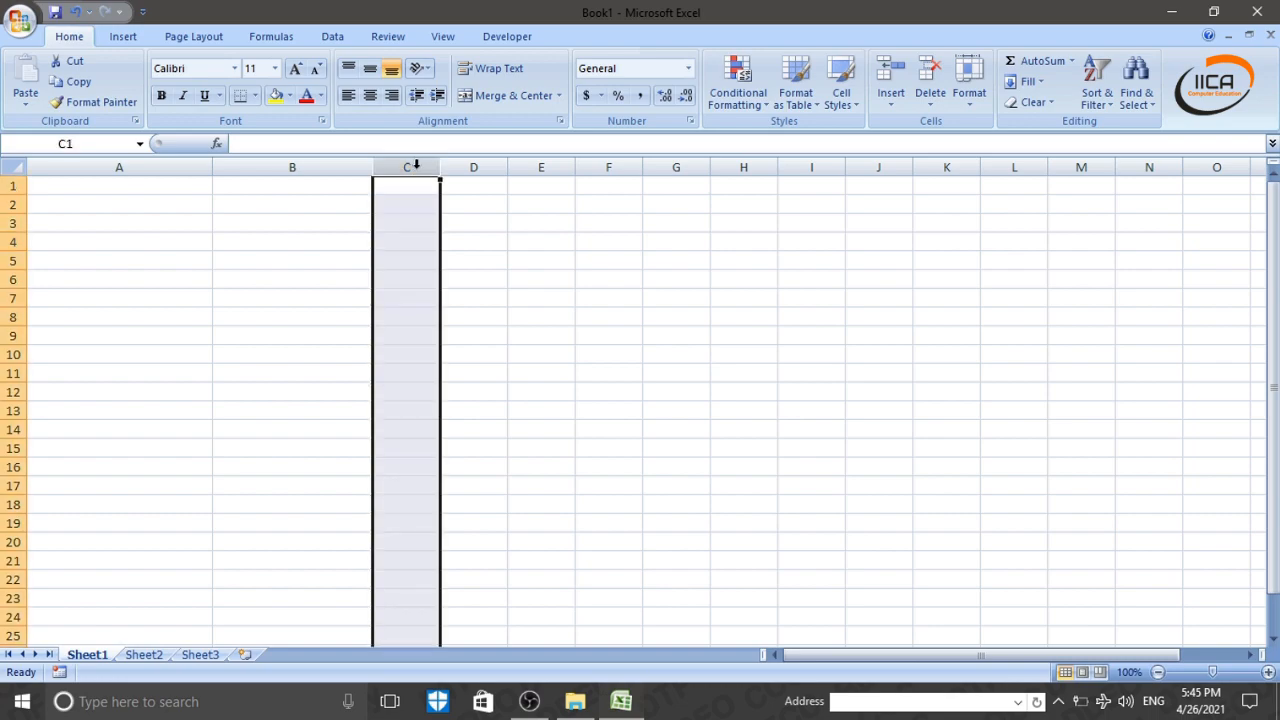
right_click(416, 167)
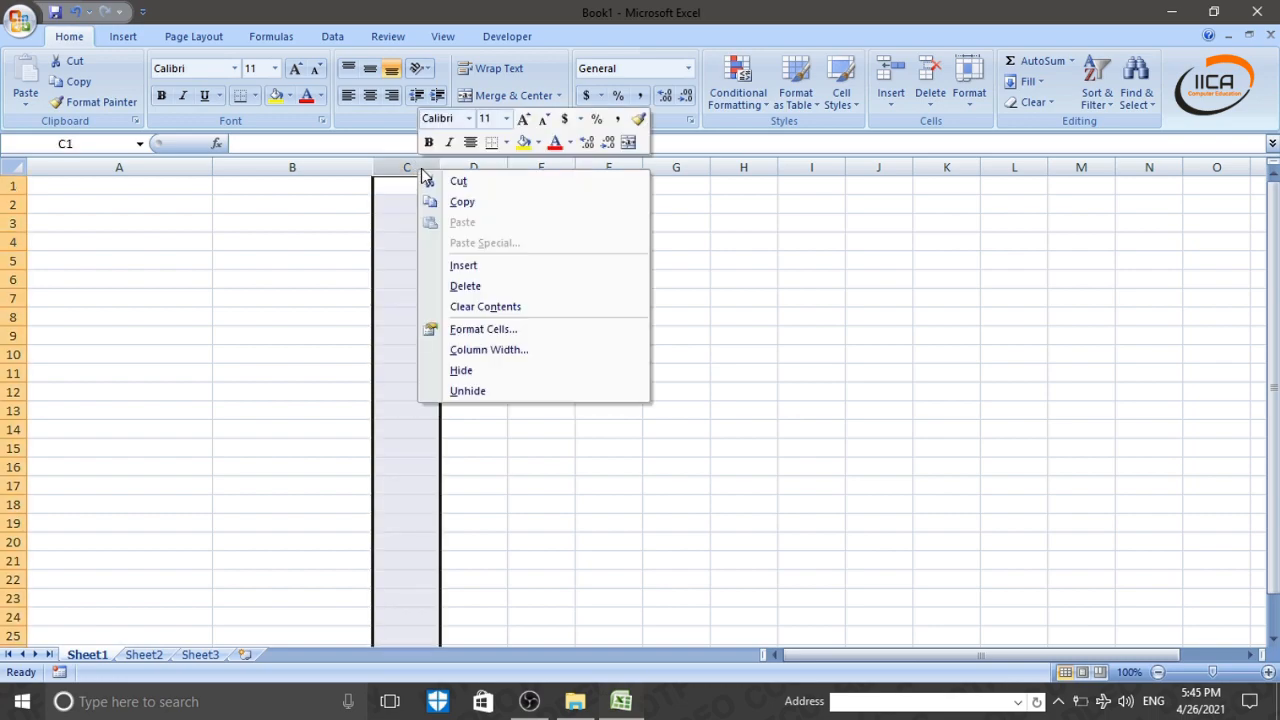
click(470, 352)
drag(456, 301, 513, 290)
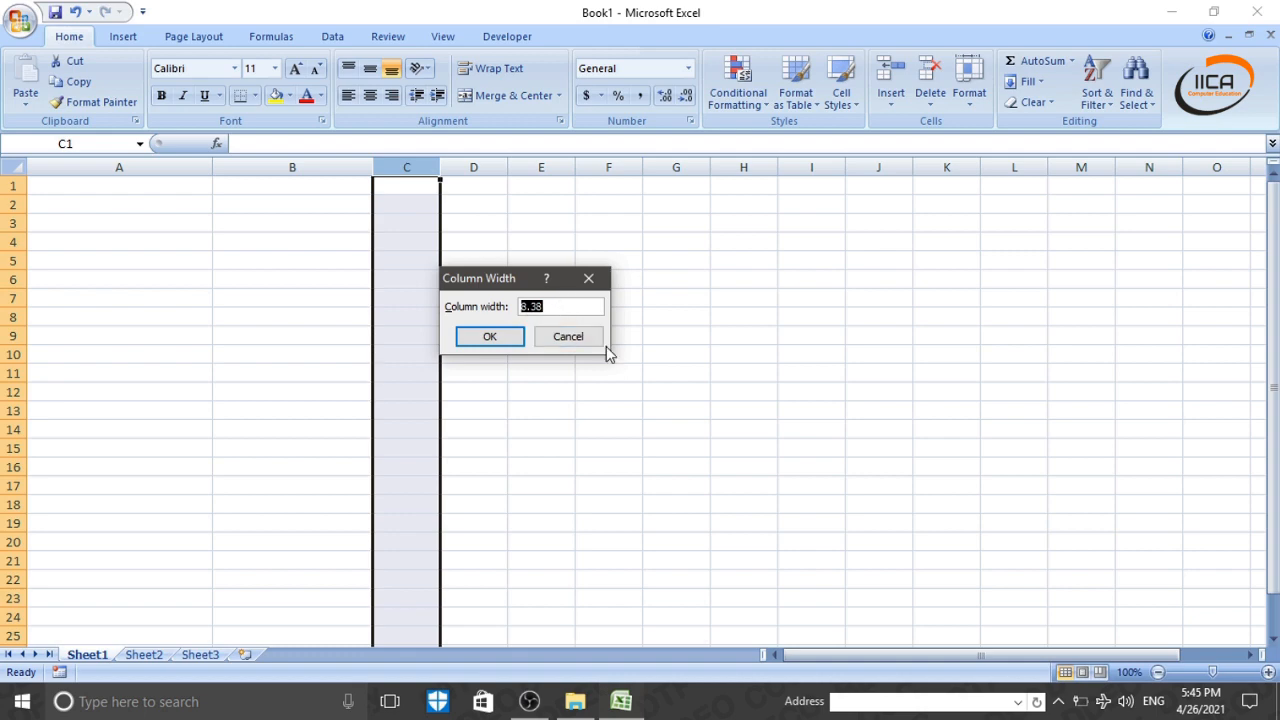
text(20)
click(488, 335)
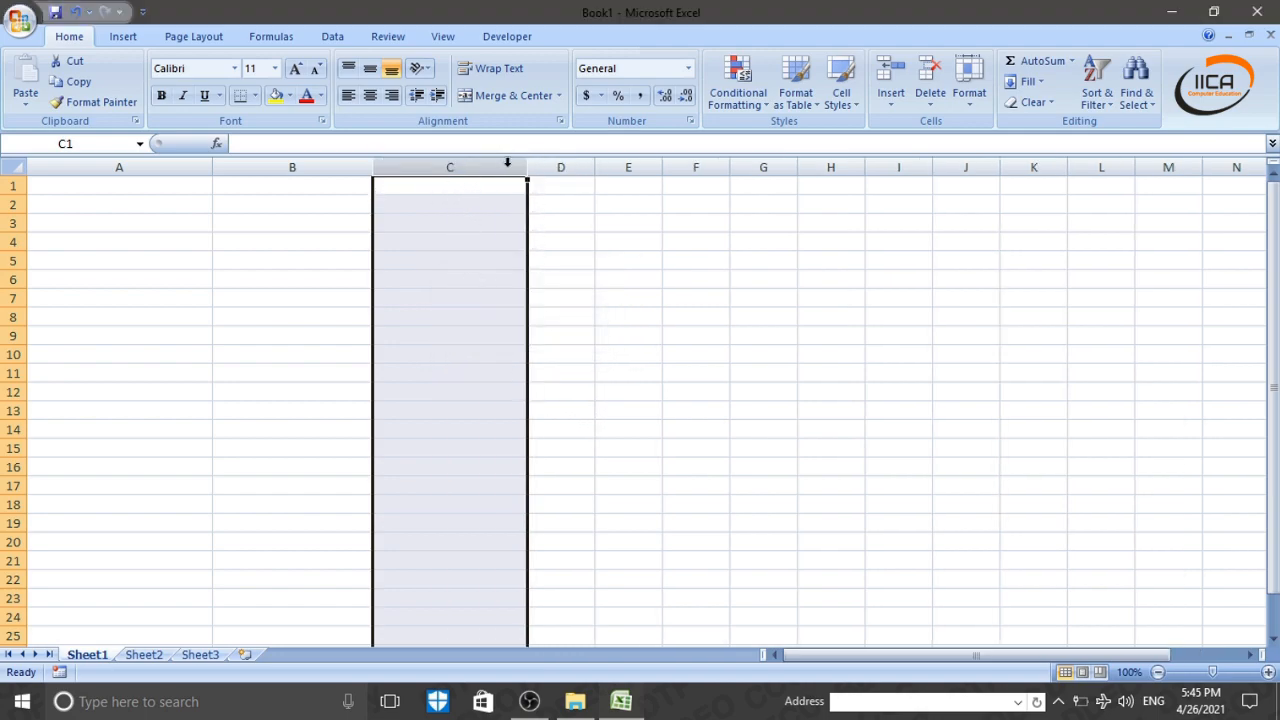
click(654, 278)
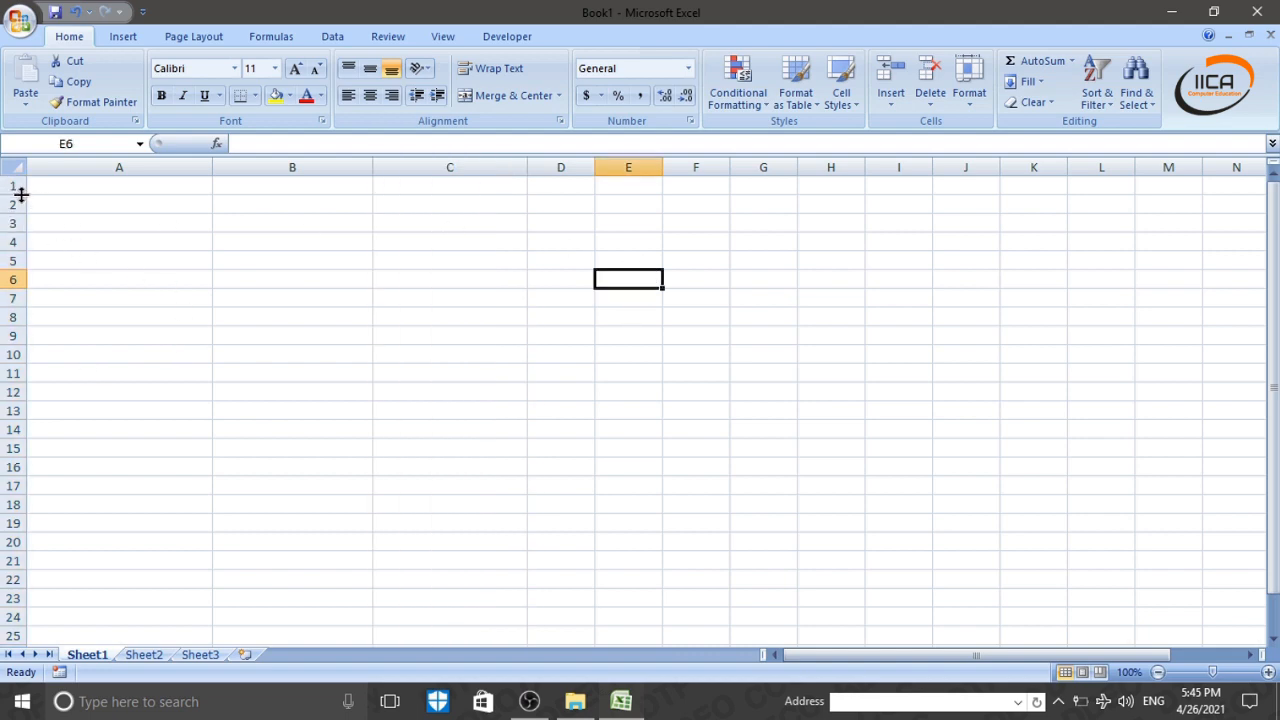
- Increase the height of row 1 freehand at its header border, and set the height of row 2 to exactly 20
drag(20, 194, 25, 252)
click(80, 303)
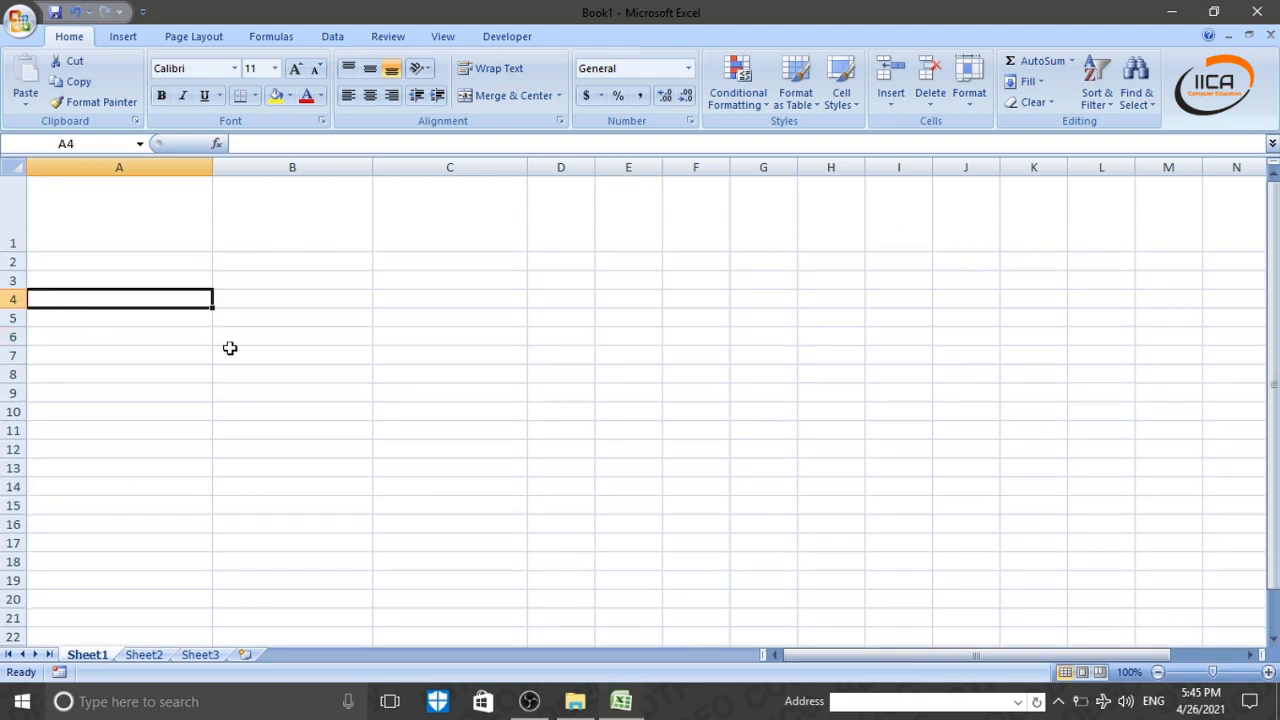
click(10, 261)
right_click(12, 262)
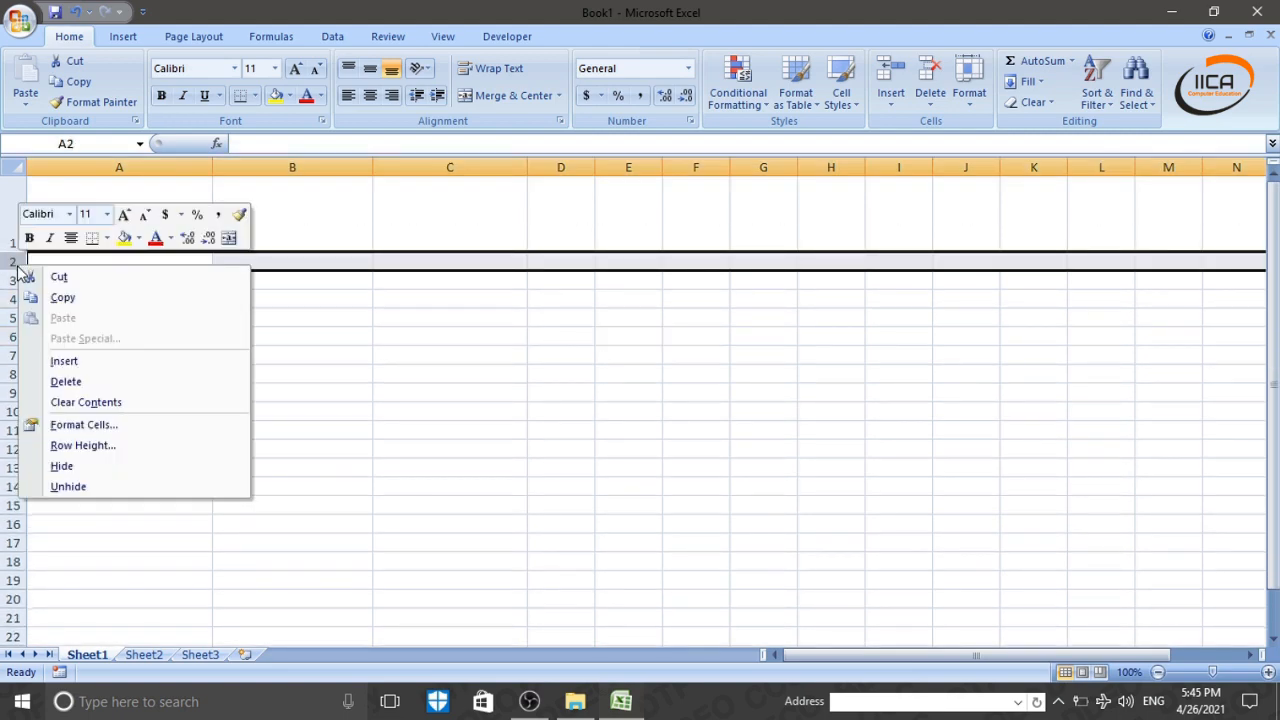
click(80, 446)
text(2)
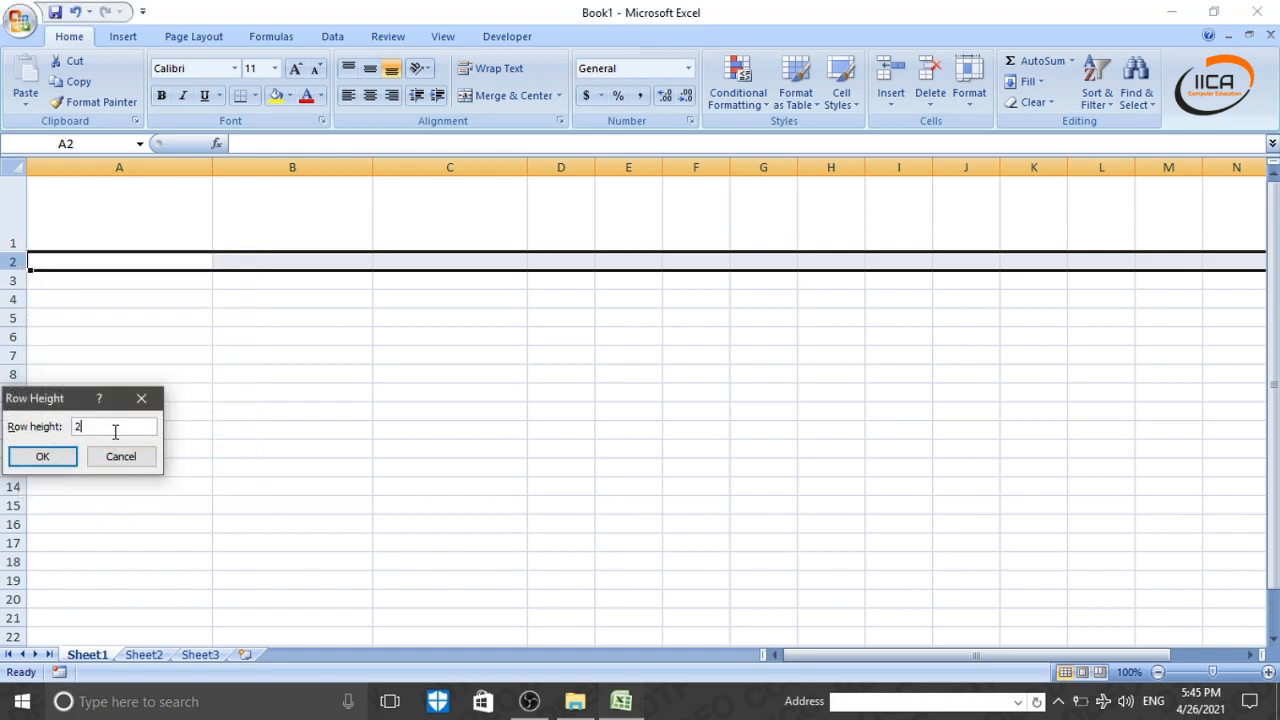
text(0)
key(Return)
click(200, 382)
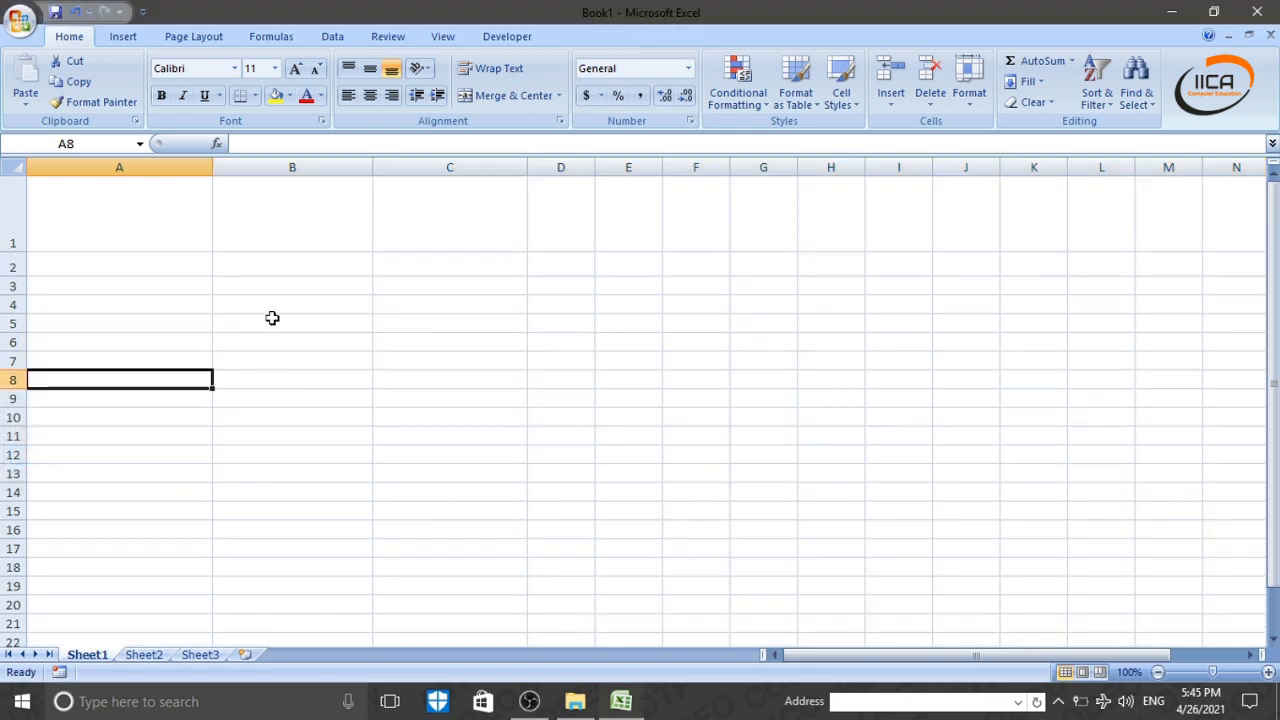
click(123, 279)
click(220, 494)
drag(230, 380, 219, 363)
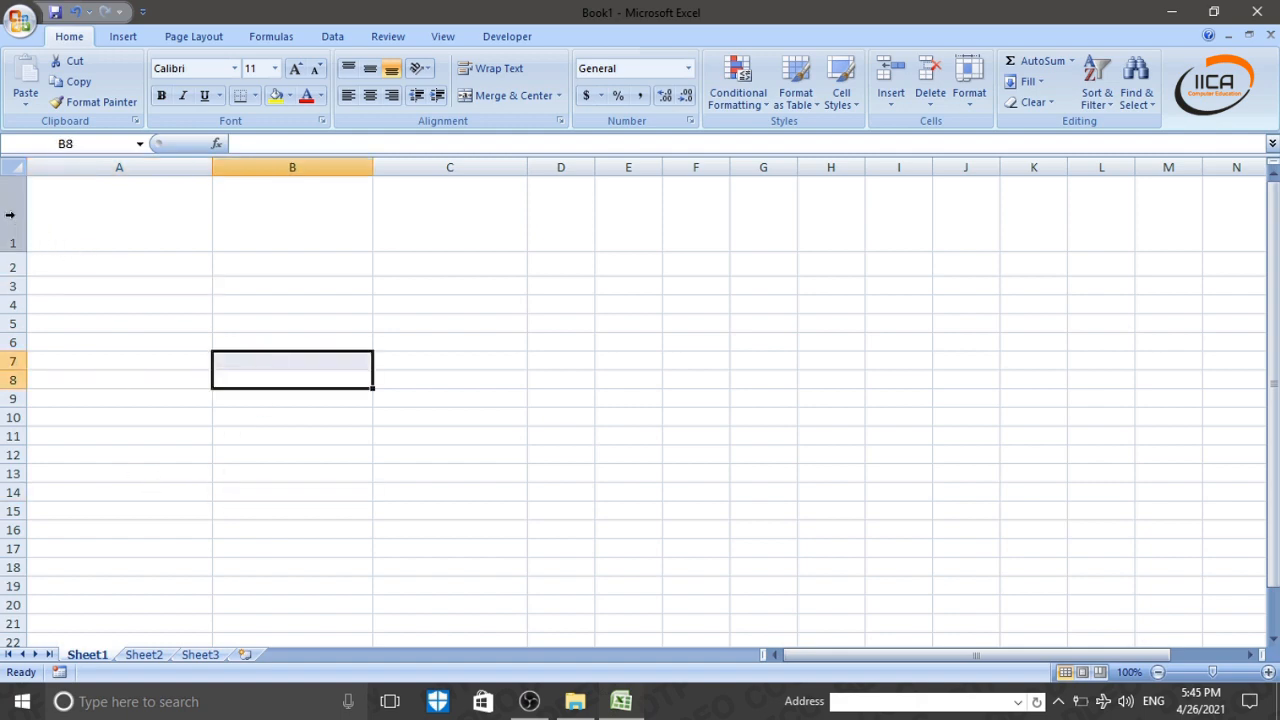
- Set the height of rows 1 through 20 to 20 in one operation
drag(10, 214, 18, 606)
right_click(8, 487)
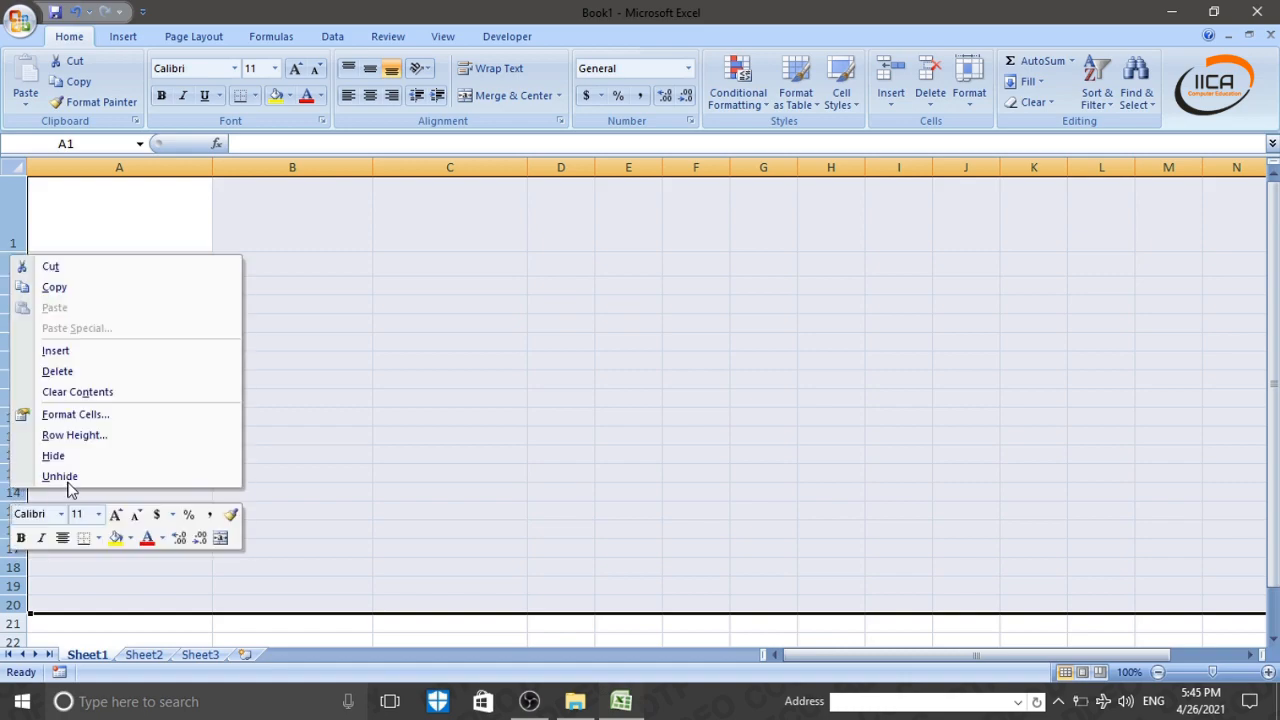
click(89, 437)
text(20)
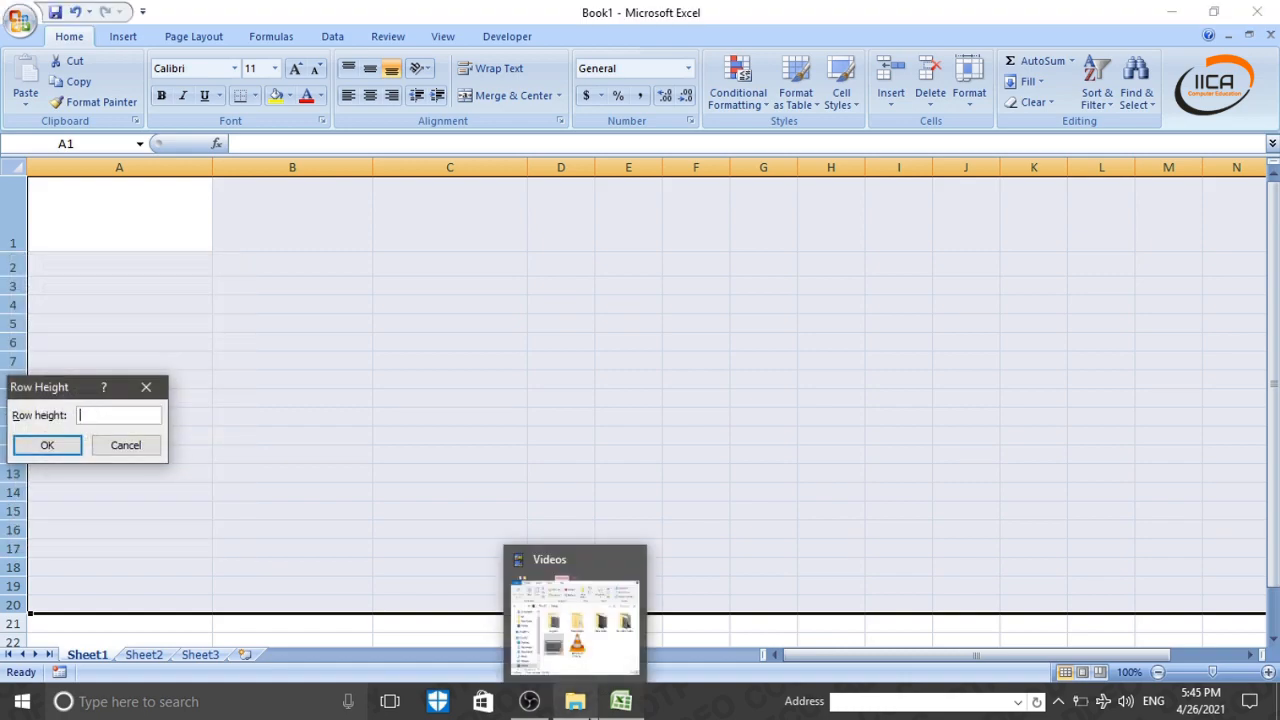
key(Return)
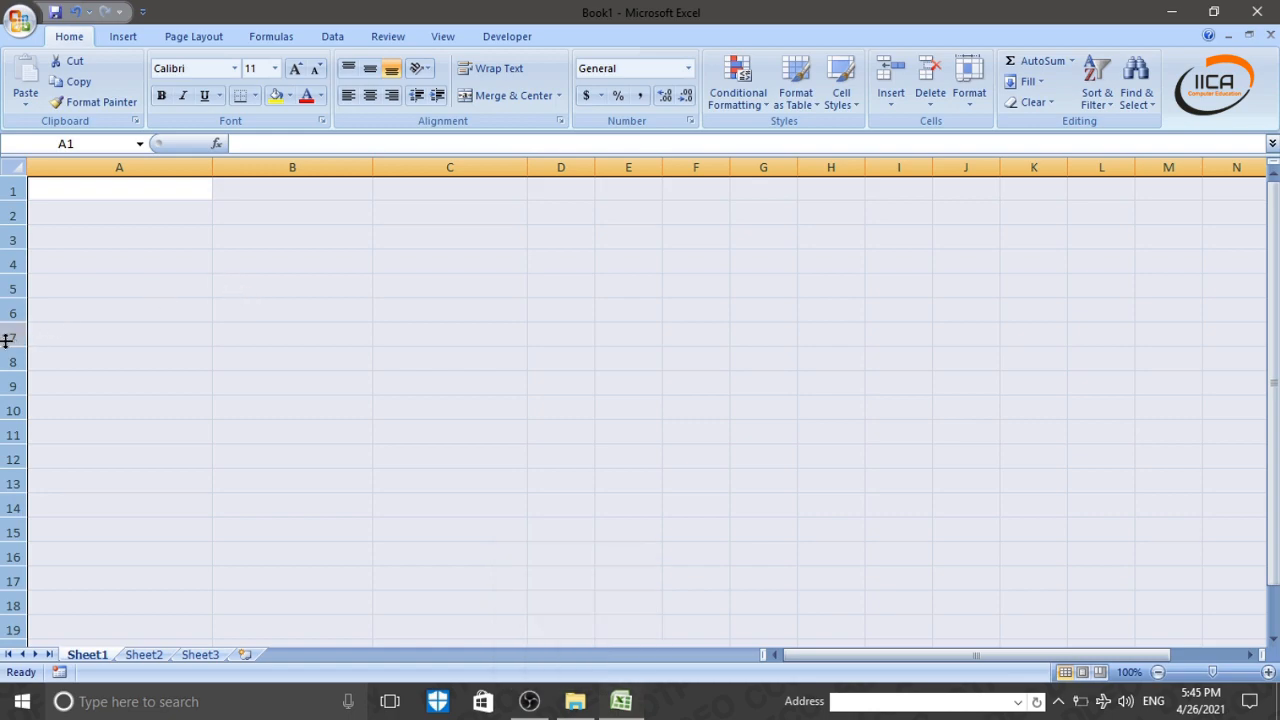
click(396, 266)
click(305, 360)
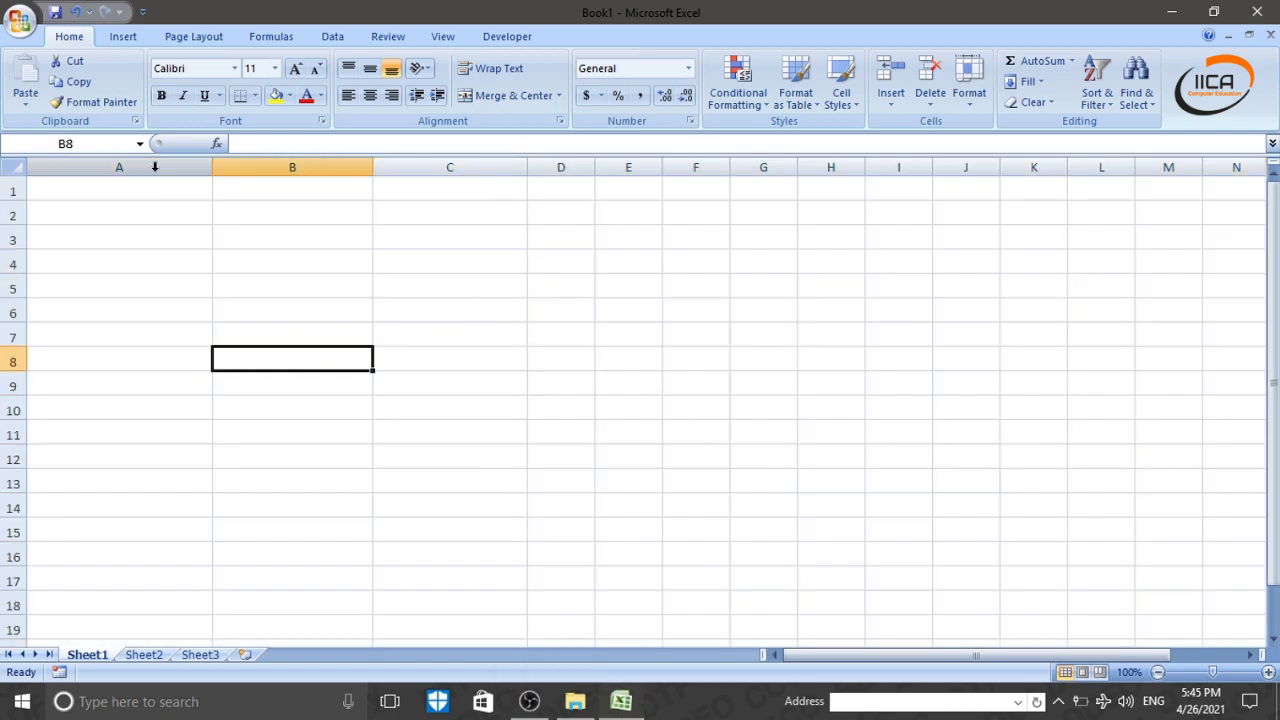
- Select columns A through G together and give them all the same narrower column width
drag(154, 167, 766, 165)
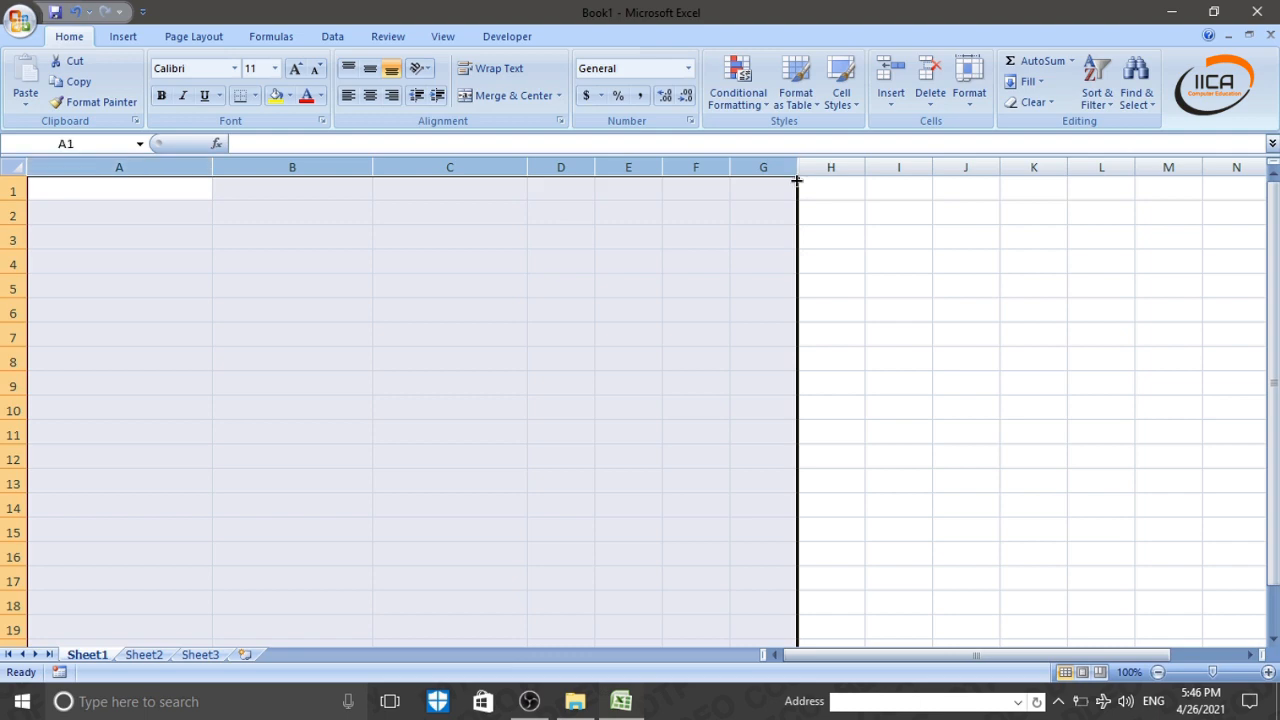
right_click(764, 167)
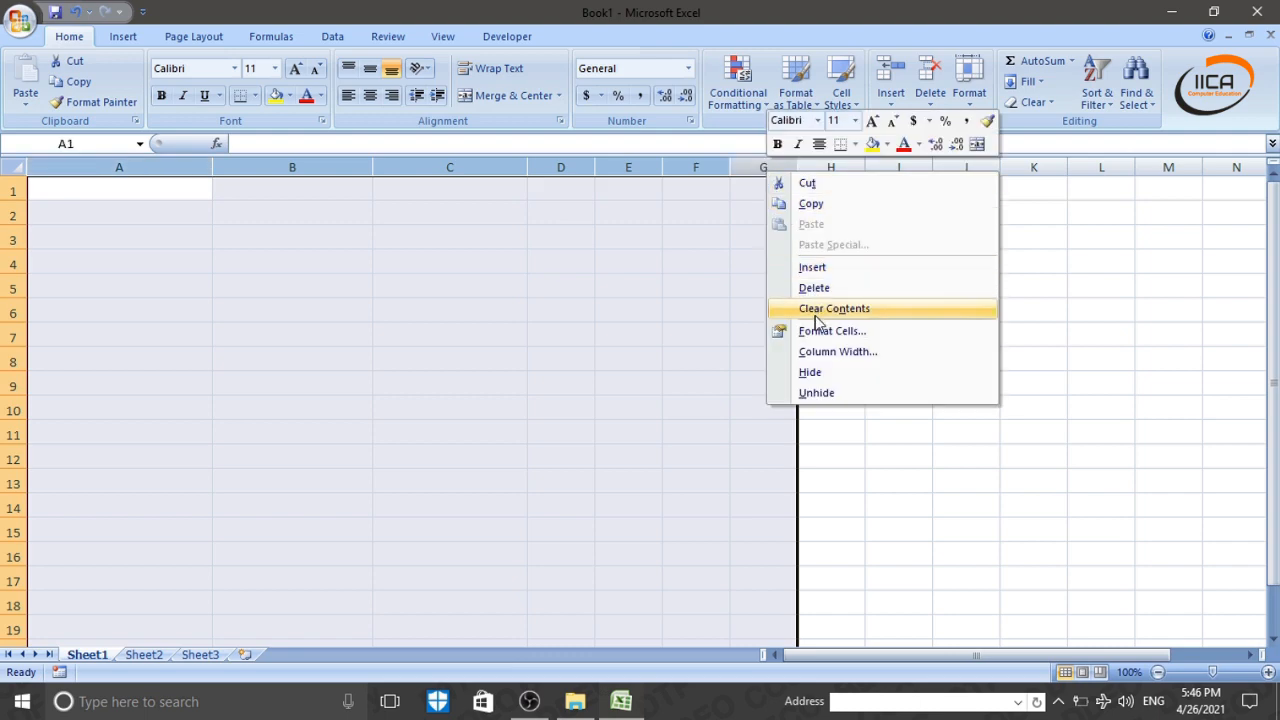
click(835, 353)
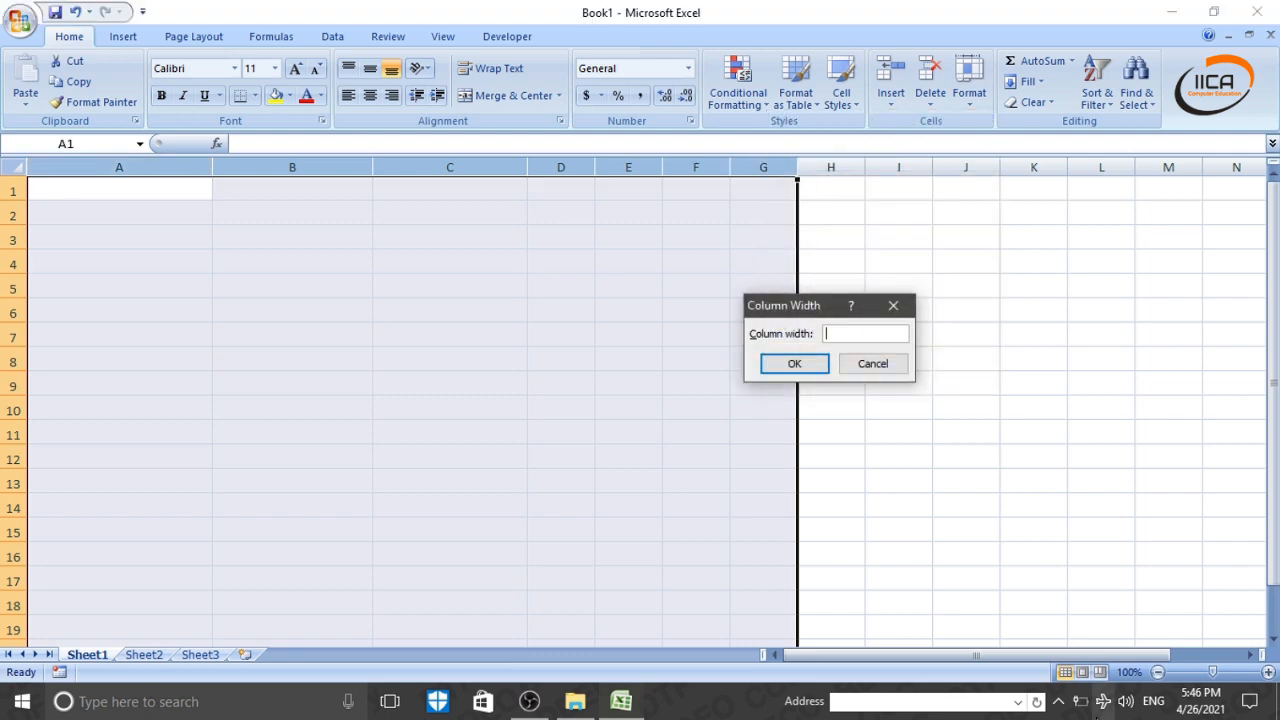
key(Return)
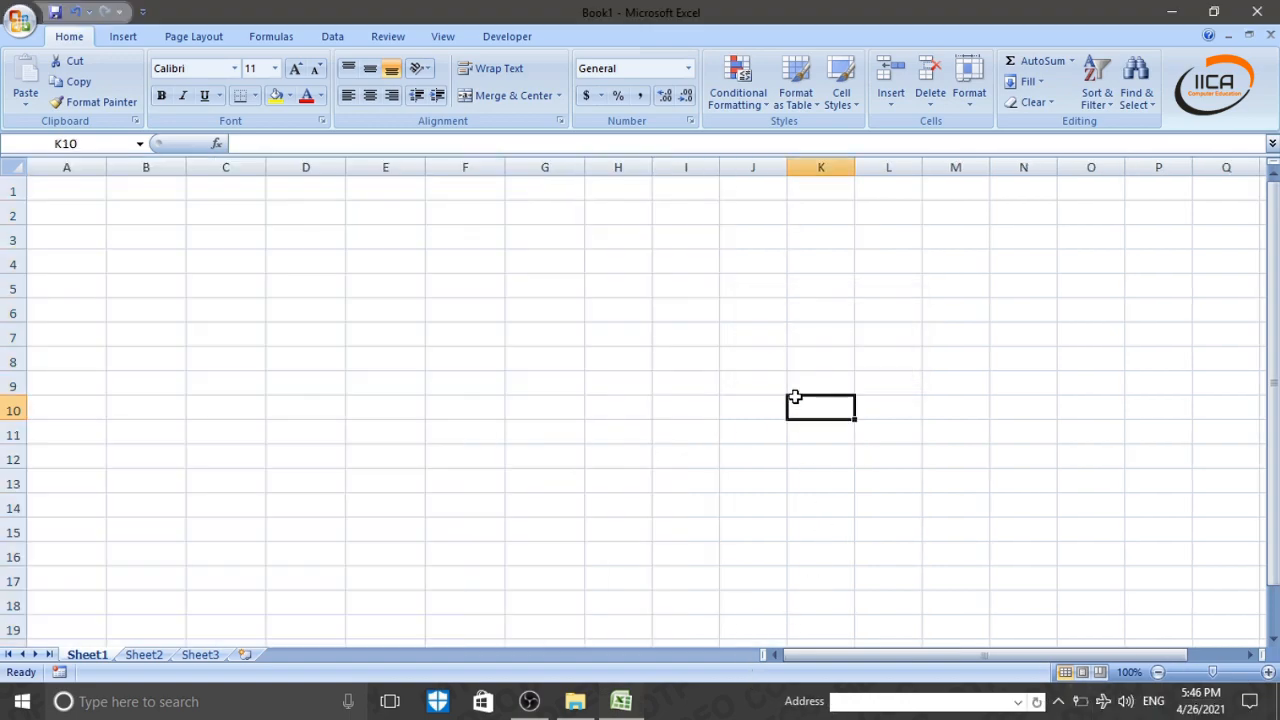
click(795, 398)
click(545, 263)
click(554, 325)
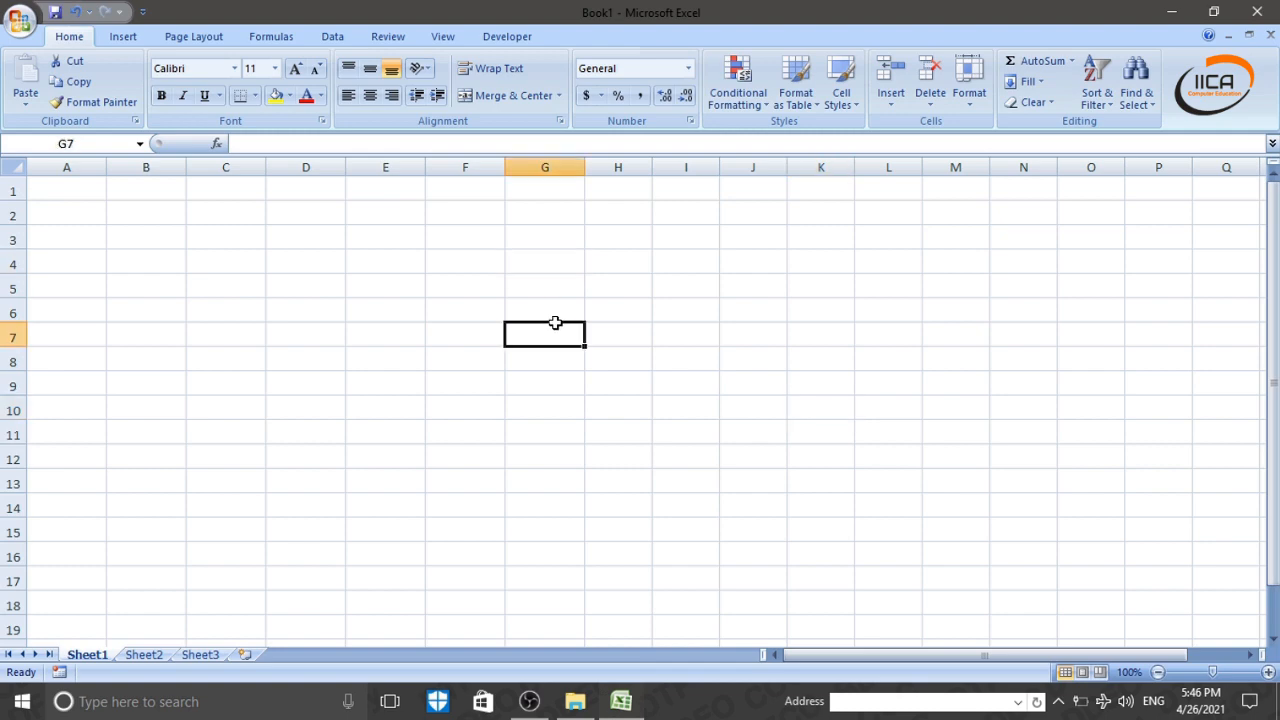
click(577, 405)
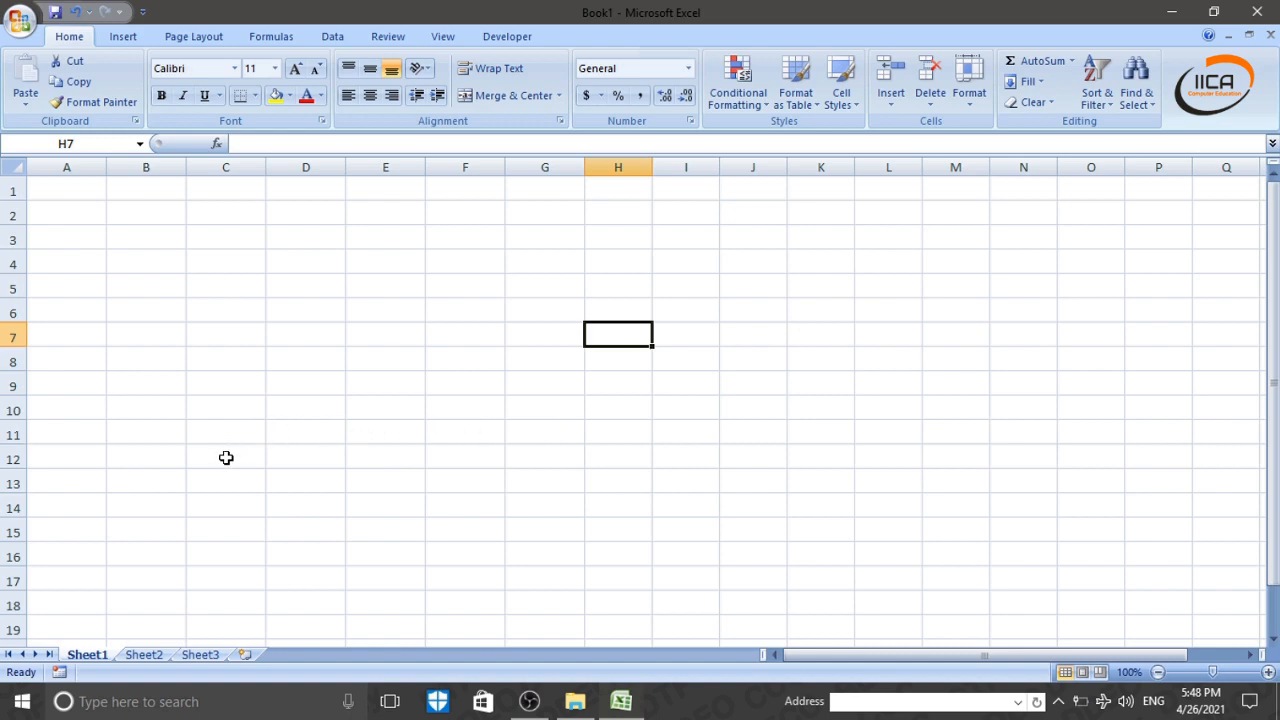
- Rename the Sheet1 worksheet as "employee table"
right_click(100, 658)
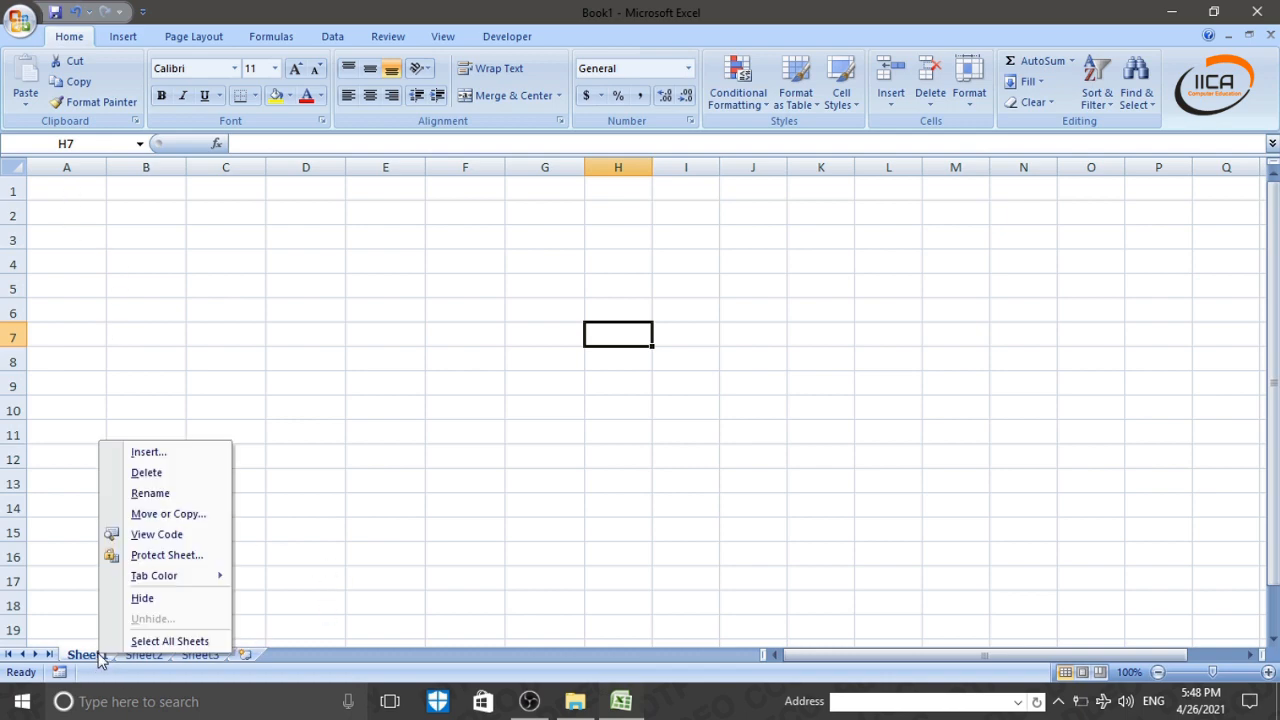
click(160, 493)
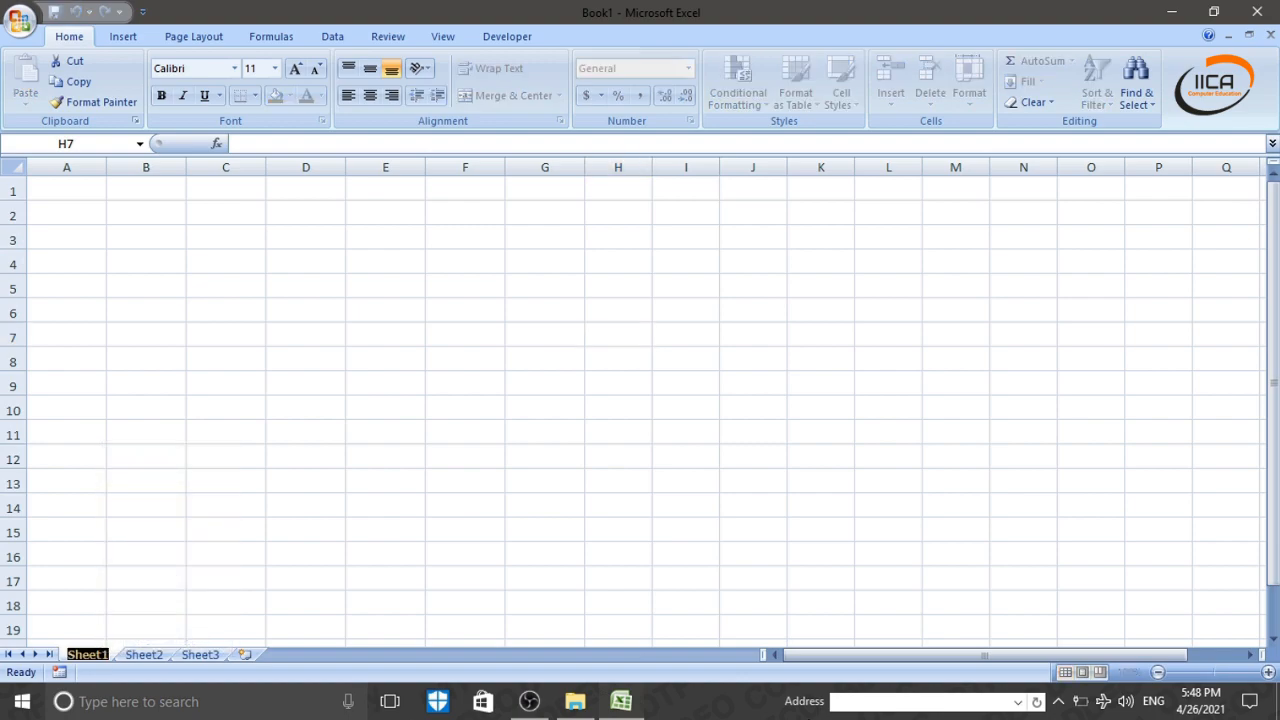
text(employee table)
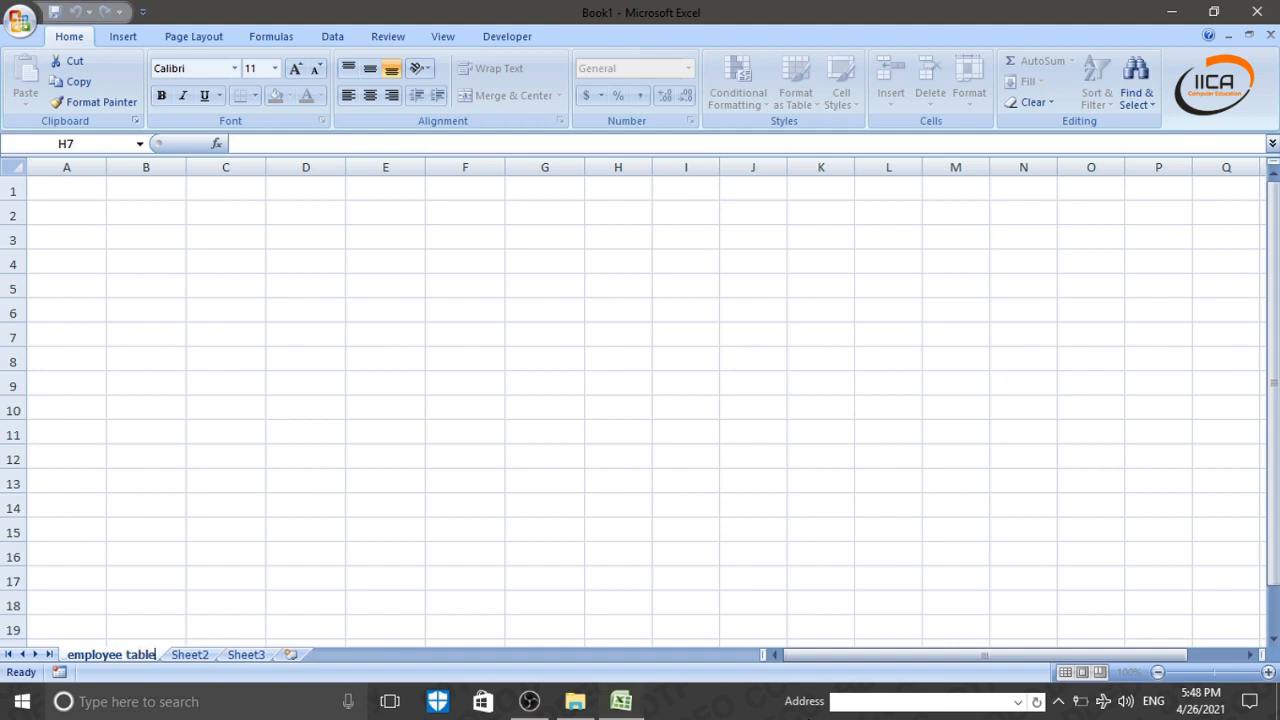
key(Return)
- Enter the headers "Emp Code" in cell A1 and "Name" in cell B1
click(80, 191)
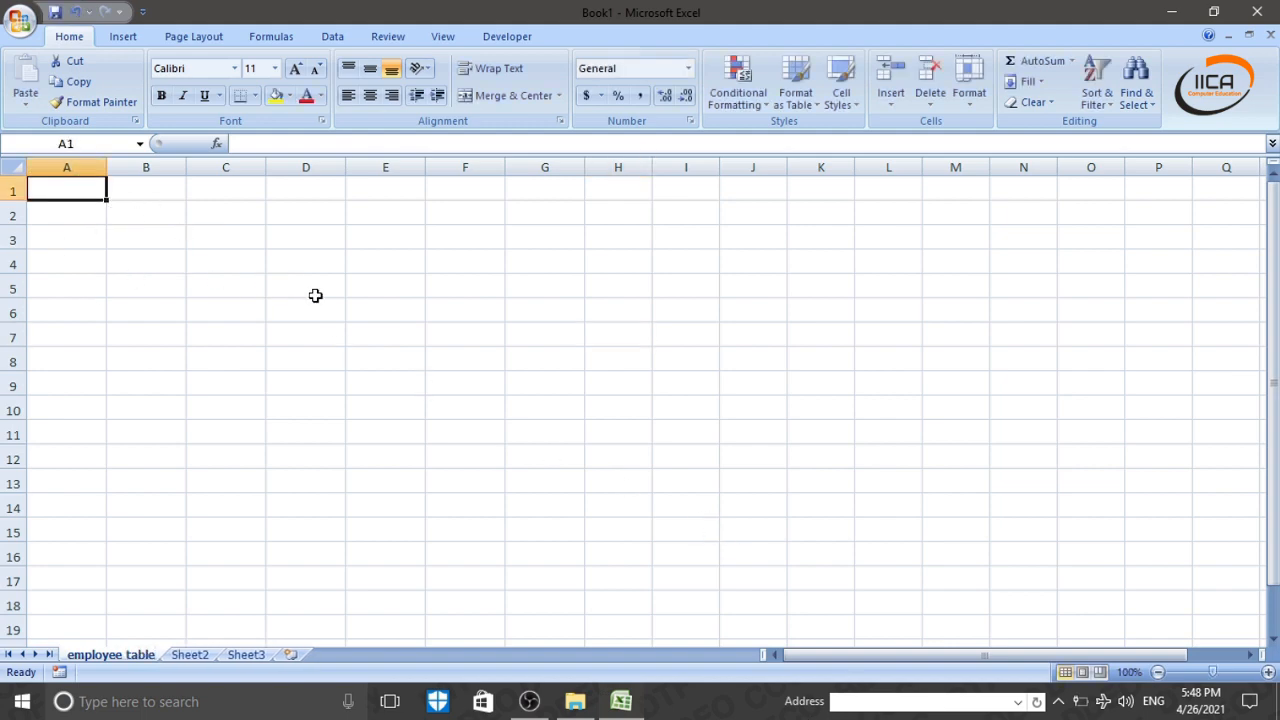
text(Emp Code)
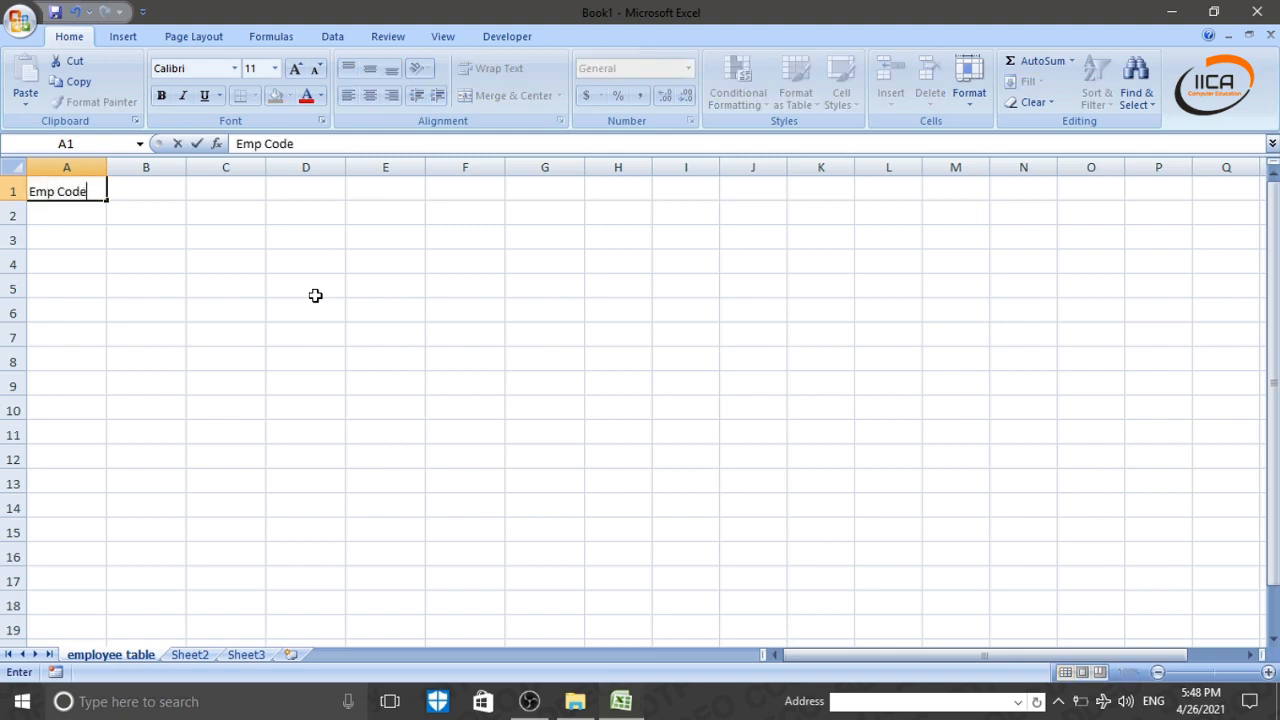
key(Tab)
text(Name)
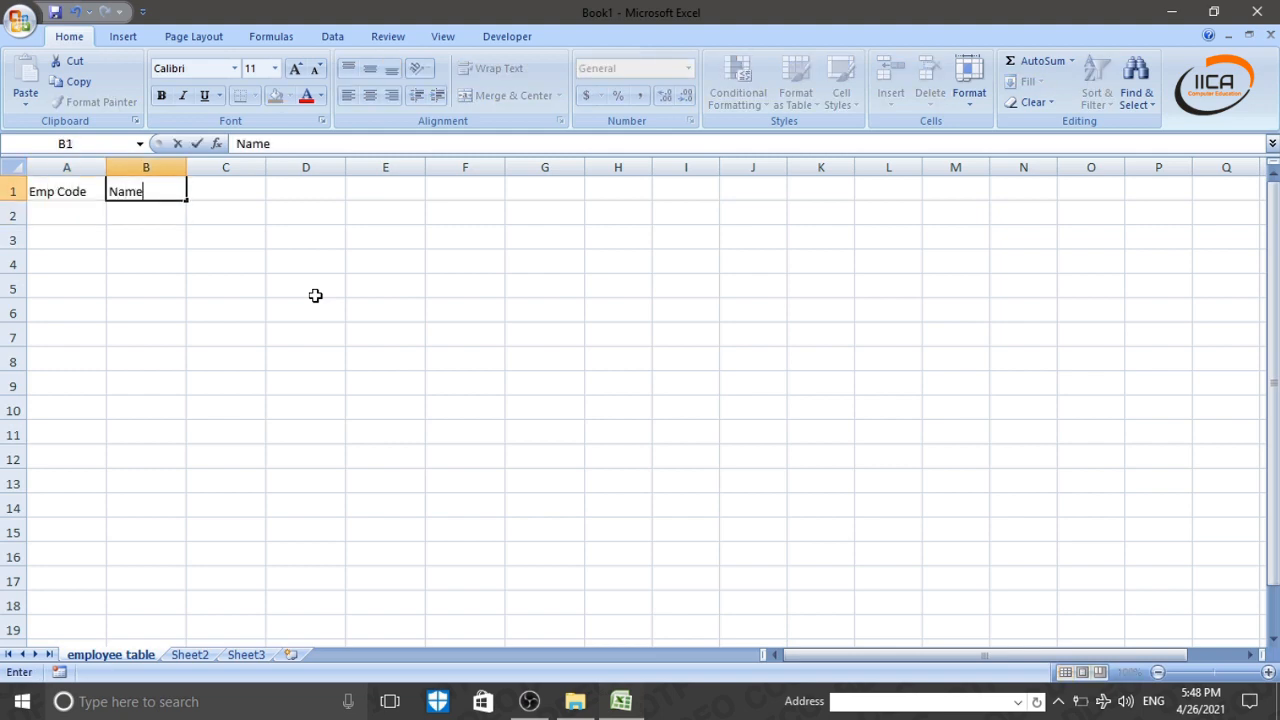
key(Return)
key(Right)
key(Up)
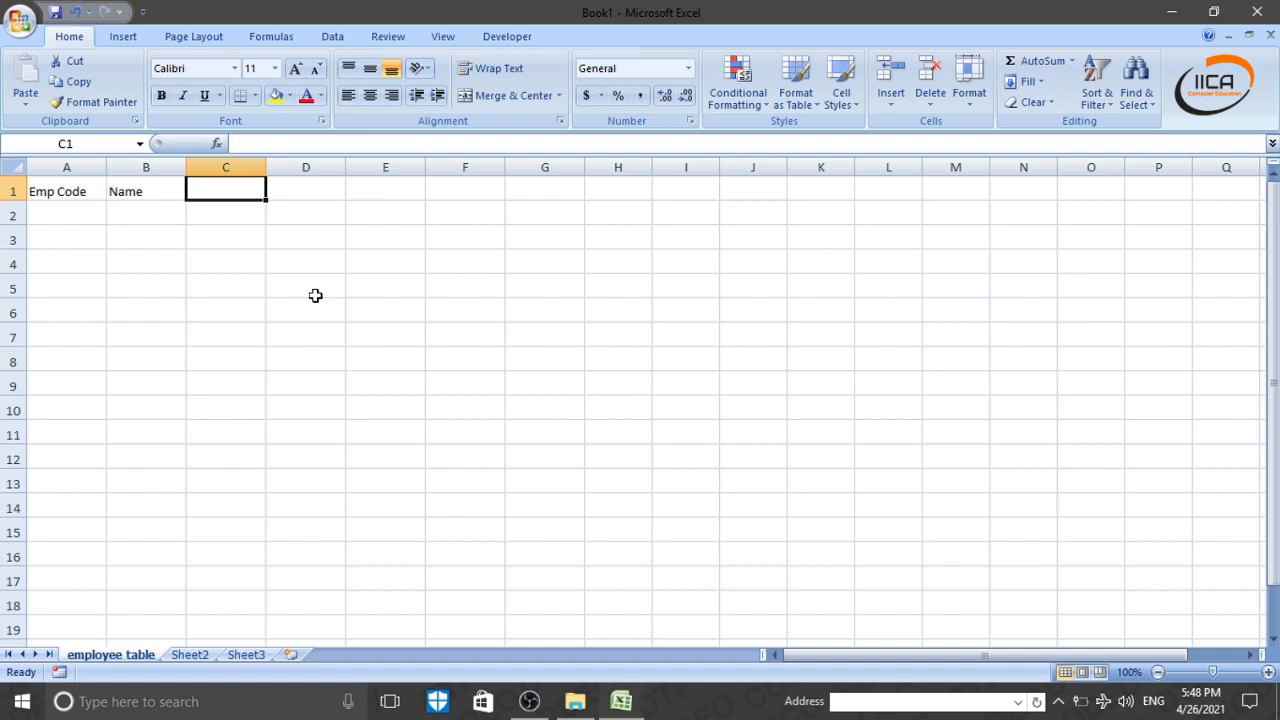
text(Department)
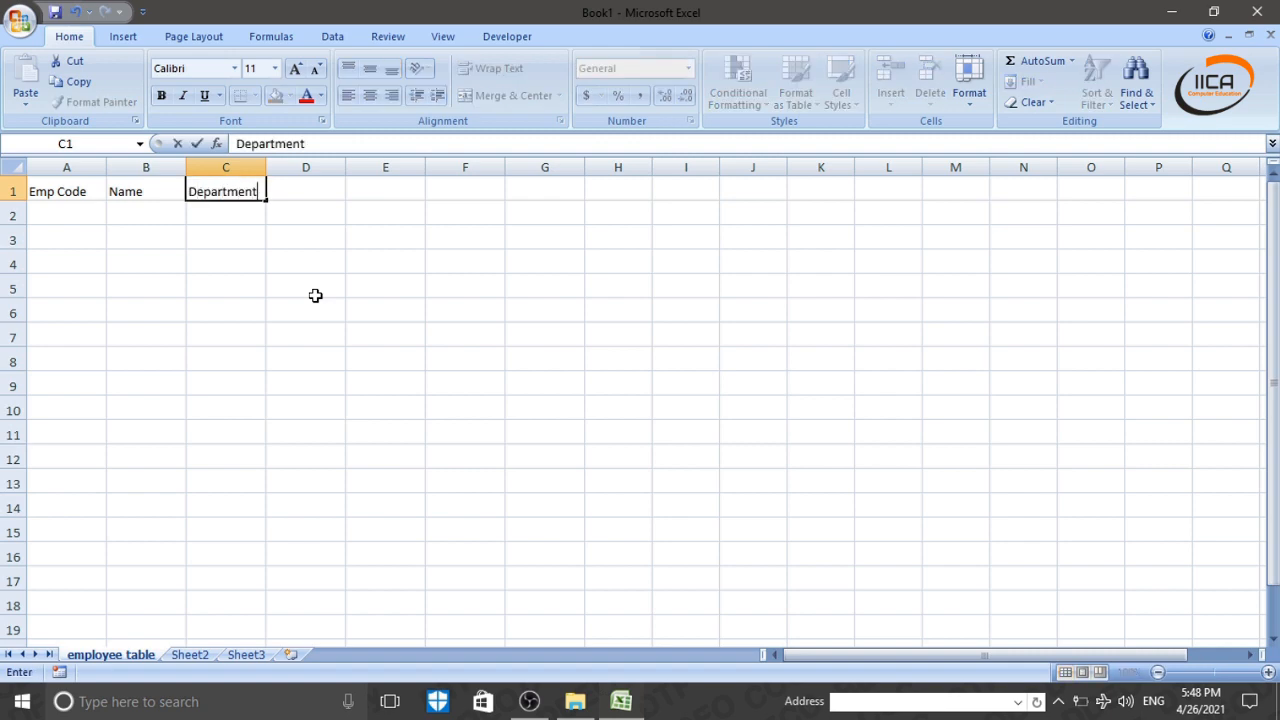
key(Return)
key(Up)
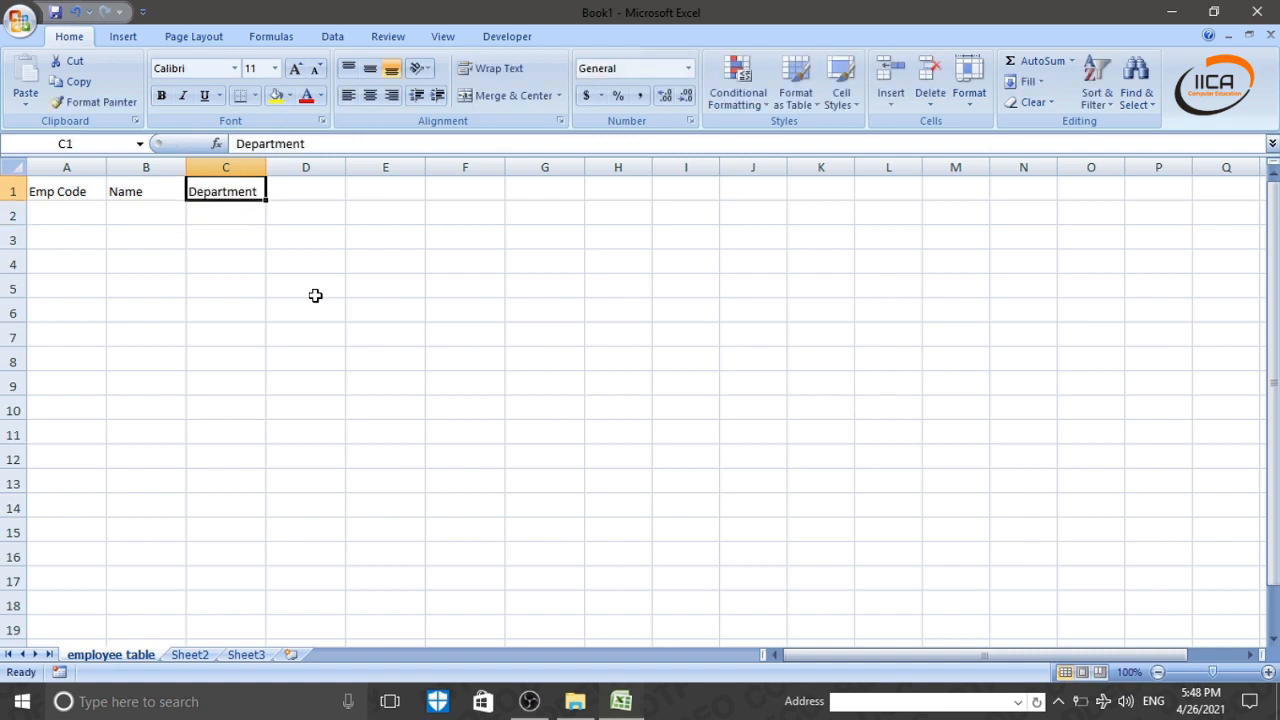
- Enter the headers "City" in cell C1, "Department" in cell D1 and "Basic" in cell E1
text(City)
key(Return)
key(Up)
key(Right)
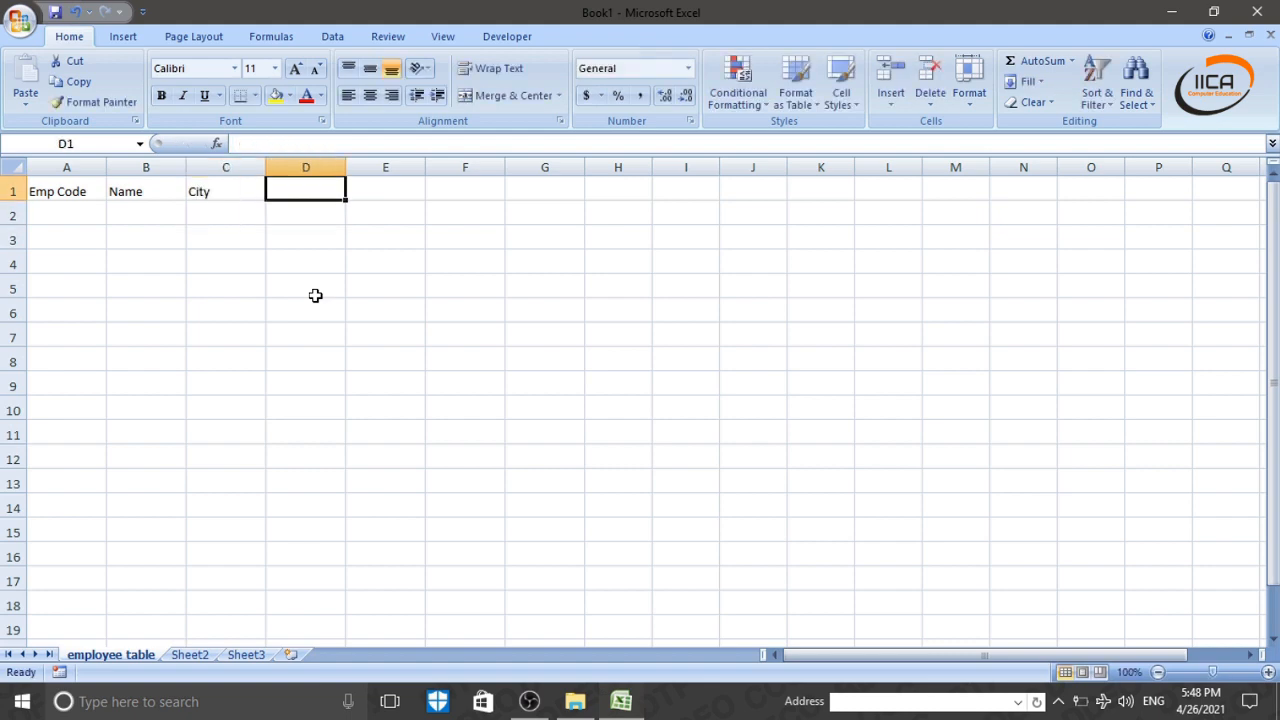
text(Department)
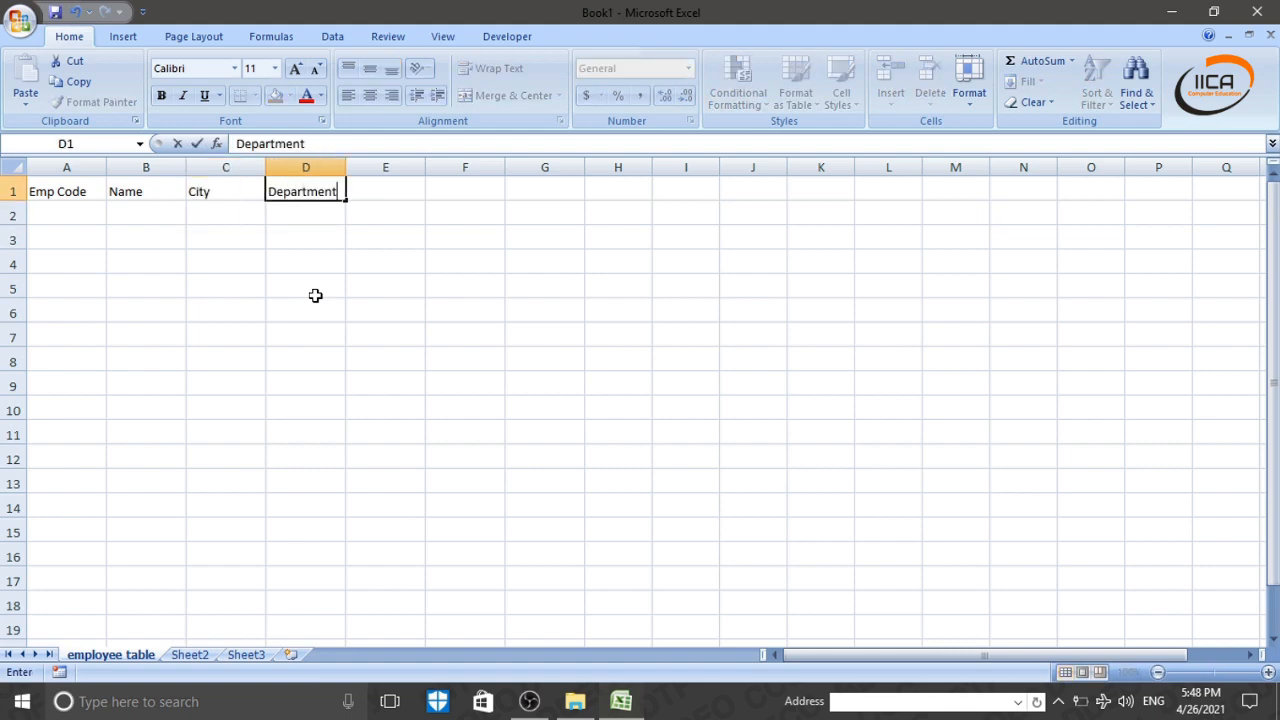
key(Return)
key(Up)
key(Right)
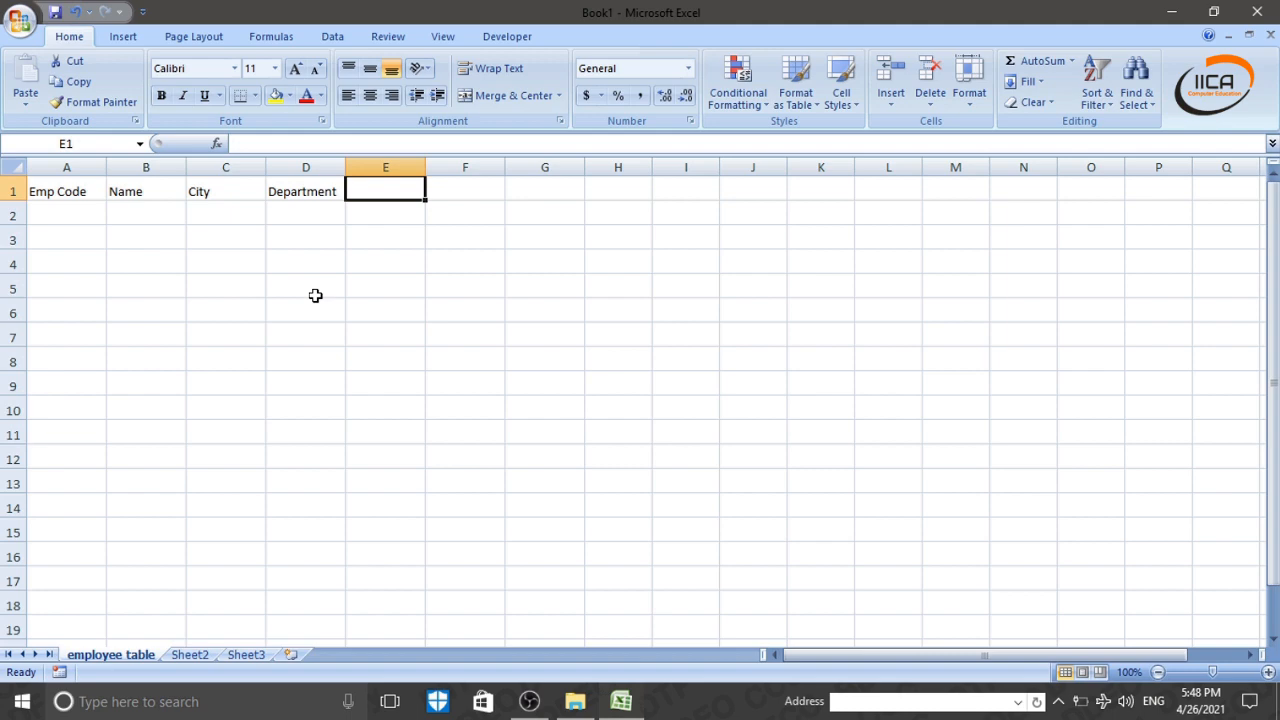
text(Basic)
key(Return)
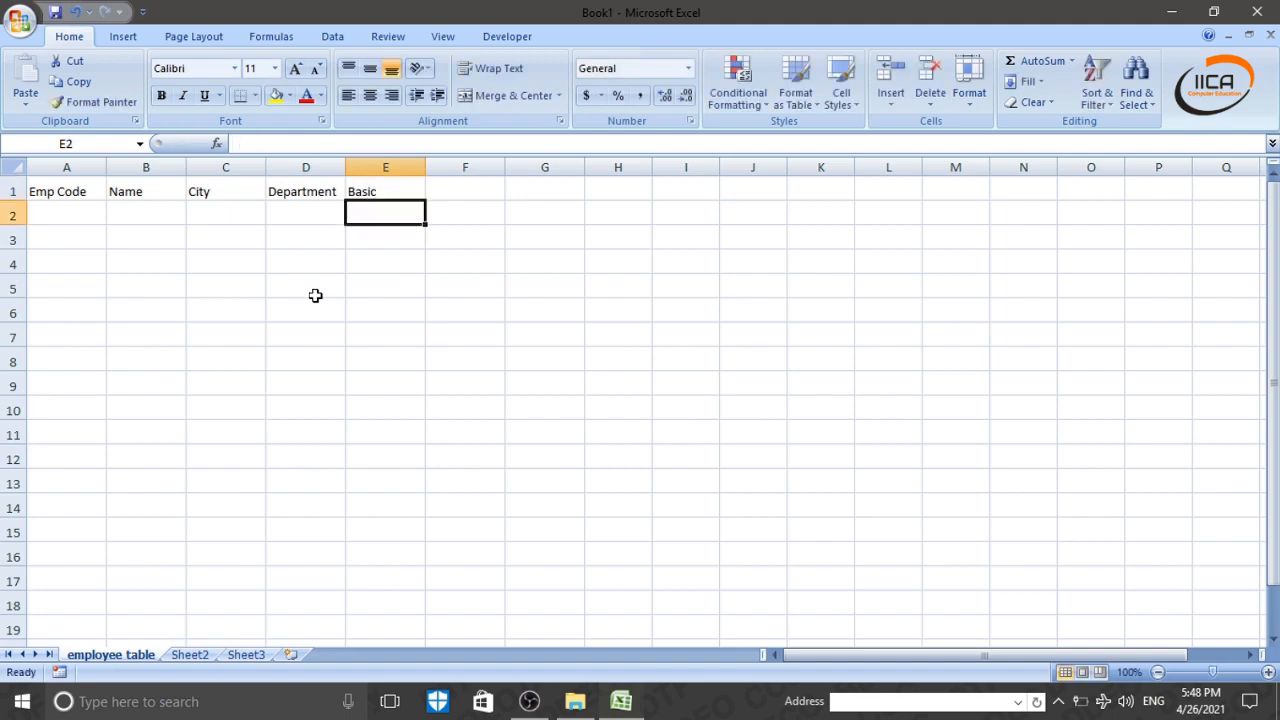
- Enter the employee codes EP-01 in cell A2 and EP-02 in cell A3
key(Left)
key(Left)
key(Left)
key(Left)
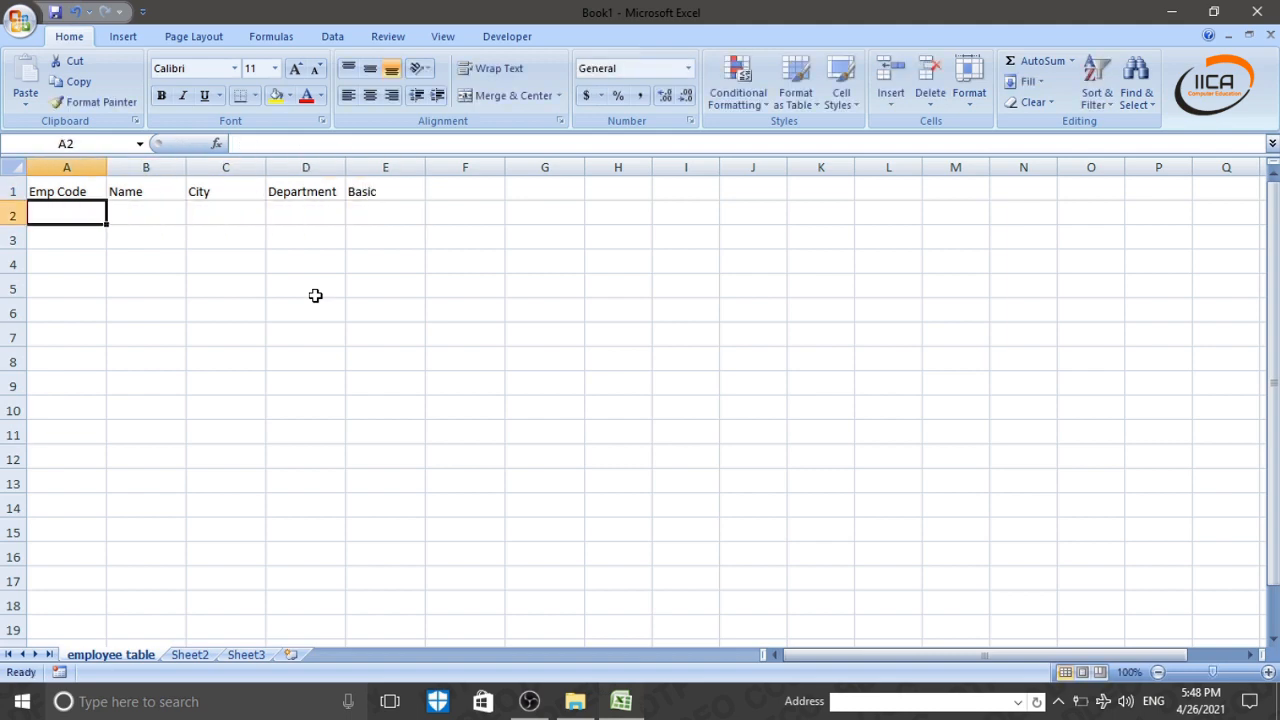
text(EP)
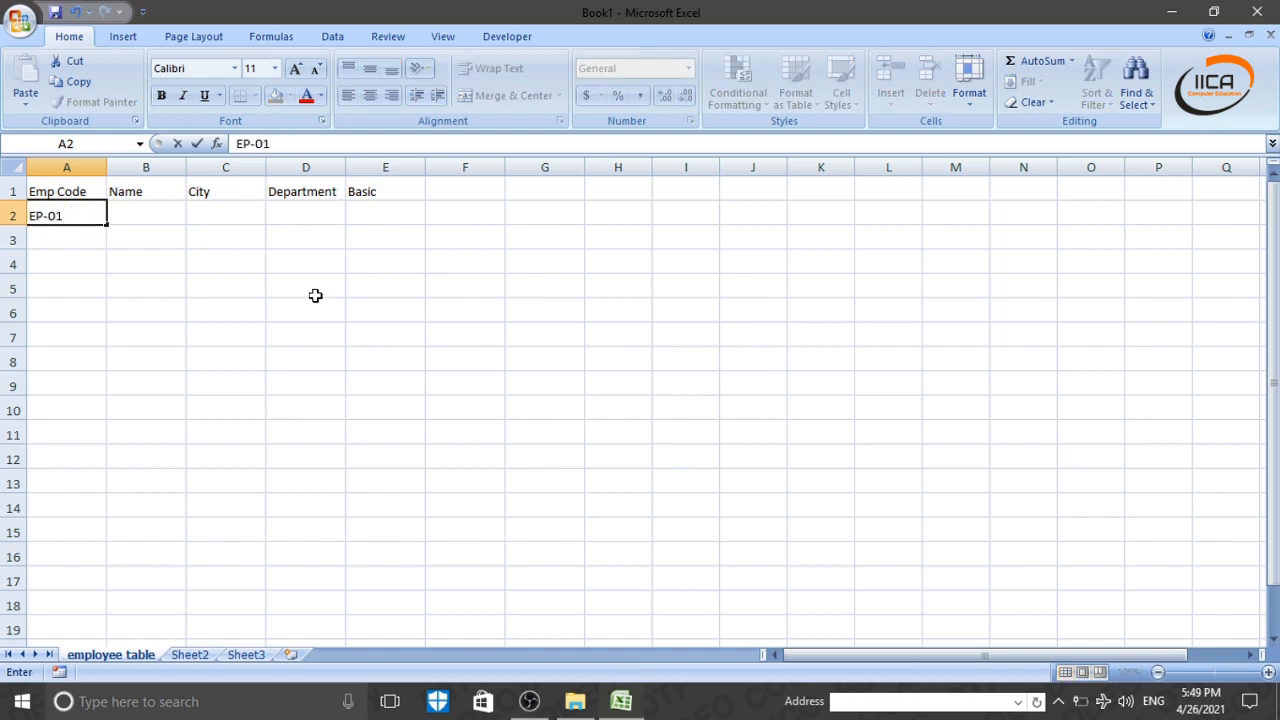
text(-01)
key(Return)
text(EP)
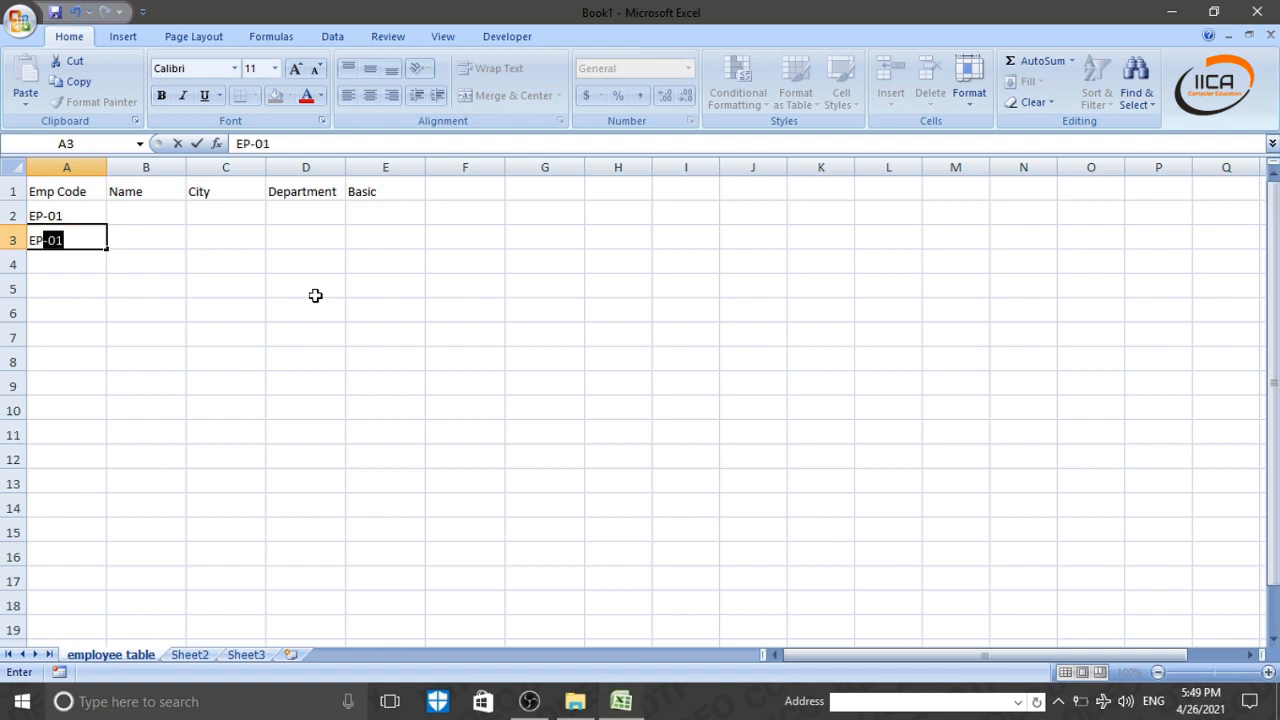
text(-02)
key(Return)
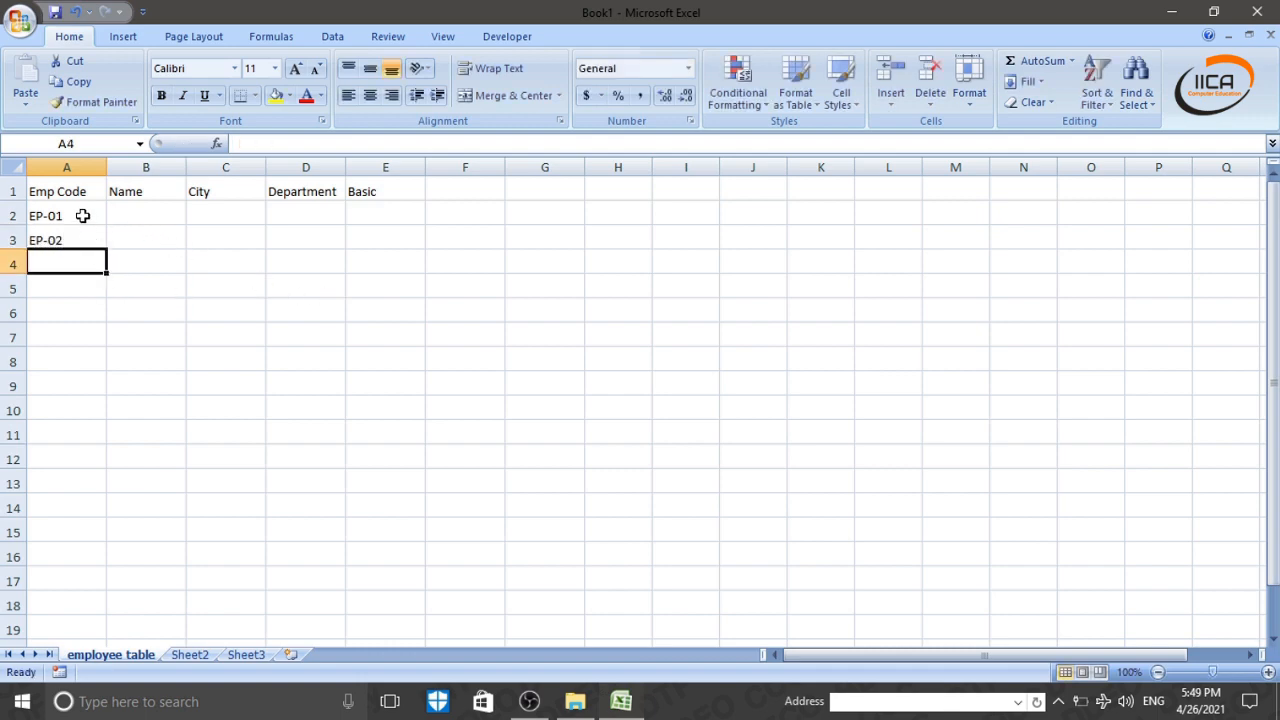
- Extend the code series from cells A2:A3 down to A11 with the fill handle, ending at EP-10
drag(83, 215, 84, 237)
drag(180, 328, 168, 310)
drag(83, 210, 84, 240)
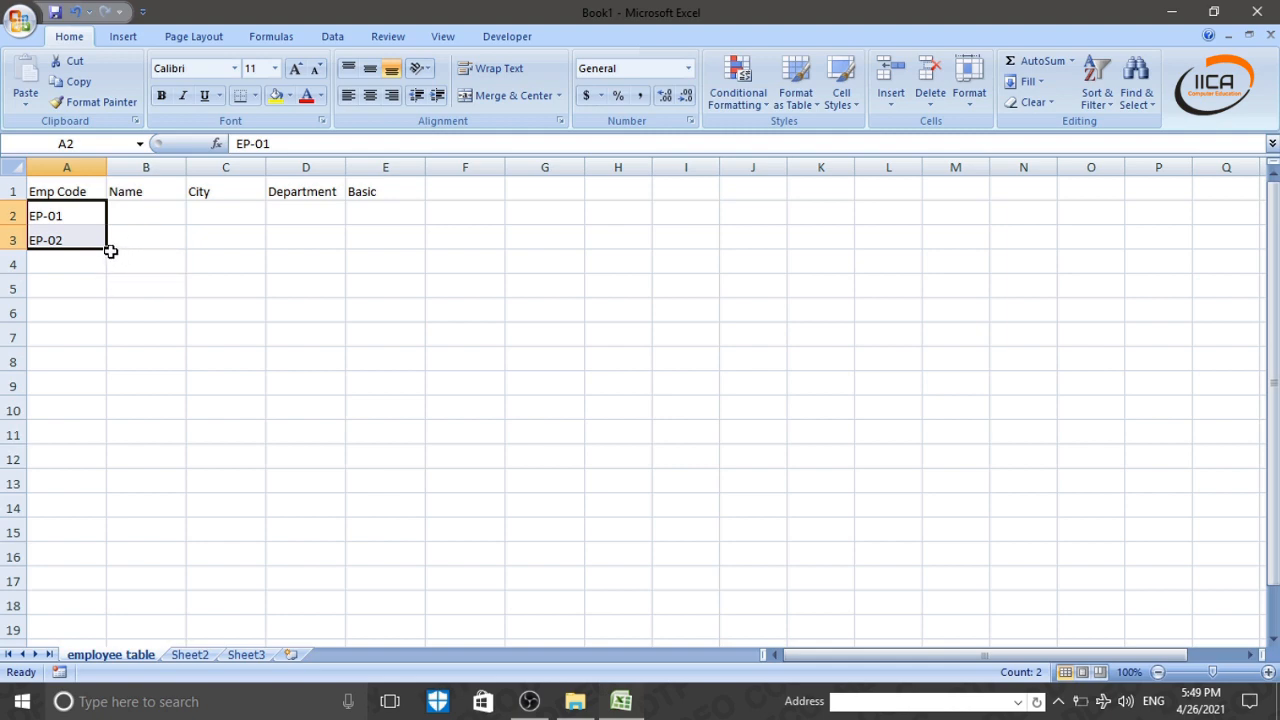
drag(110, 250, 110, 250)
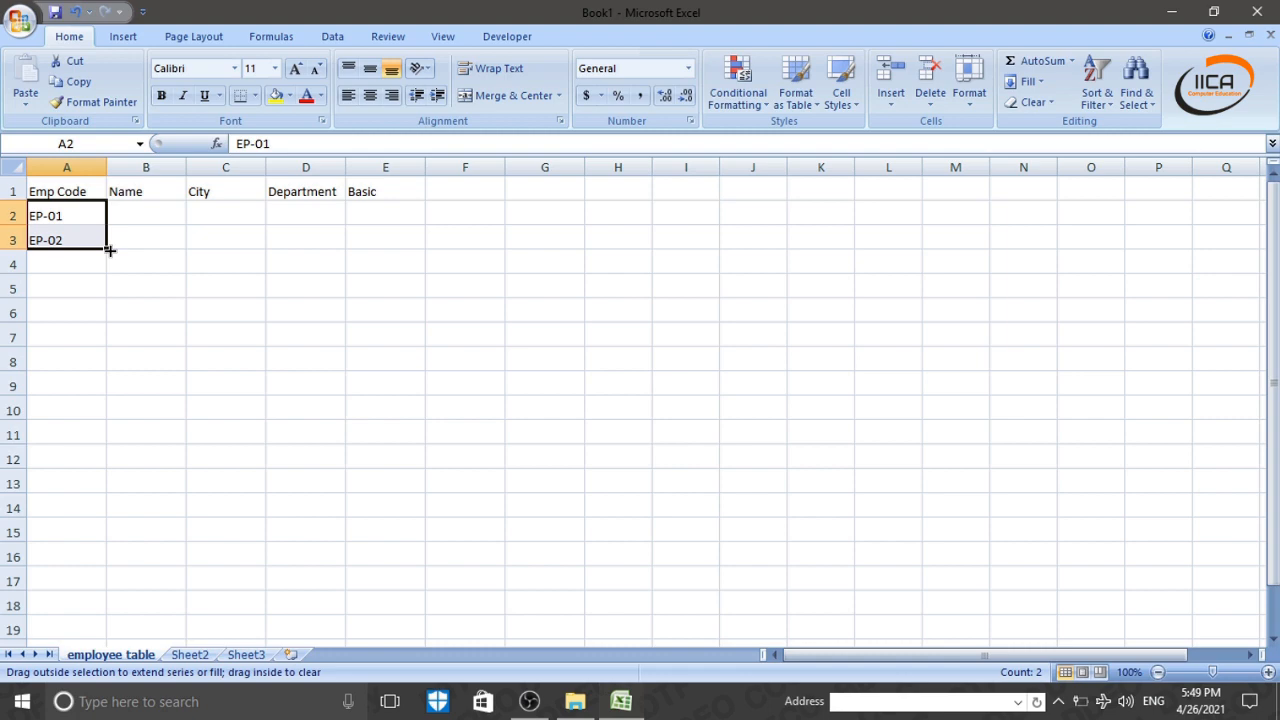
drag(110, 250, 108, 436)
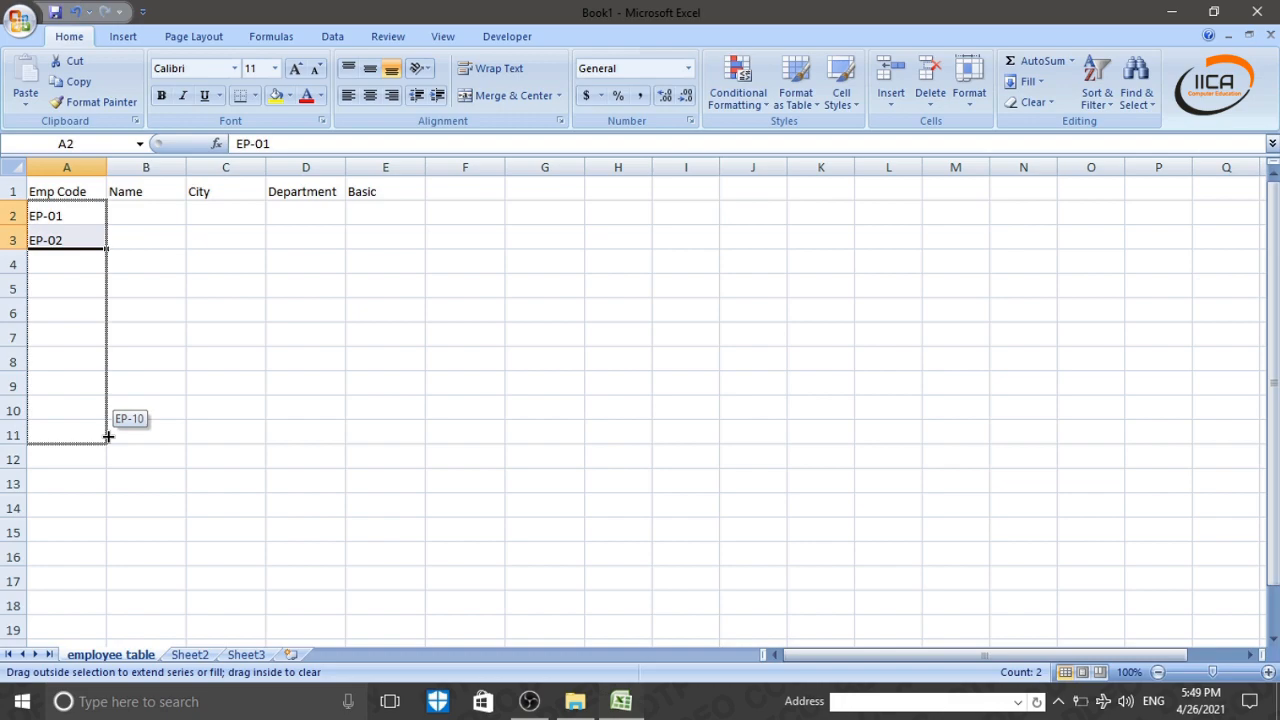
drag(108, 436, 108, 437)
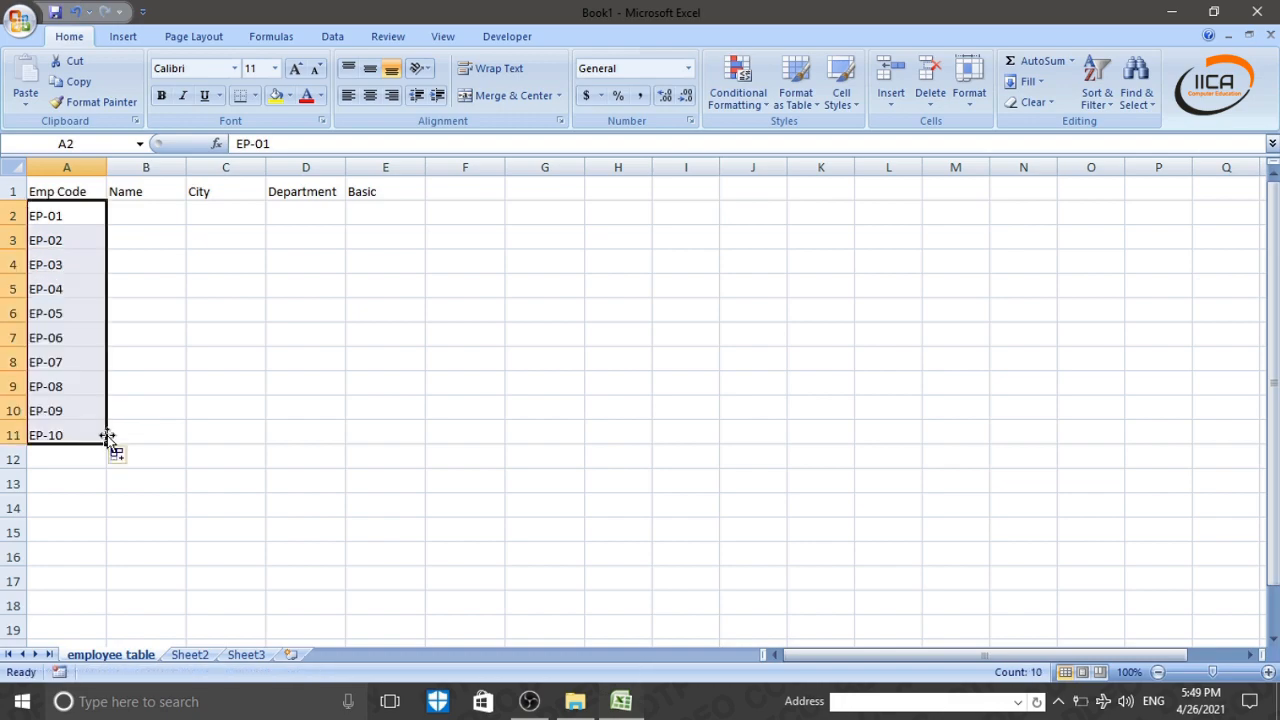
- Widen column B to fit full names and enter the first employee's full name in cell B2
click(155, 209)
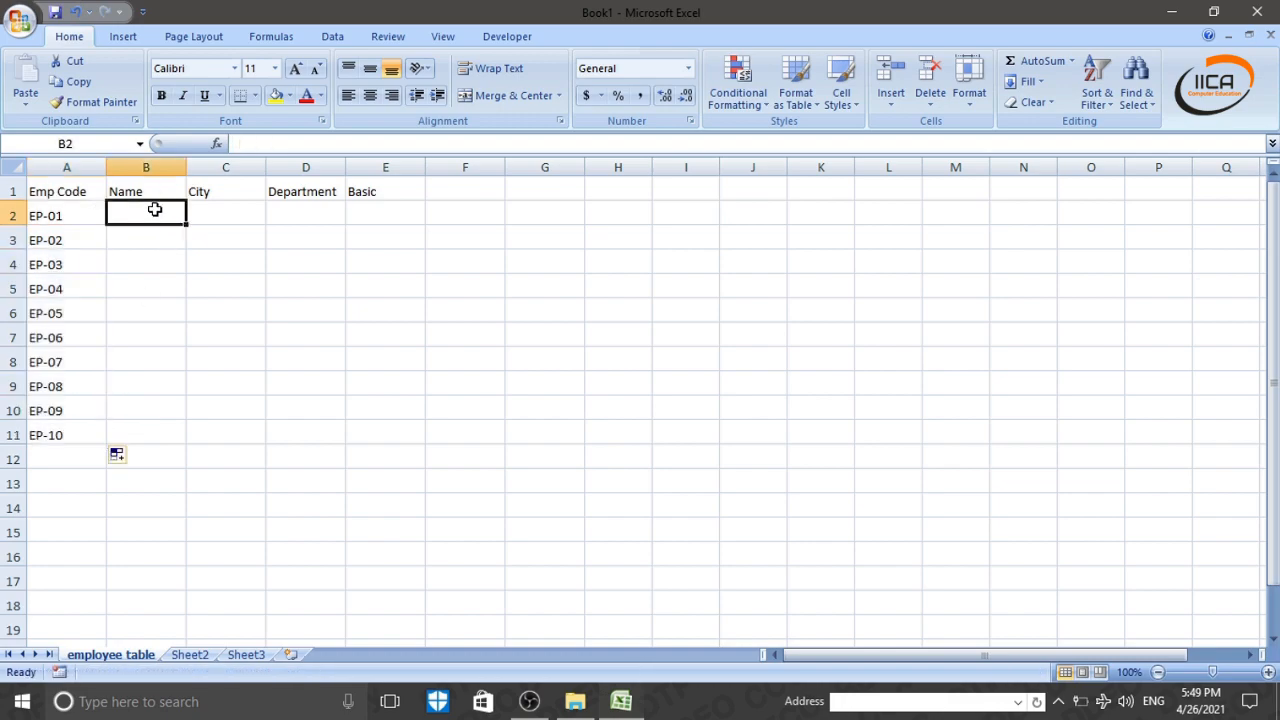
drag(187, 167, 286, 168)
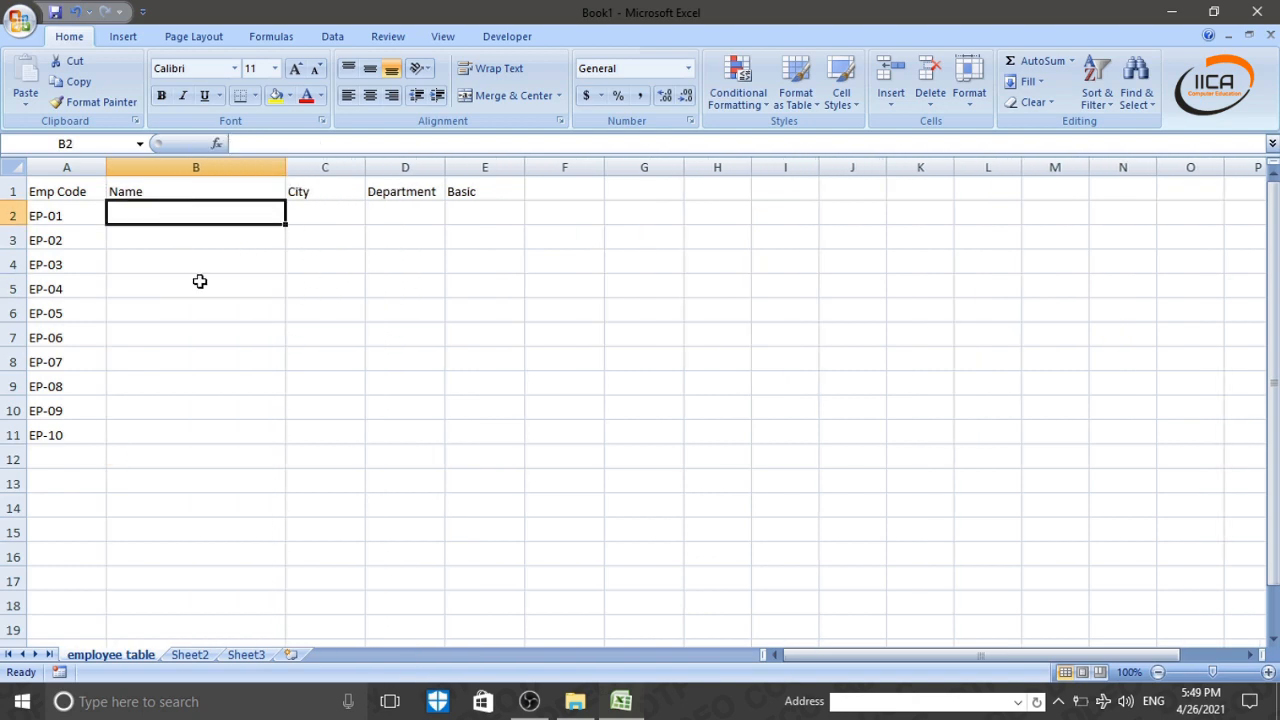
text(Suman)
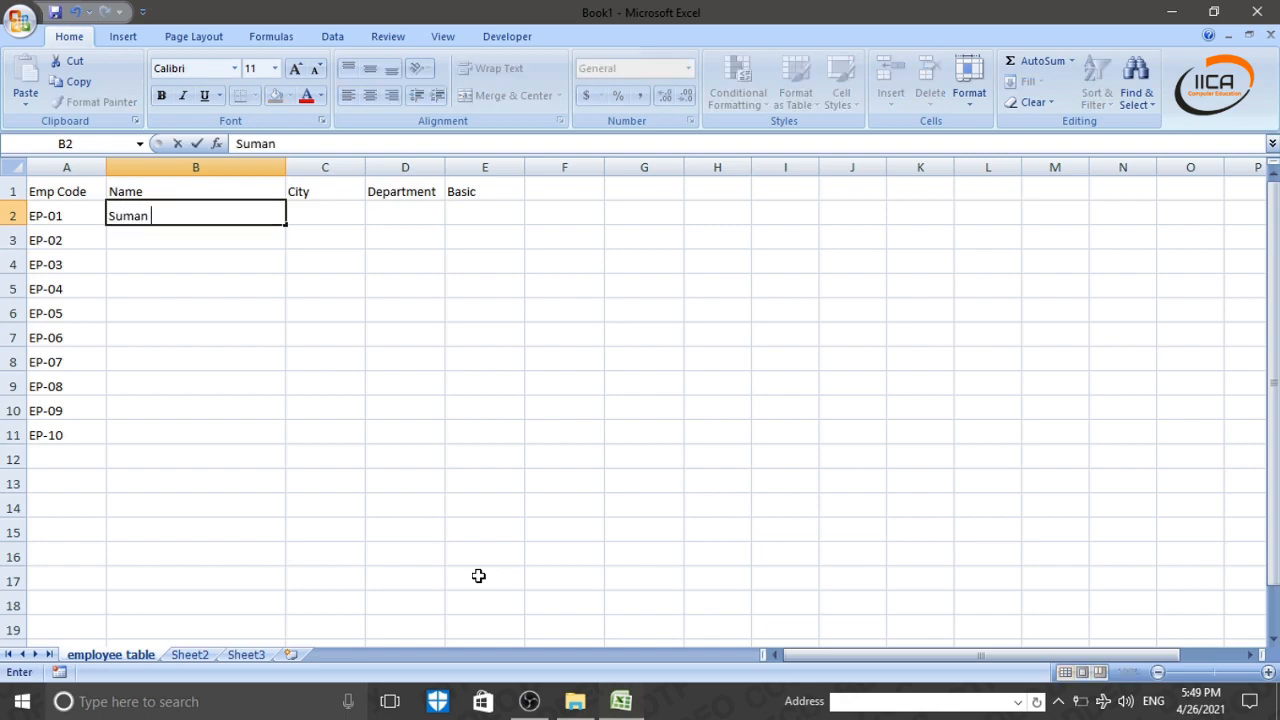
text( Gh)
key(BackSpace)
key(BackSpace)
text(Chauhdary)
key(Return)
- Enter the full names of the employees with codes EP-02 to EP-04 in cells B3 to B5
text(Ka)
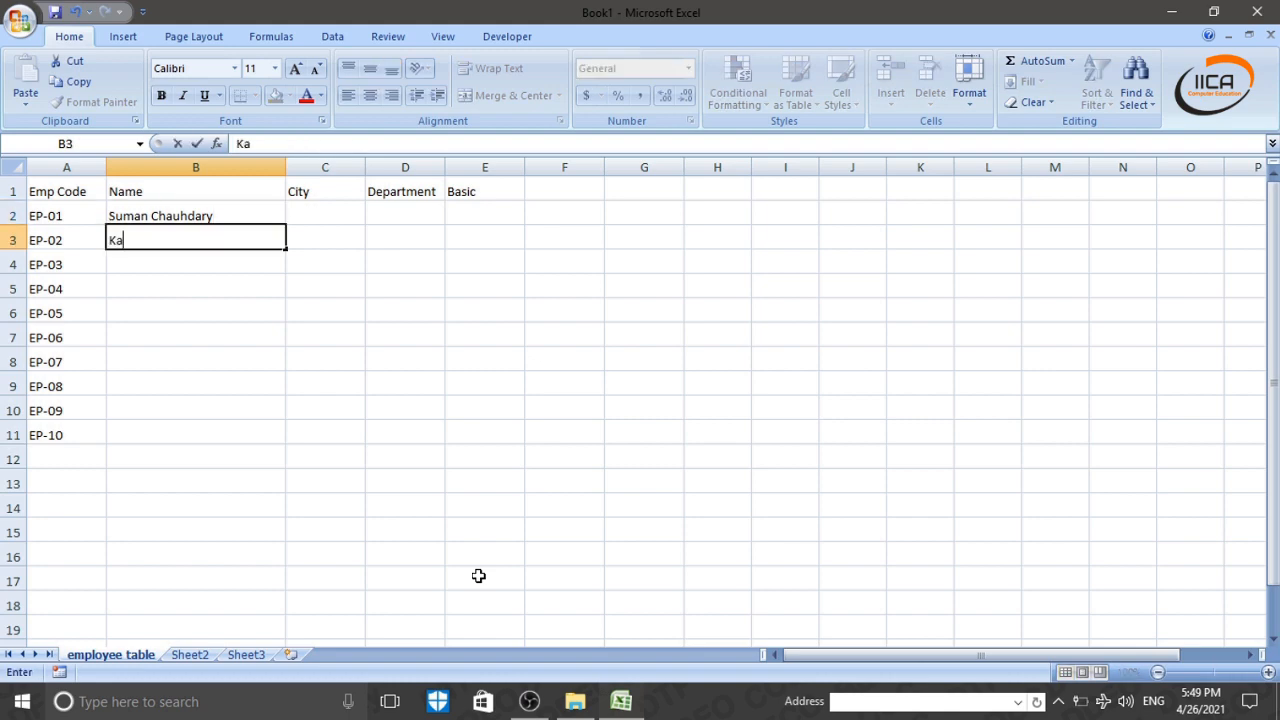
text(mal Gutp[t)
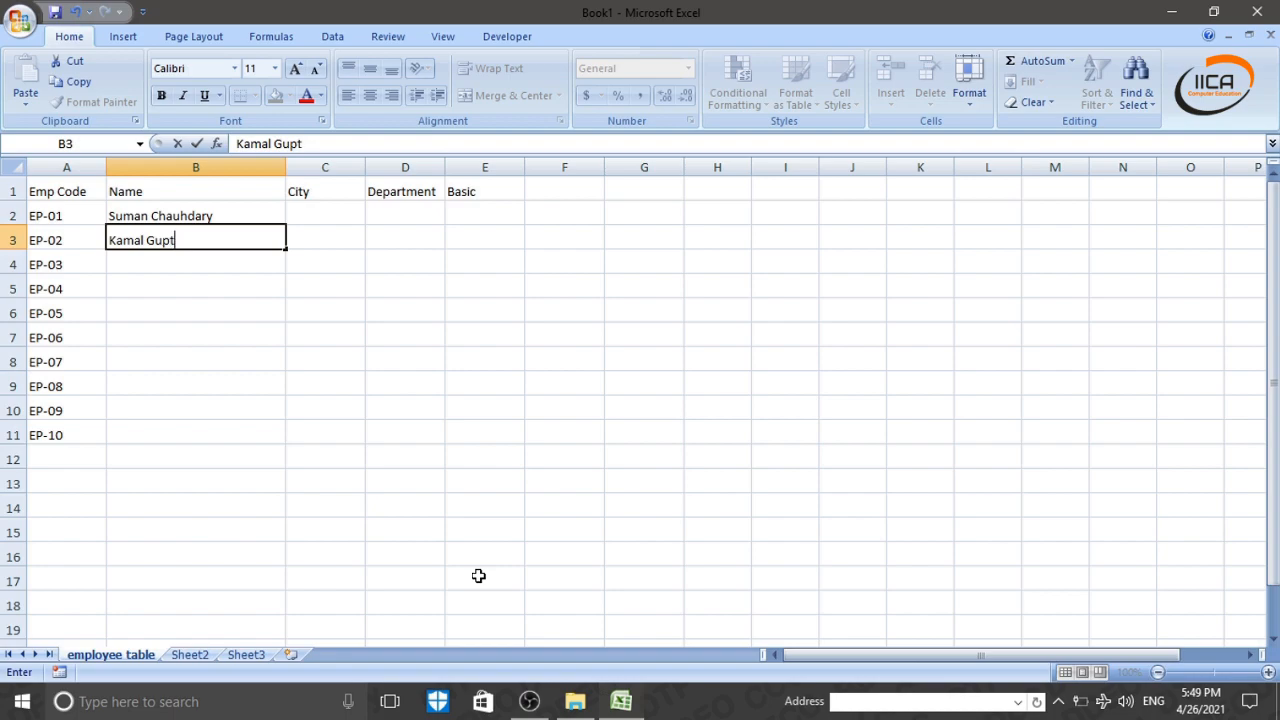
text(a)
key(Return)
text(Sonia Agarw)
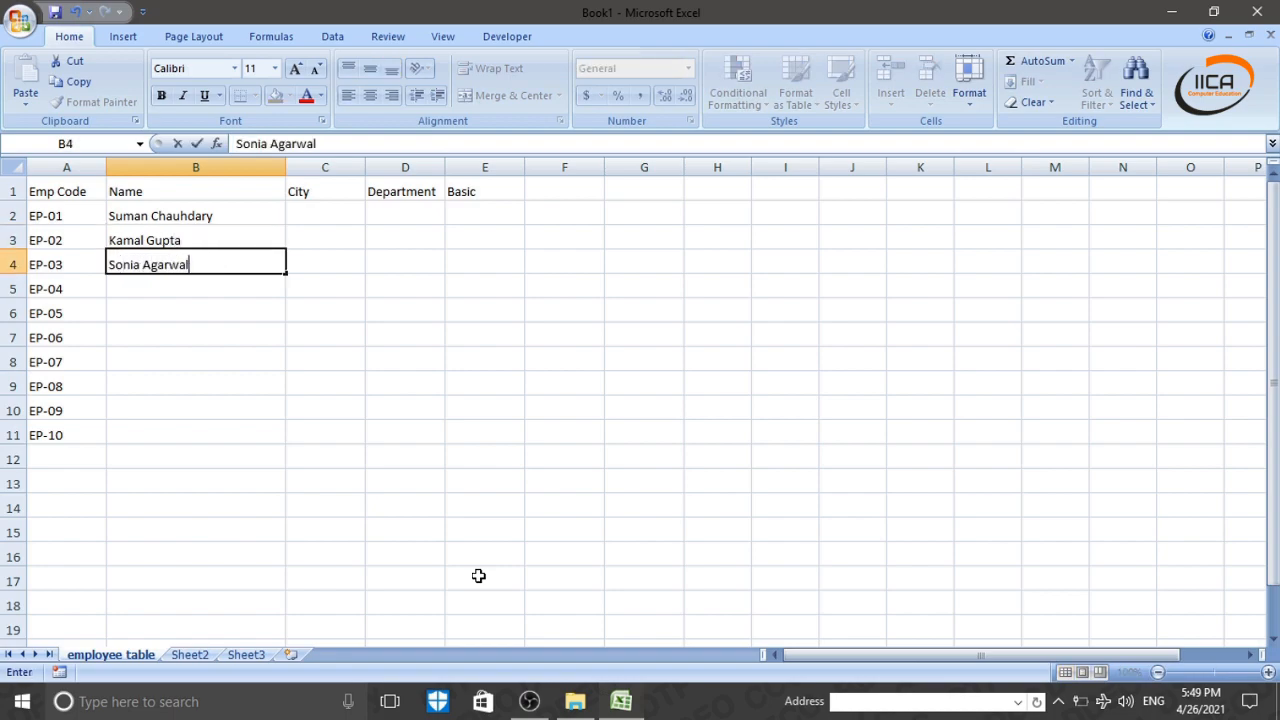
key(Return)
text(ay Gupta)
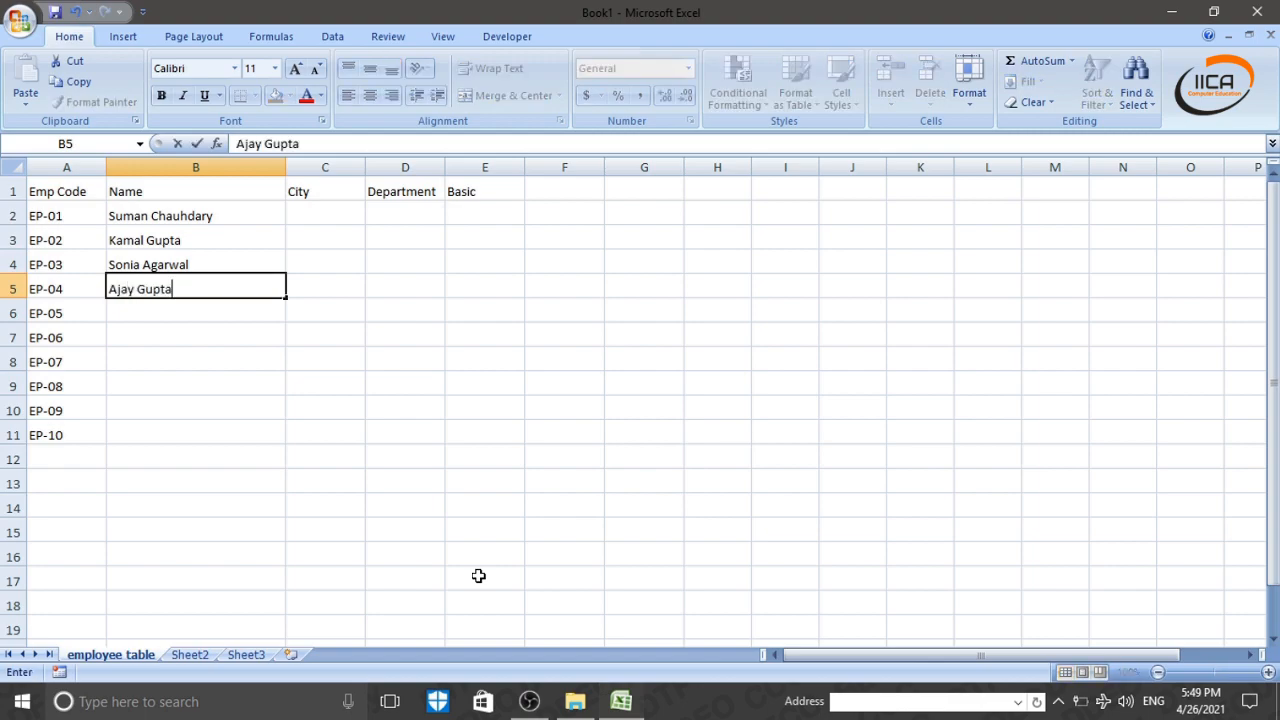
key(Return)
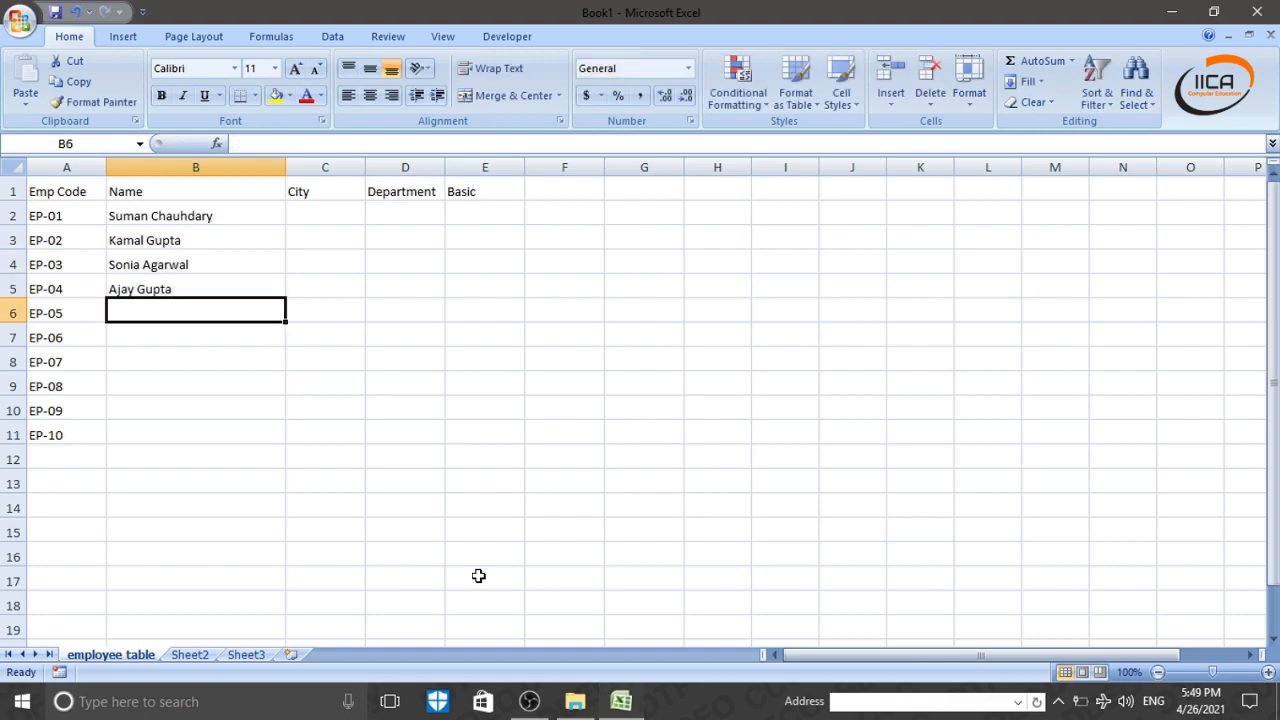
- Enter the full names of the employees with codes EP-05 to EP-07 in cells B6 to B8
text(Ranjita Ghosh)
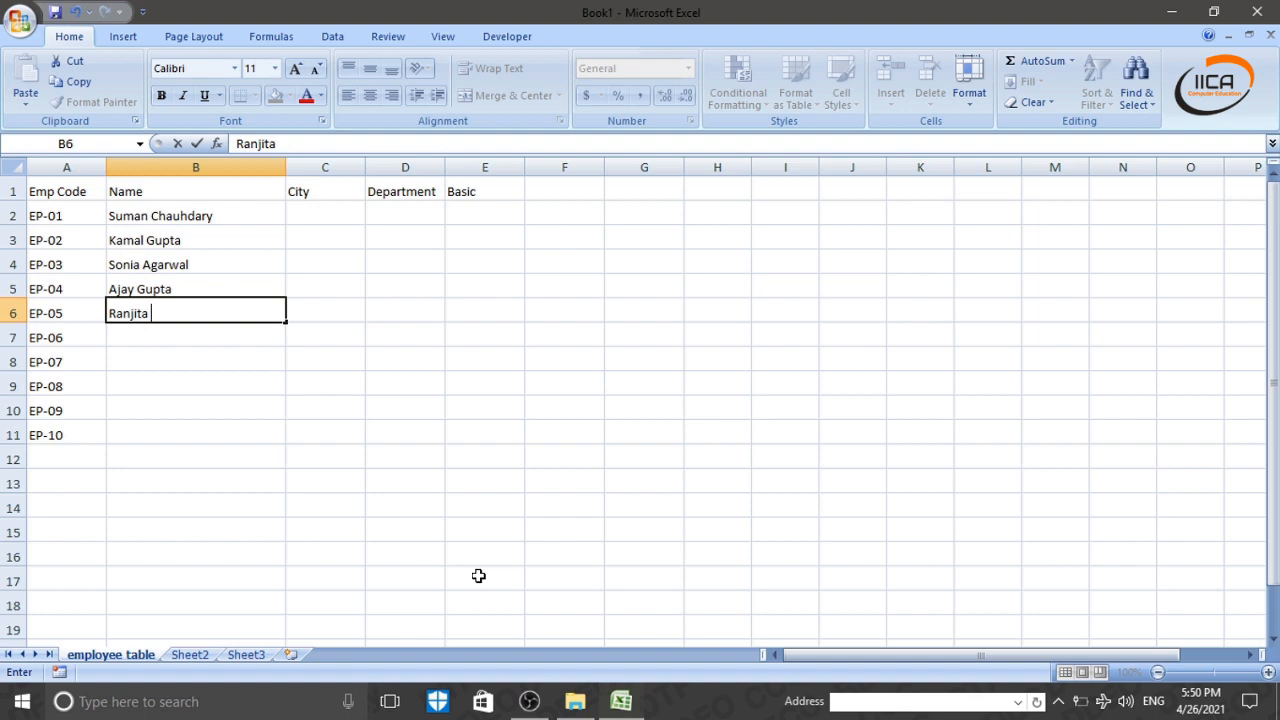
key(Return)
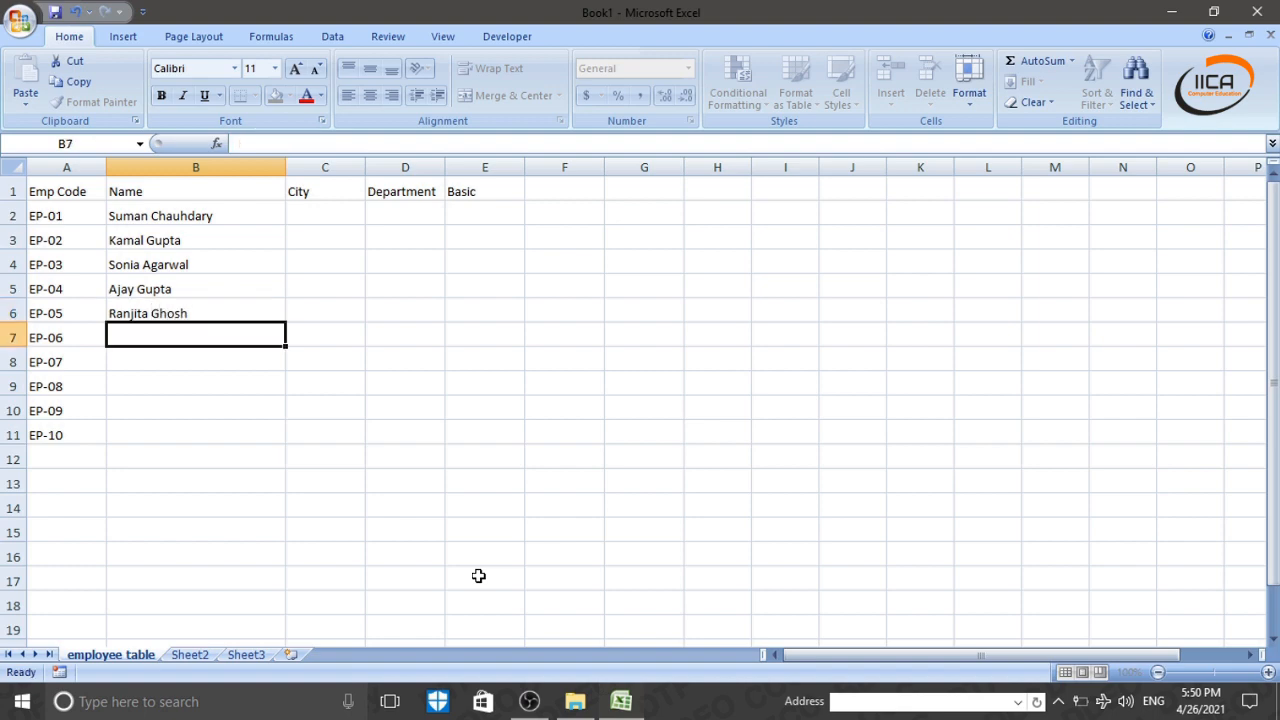
text(Dib)
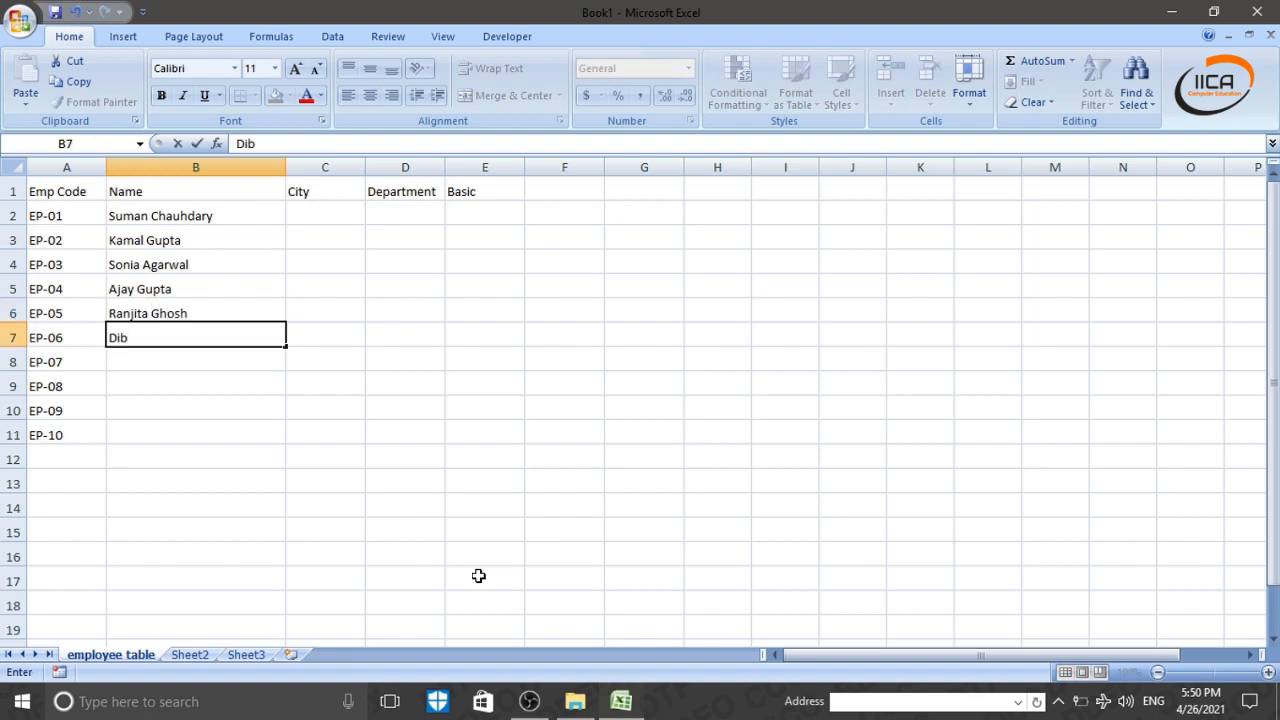
text(yandu Patil)
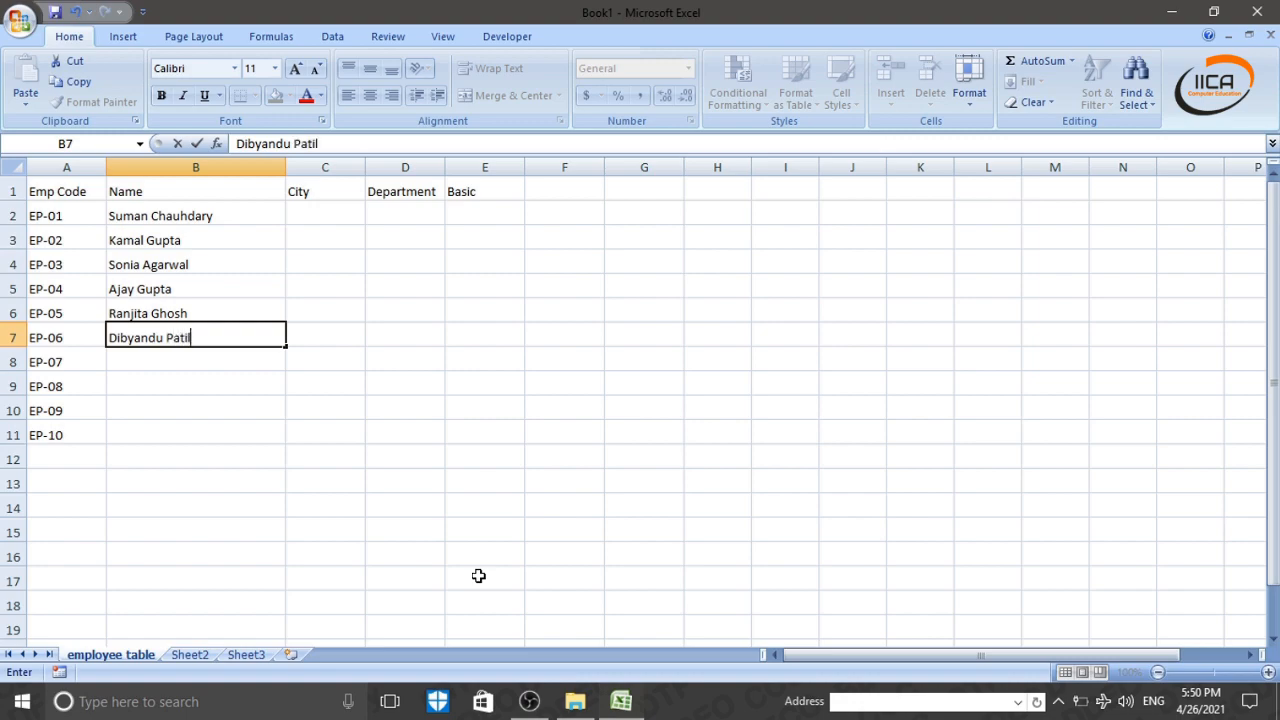
key(Return)
text(A)
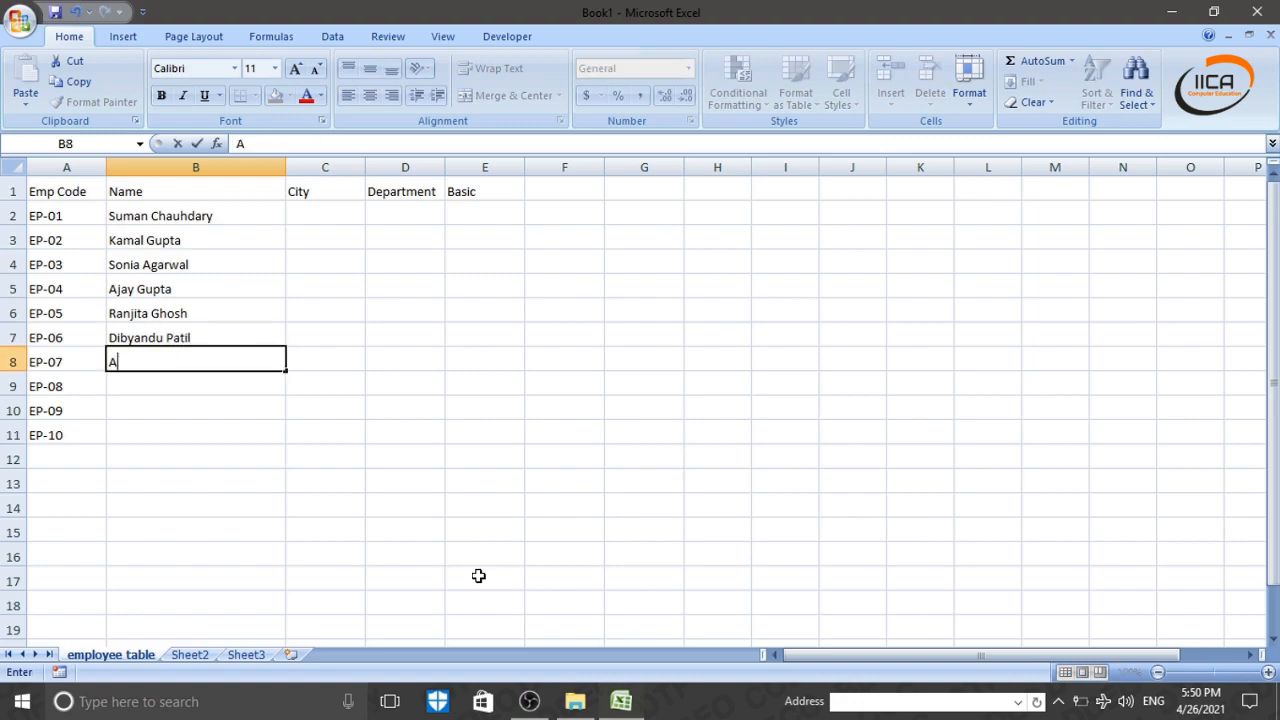
key(BackSpace)
text(Sanat Saha)
key(Return)
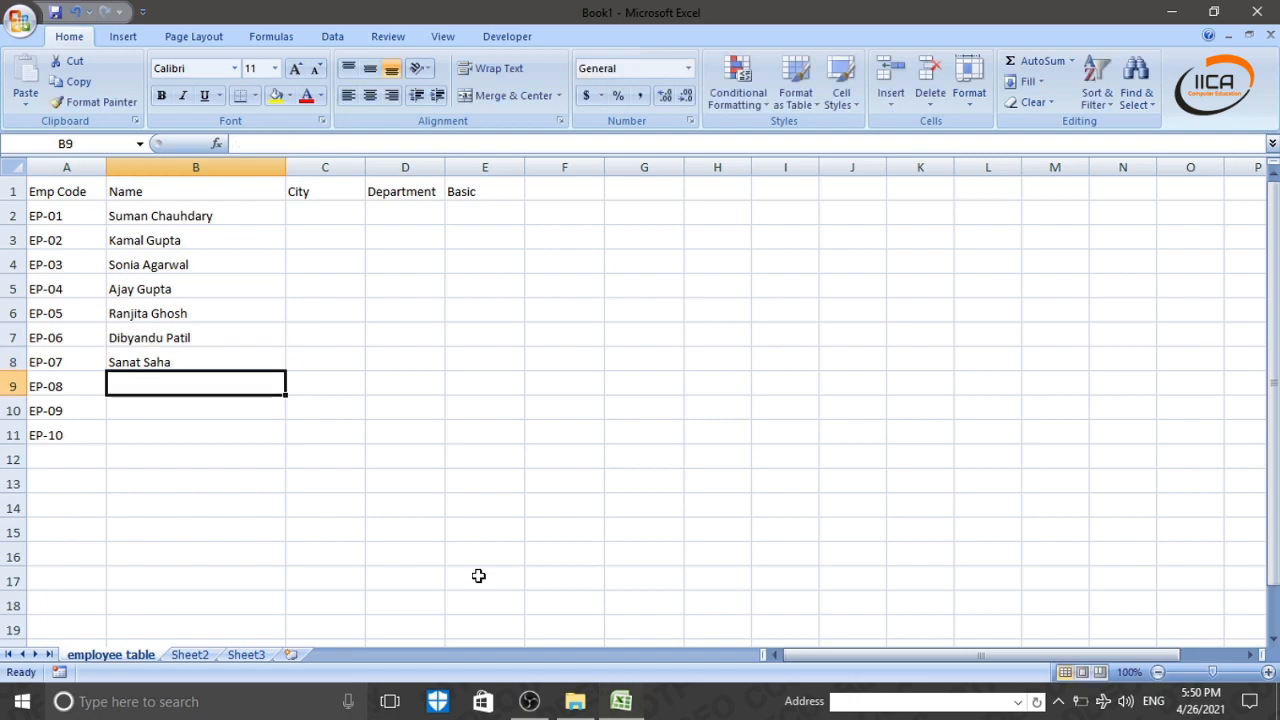
- Enter the full names of the employees with codes EP-08 and EP-09 in cells B9 and B10
text(Anuradha Garg)
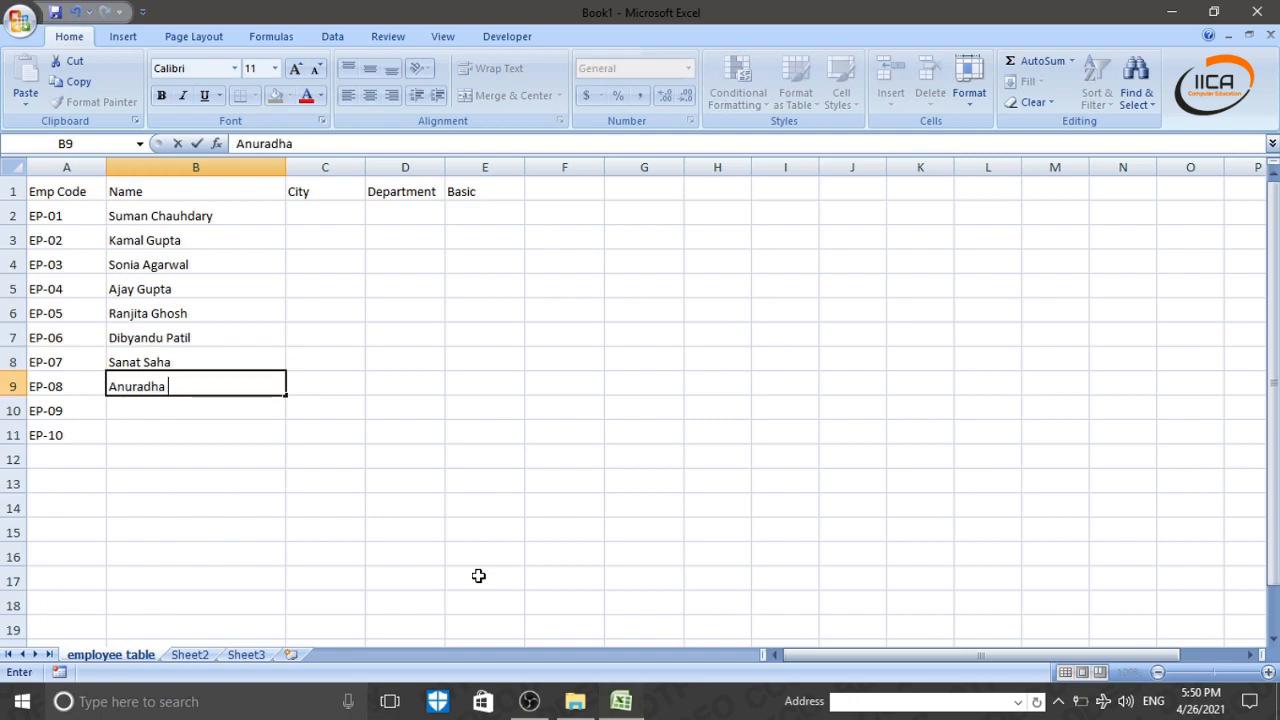
key(Return)
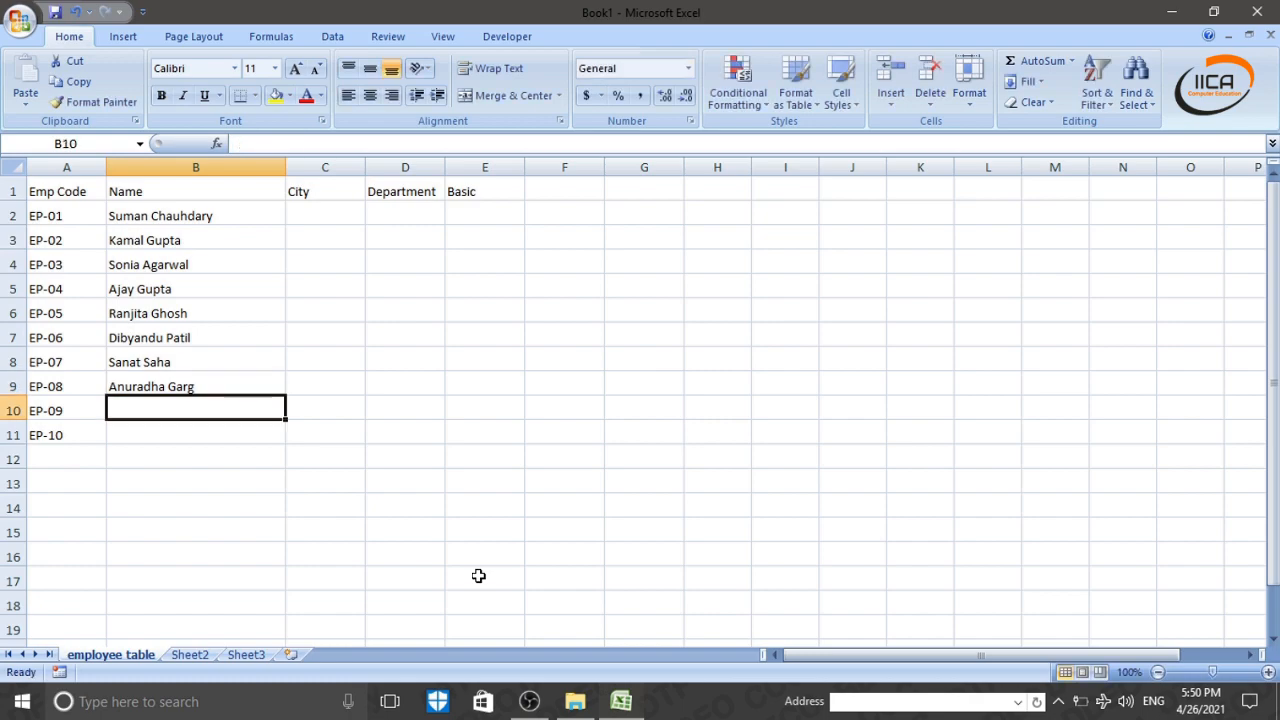
text(Sant)
key(BackSpace)
key(BackSpace)
key(BackSpace)
key(BackSpace)
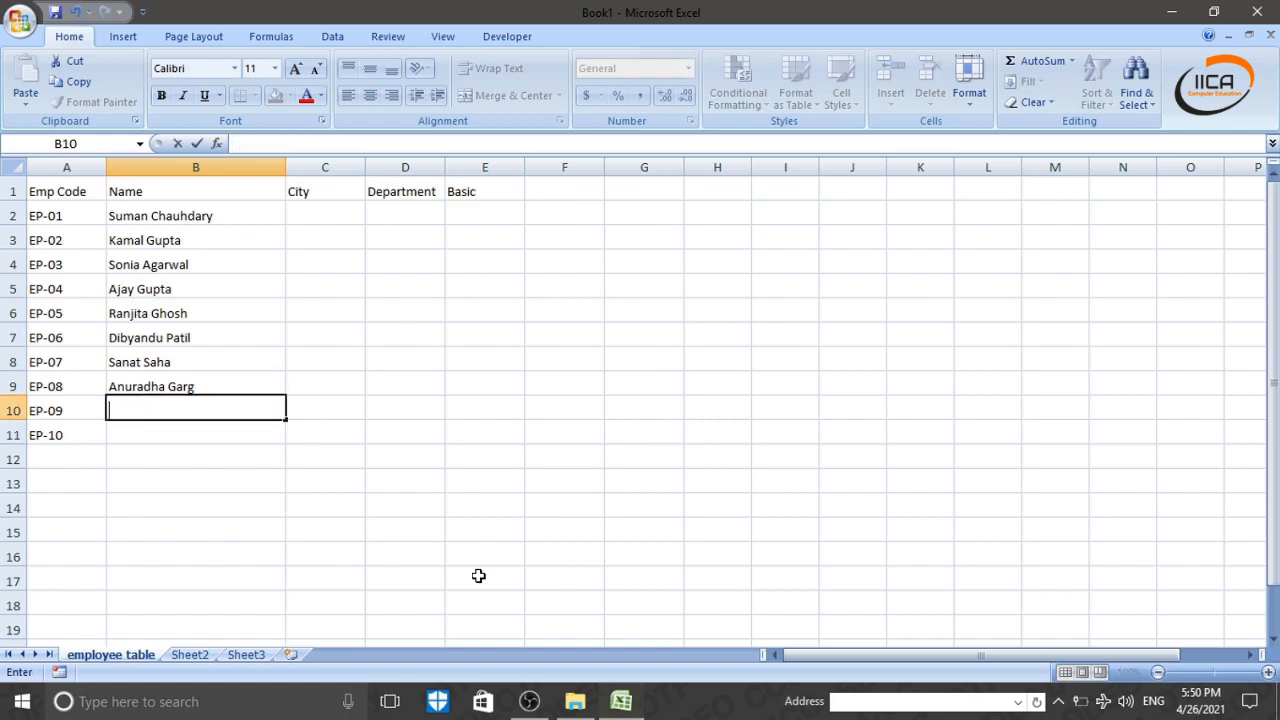
text(Sa)
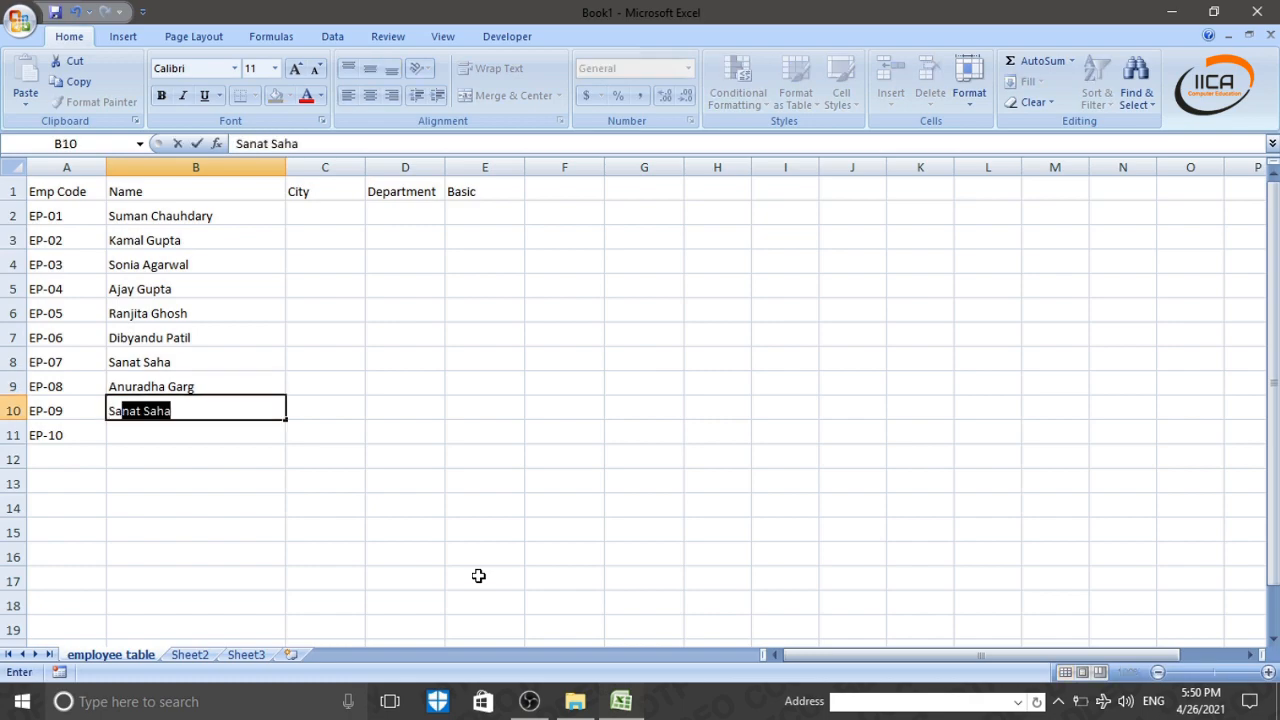
text(ntany)
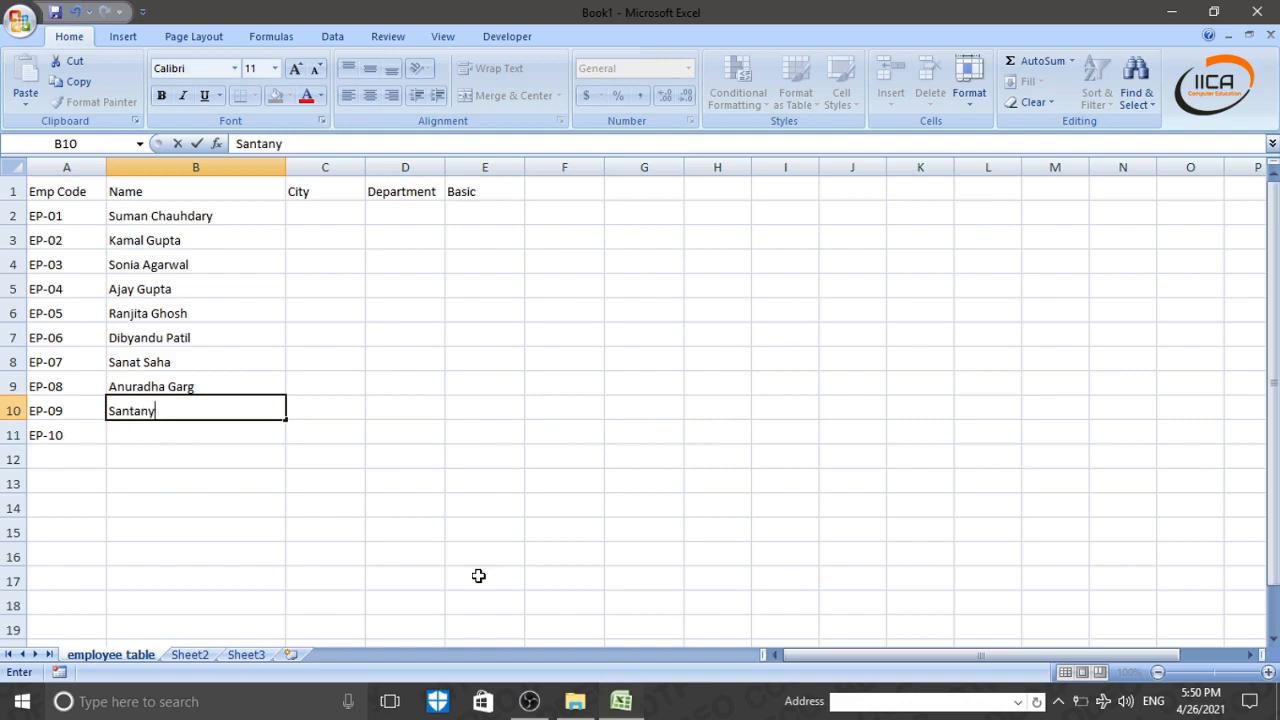
key(BackSpace)
text(u Roy)
key(Return)
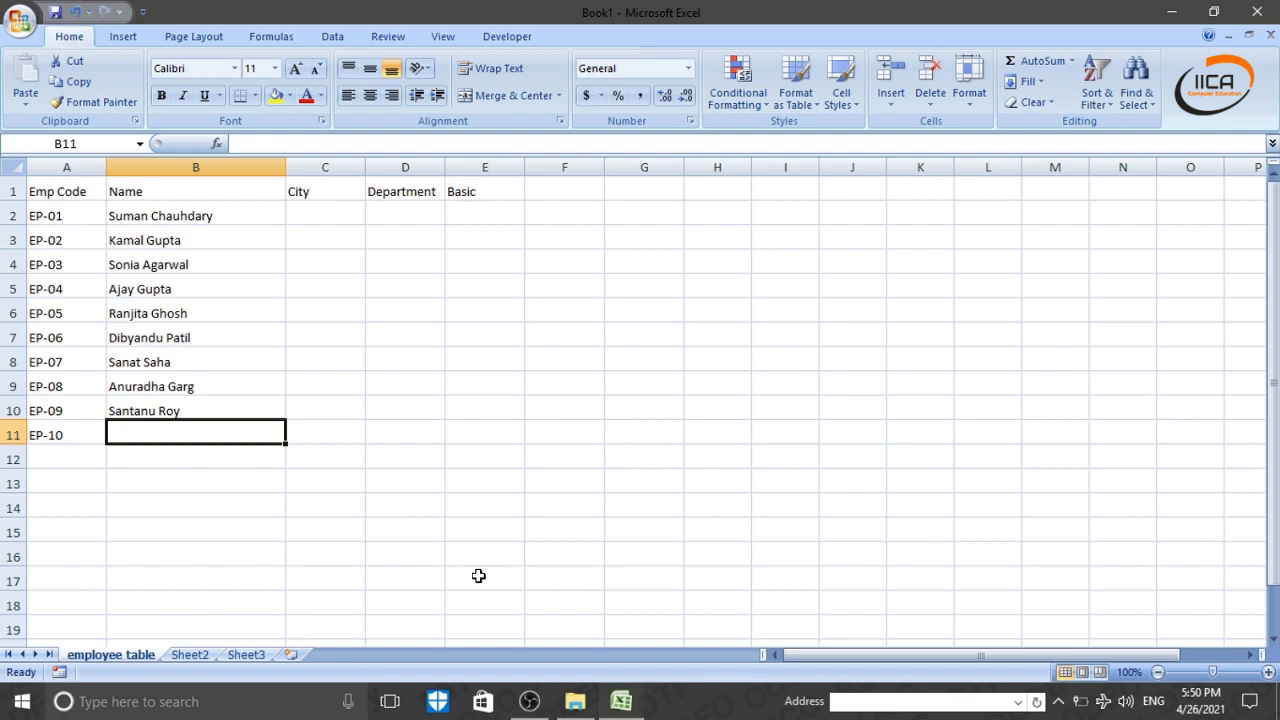
- Enter the full name of the employee with code EP-10 in cell B11
text(Rahul)
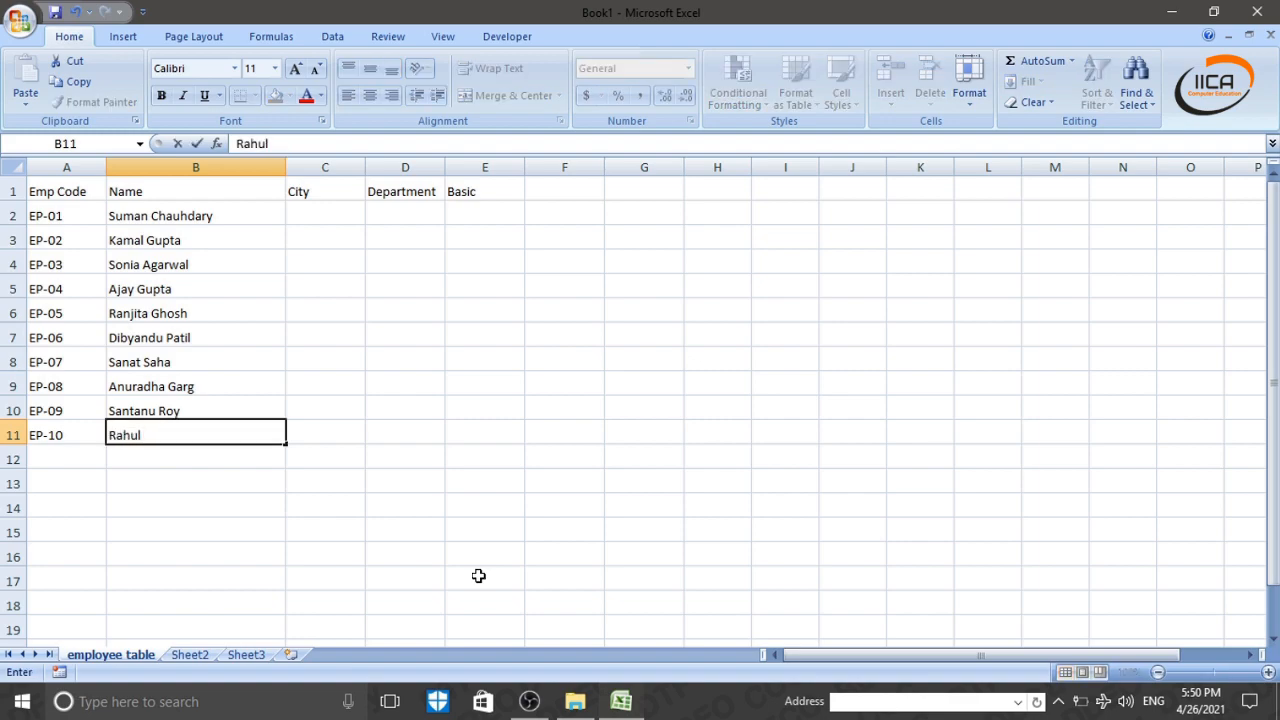
text( Kumar)
key(Return)
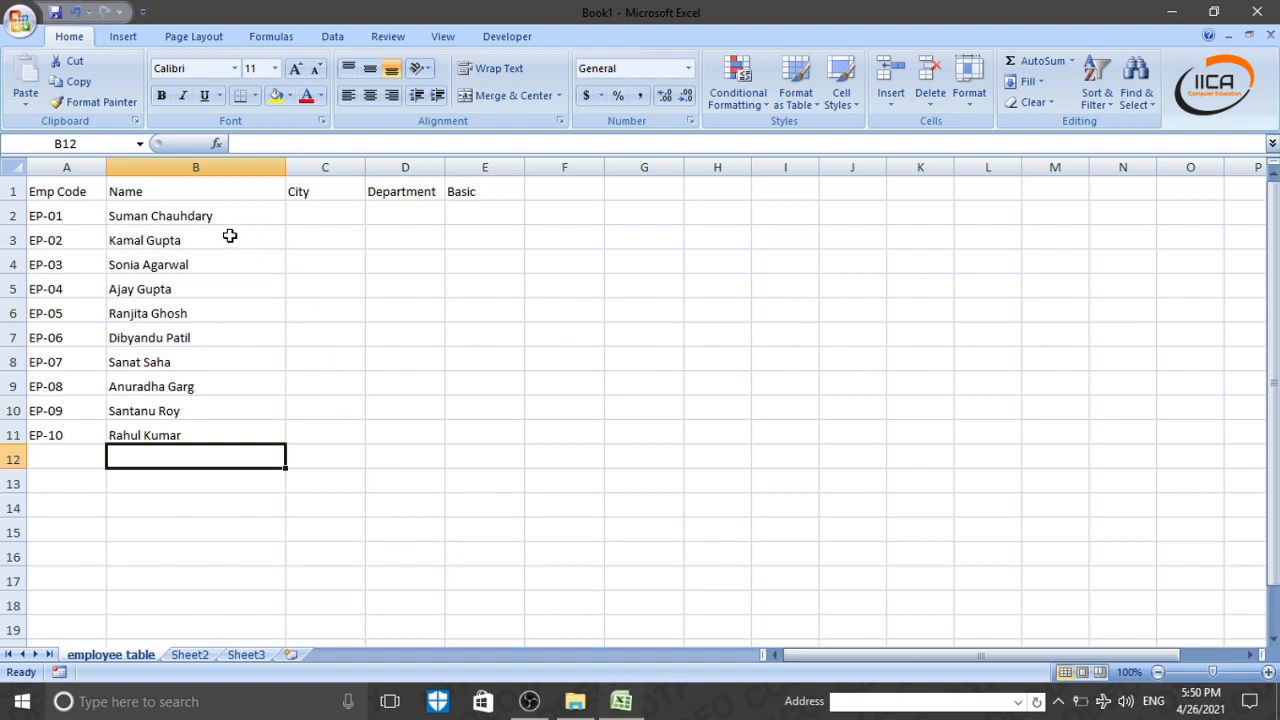
- Enter "Mumbai" as the city of the first employee in cell C2
click(335, 215)
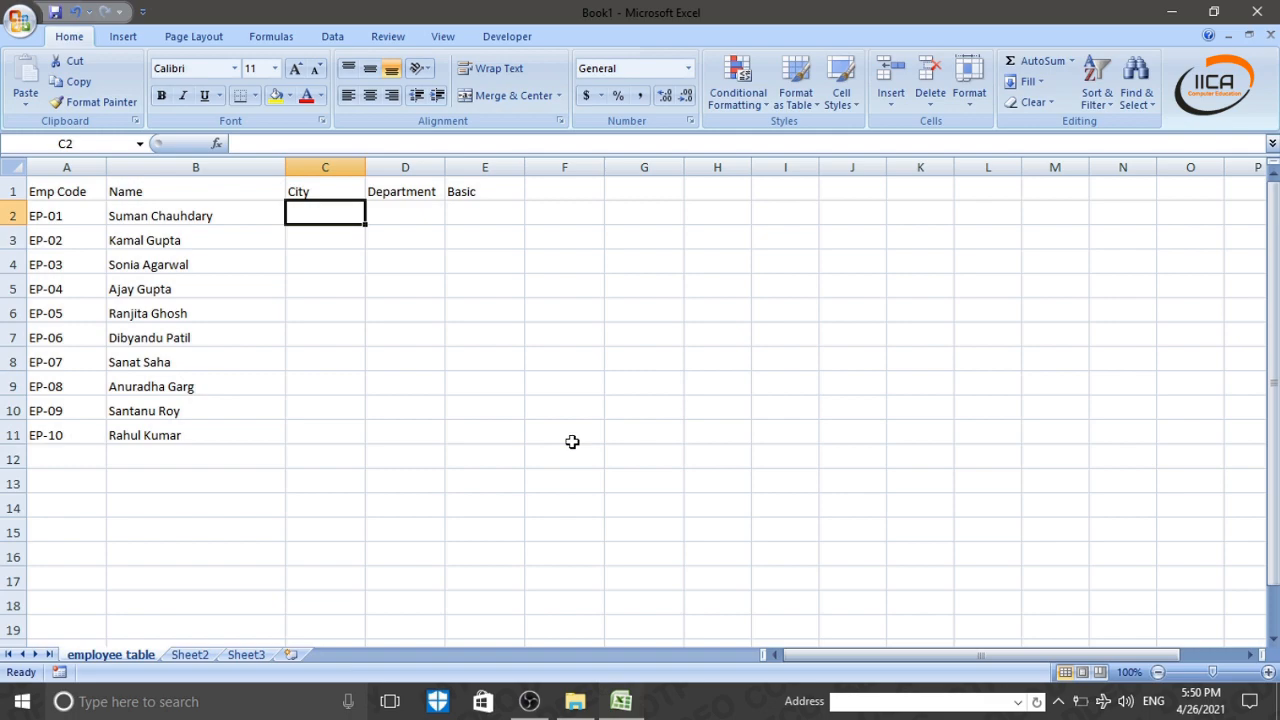
text(Mumbai)
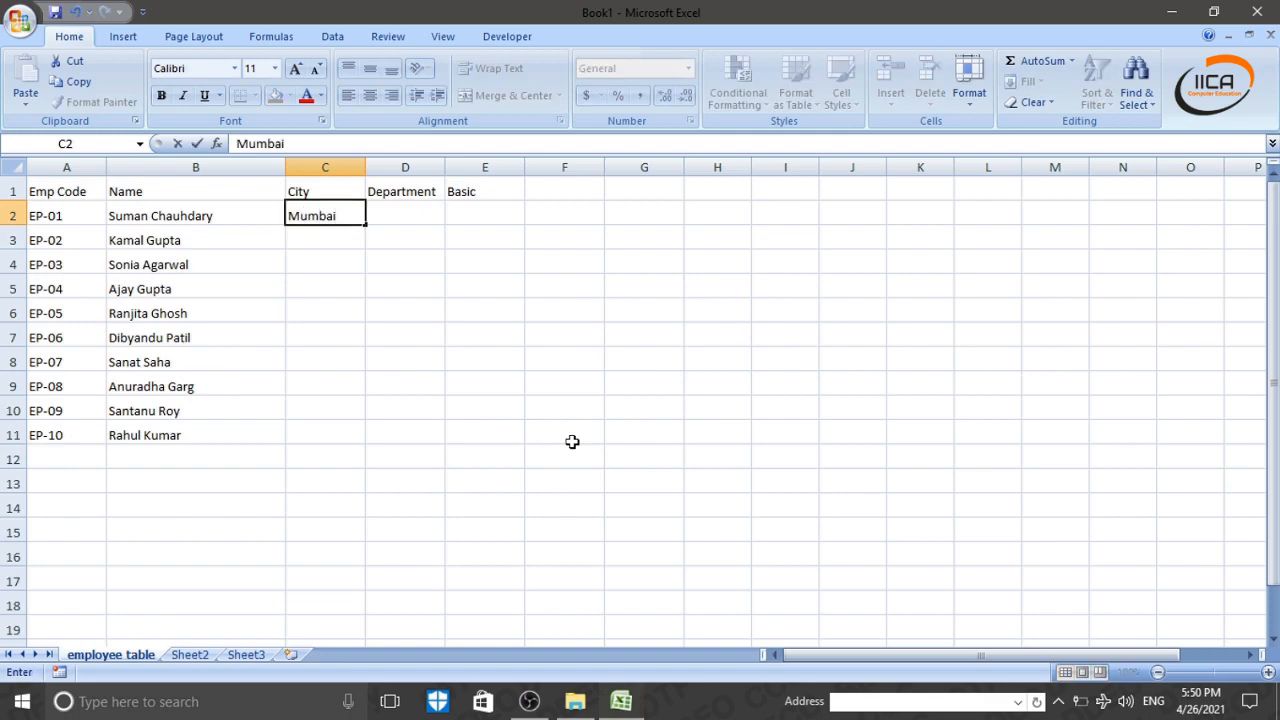
key(Return)
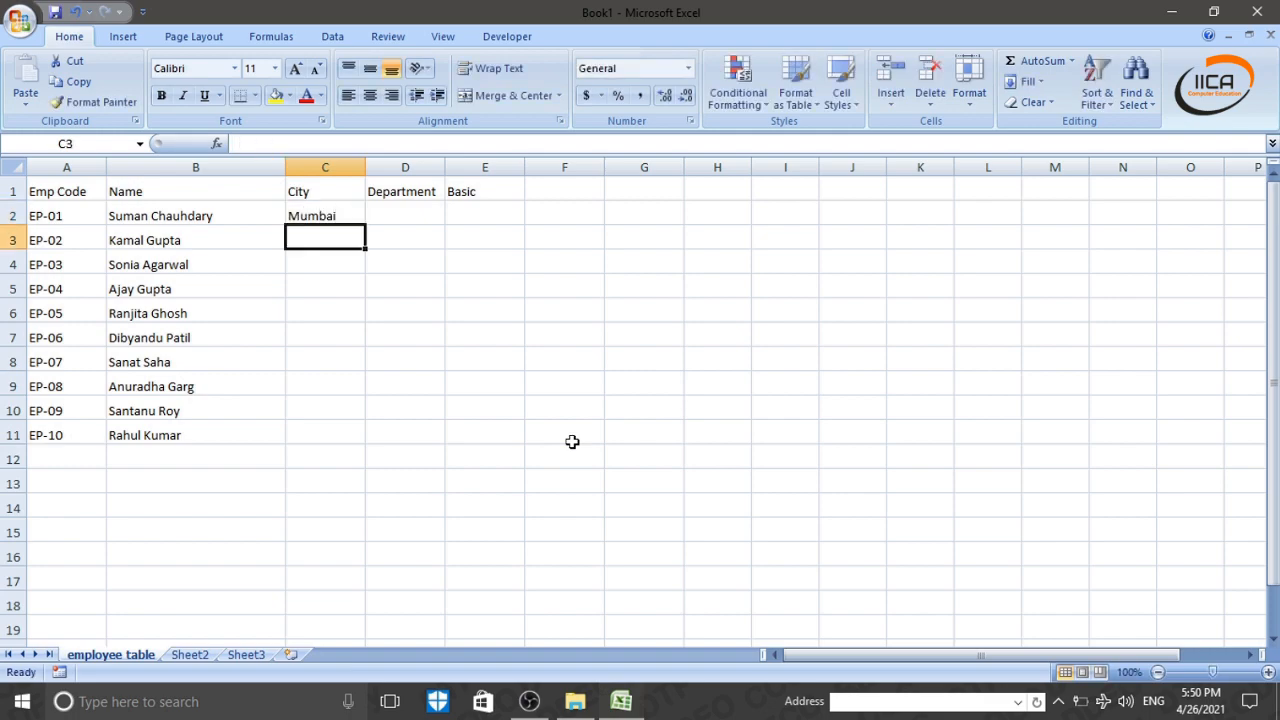
key(Up)
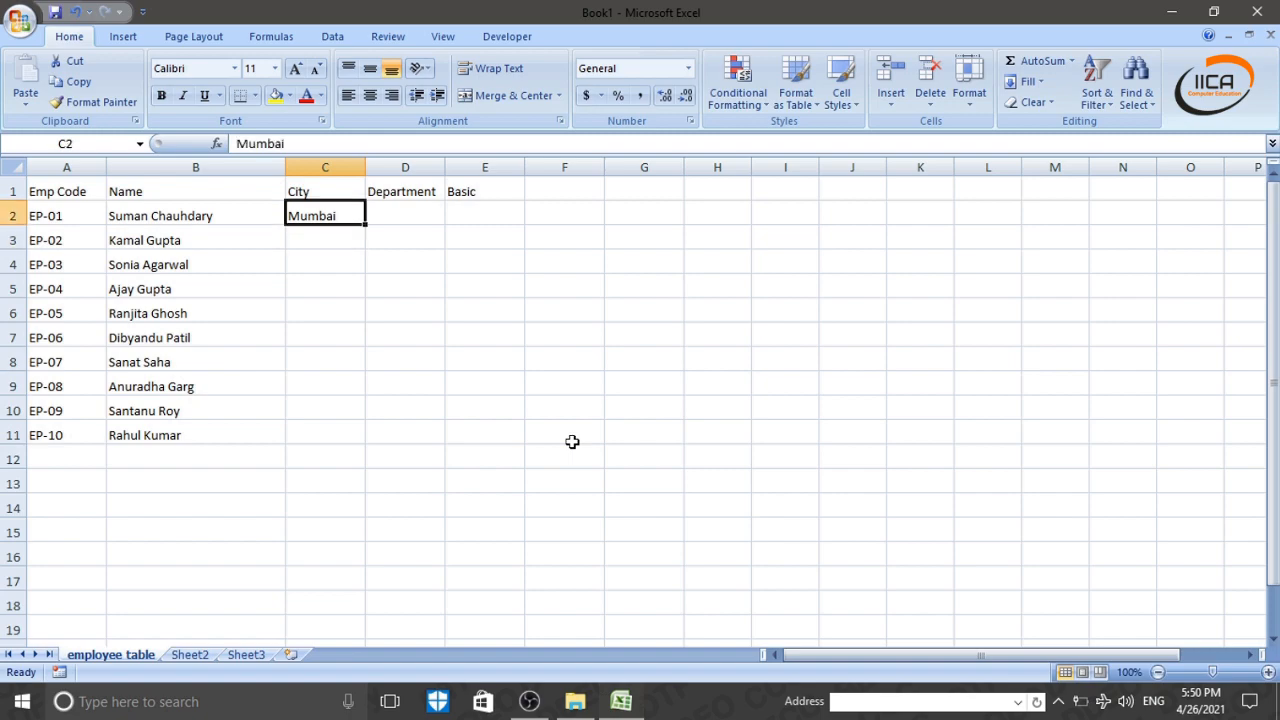
key(Down)
key(Up)
key(Down)
key(Up)
key(Down)
key(Up)
key(Down)
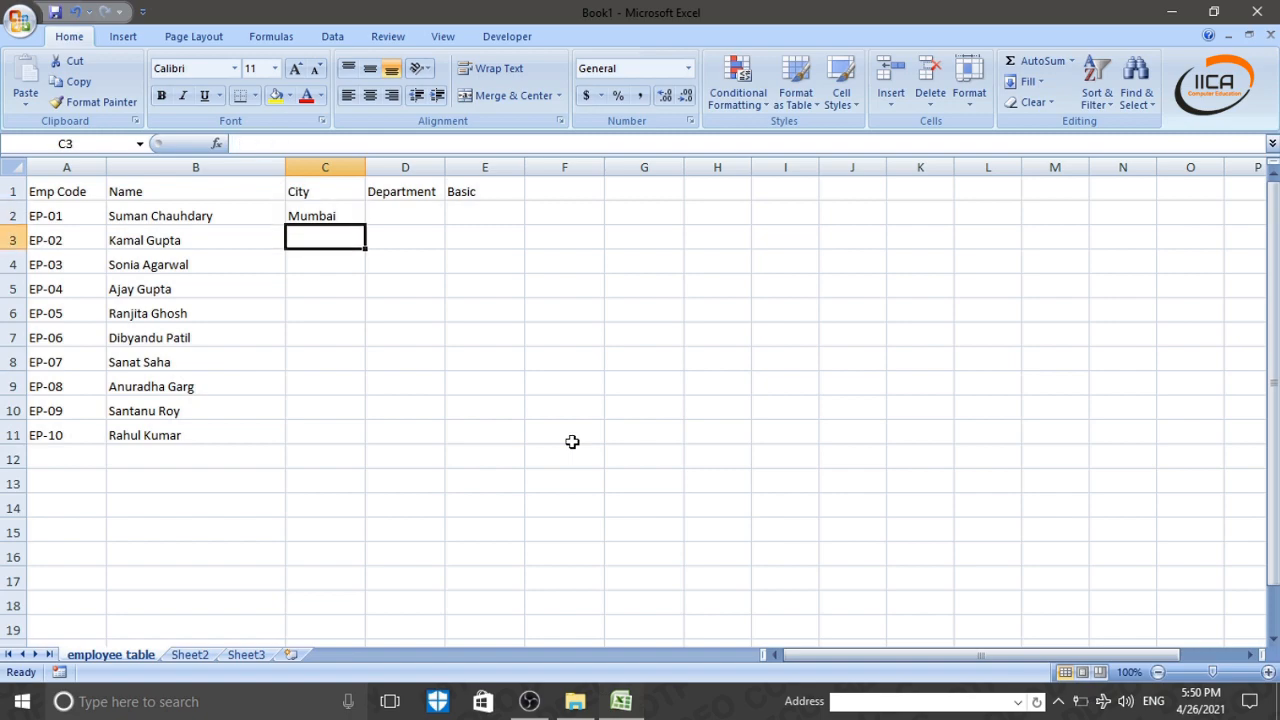
key(Up)
key(Down)
- Enter the cities Delhi, Kolkata, Mumbai and Delhi in cells C3 to C6 of the City column
text(Delhi)
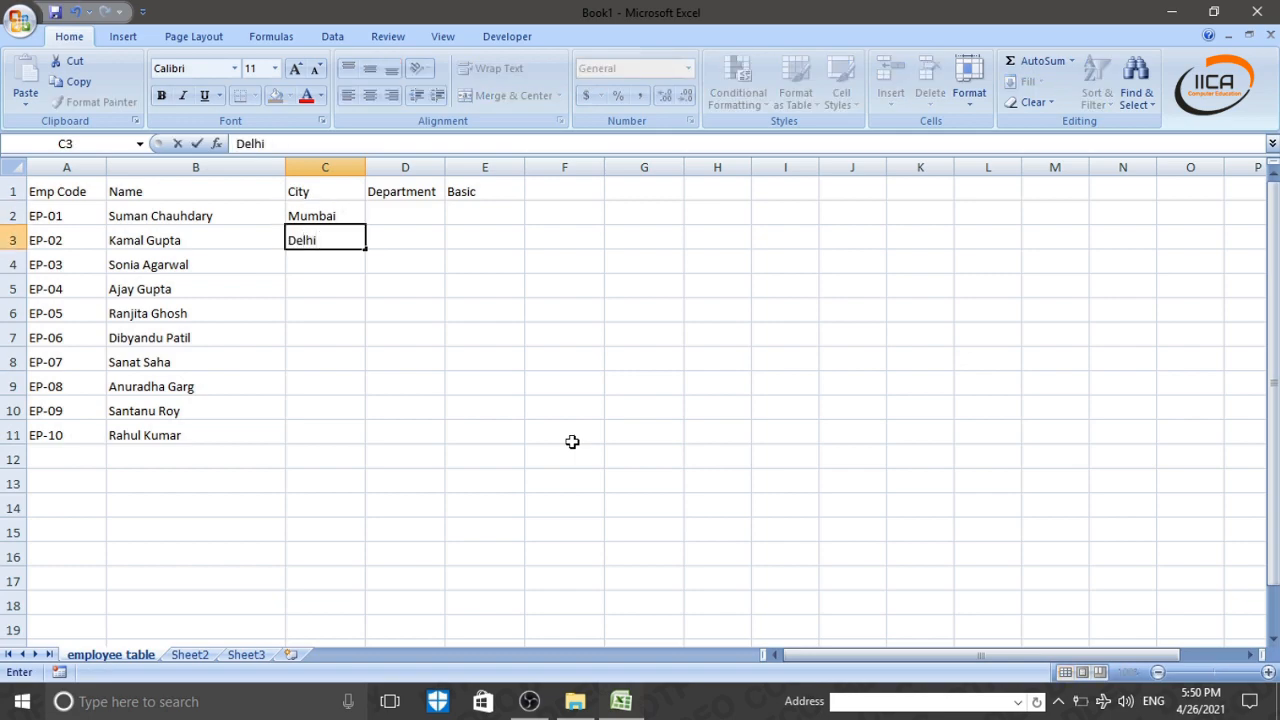
key(Return)
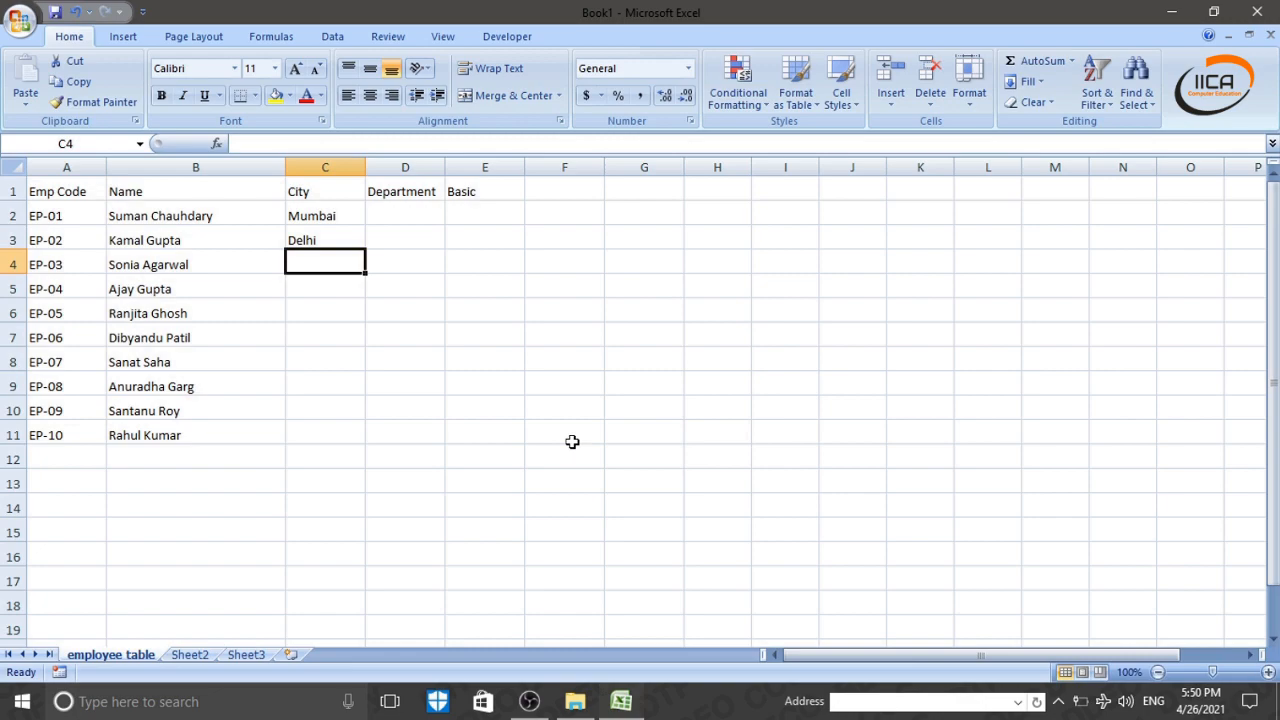
text(Kolkata)
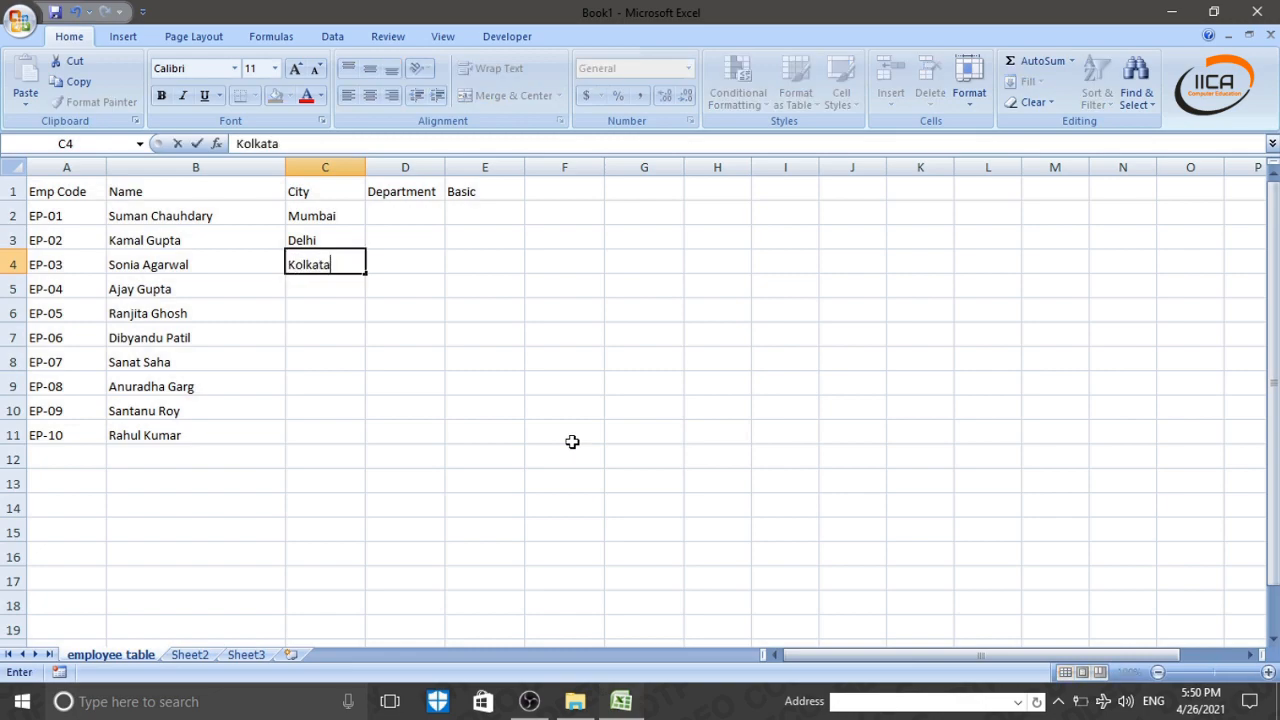
key(Return)
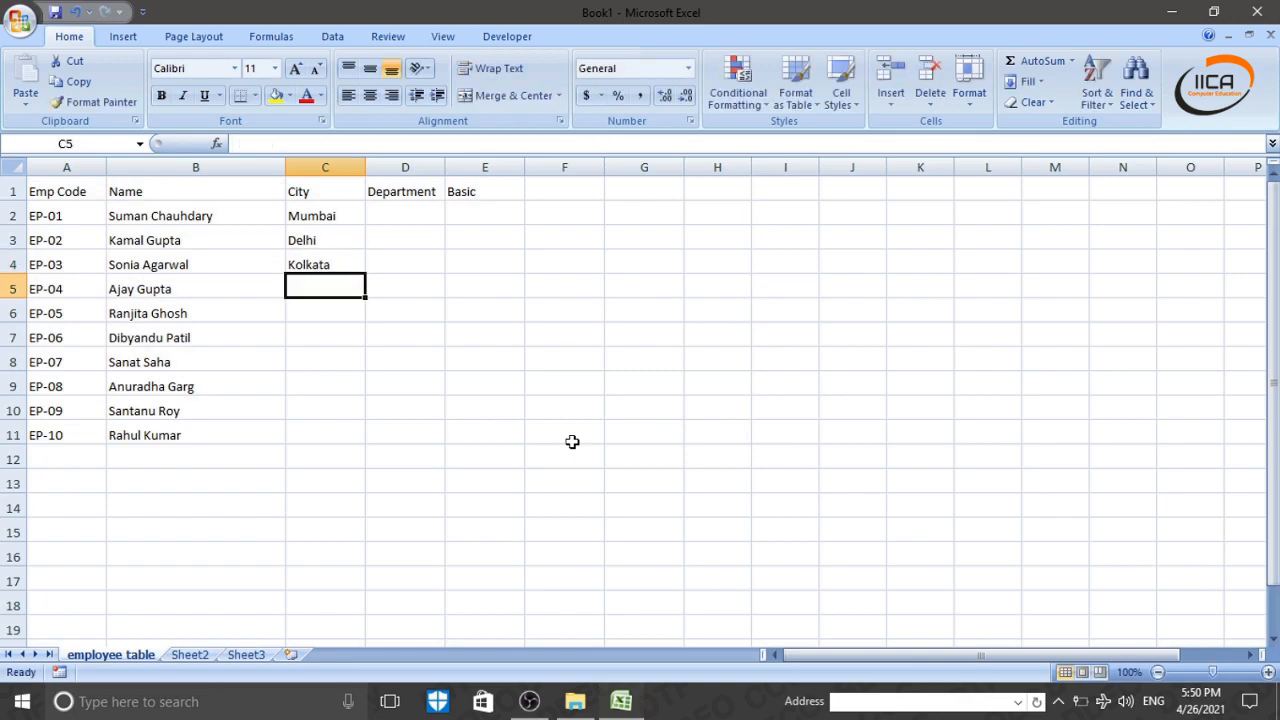
text(mumbai)
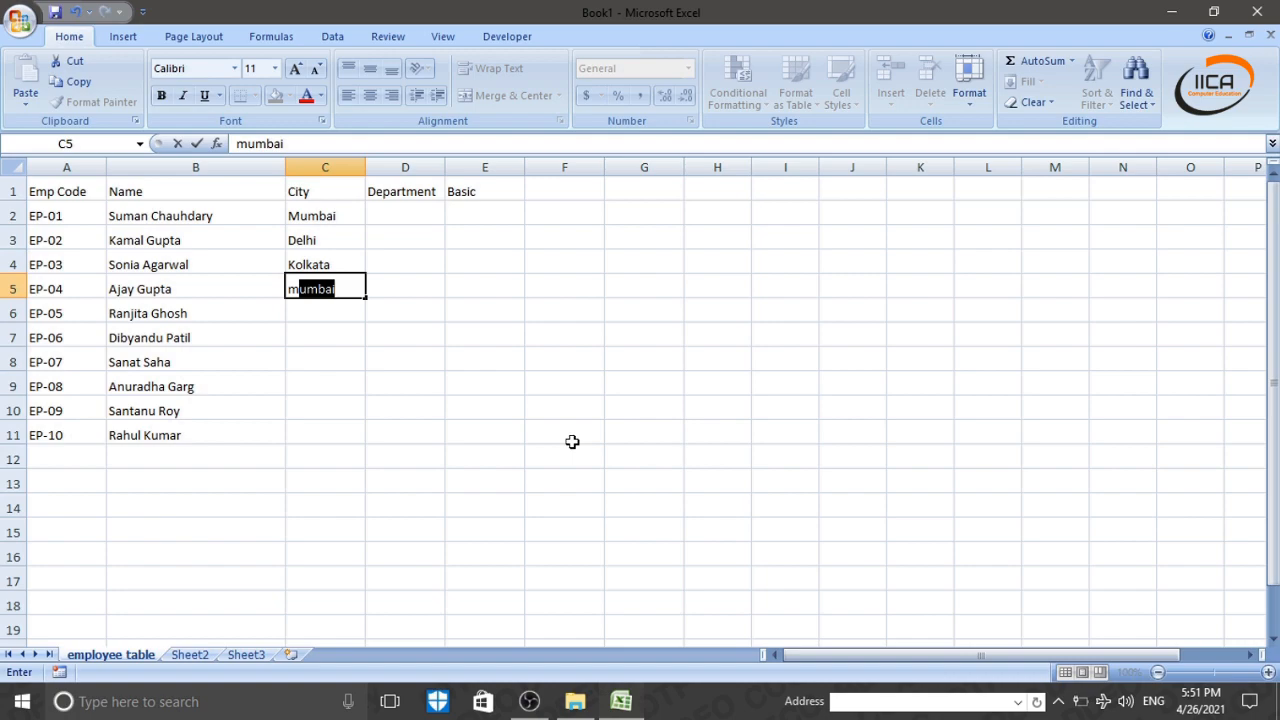
key(Return)
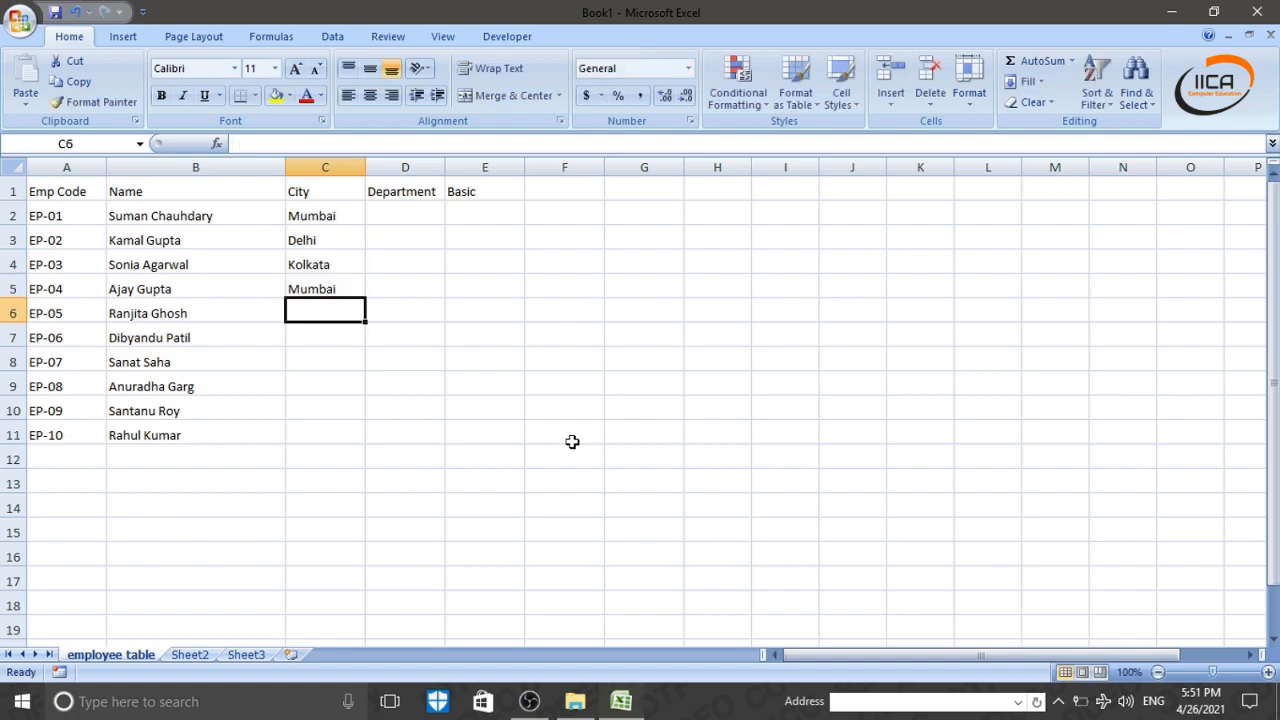
text(delhi)
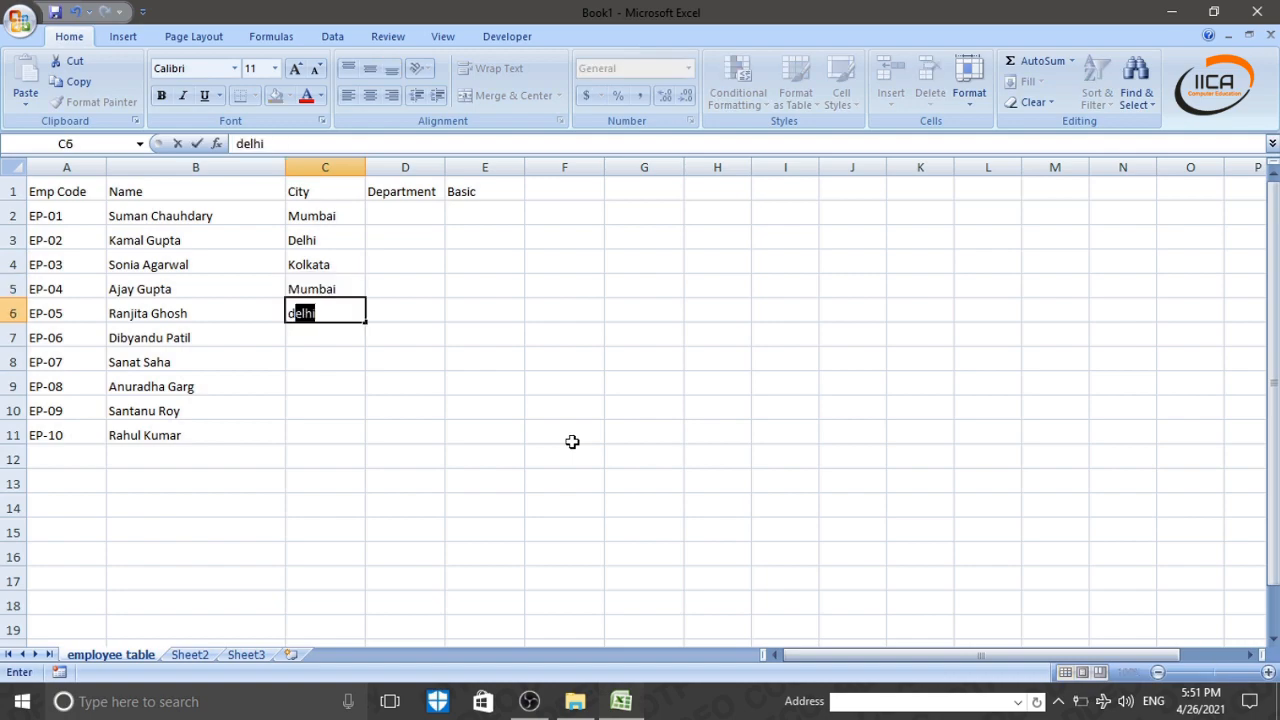
key(Return)
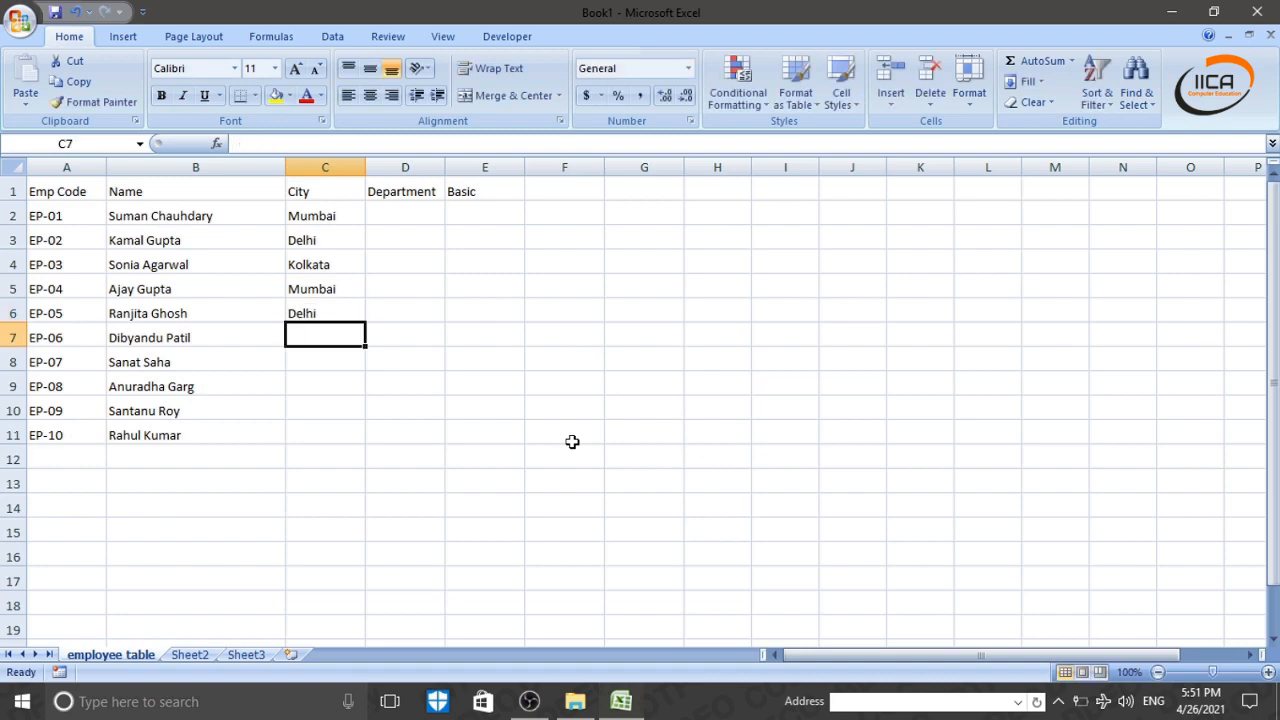
- Enter the cities Delhi, Mumbai, Kolkata, Mumbai and Delhi in cells C7 to C11 of the City column
text(d)
key(Return)
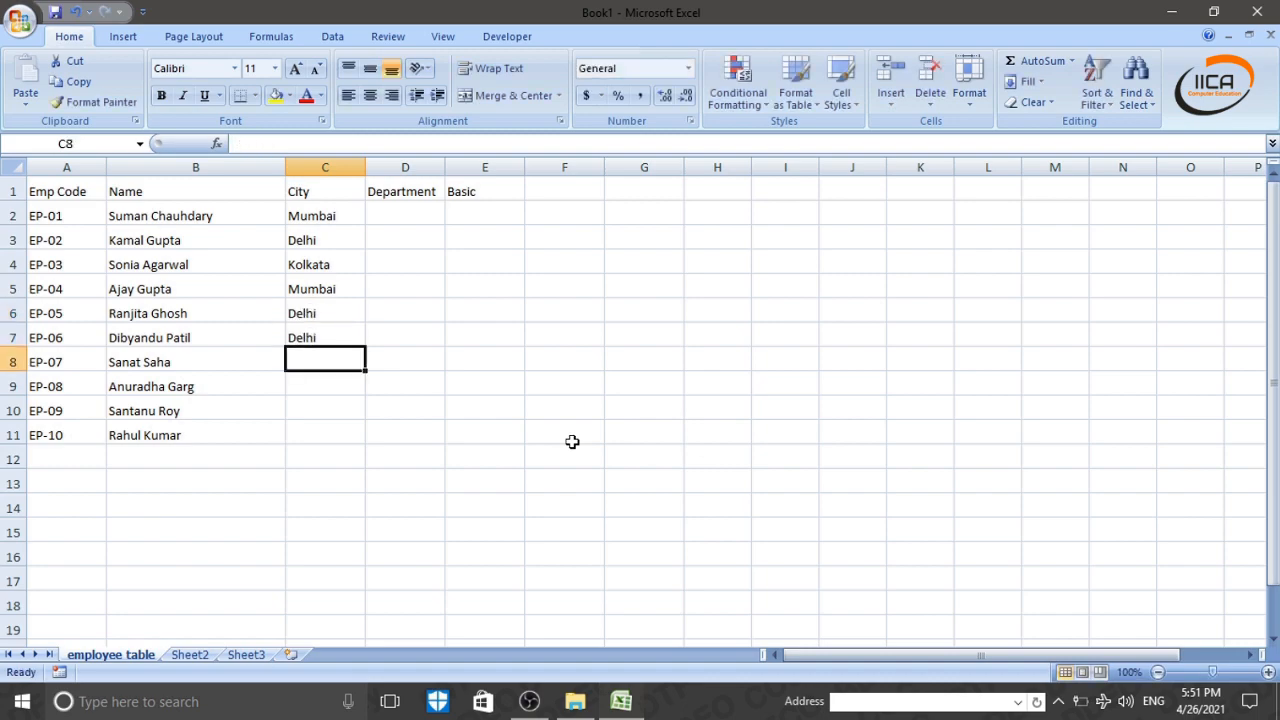
text(m)
key(Return)
text(k)
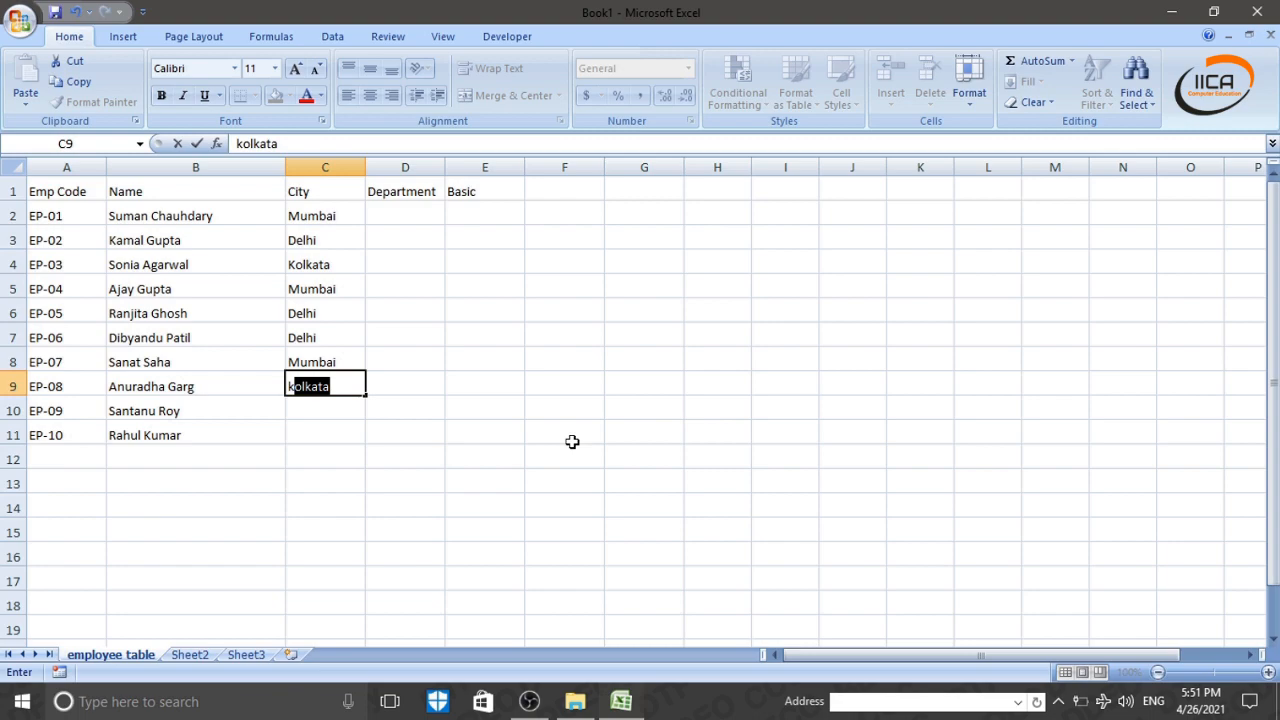
key(Return)
text(m)
key(Return)
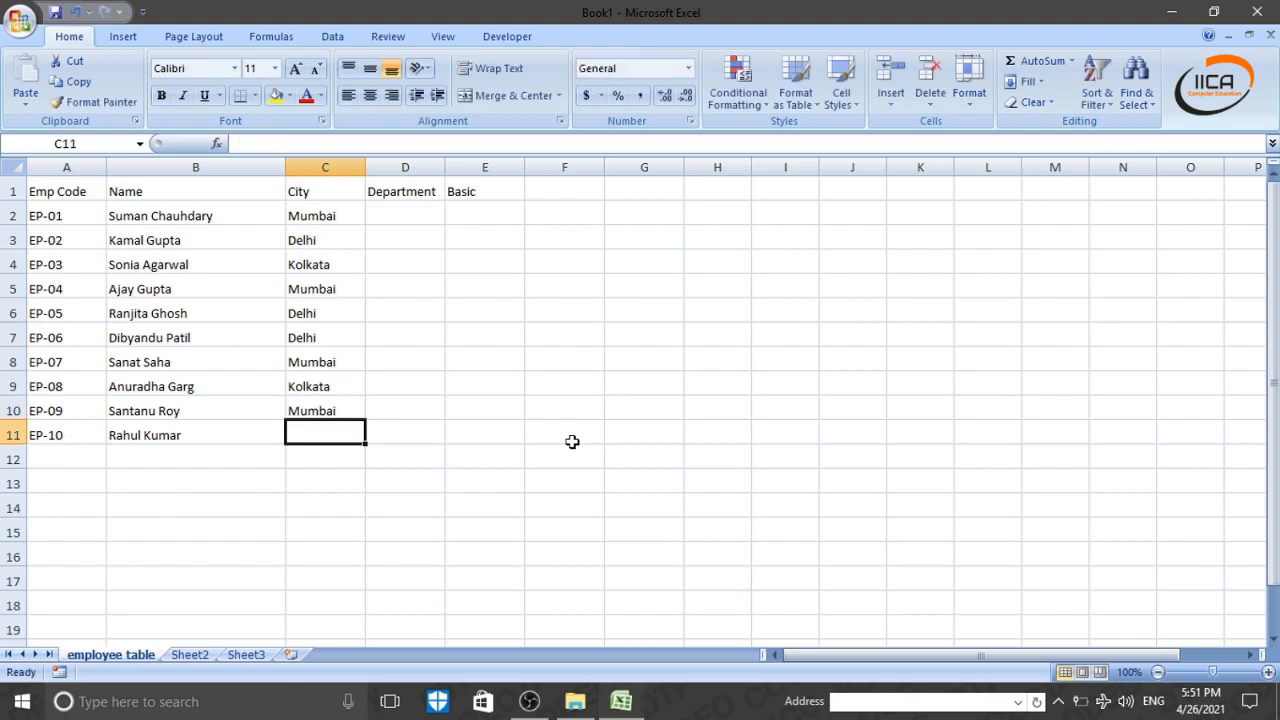
text(k)
key(BackSpace)
key(BackSpace)
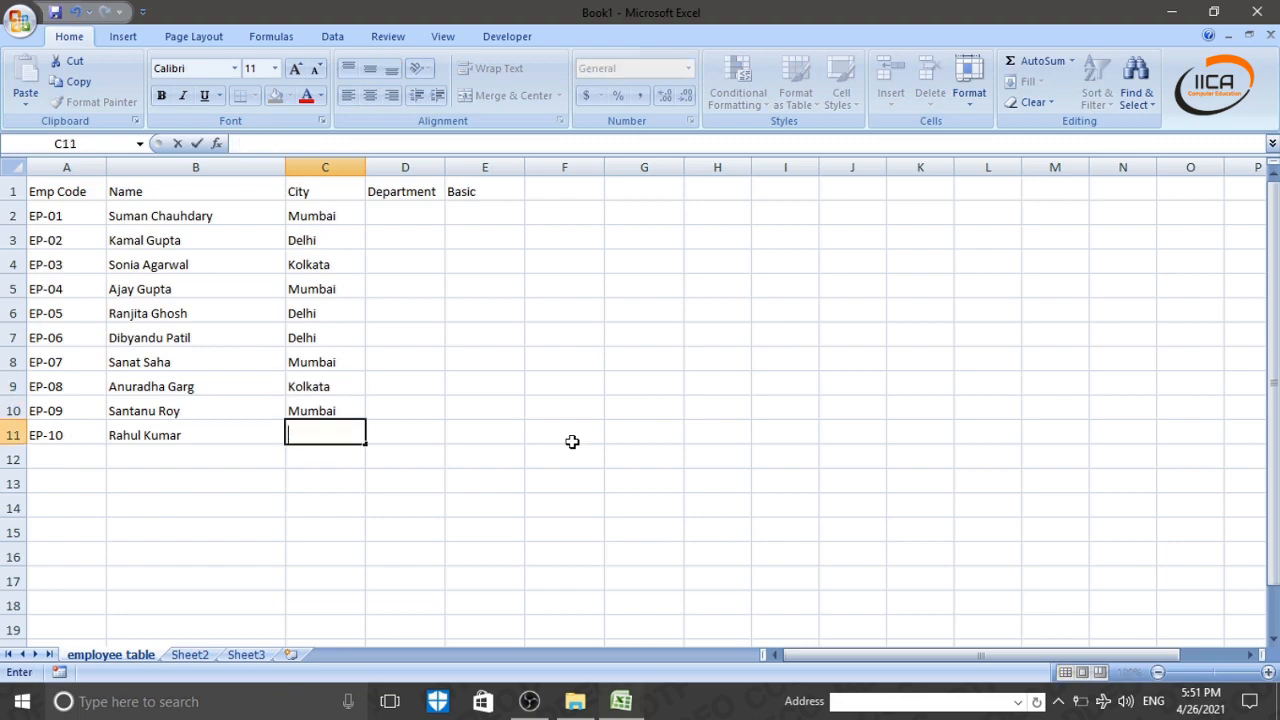
text(d)
key(Return)
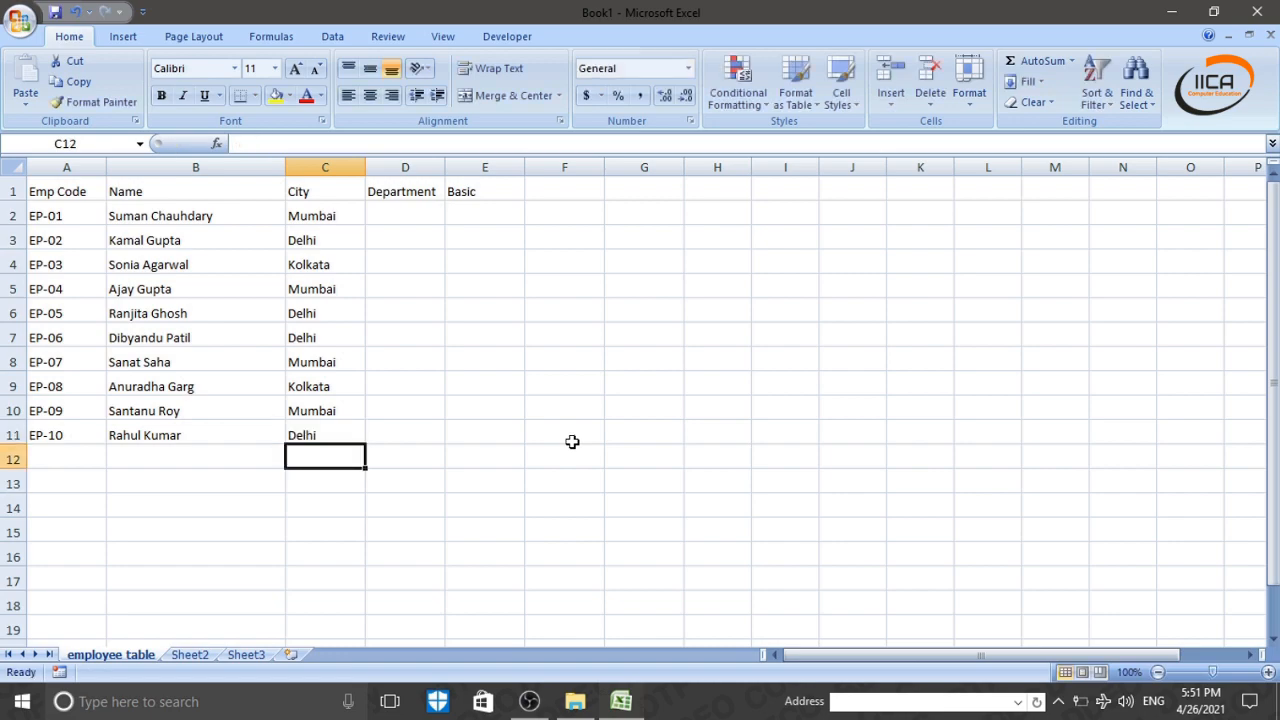
- Look over the city entries in cells C2 to C11
key(Up)
key(Up)
key(Up)
key(Up)
key(Up)
key(Up)
key(Up)
key(Up)
key(Up)
key(Up)
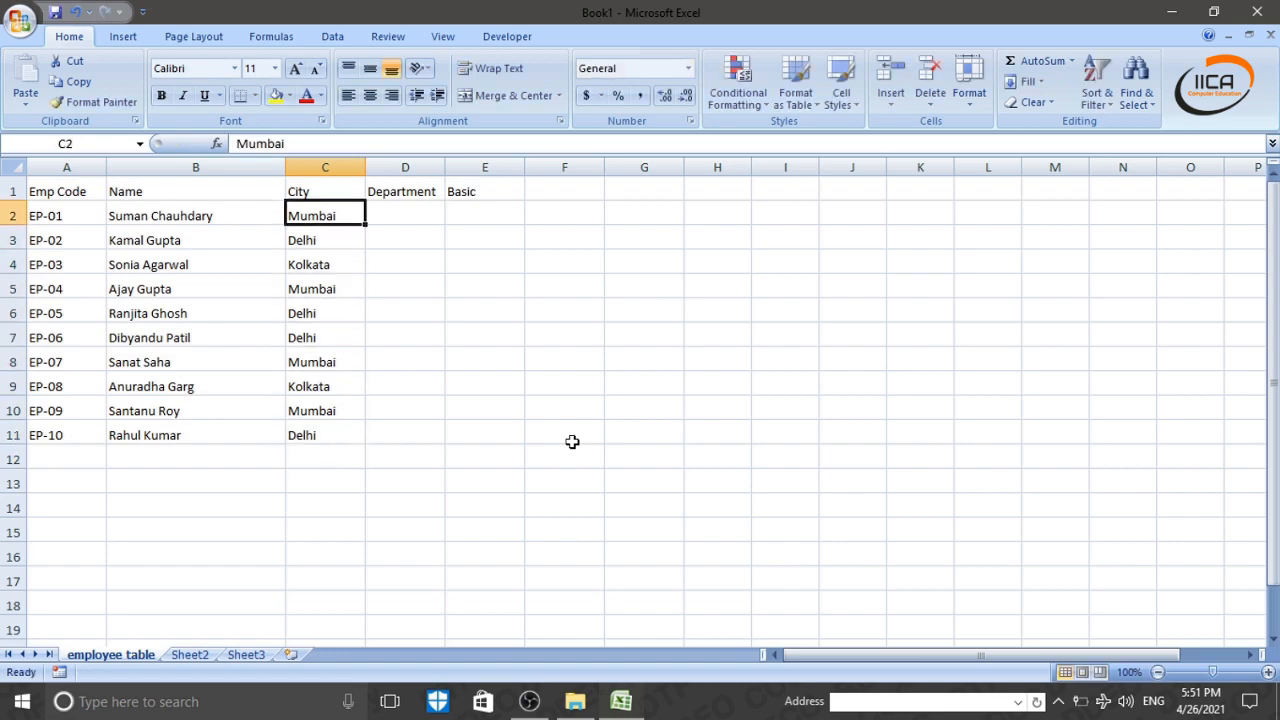
key(Up)
key(Down)
key(Down)
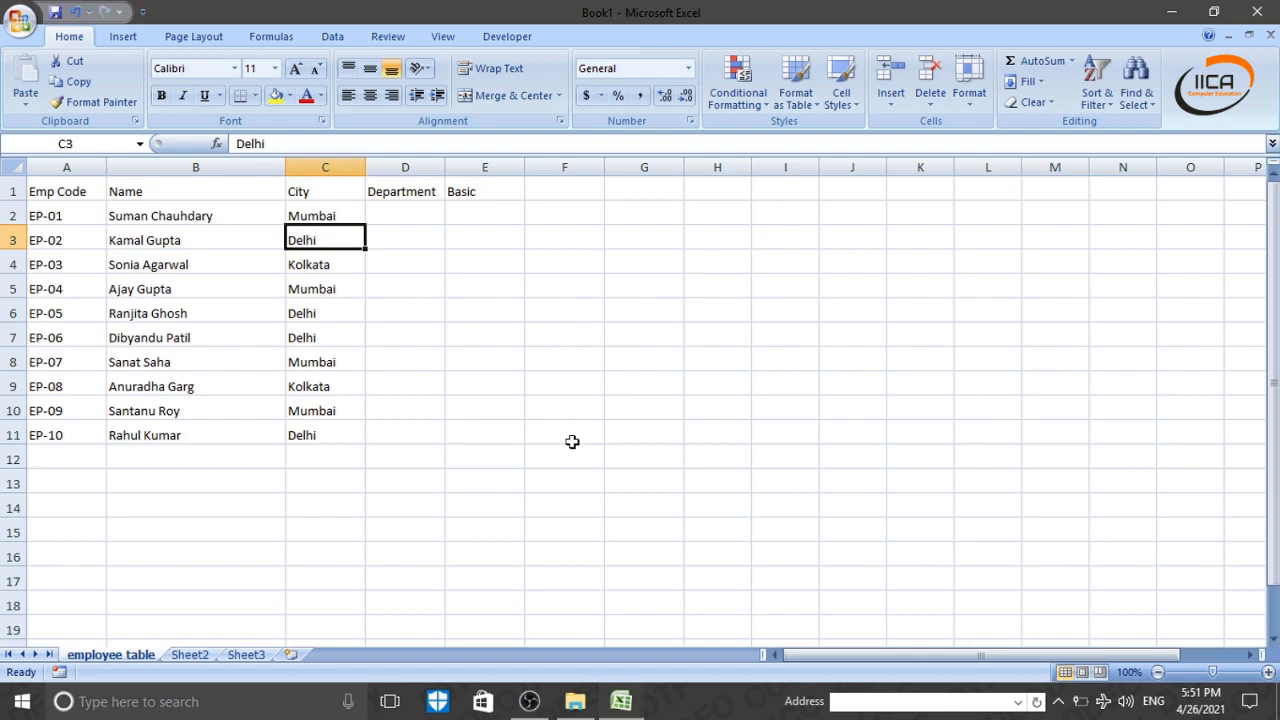
key(Down)
key(Up)
key(Up)
key(Down)
key(Down)
key(Up)
key(Up)
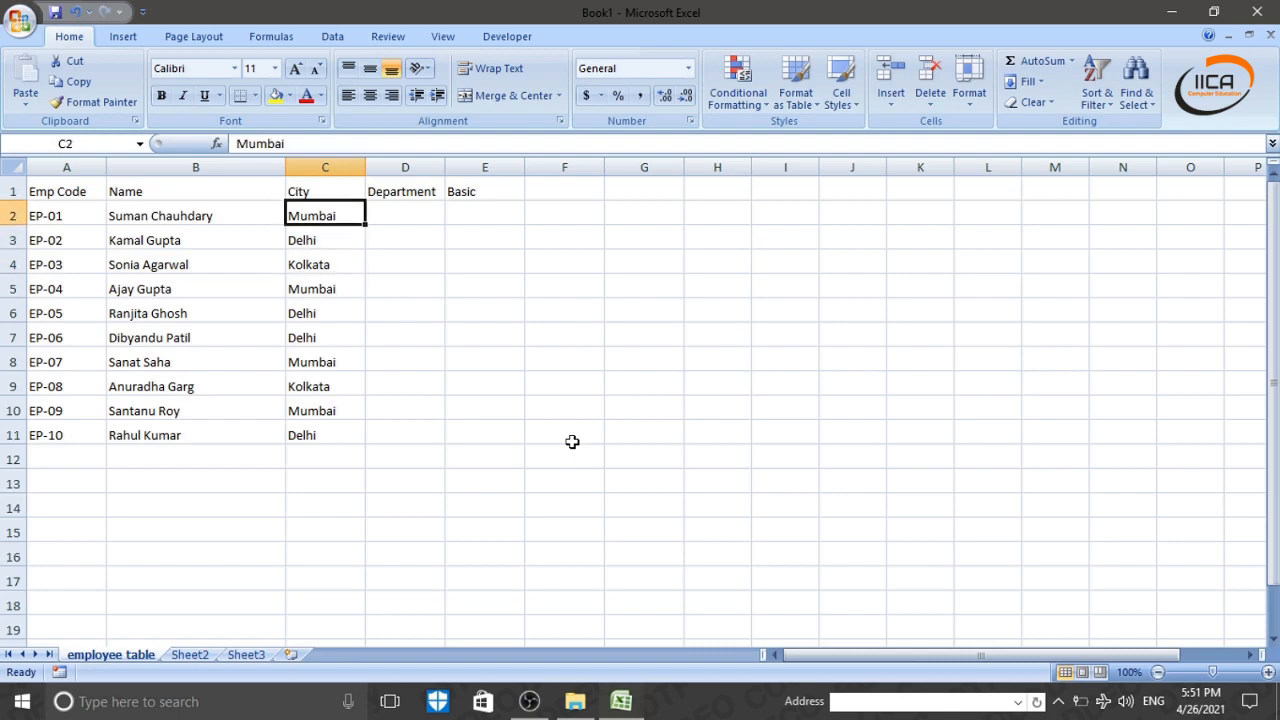
key(Down)
key(Down)
key(Down)
key(Down)
key(Down)
key(Down)
key(Down)
key(Down)
key(Down)
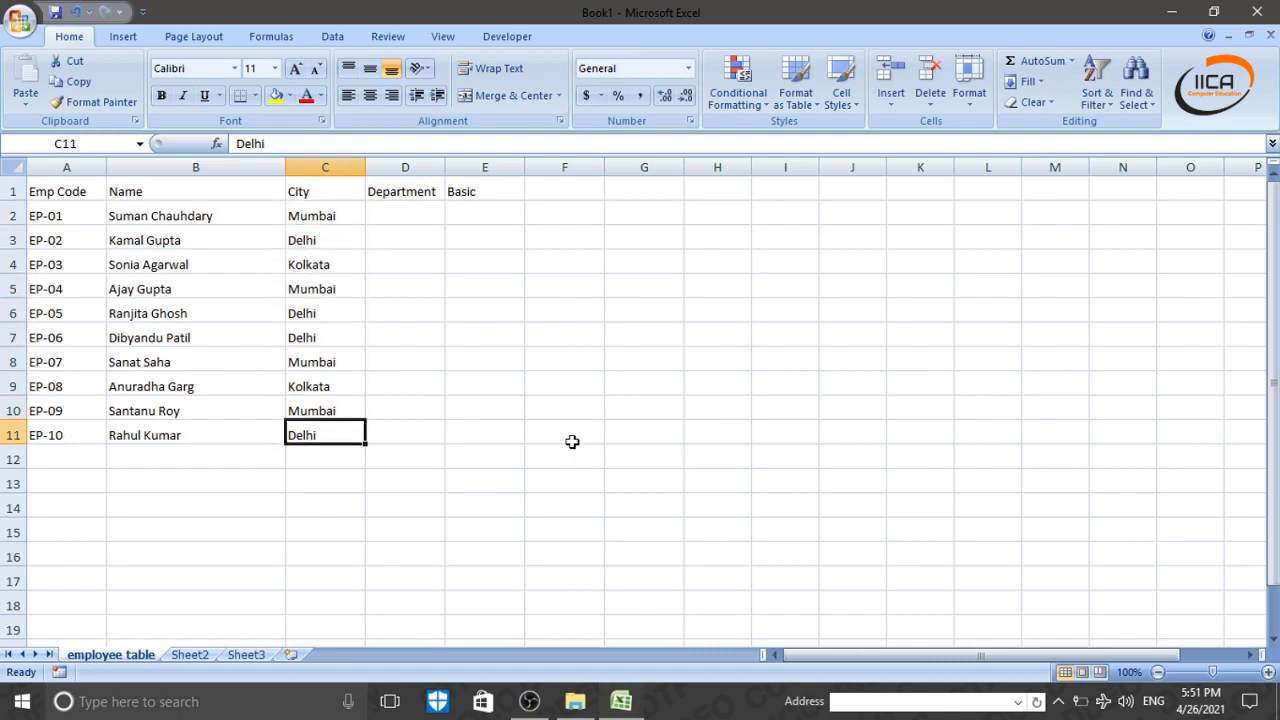
- Enter "Accounts" as the department of the first employee in cell D2
key(Right)
key(Up)
key(Up)
key(Up)
key(Up)
key(Up)
key(Up)
key(Up)
key(Up)
key(Up)
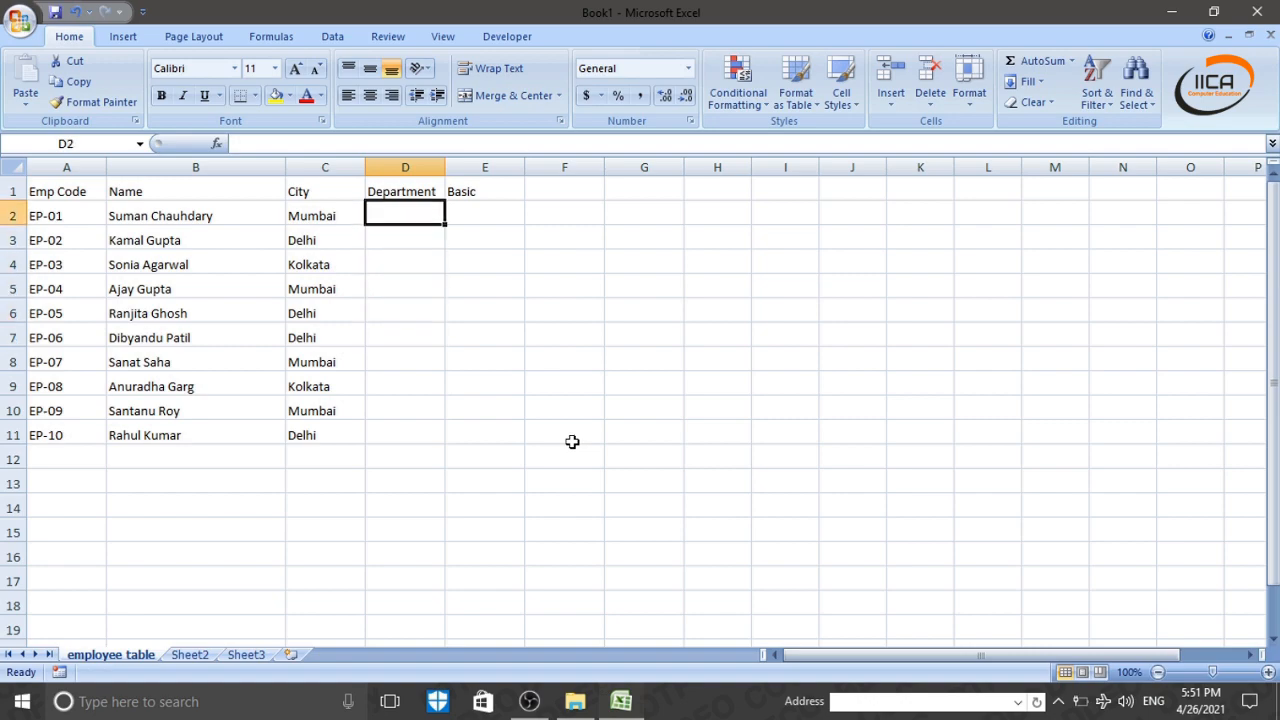
text(Accounts)
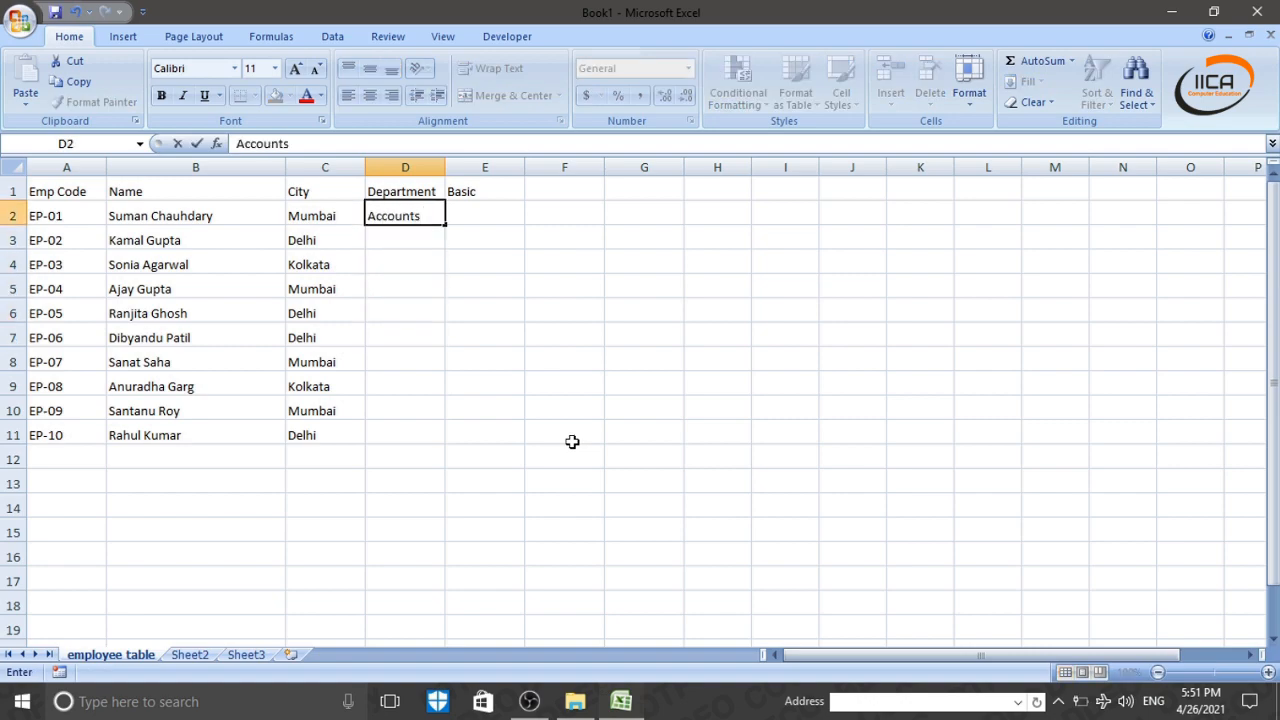
key(Return)
key(Up)
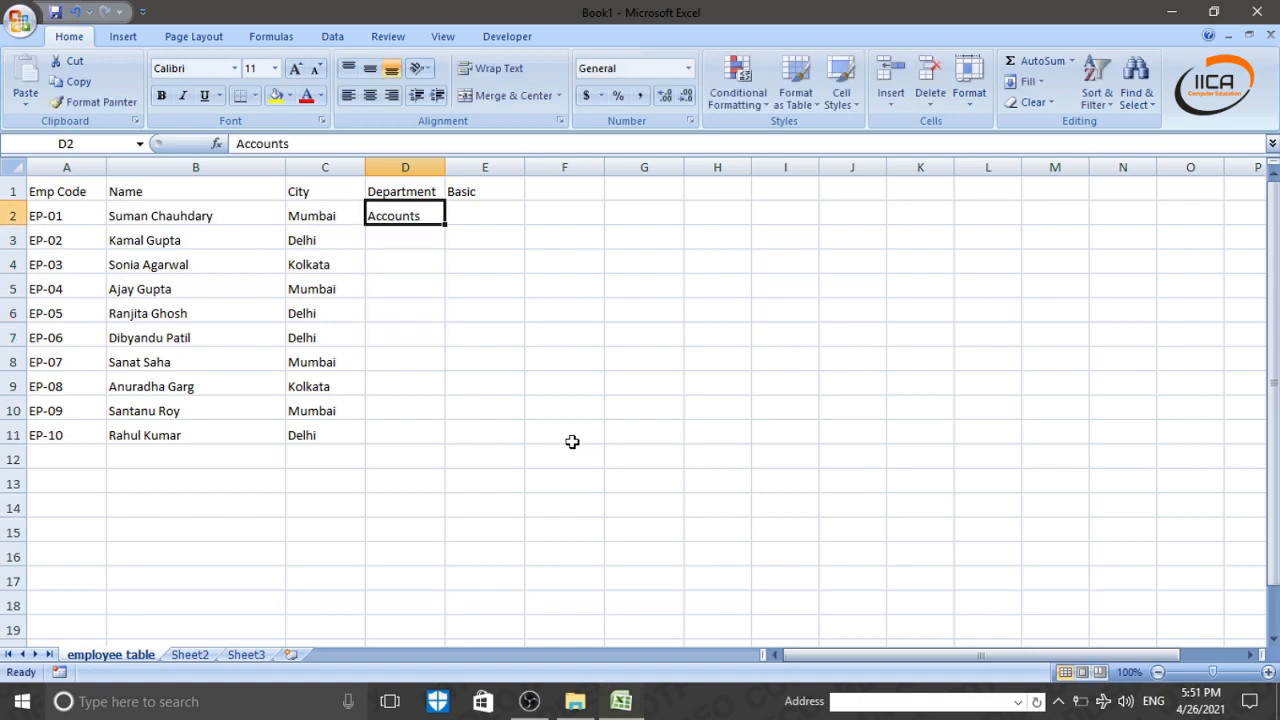
key(Up)
key(Down)
key(Down)
key(Up)
key(Up)
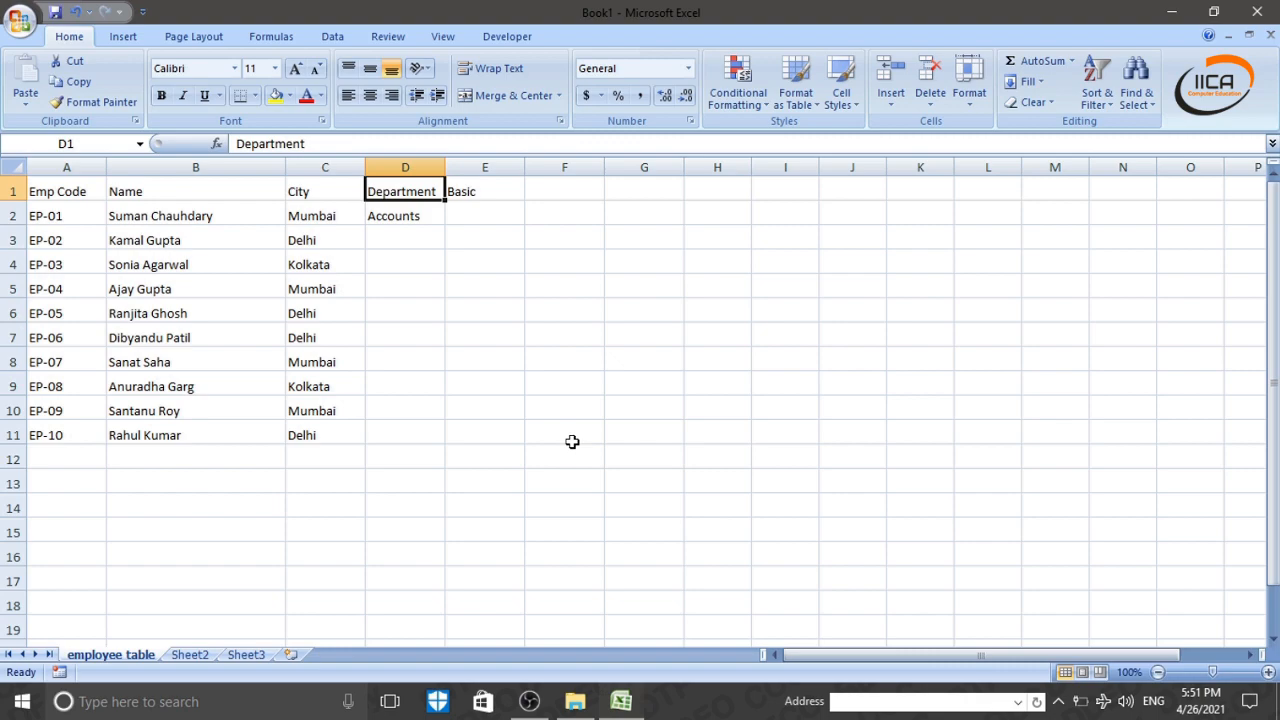
key(Down)
key(Down)
key(Up)
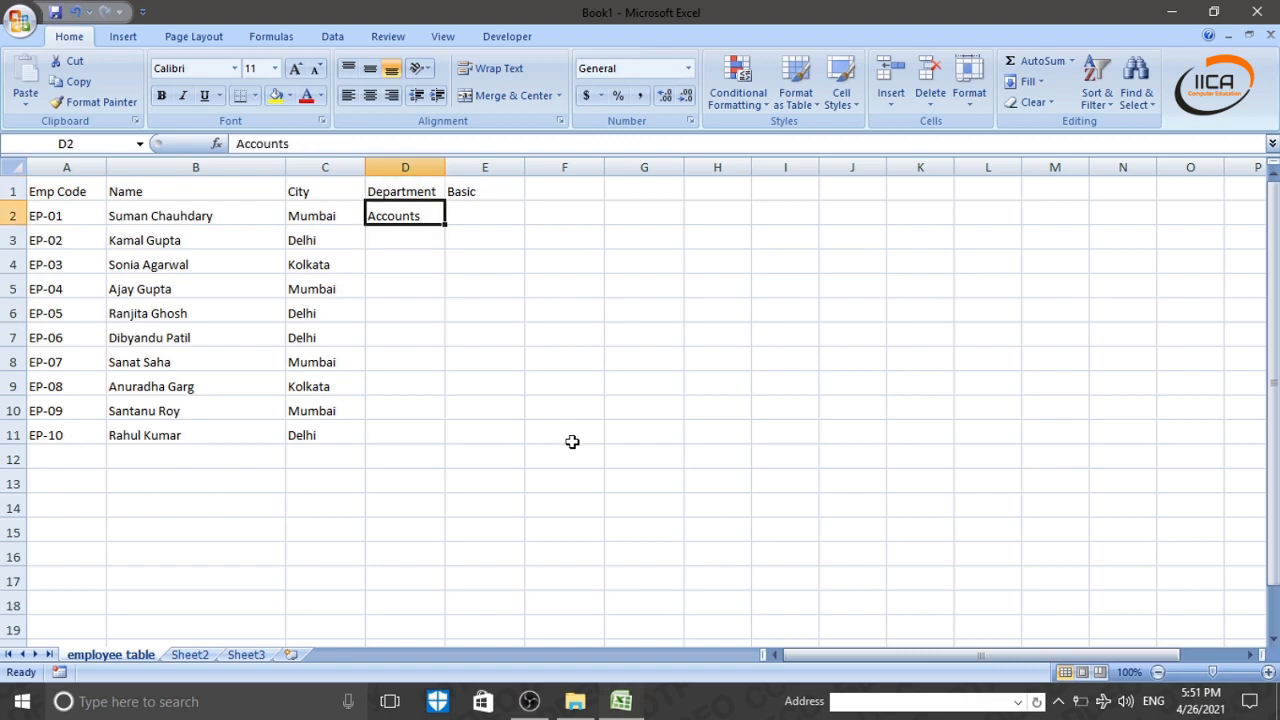
key(Down)
key(Down)
key(Up)
key(Up)
key(Down)
key(Down)
key(Up)
key(Up)
key(Up)
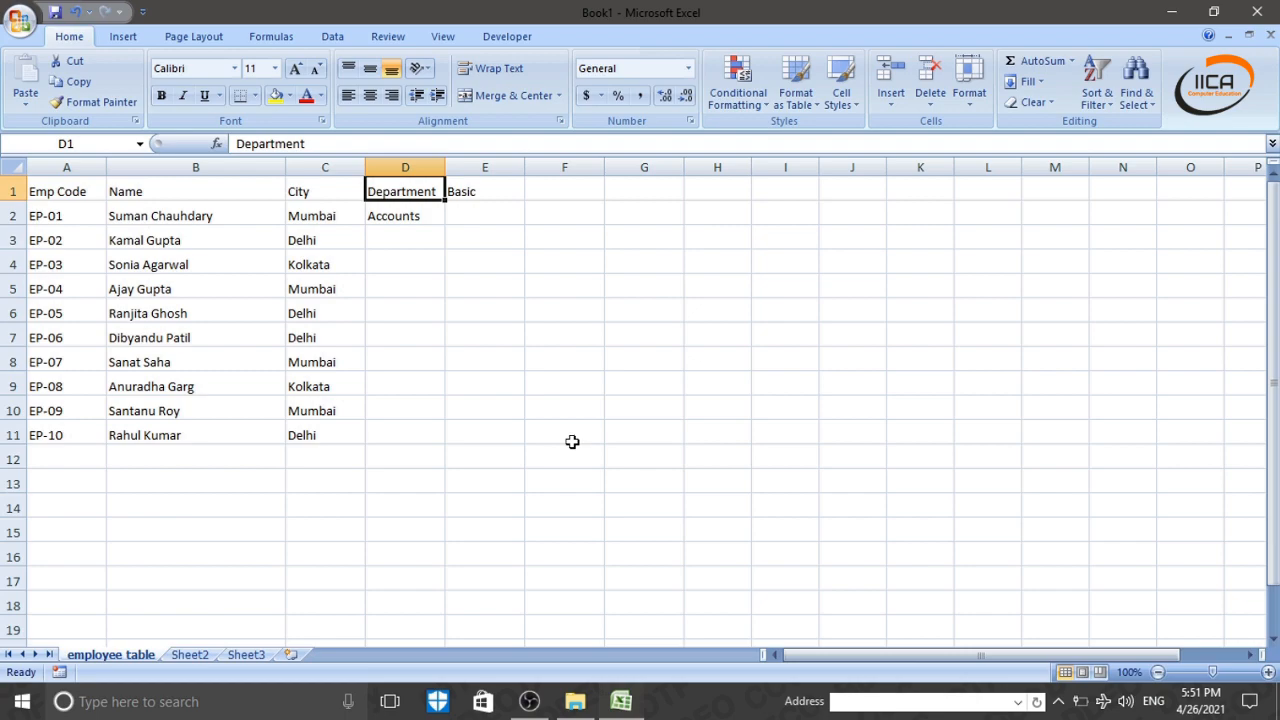
- Enter "Admin" as the department of the employee with code EP-02 in cell D3
key(Down)
key(Down)
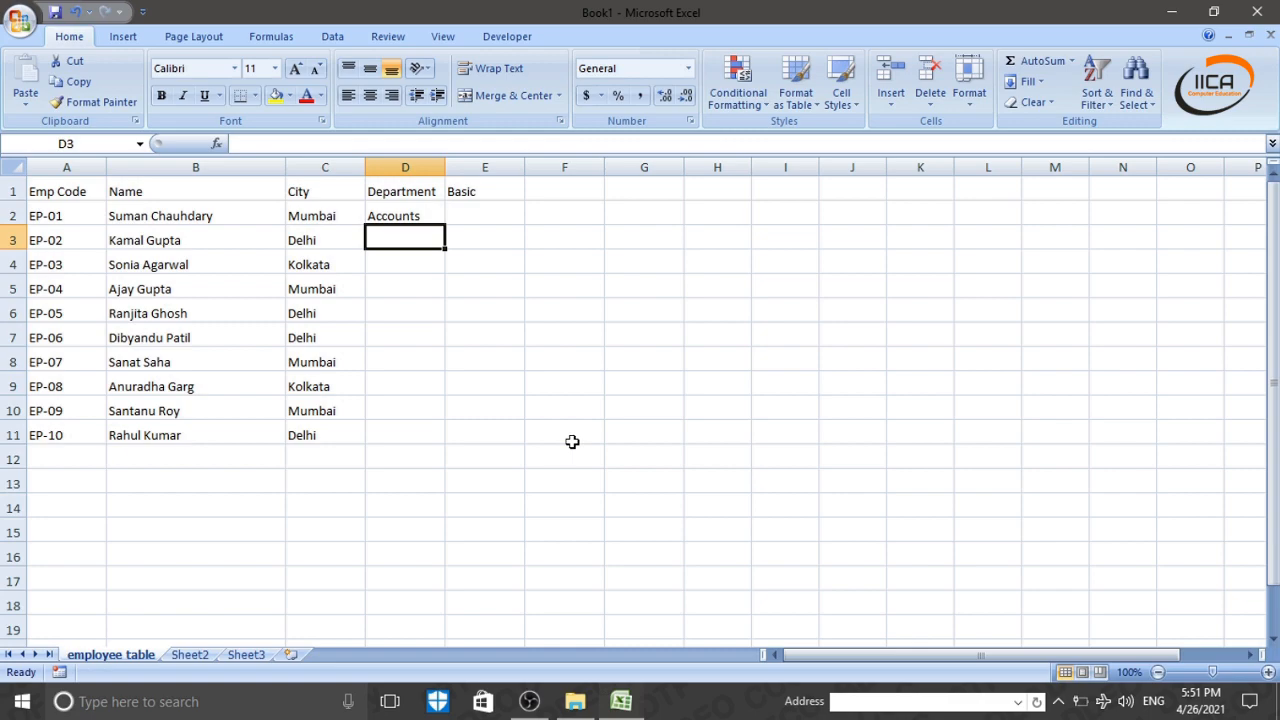
text(Admin)
key(Return)
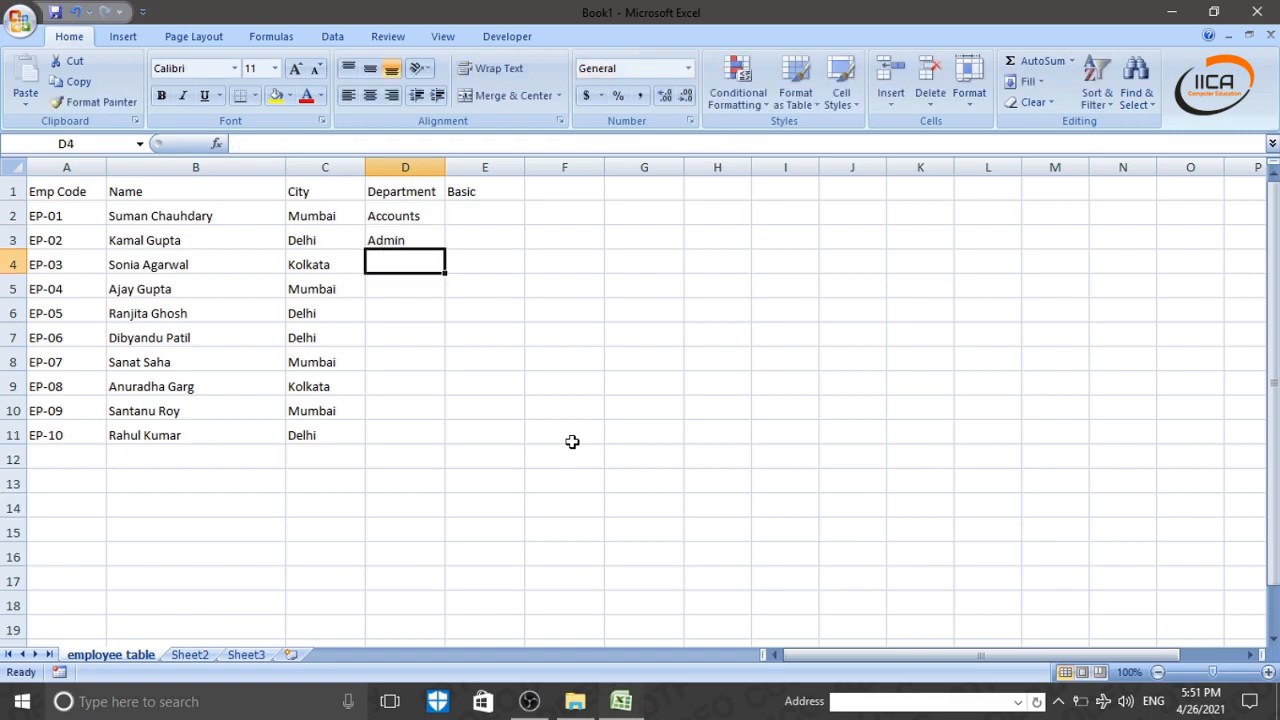
key(Up)
key(Up)
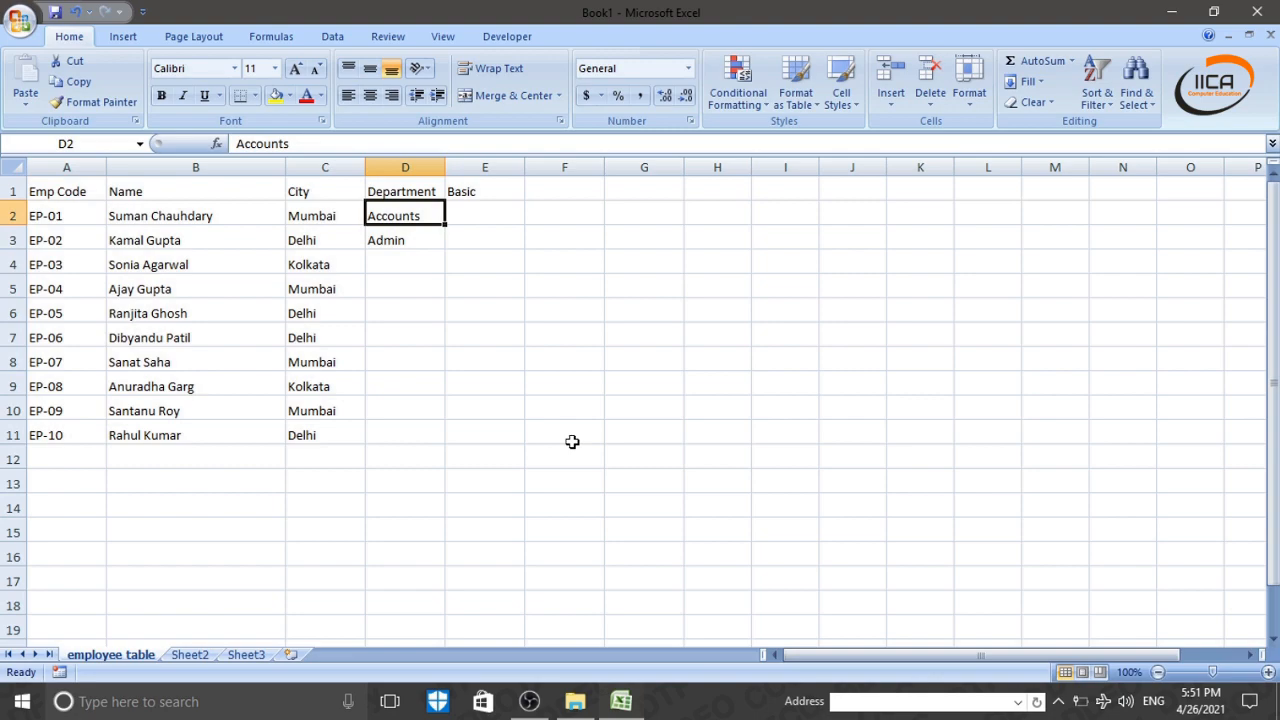
key(Down)
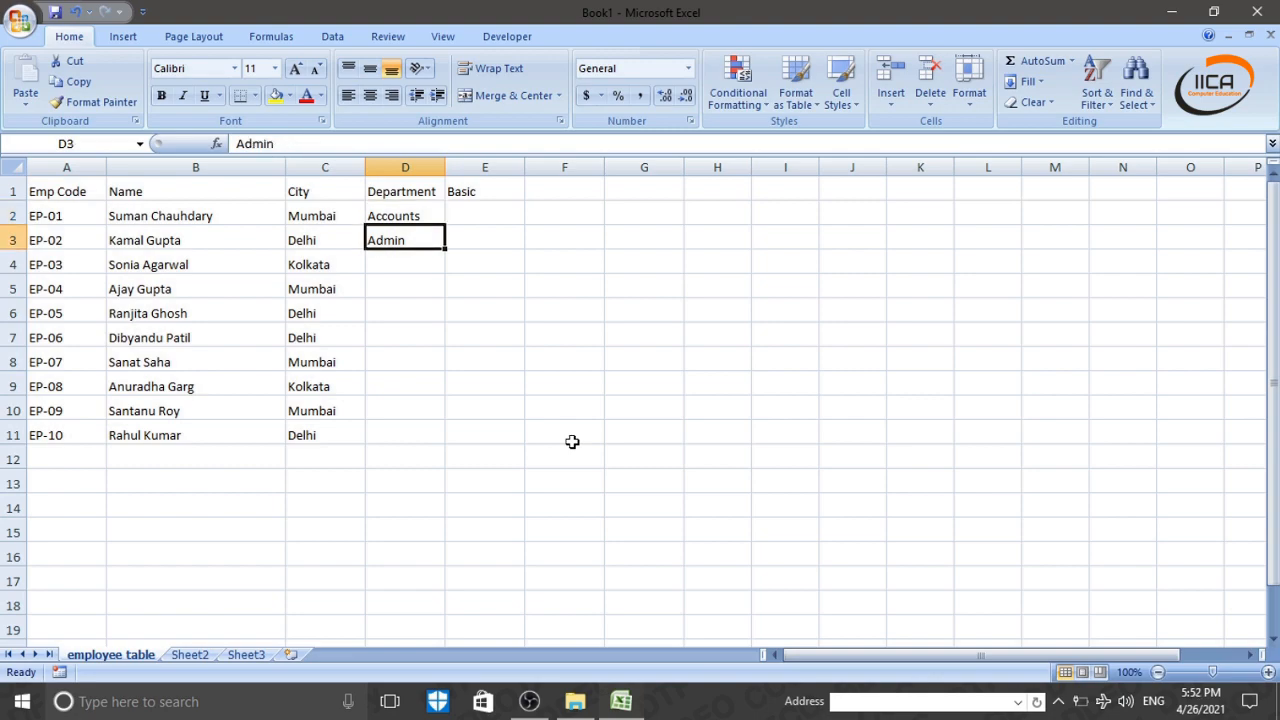
key(Down)
- Enter "Accounts" in cell D4 and replace it with "Admin"
text(ac)
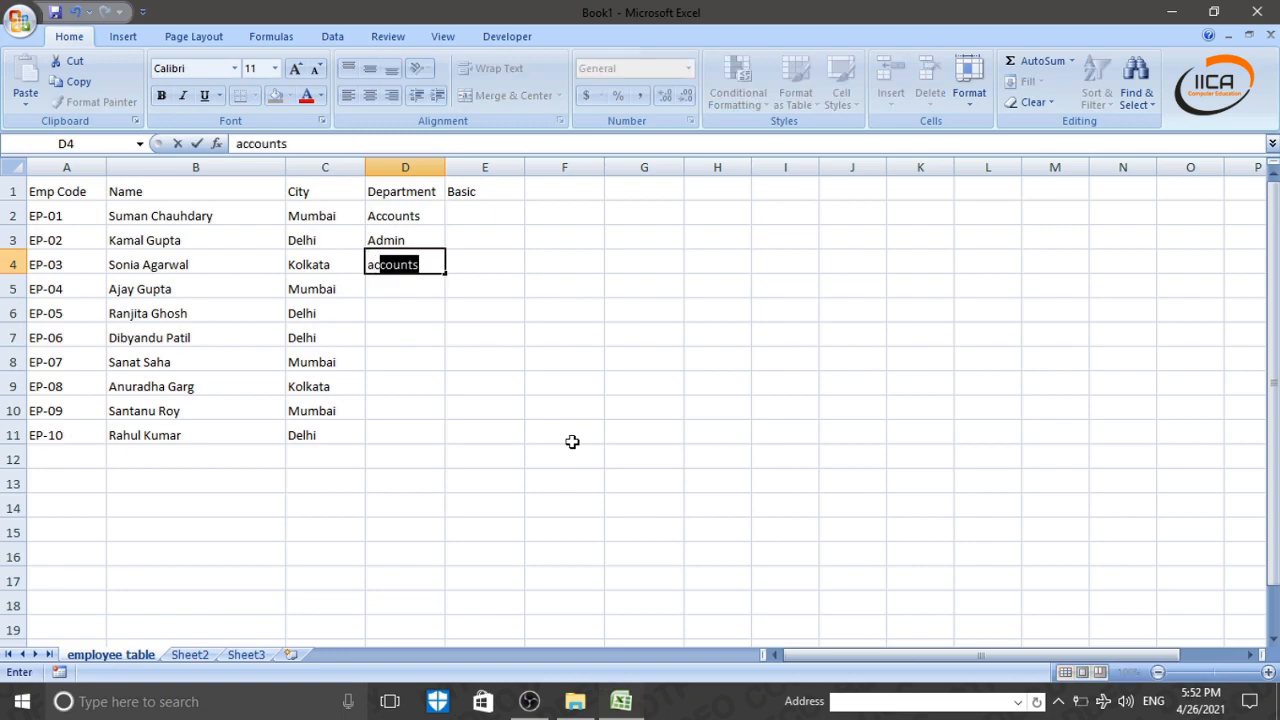
key(Return)
key(Up)
text(ad)
key(Return)
key(Up)
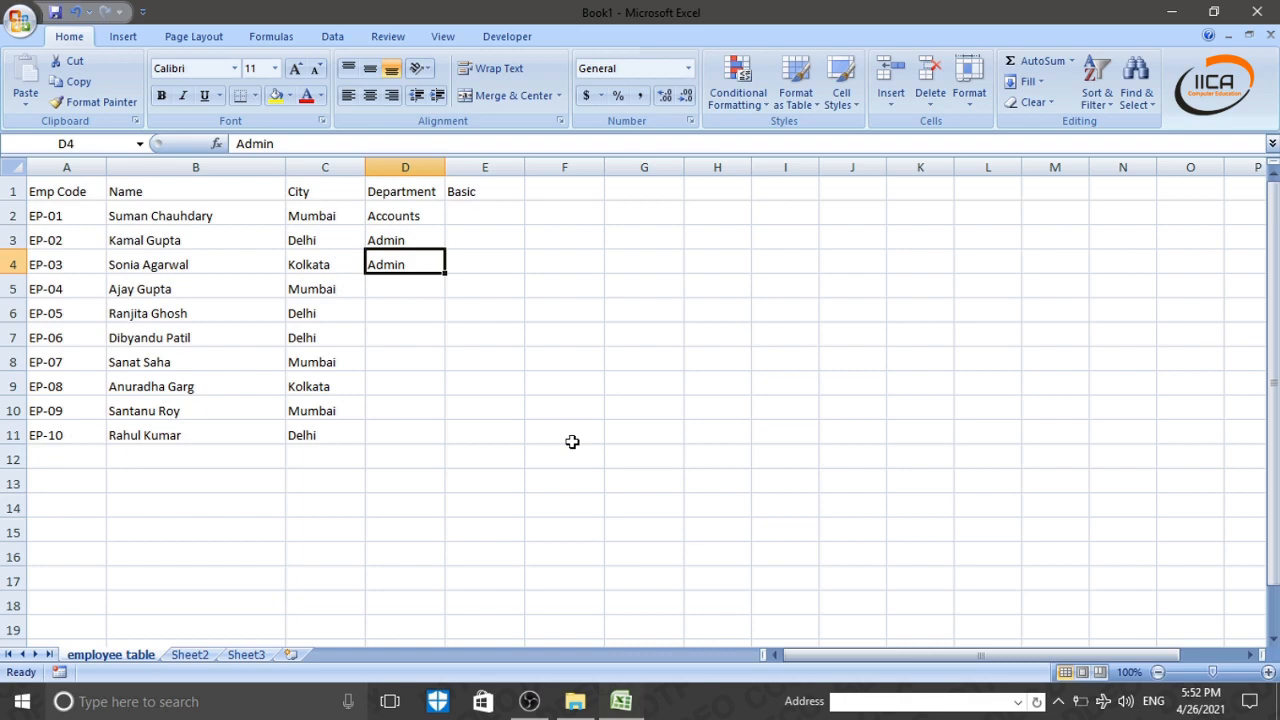
- Set the department in cell D4 to "Sales" and enter "Accounts" in cell D5
text(a)
key(BackSpace)
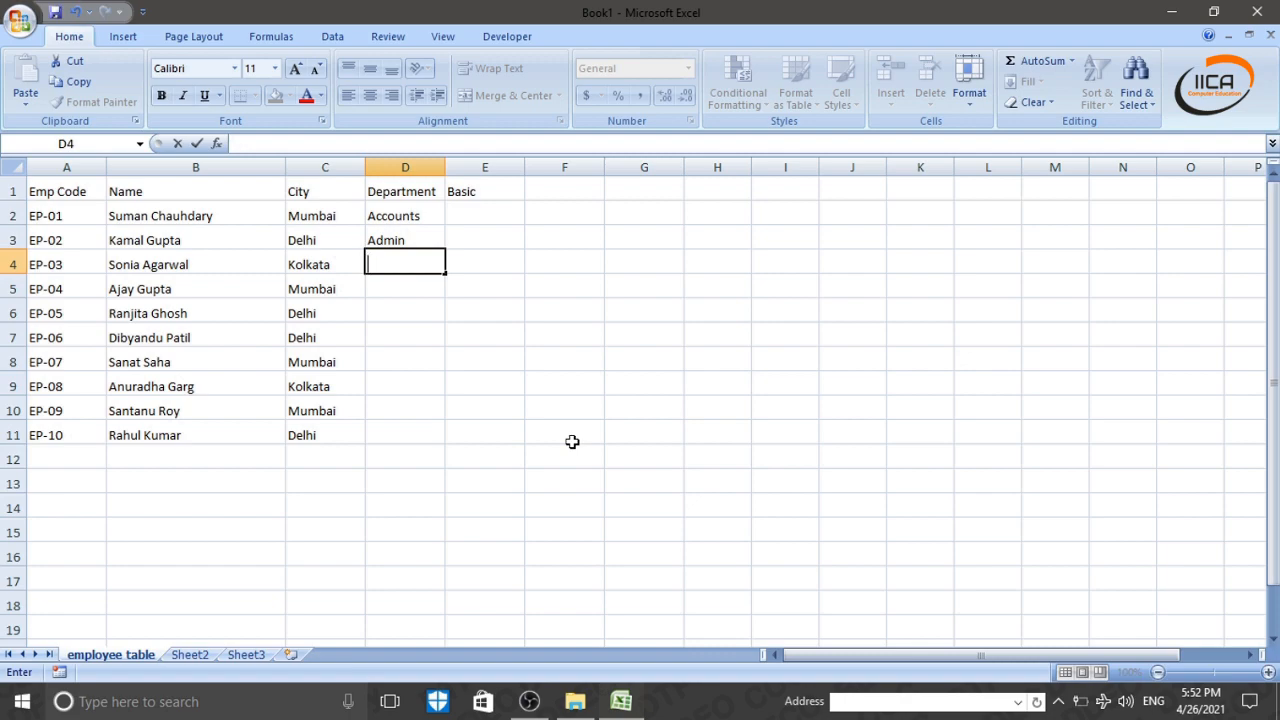
text(Sales)
key(Return)
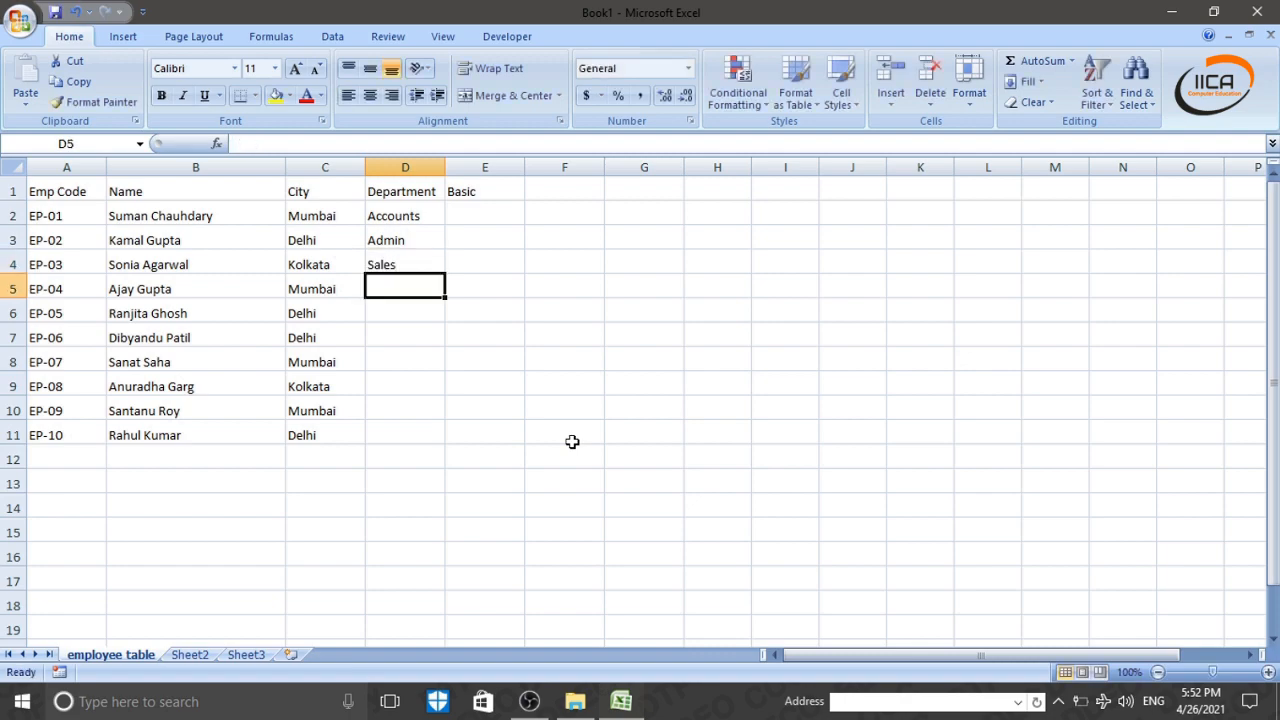
text(a)
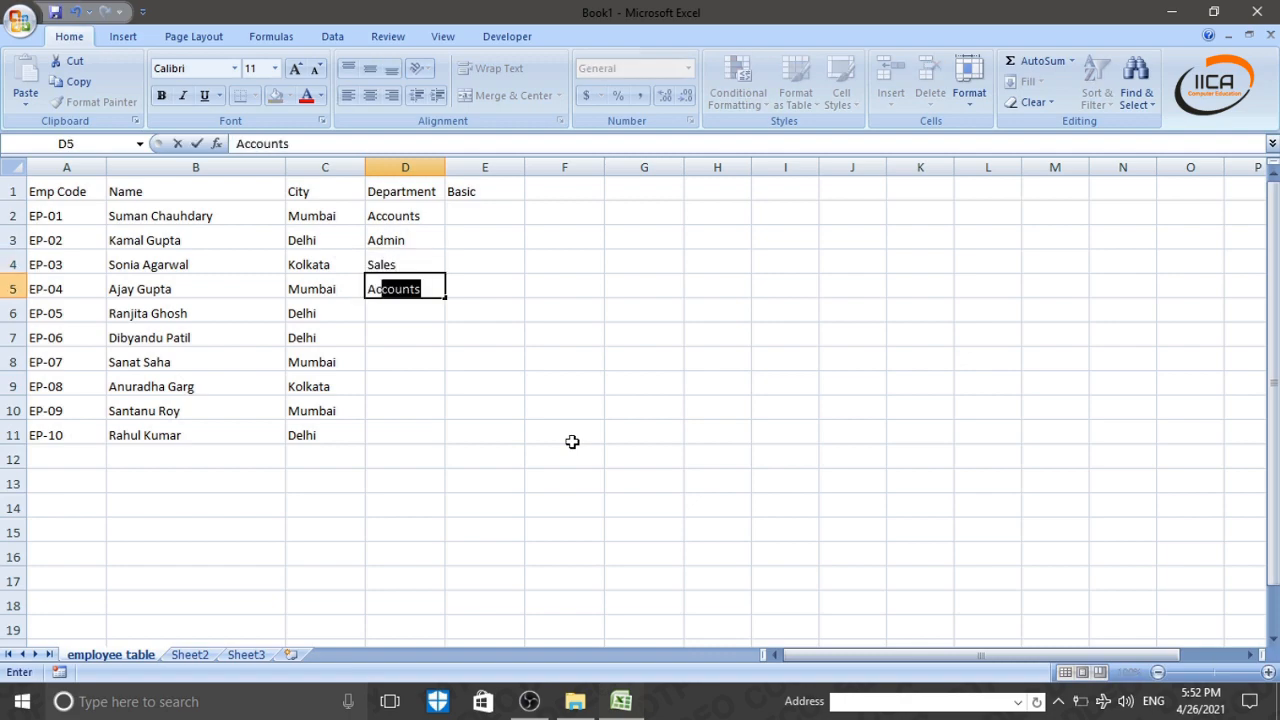
key(Return)
- Enter "Marketing" as the department of the employee with code EP-05 in cell D6
text(Mar)
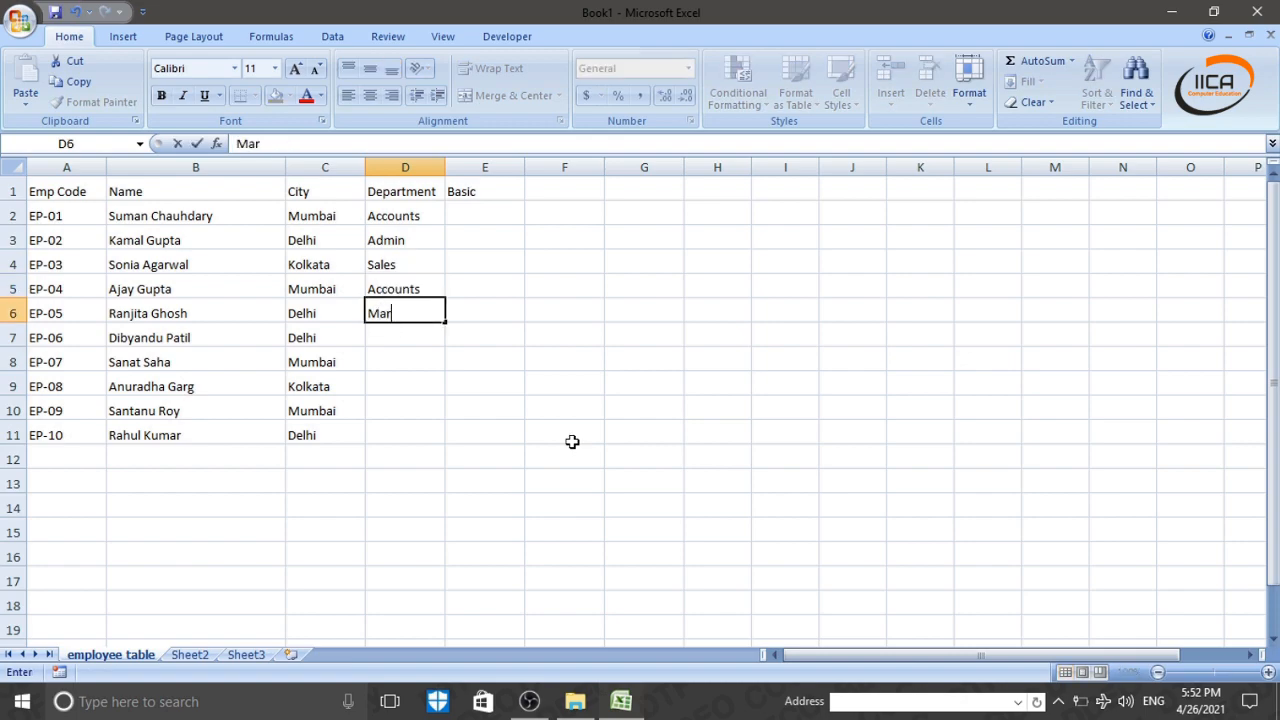
text(ket)
key(Escape)
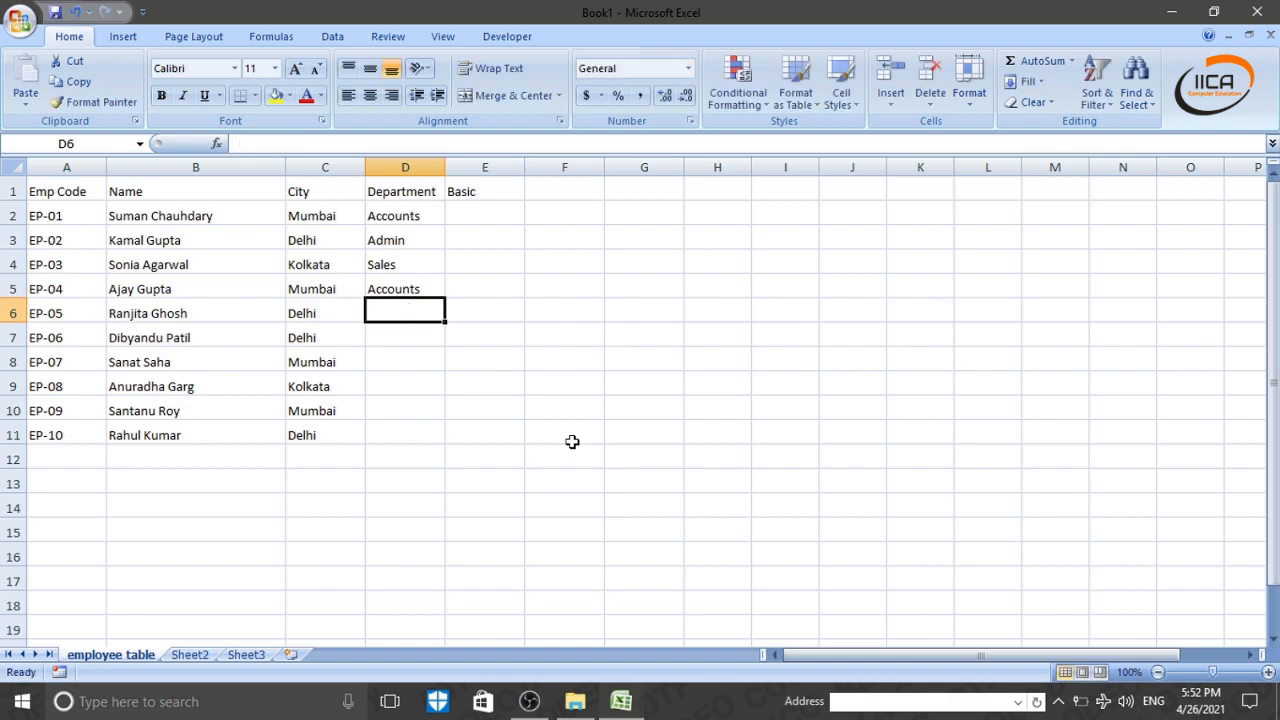
text(M)
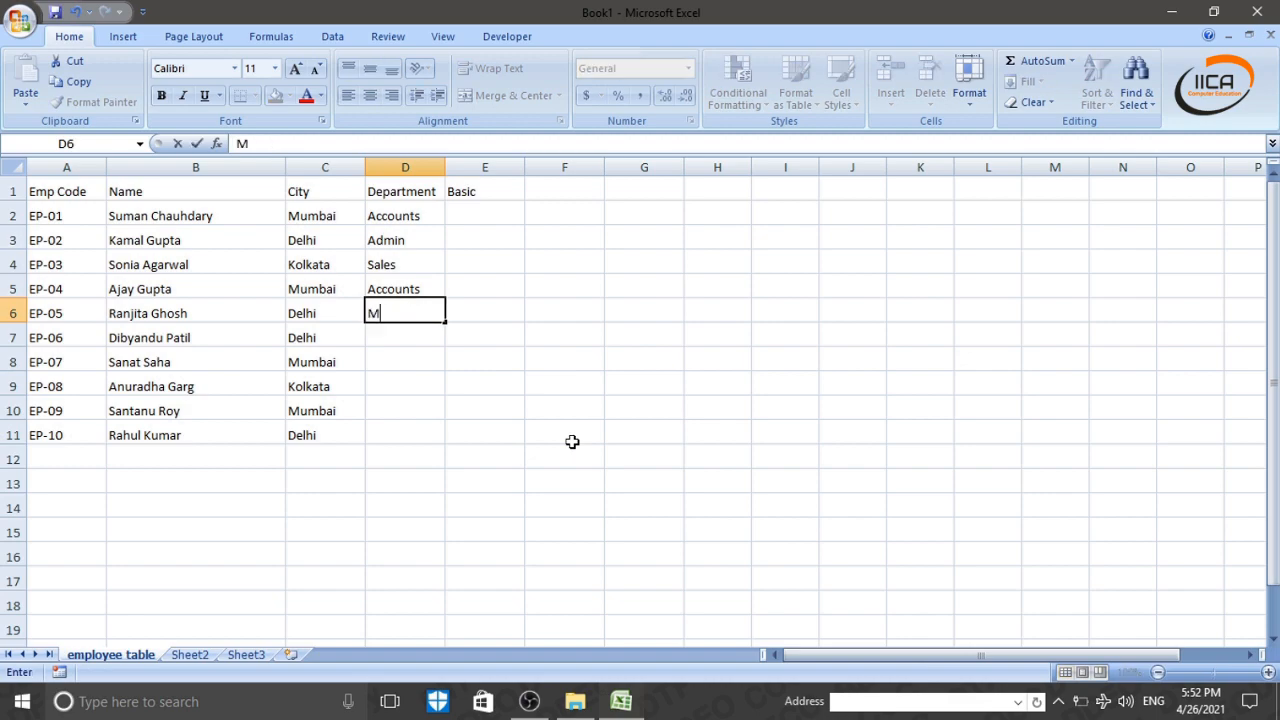
text(arketing)
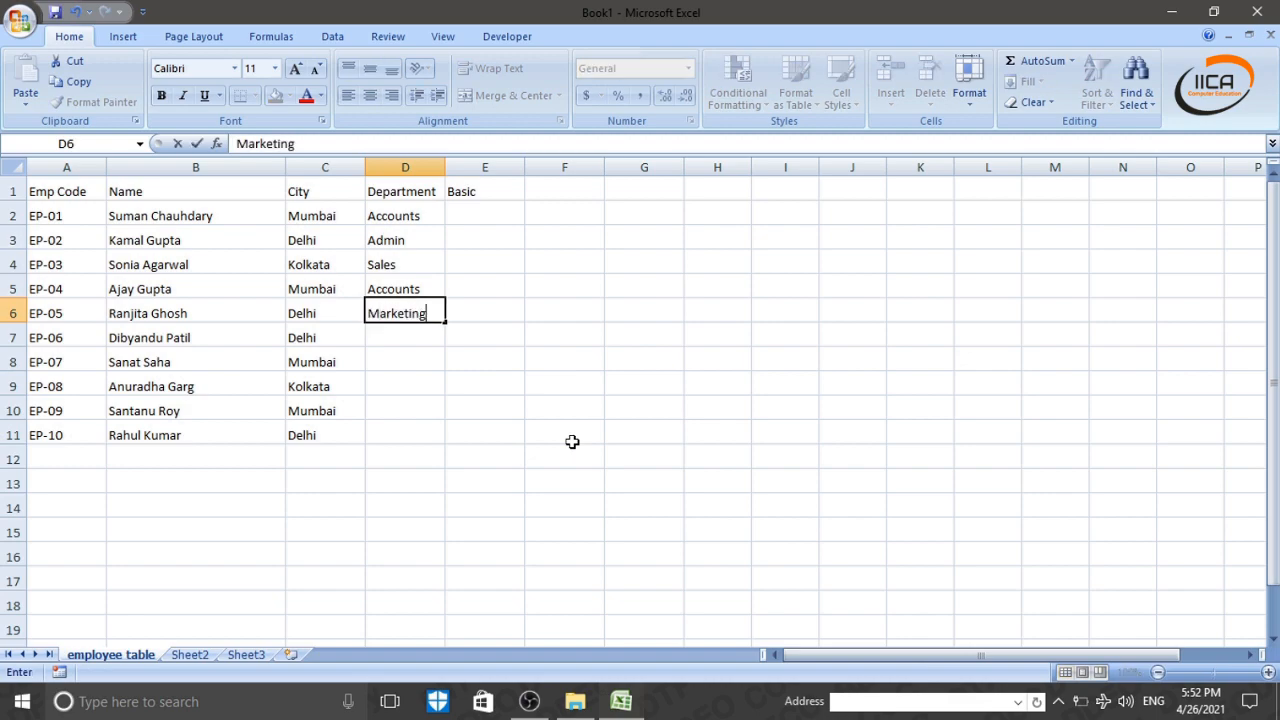
key(Return)
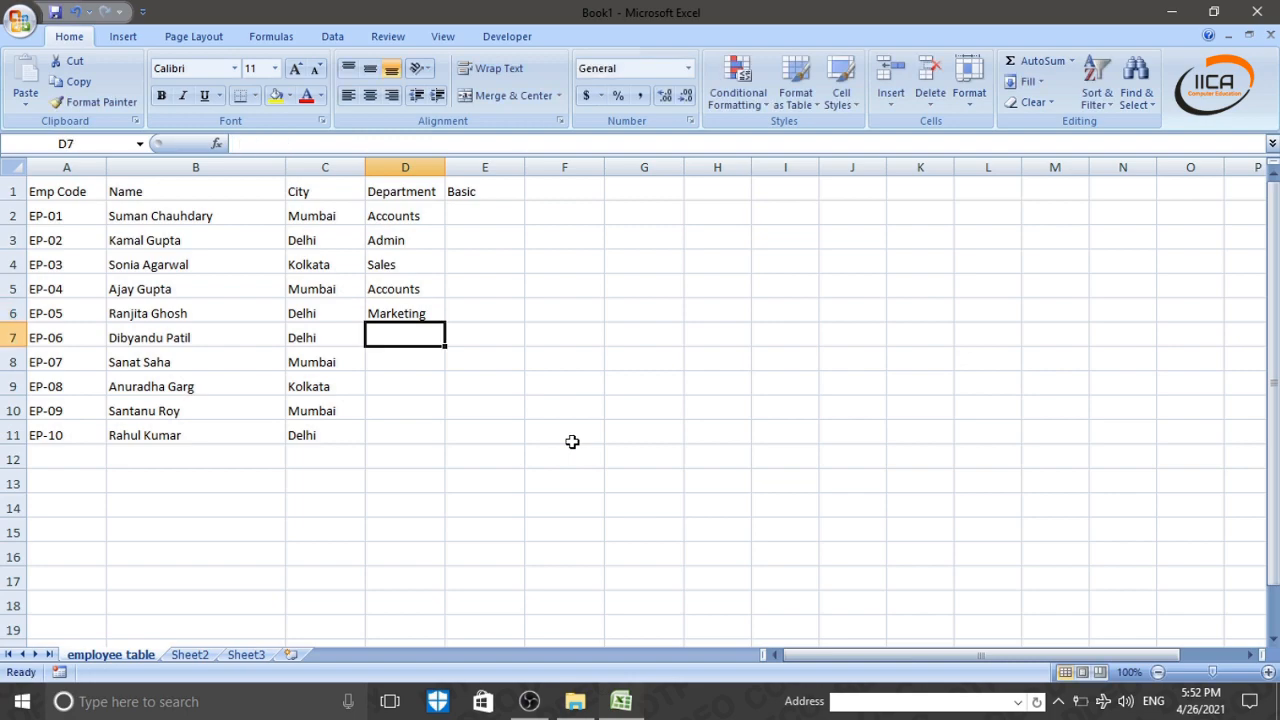
- Enter "Admin" as the department of the employee with code EP-06 in cell D7
text(Admin)
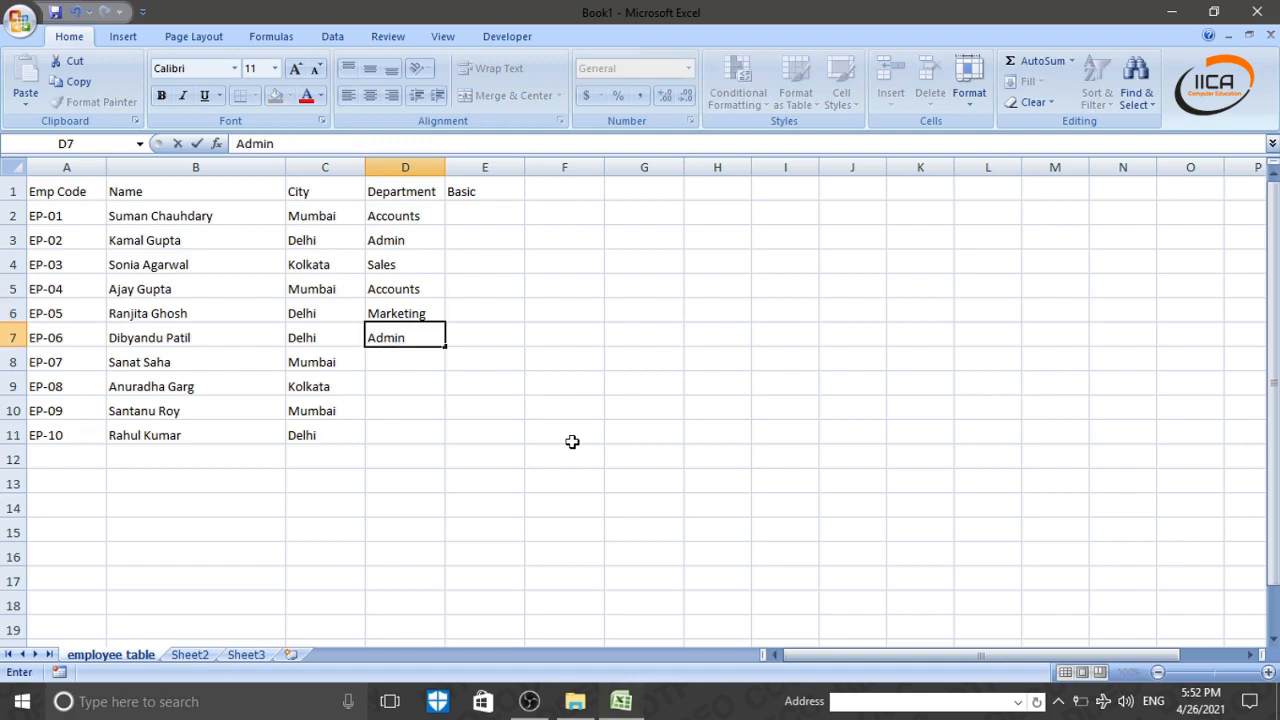
key(BackSpace)
key(BackSpace)
key(BackSpace)
key(Escape)
text(ad)
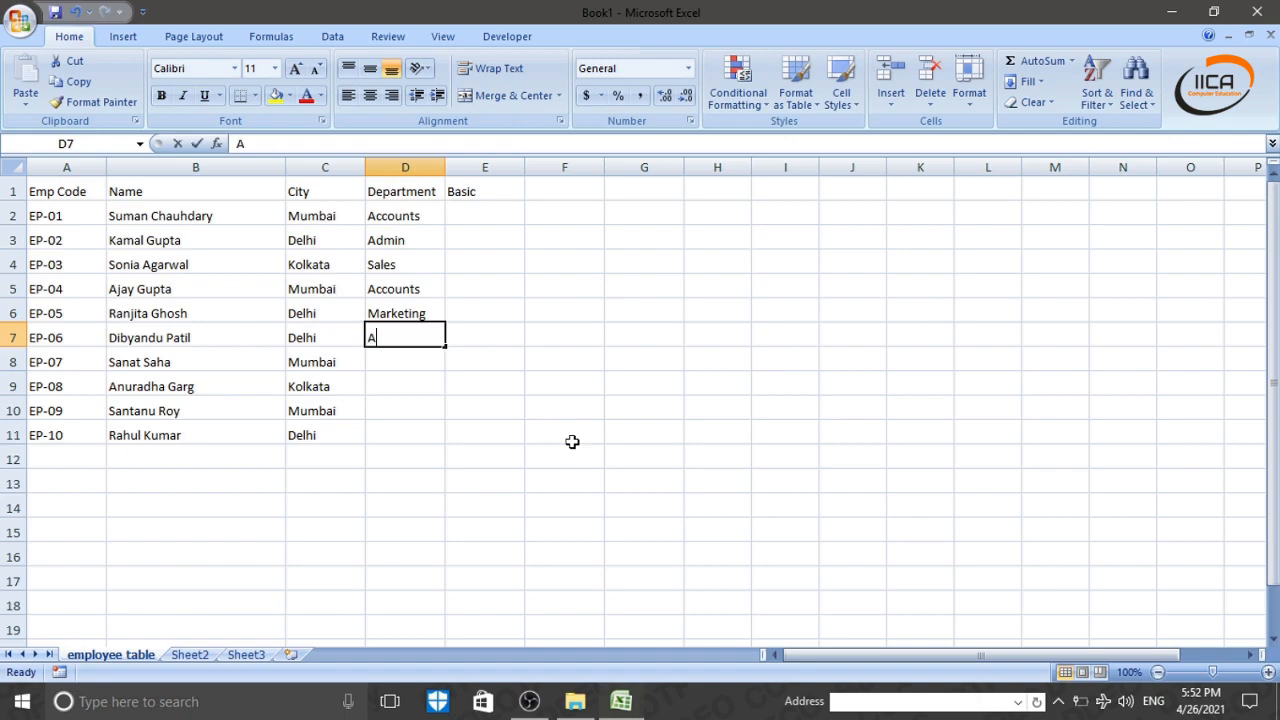
key(Return)
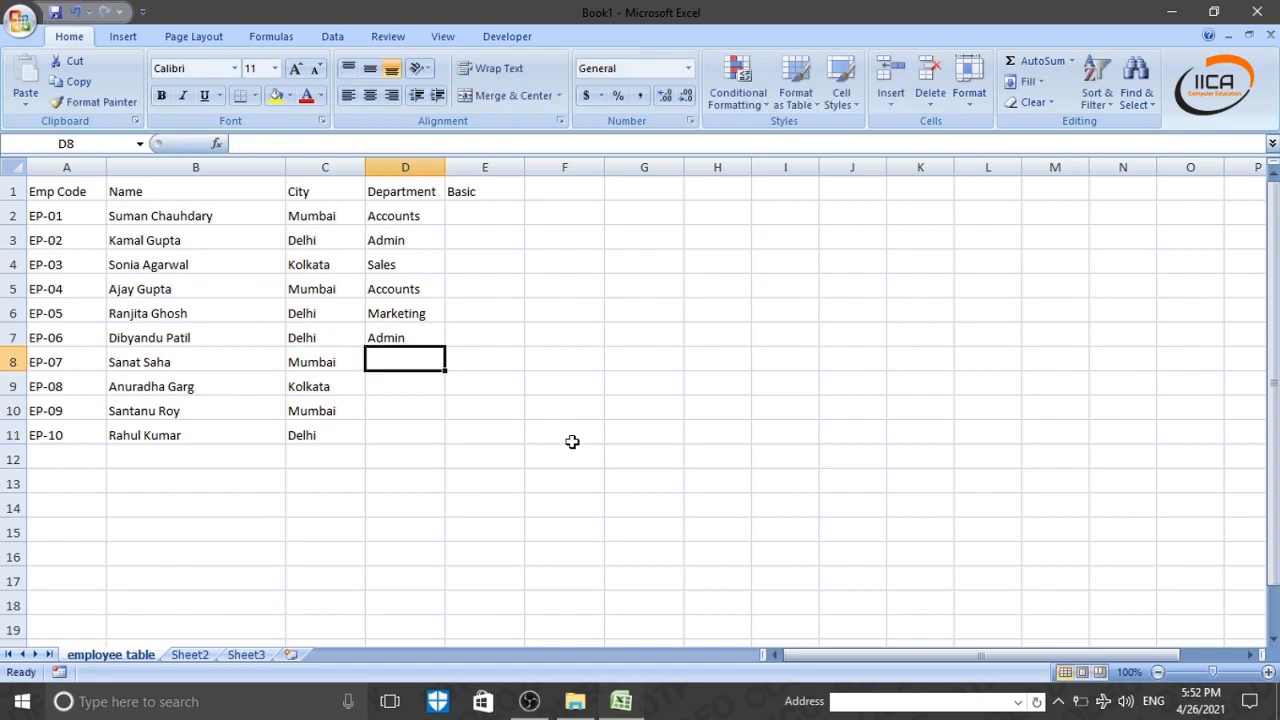
- Enter the departments Accounts, Sales, Marketing and Sales in cells D8 to D11 of the Department column
text(ac)
key(Return)
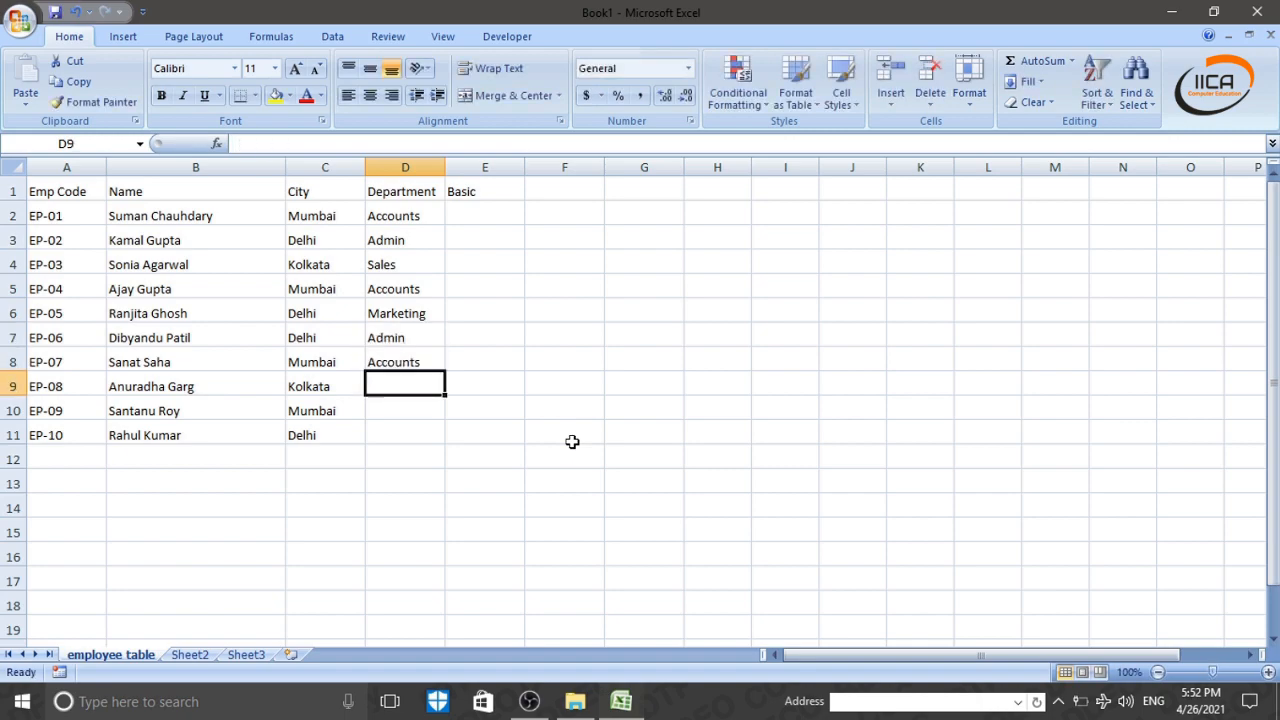
text(s)
key(Return)
text(marketing)
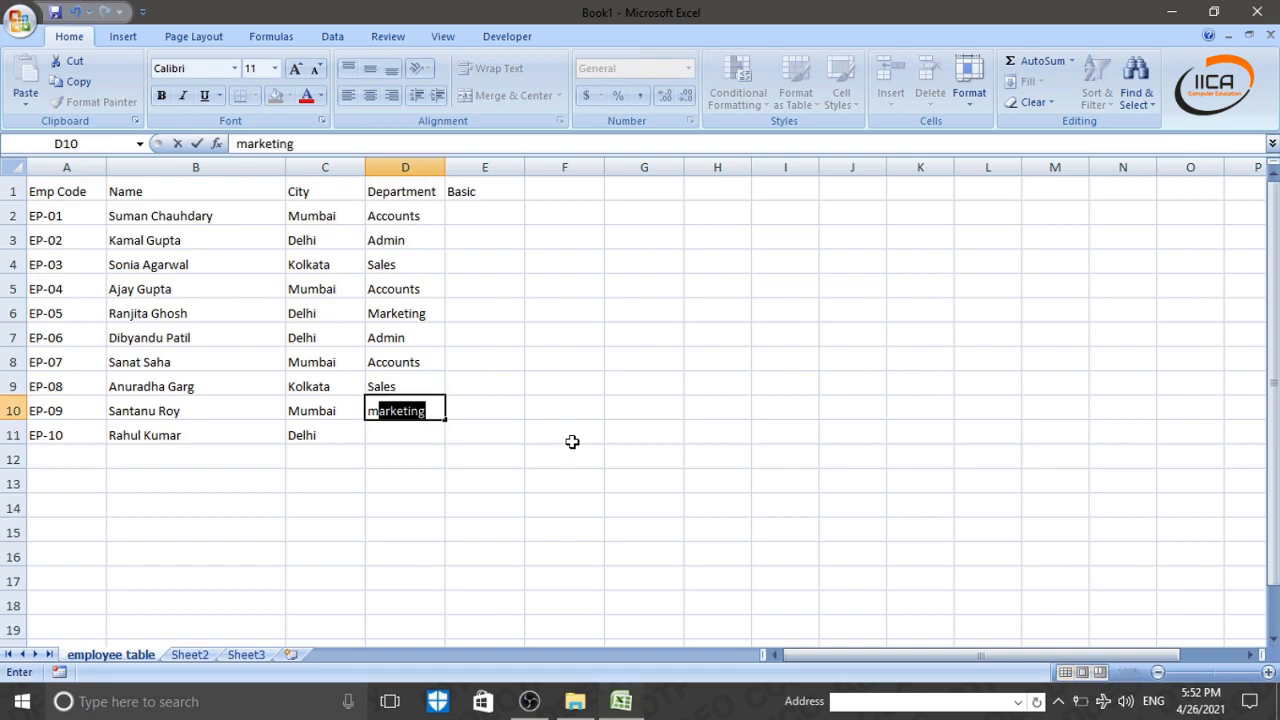
key(Return)
text(s)
key(Return)
key(Right)
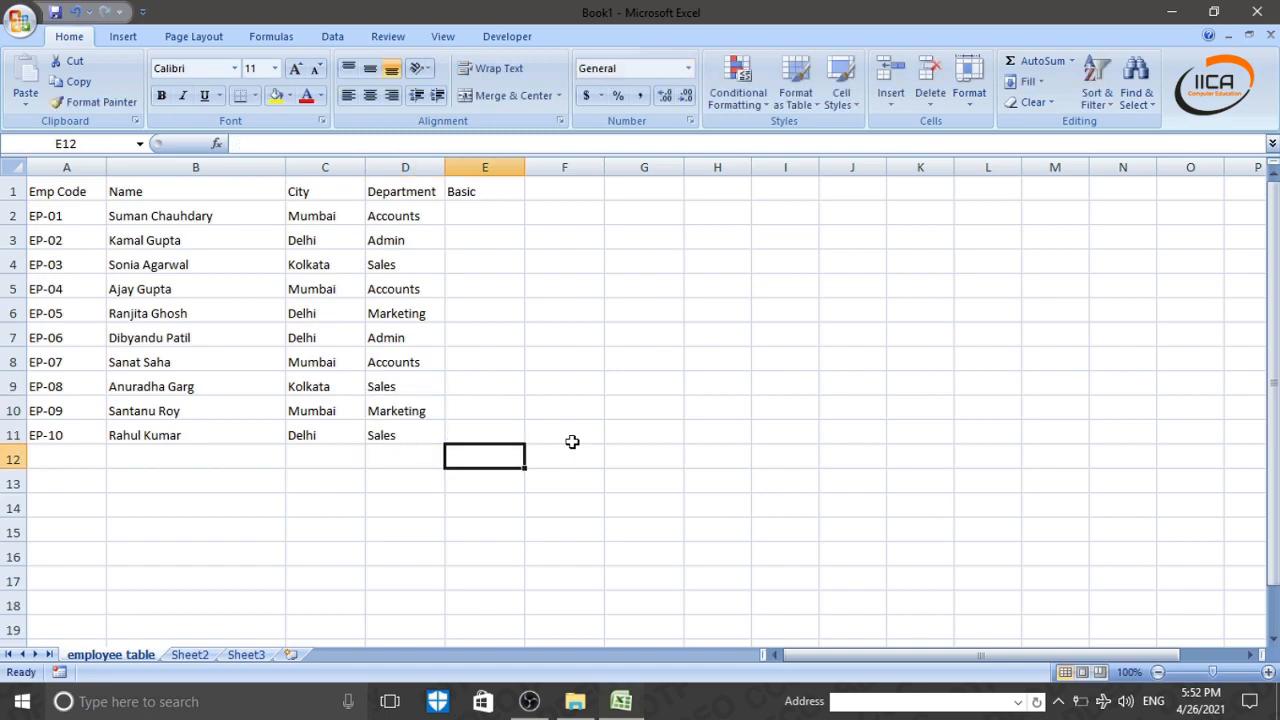
- Enter the basic pay 12000 in cell E2 and 7500 in cell E3 of the Basic column
key(Up)
key(Up)
key(Up)
key(Up)
key(Up)
key(Up)
key(Up)
key(Up)
key(Up)
key(Up)
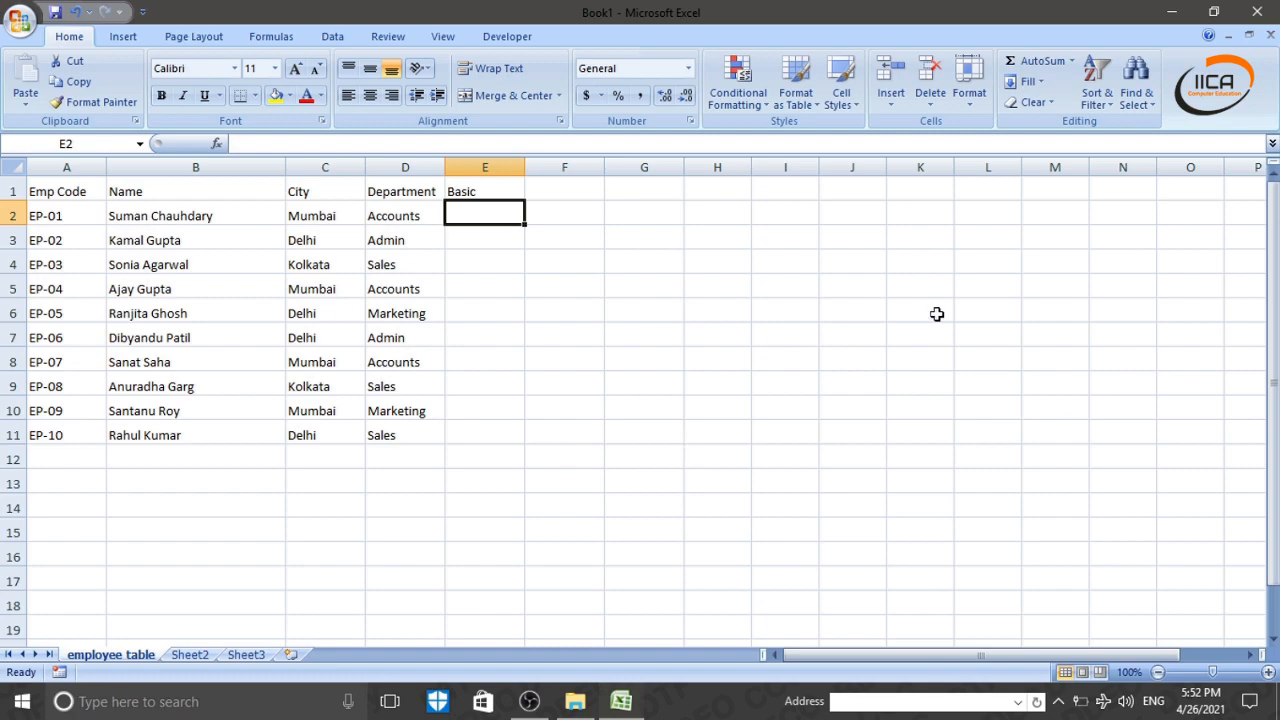
click(489, 265)
drag(491, 384, 492, 363)
click(494, 216)
text(12000)
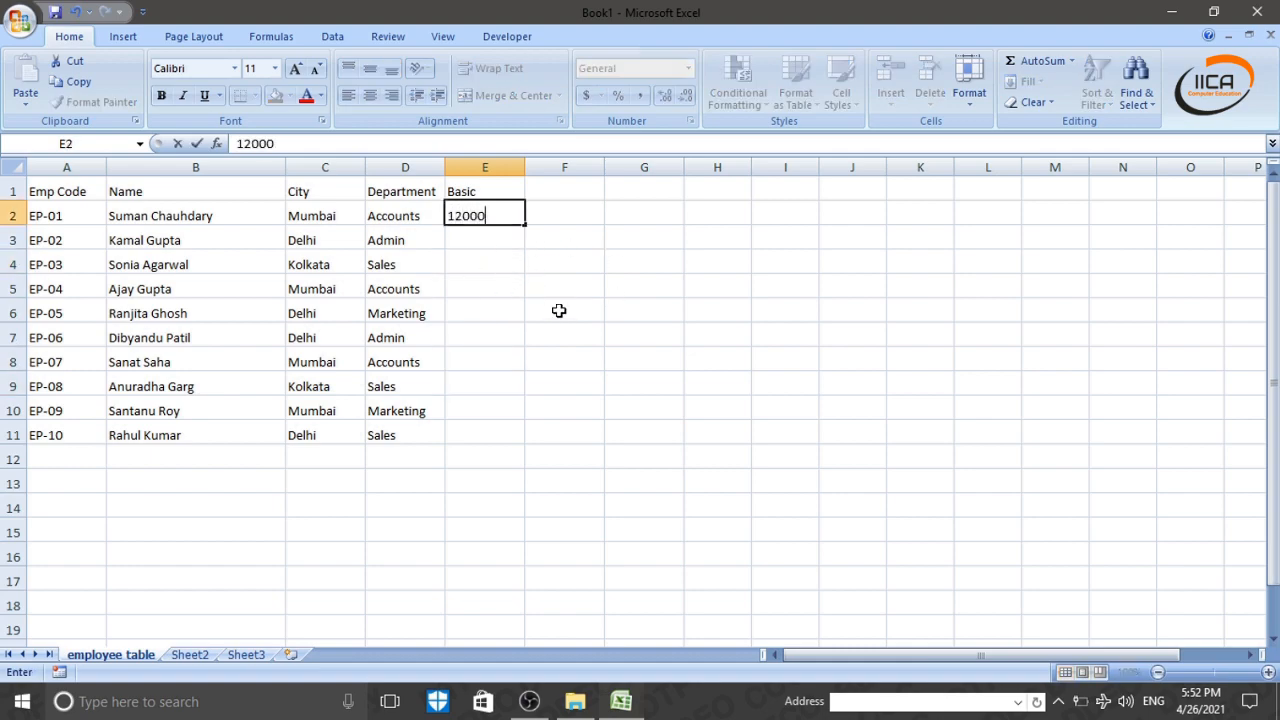
key(Return)
text(75000)
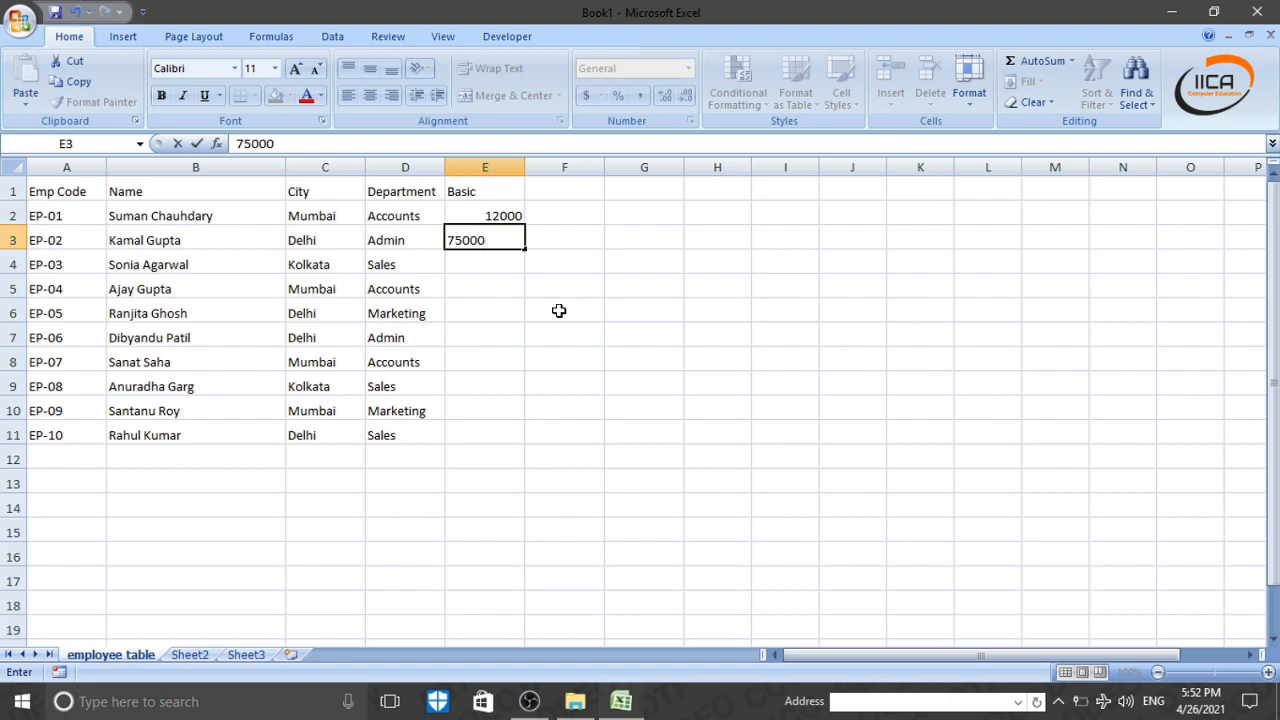
key(BackSpace)
key(Return)
- Enter the basic pay values 13000, 16000, 13000 and 15000 in cells E4 to E7
text(13000)
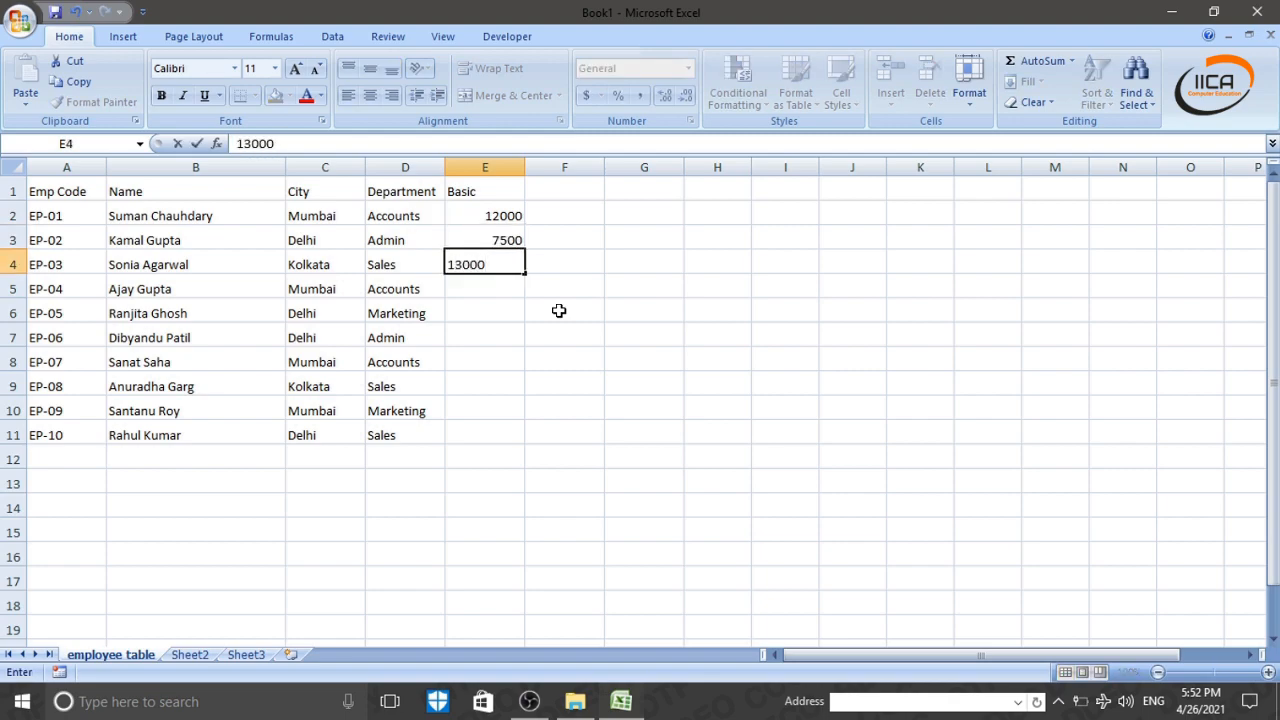
key(Return)
text(16000)
key(Return)
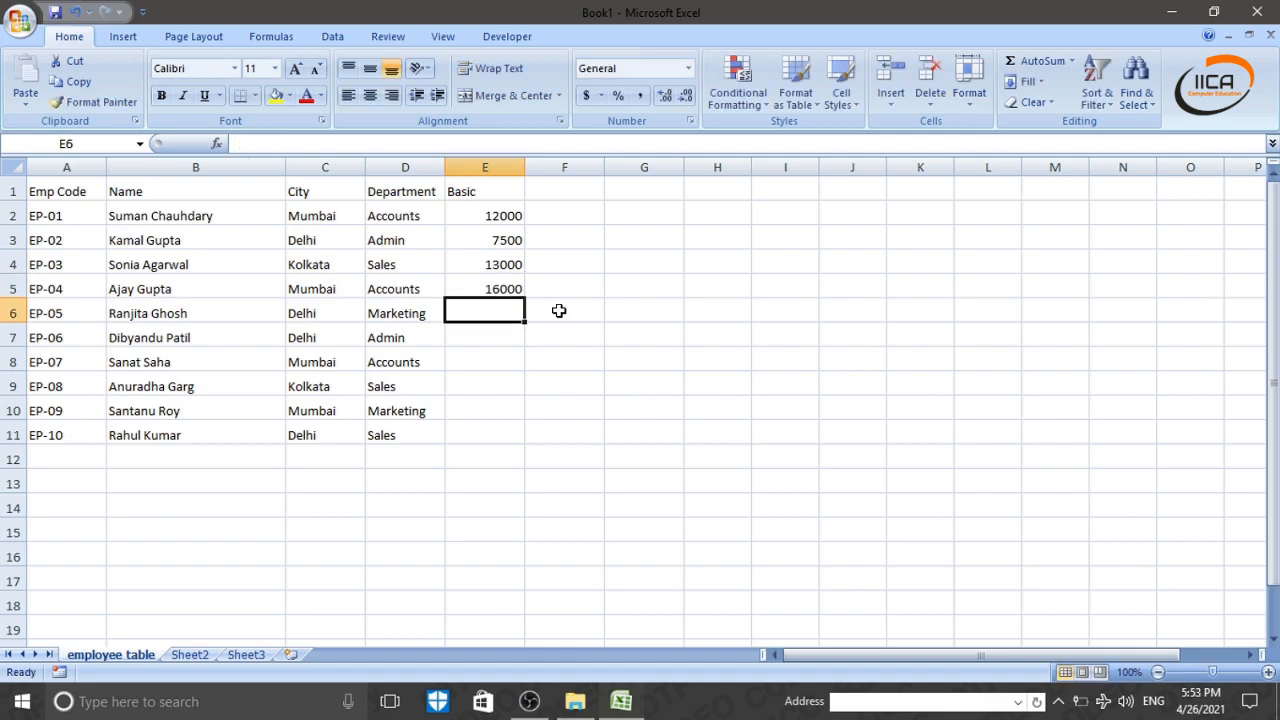
text(13000)
key(Return)
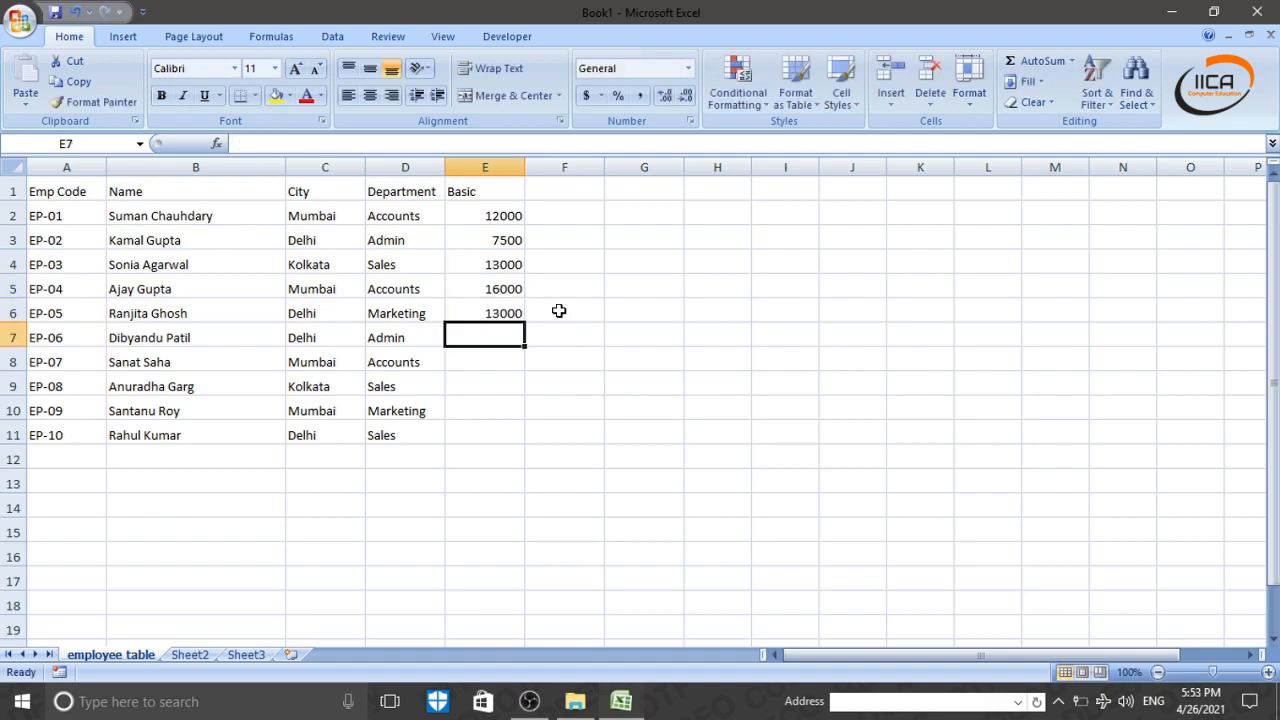
text(15000)
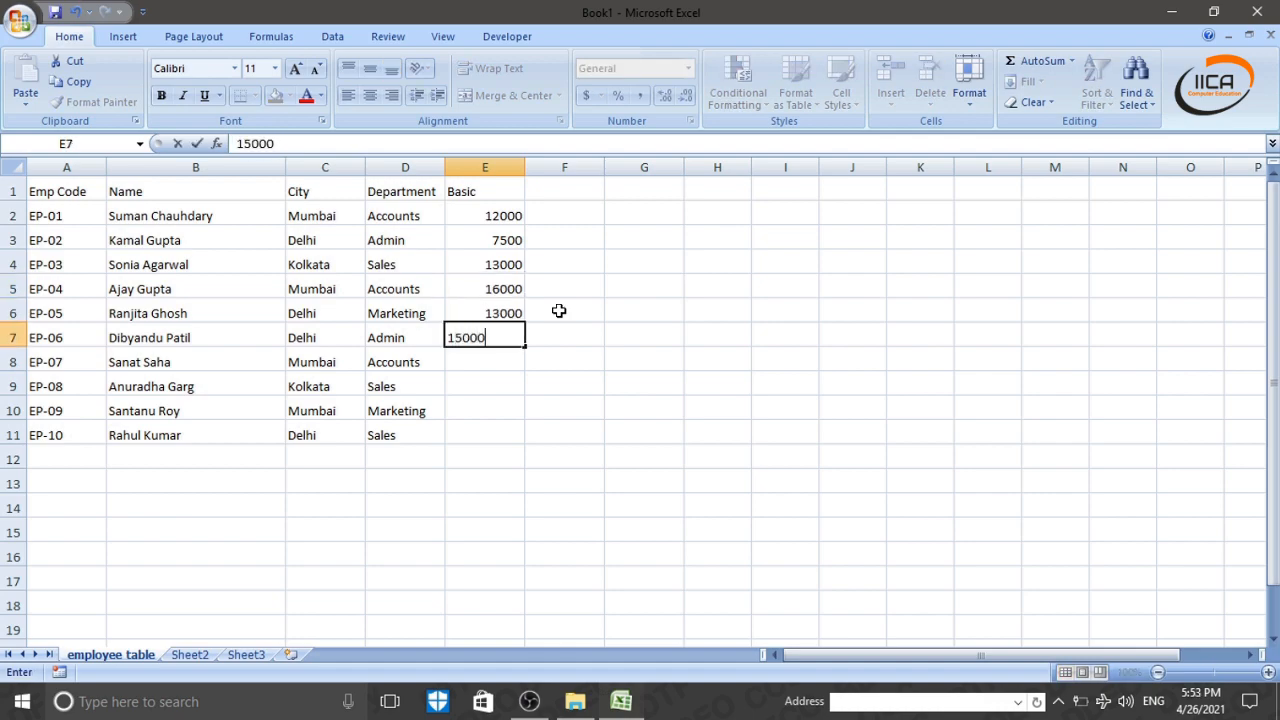
key(Return)
- Enter the basic pay values 13000, 18000, 14000 and 8000 in cells E8 to E11
text(13000)
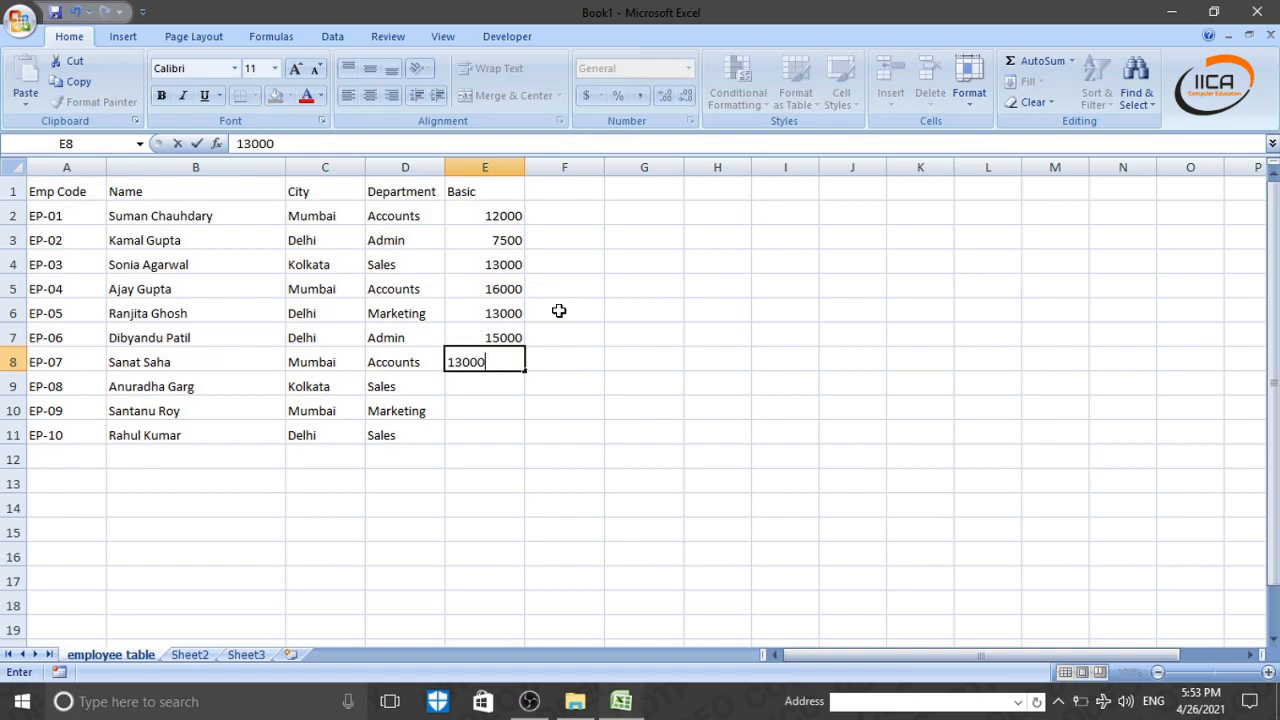
key(Return)
text(18000)
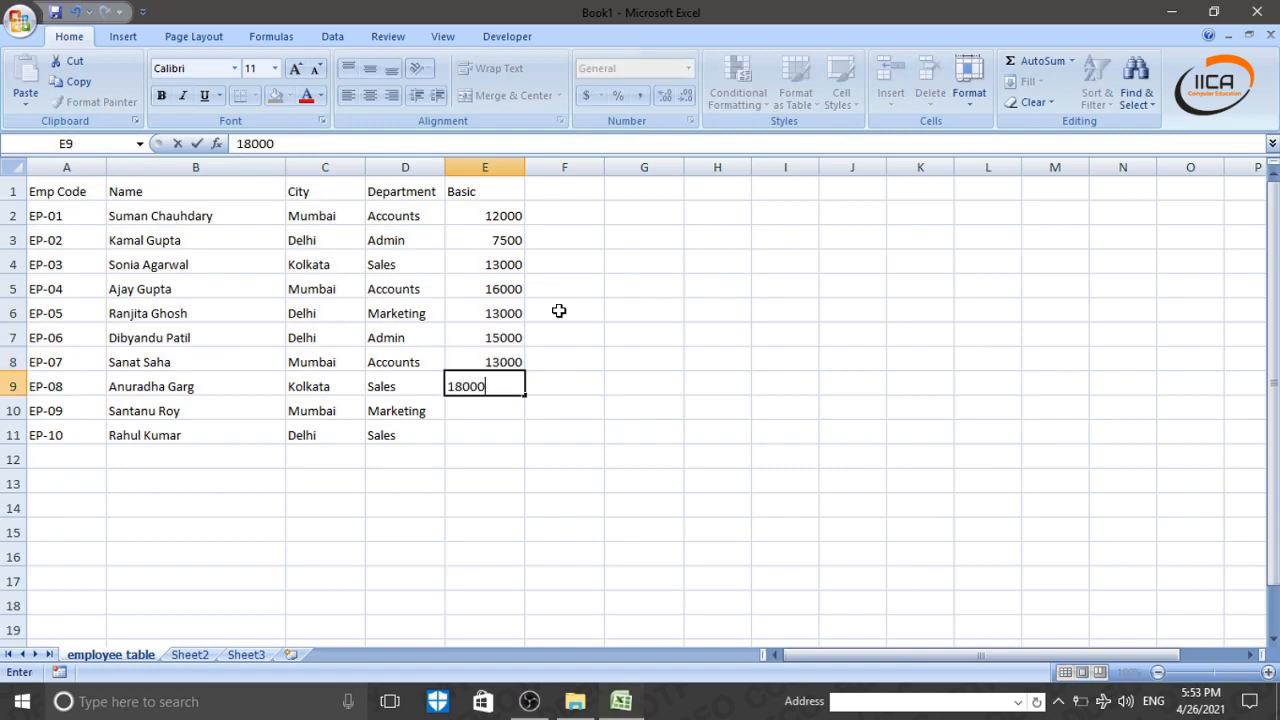
key(Return)
text(14000)
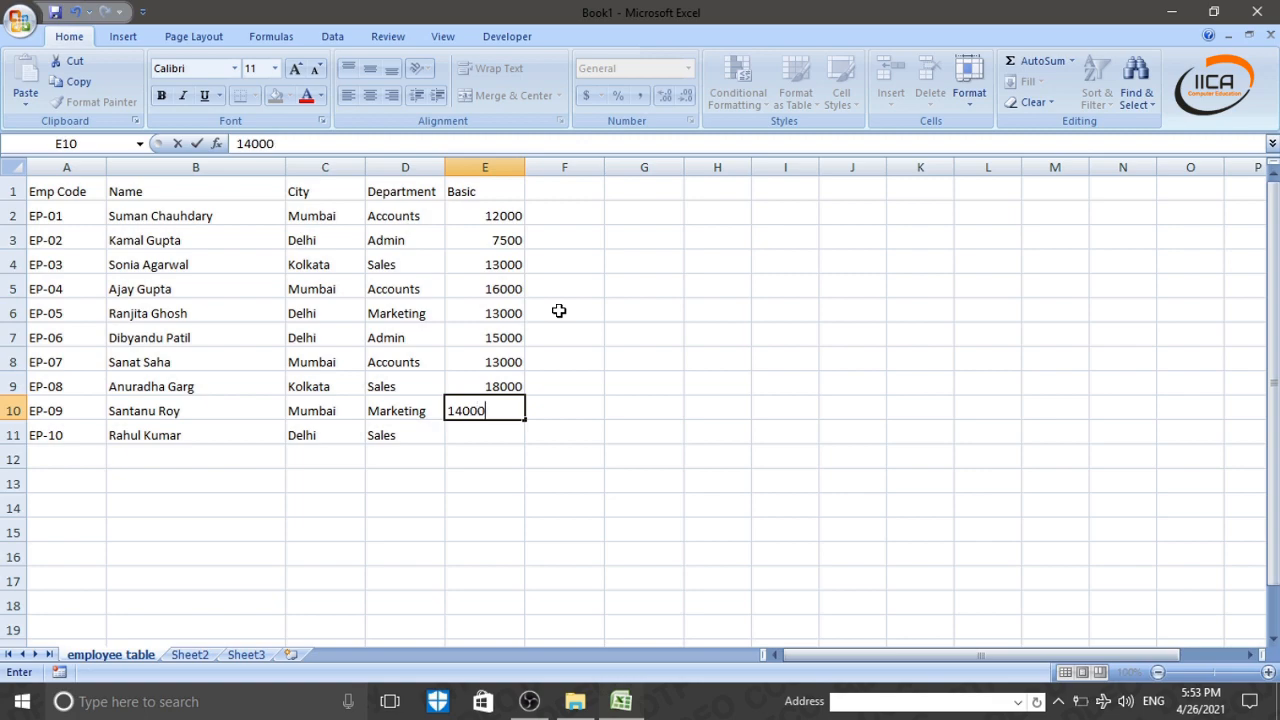
key(Return)
text(8000)
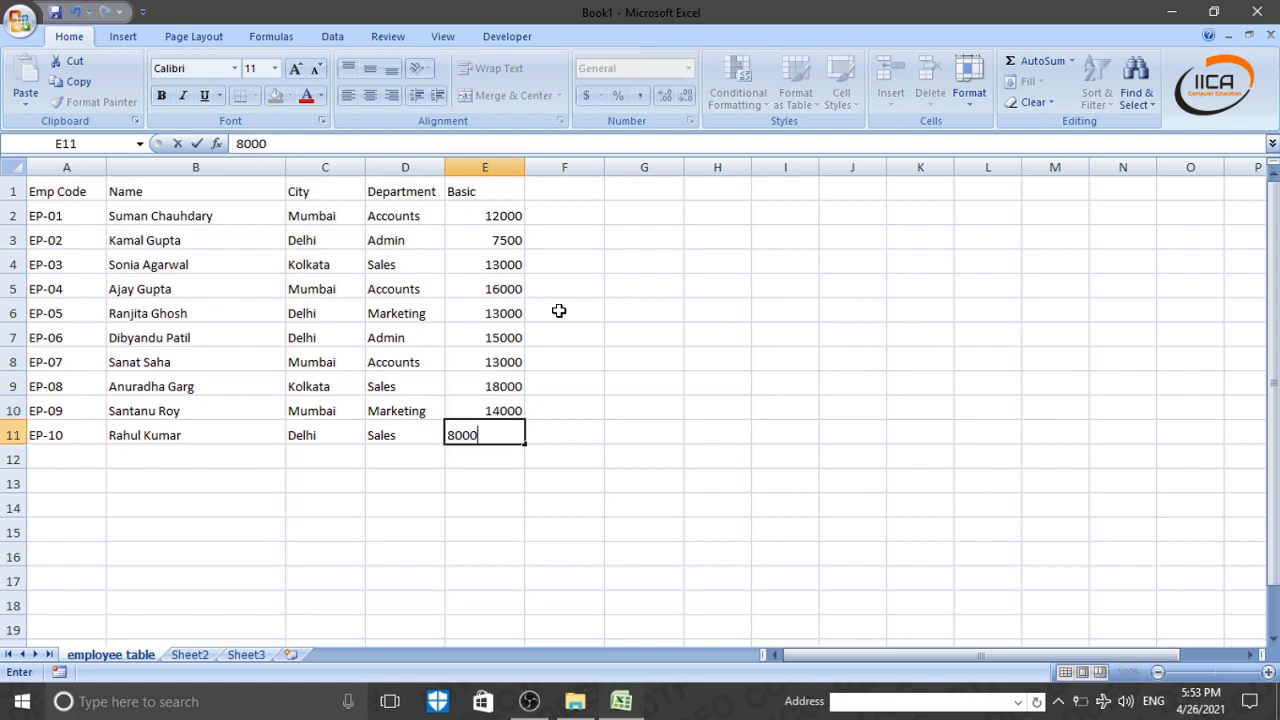
key(Return)
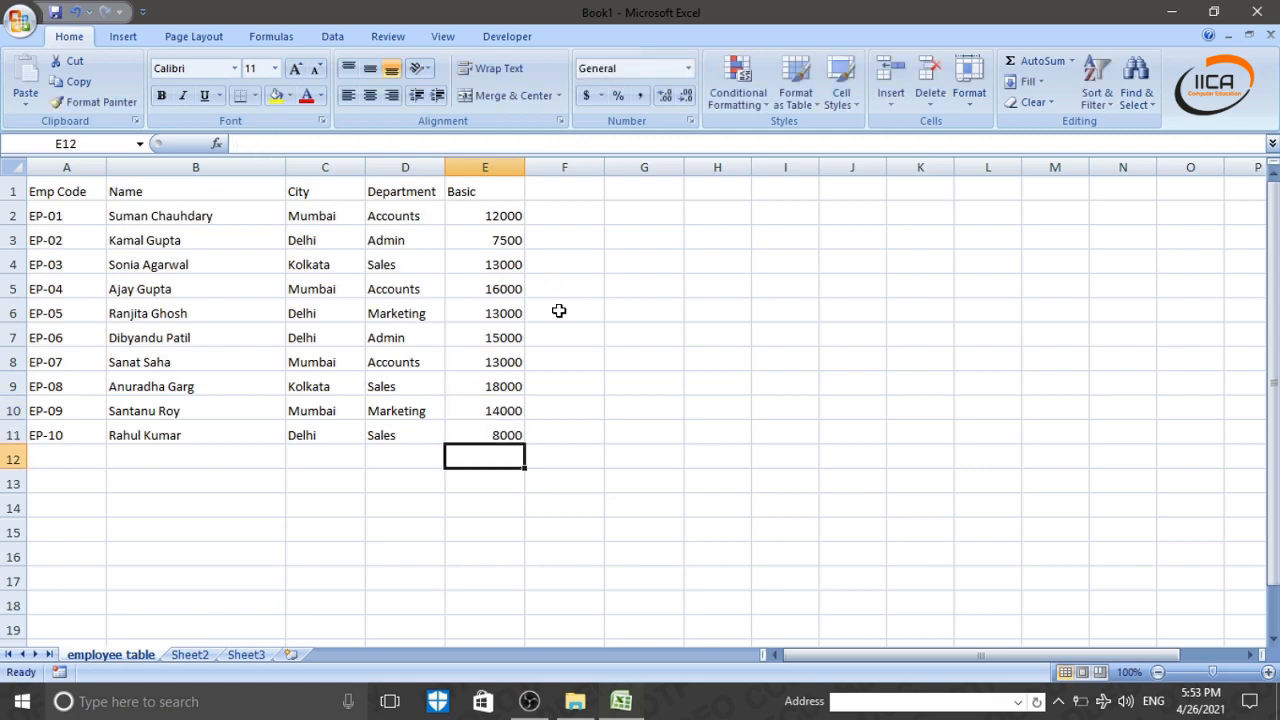
drag(504, 337, 503, 430)
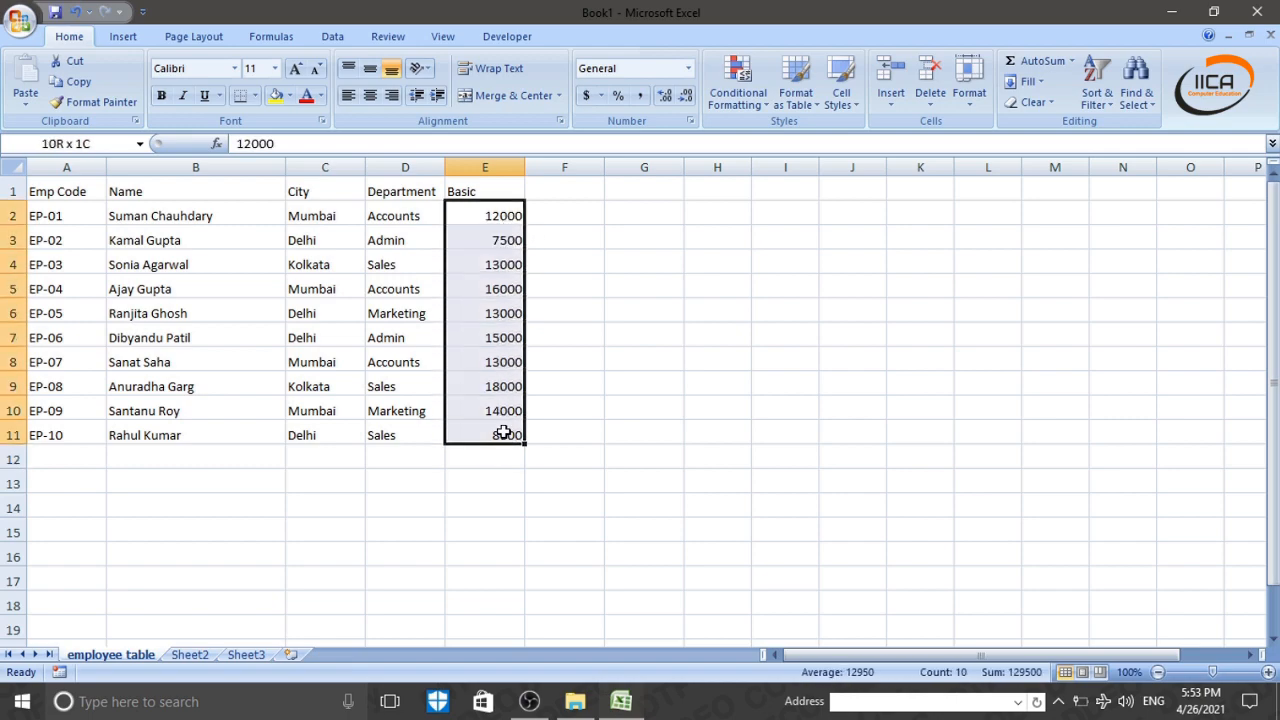
click(680, 408)
drag(88, 198, 517, 431)
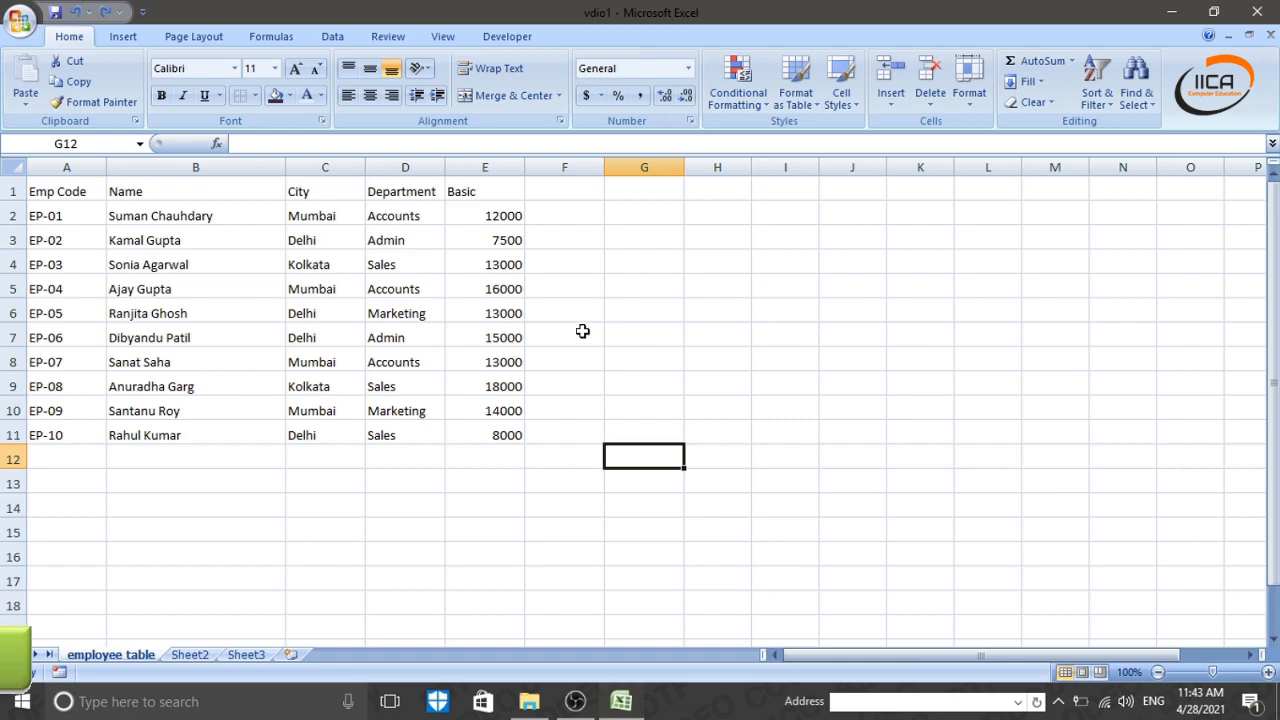
click(168, 305)
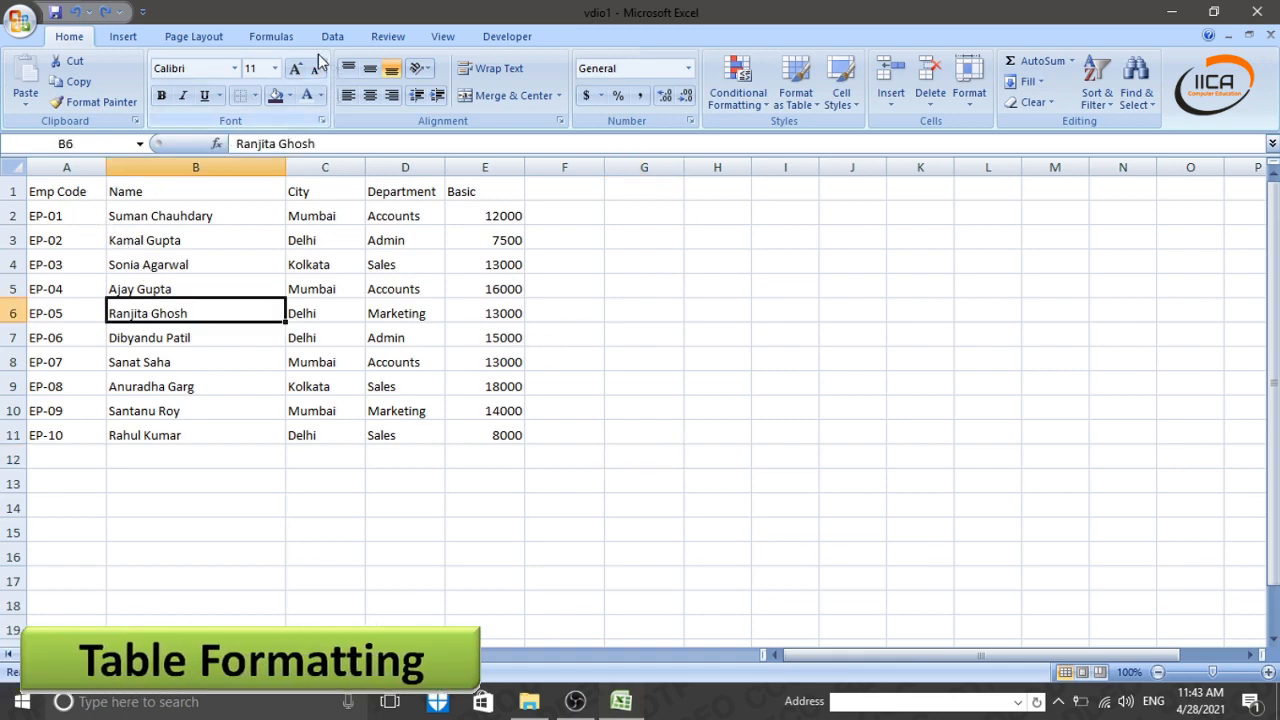
click(236, 68)
click(236, 68)
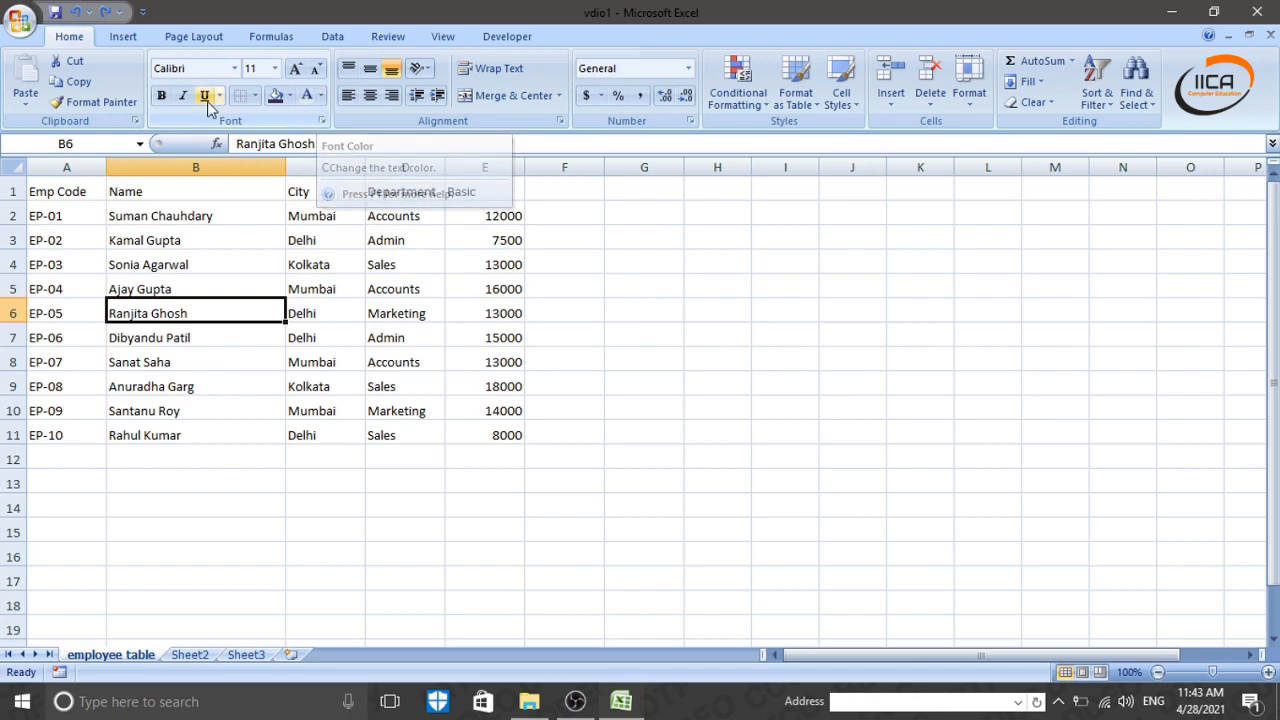
key(Down)
key(Down)
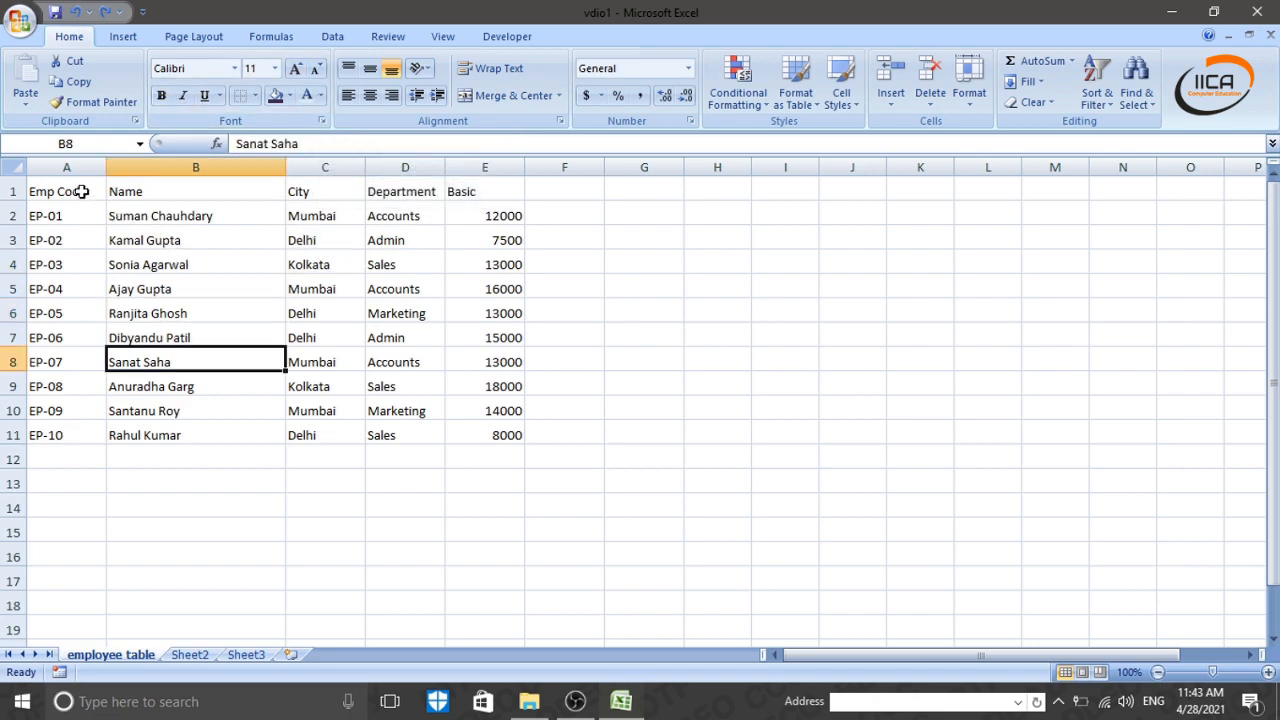
- Apply All Borders to the whole employee table, A1 to E11
drag(81, 191, 508, 435)
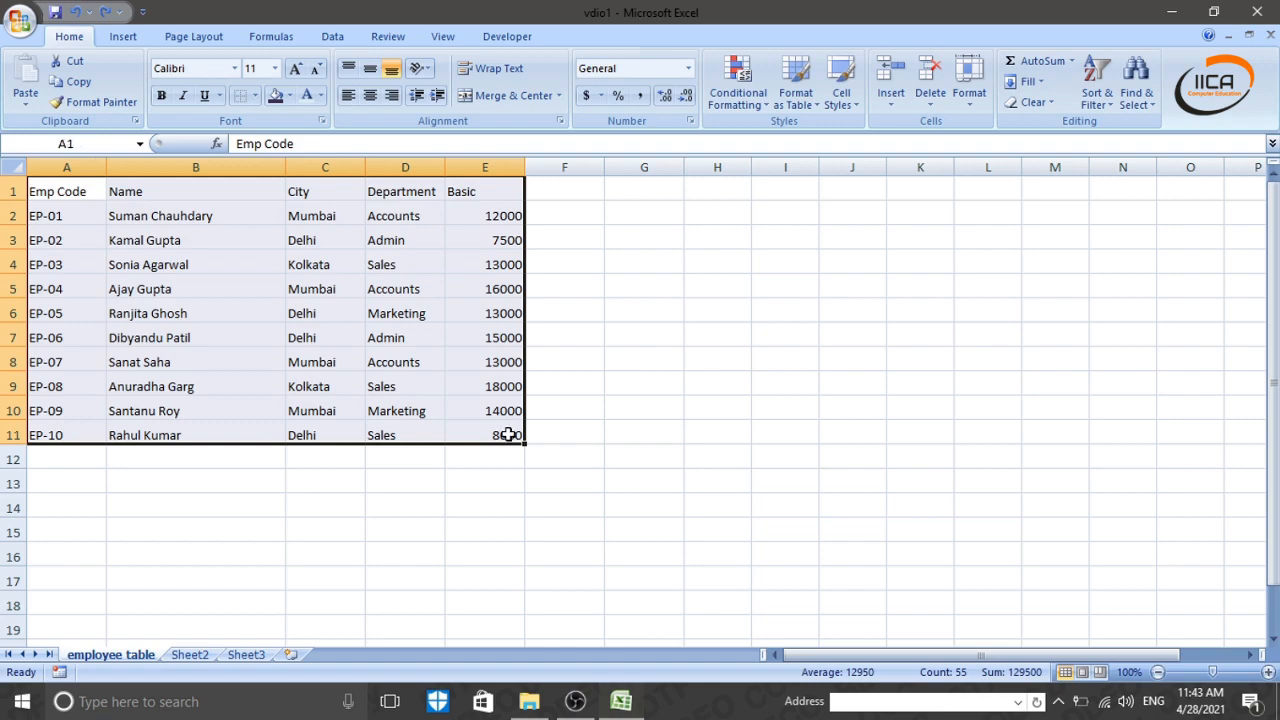
click(256, 97)
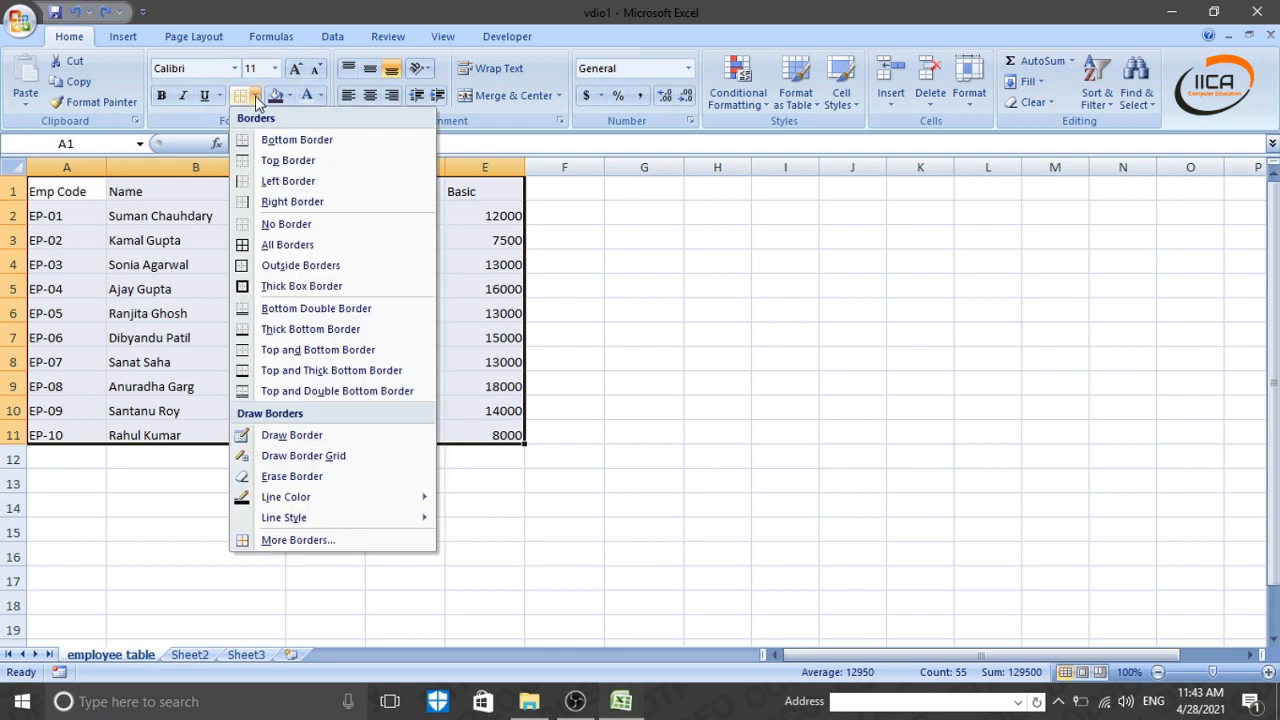
click(273, 245)
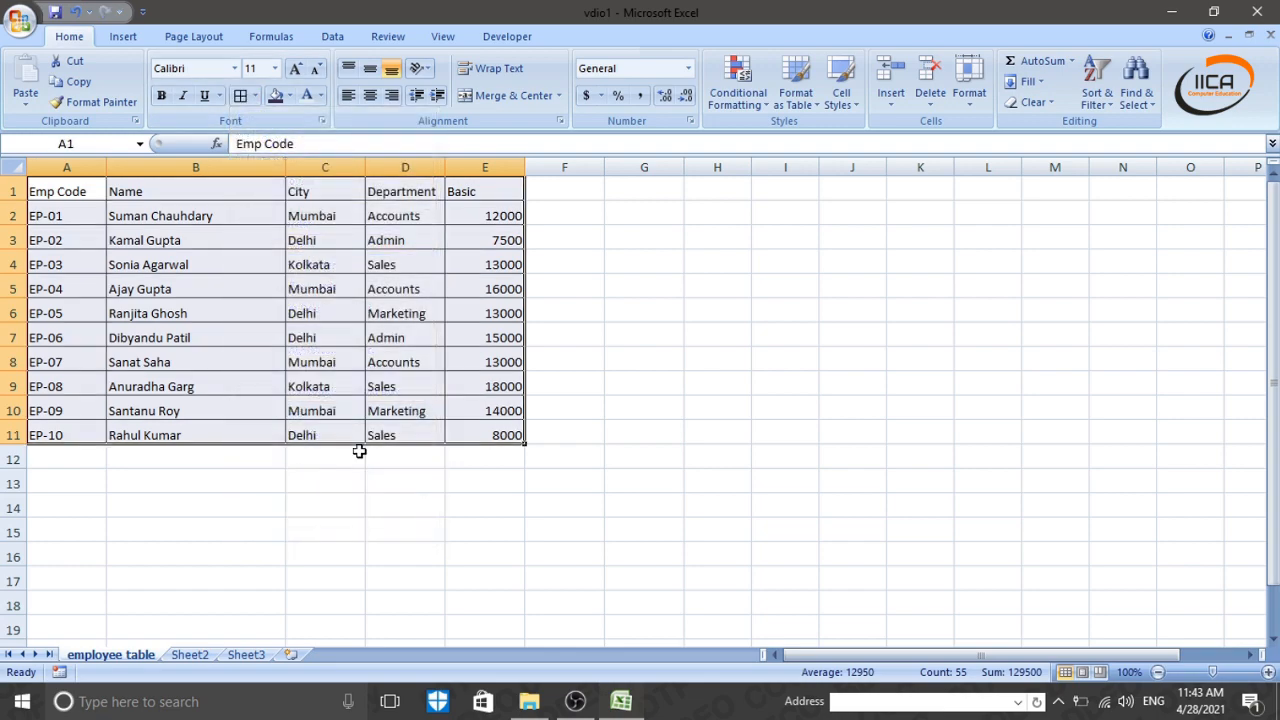
click(610, 508)
click(424, 504)
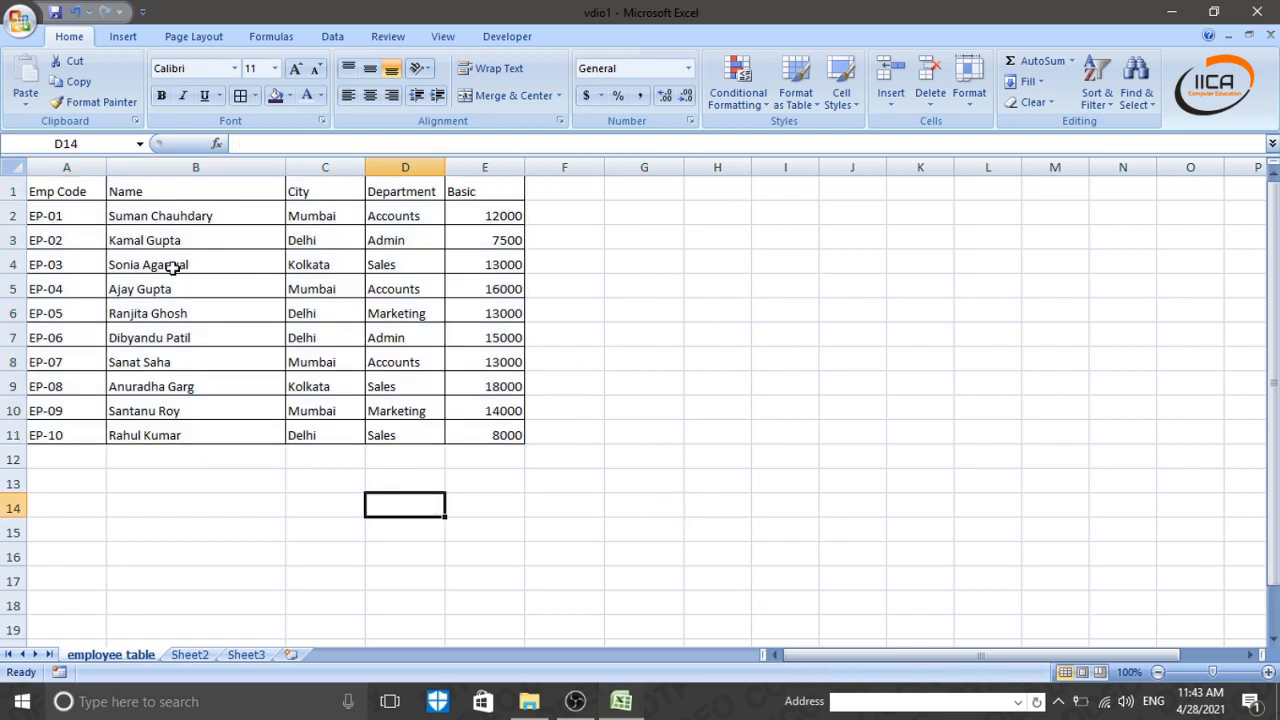
- Remove the borders from the employee table in A1 to E11 with No Border
drag(73, 191, 502, 436)
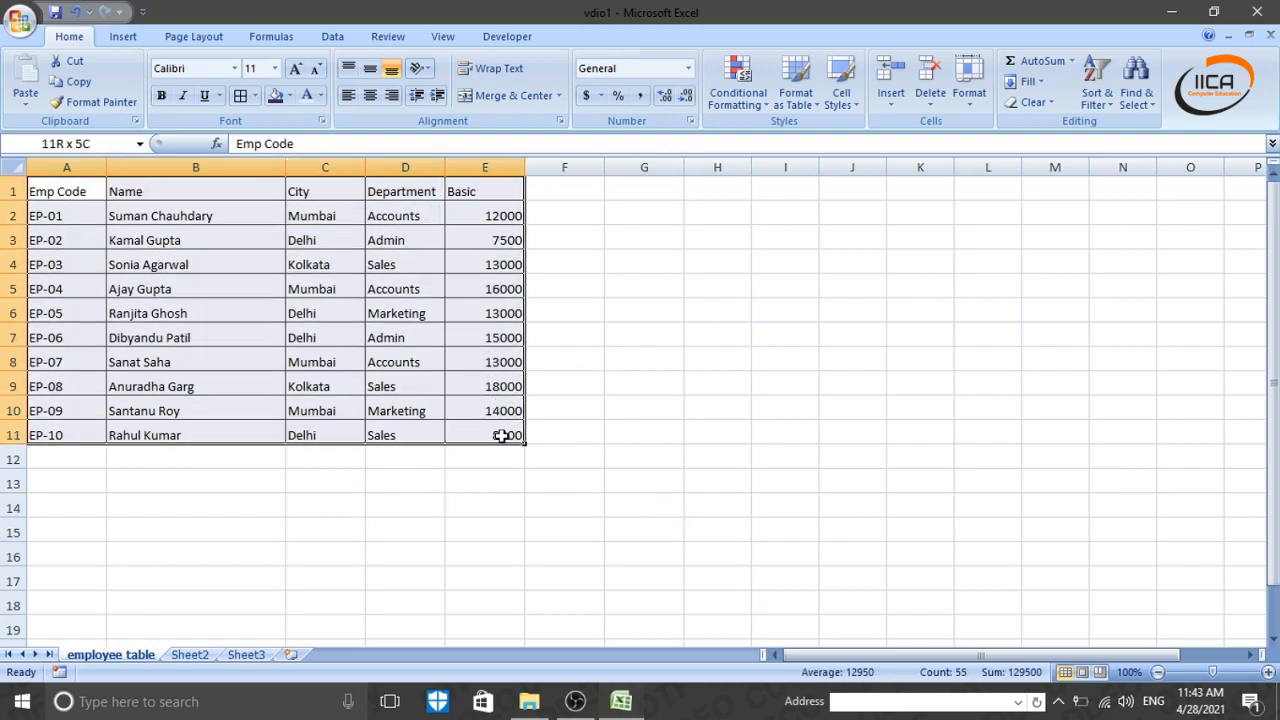
click(255, 95)
click(266, 223)
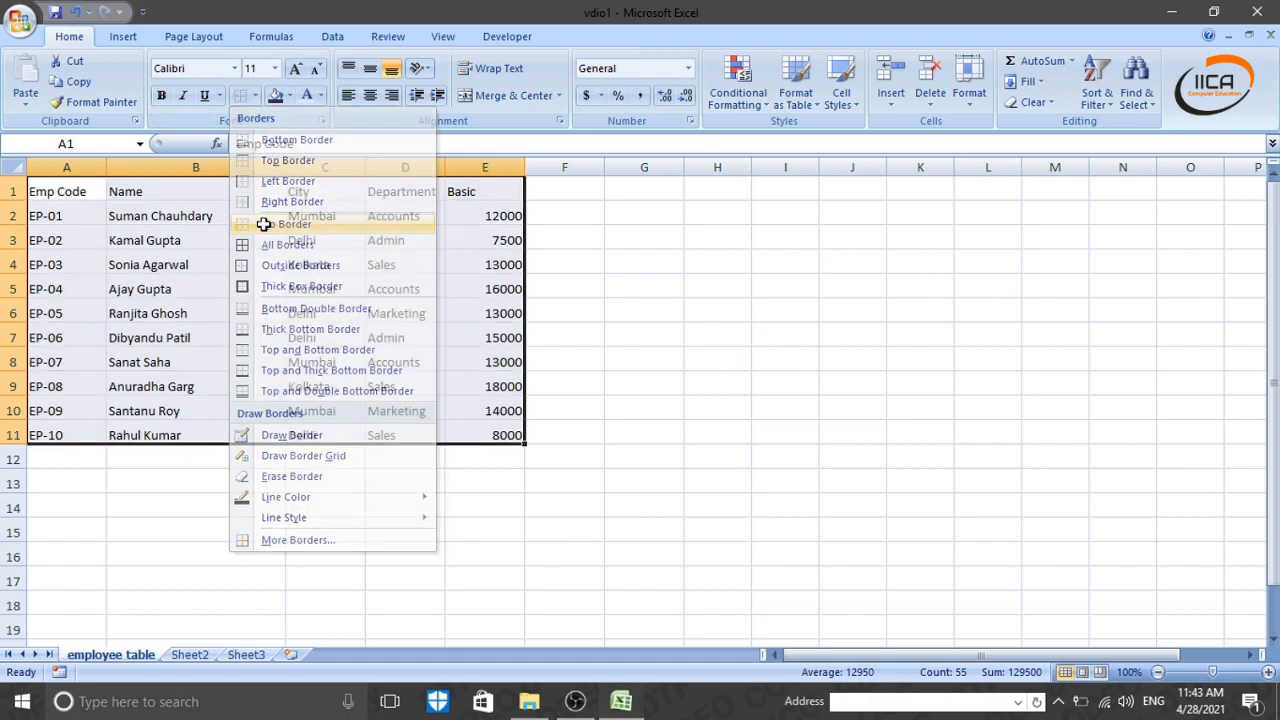
click(628, 338)
click(643, 427)
- Apply only a Bottom Border to the employee table range A1 to E11
drag(95, 190, 496, 440)
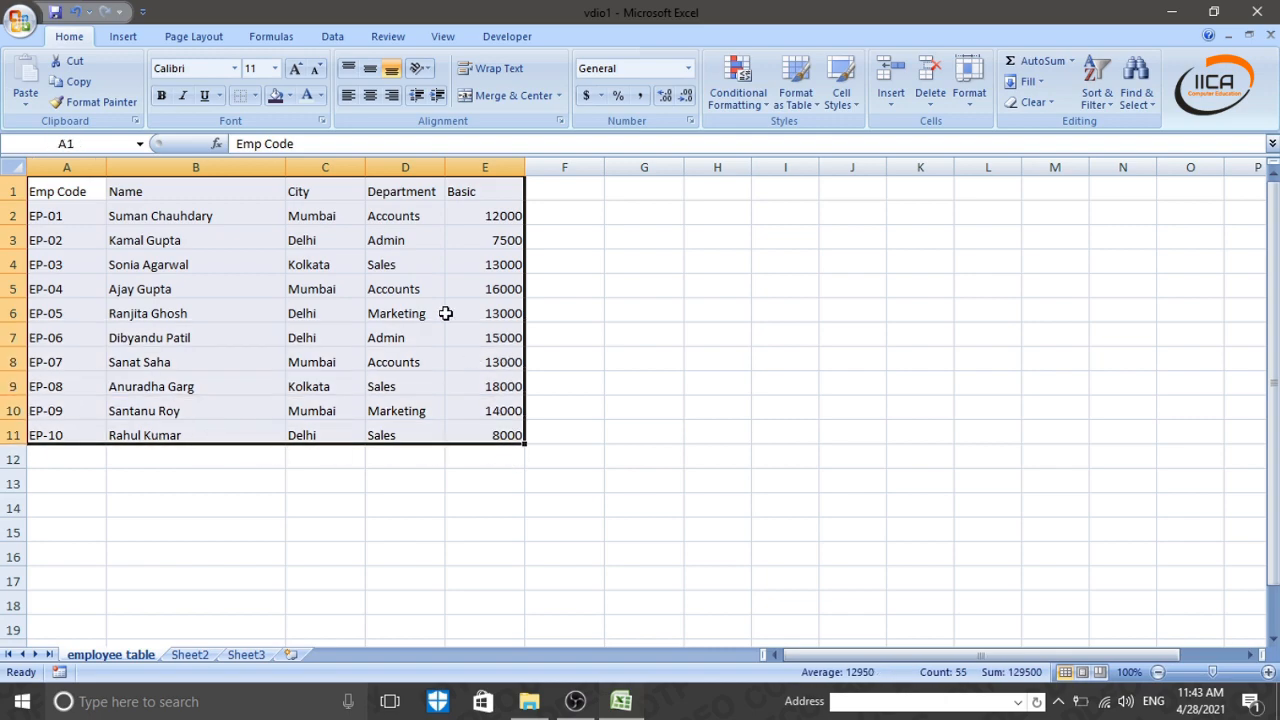
click(256, 96)
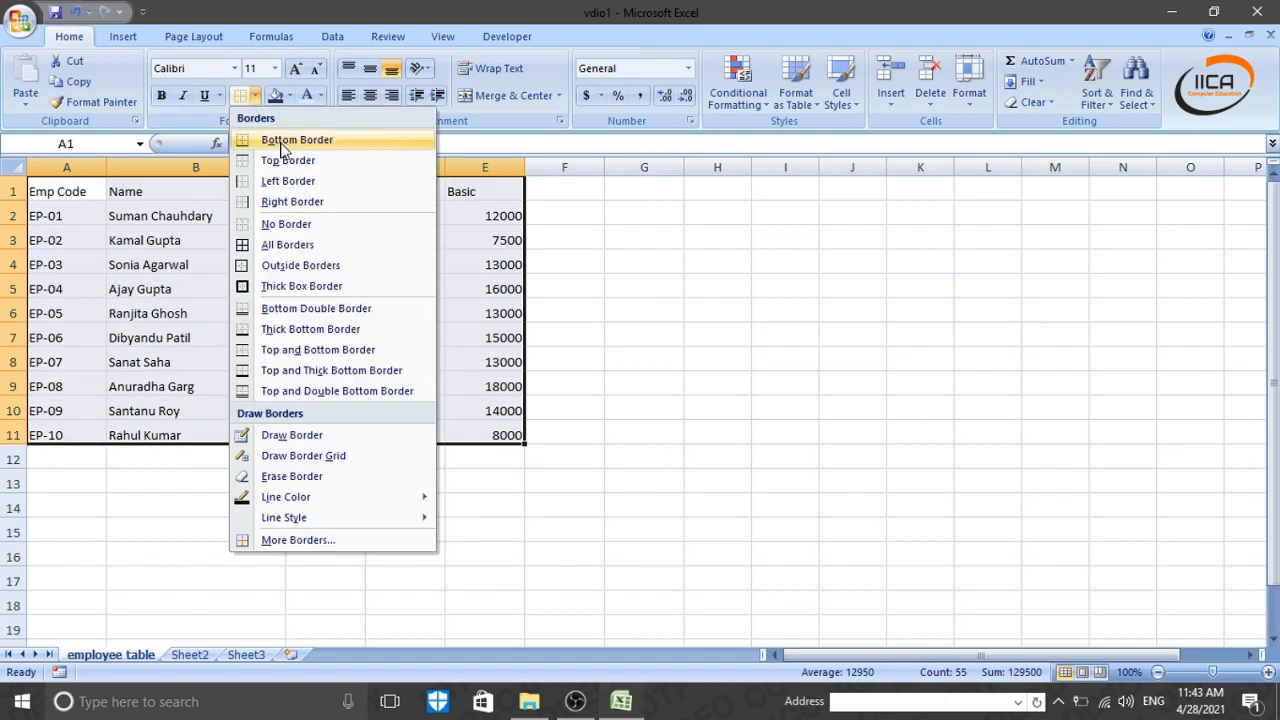
click(335, 142)
click(697, 433)
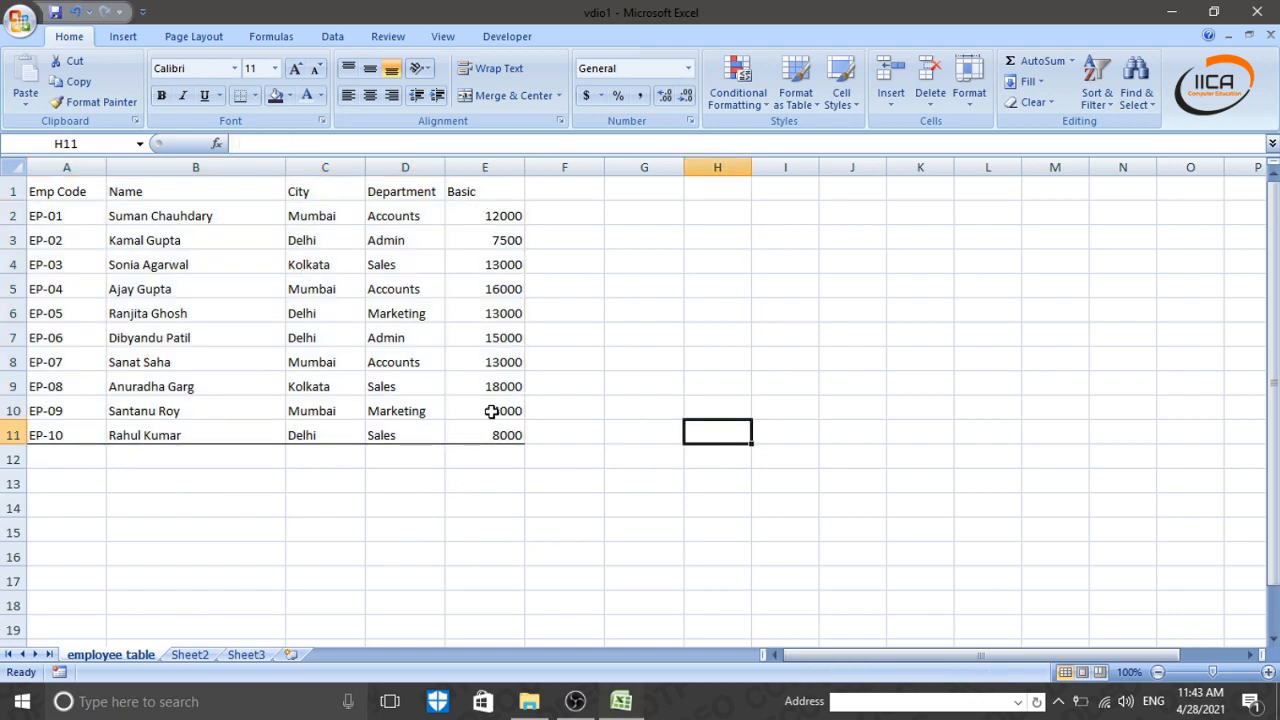
- Clear the borders of the employee table A1 to E11 and apply a Right Border to it instead
drag(75, 191, 468, 421)
click(255, 95)
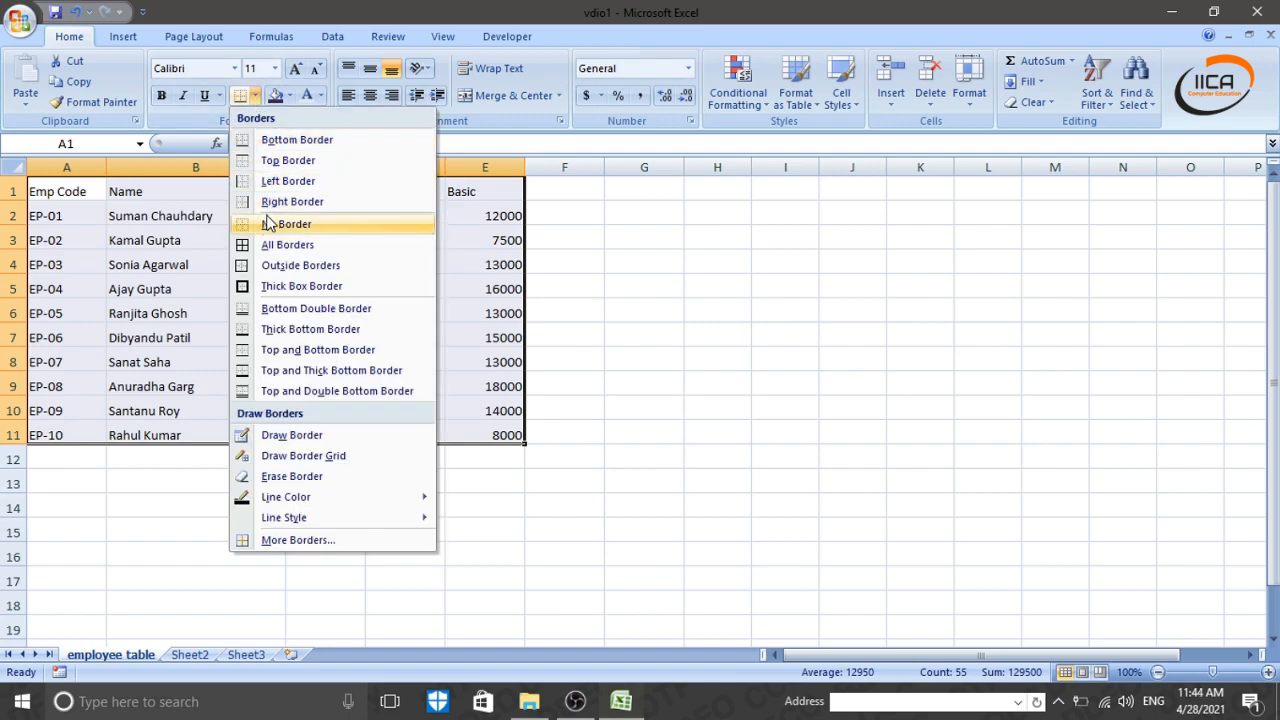
click(270, 226)
click(255, 95)
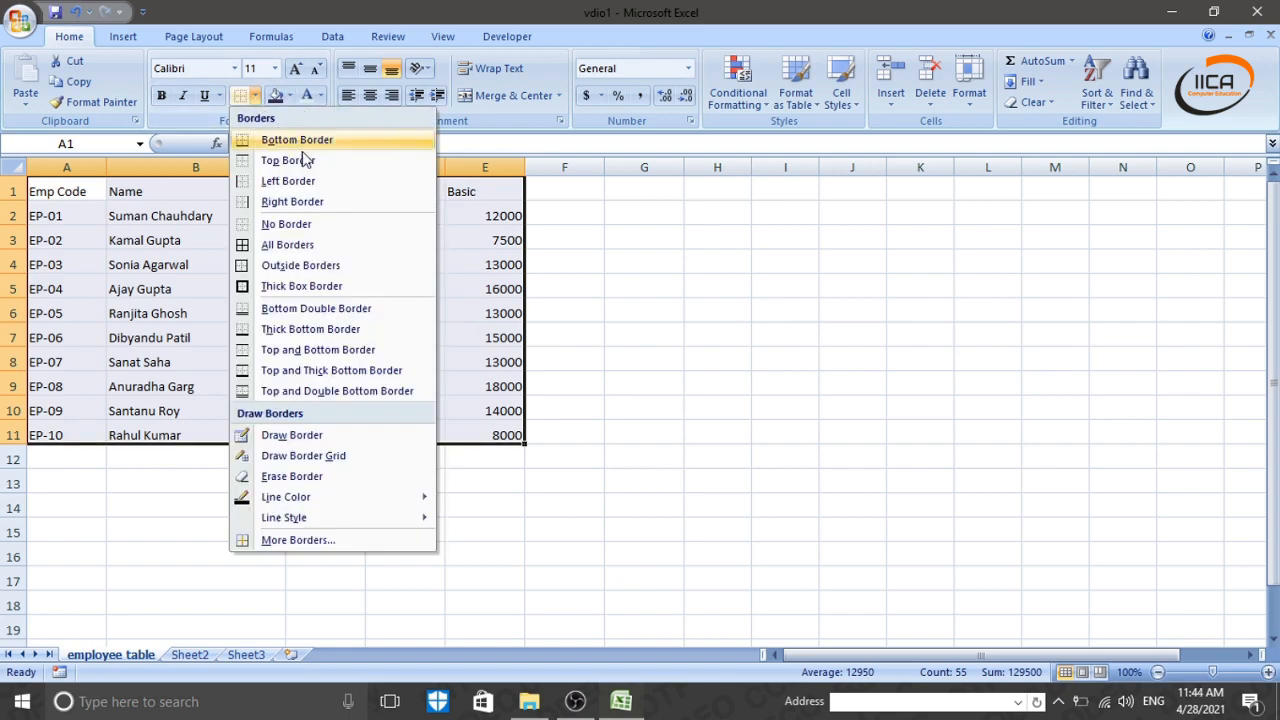
click(306, 201)
click(640, 329)
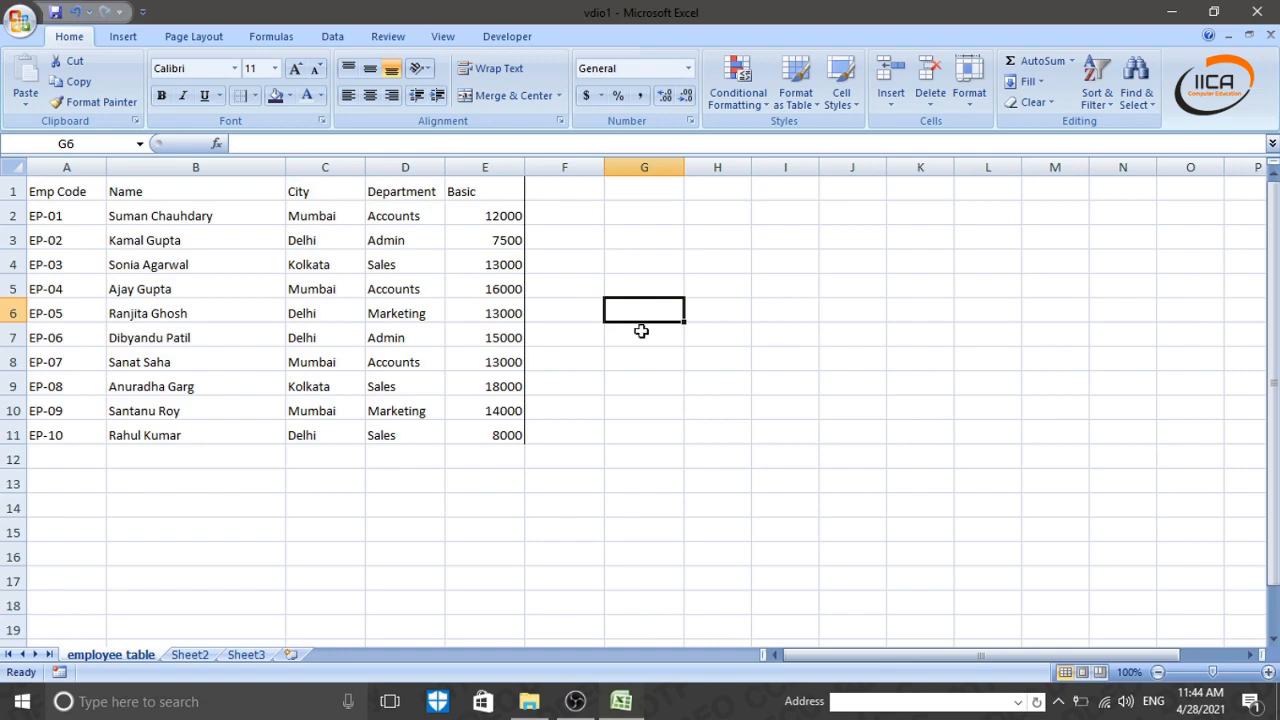
click(624, 450)
click(560, 362)
click(340, 362)
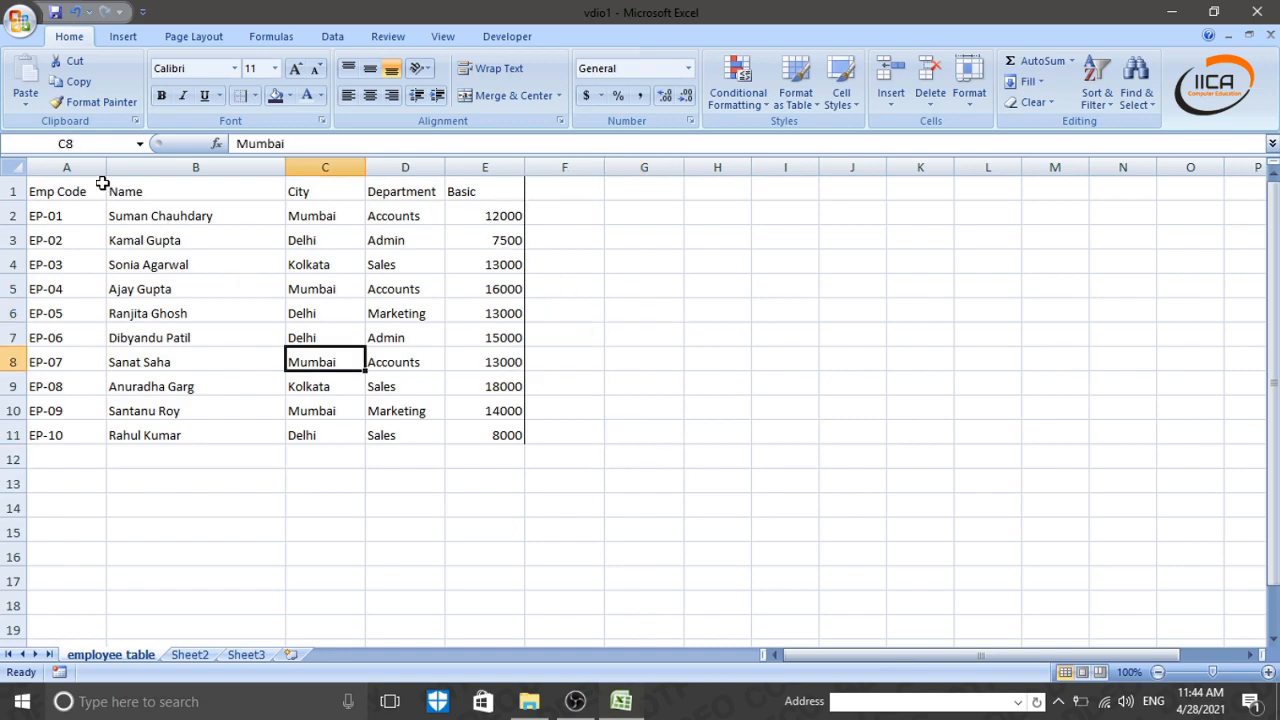
- Put borders around every cell of the employee table A1 to E11 using All Borders
drag(90, 190, 508, 425)
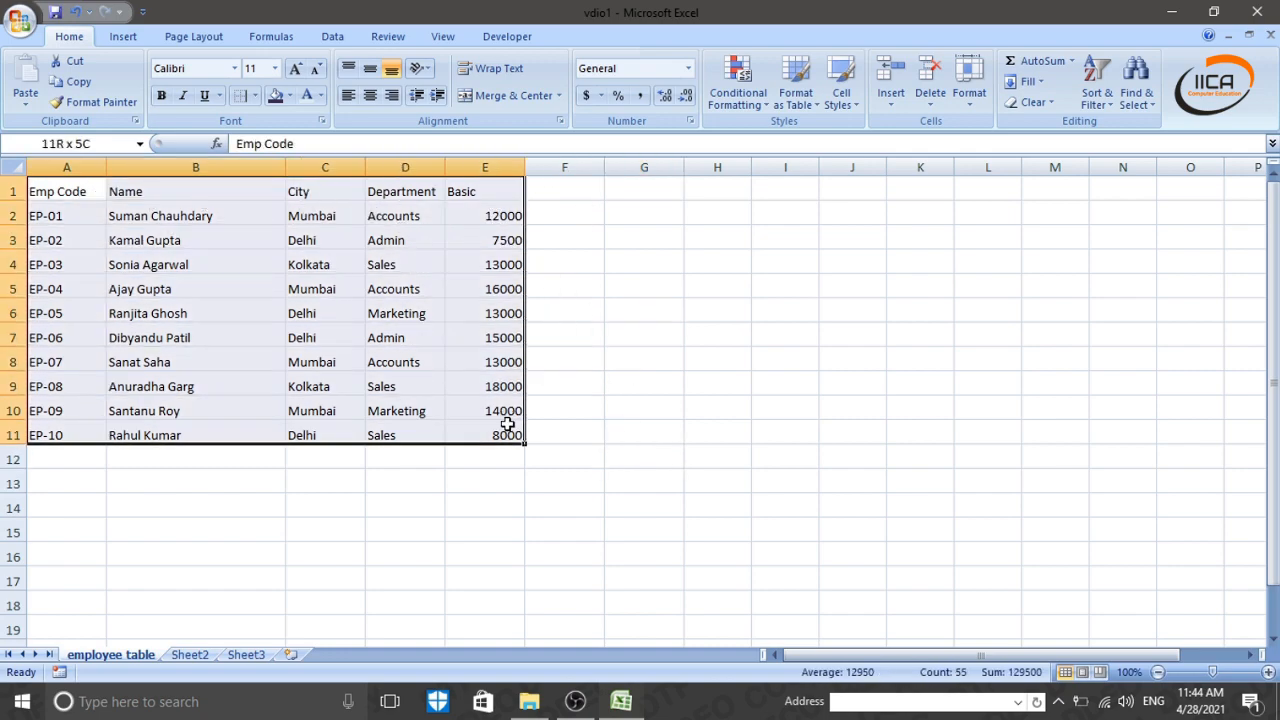
click(255, 95)
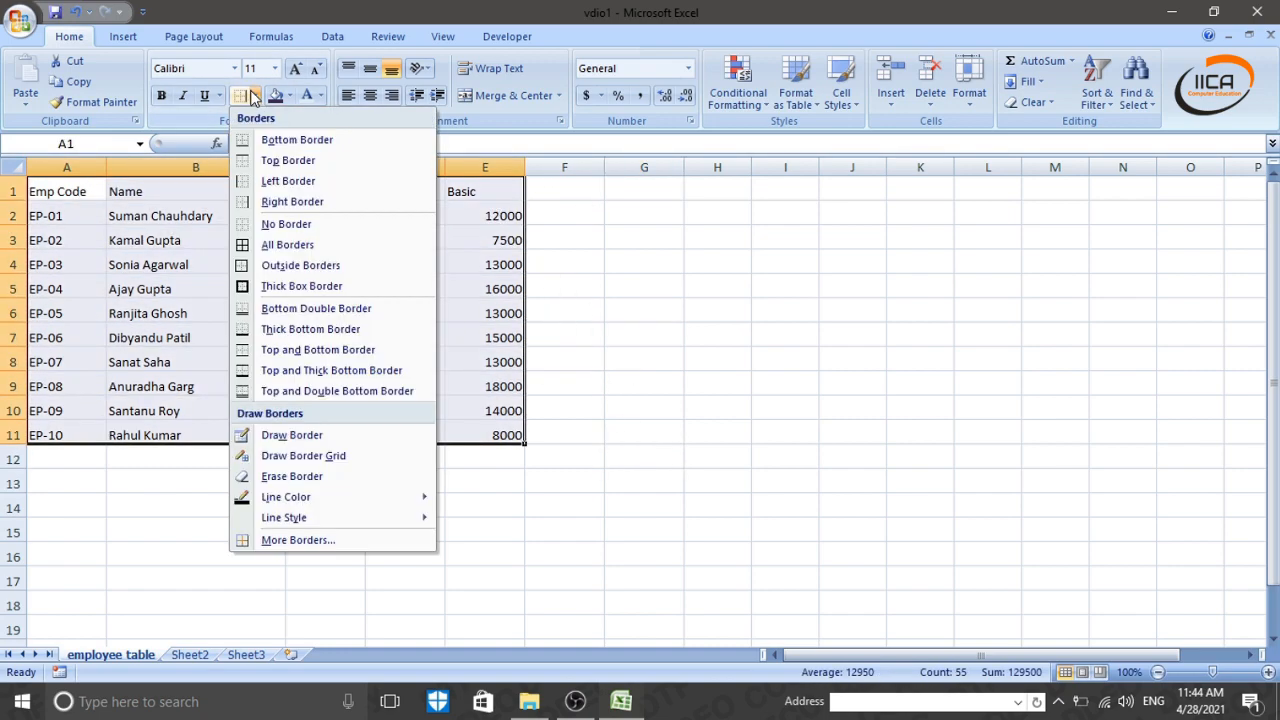
click(279, 252)
click(612, 290)
click(632, 431)
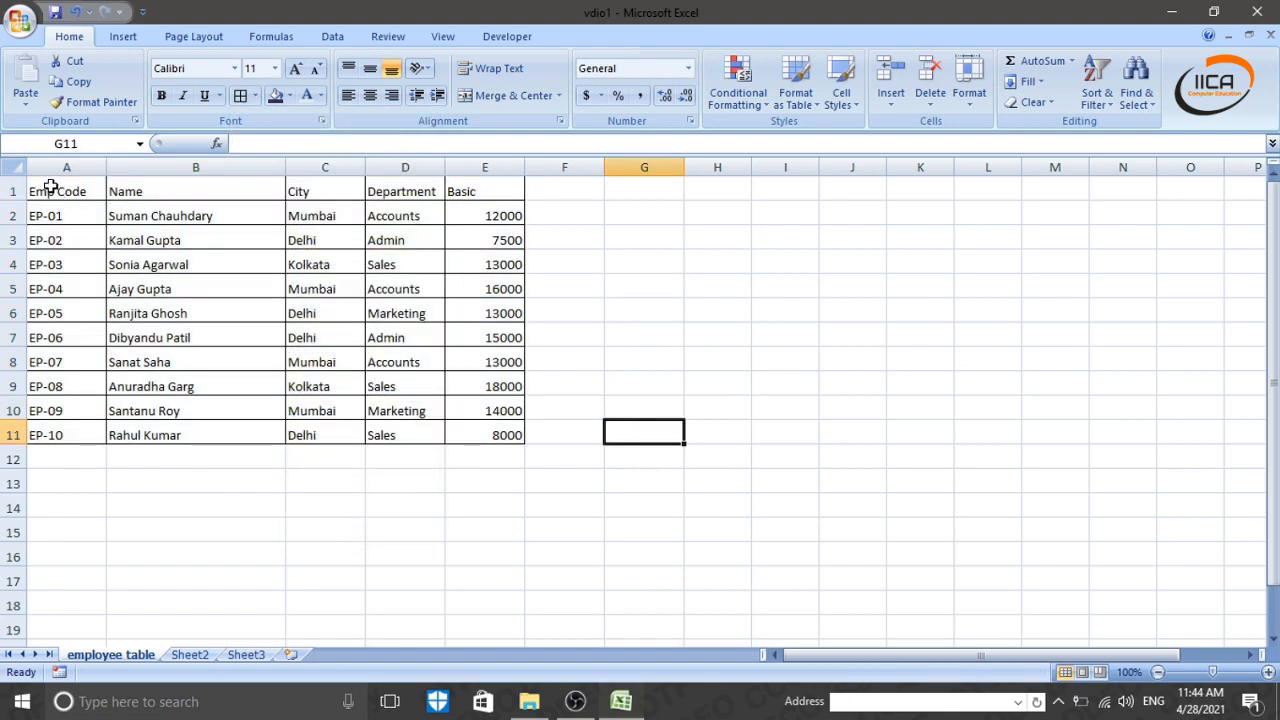
- Color the header text in A1 to E1 standard red
drag(50, 187, 478, 186)
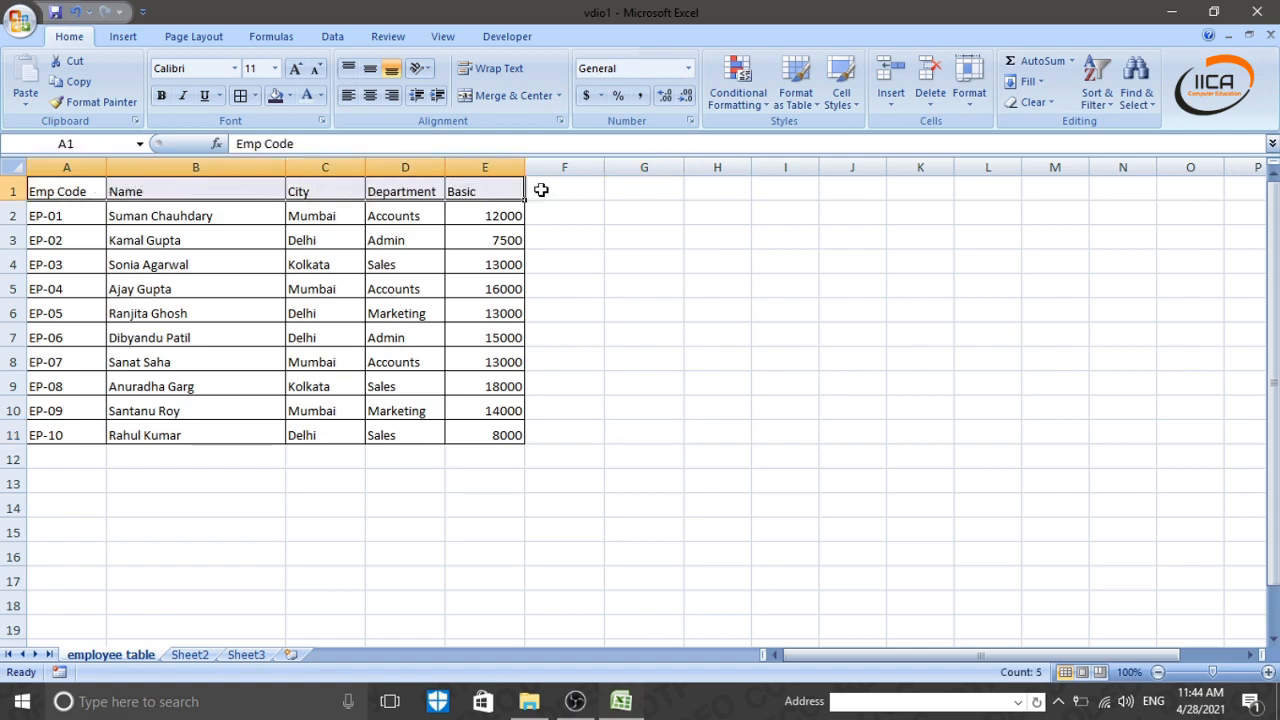
click(320, 96)
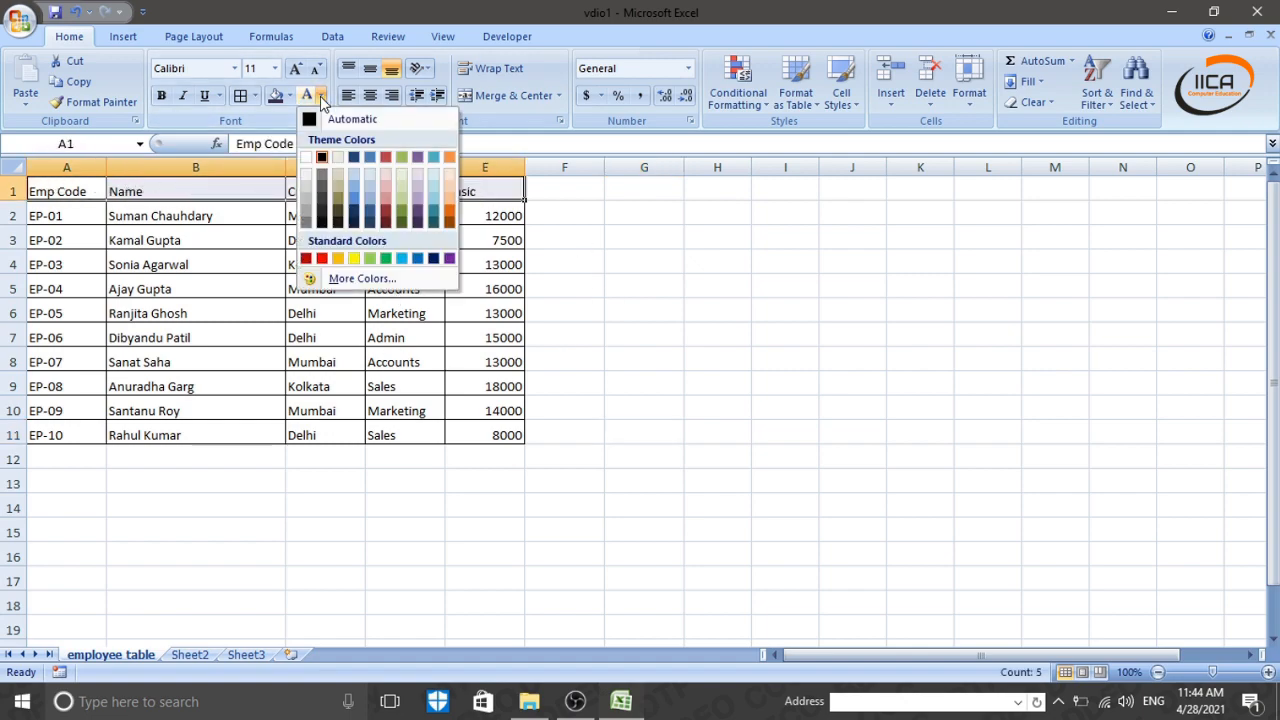
click(322, 259)
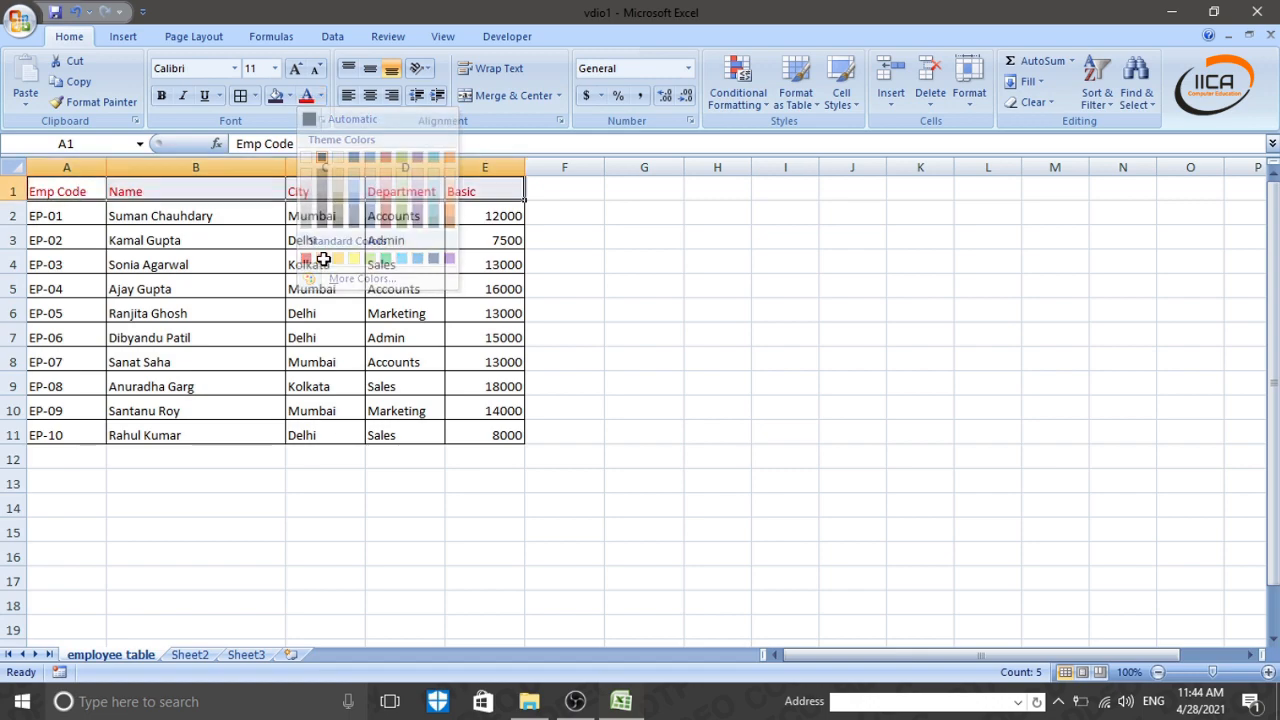
- Set the header row's font size to 20 and enlarge it one more step to 24
click(274, 68)
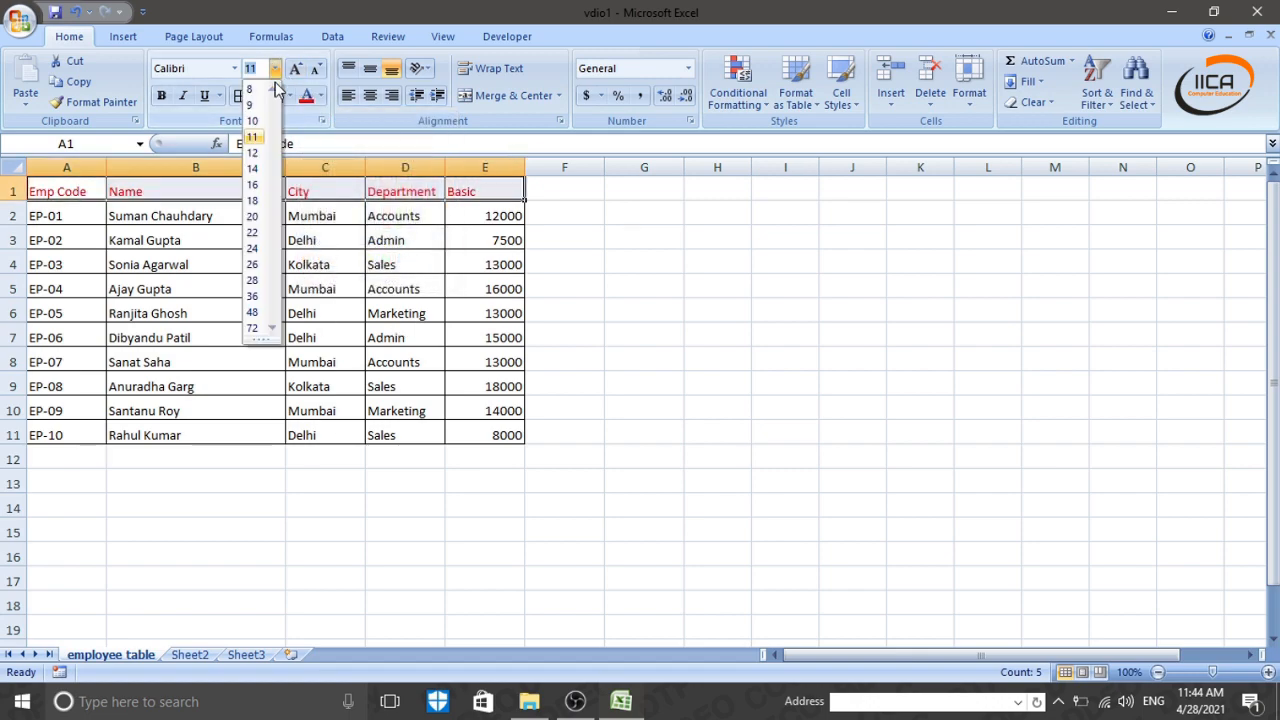
click(252, 216)
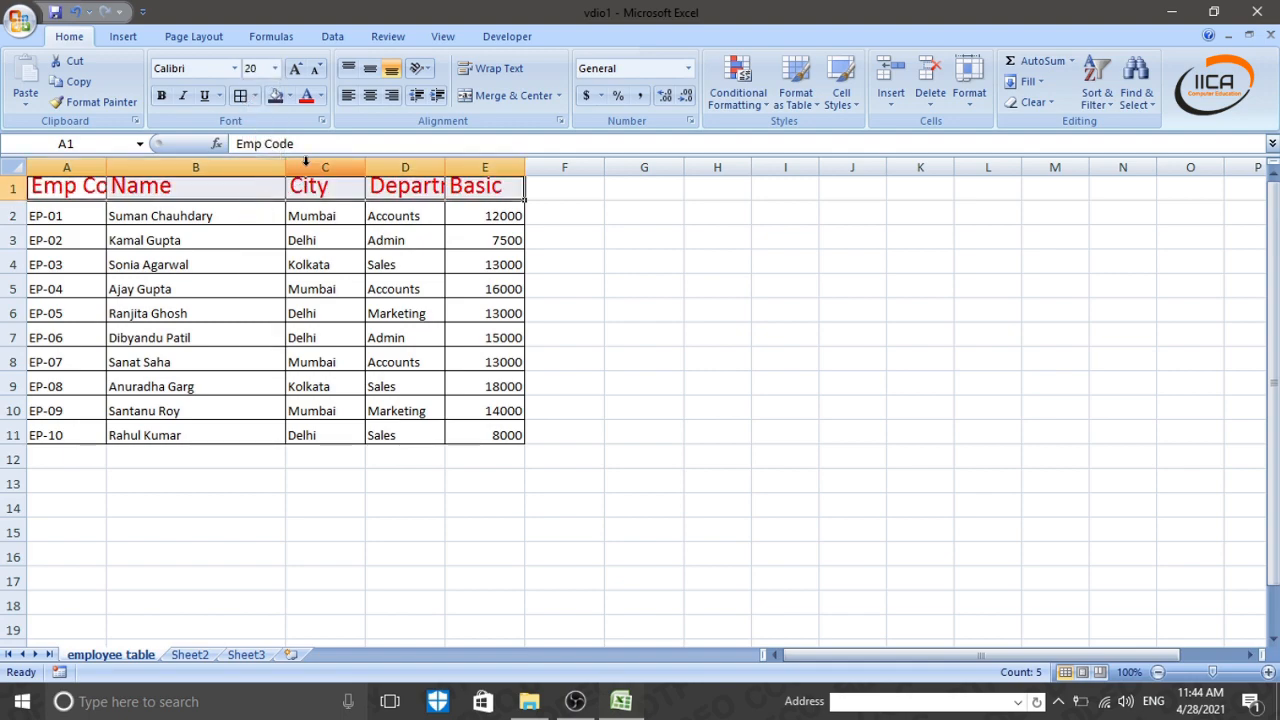
click(297, 70)
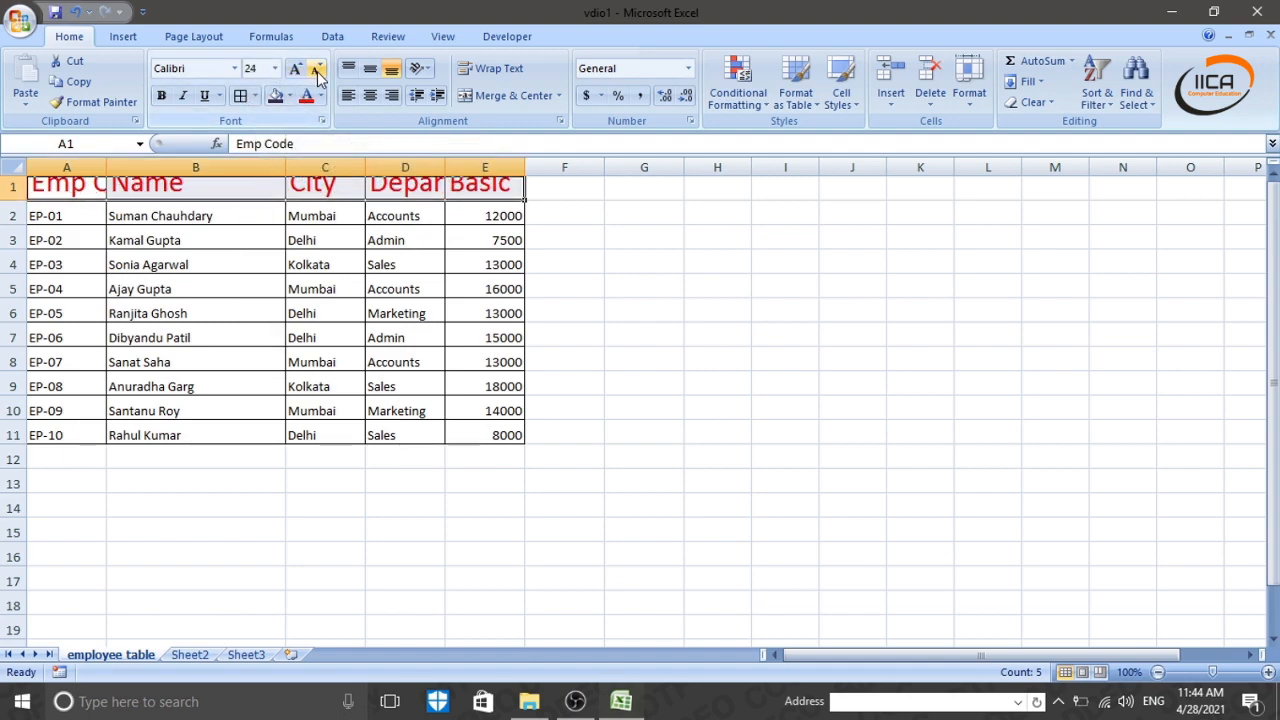
- Shrink the header text in A1 to E1 step by step and settle on font size 12
click(317, 72)
click(317, 72)
click(317, 72)
click(317, 72)
click(318, 73)
click(318, 73)
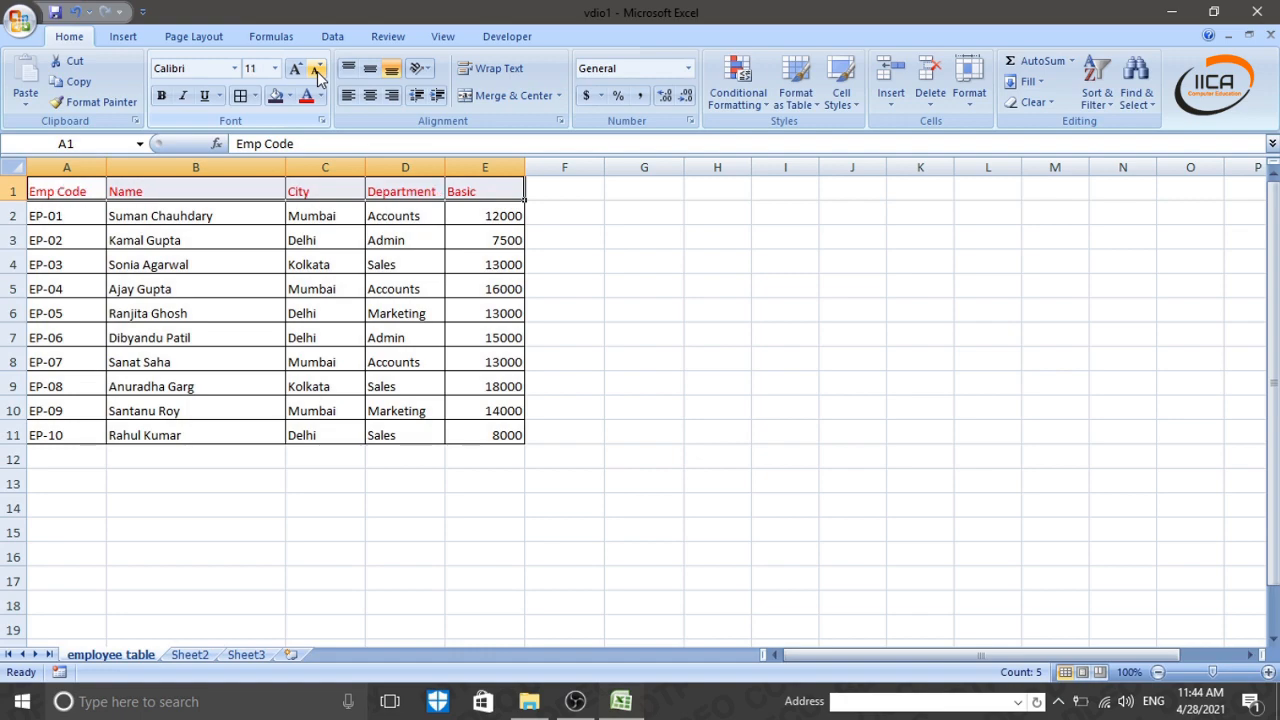
click(319, 74)
click(297, 72)
click(297, 71)
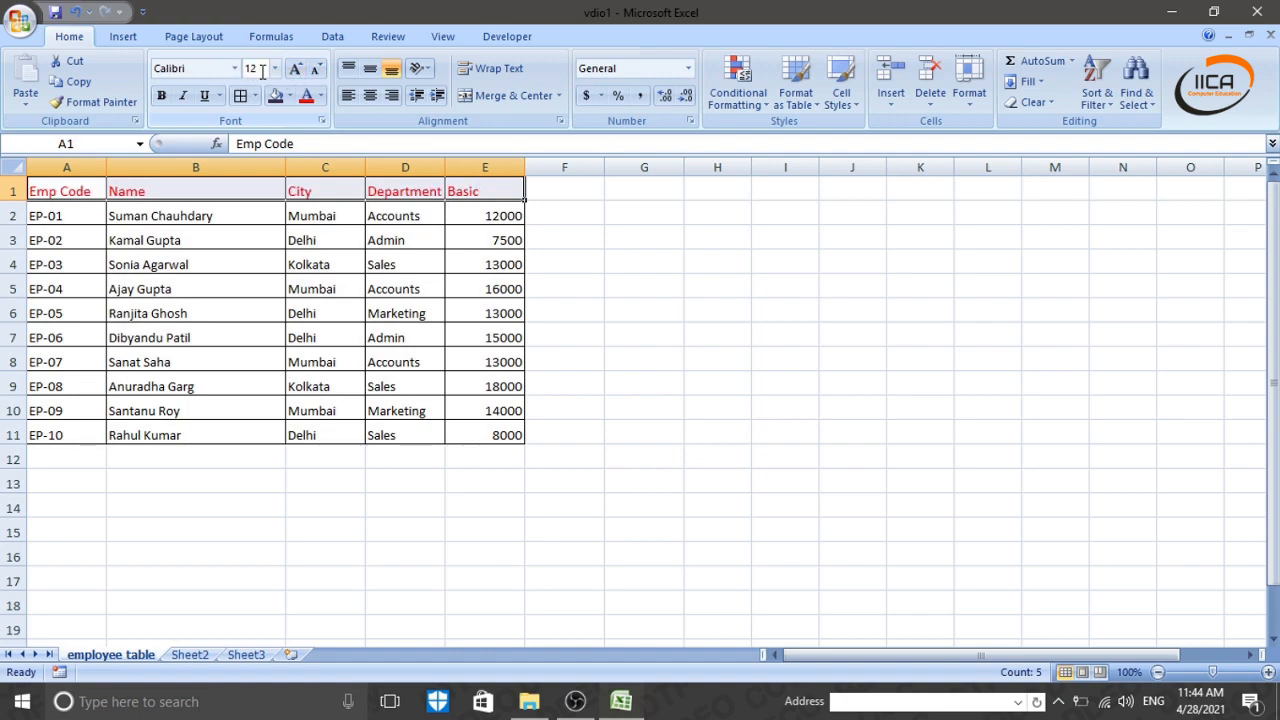
- Change the header row's font to Britannic Bold
click(235, 69)
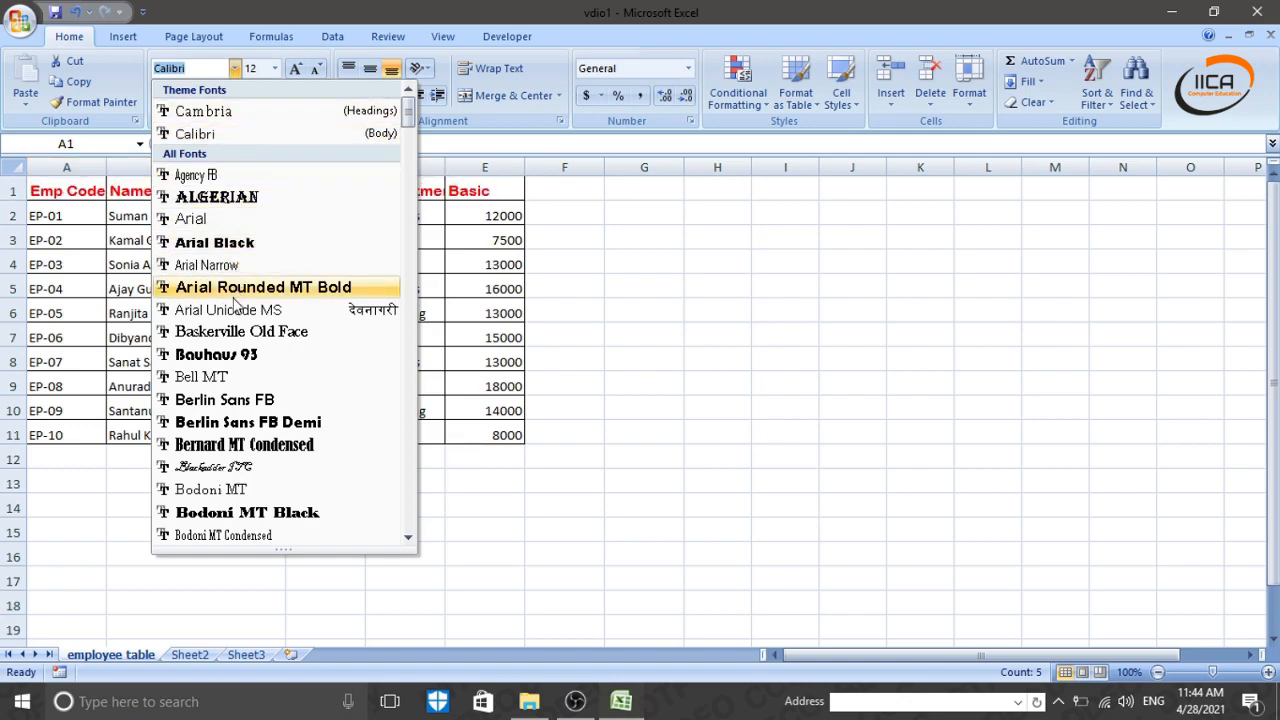
scroll(245, 400, down, 3)
scroll(245, 408, down, 1)
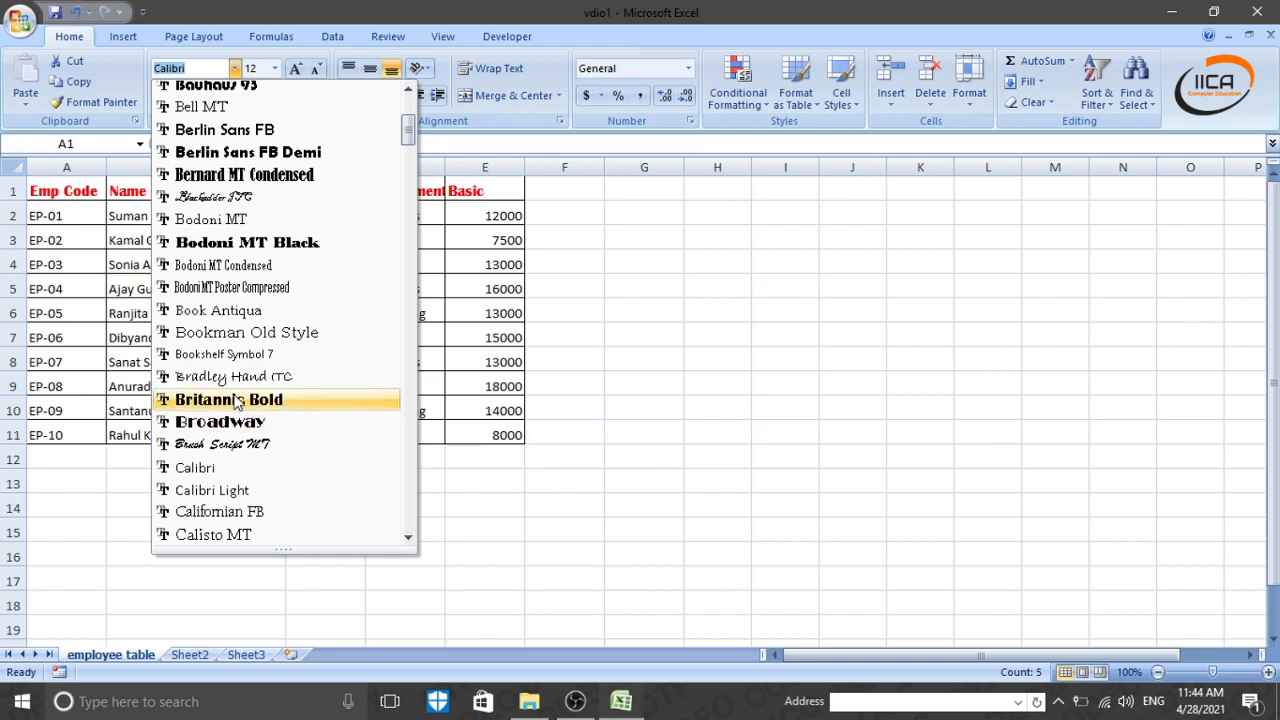
click(237, 400)
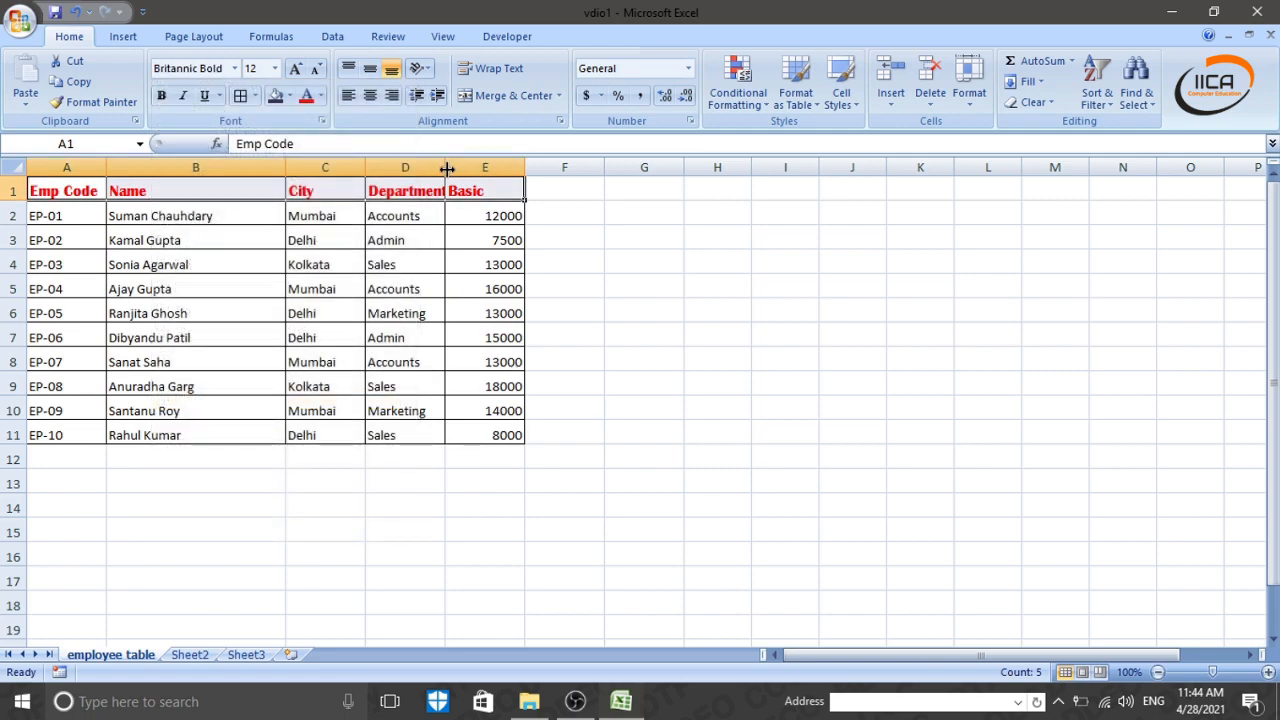
- Widen column D so the Department heading fits inside its cell
drag(447, 168, 469, 168)
click(420, 360)
click(270, 408)
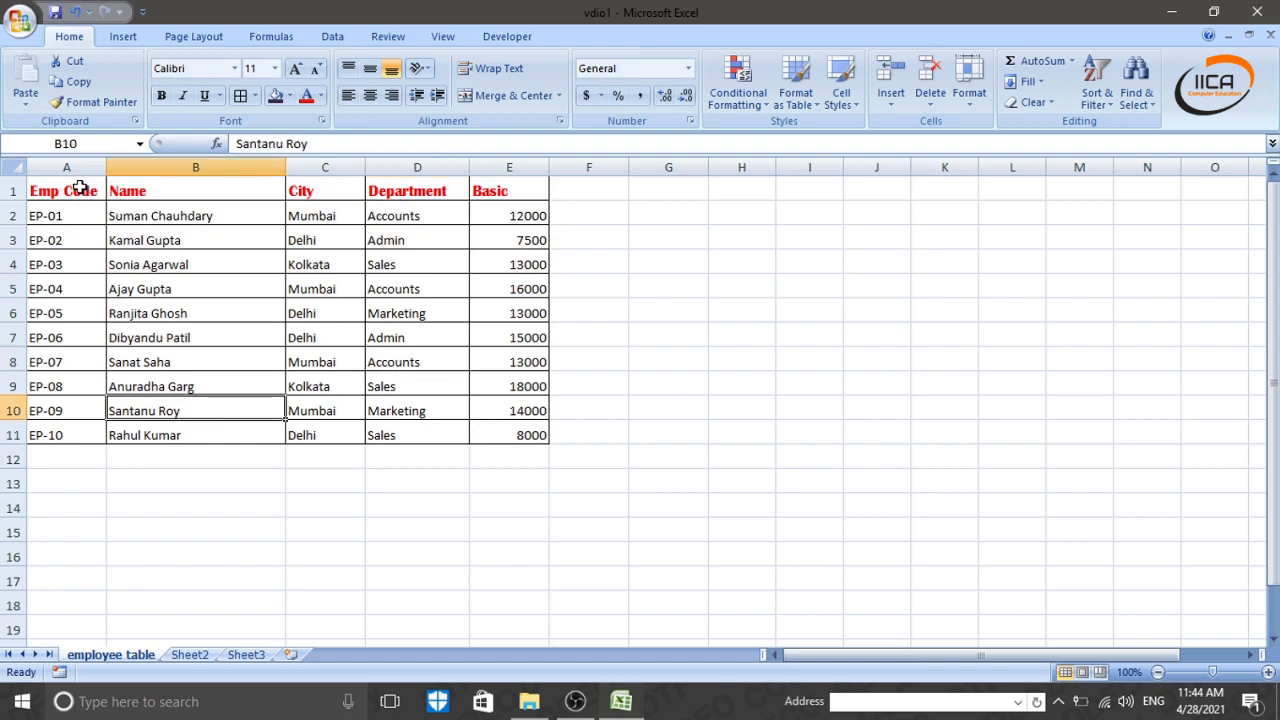
- Fill the header cells A1 to E1 with the lightest green theme color
drag(80, 188, 523, 194)
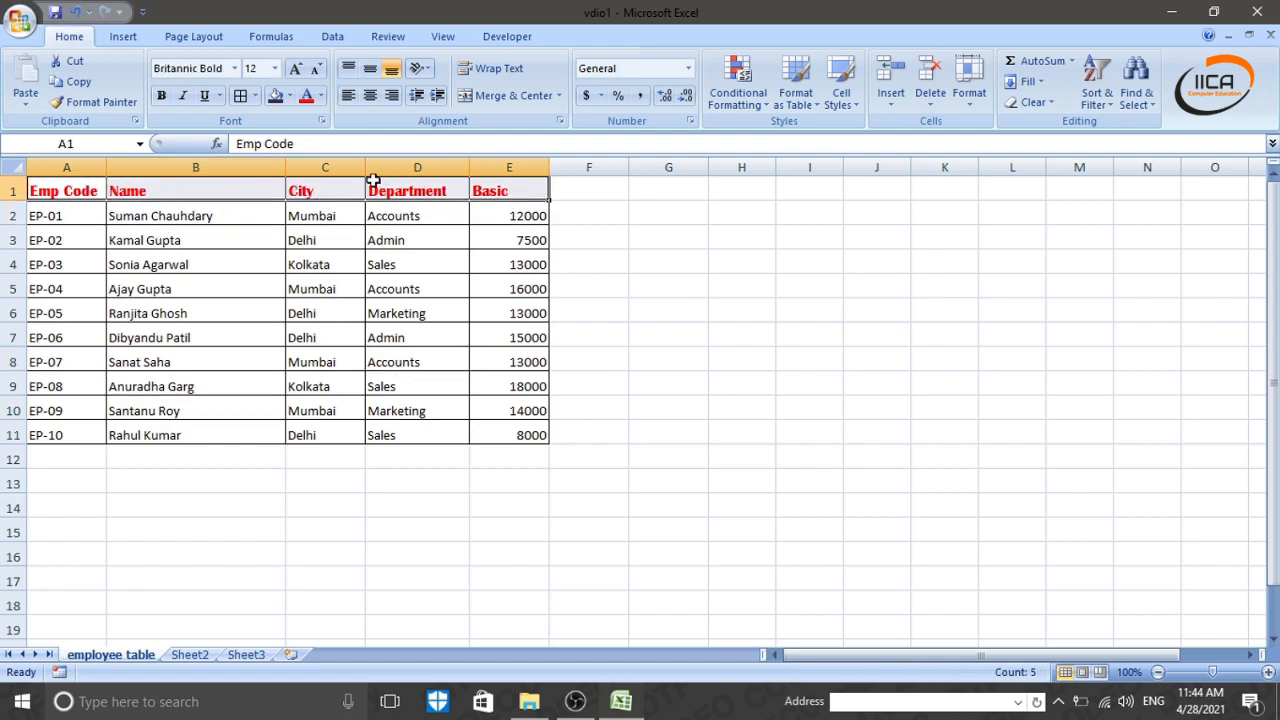
click(290, 96)
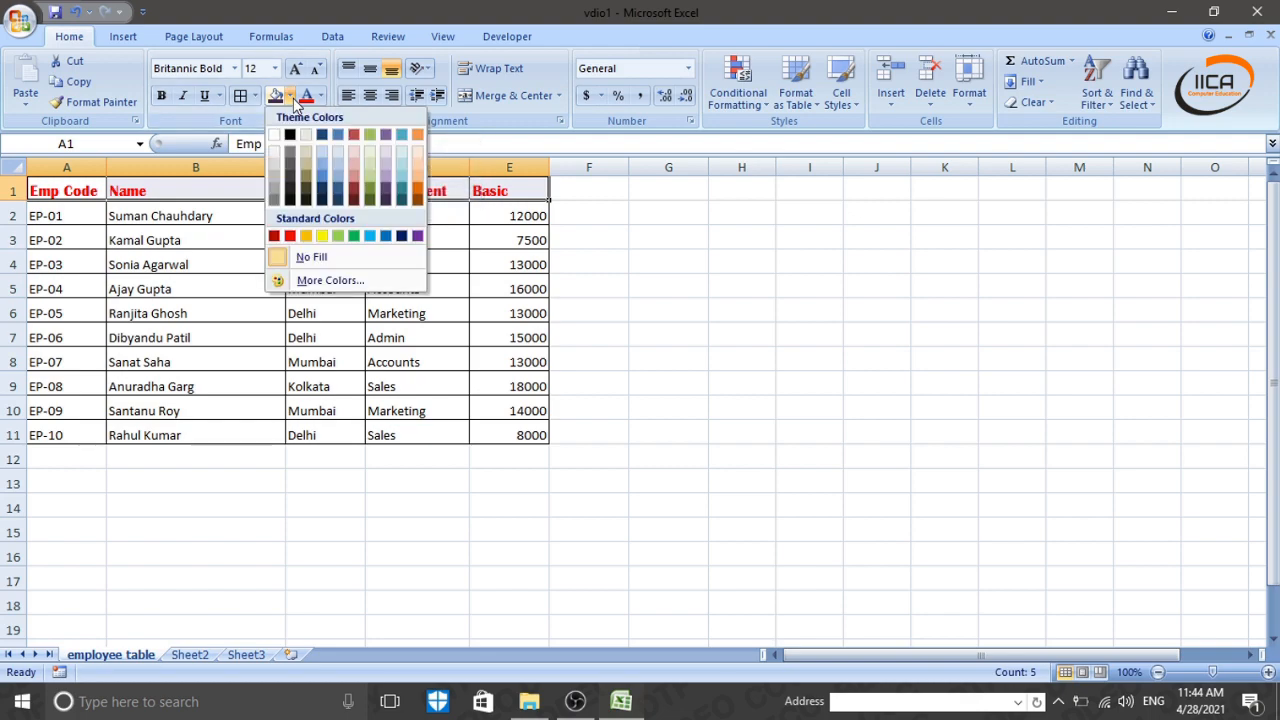
click(370, 155)
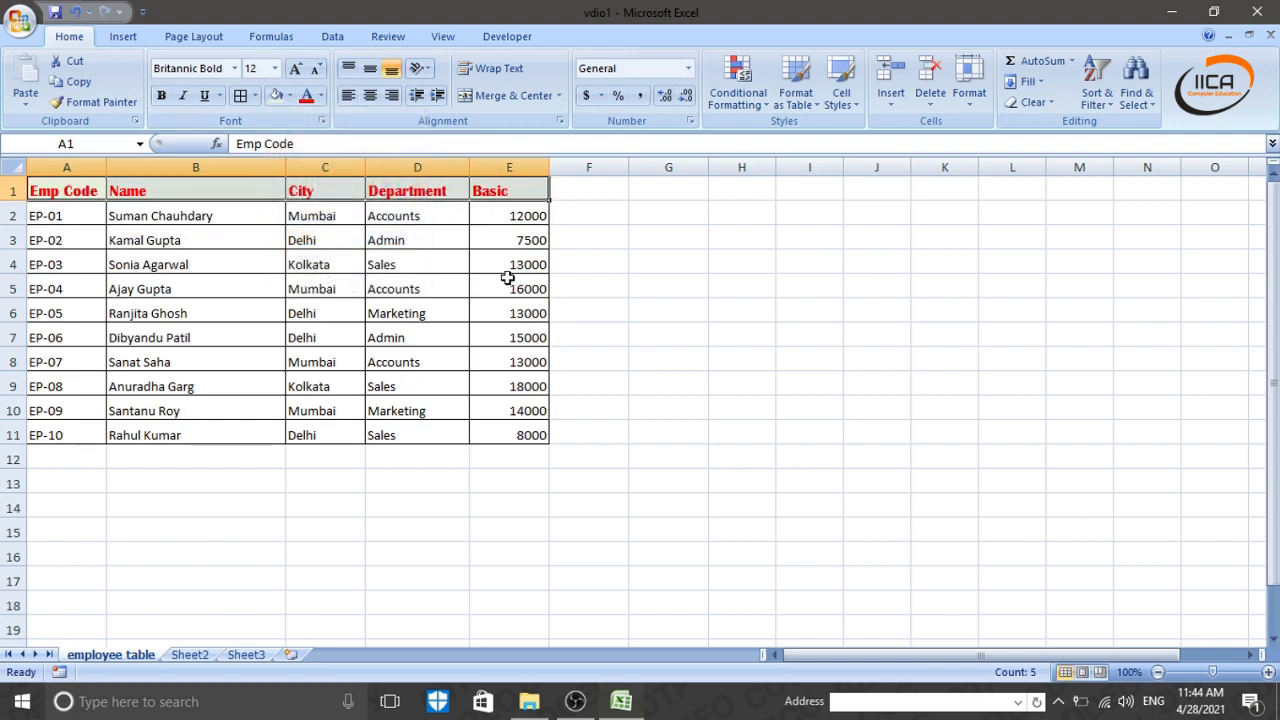
click(420, 259)
click(342, 348)
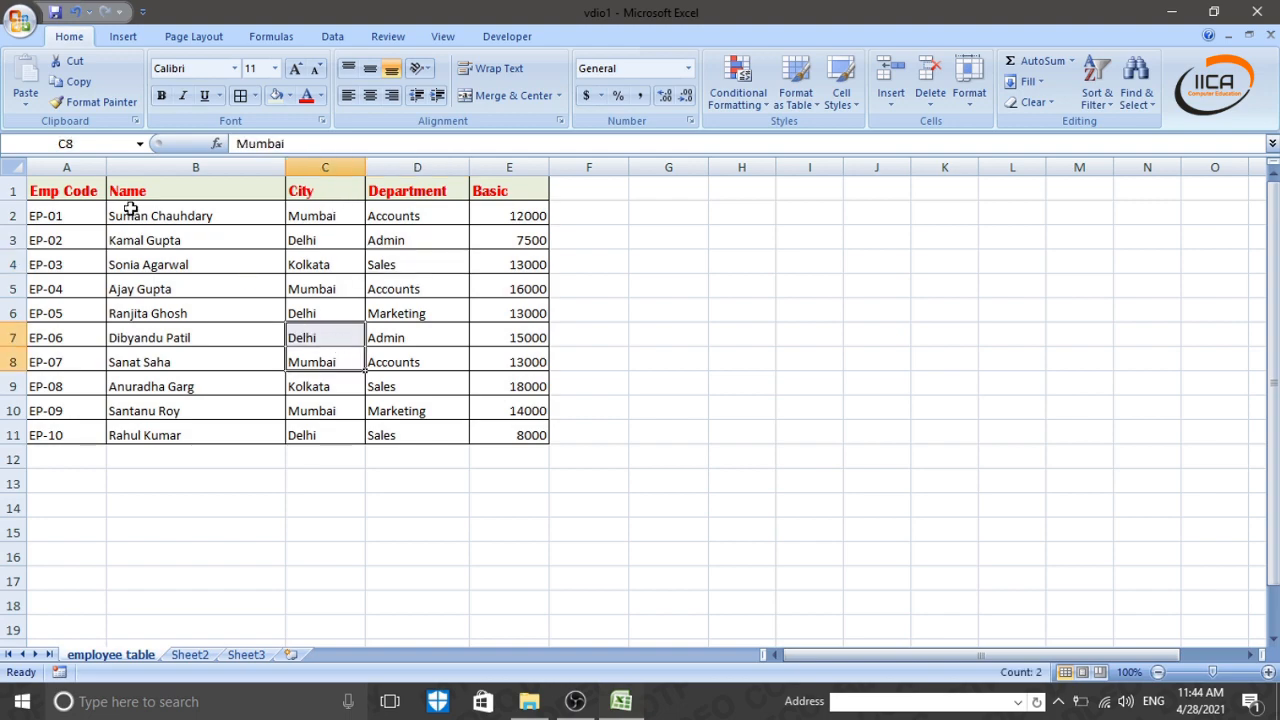
- Fill the header cells A1 to E1 with the darkest red theme color
drag(58, 195, 520, 192)
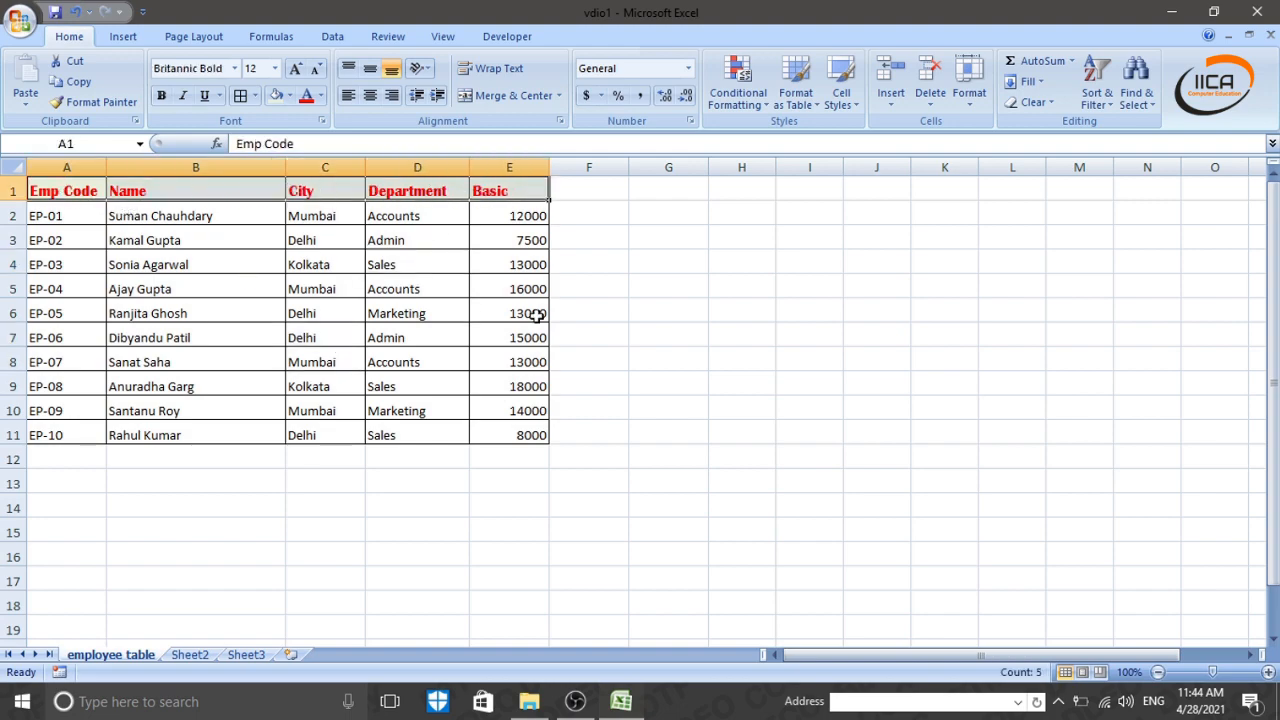
click(288, 95)
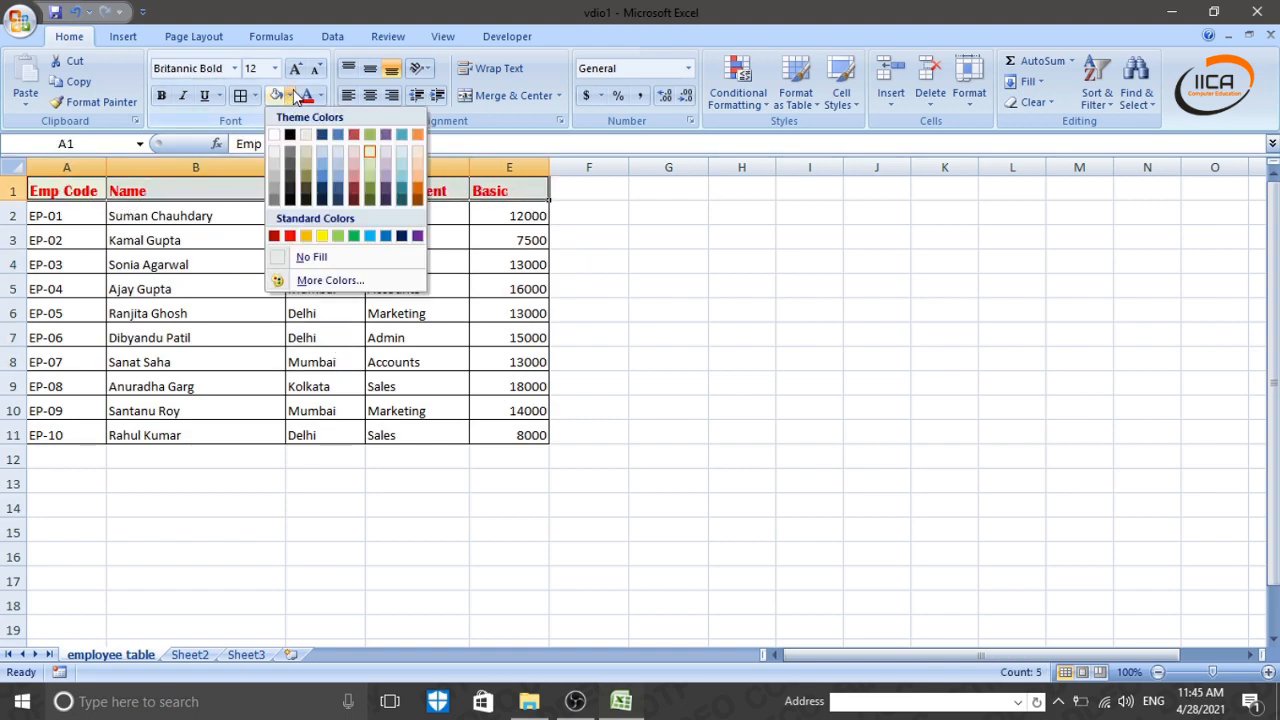
click(353, 205)
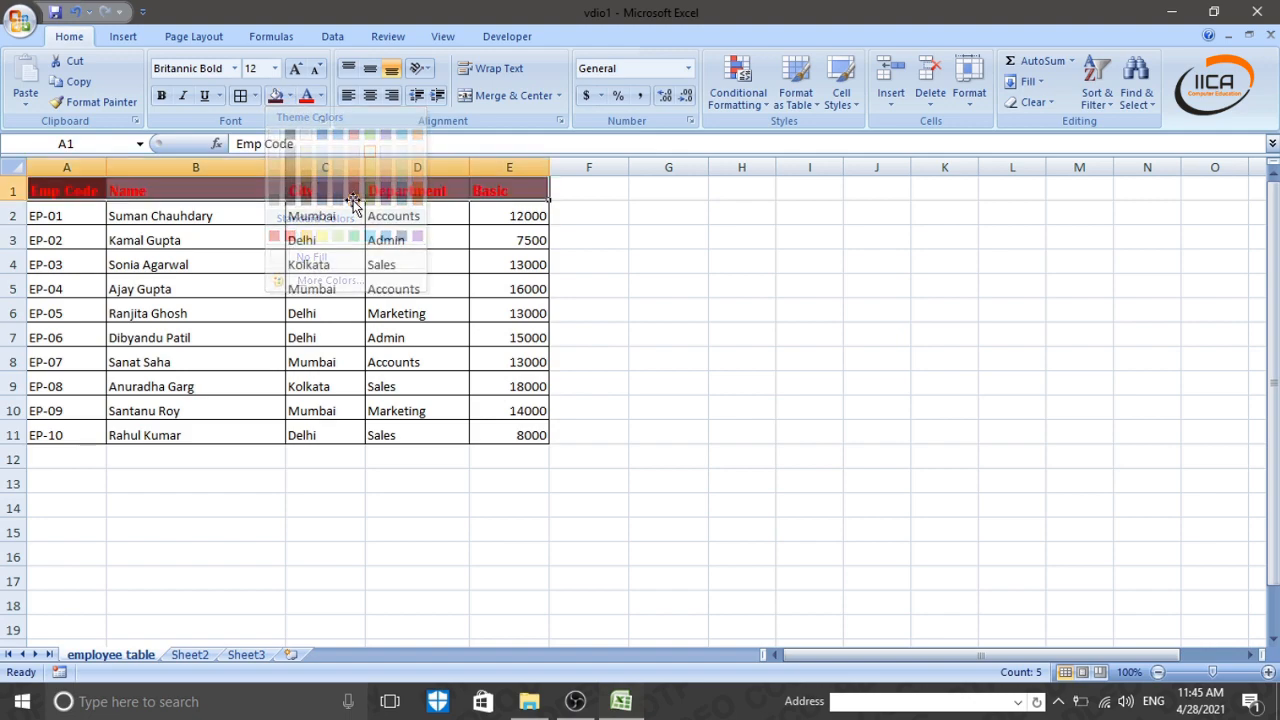
- Change the header text in A1 to E1 to a pale green theme color
click(320, 95)
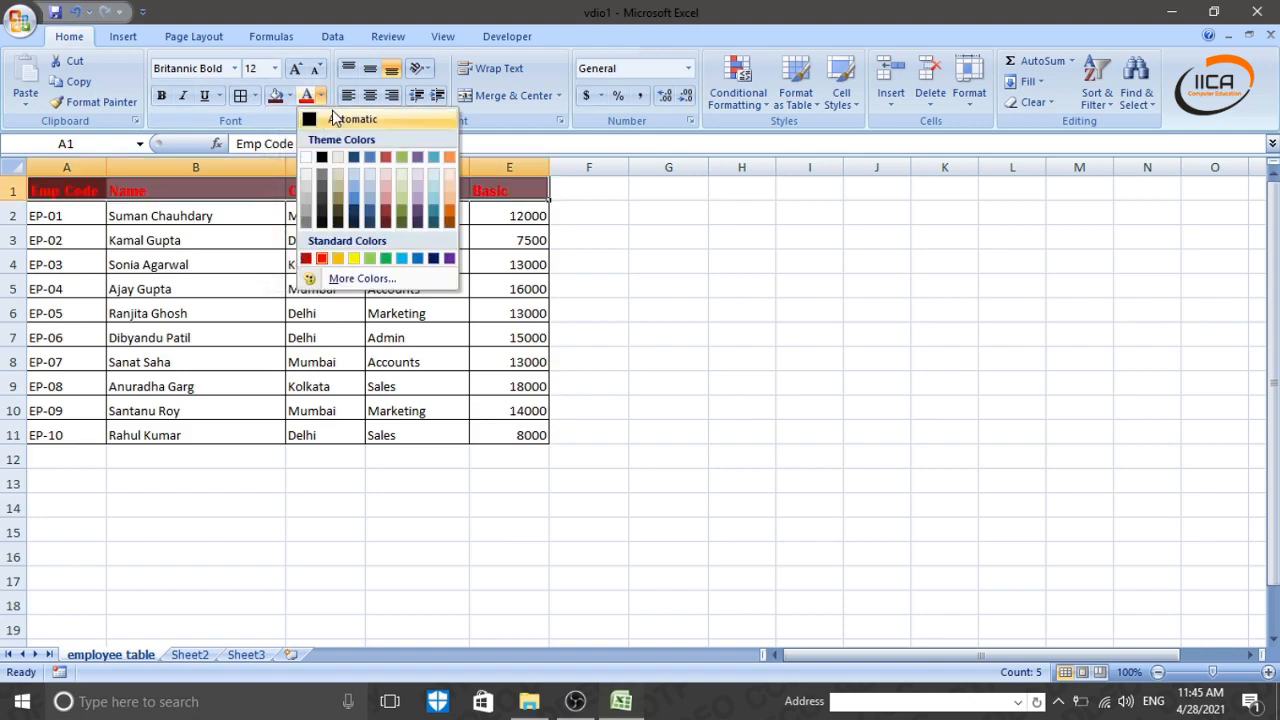
click(401, 168)
click(666, 405)
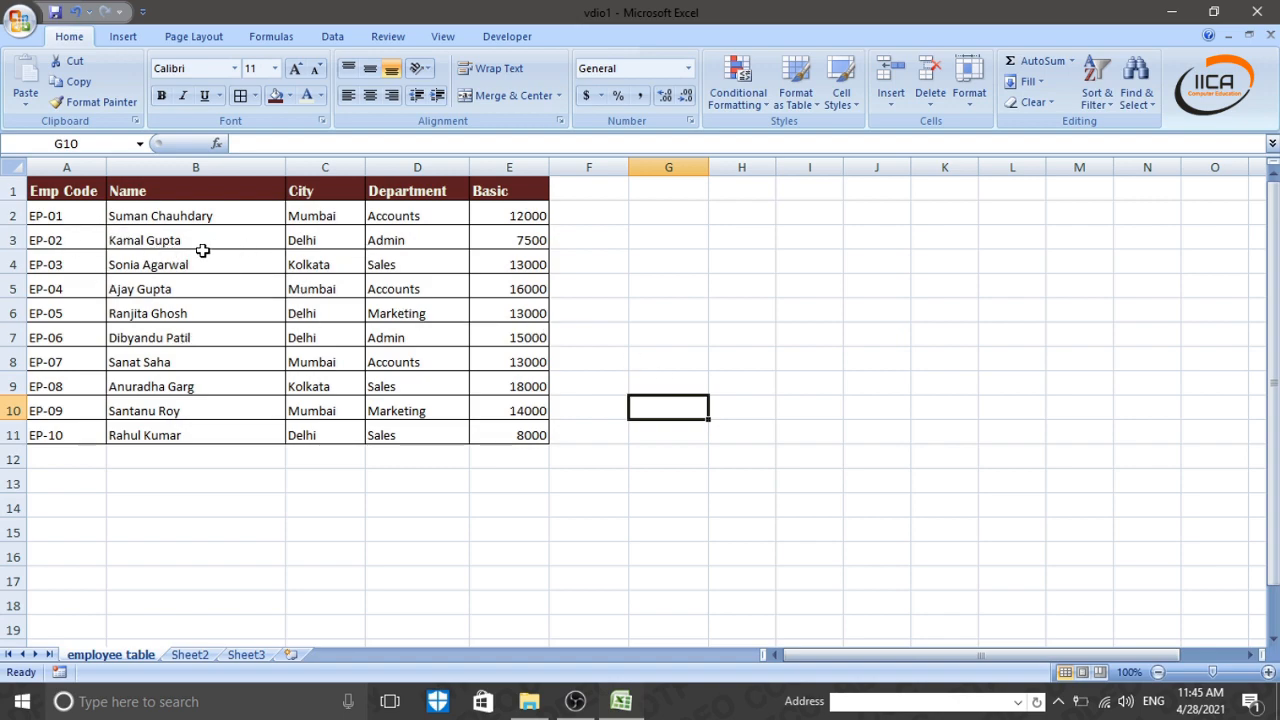
- Fill the employee data cells A2 to E11 with the lightest aqua theme color
drag(68, 216, 528, 436)
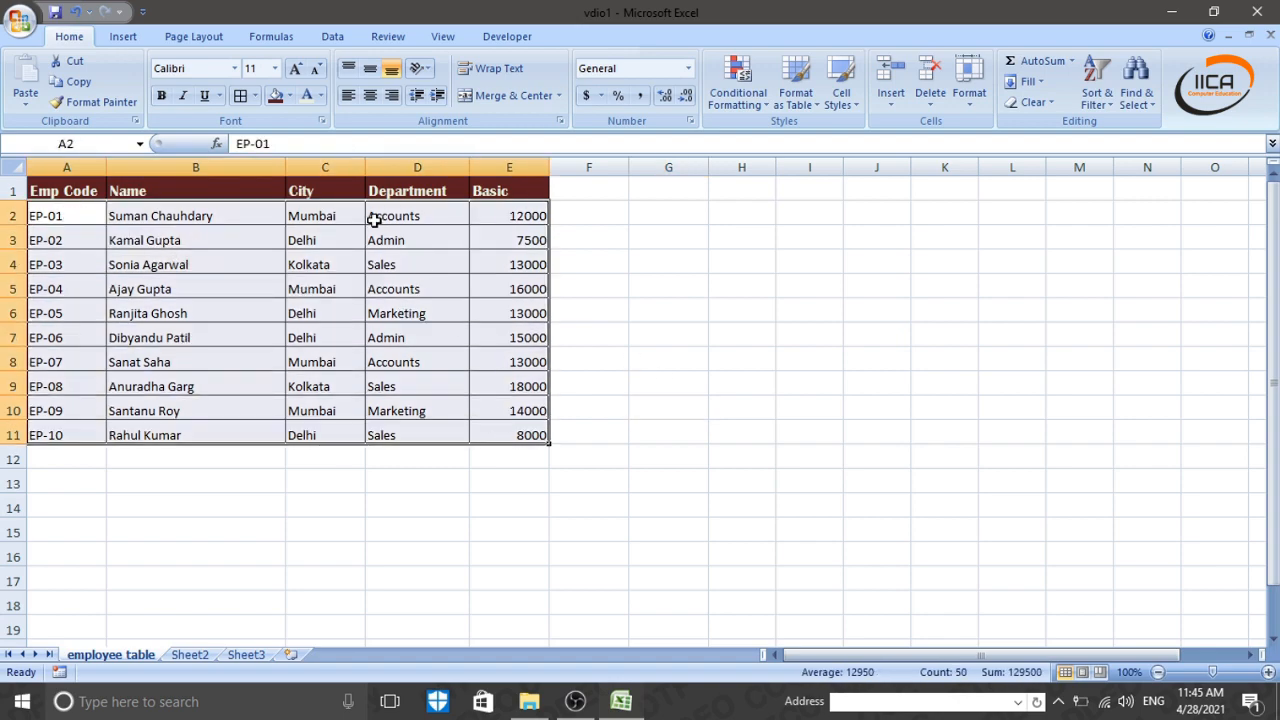
click(290, 96)
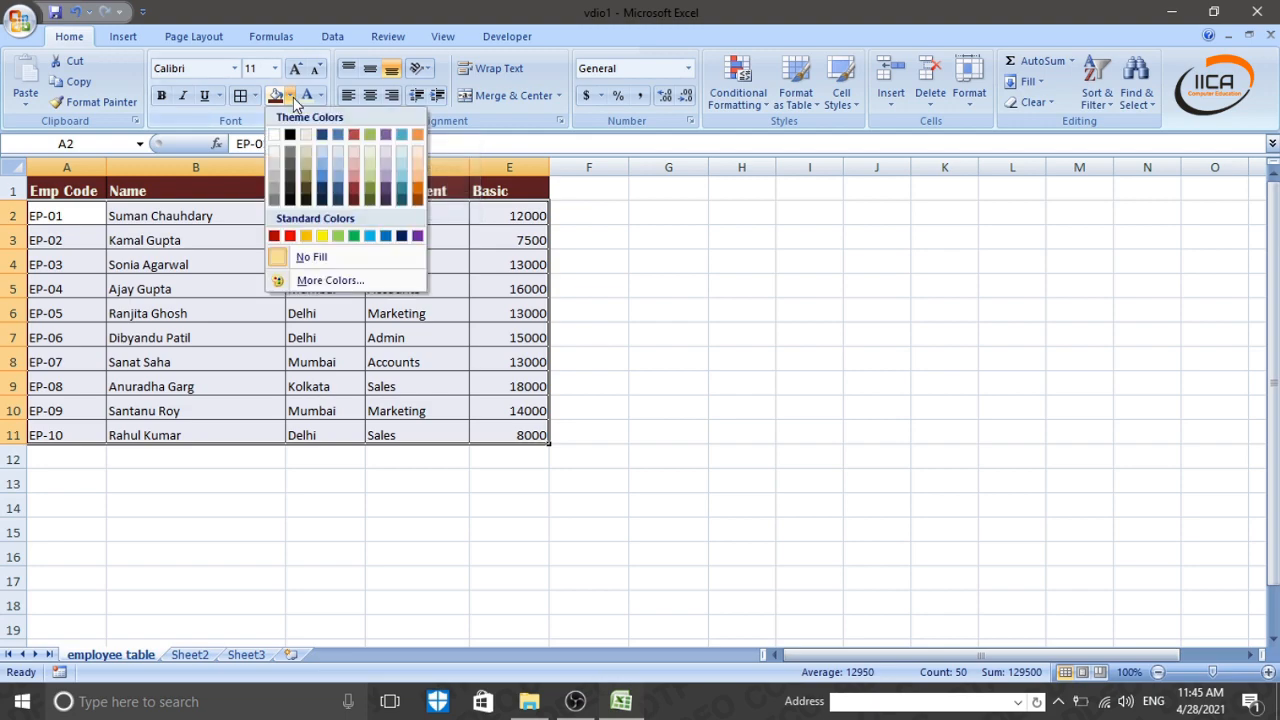
click(404, 155)
click(752, 478)
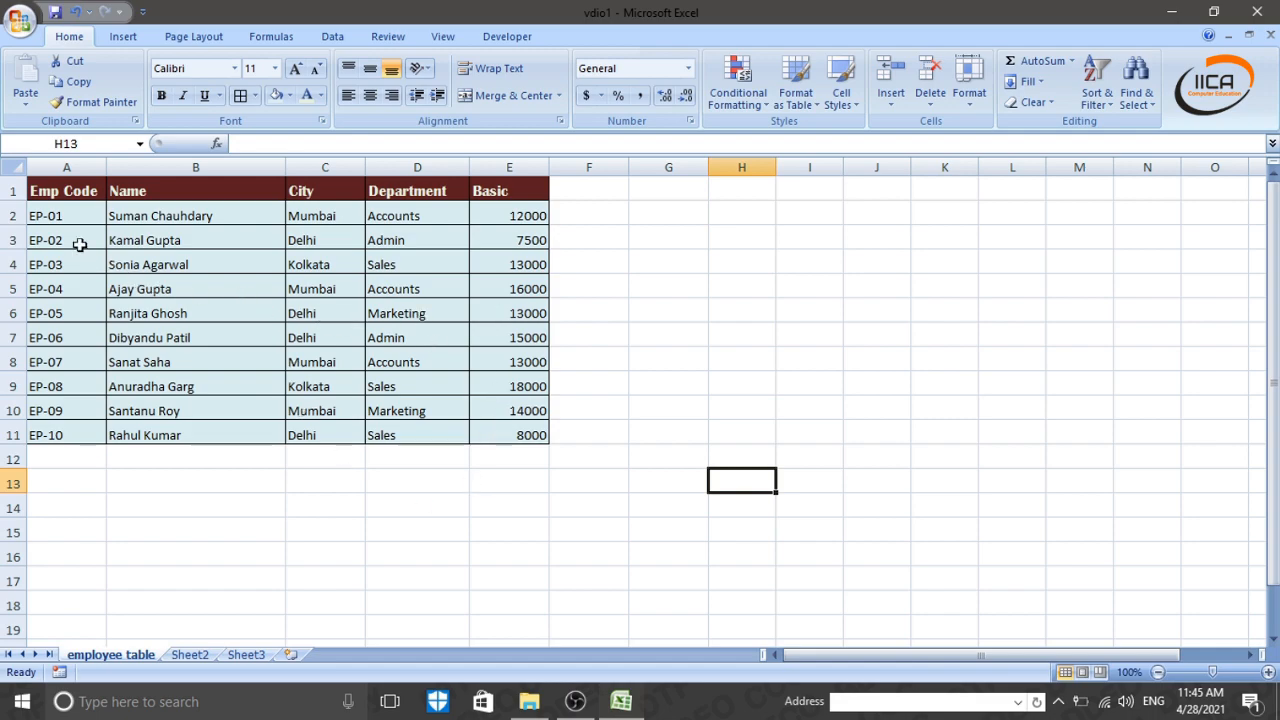
drag(64, 216, 490, 435)
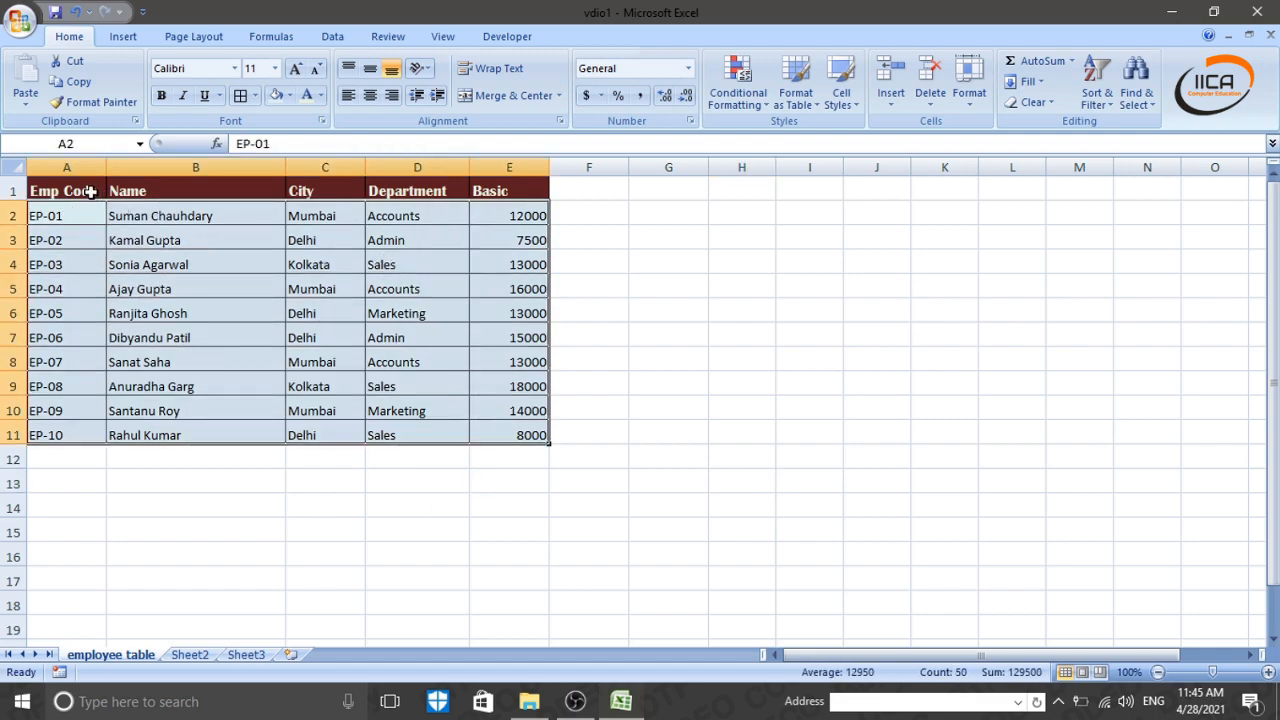
drag(90, 192, 490, 191)
click(621, 375)
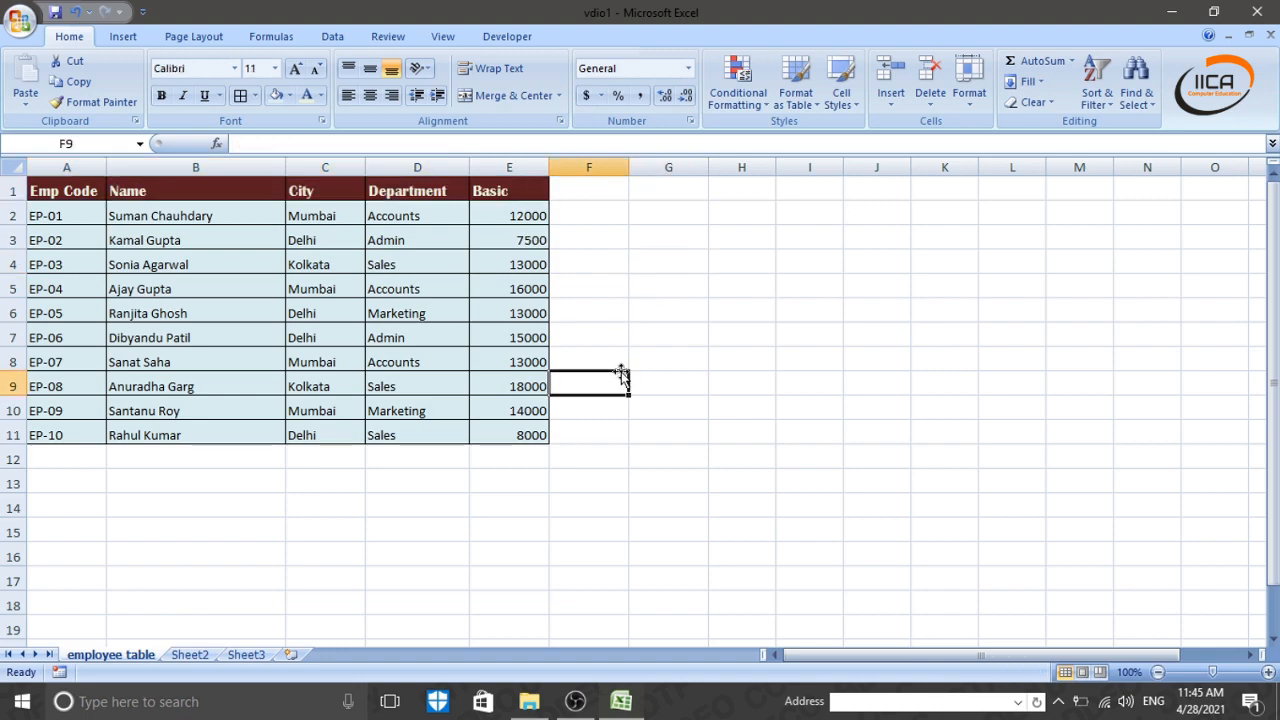
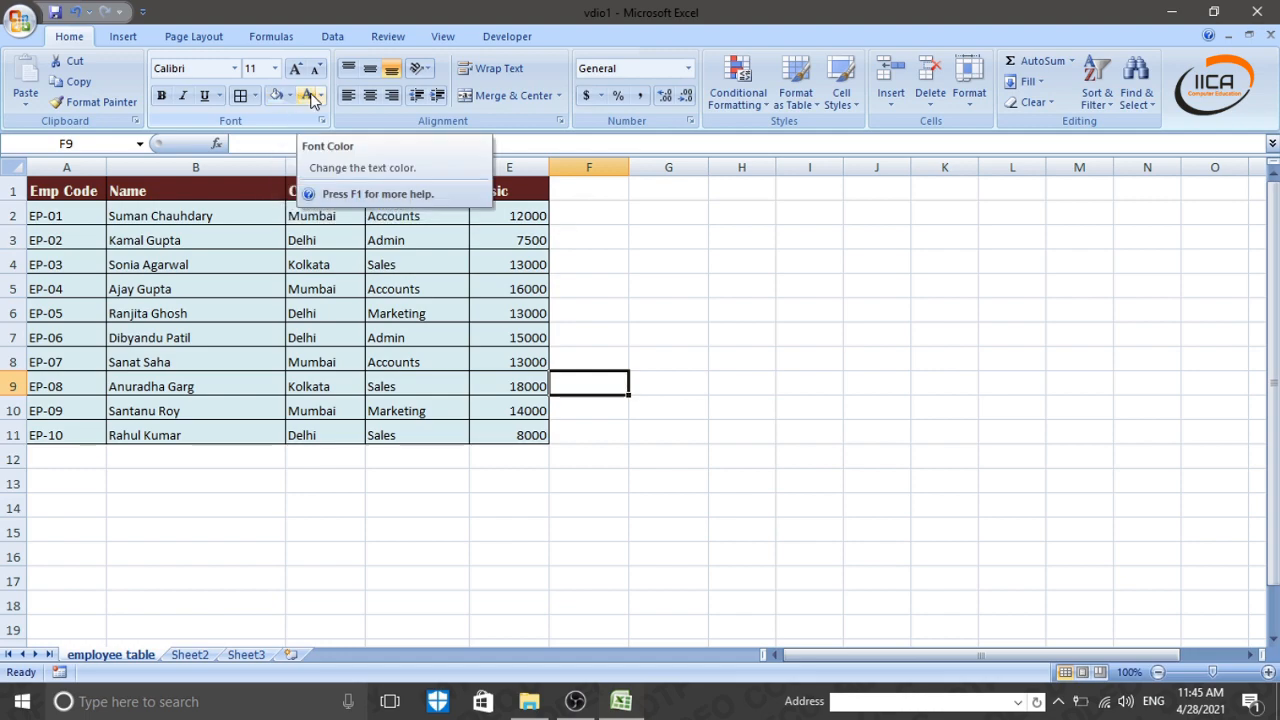
click(228, 318)
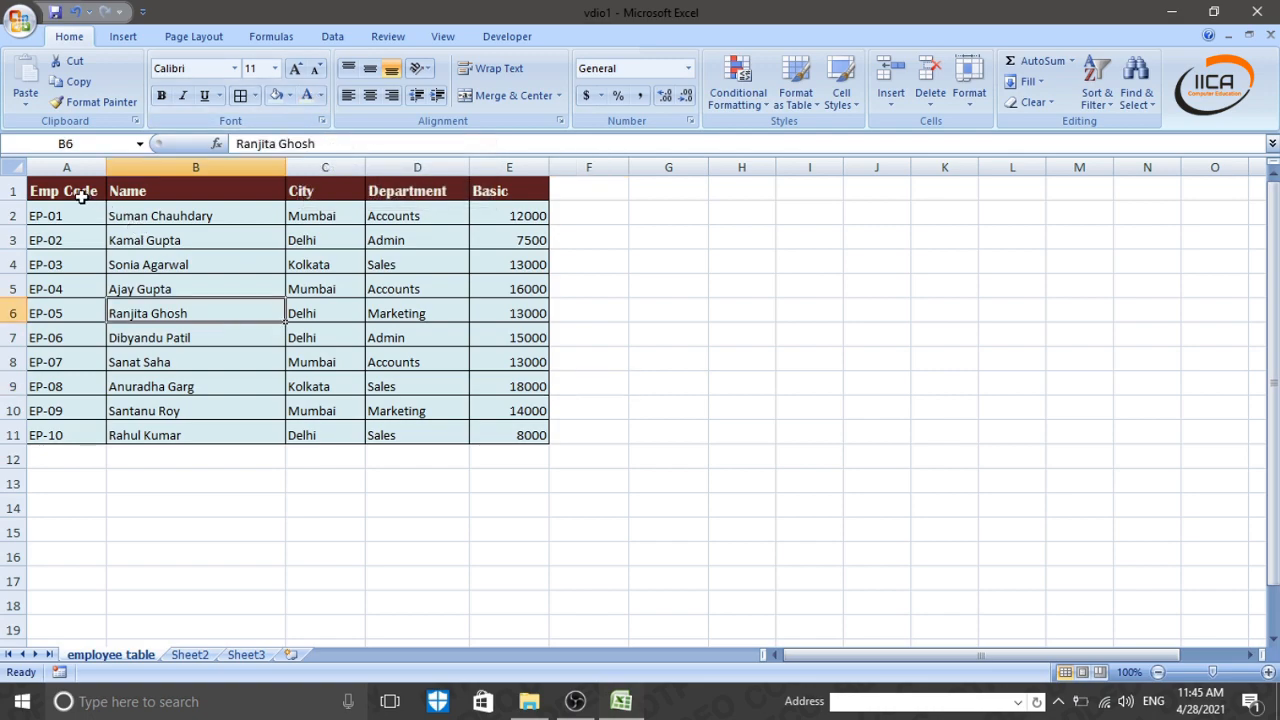
- Make the employee name in B2 bold and the one in B3 italic
click(165, 215)
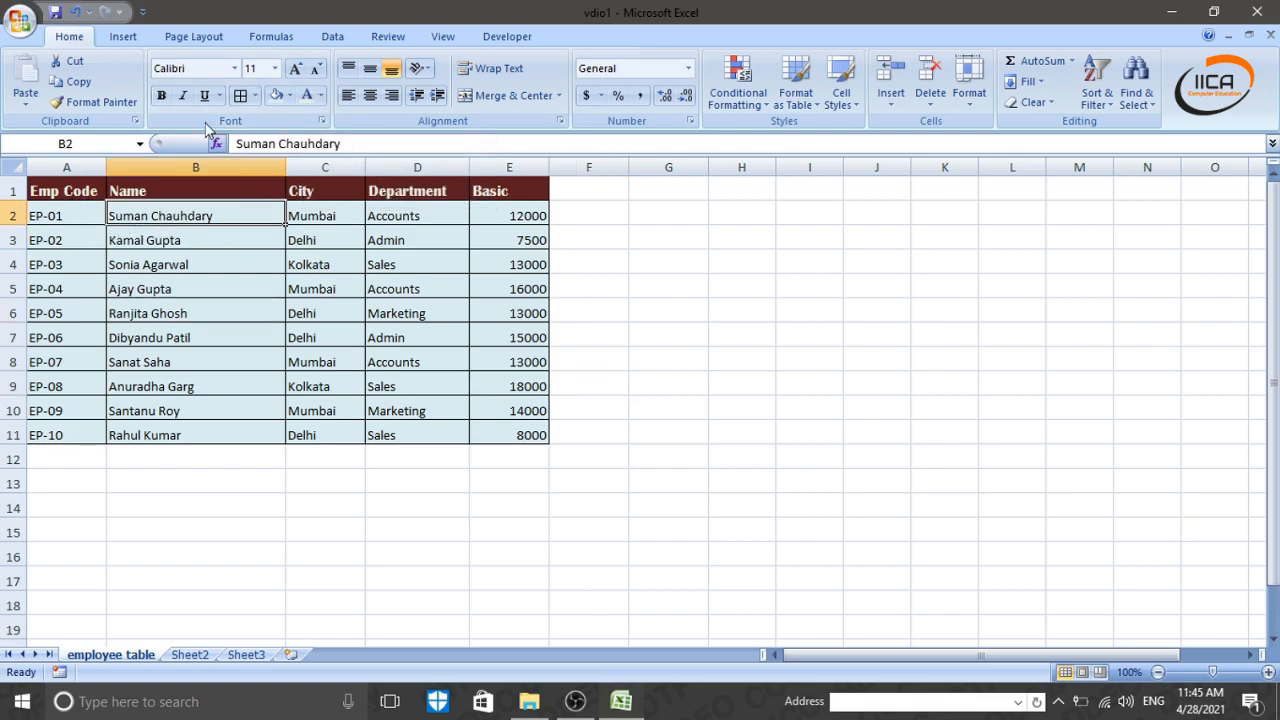
click(162, 99)
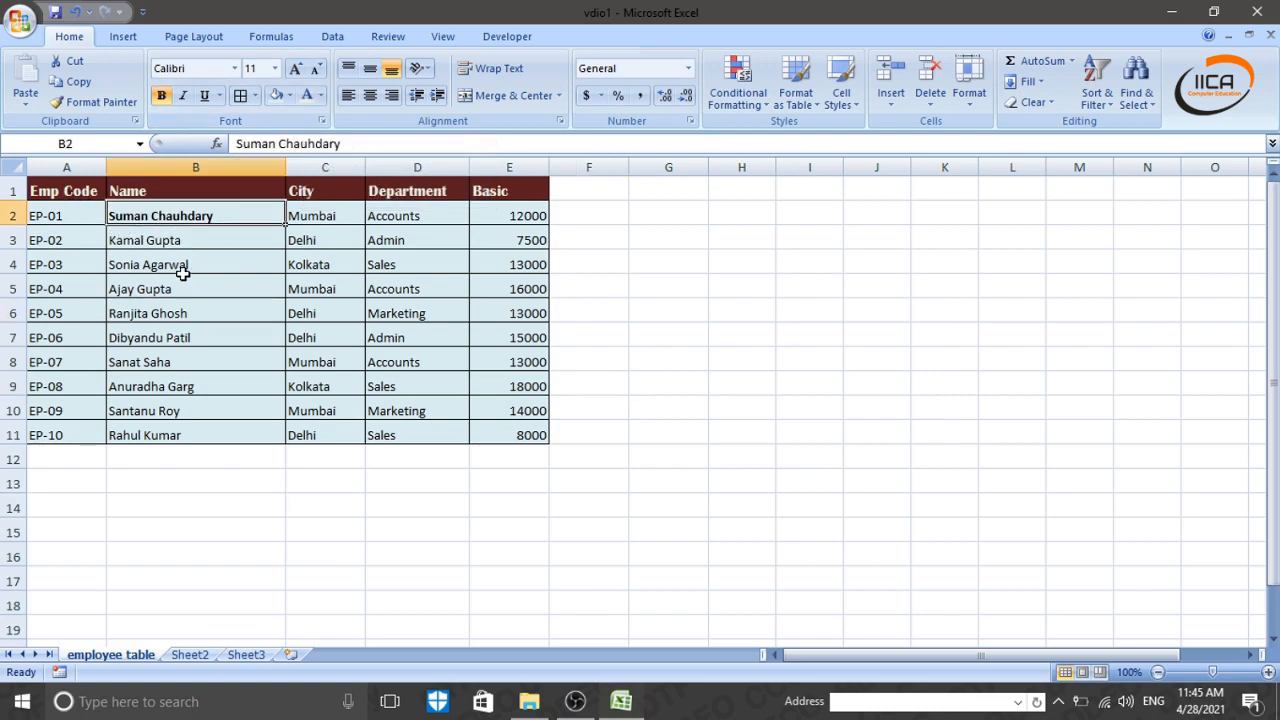
click(244, 240)
click(182, 95)
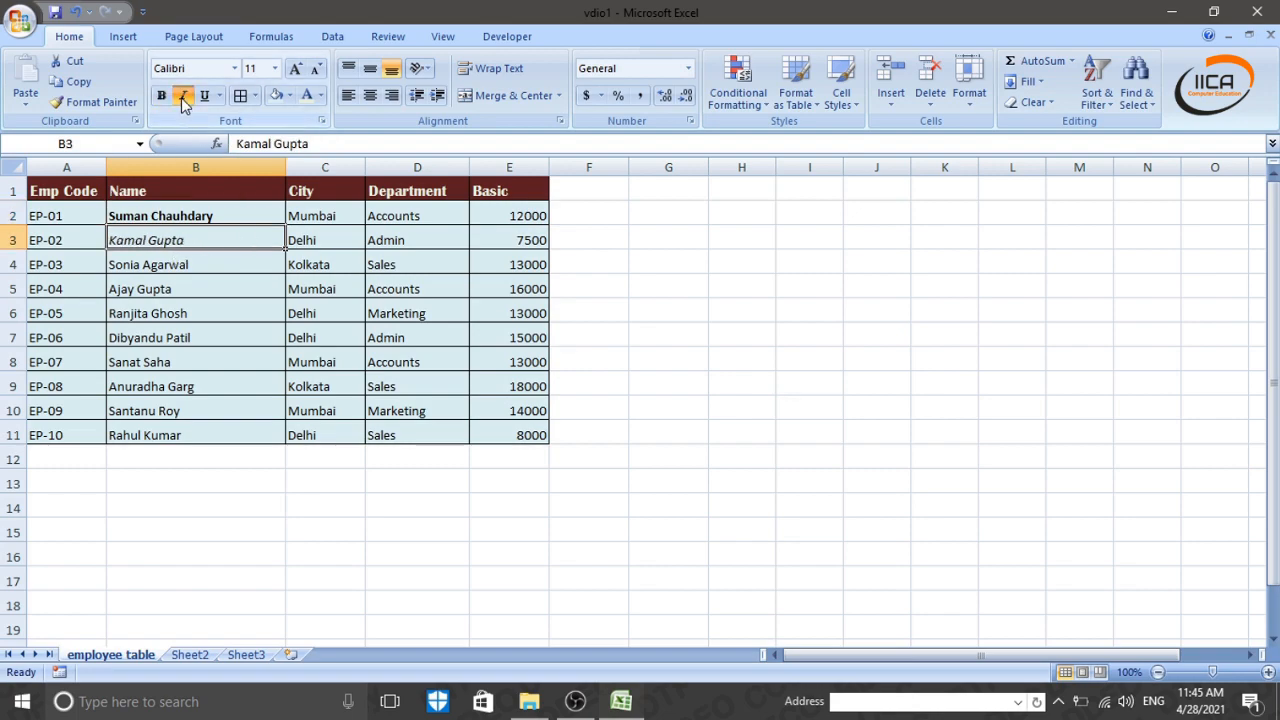
- Underline the employee name in B4 with a single underline
click(176, 282)
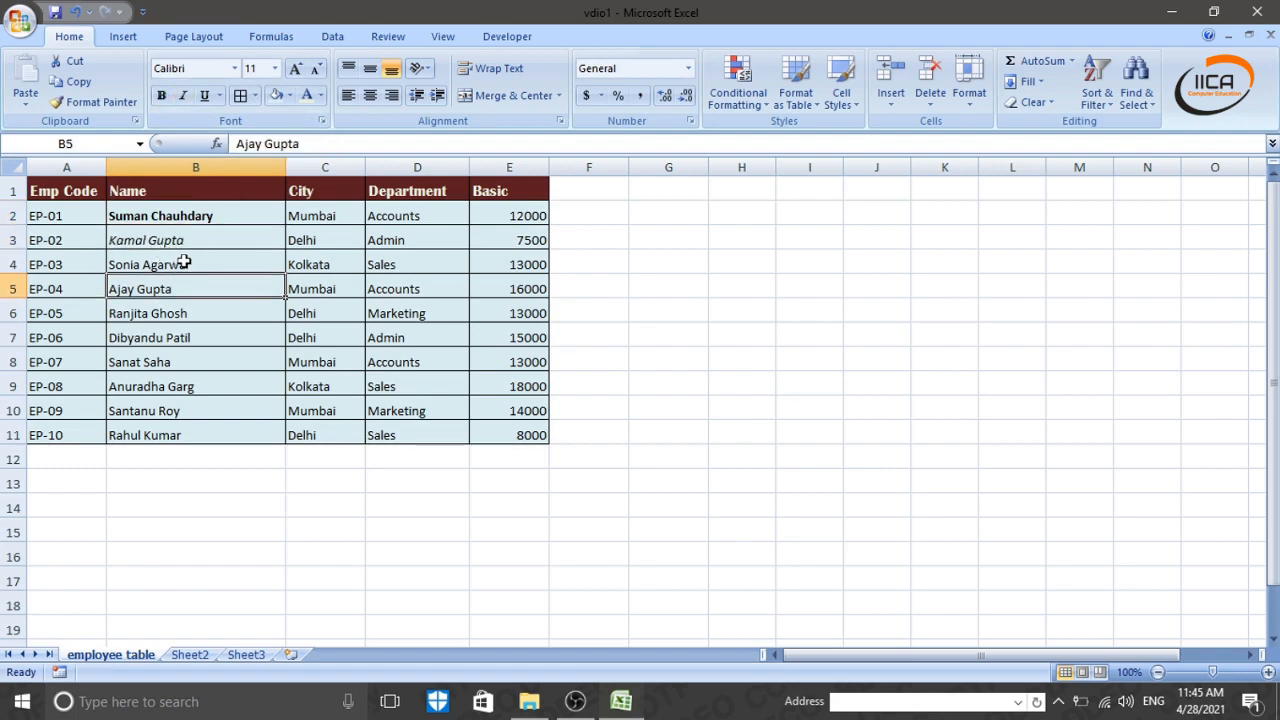
click(181, 263)
click(204, 95)
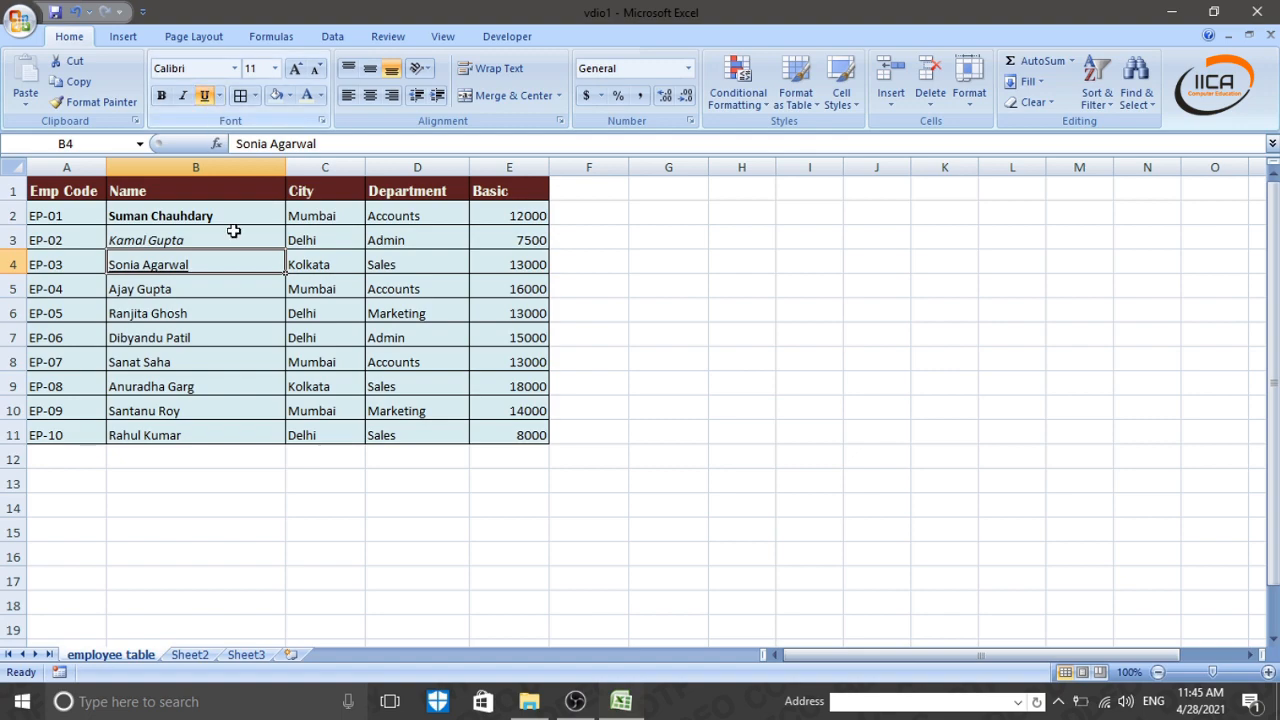
- Apply a double underline to the employee name in B5
click(184, 289)
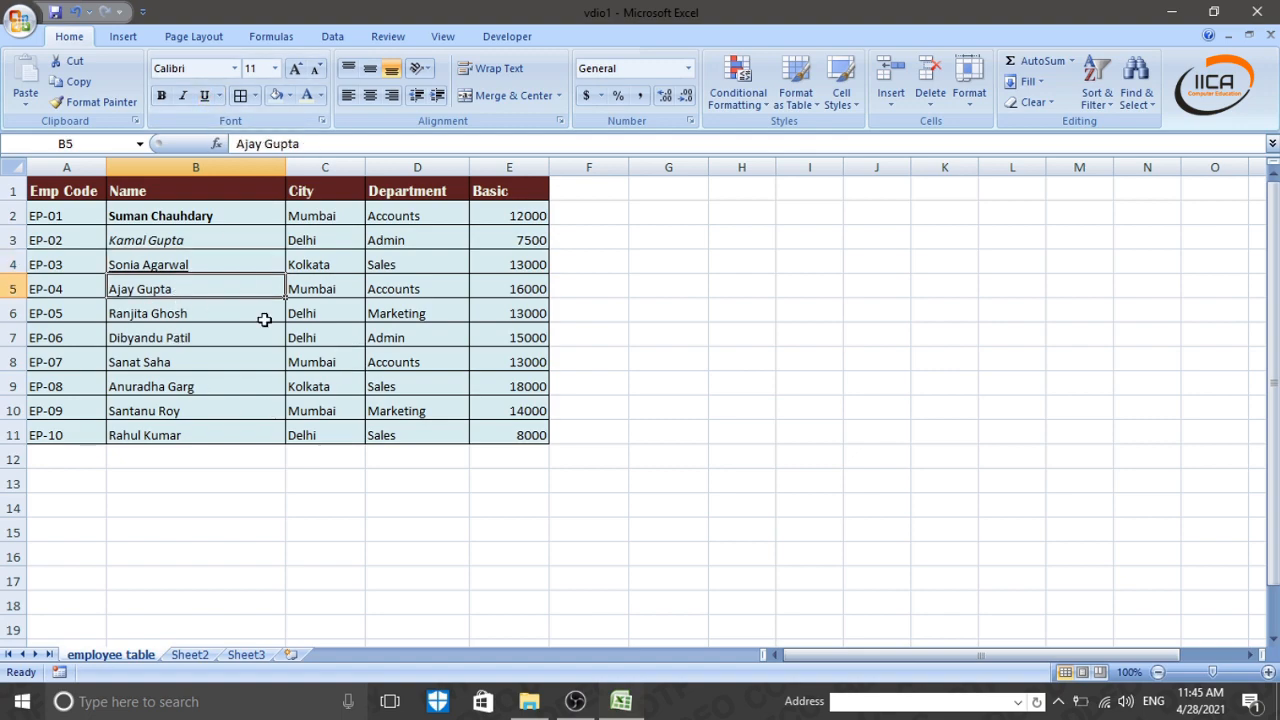
click(221, 96)
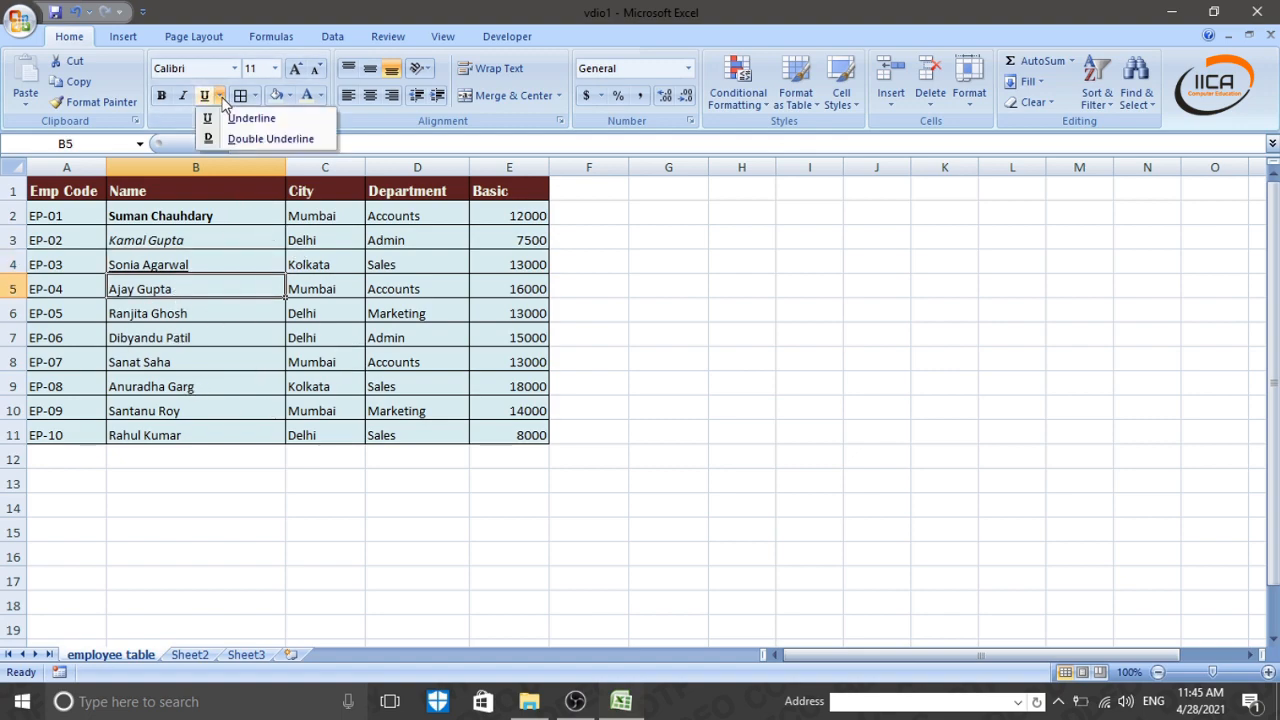
click(265, 139)
click(214, 364)
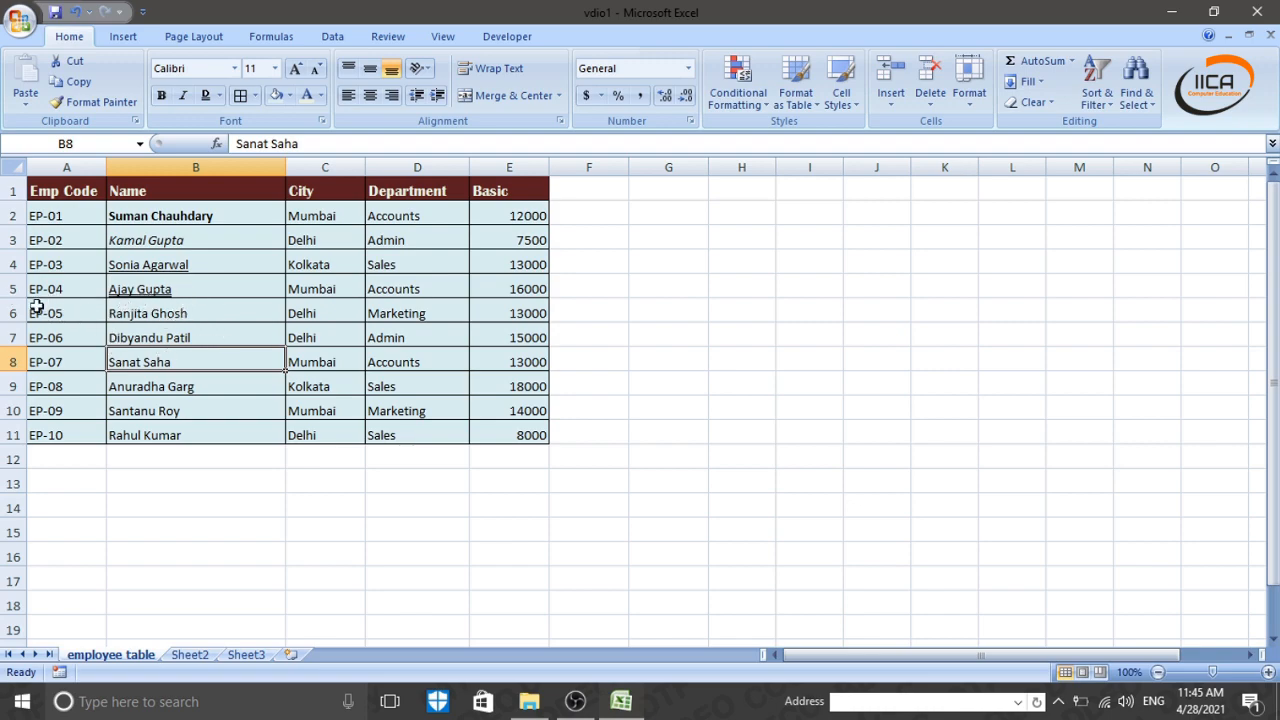
- Increase the height of row 5 and align the employee name in B5 to the top of its cell
drag(22, 298, 22, 324)
click(203, 300)
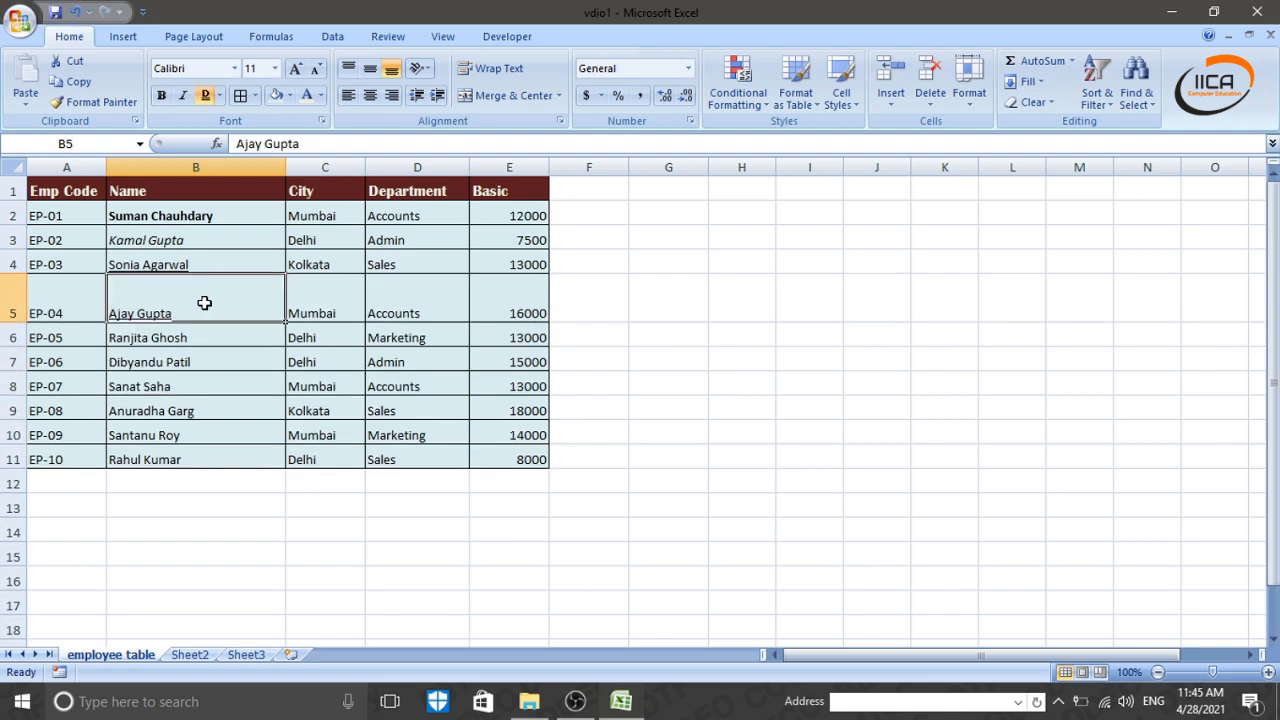
click(348, 69)
click(157, 362)
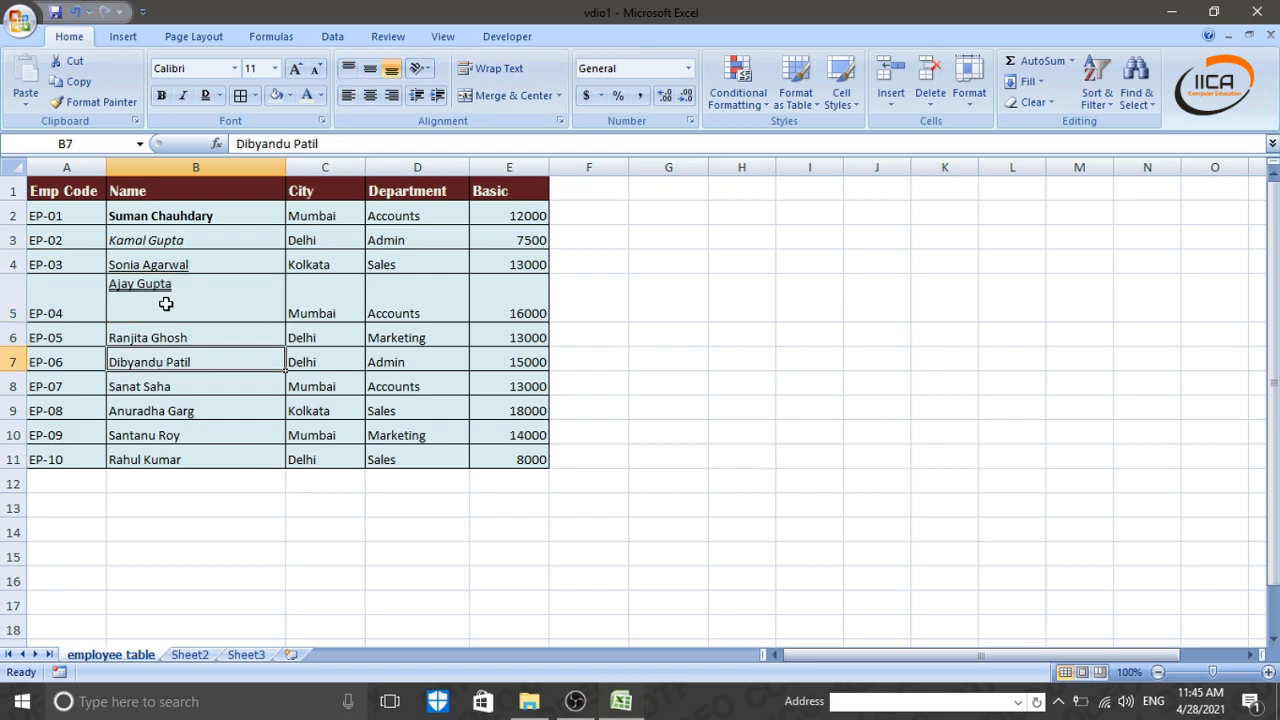
click(166, 304)
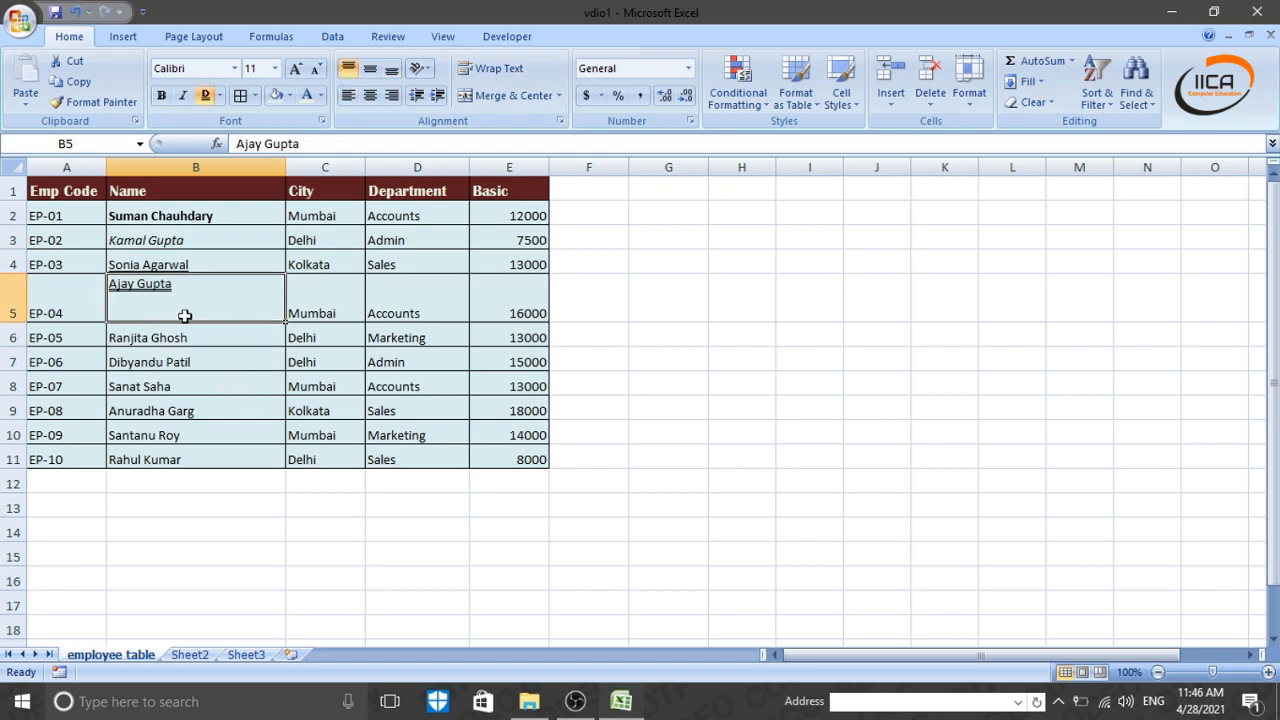
- Undo the row 5 height and alignment changes and the underline, italic and bold formatting of the names in B2 to B5
key(ctrl+z)
key(ctrl+z)
key(ctrl+z)
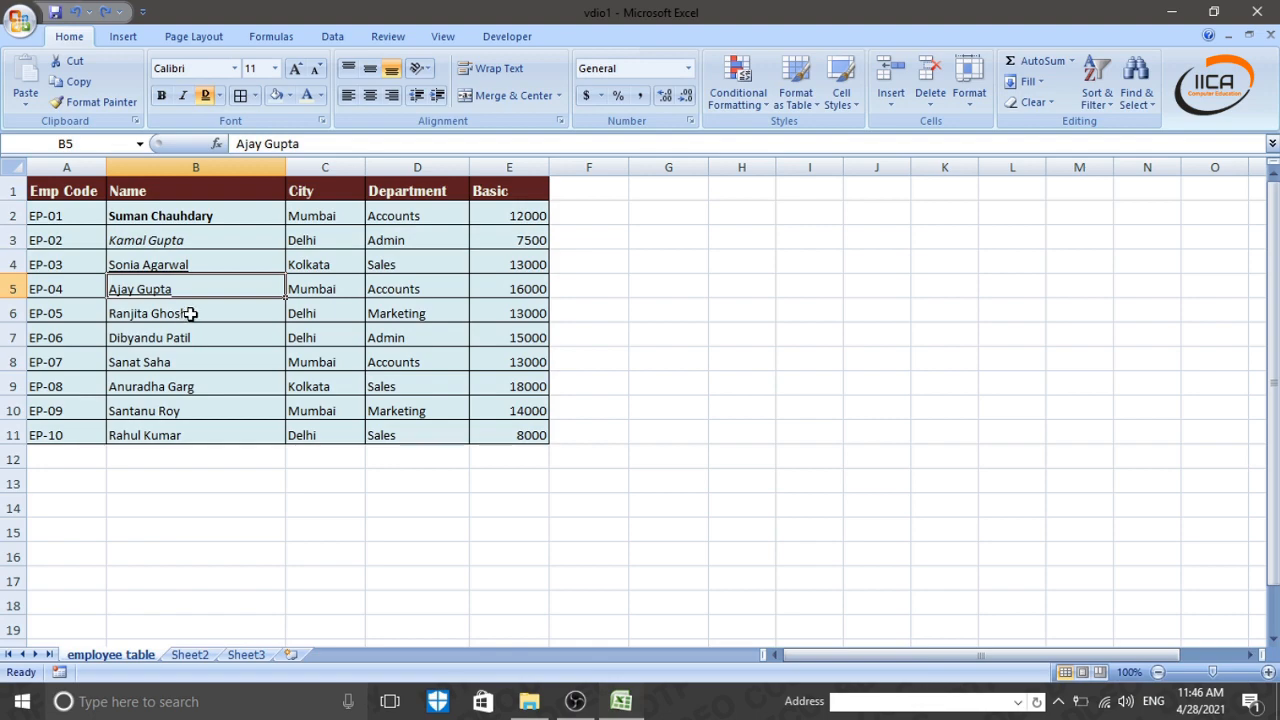
key(ctrl+z)
key(ctrl+z)
key(ctrl+z)
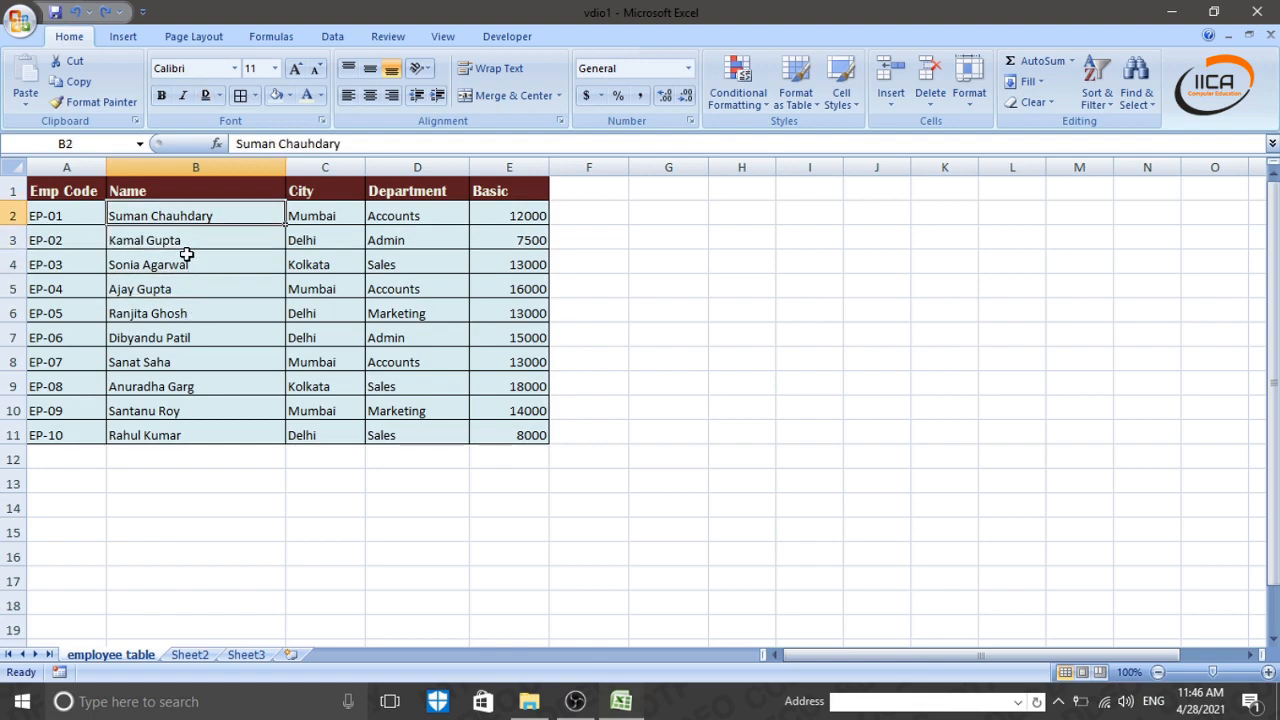
click(256, 238)
click(246, 312)
click(640, 311)
click(617, 388)
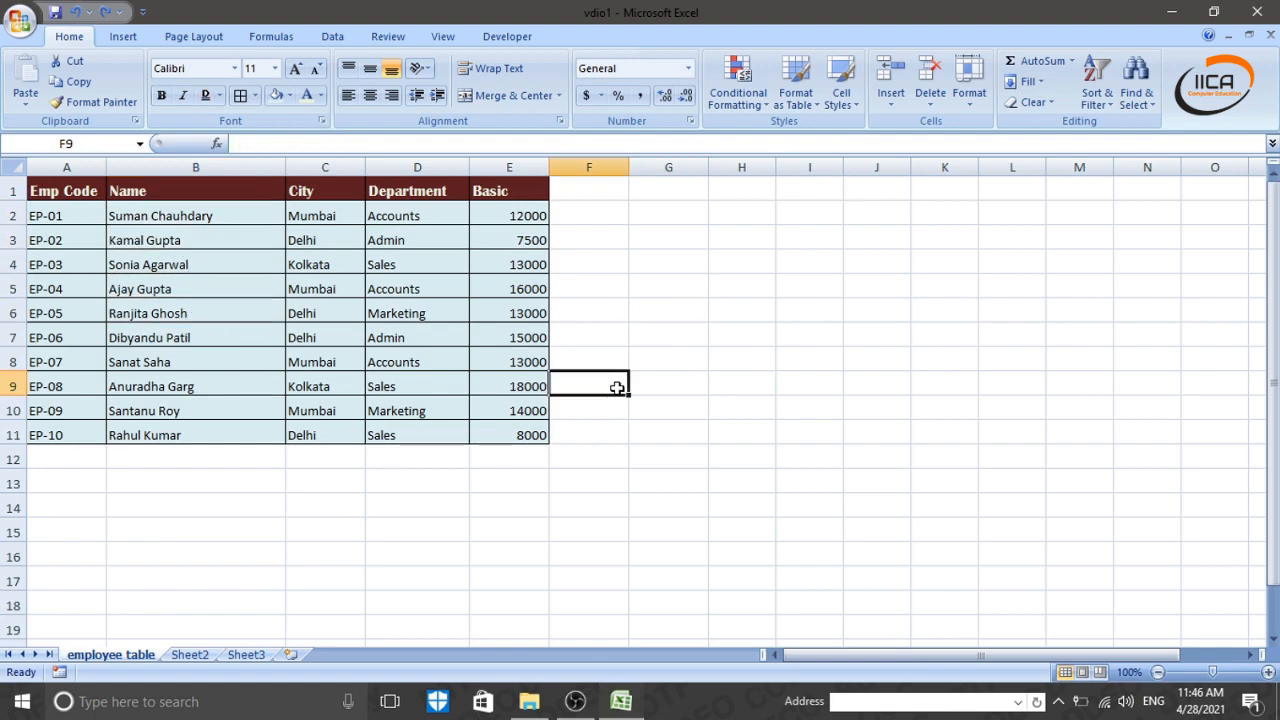
click(604, 488)
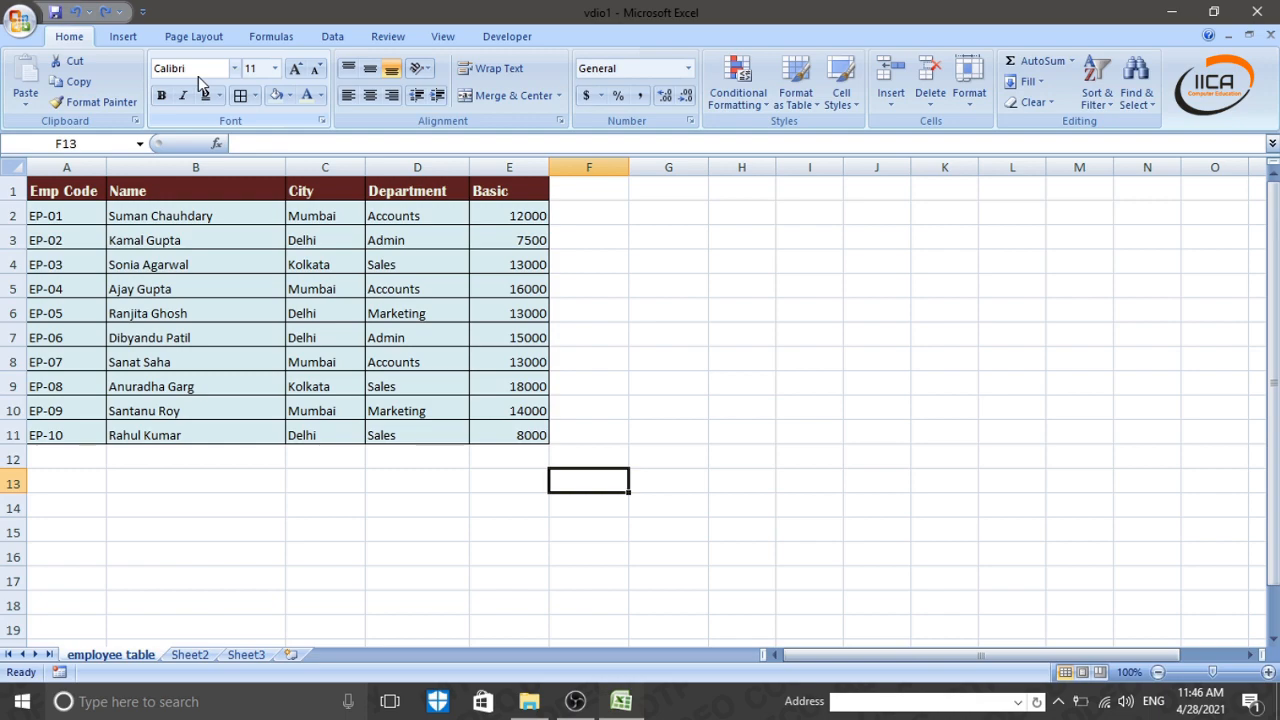
click(301, 306)
click(202, 290)
- Increase the height of header row 1 and align the header text in A1 to E1 to the top of the cells
drag(20, 203, 457, 206)
click(192, 376)
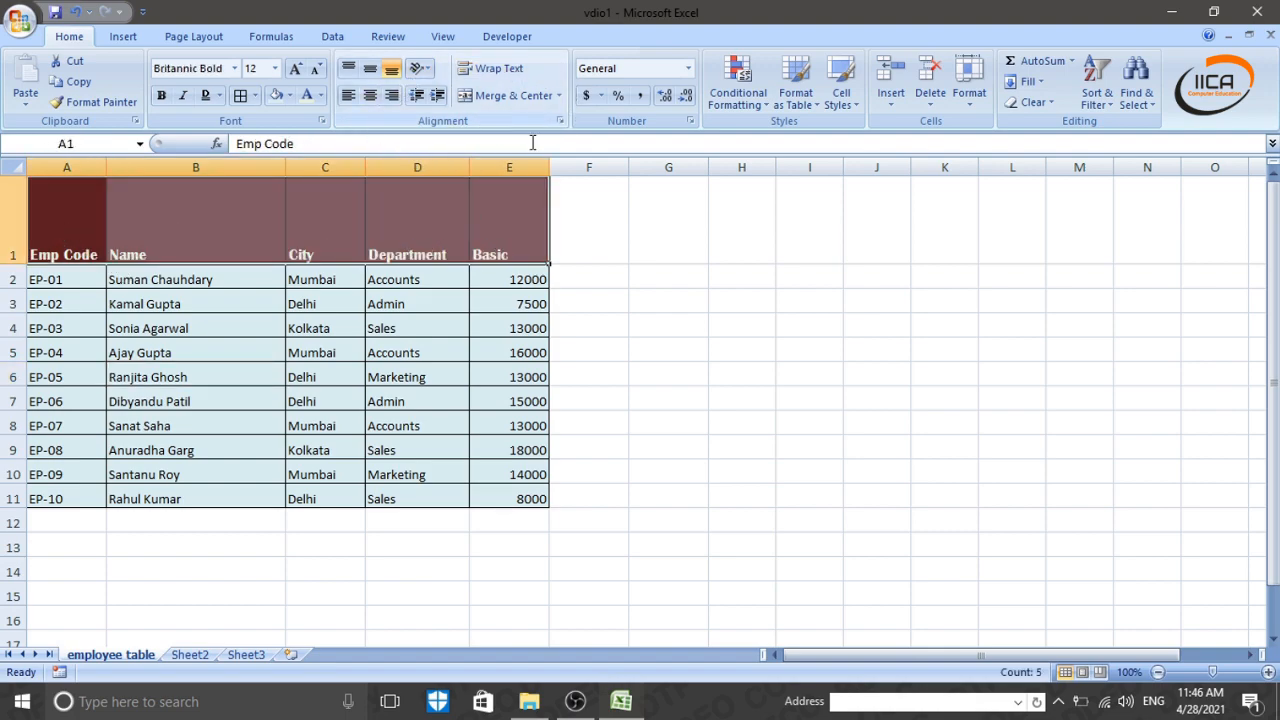
click(349, 70)
click(358, 320)
- Try middle vertical alignment on the header text in A1 to E1 and return it to bottom alignment
drag(66, 228, 494, 237)
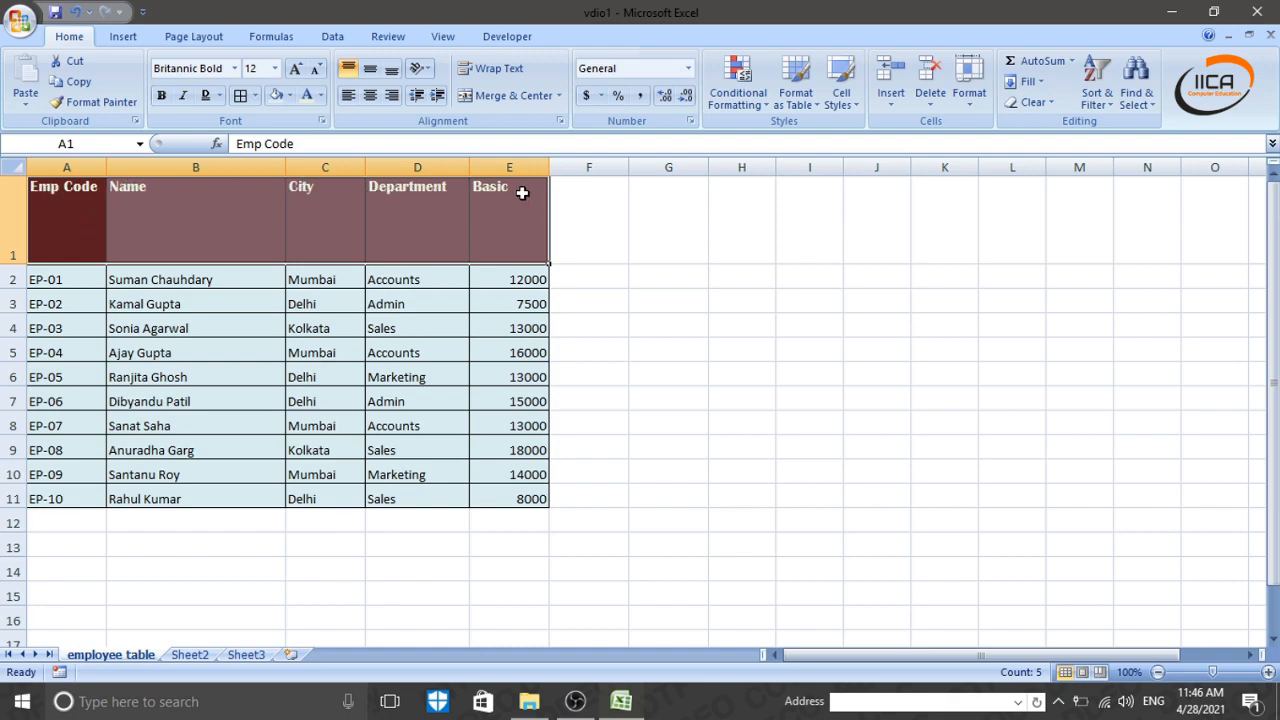
click(370, 70)
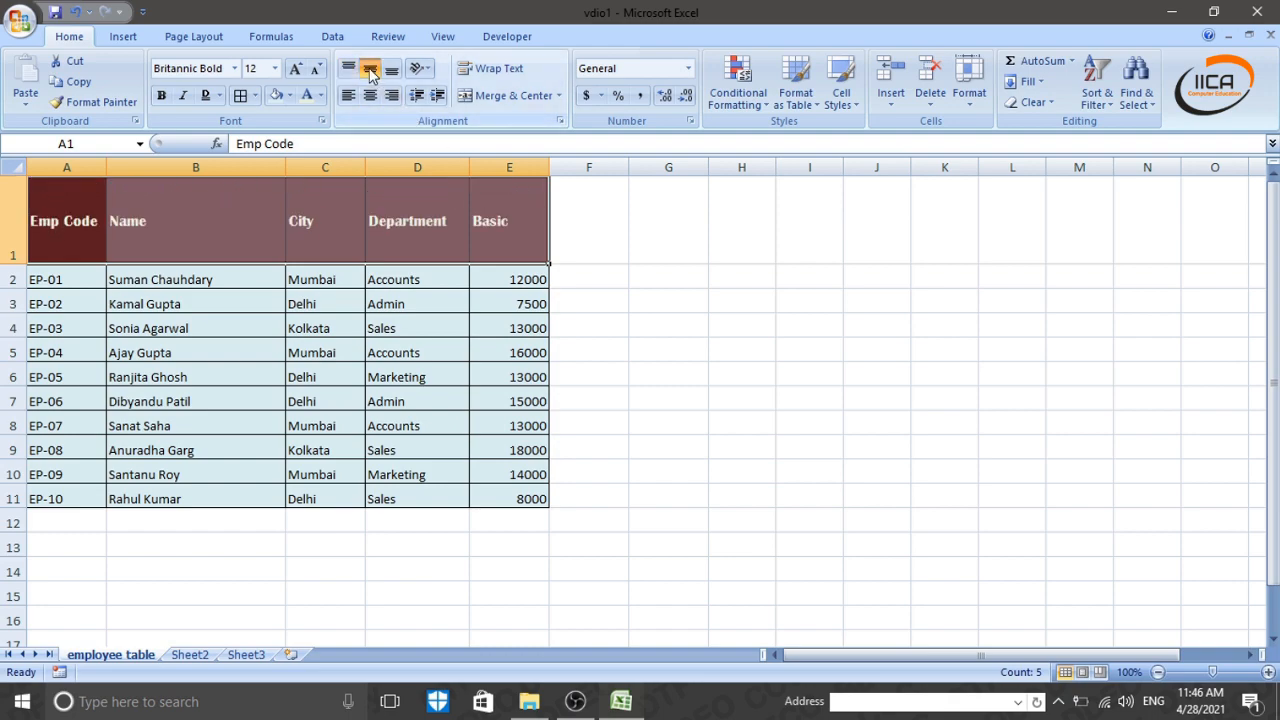
click(392, 70)
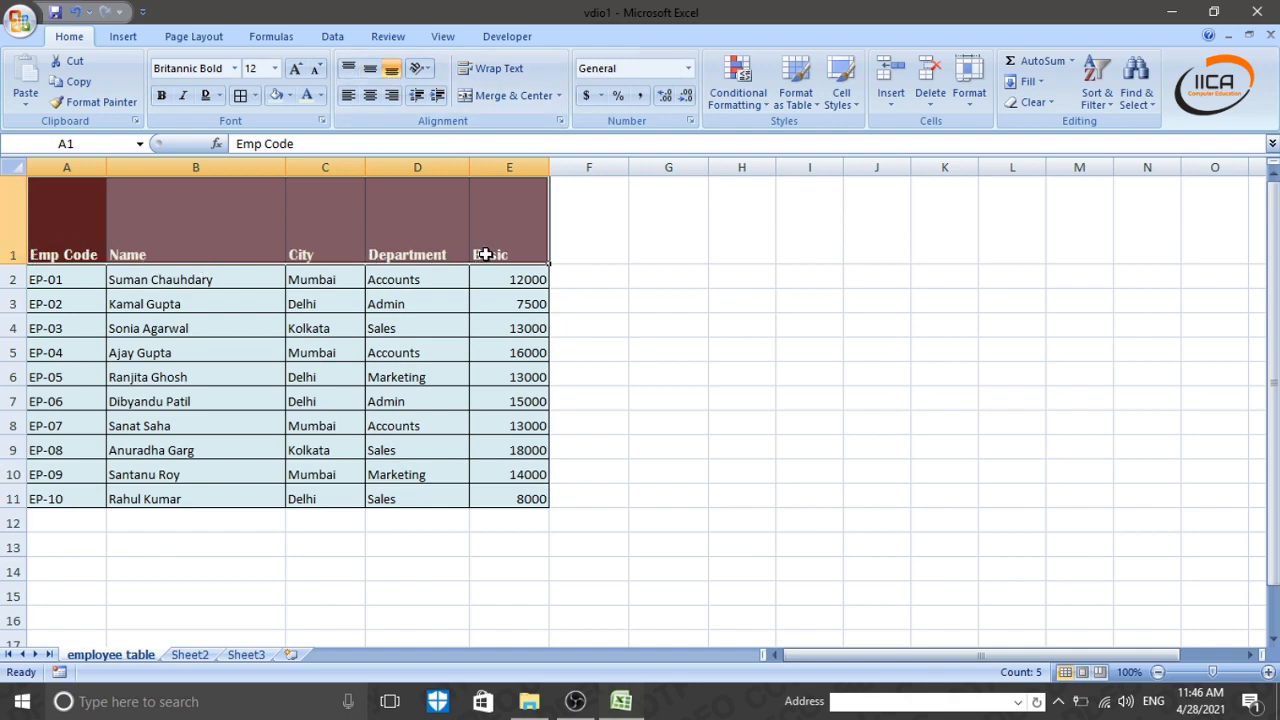
click(417, 377)
- Angle the header text in A1 to E1 counterclockwise
drag(86, 240, 515, 240)
click(420, 68)
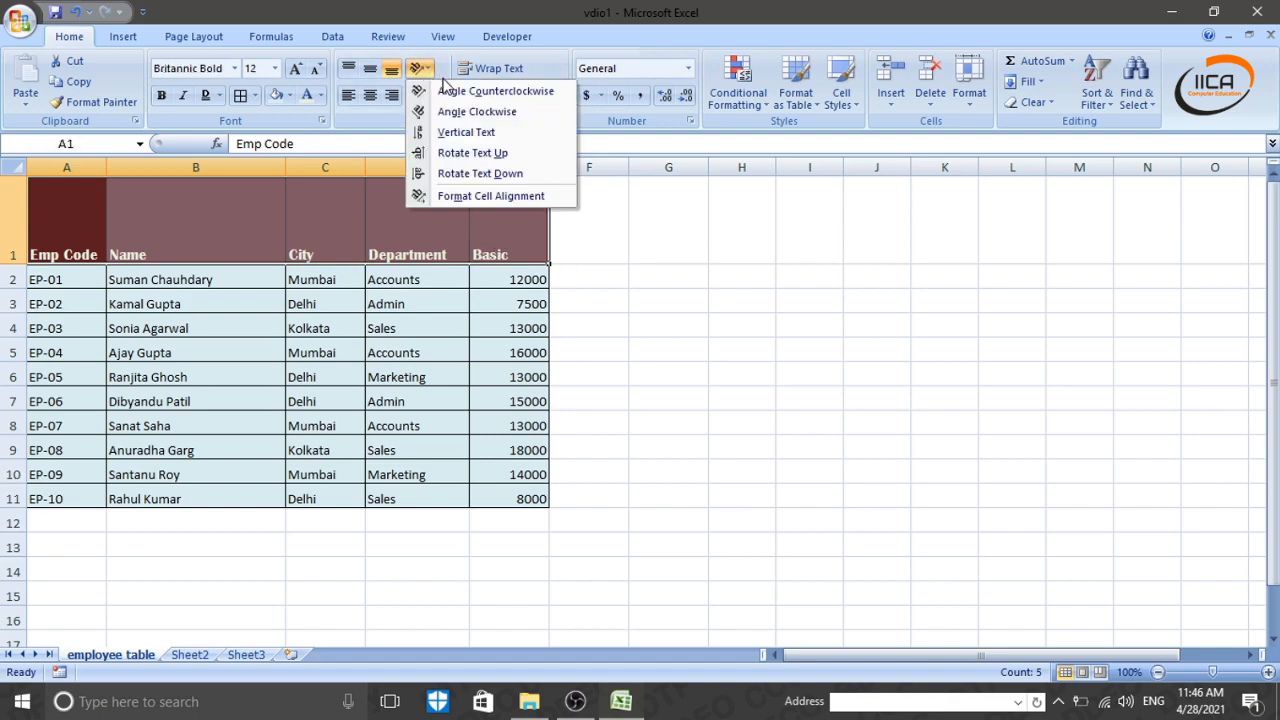
click(478, 97)
click(325, 377)
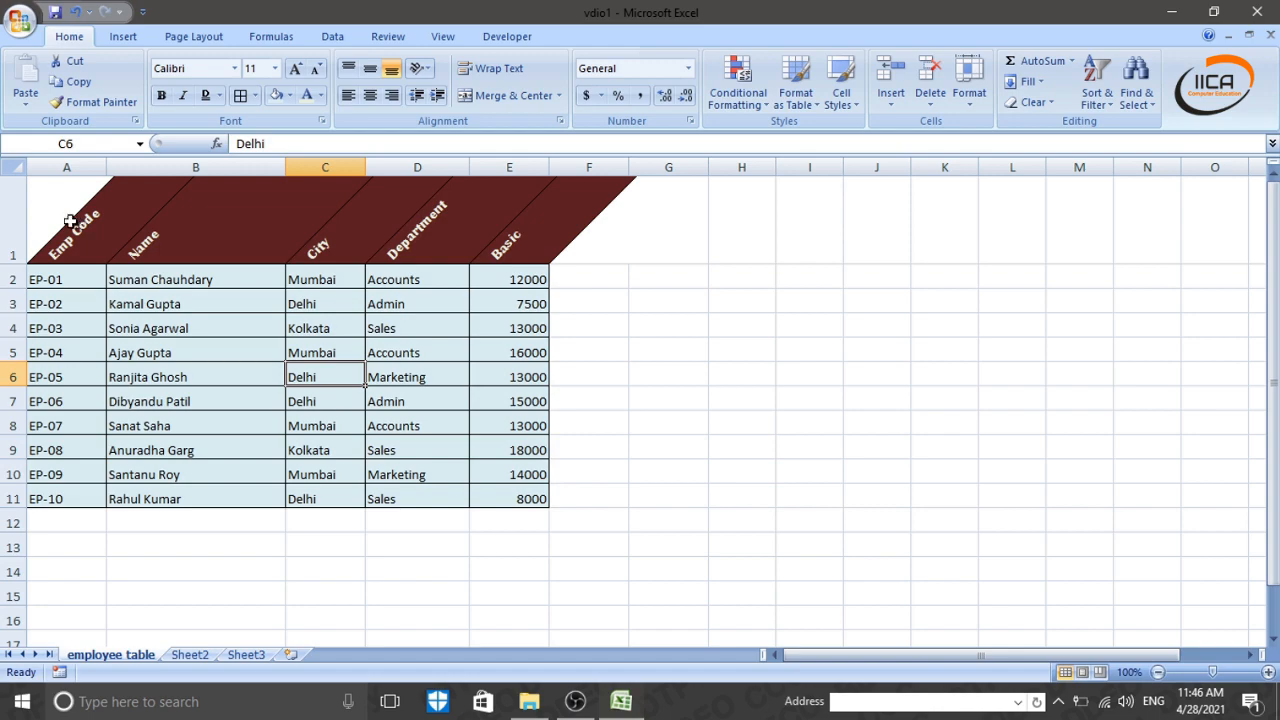
- Open the text orientation options for the header cells A1 to E1
drag(70, 220, 508, 243)
click(425, 68)
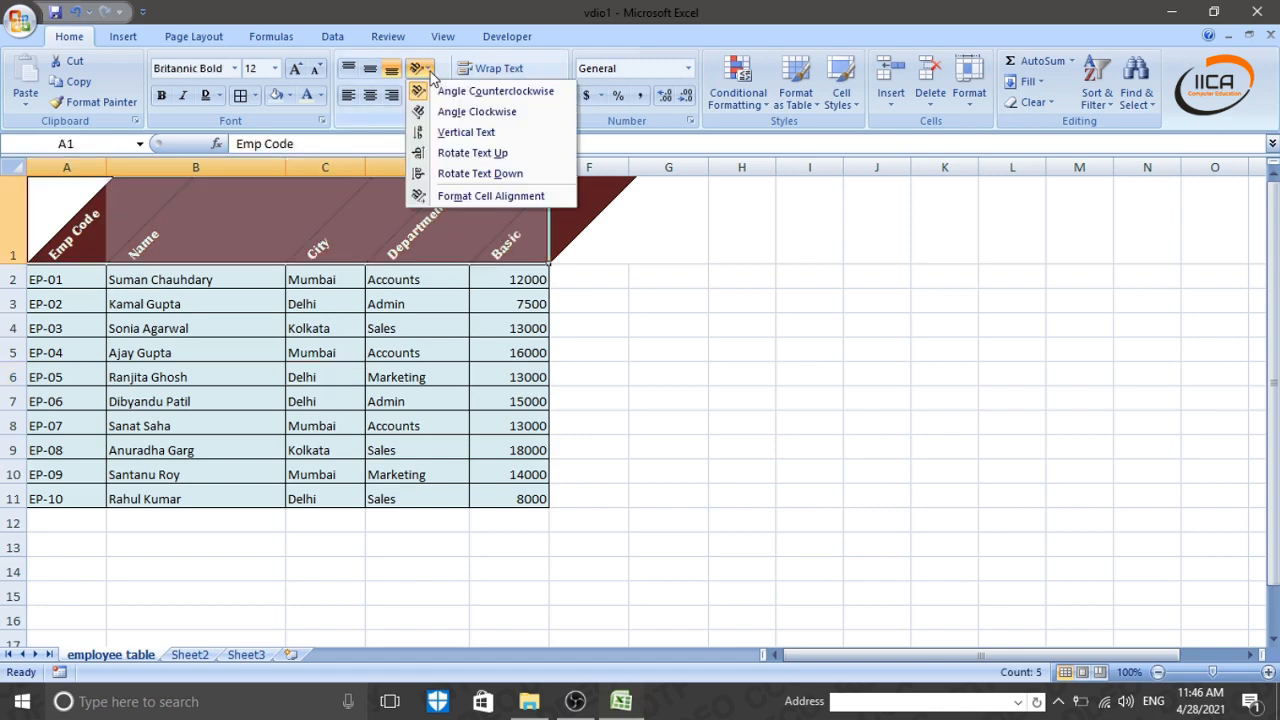
- Try the Angle Clockwise, Vertical Text, Rotate Text Up and Rotate Text Down orientations on the header cells A1:E1
click(438, 111)
click(418, 68)
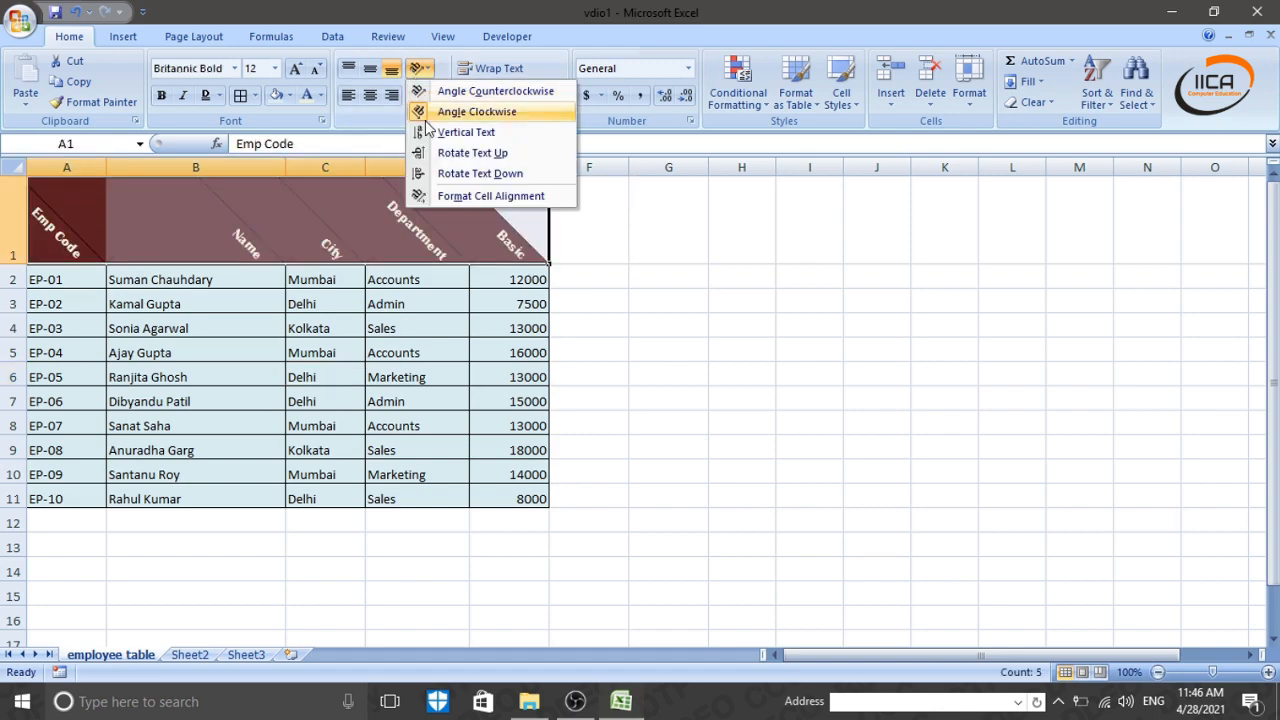
click(432, 131)
click(420, 68)
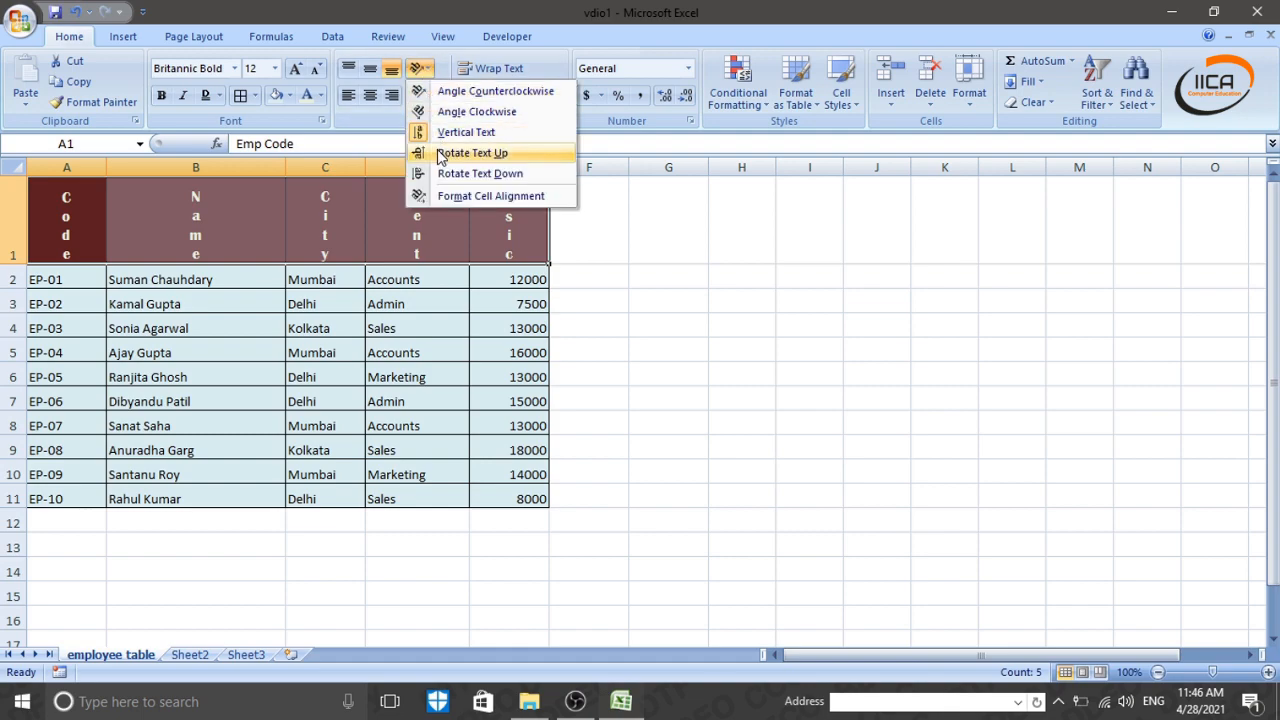
click(440, 154)
click(420, 68)
click(433, 170)
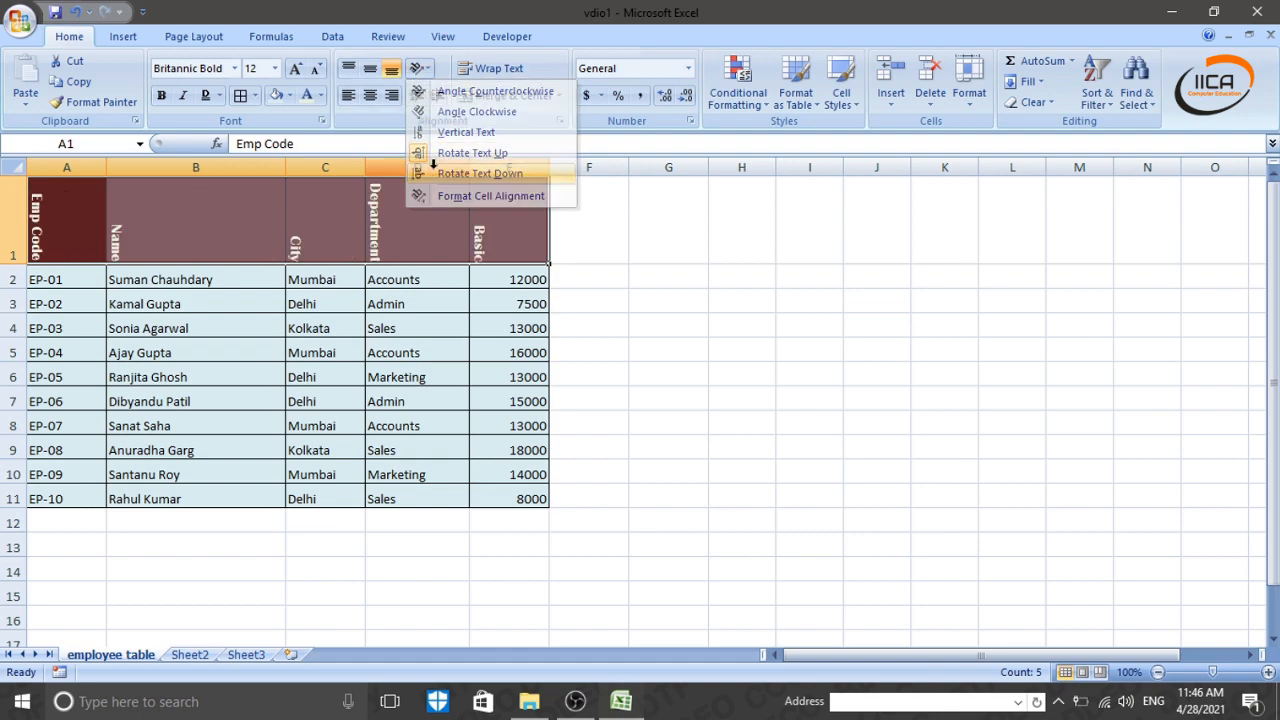
click(420, 68)
click(440, 196)
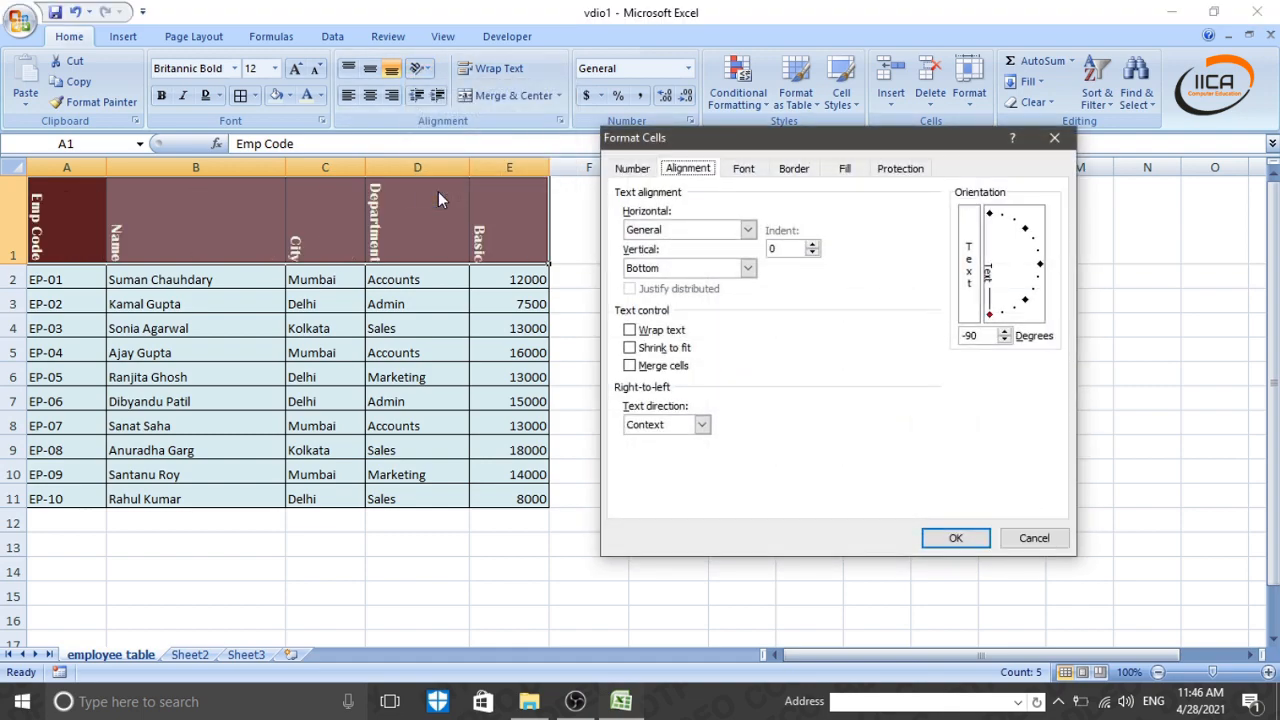
click(1036, 540)
click(108, 250)
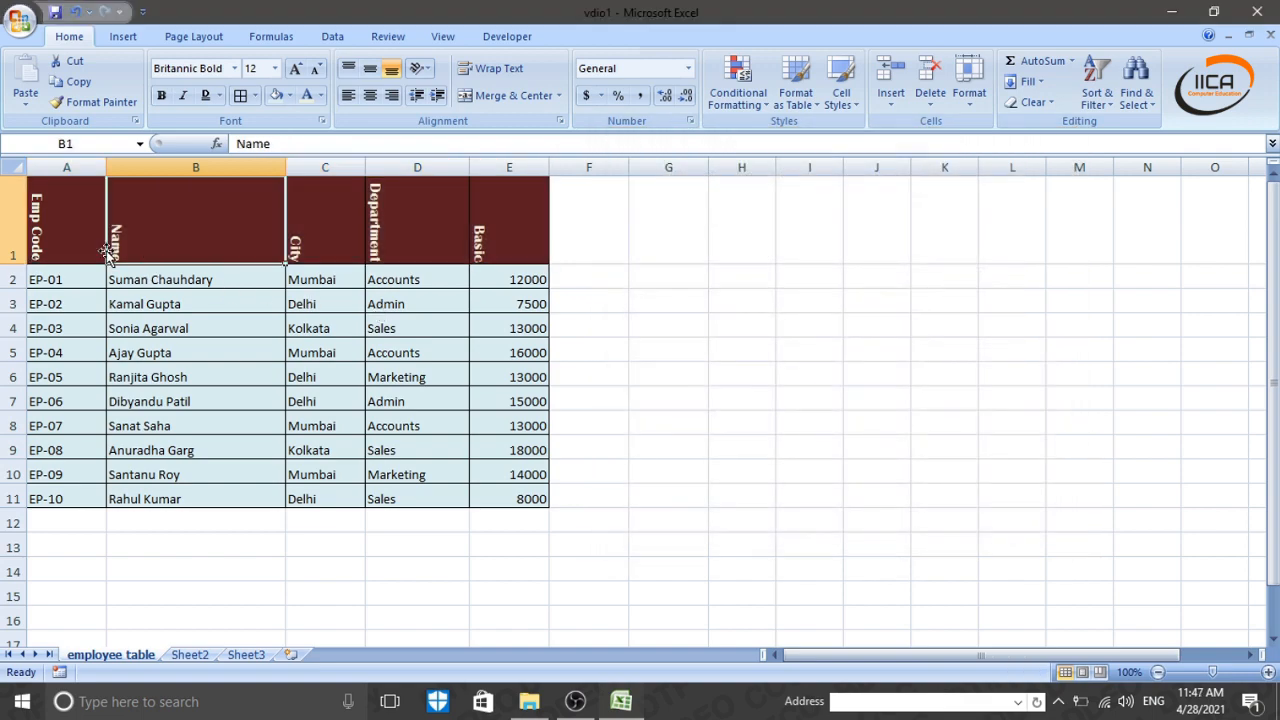
- Set the text orientation of the header cells A1:E1 to 0 degrees through the cell alignment format
drag(70, 220, 505, 240)
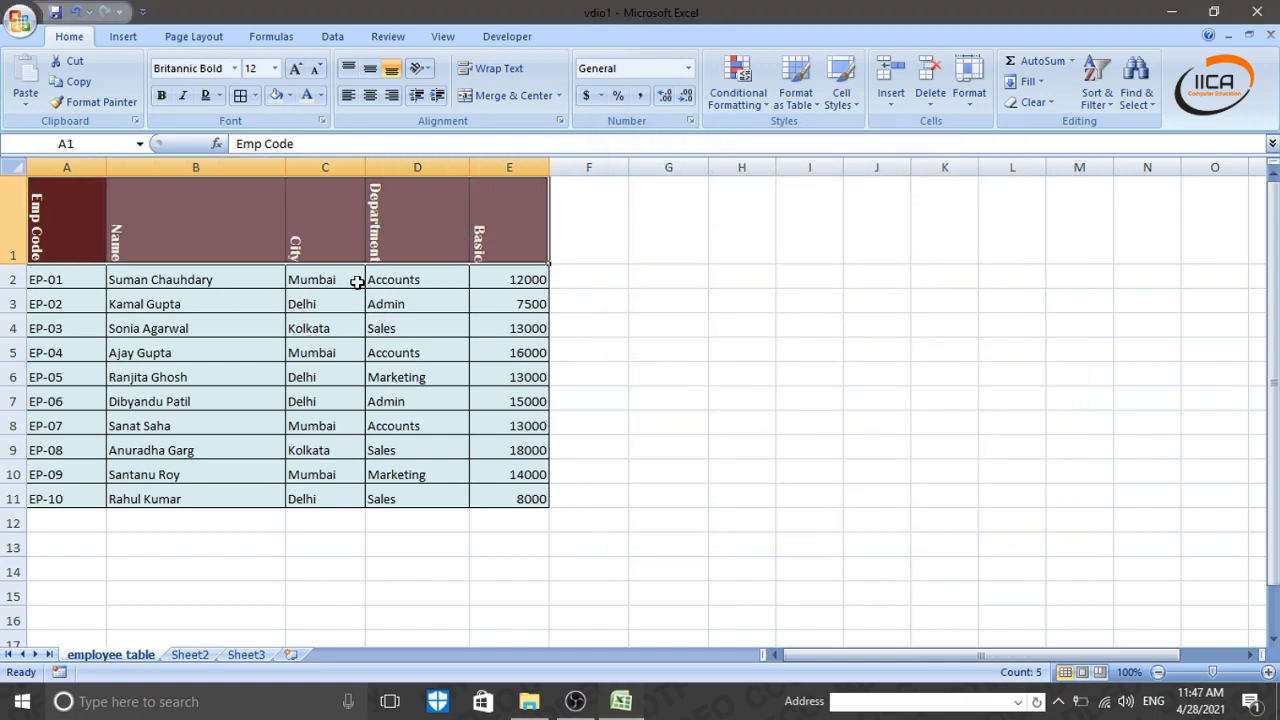
click(420, 68)
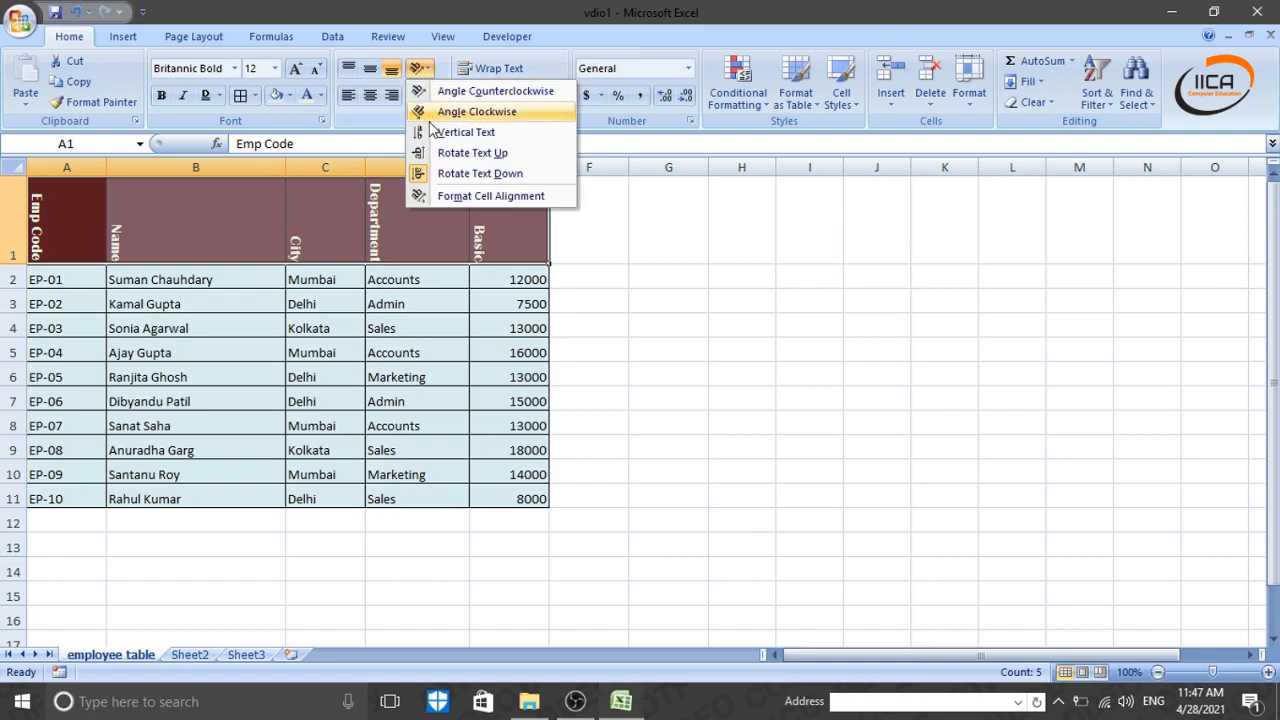
click(514, 199)
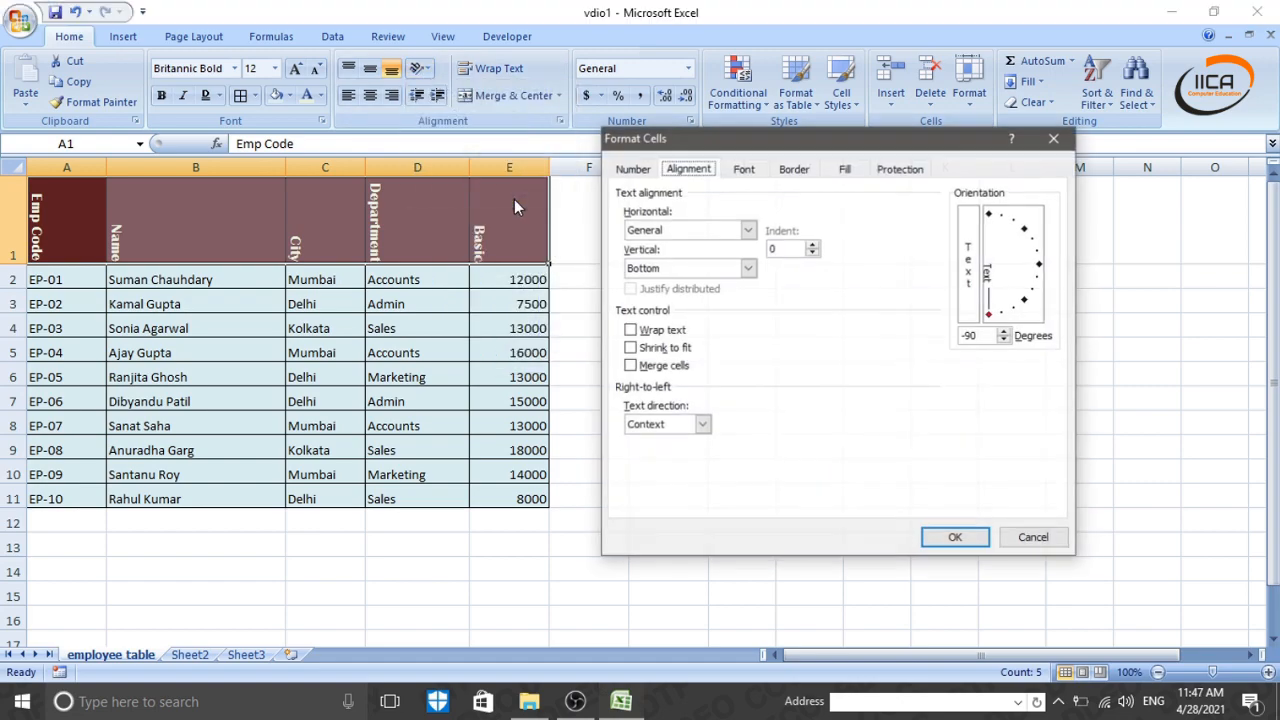
click(1040, 266)
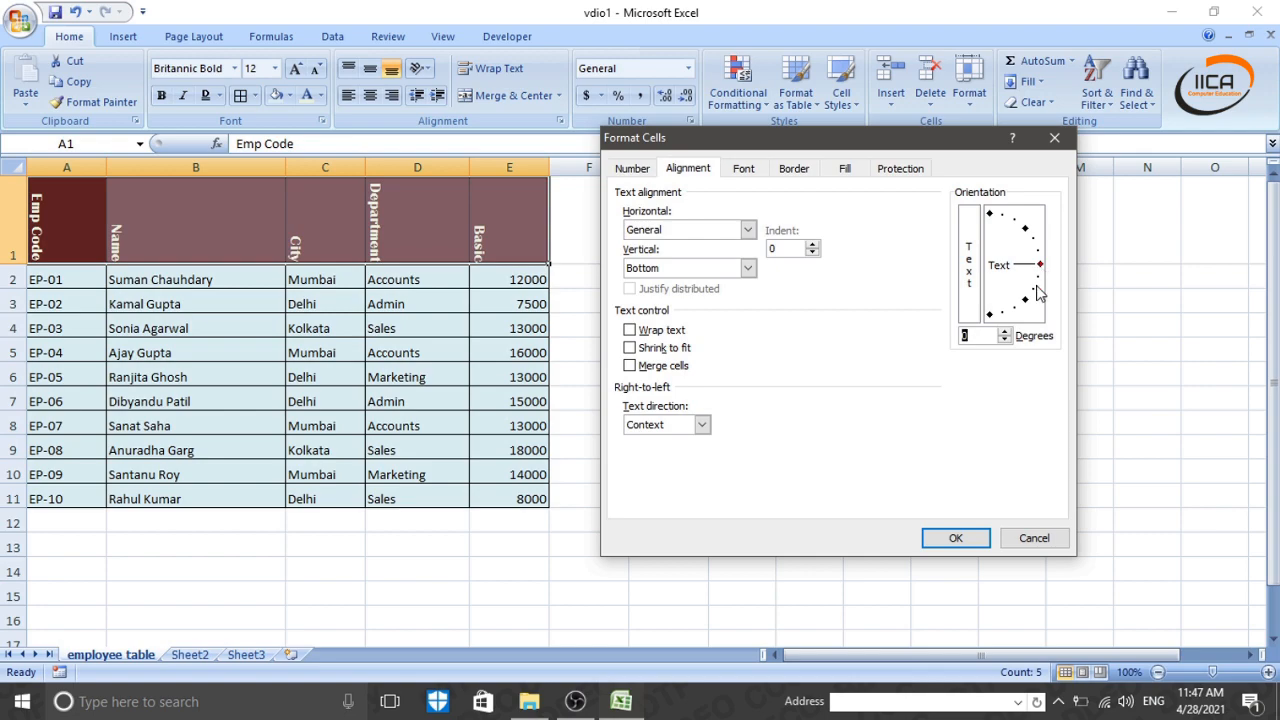
click(956, 539)
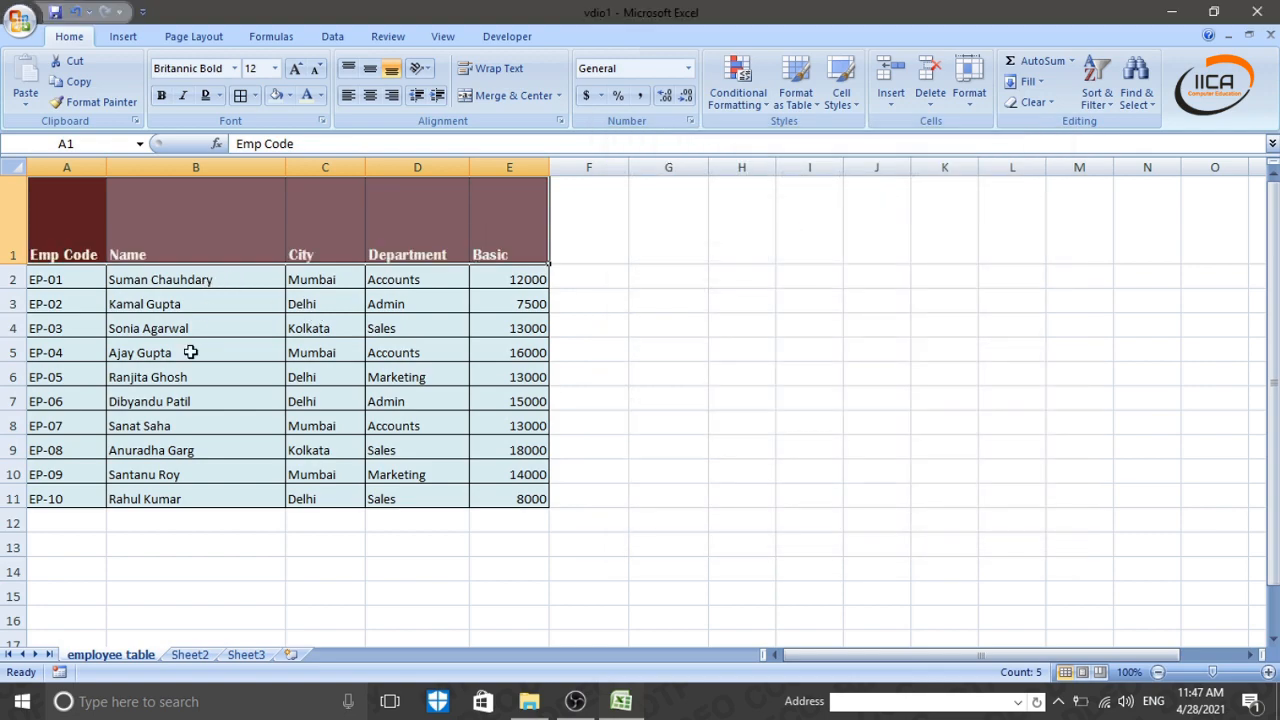
- Reduce the height of header row 1 so it closely fits the single line of headings
click(186, 350)
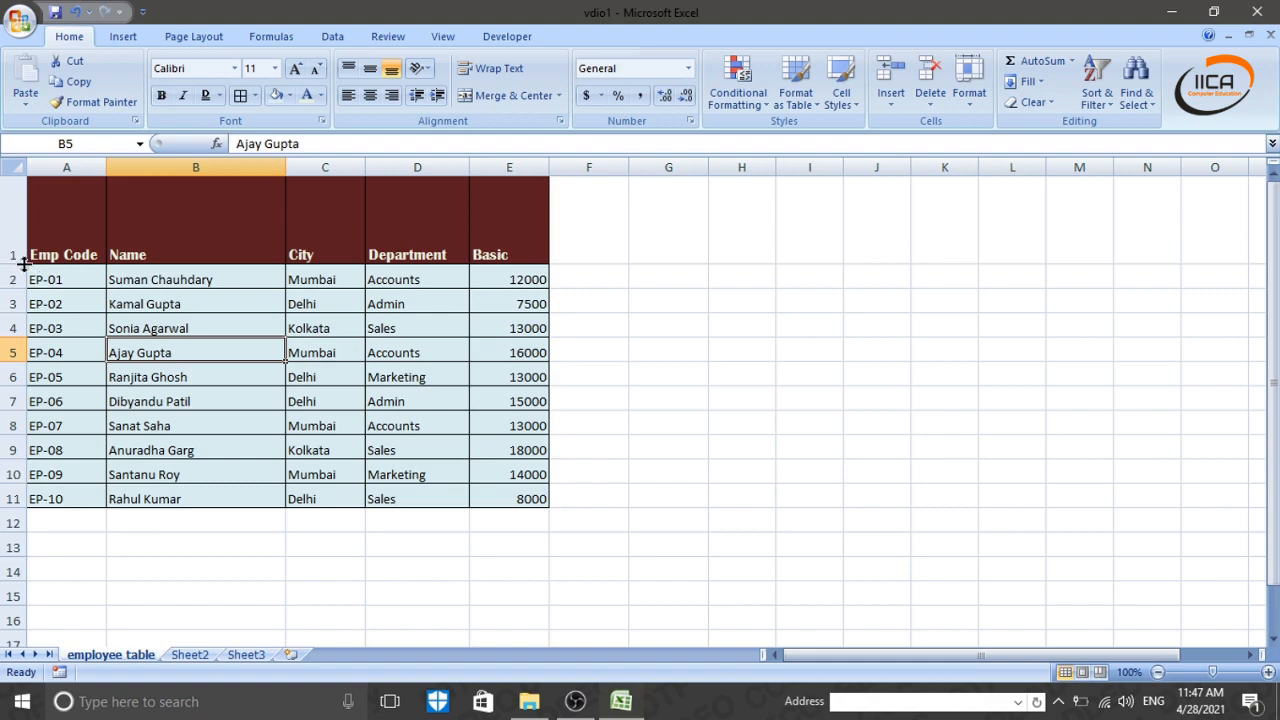
drag(11, 266, 24, 205)
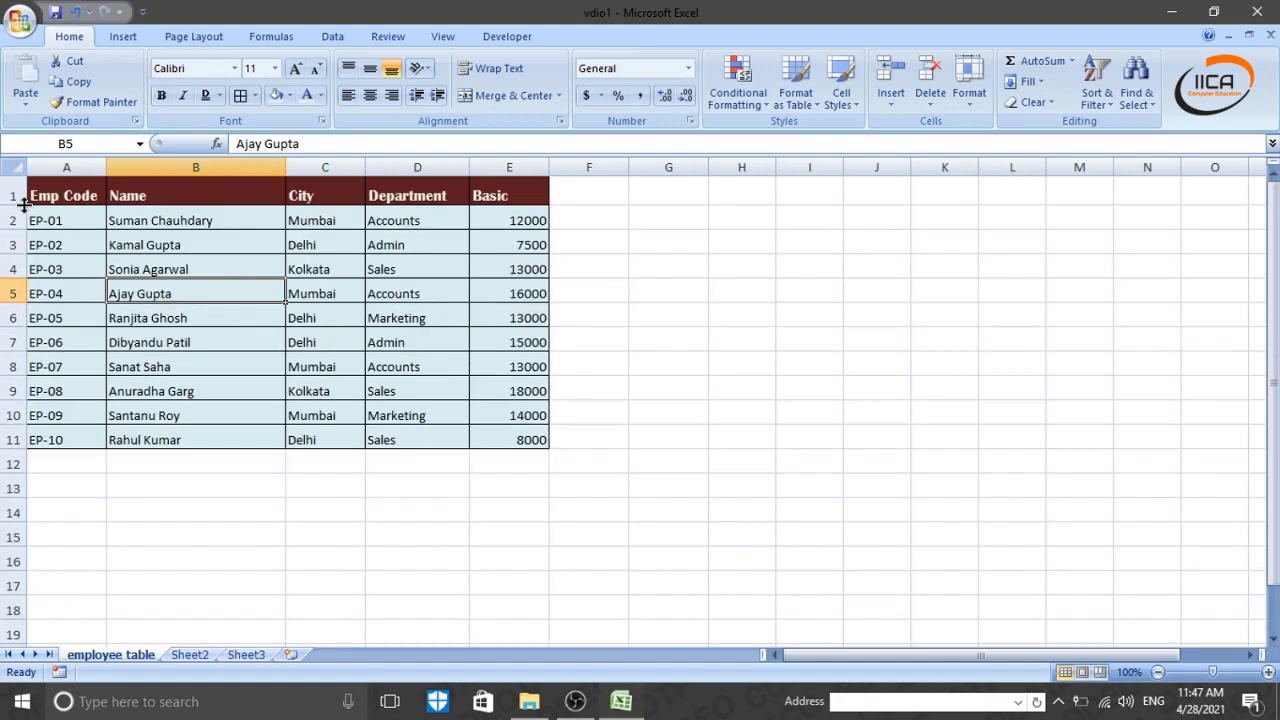
click(379, 287)
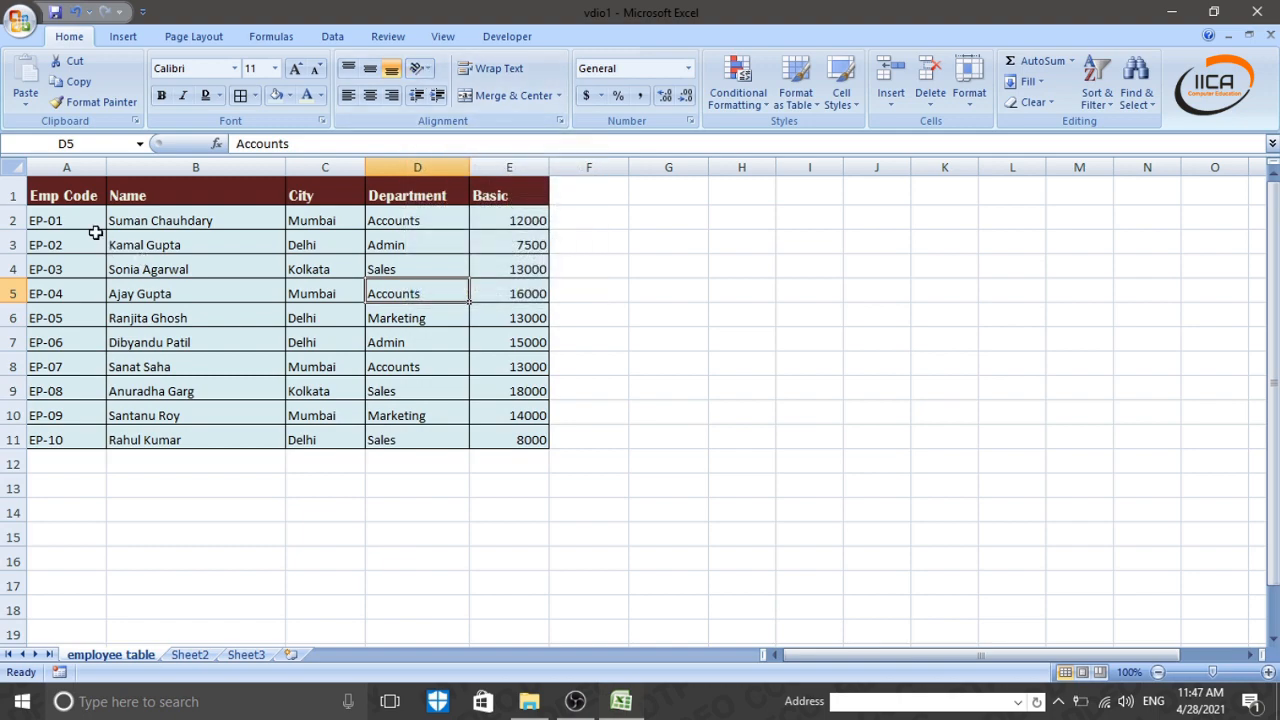
- Try centre and right alignment on the employee names in B2:B11, ending with left alignment
drag(203, 220, 193, 437)
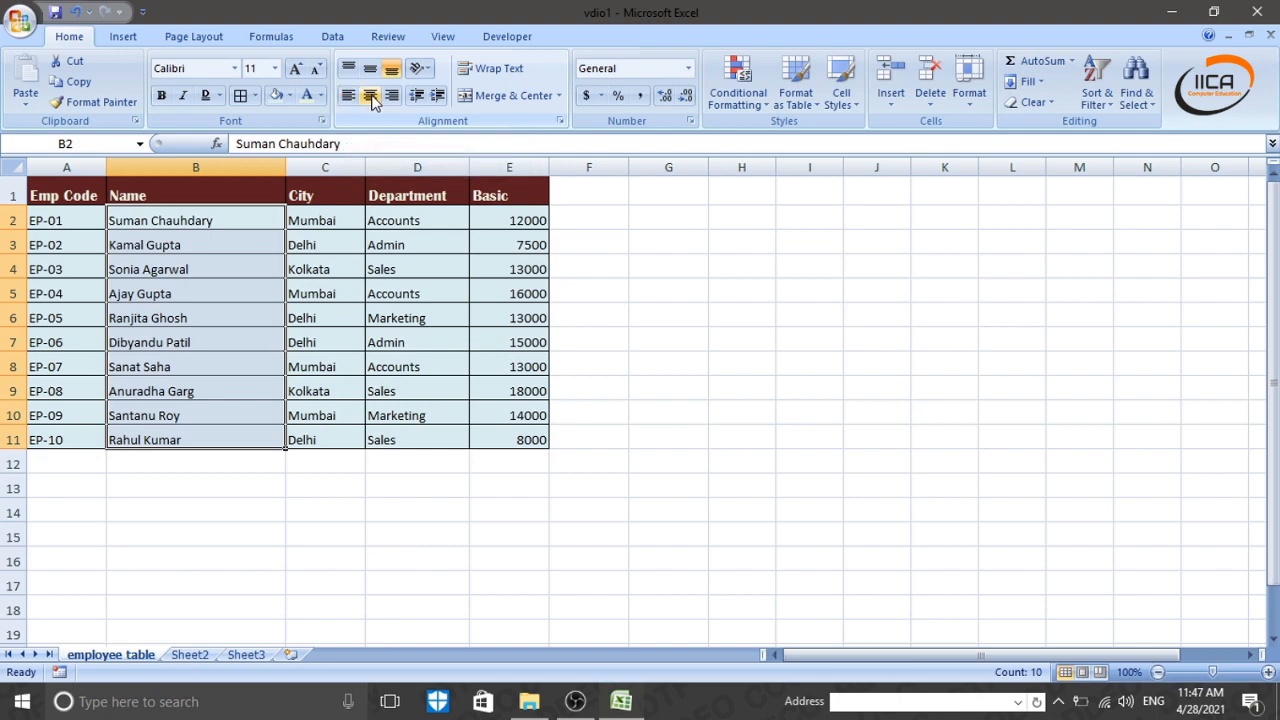
click(370, 96)
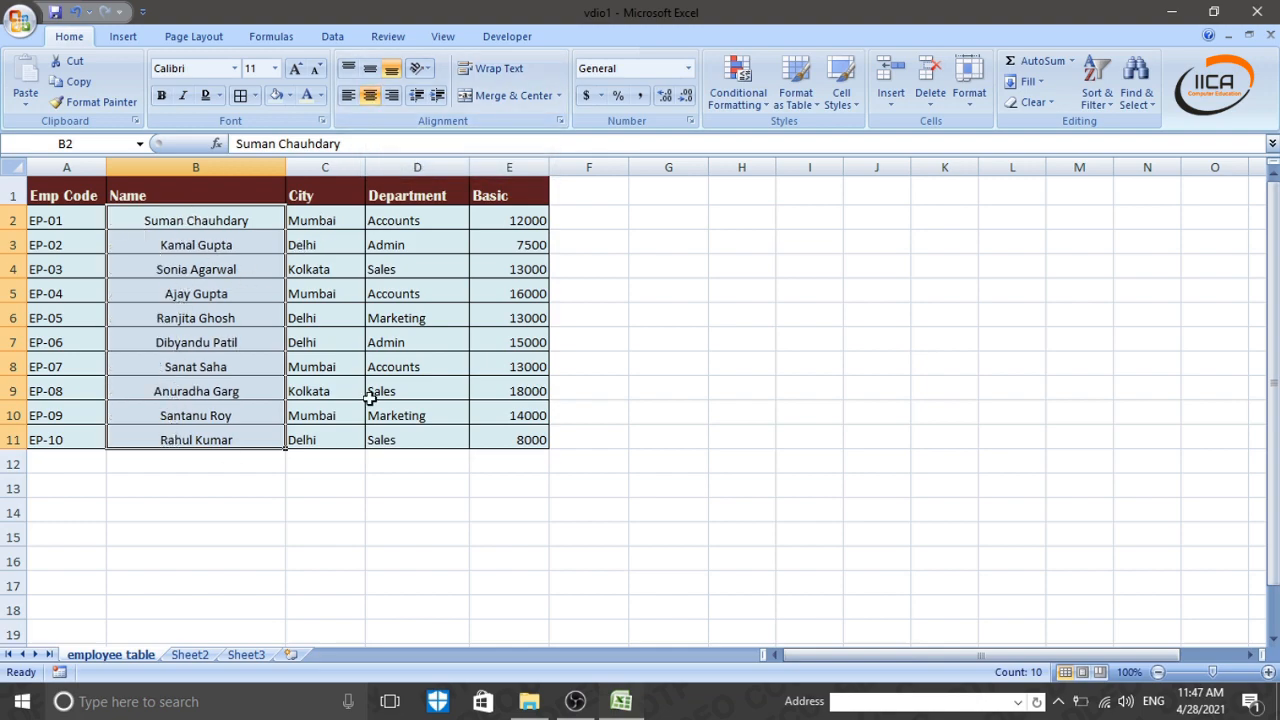
click(392, 96)
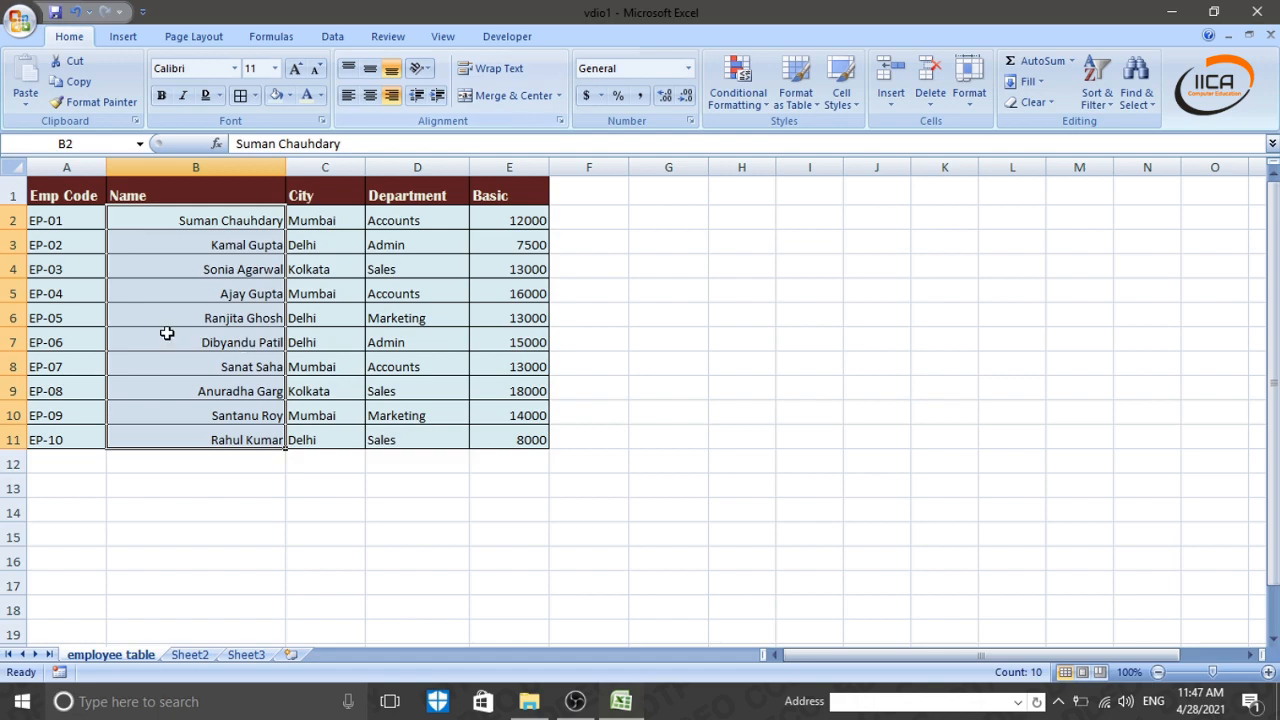
click(348, 97)
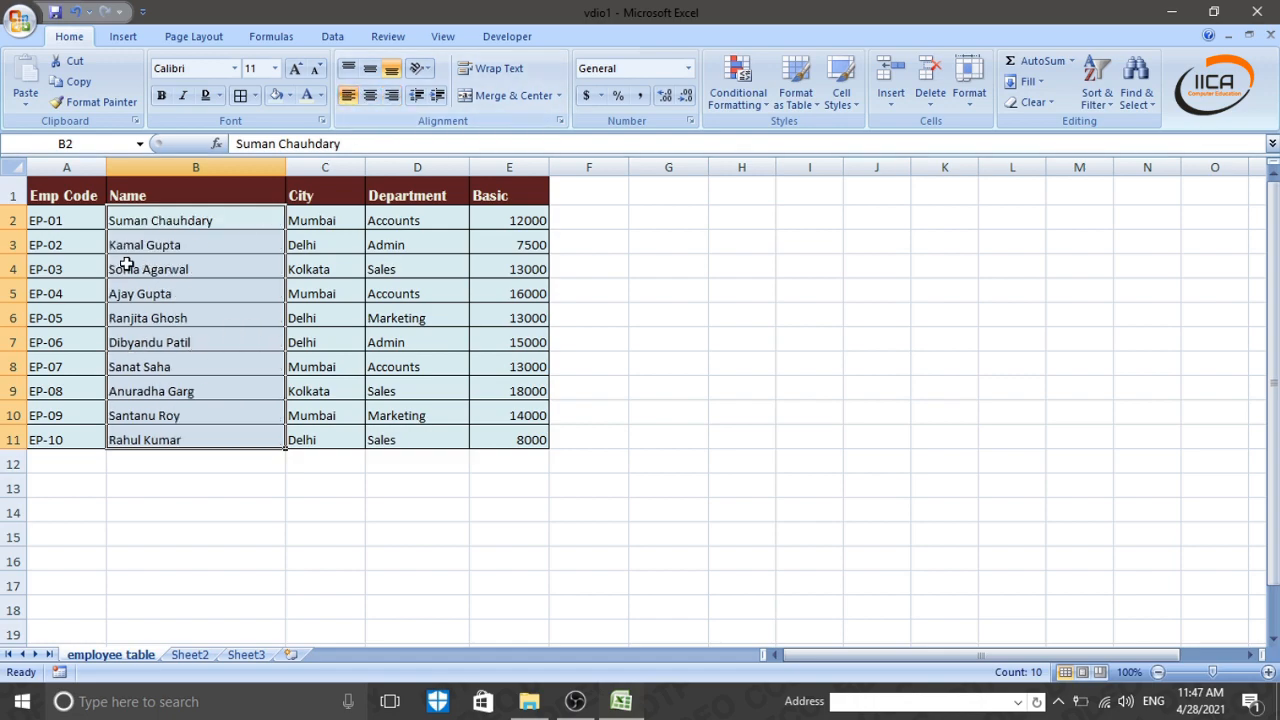
click(370, 96)
click(392, 96)
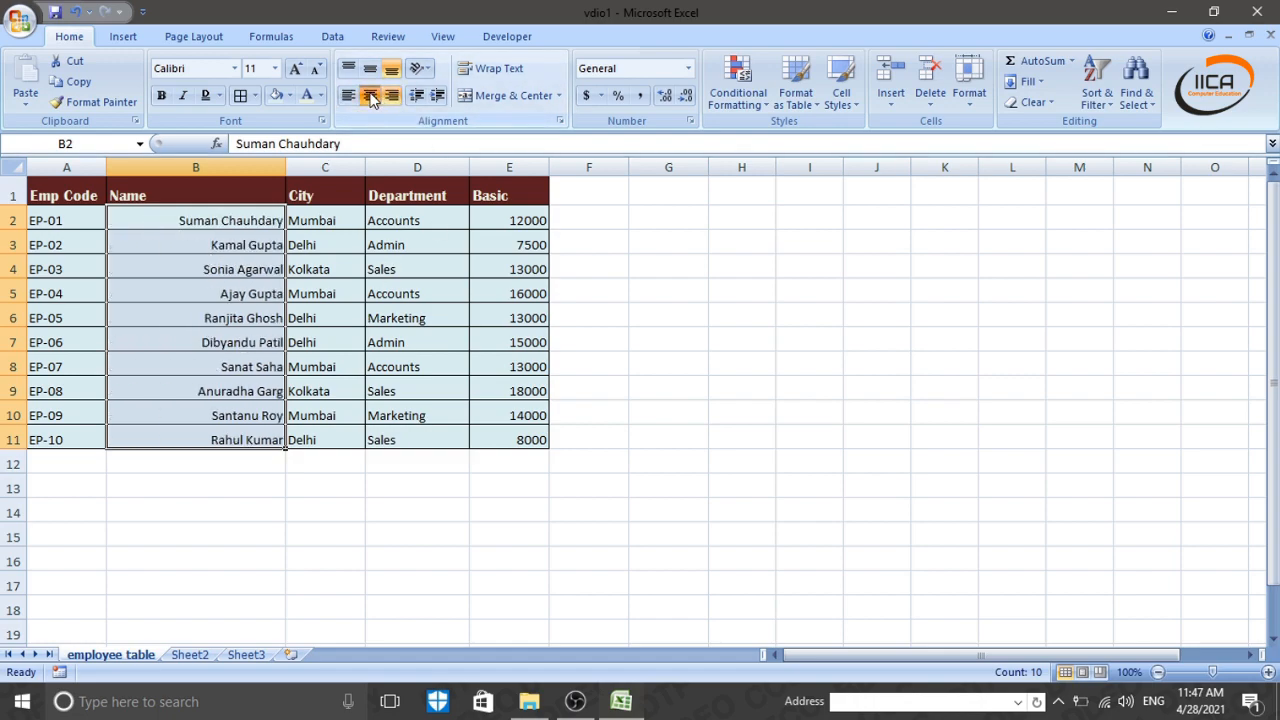
click(370, 96)
click(348, 97)
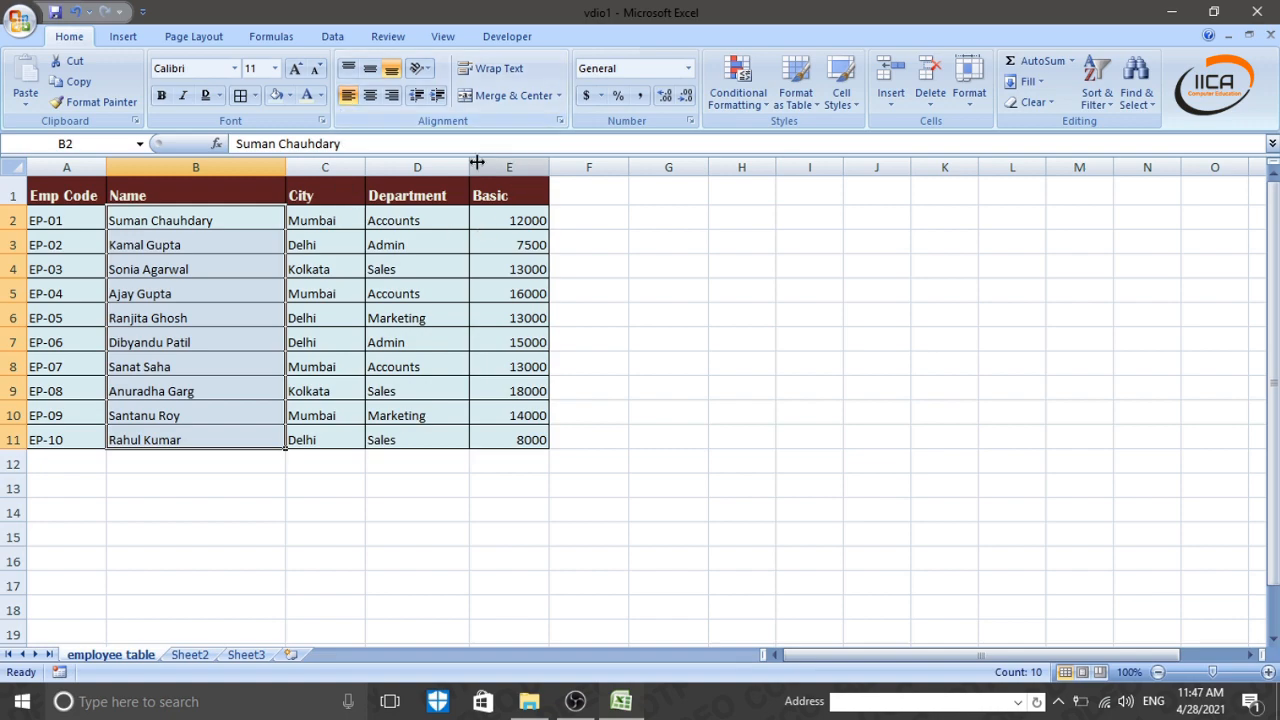
- Increase the indent of the employee names in B2:B11 by eight levels
click(438, 97)
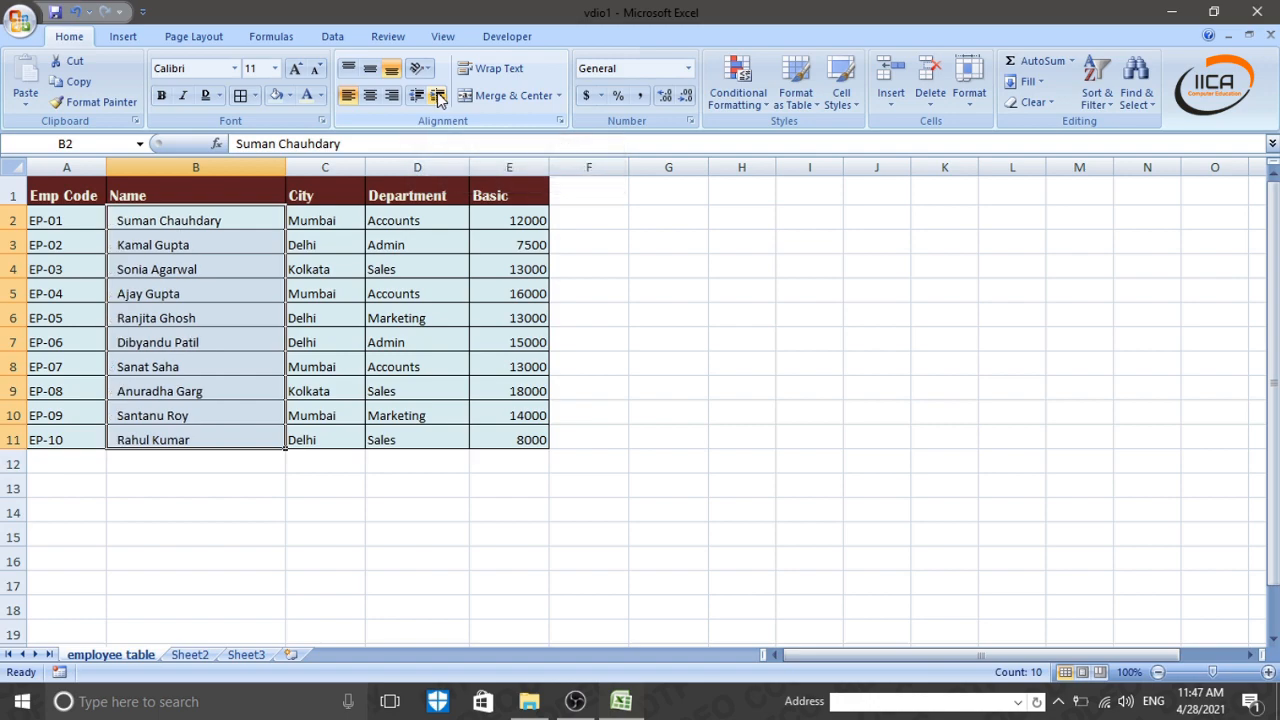
click(438, 97)
click(438, 96)
click(437, 95)
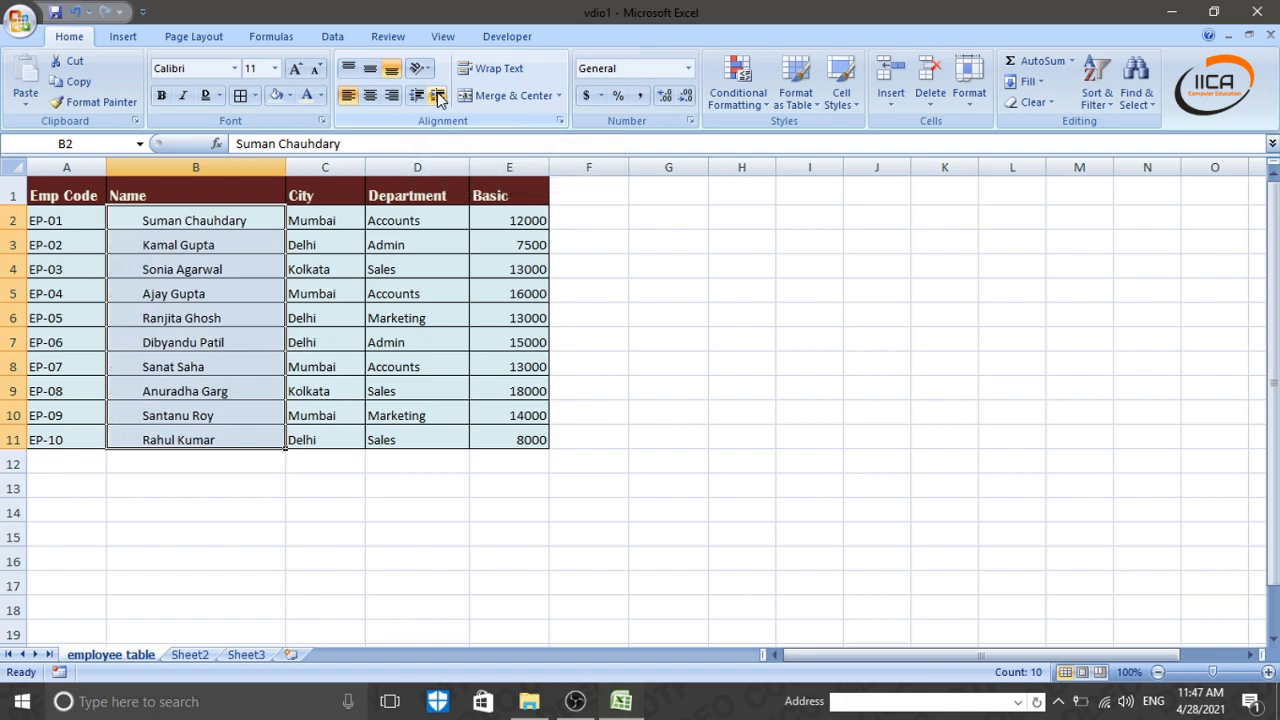
click(437, 95)
click(437, 95)
click(437, 95)
click(437, 95)
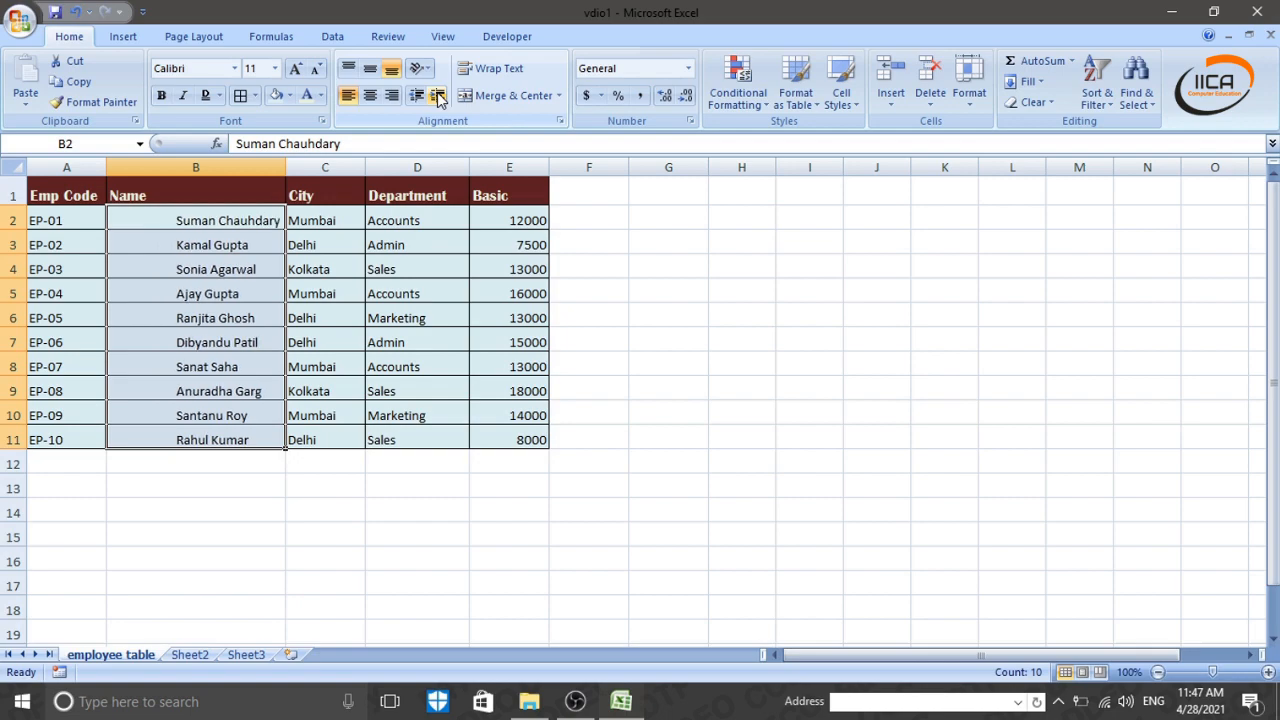
- Decrease the indent of the names in B2:B11 until they sit at the cell's left border, then deselect them
click(417, 97)
click(417, 97)
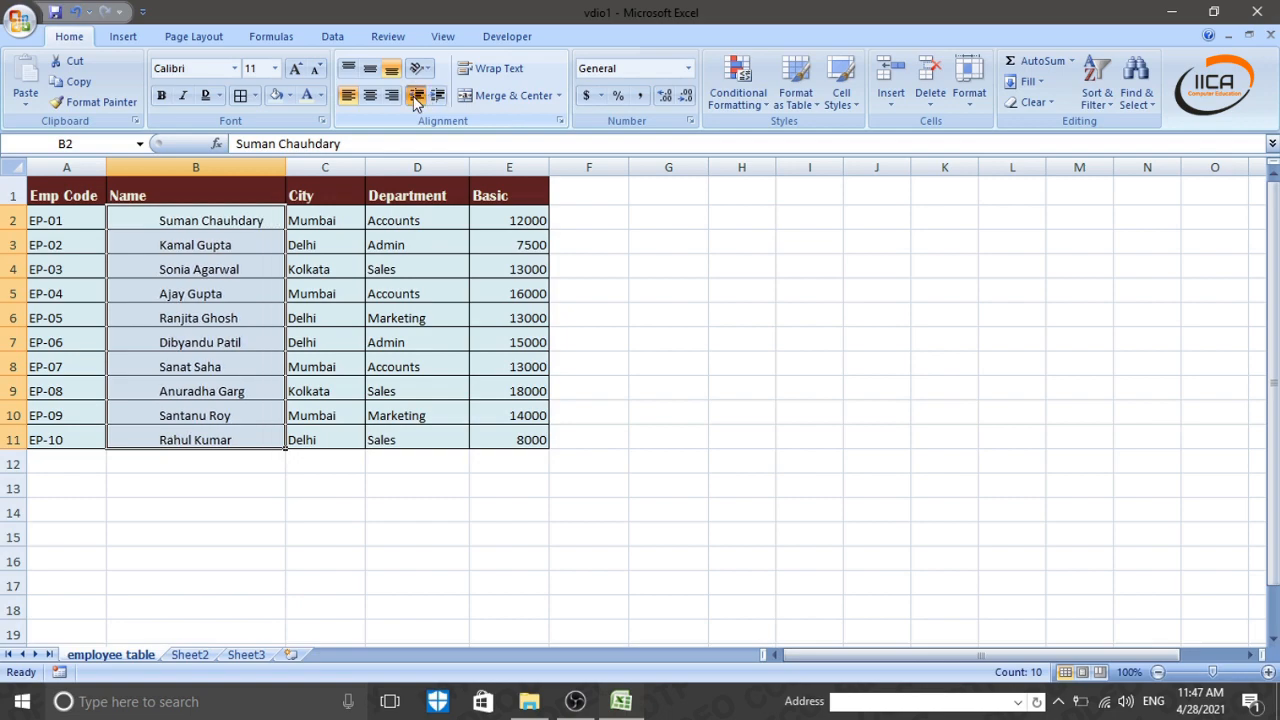
click(417, 97)
click(417, 97)
click(417, 97)
click(417, 97)
click(417, 97)
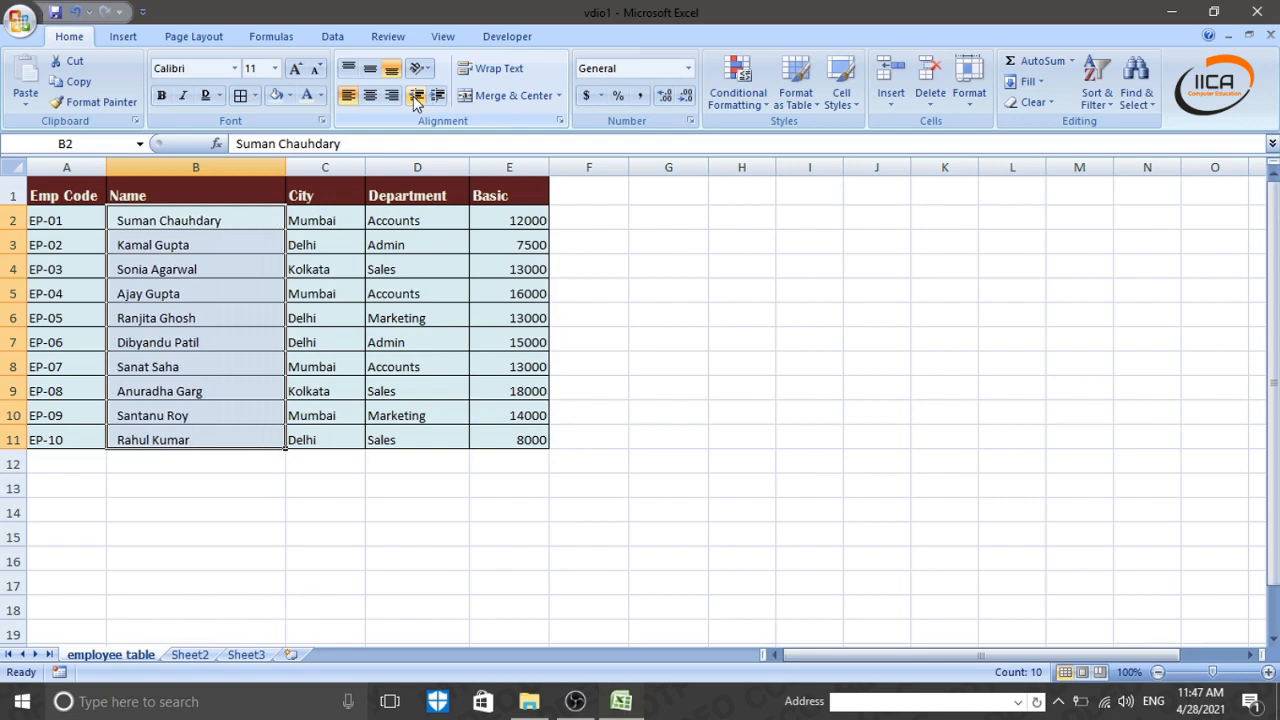
click(417, 97)
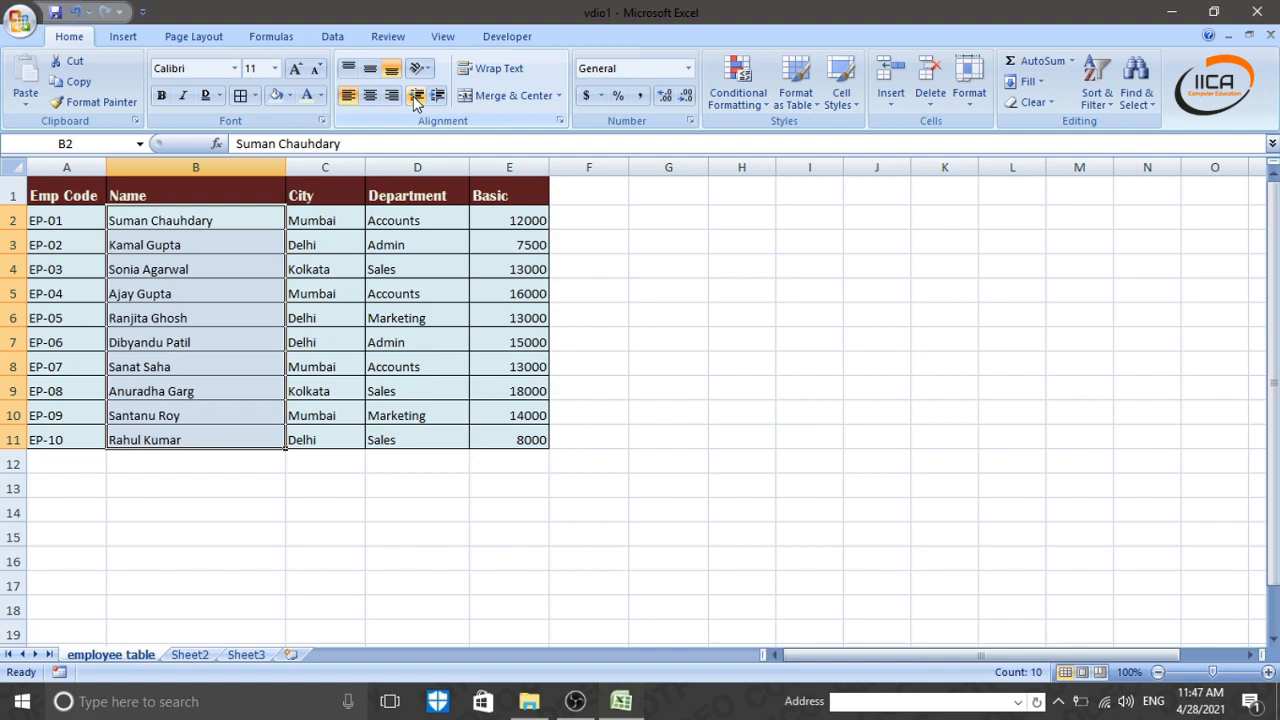
click(383, 321)
- Select the names in B2:B11 again and increase their indent by eight levels
drag(246, 225, 240, 440)
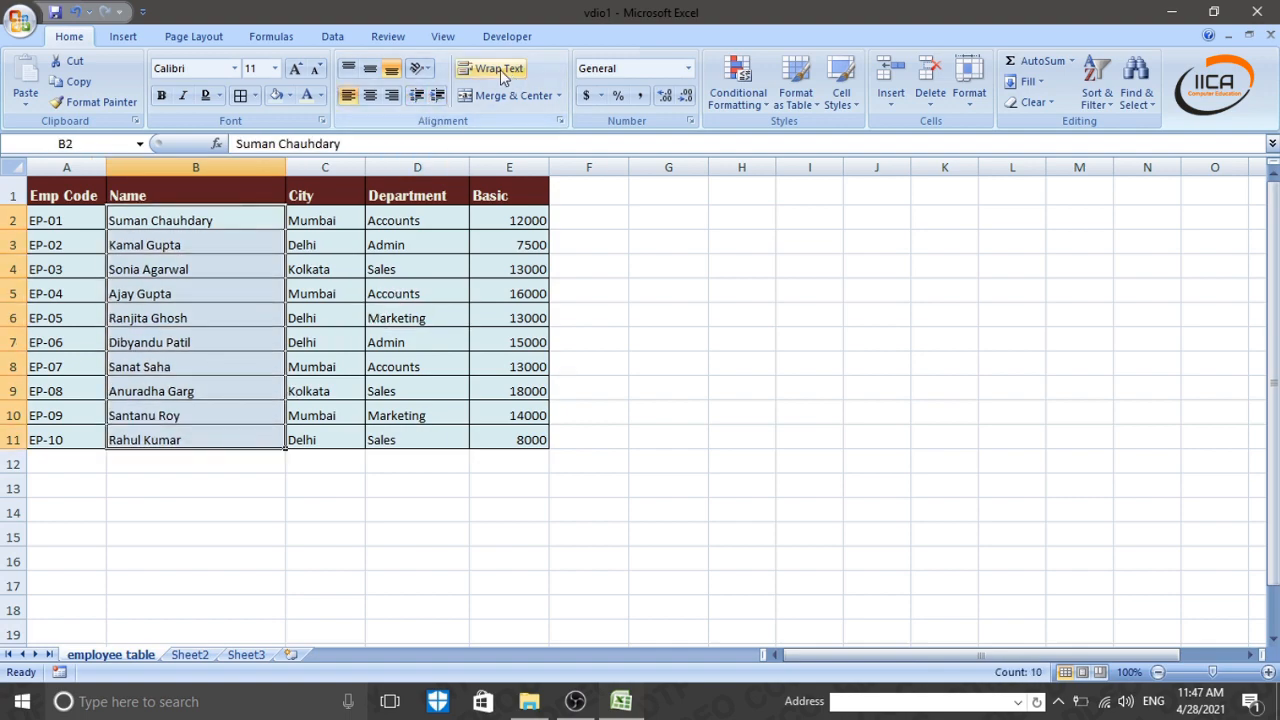
click(438, 96)
click(438, 96)
click(438, 96)
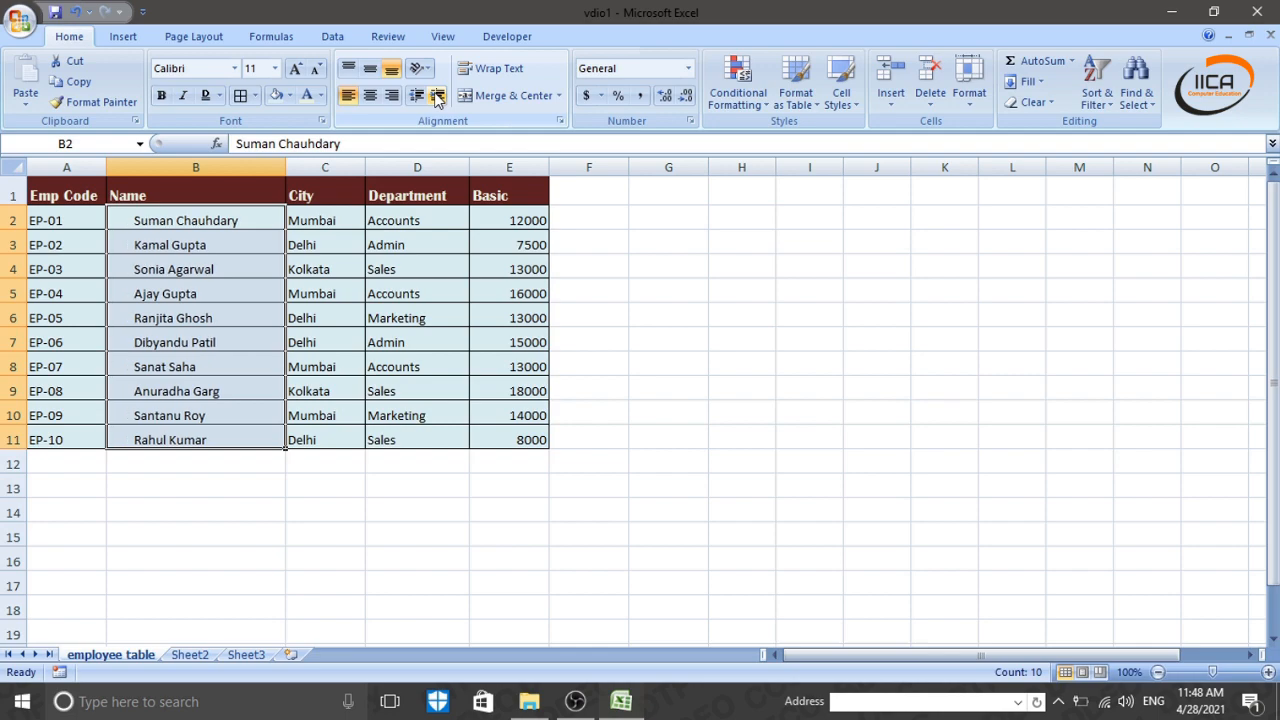
click(438, 96)
click(438, 96)
click(438, 96)
click(438, 96)
click(438, 96)
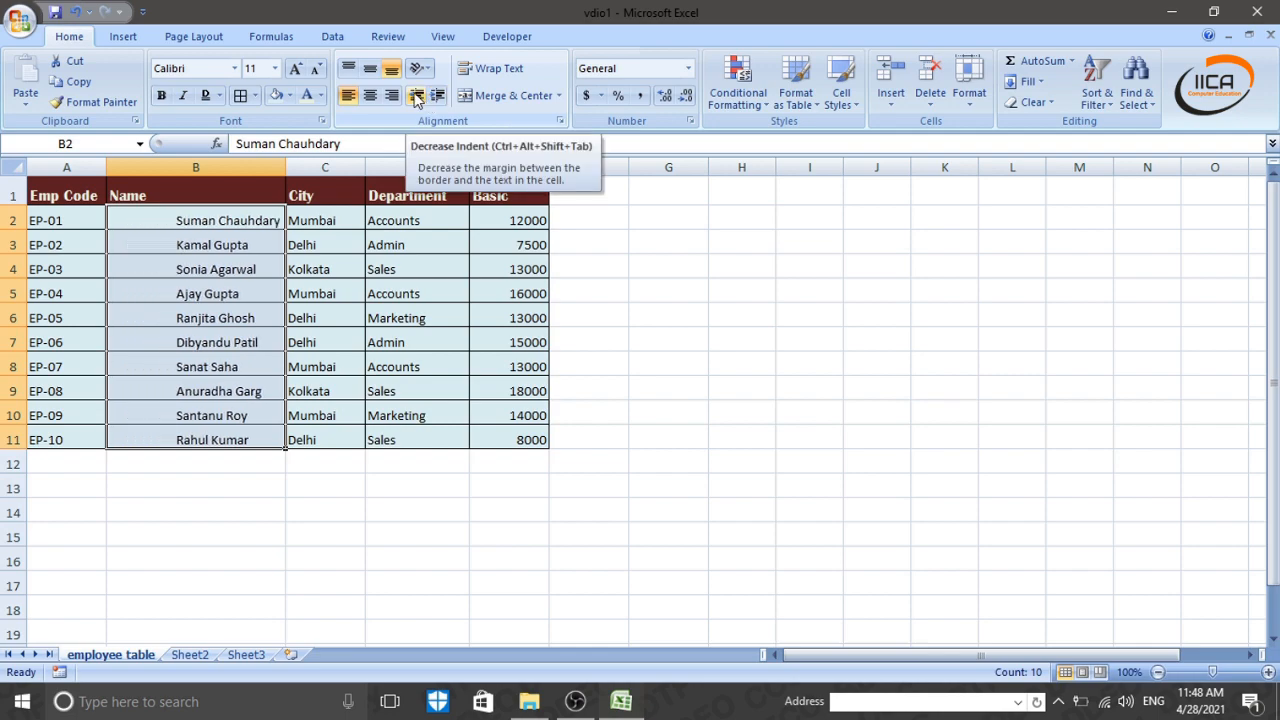
- Remove all eight indent levels from the names in B2:B11 and deselect the range
click(416, 97)
click(416, 97)
click(416, 97)
click(416, 97)
click(416, 97)
click(416, 97)
click(416, 97)
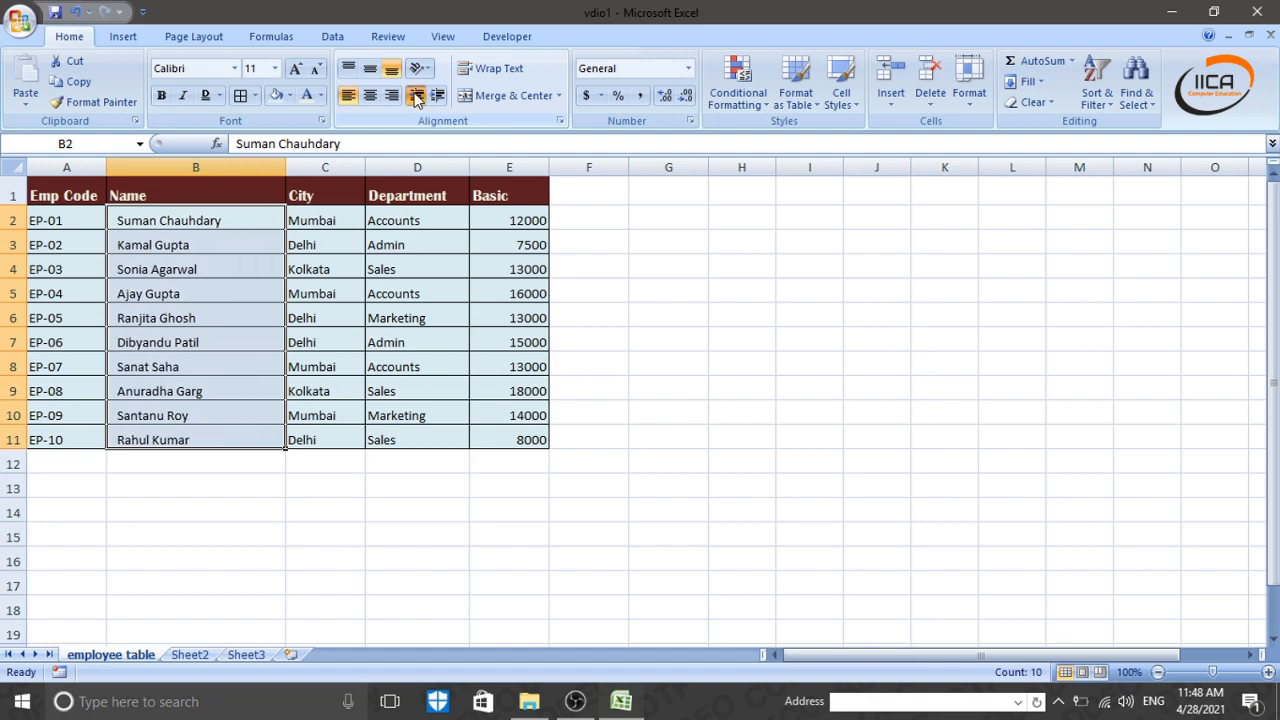
click(416, 97)
click(474, 284)
click(348, 337)
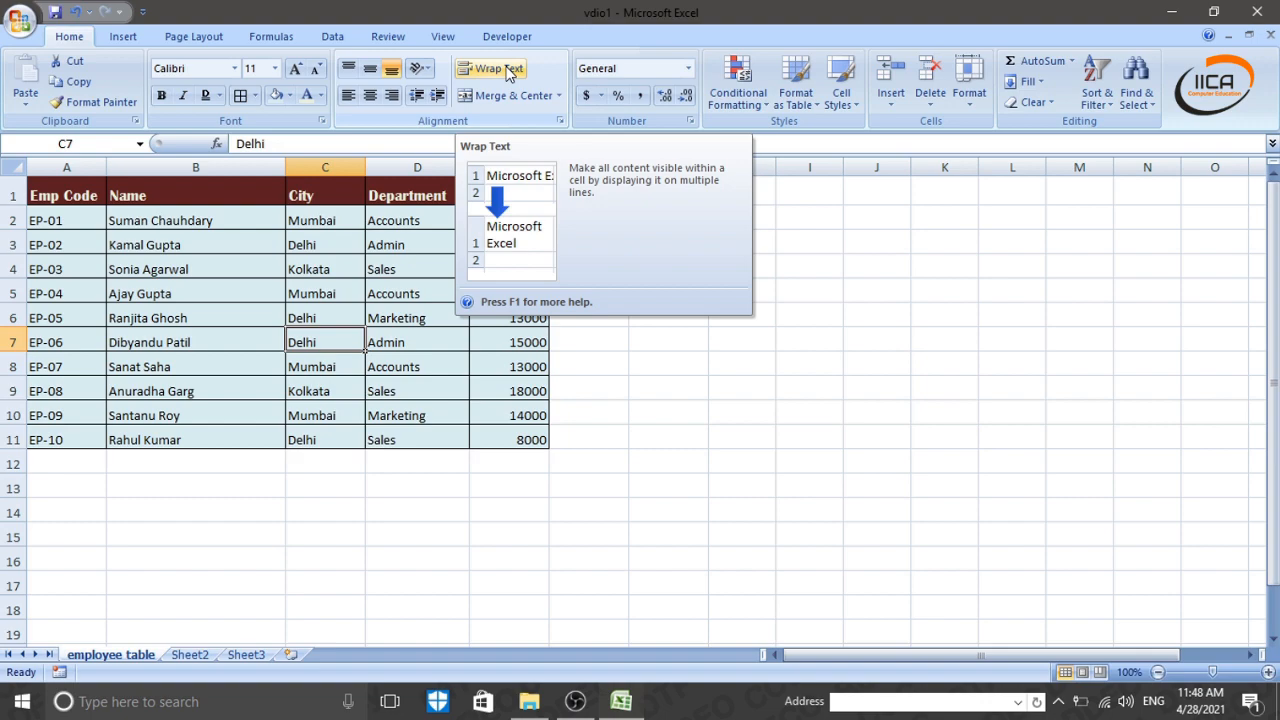
click(195, 266)
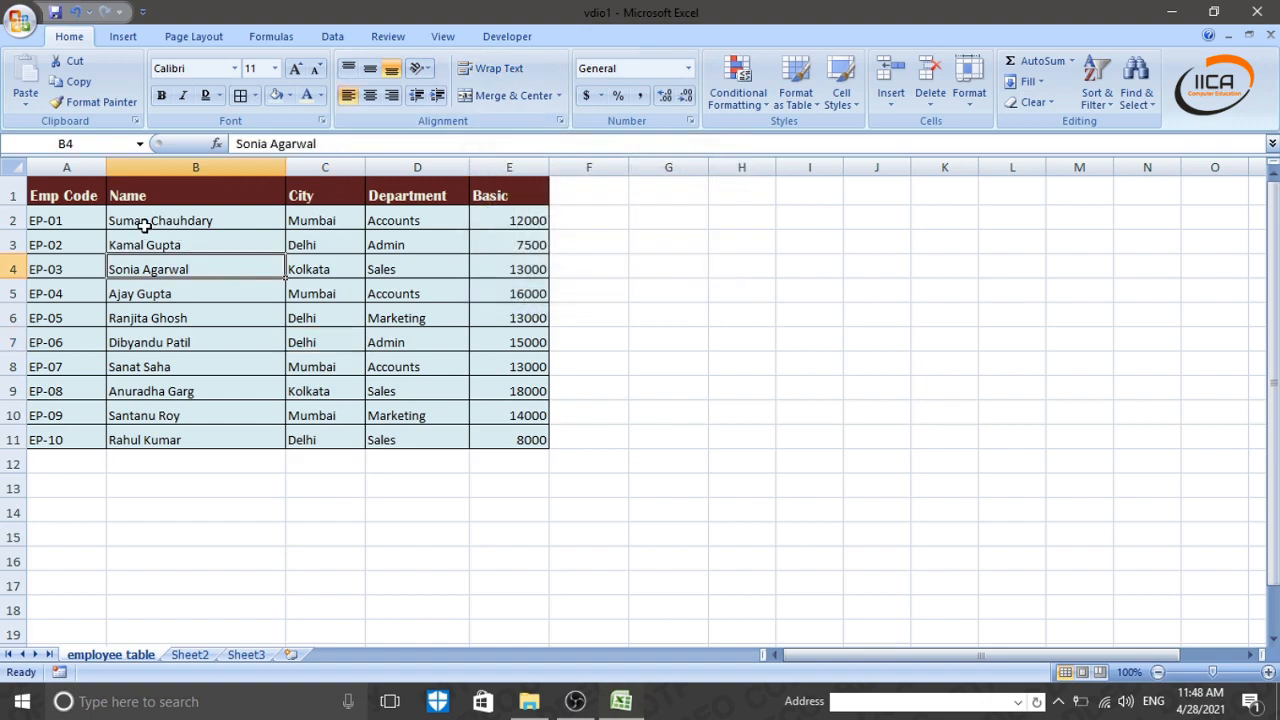
click(145, 222)
click(248, 306)
click(148, 220)
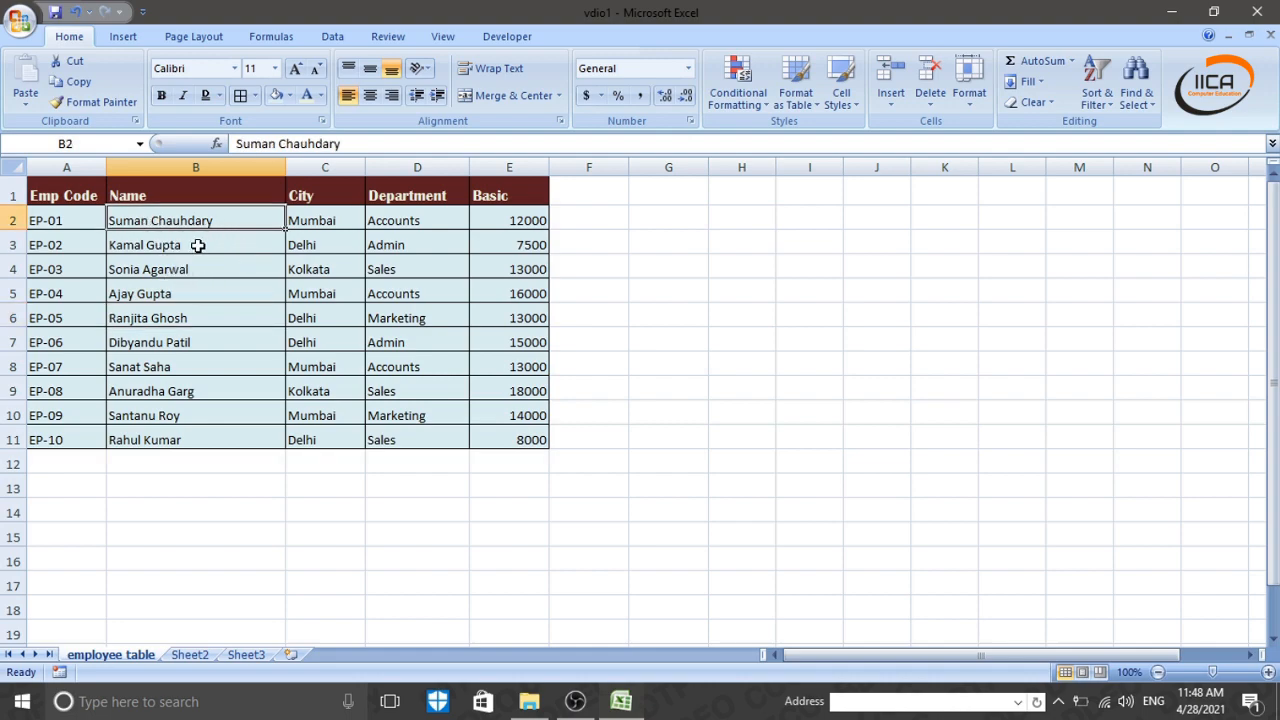
click(166, 246)
- Insert a middle name between the first and last name of the employee in cell B2
double_click(151, 220)
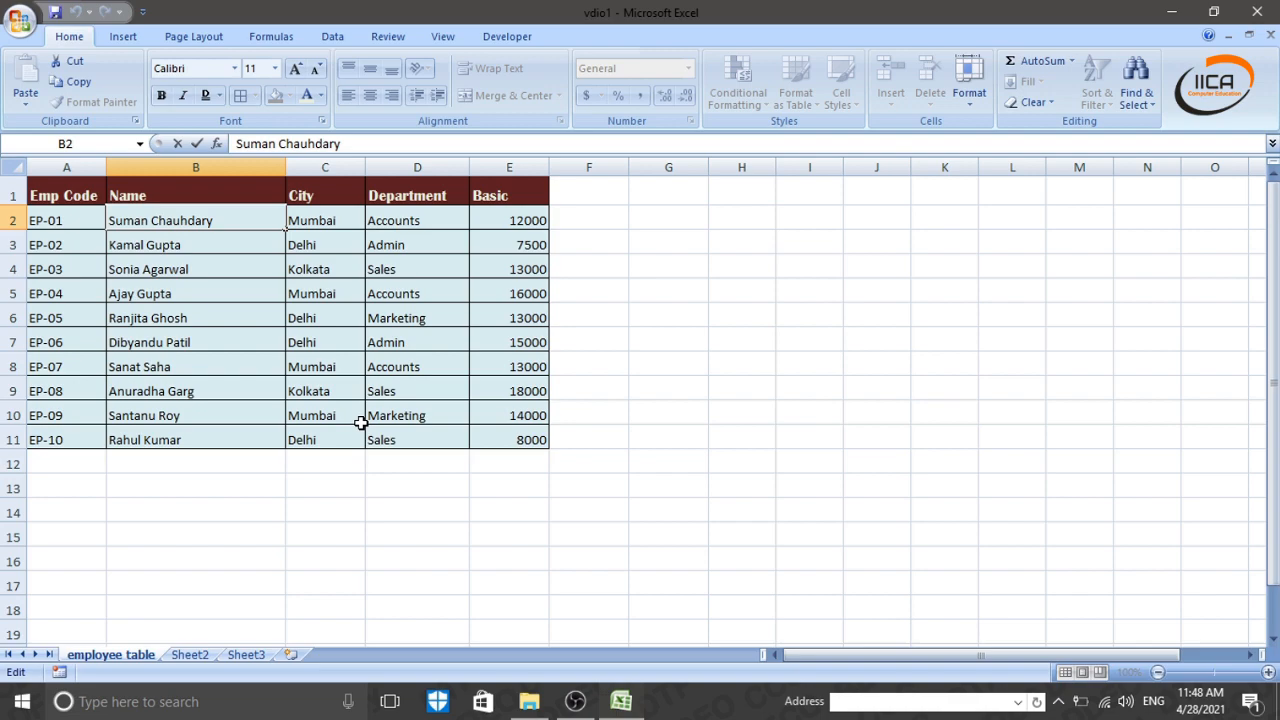
text(Kuma)
key(BackSpace)
key(BackSpace)
key(BackSpace)
text(um)
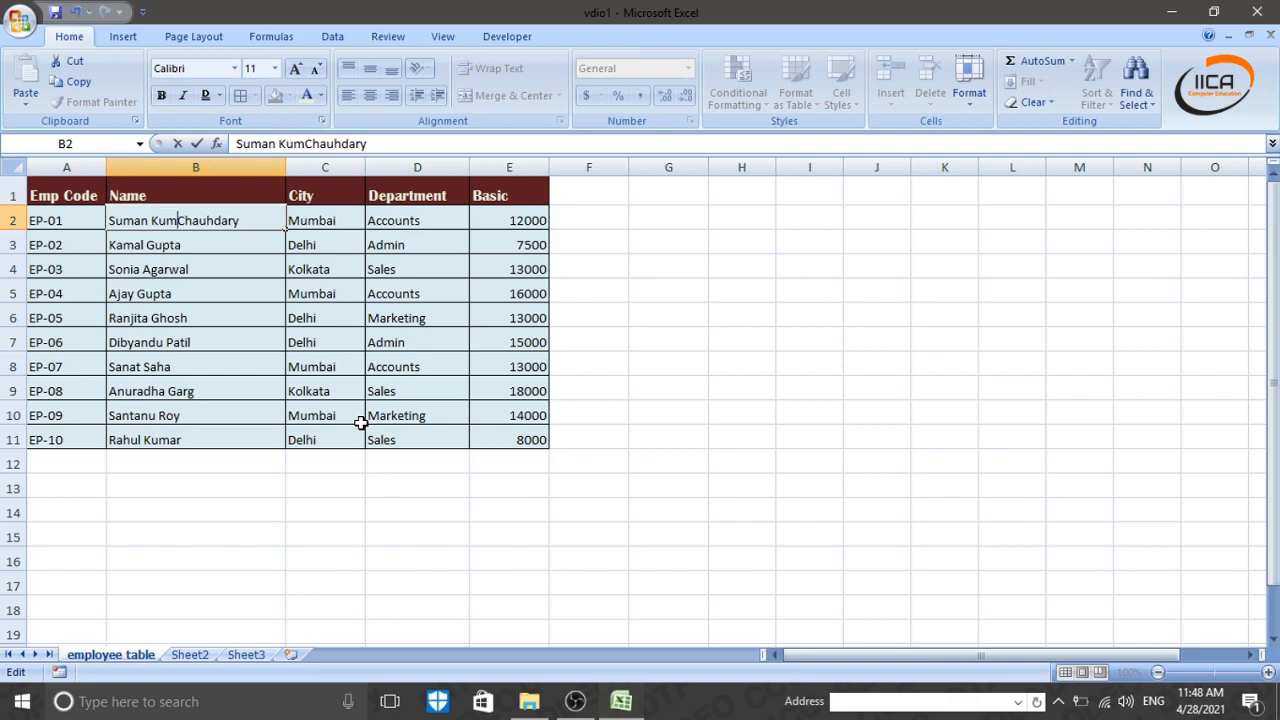
text(ari)
click(417, 389)
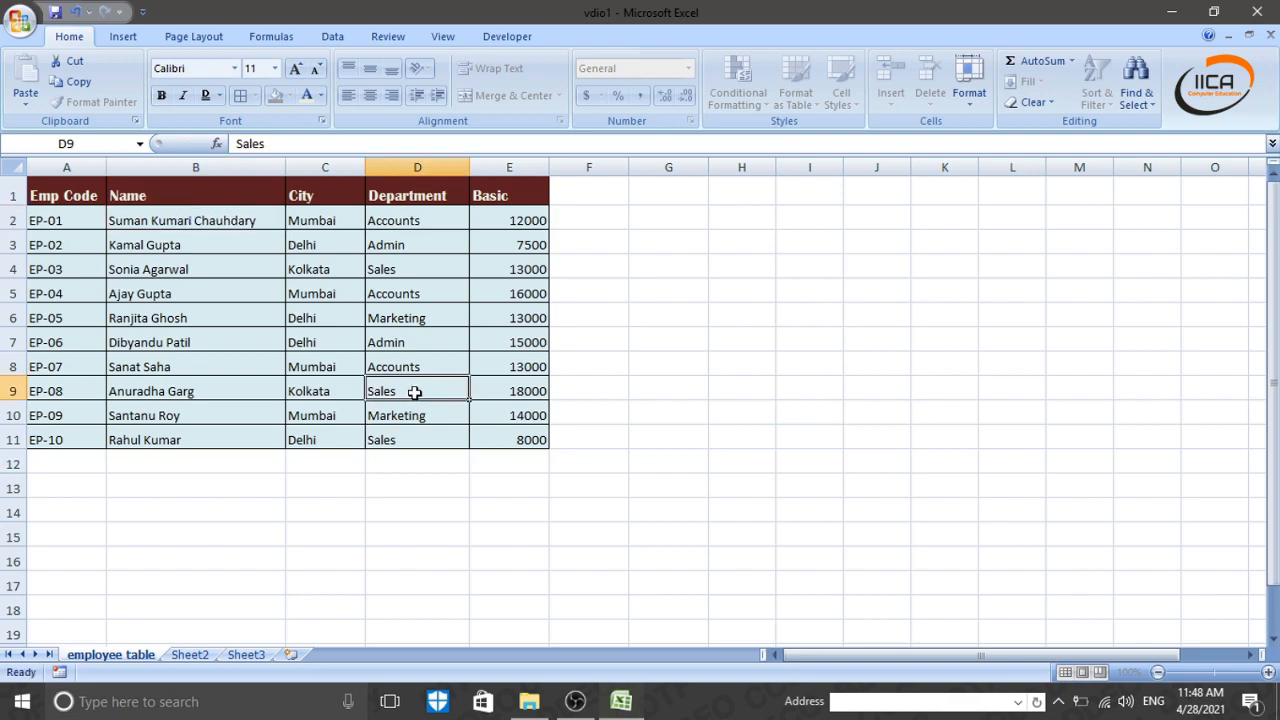
- Narrow column B until the long three-part name in B2 no longer fits in its cell
click(265, 391)
click(271, 246)
click(228, 348)
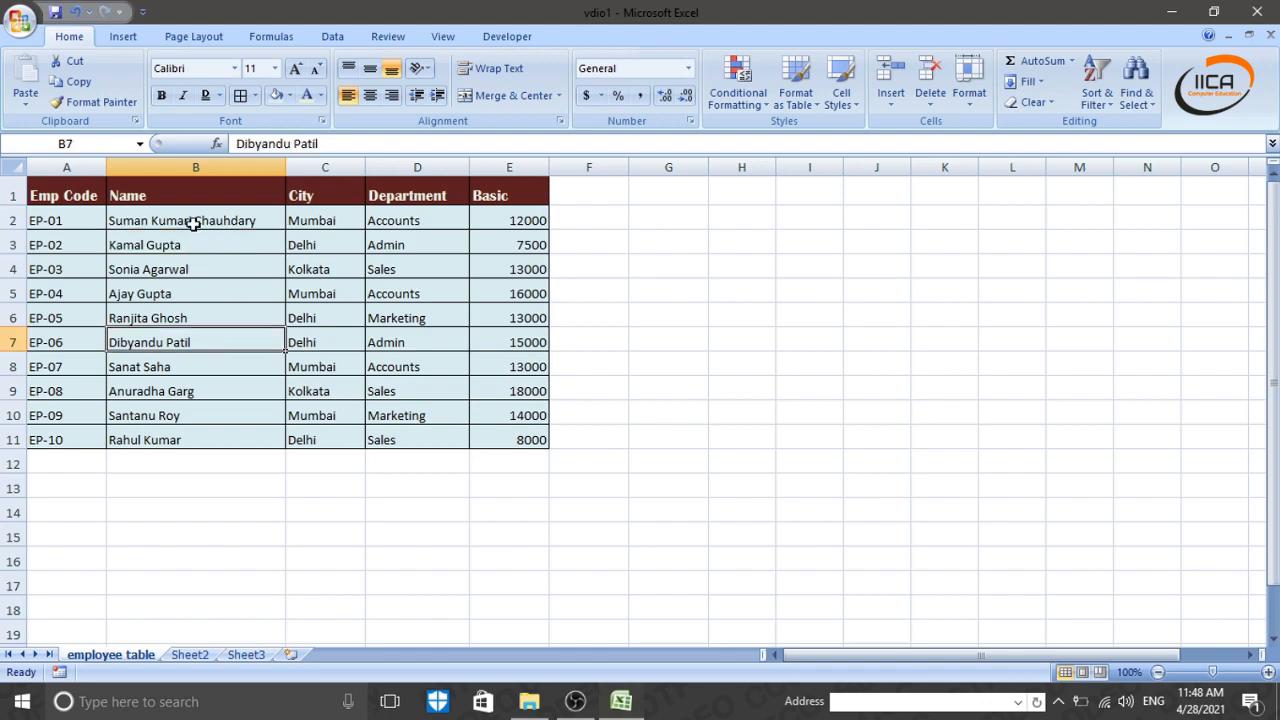
click(193, 224)
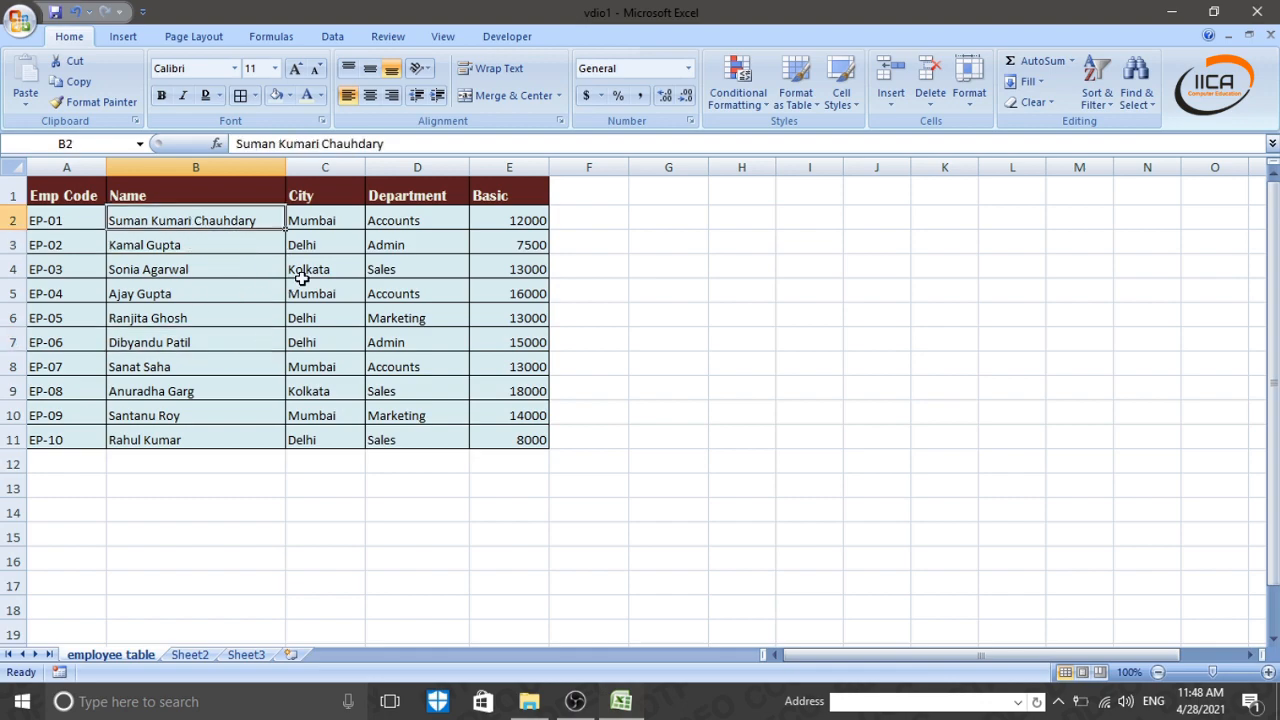
drag(285, 170, 209, 164)
click(214, 336)
- Wrap the text of the names in B2:B11 and deselect the range
drag(181, 242, 157, 438)
click(204, 317)
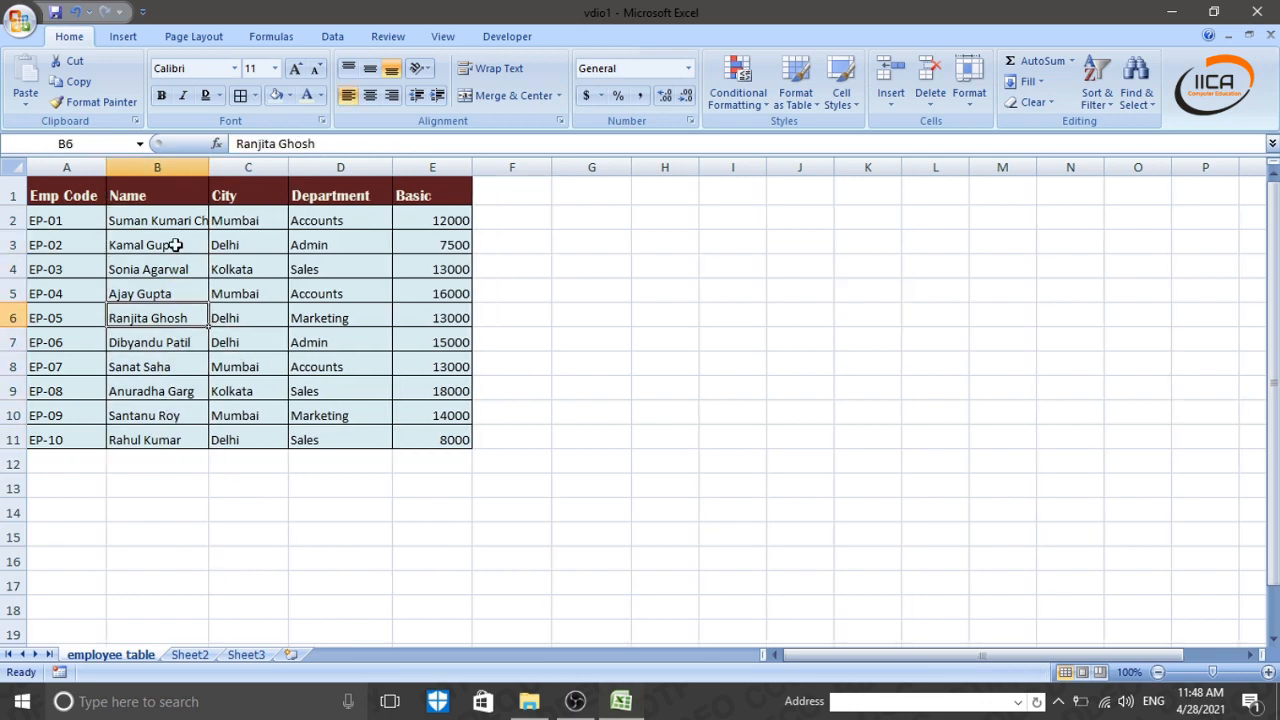
click(170, 220)
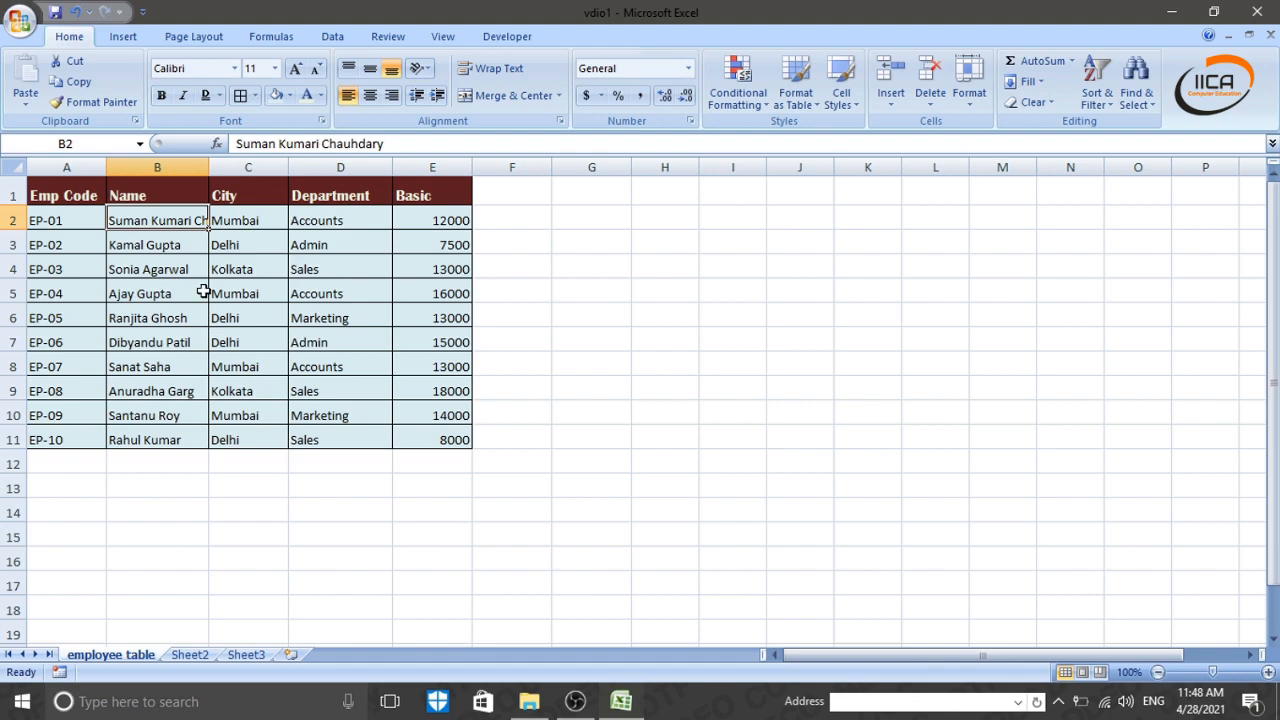
click(299, 290)
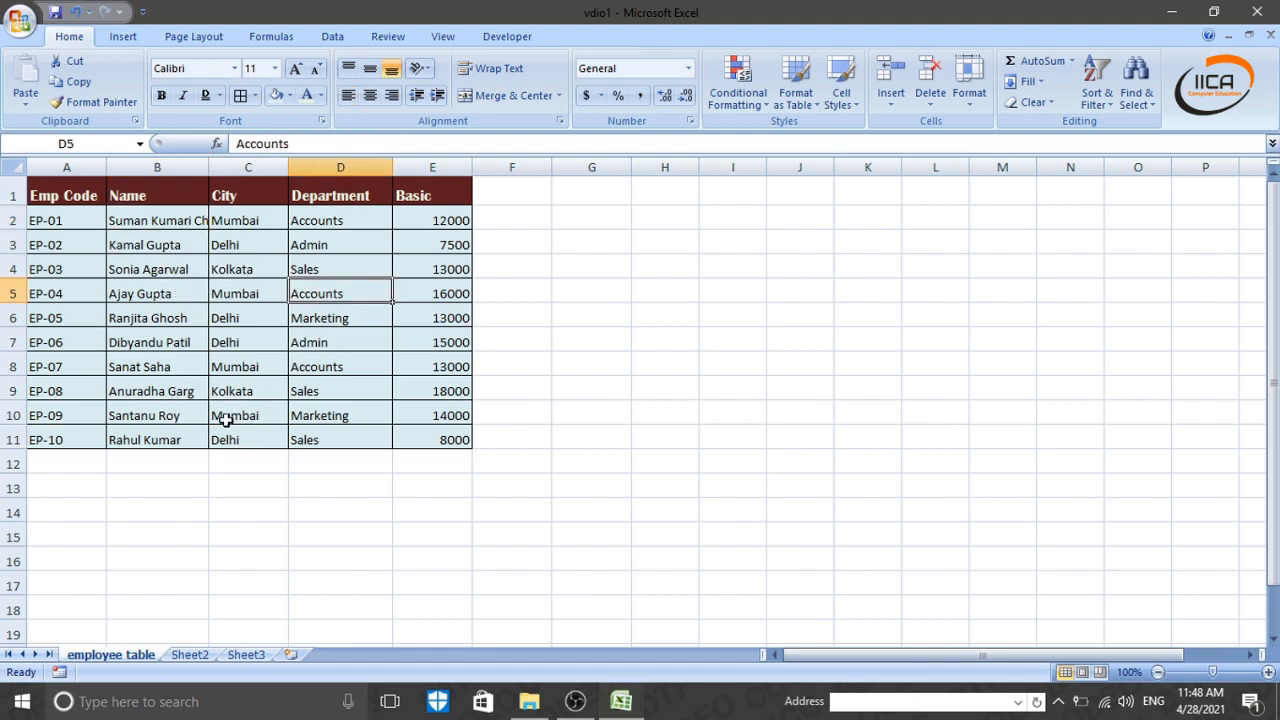
click(177, 340)
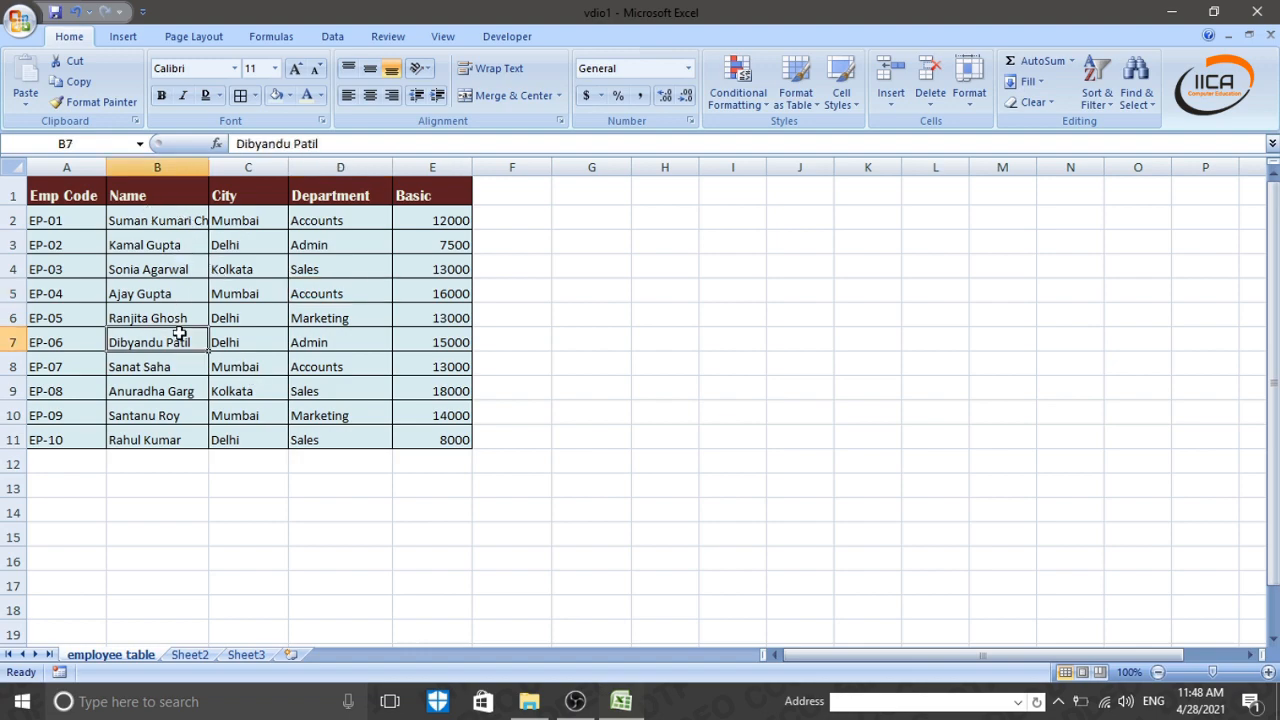
drag(171, 220, 163, 441)
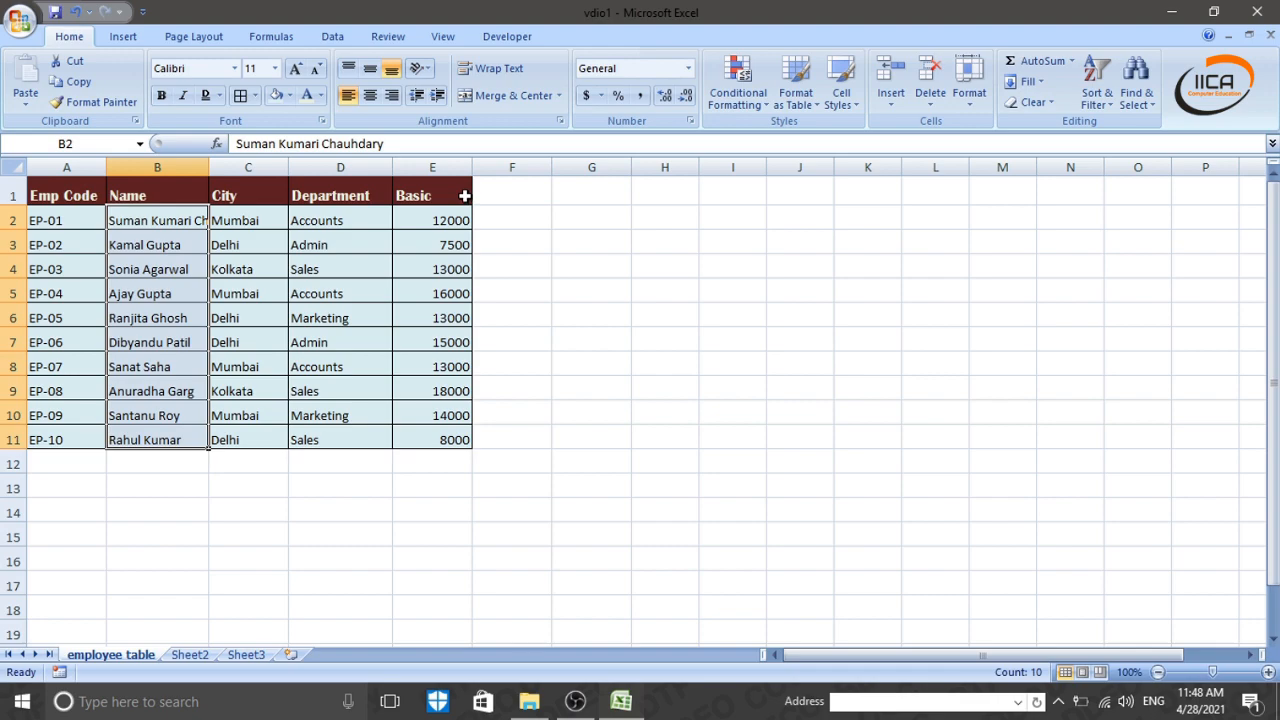
click(497, 71)
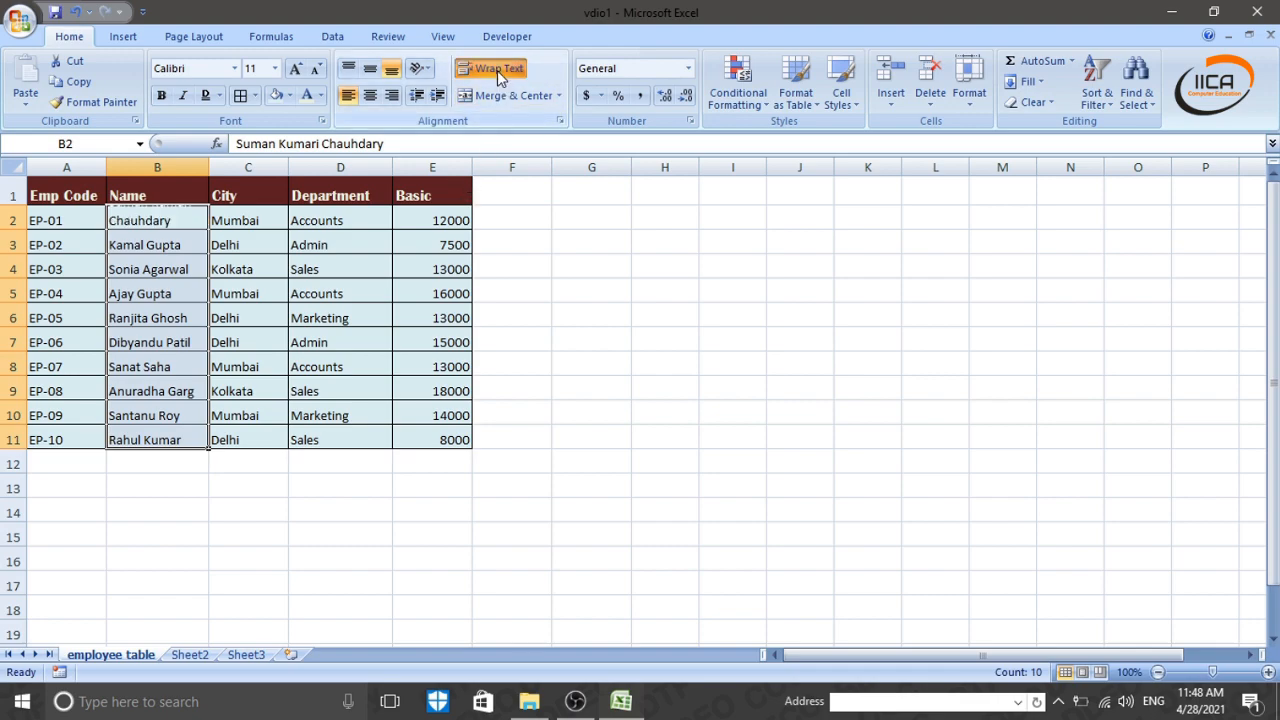
click(92, 271)
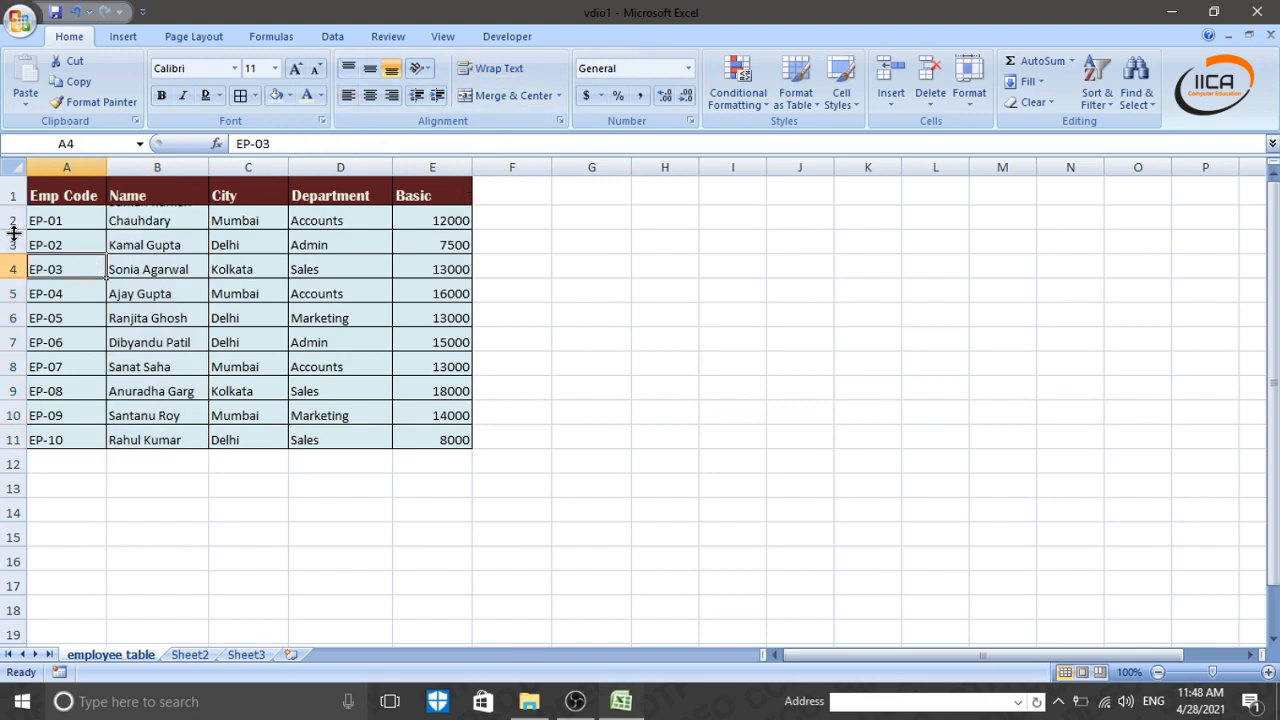
- Increase the height of row 2 so that both lines of the wrapped name in B2 fit
drag(14, 232, 14, 252)
click(163, 225)
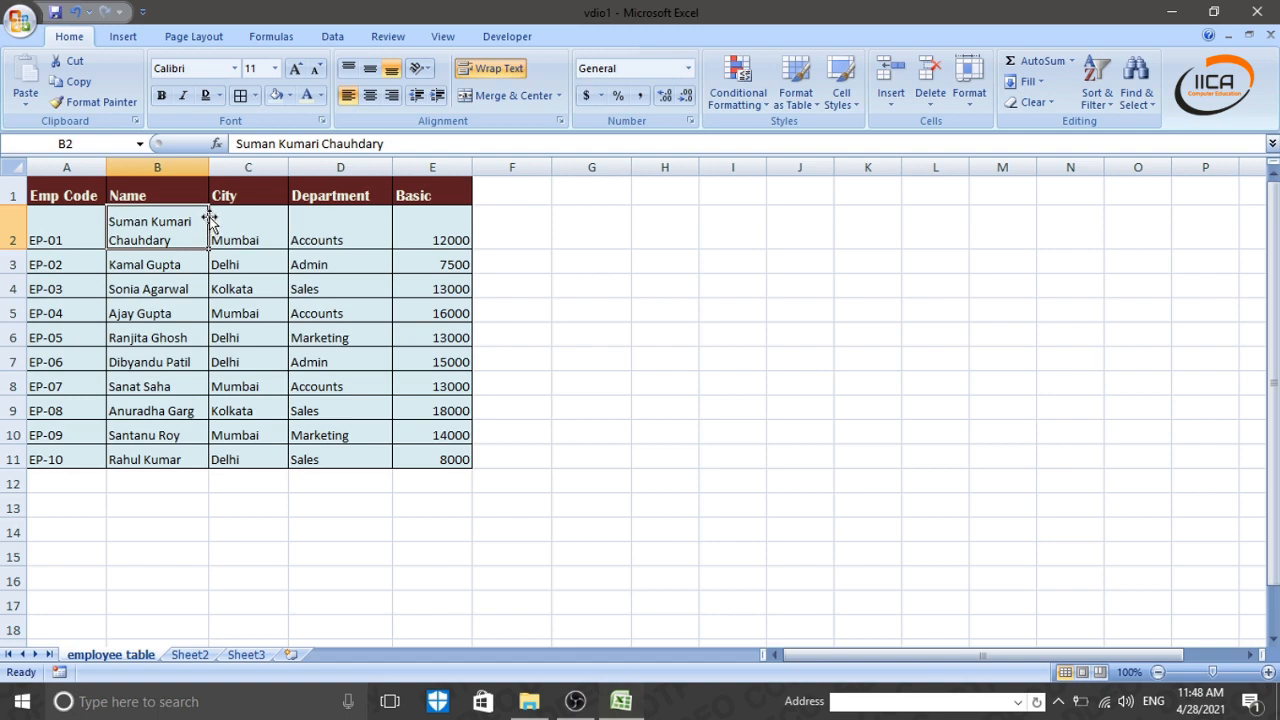
click(262, 362)
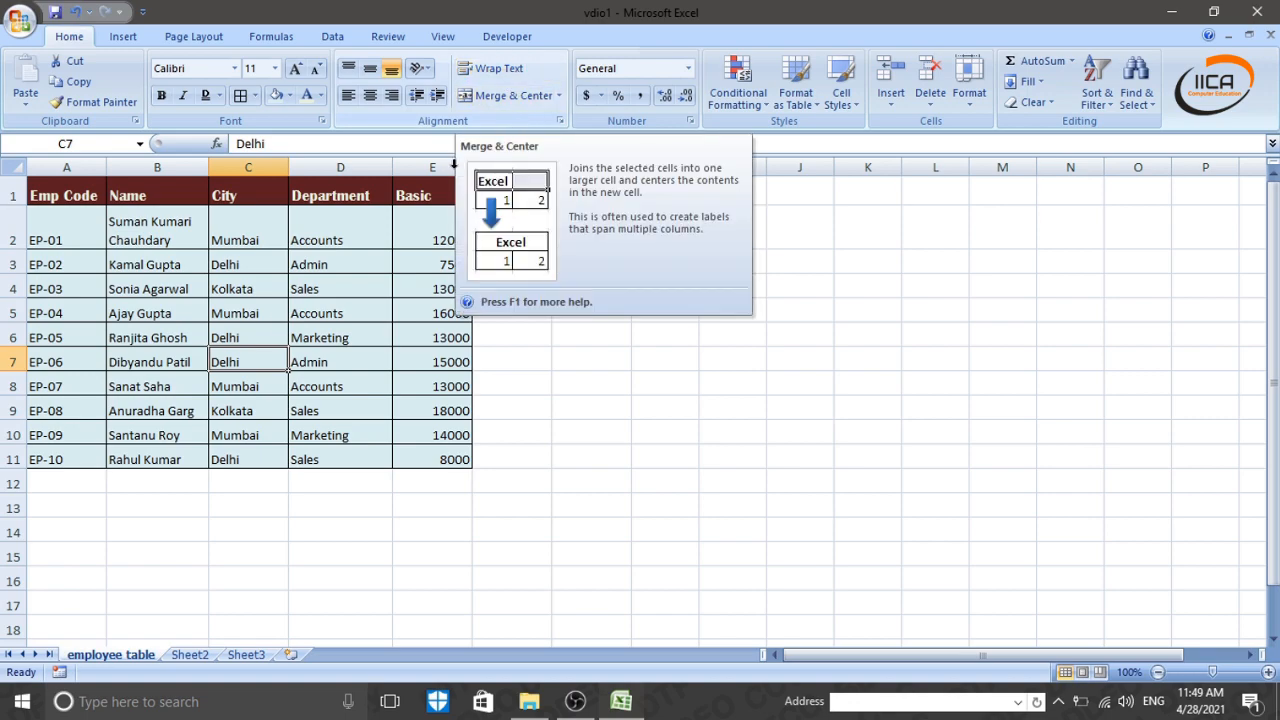
- Insert a blank row above the table's header row and mark out the cells A1:E1 above the table
drag(258, 315, 246, 335)
click(14, 195)
right_click(14, 195)
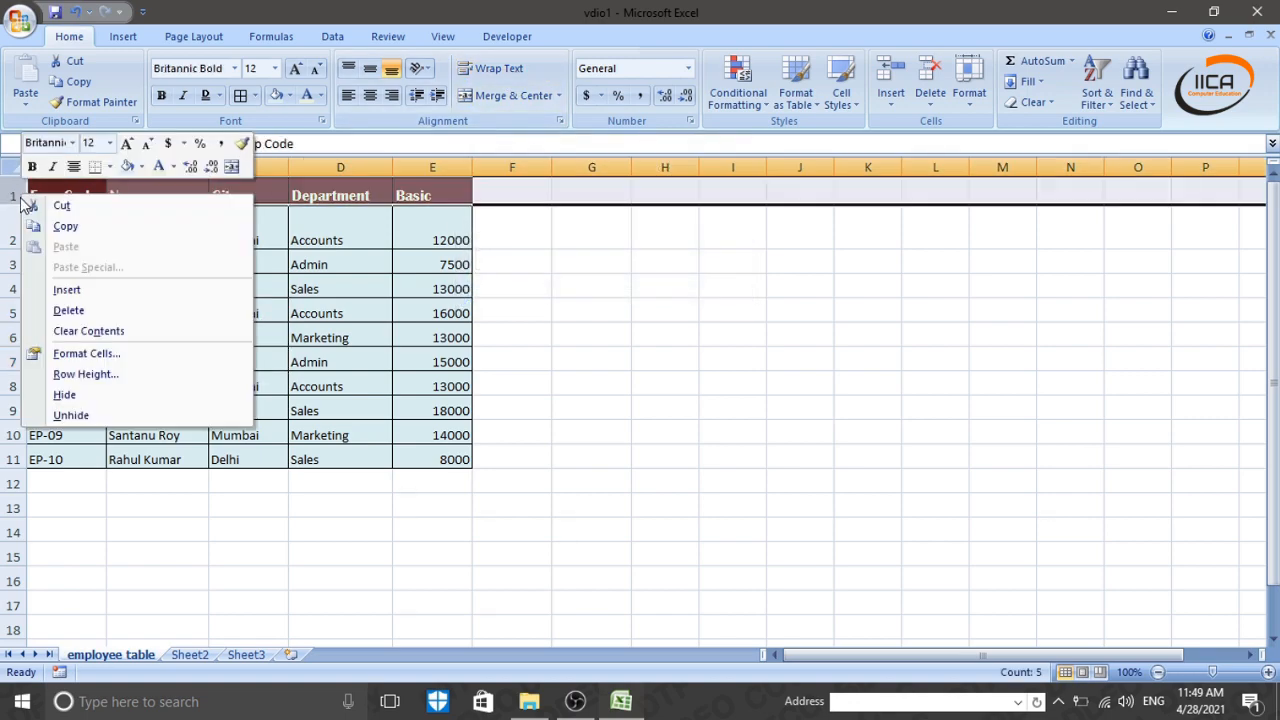
click(60, 290)
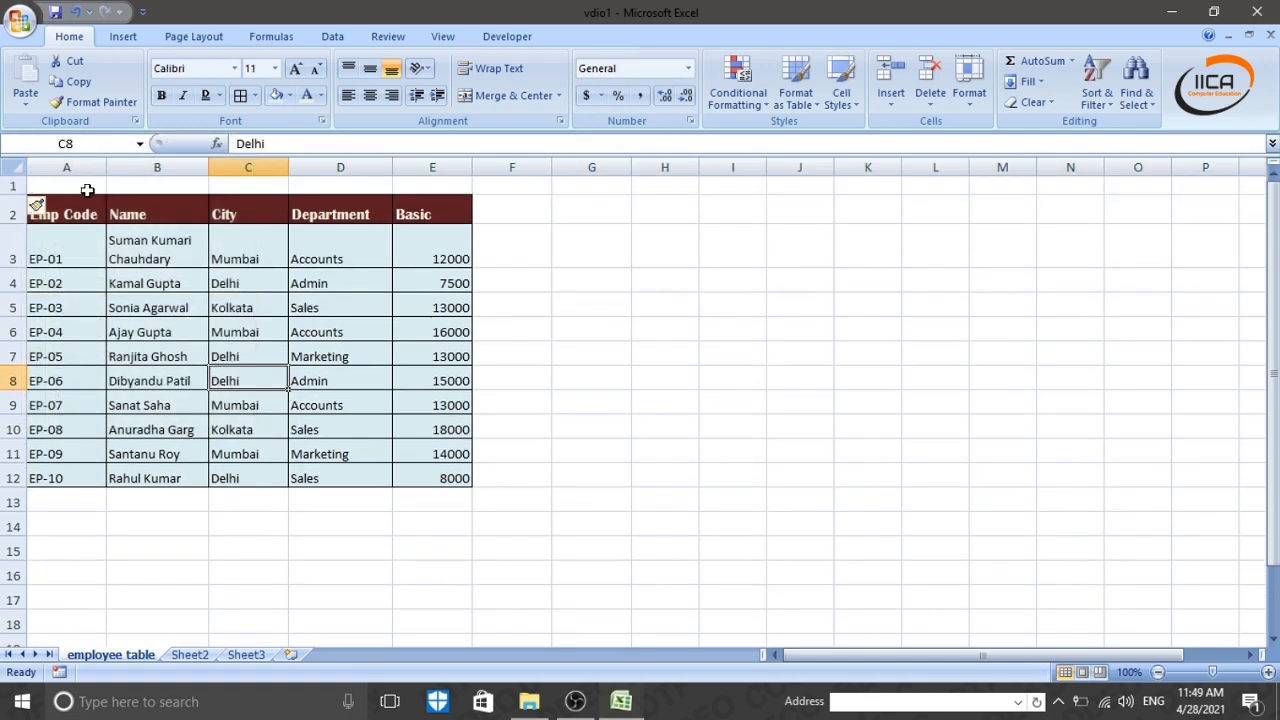
drag(87, 190, 457, 189)
click(166, 305)
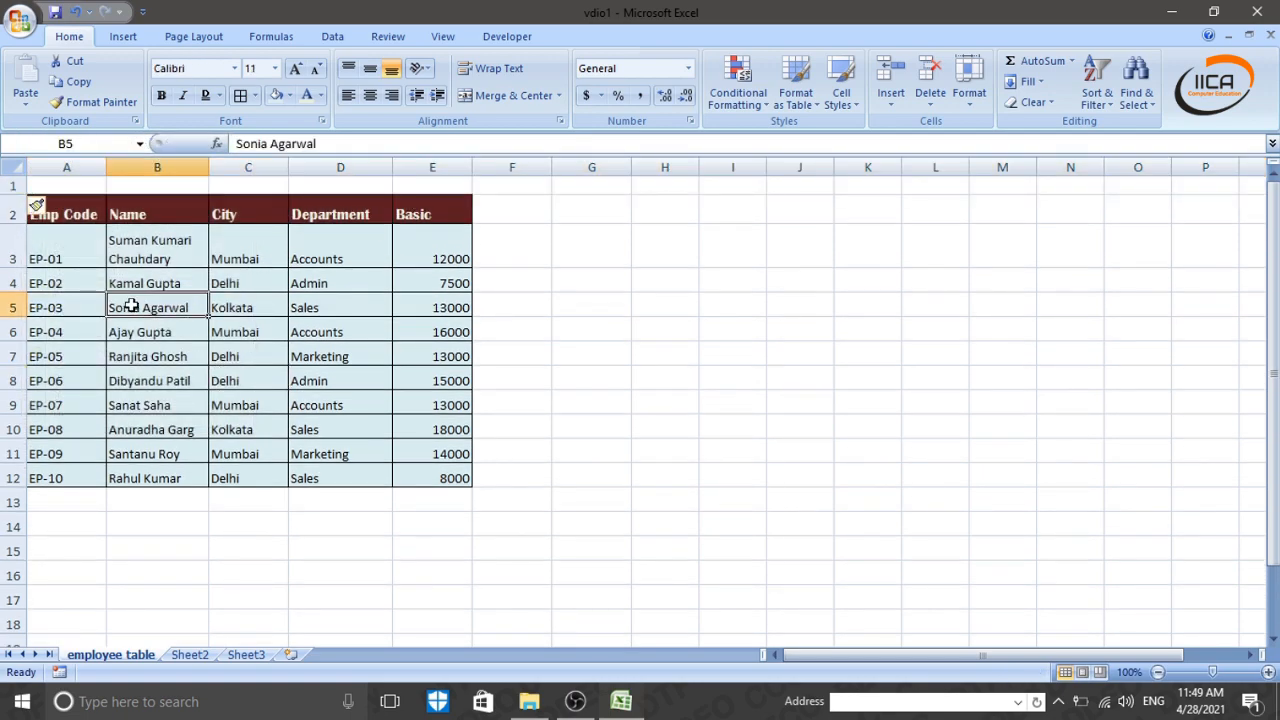
- Enter the table title "Employee Details" in cell A1
click(70, 187)
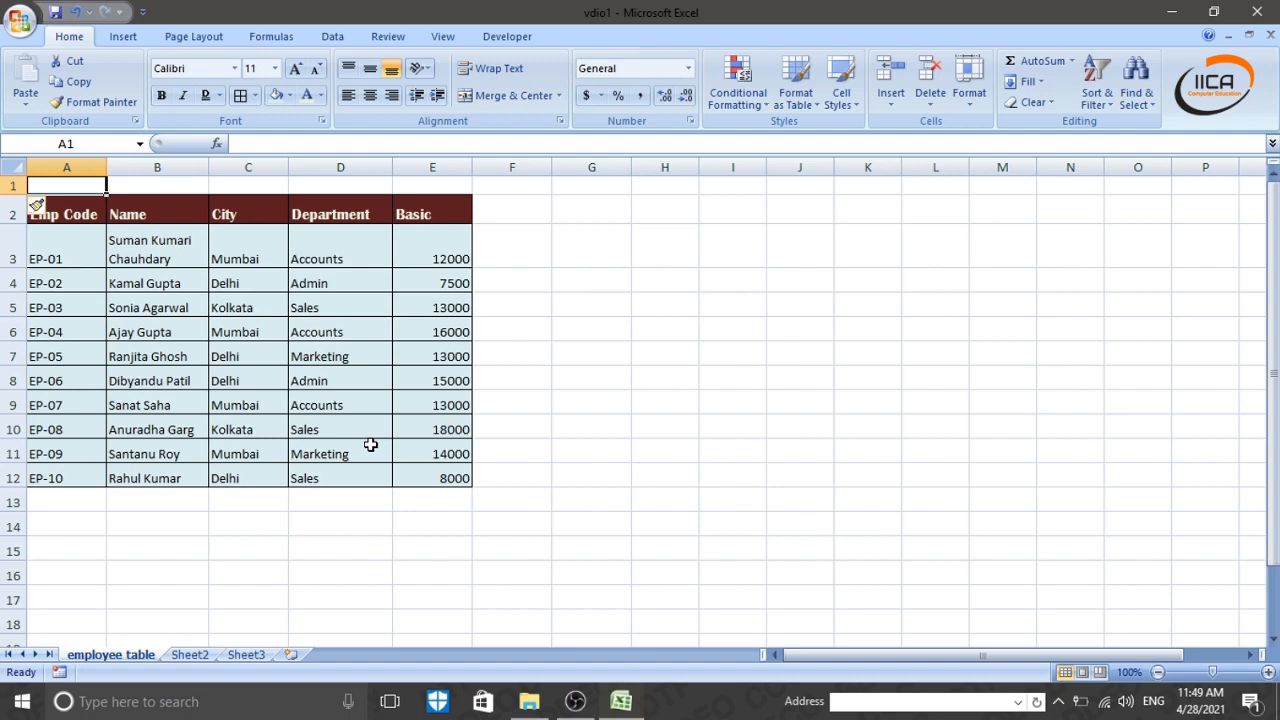
text(Employee De)
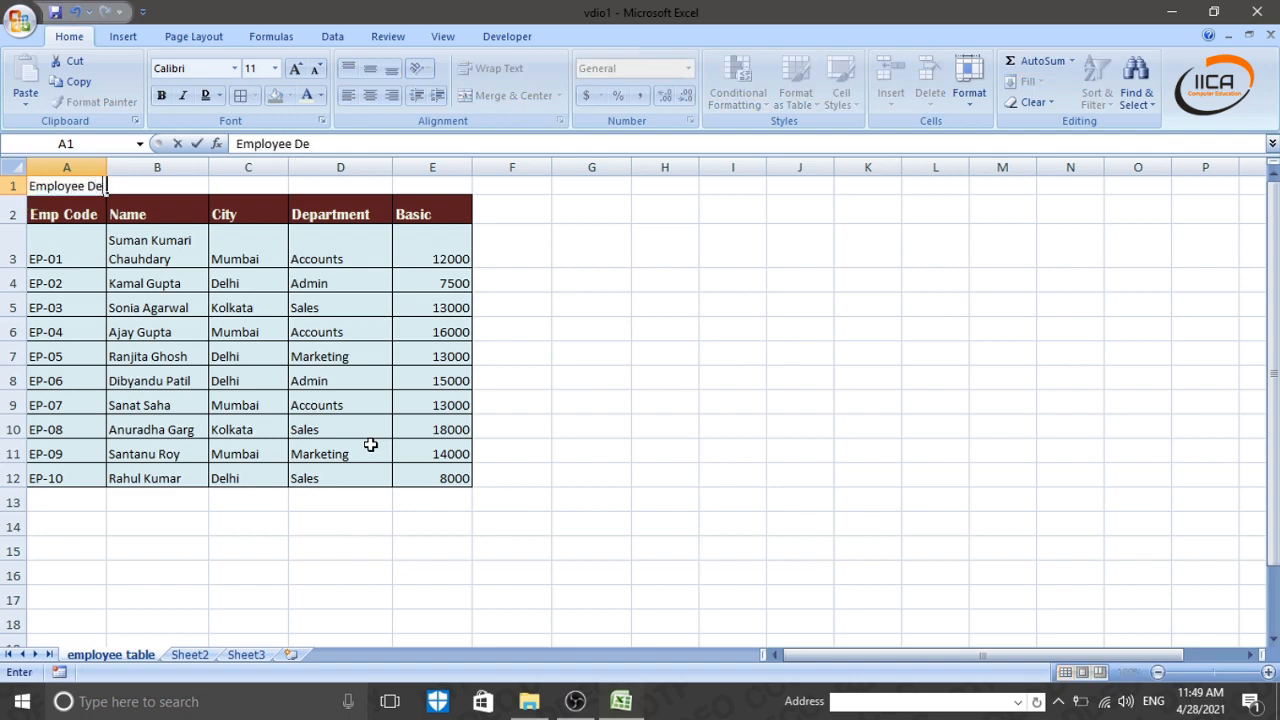
text(tails)
key(Return)
- Merge and center the title across the cells A1:E1
click(130, 243)
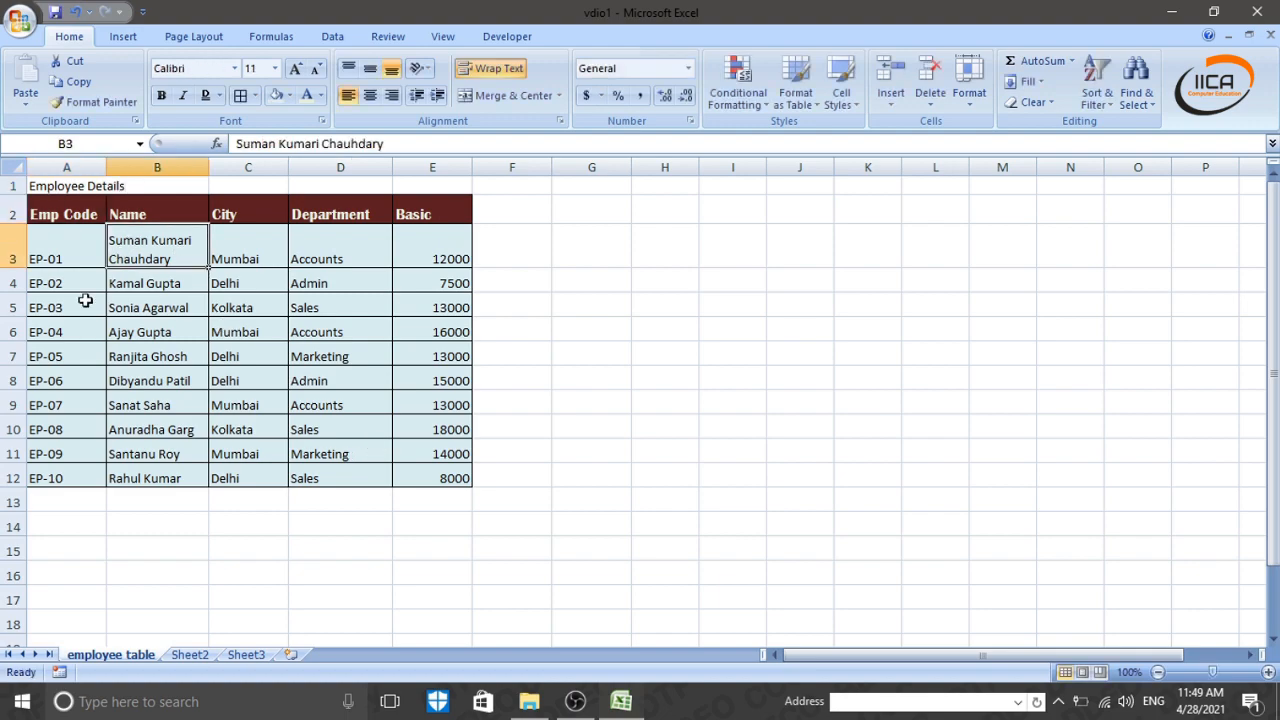
click(64, 352)
drag(60, 186, 440, 185)
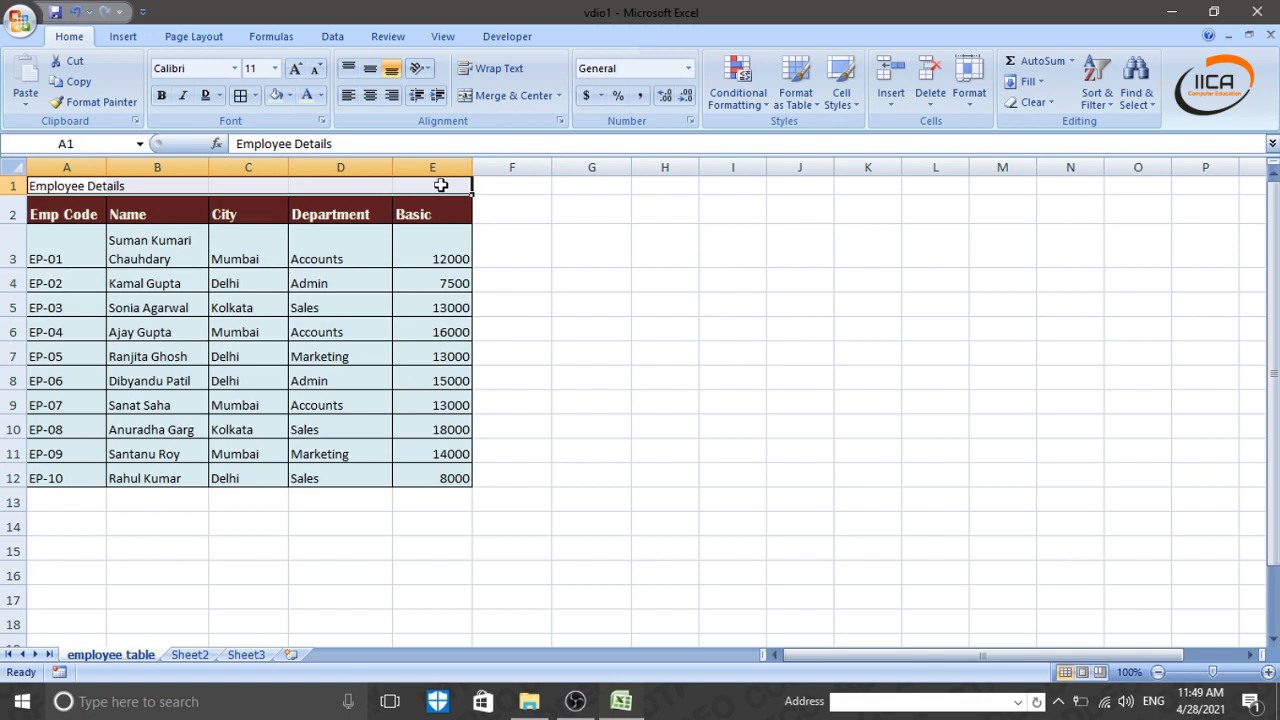
click(516, 96)
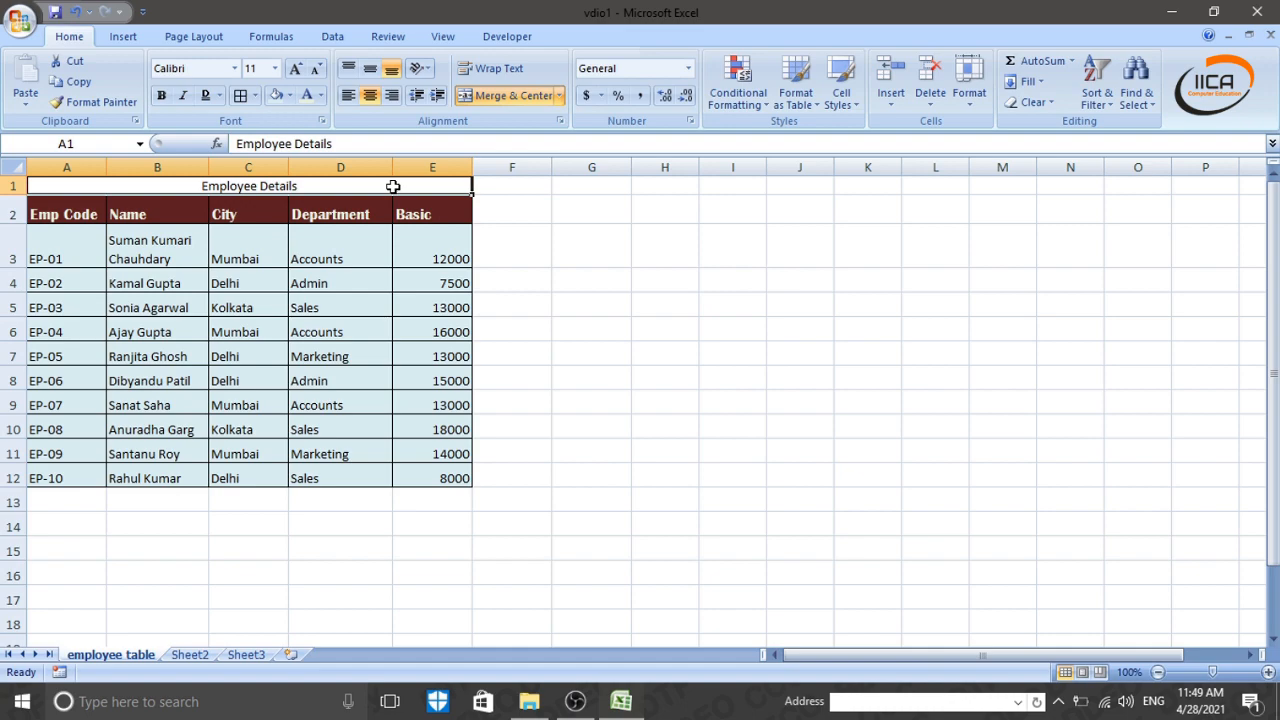
- Make the merged table title bold with font size 16 and deselect it
click(162, 96)
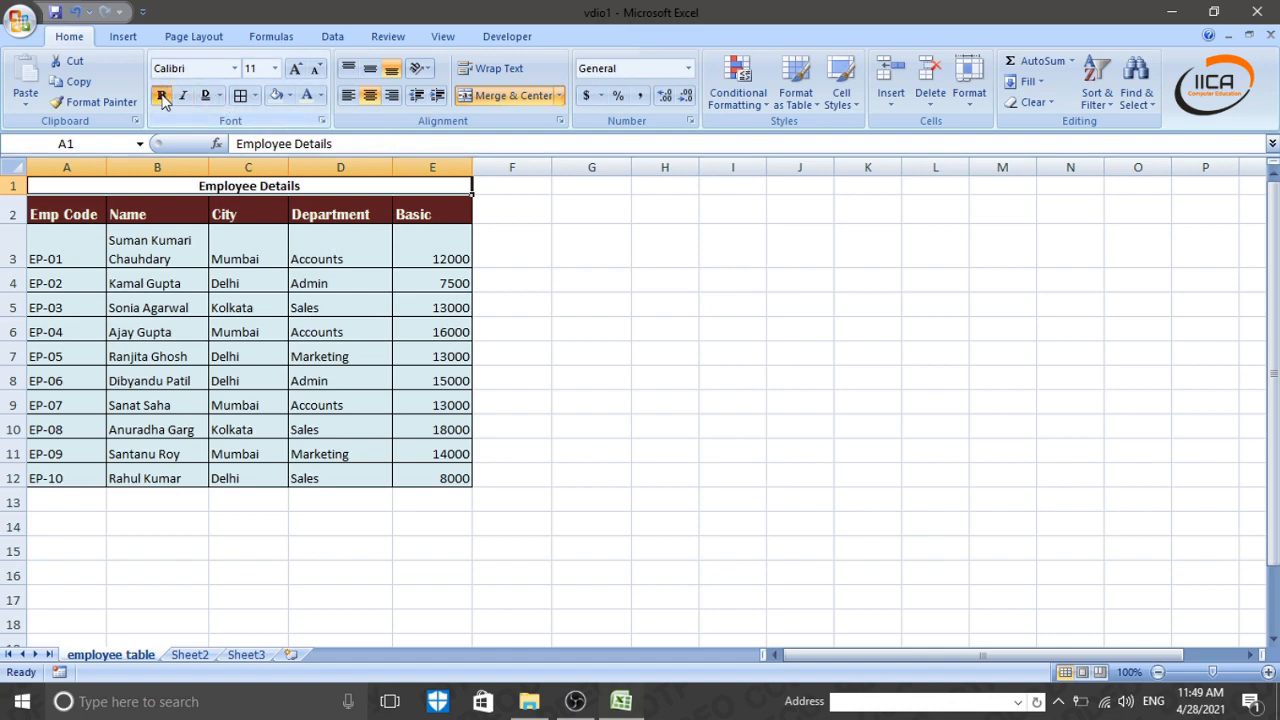
click(296, 70)
click(296, 70)
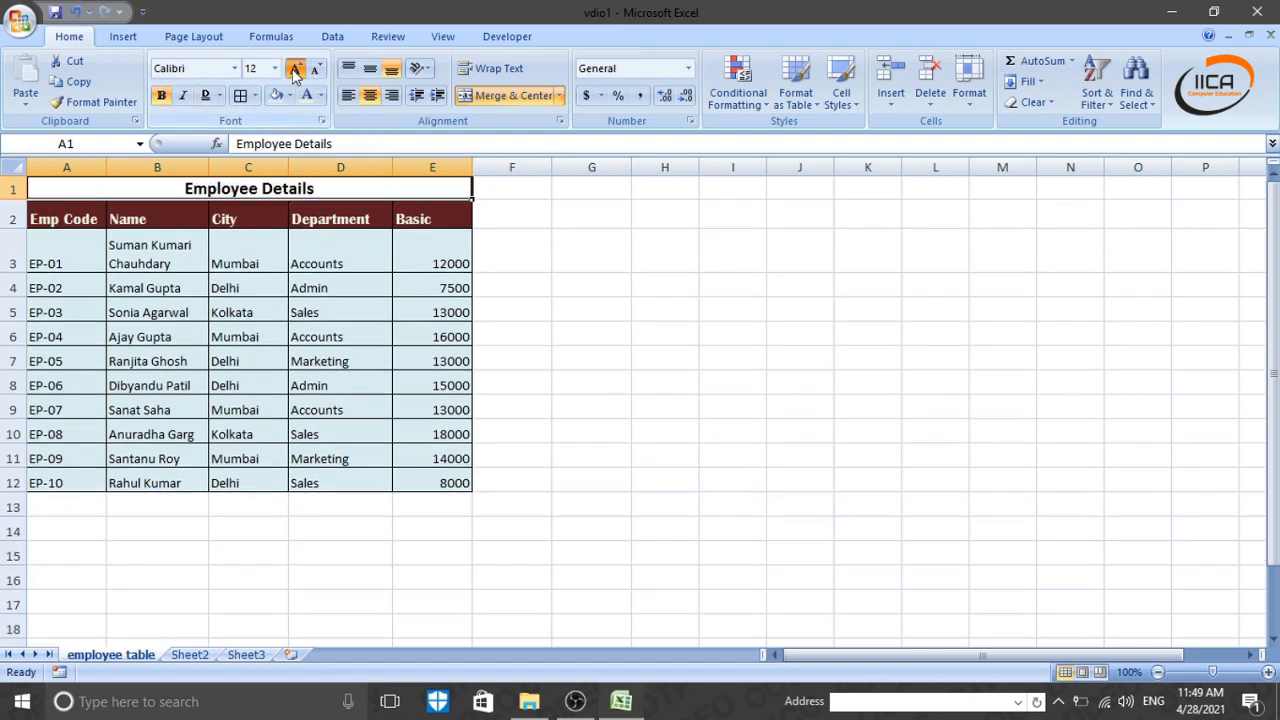
click(296, 70)
click(263, 284)
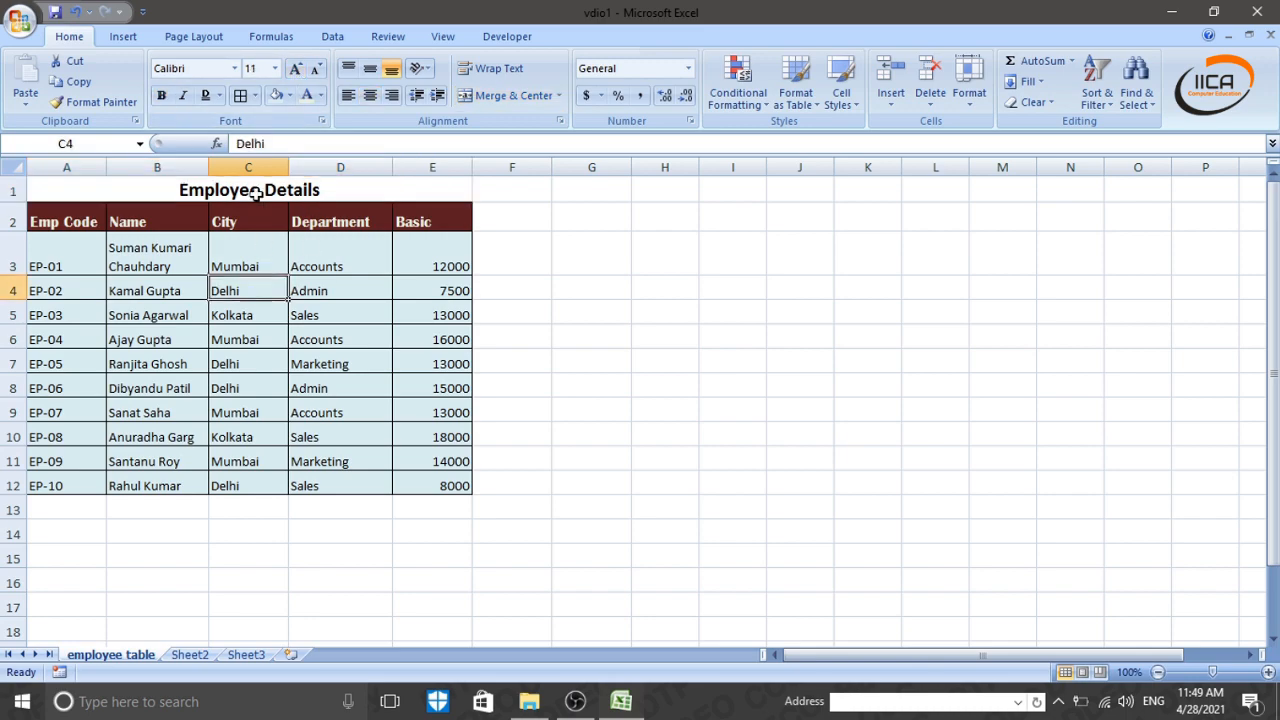
click(256, 194)
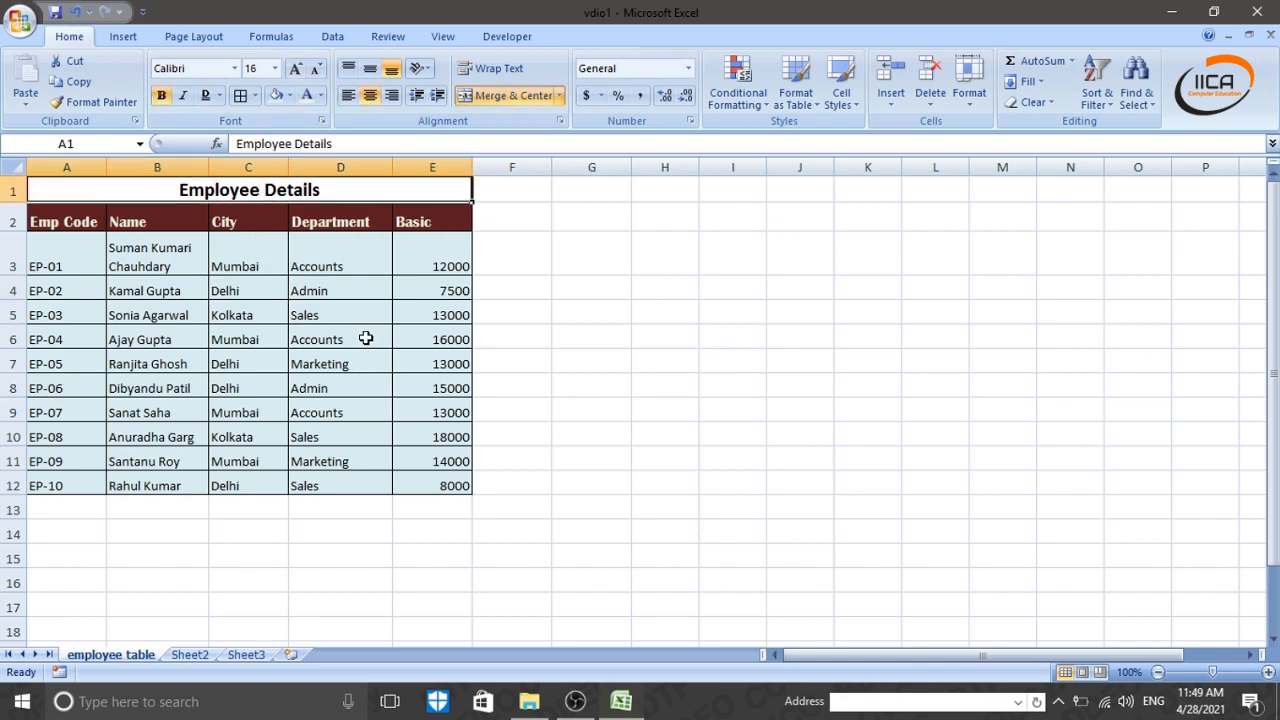
click(420, 266)
click(372, 338)
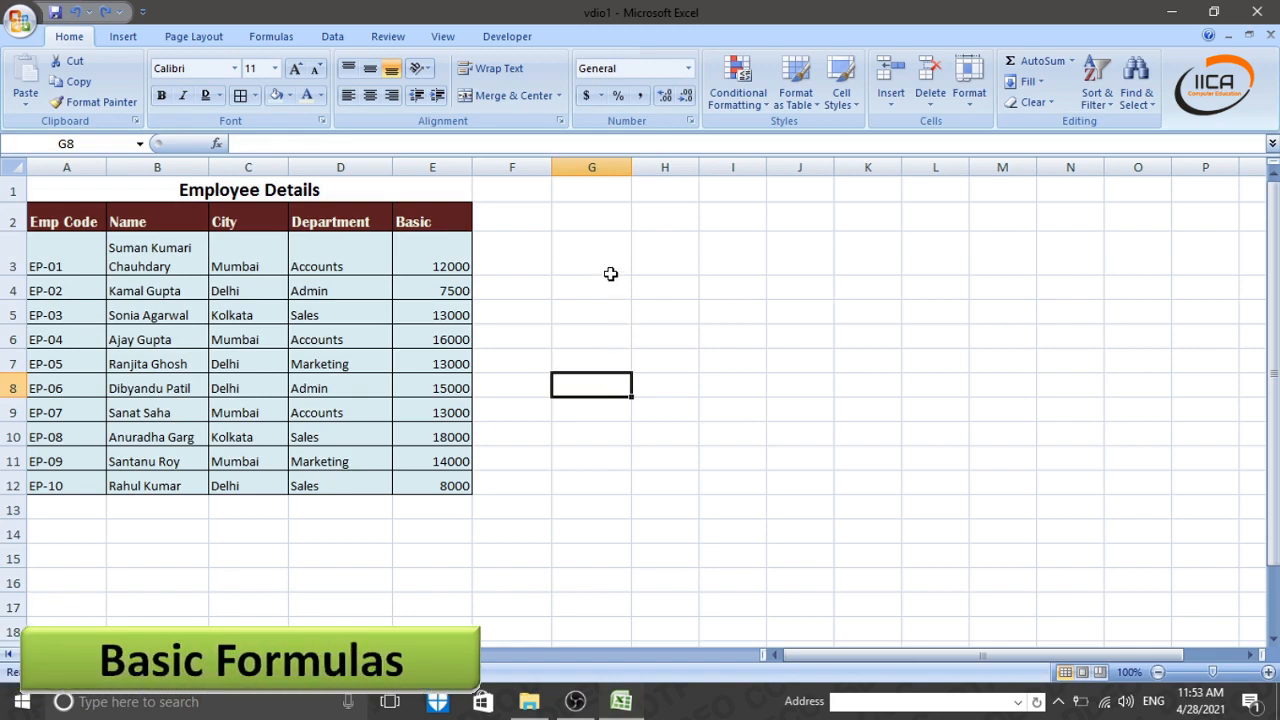
- Check the average, count and sum of the first two Basic values, E3:E4, in the status bar
click(446, 339)
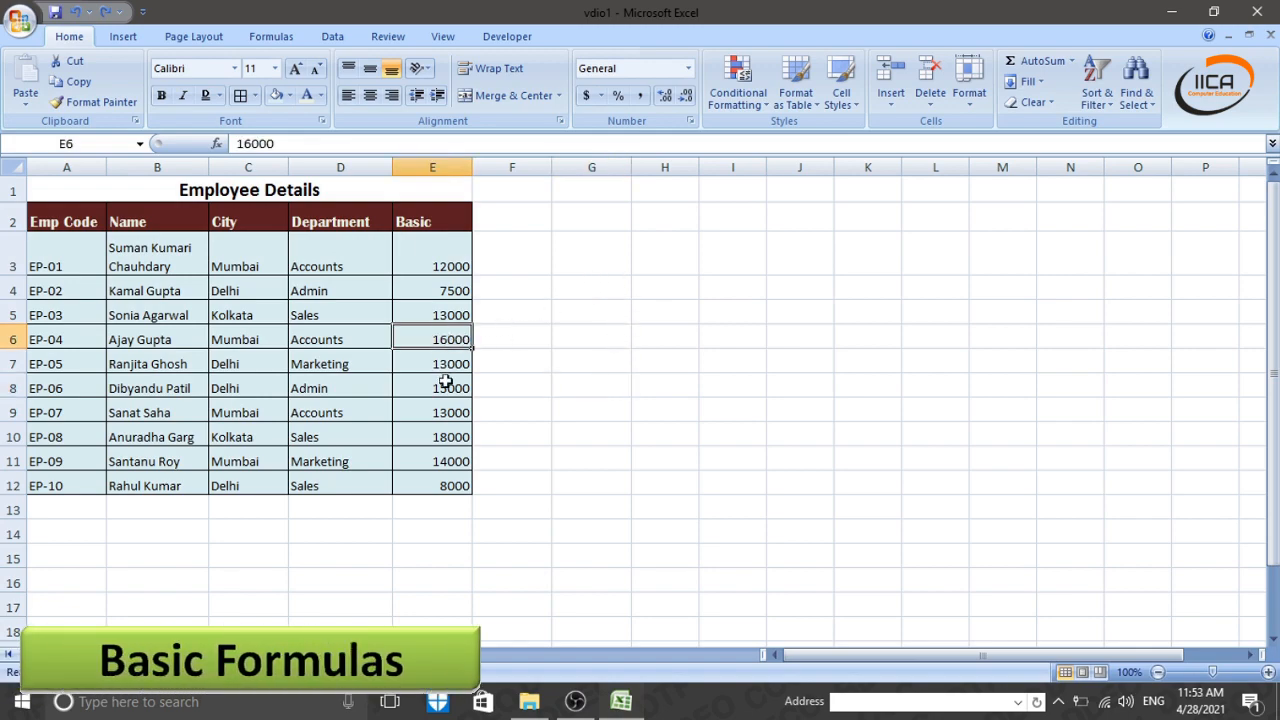
click(446, 382)
click(438, 254)
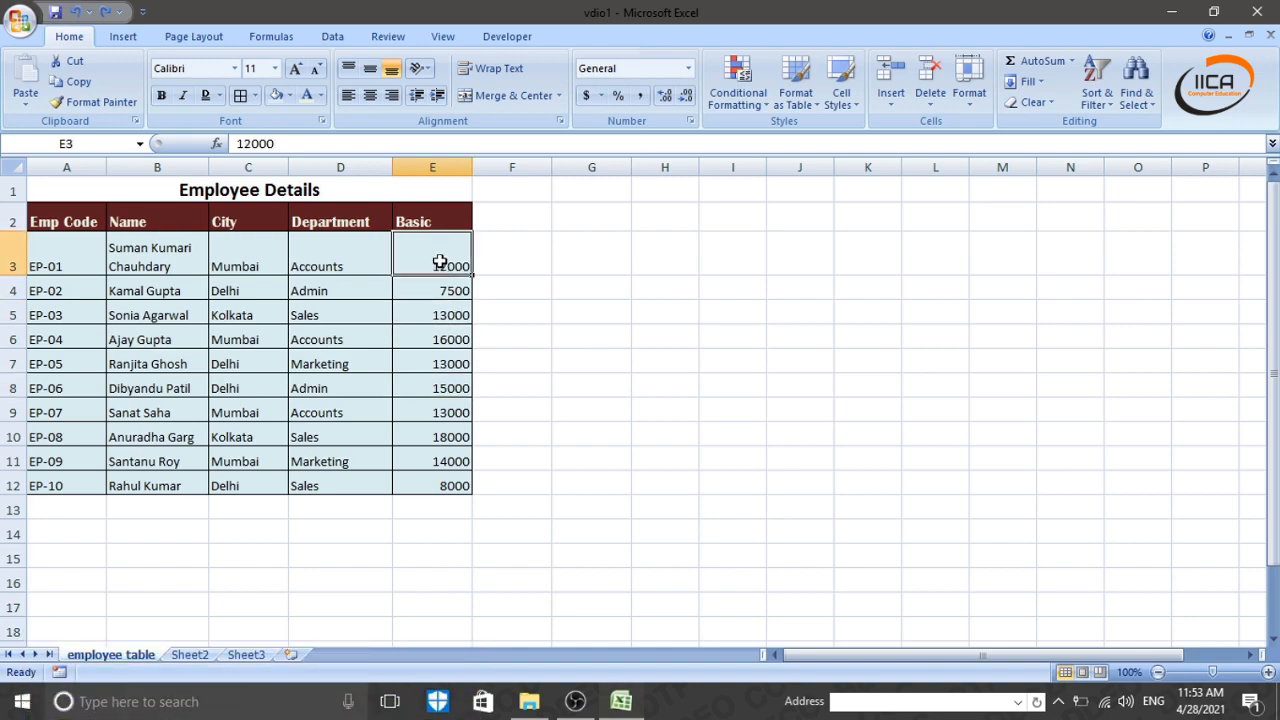
drag(440, 265, 438, 287)
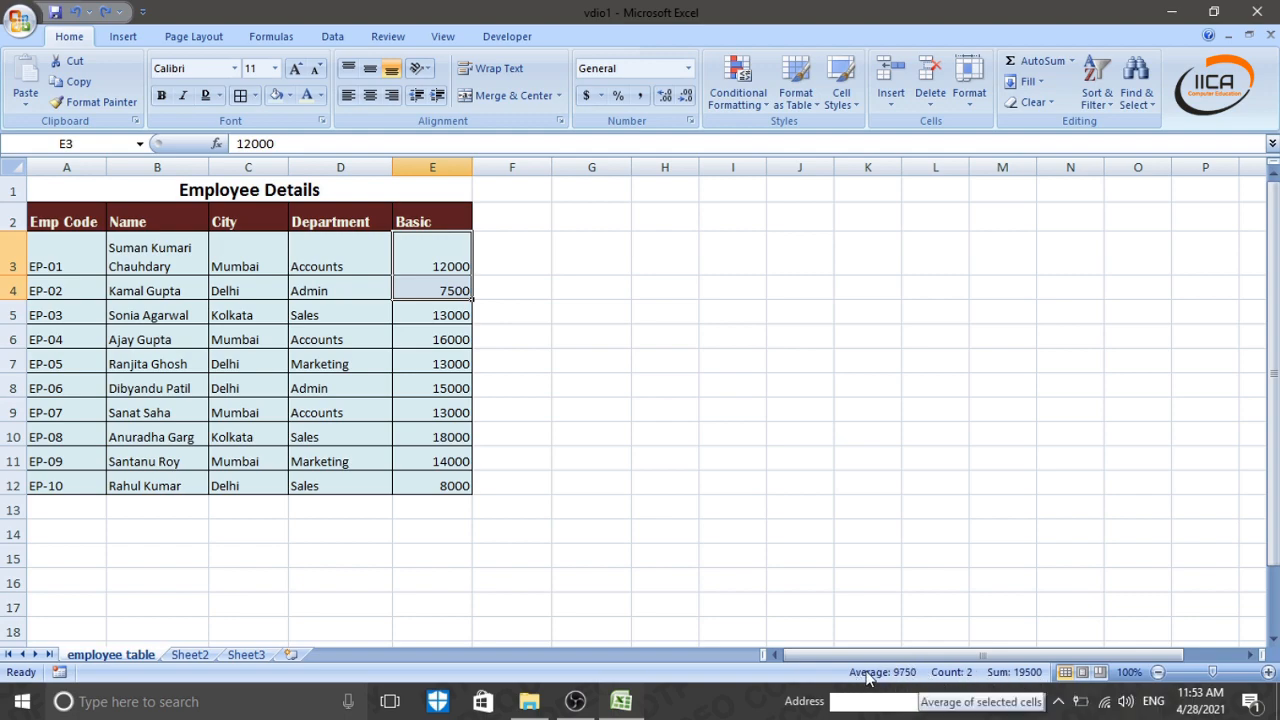
click(568, 409)
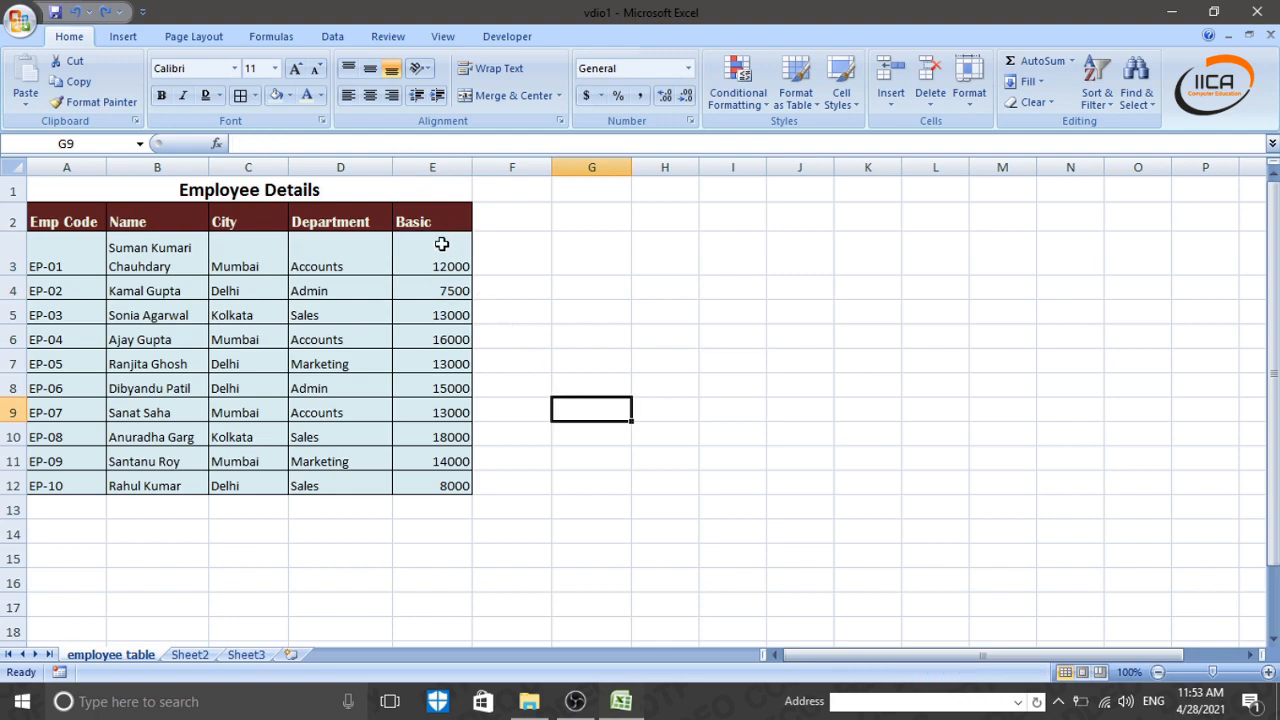
drag(441, 244, 452, 289)
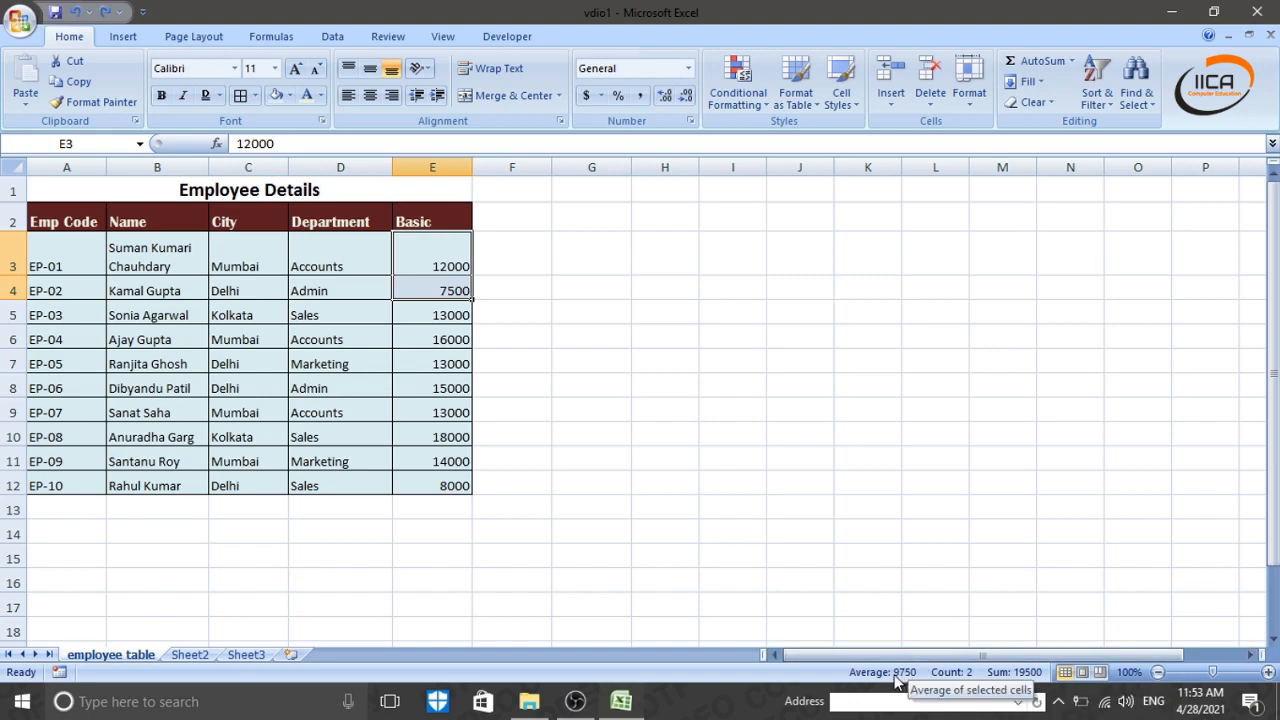
- Check the status bar's average, count and sum for E3:E5 and for all Basic values in E3:E12
click(460, 364)
drag(434, 248, 452, 315)
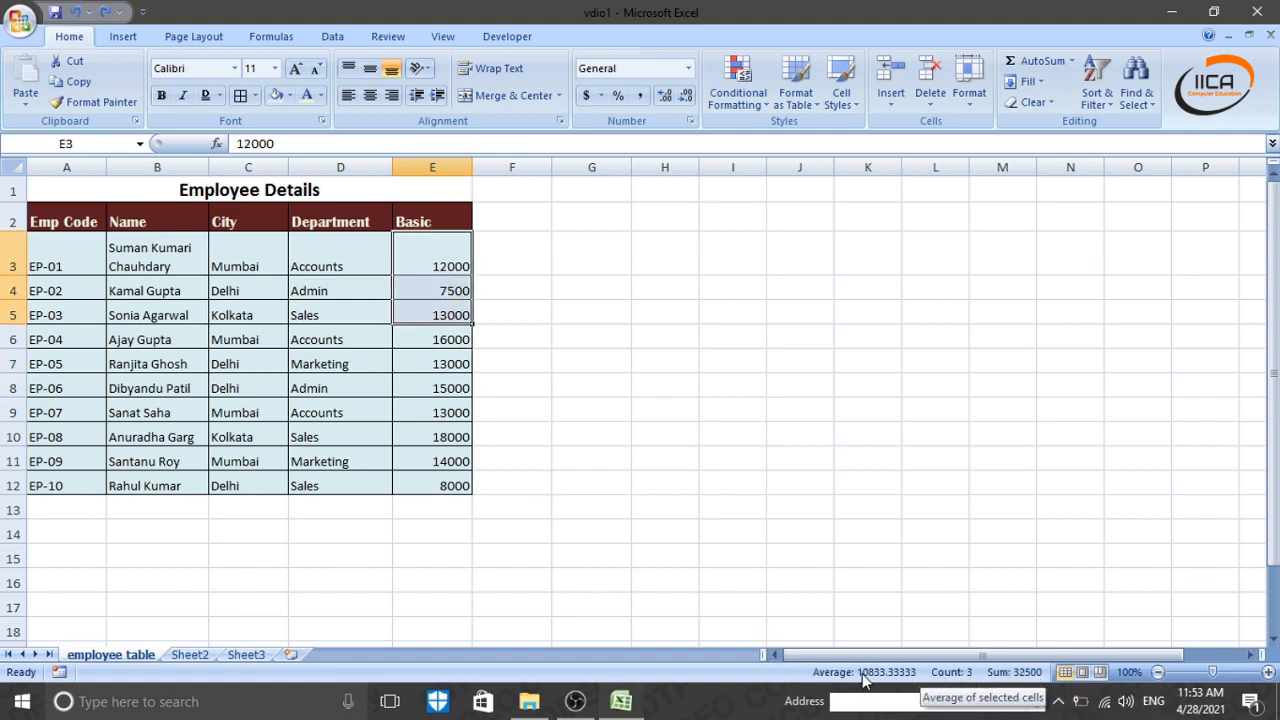
click(442, 413)
drag(434, 248, 436, 485)
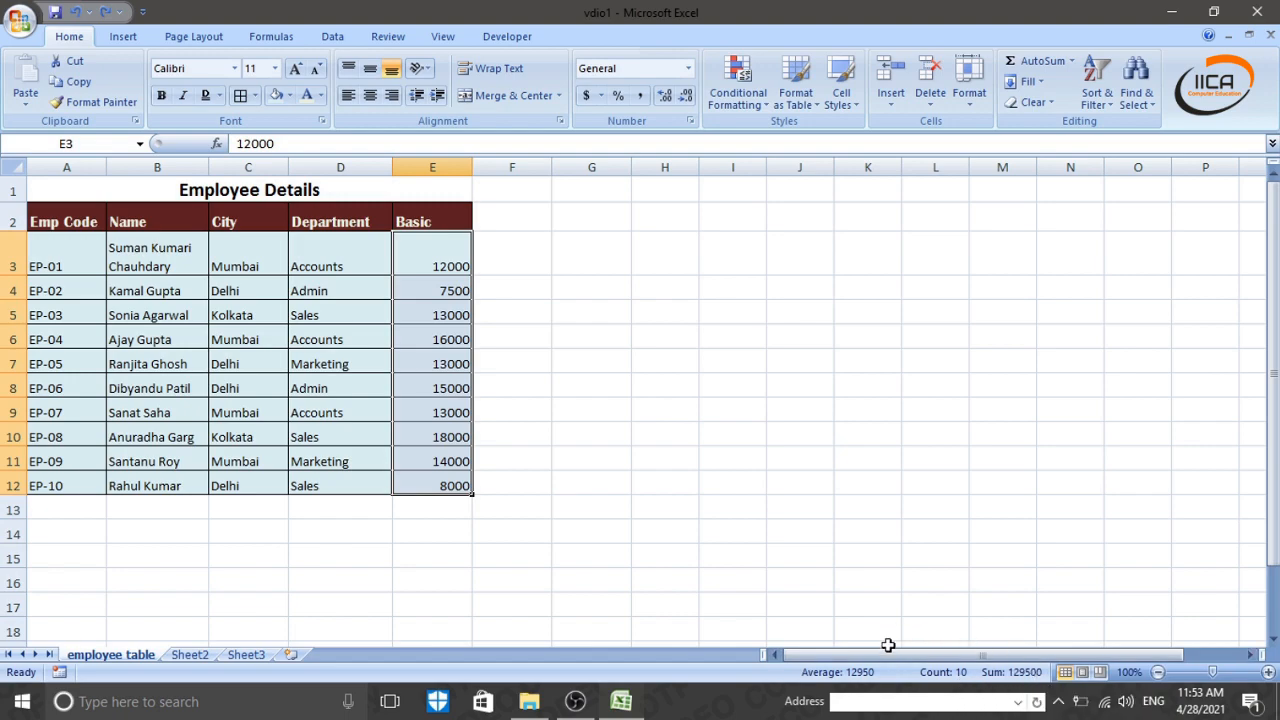
click(460, 455)
drag(429, 249, 427, 485)
click(432, 512)
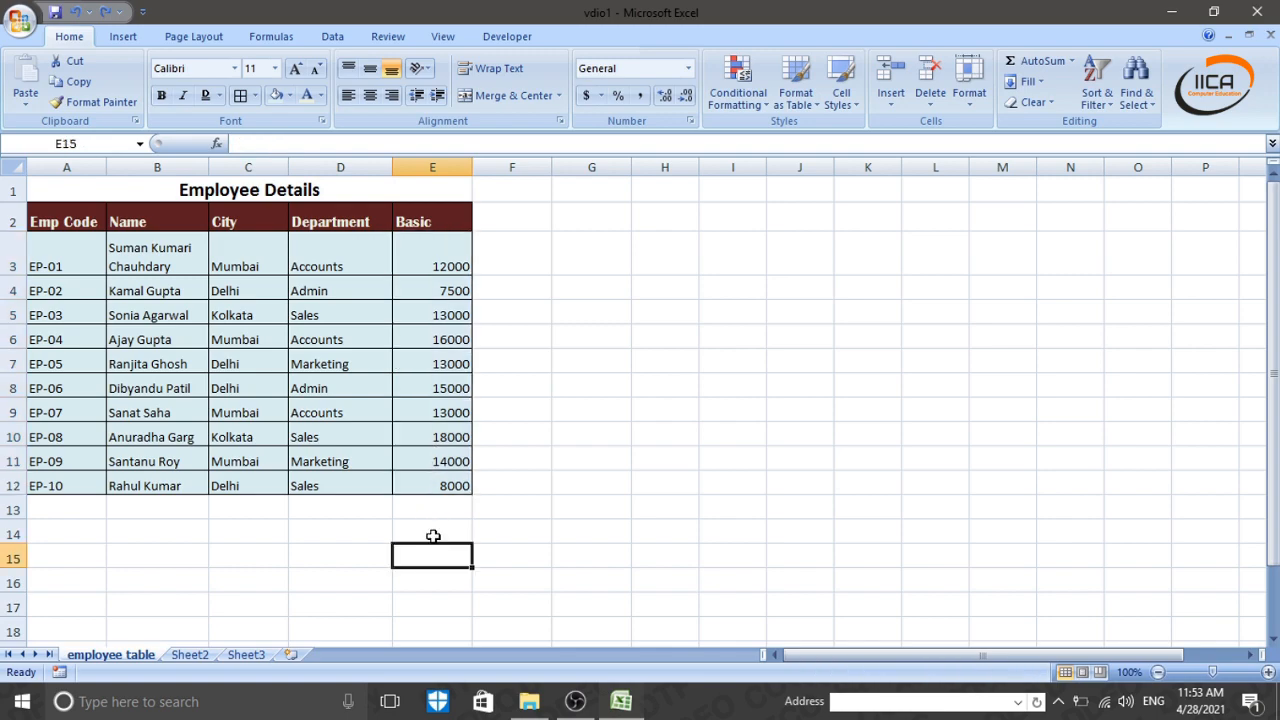
- Total the Basic values in E3:E12 with AutoSum and show the resulting formula in E13
drag(438, 257, 434, 486)
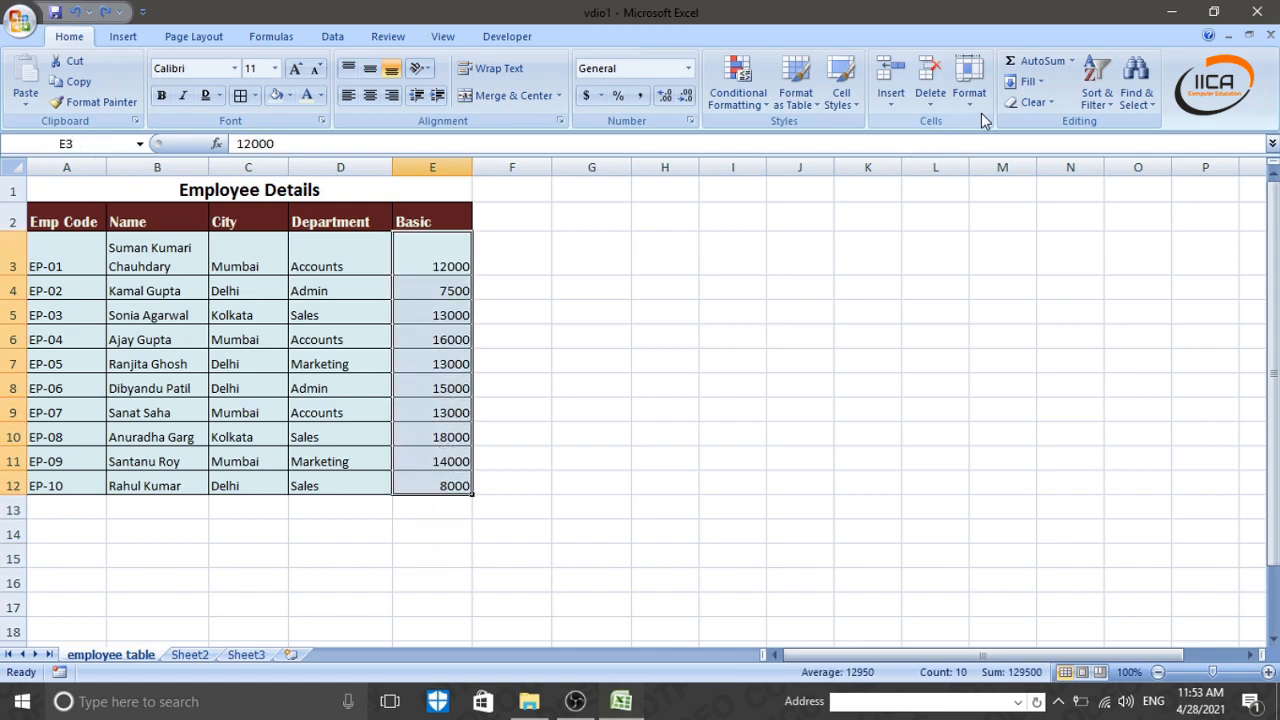
click(1042, 60)
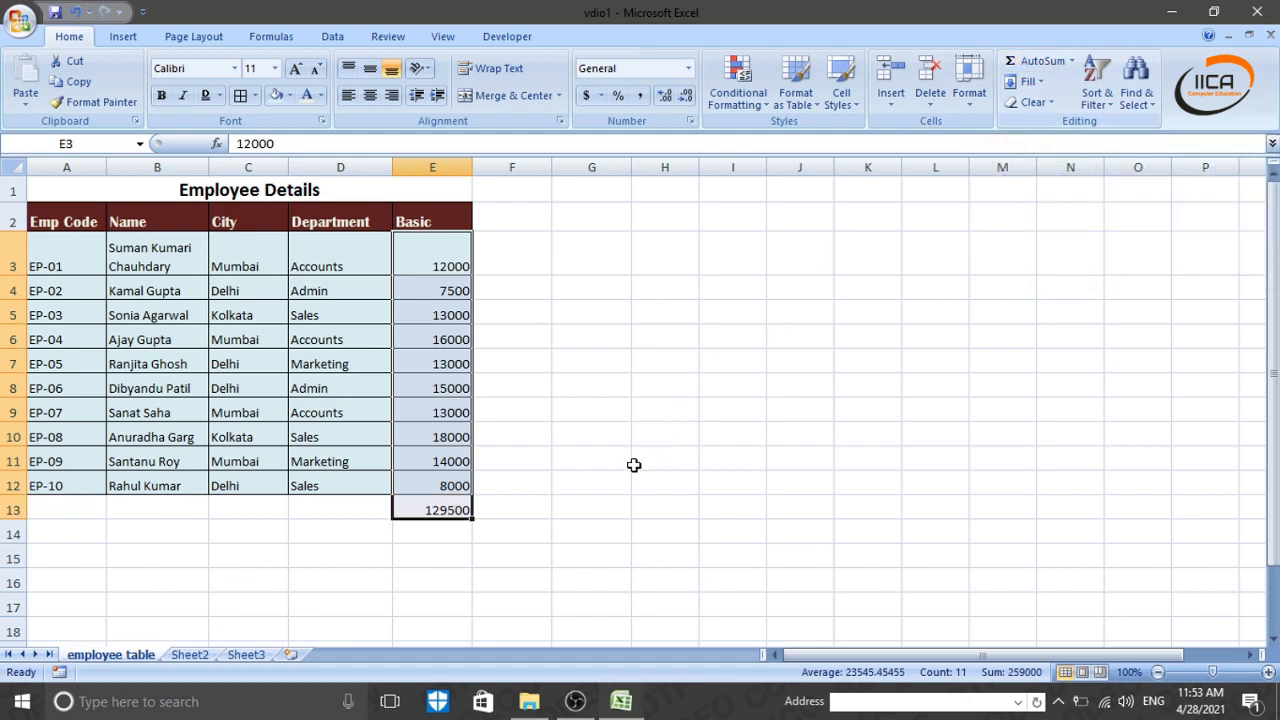
click(591, 508)
click(432, 510)
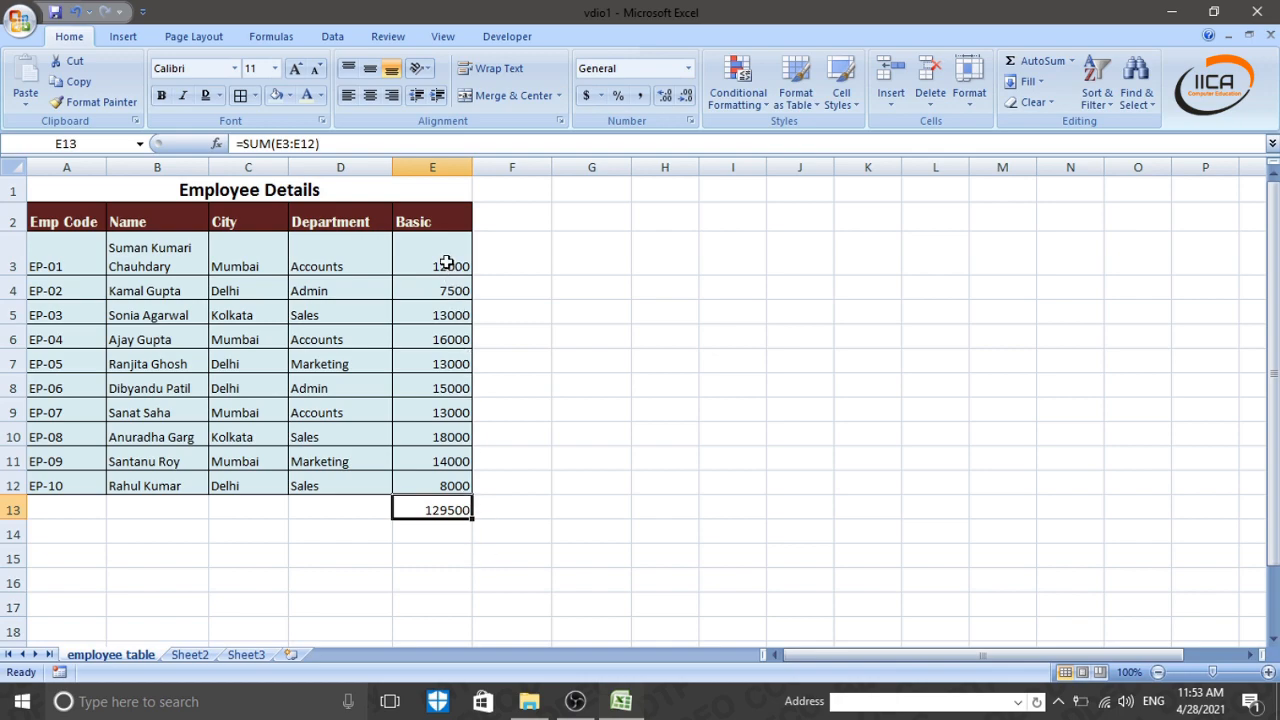
- Delete the AutoSum total of the Basic column from E13
drag(443, 257, 452, 497)
click(440, 509)
key(Delete)
click(572, 511)
click(470, 546)
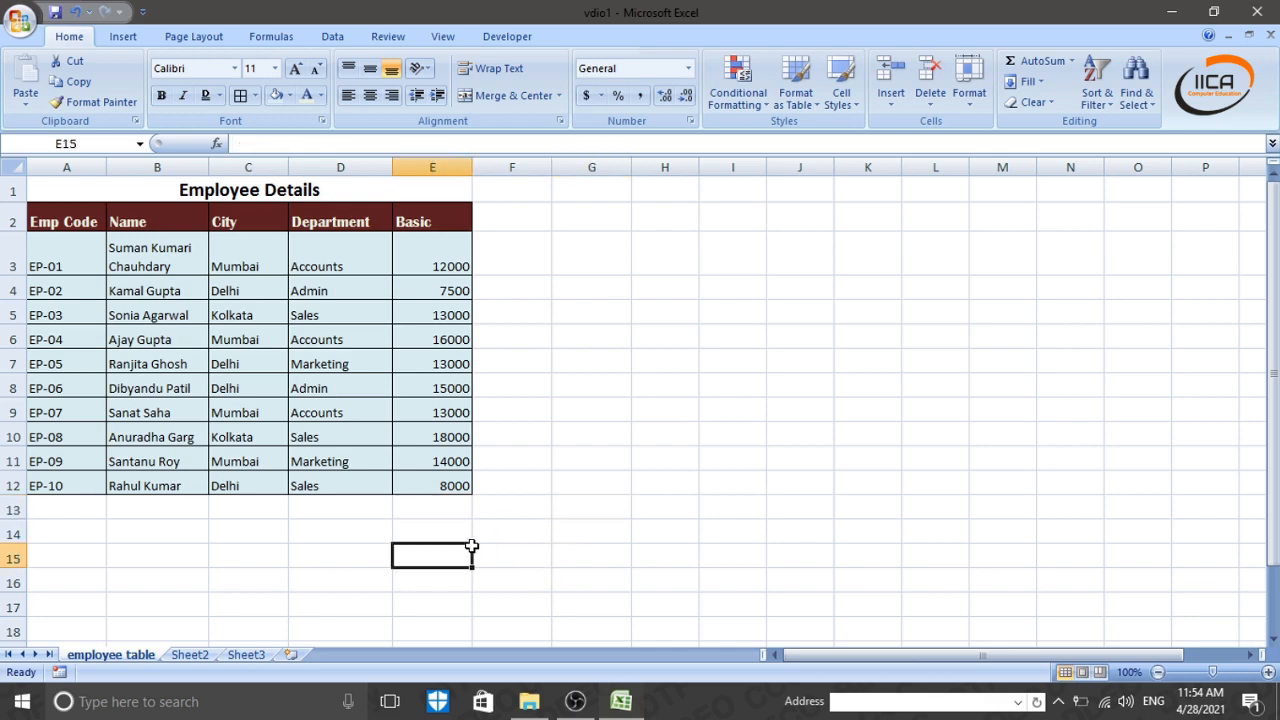
- Enter a SUM formula in E13 that totals the Basic values in E3:E12
click(443, 511)
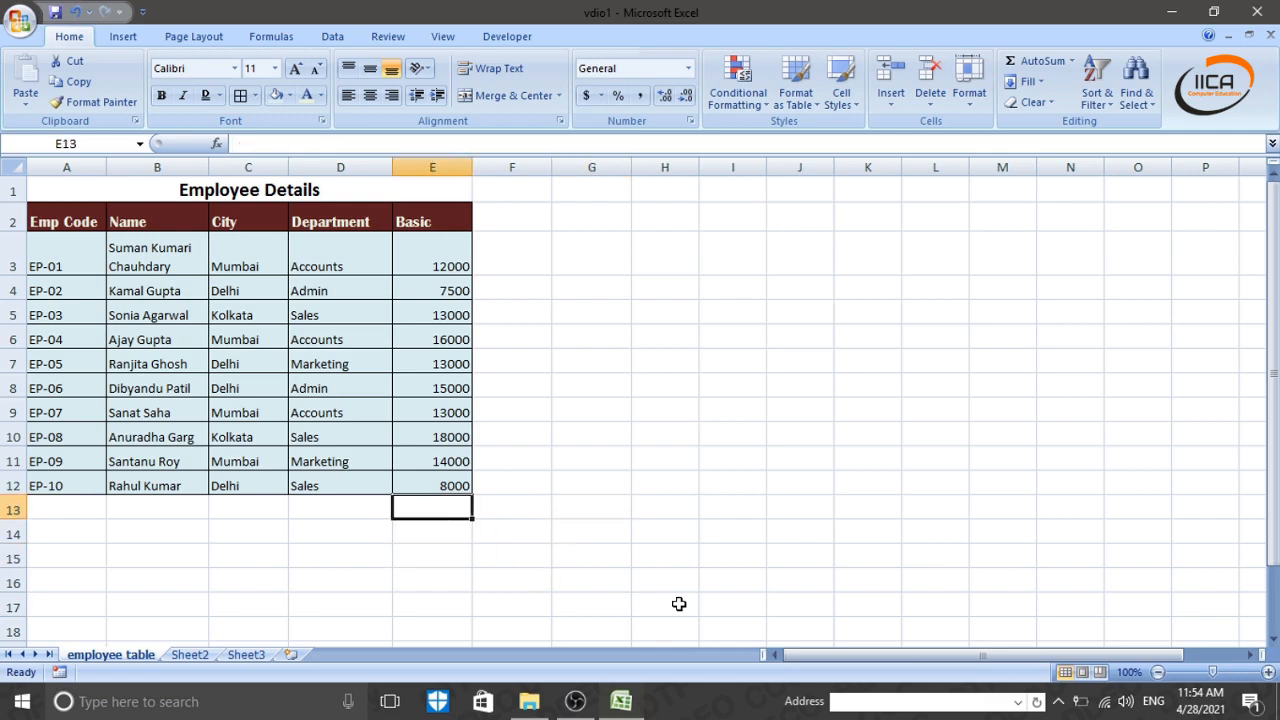
text(=)
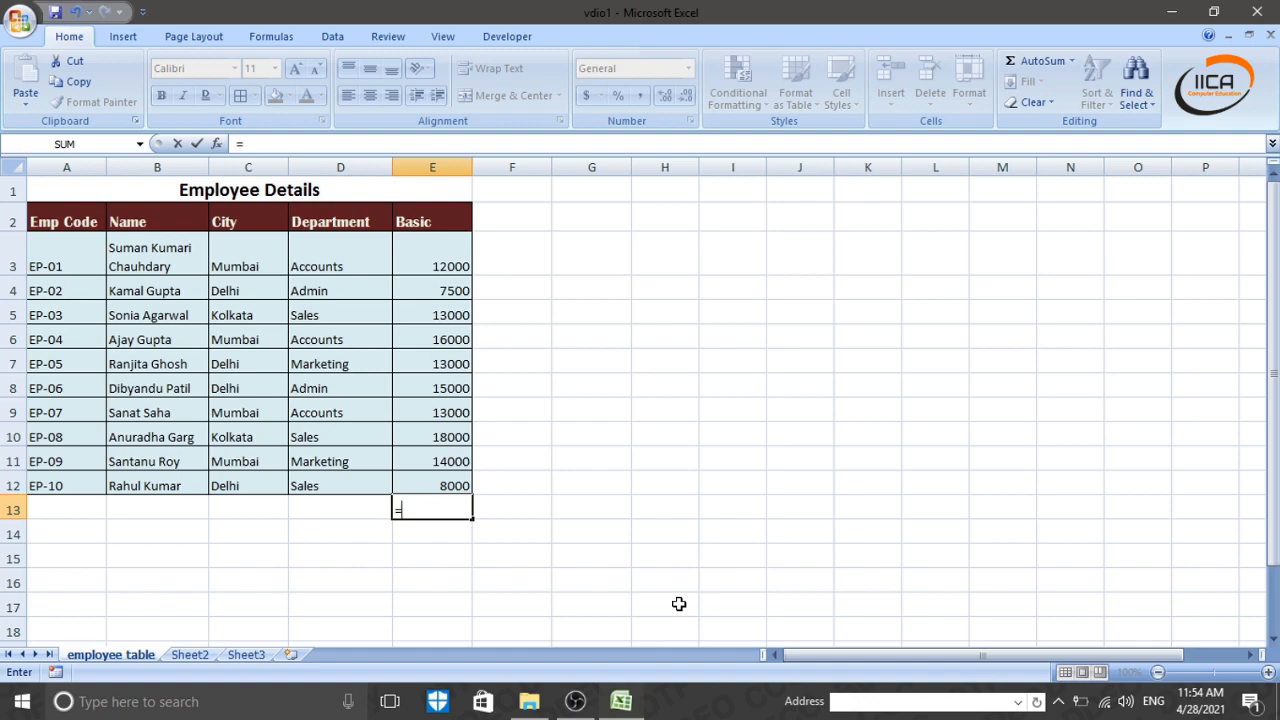
text(sum)
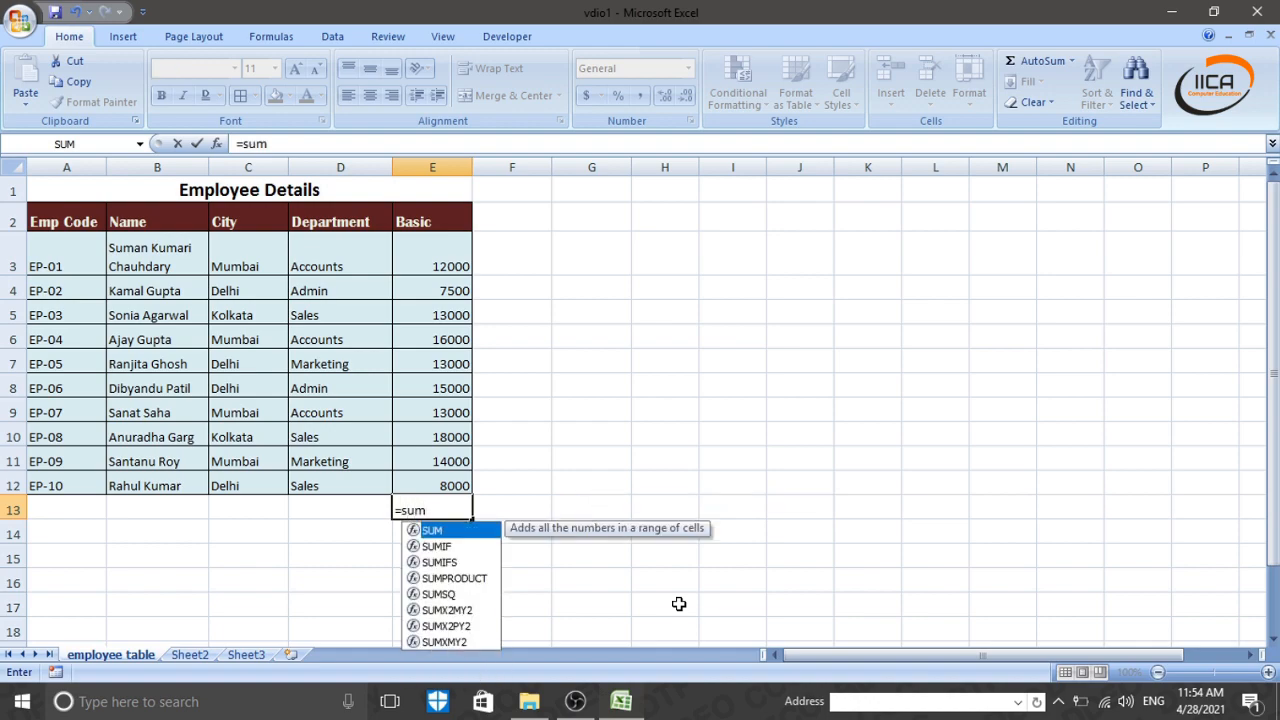
text(()
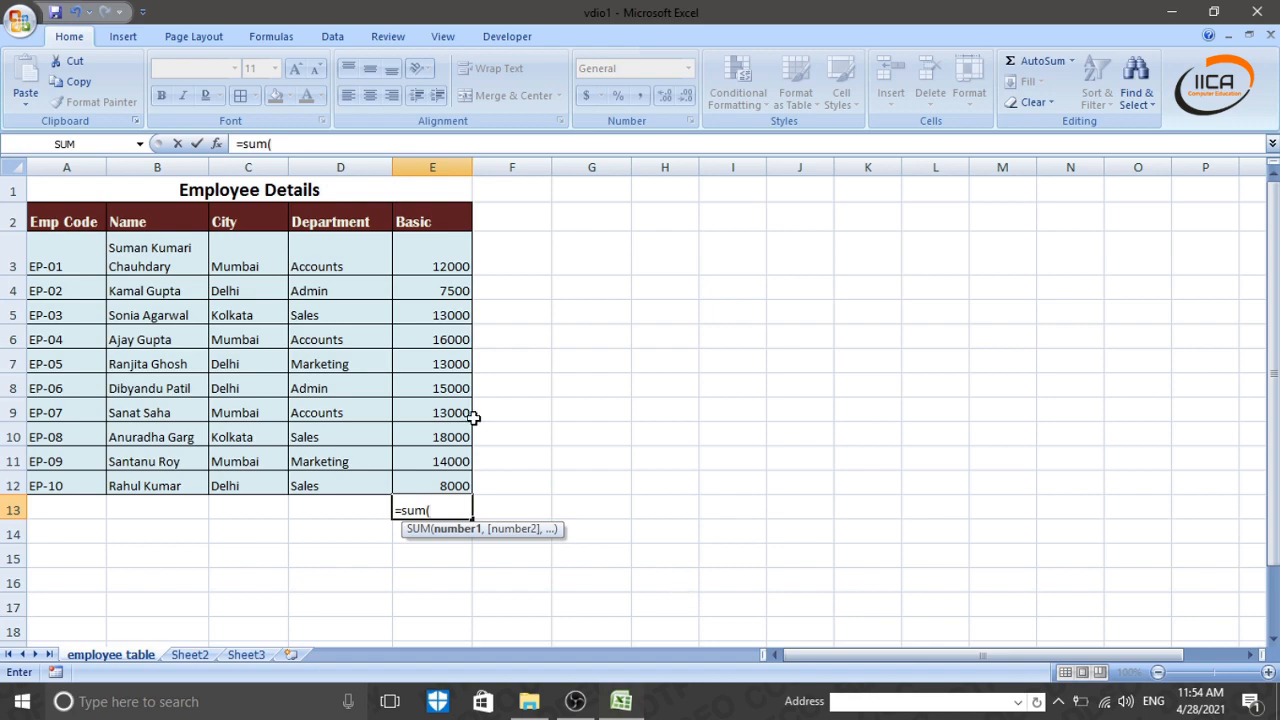
click(437, 268)
drag(437, 272, 447, 484)
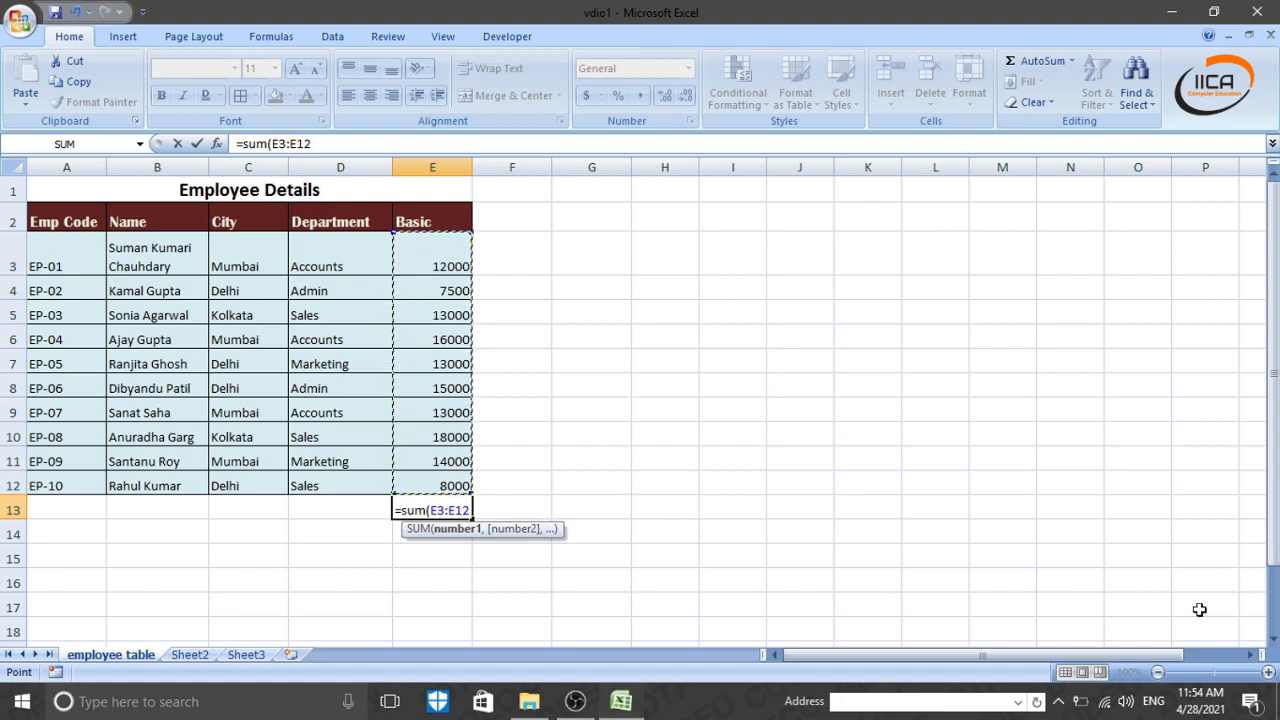
text())
key(Return)
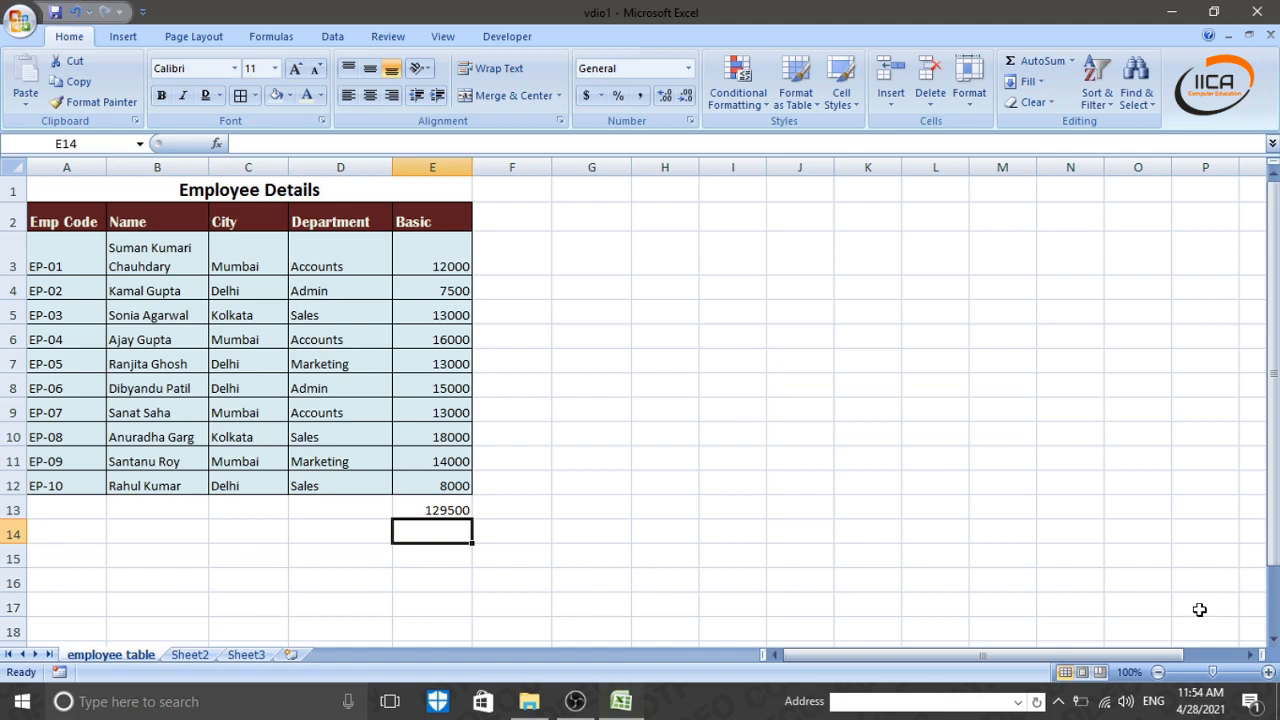
- Clear E13 and enter the SUM formula again, selecting E3:E12 on the sheet as its range
key(Up)
key(Delete)
key(Return)
key(Up)
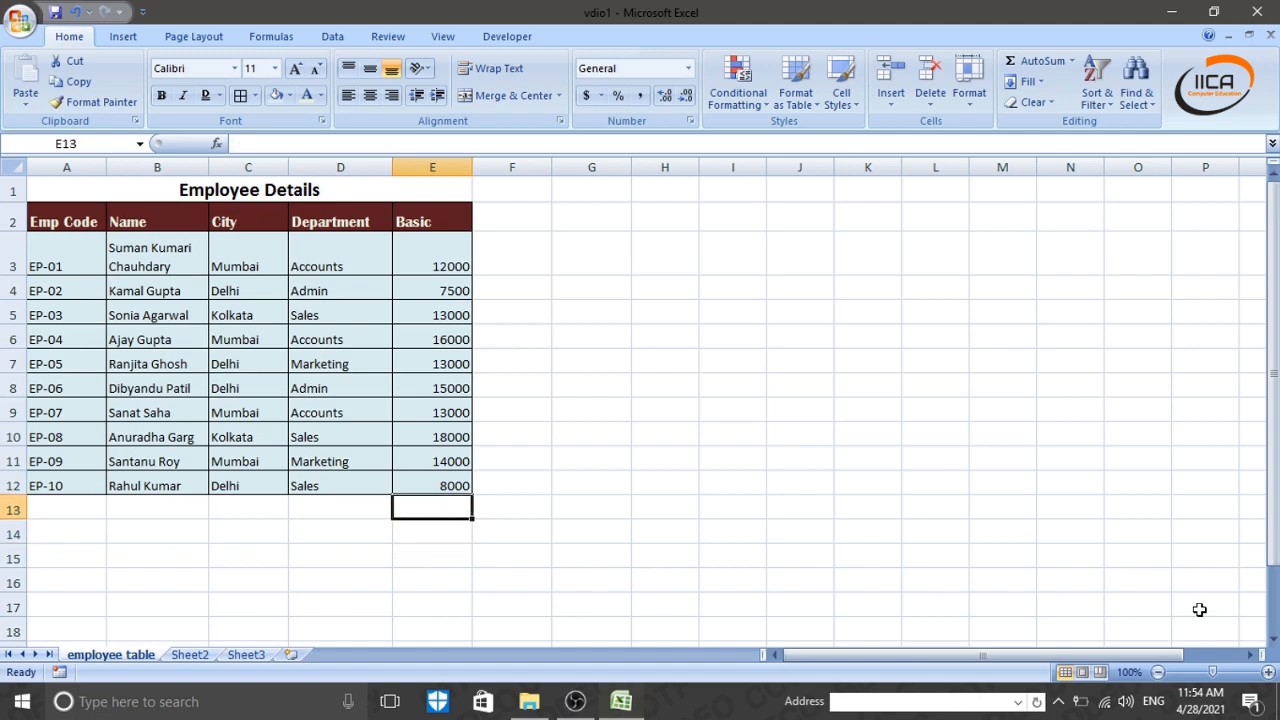
text(=sum)
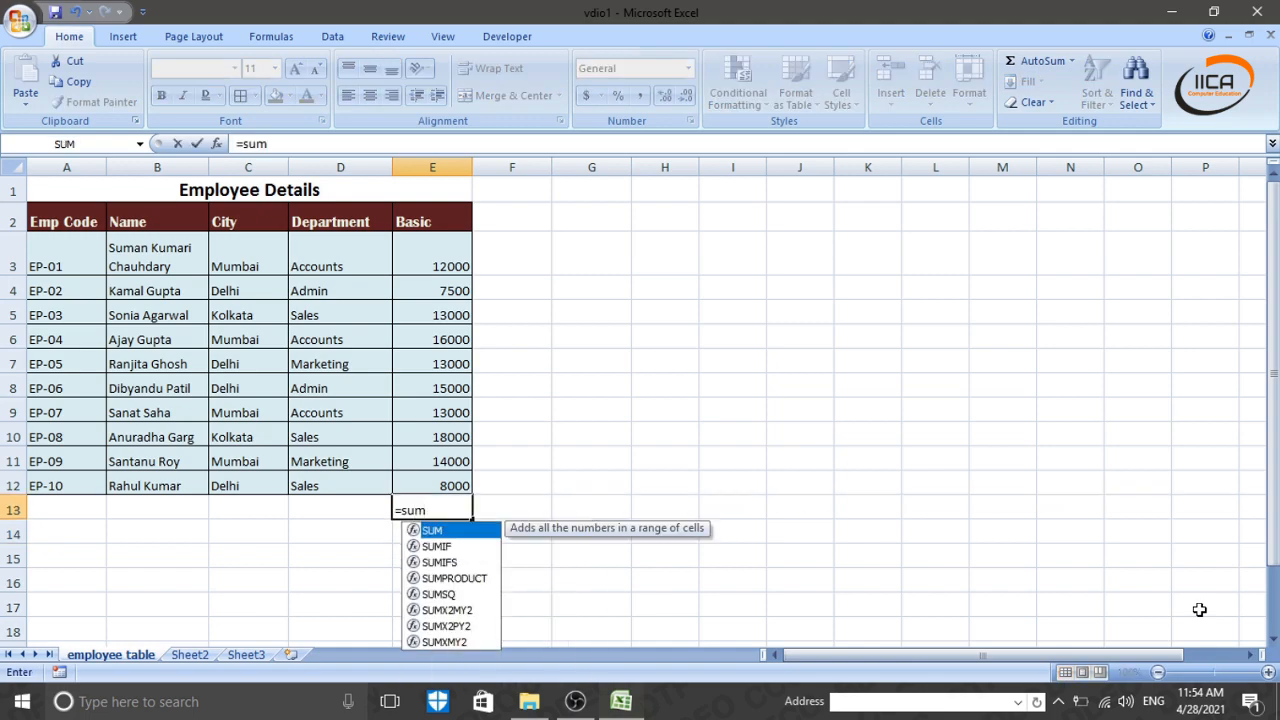
text(()
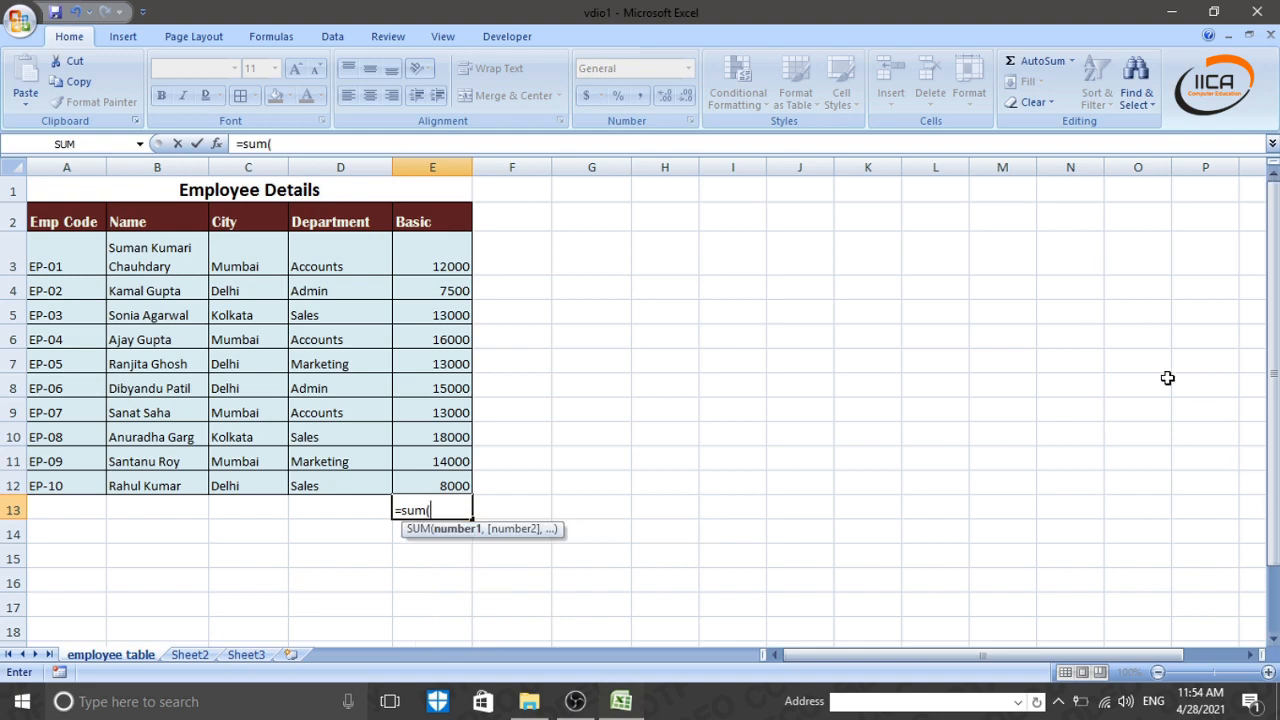
drag(449, 257, 451, 470)
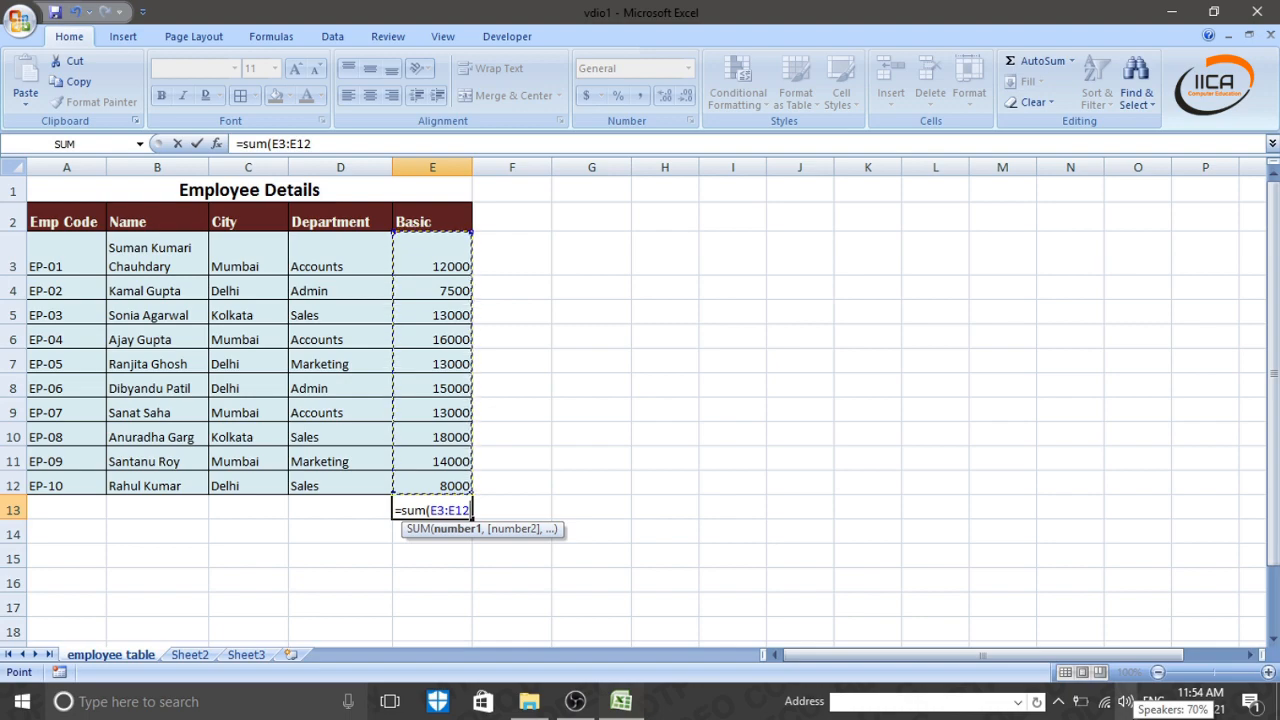
text())
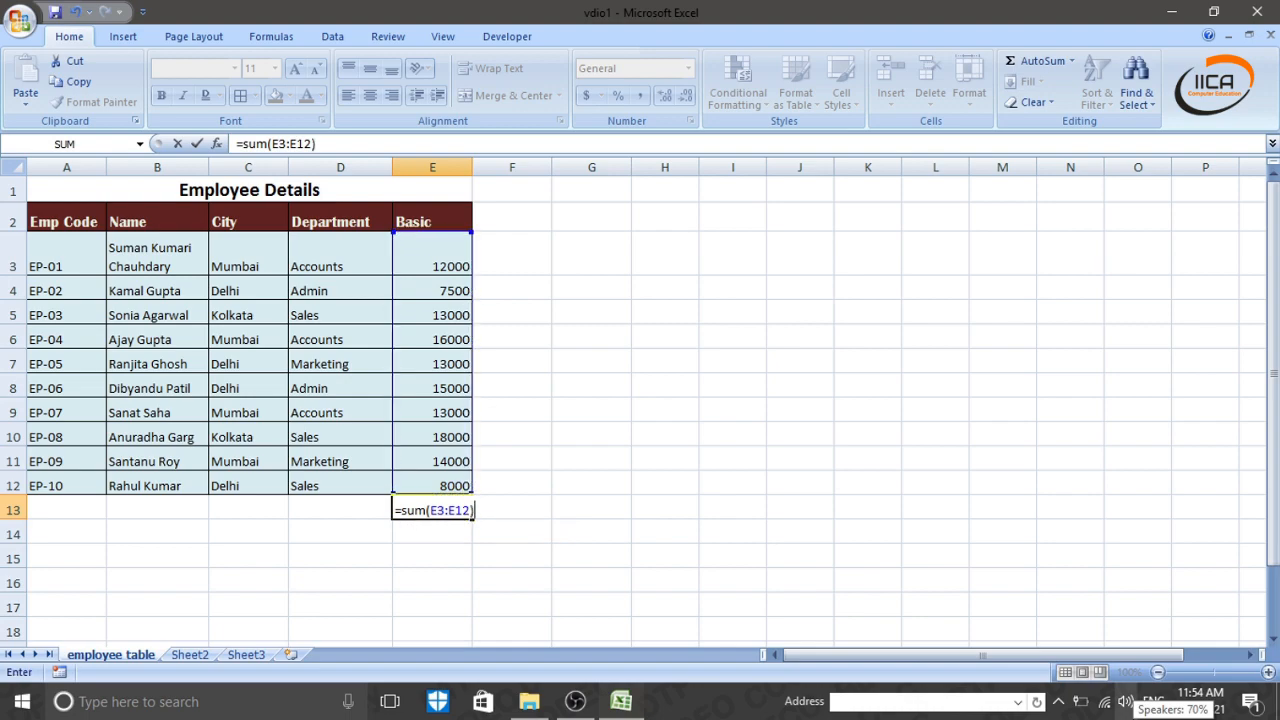
key(Return)
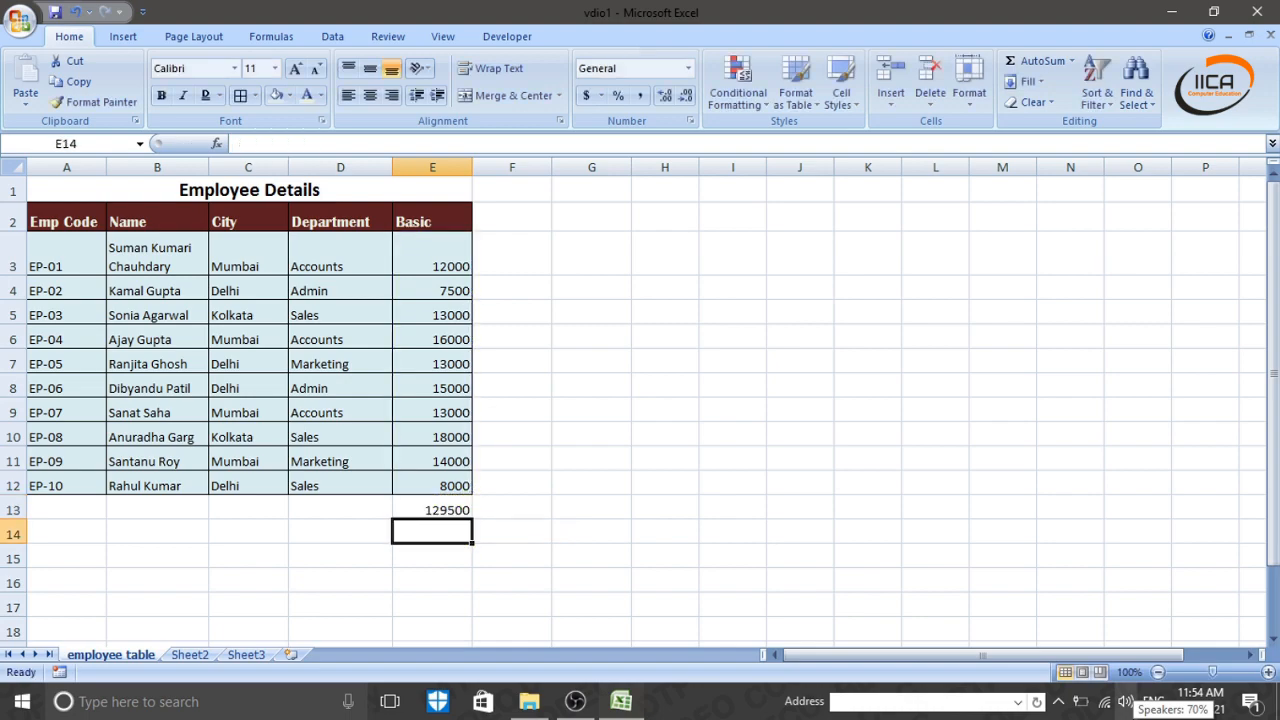
- Clear E13 and write out the complete formula =sum(E3:E12) with the cell references entered by hand
key(Up)
key(Delete)
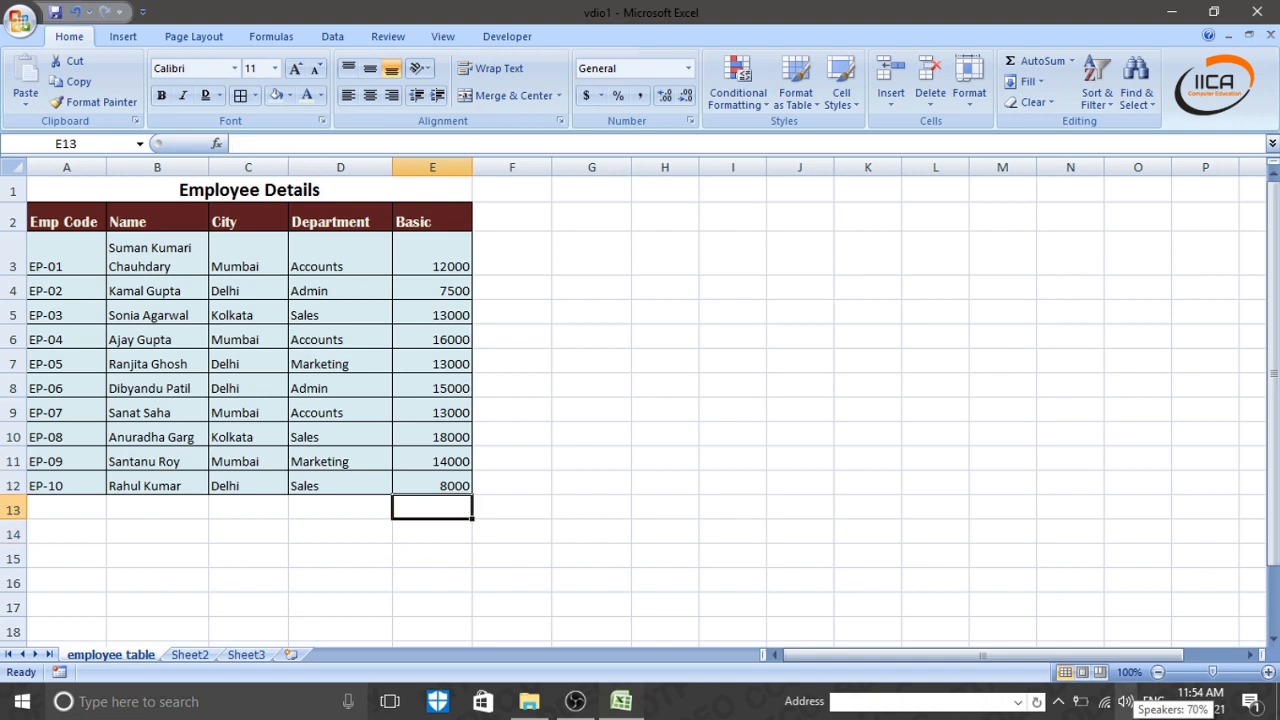
text(=sum()
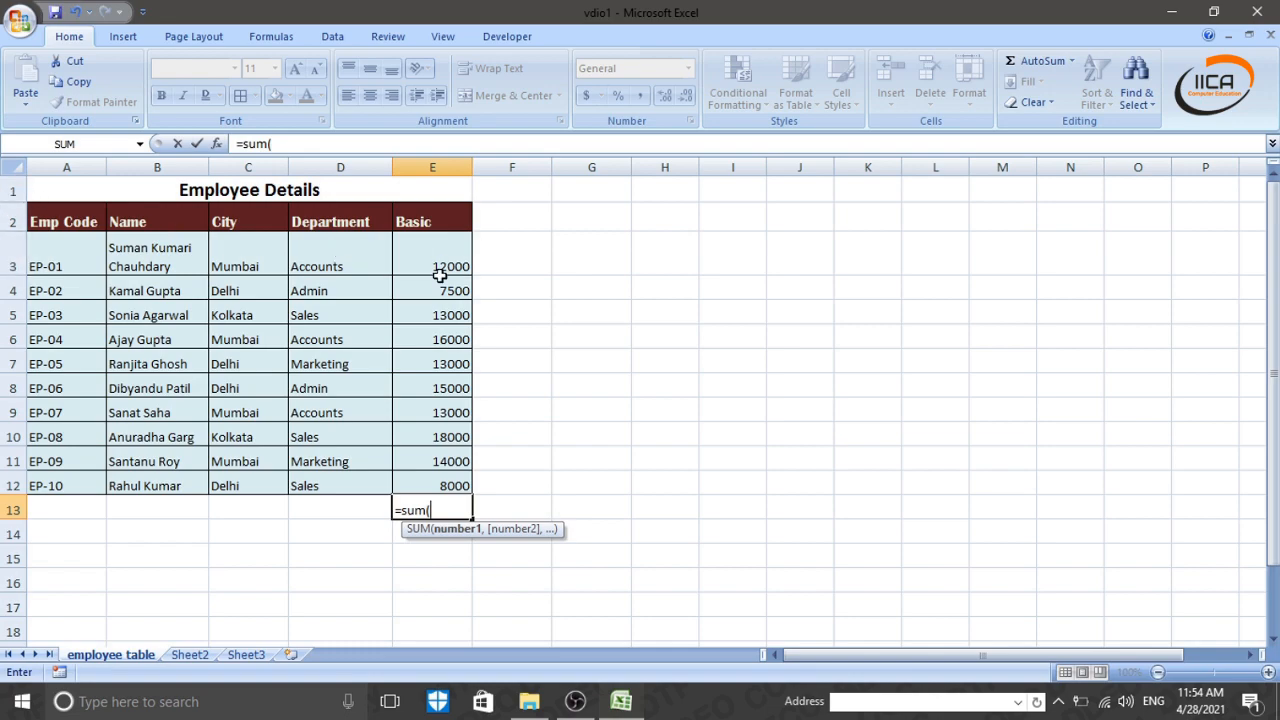
text(E)
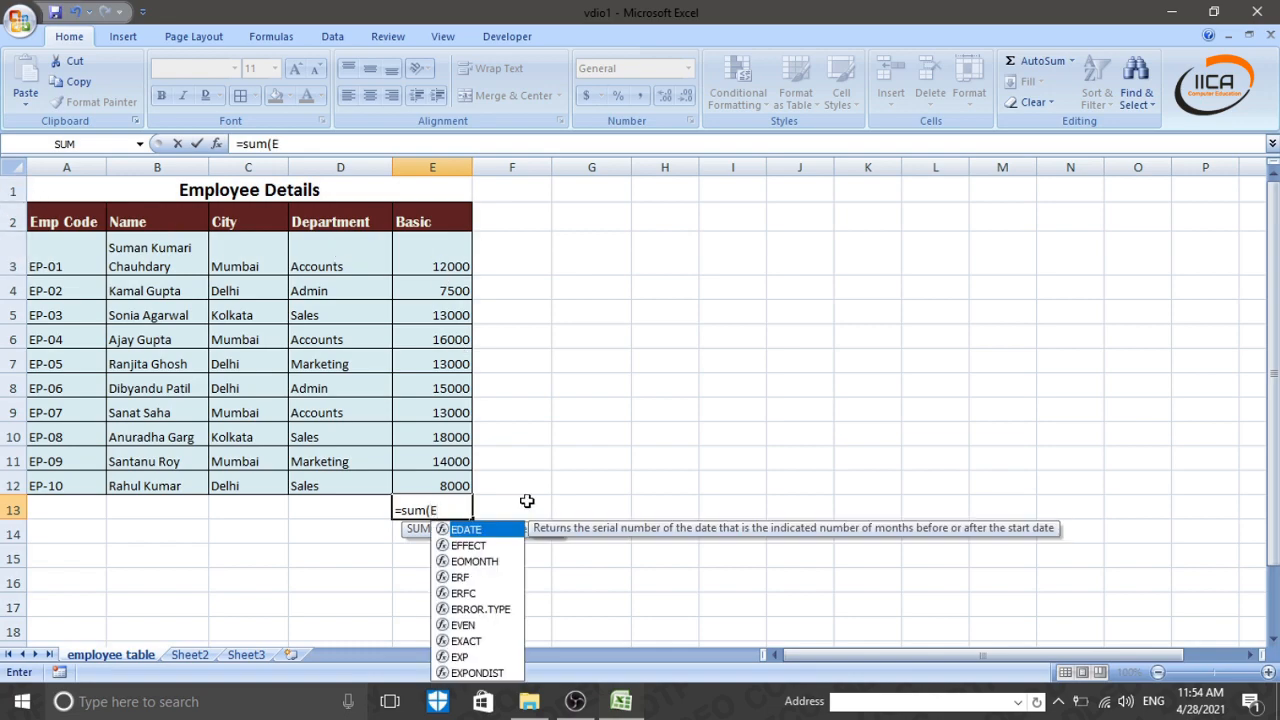
text(3:)
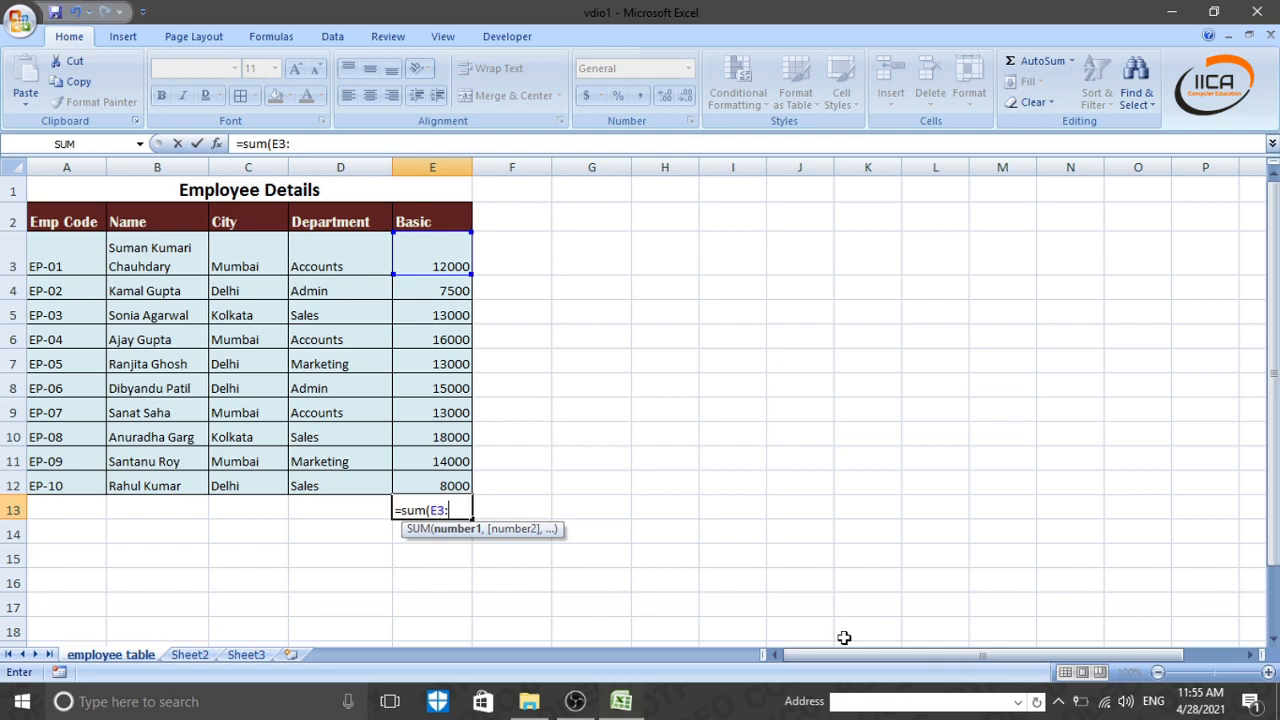
text(E12)
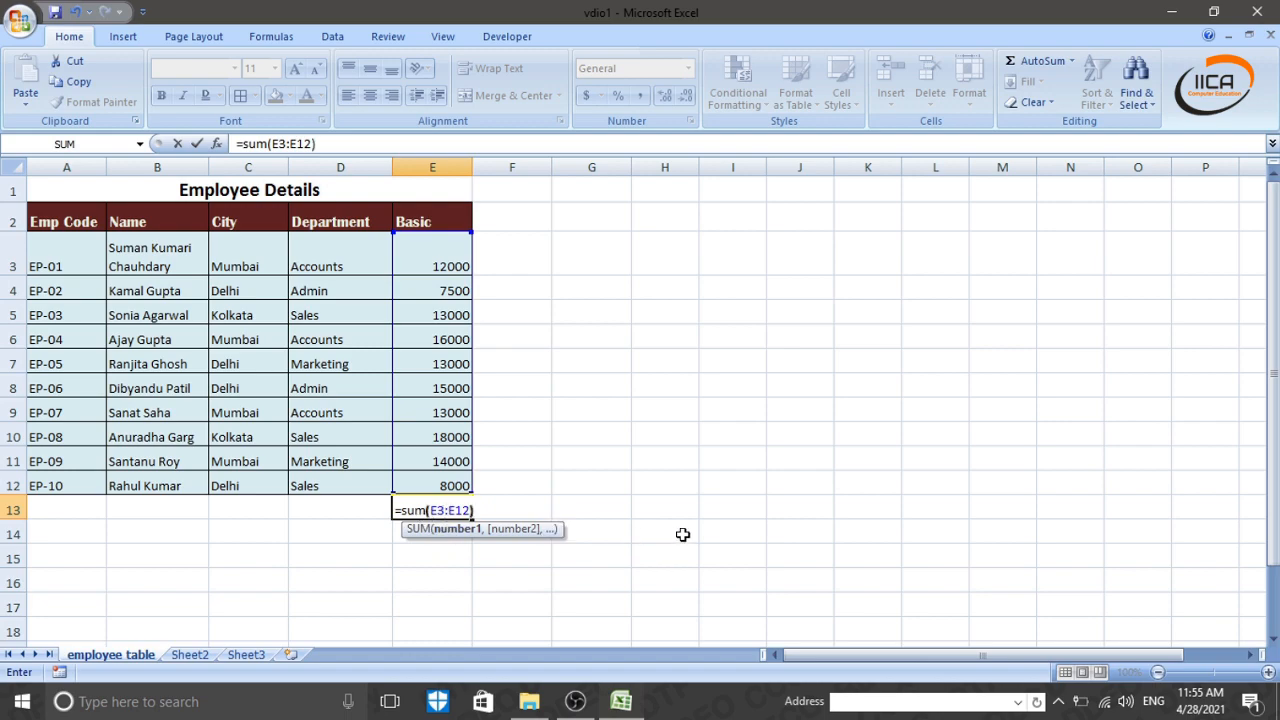
key(Return)
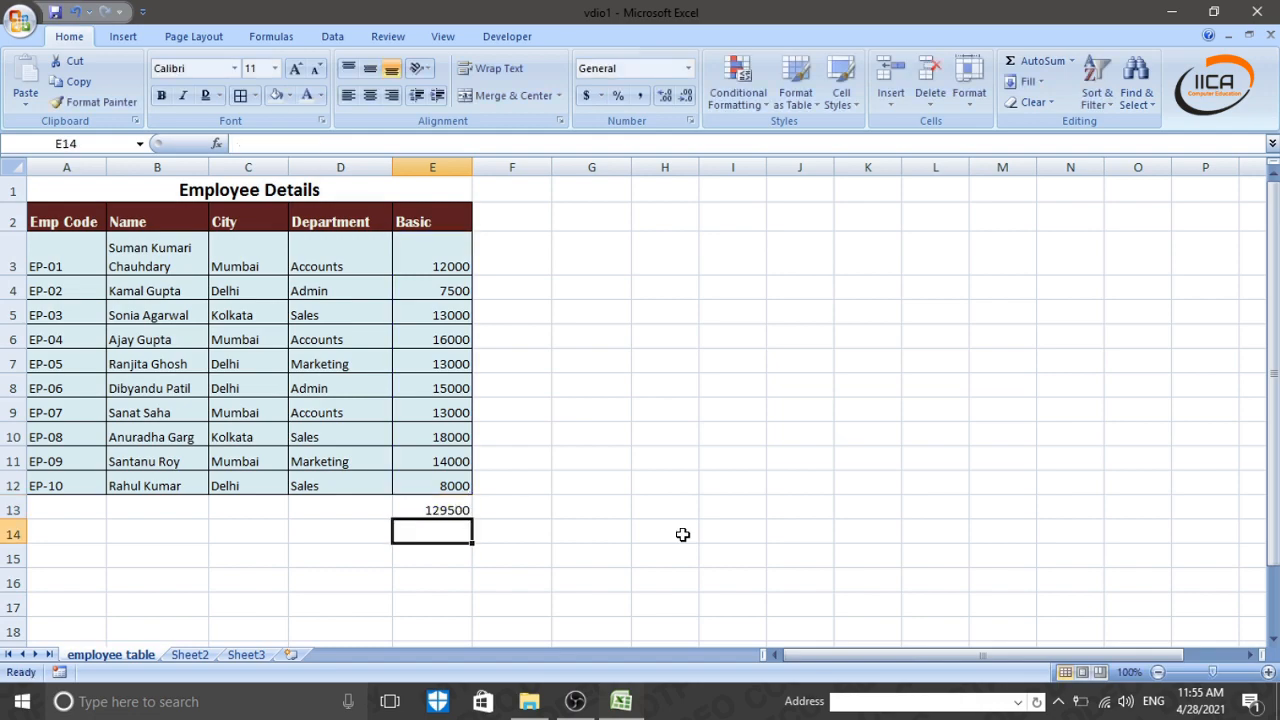
- Clear the formula in E13 and total E3:E12 there with AutoSum
key(Up)
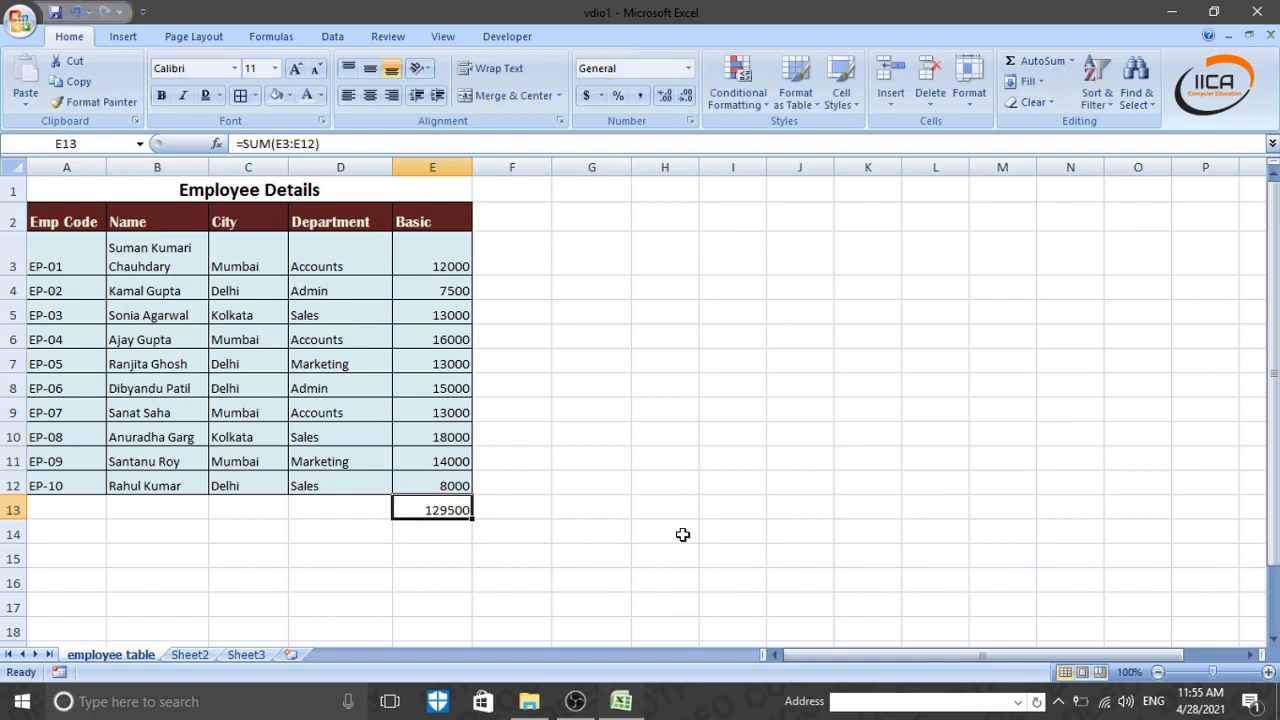
key(Delete)
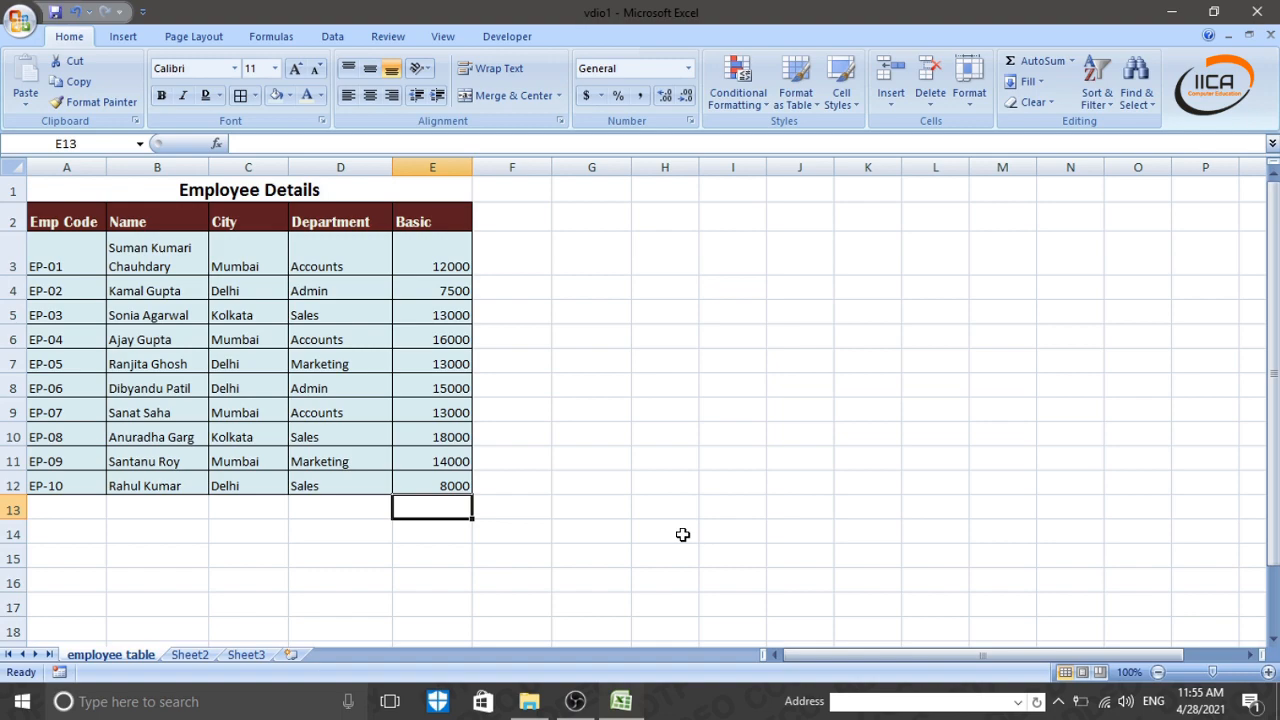
key(alt)
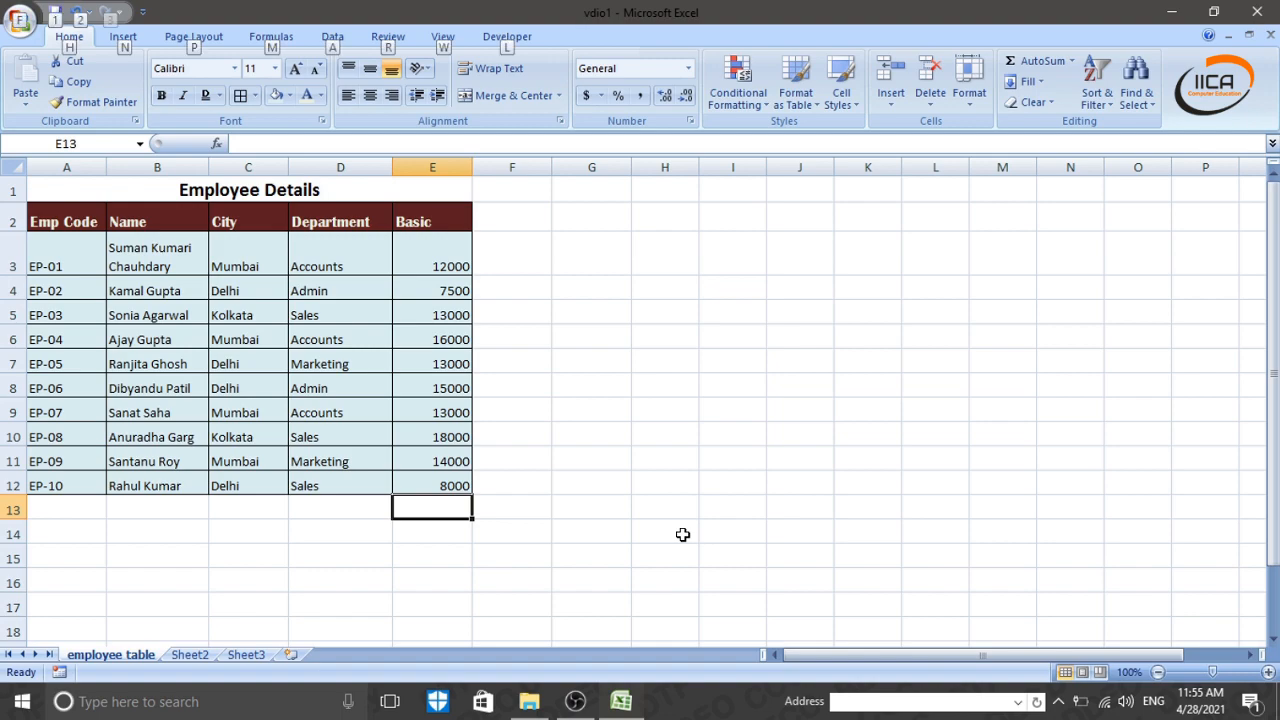
key(alt+=)
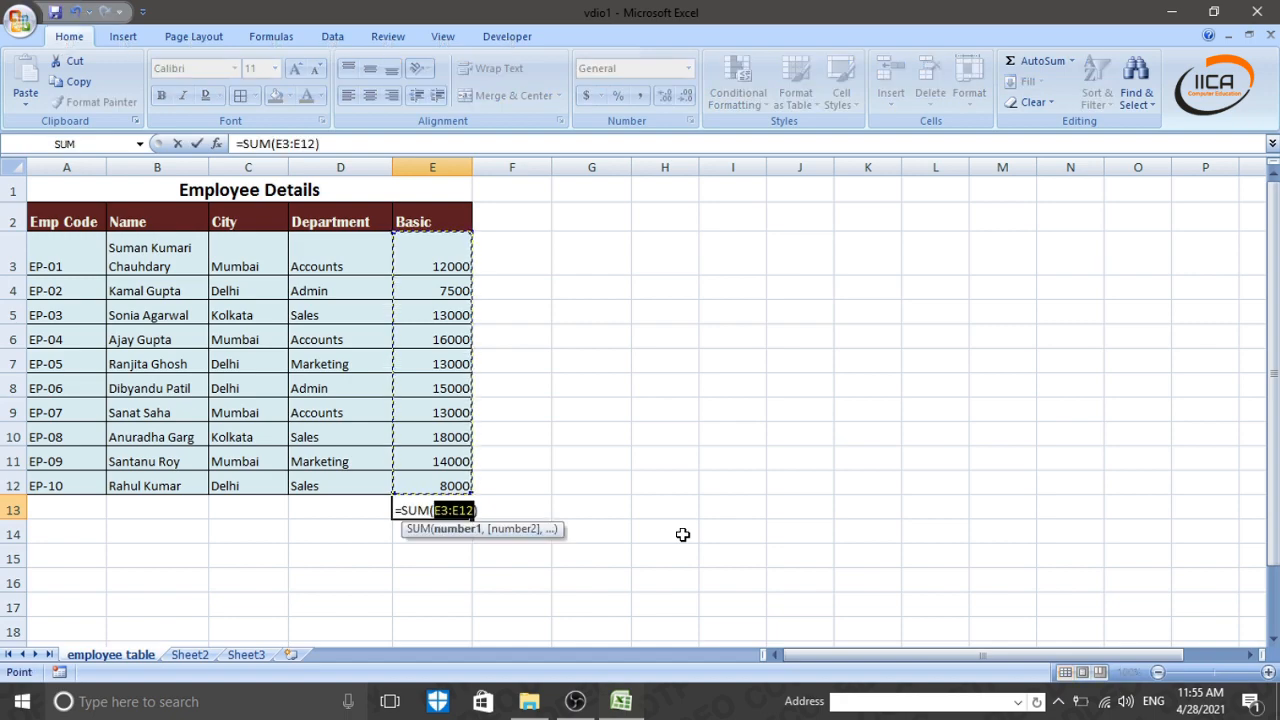
key(Return)
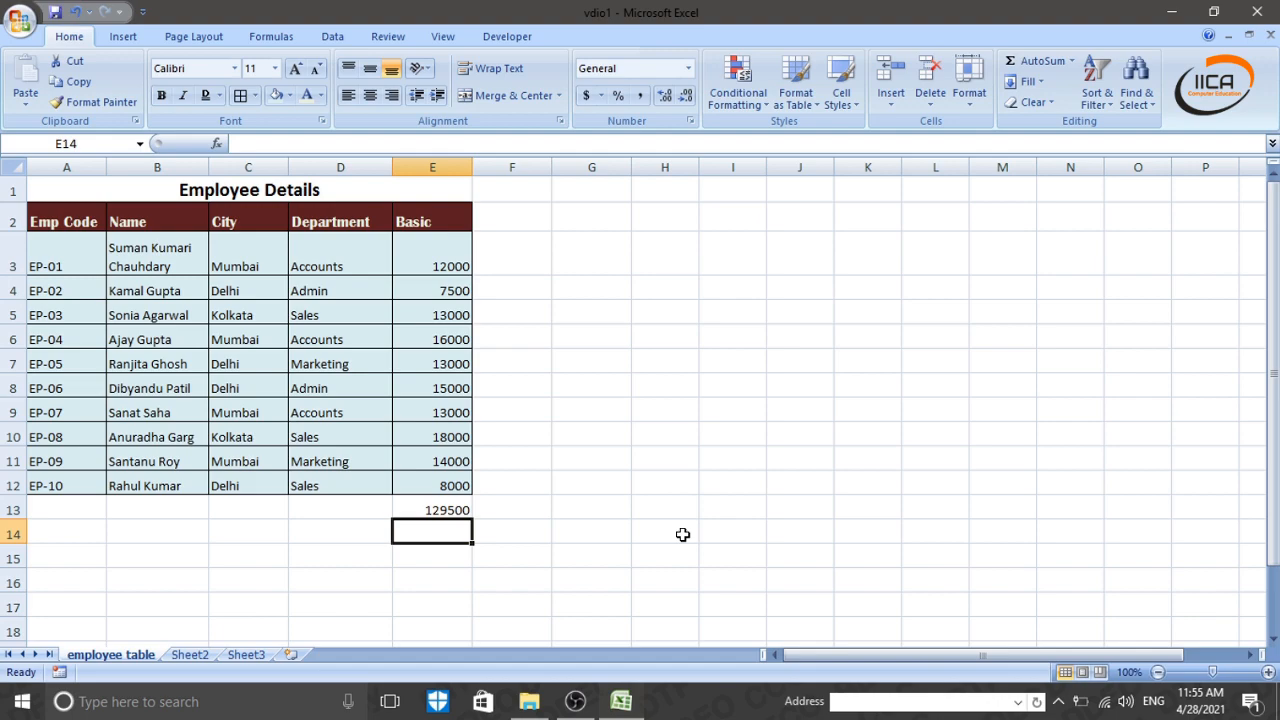
- Add the column headers DA, HRA and TA in F2, G2 and H2, beside Basic
click(441, 270)
click(538, 246)
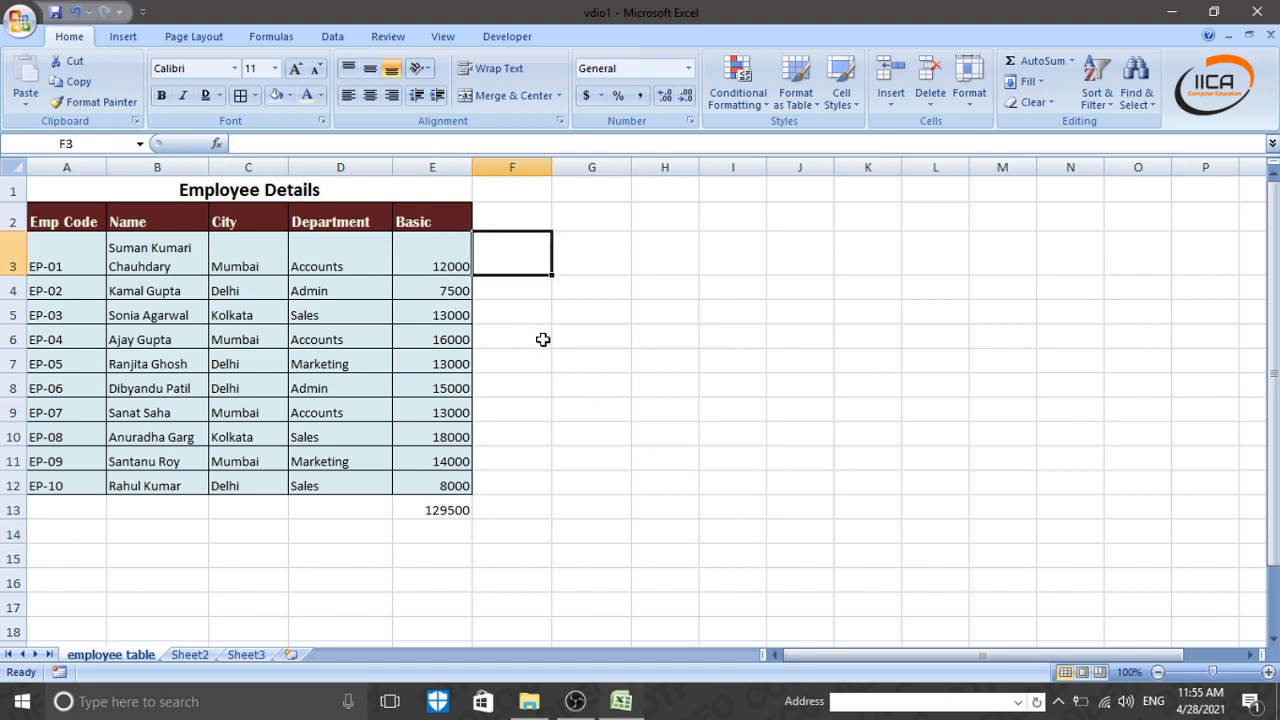
click(543, 340)
click(530, 366)
click(525, 224)
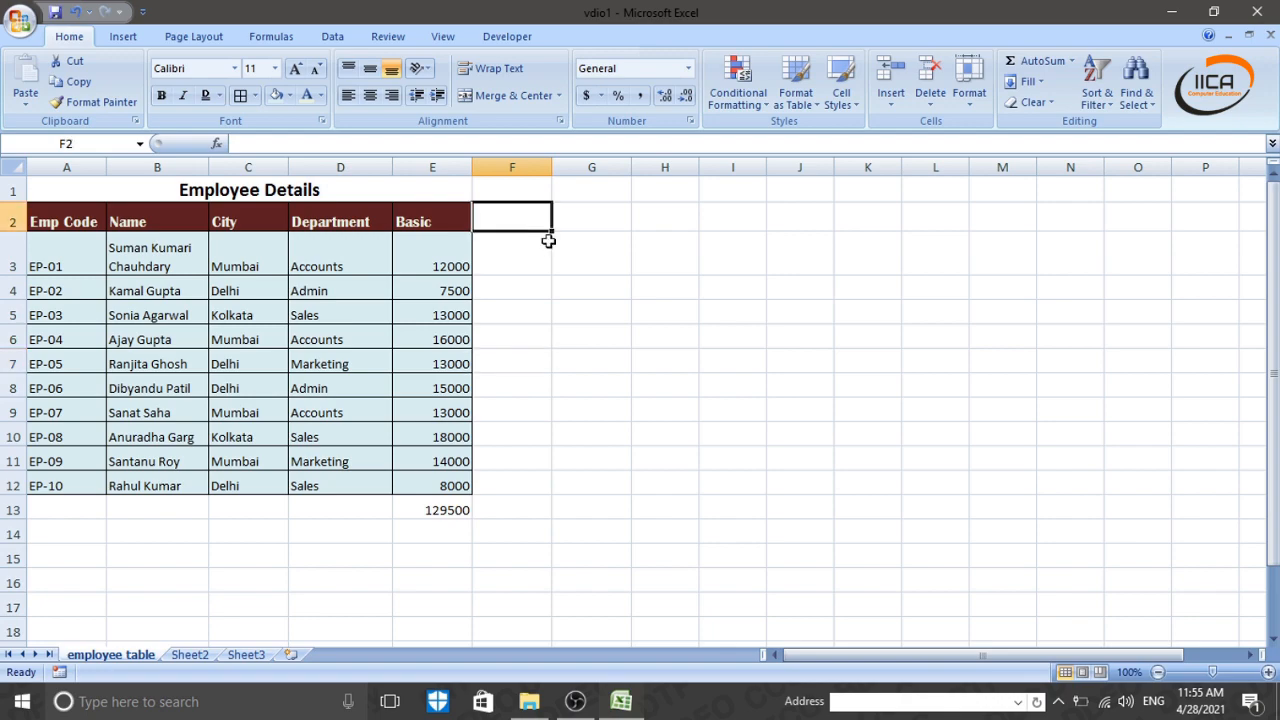
text(DA)
key(Return)
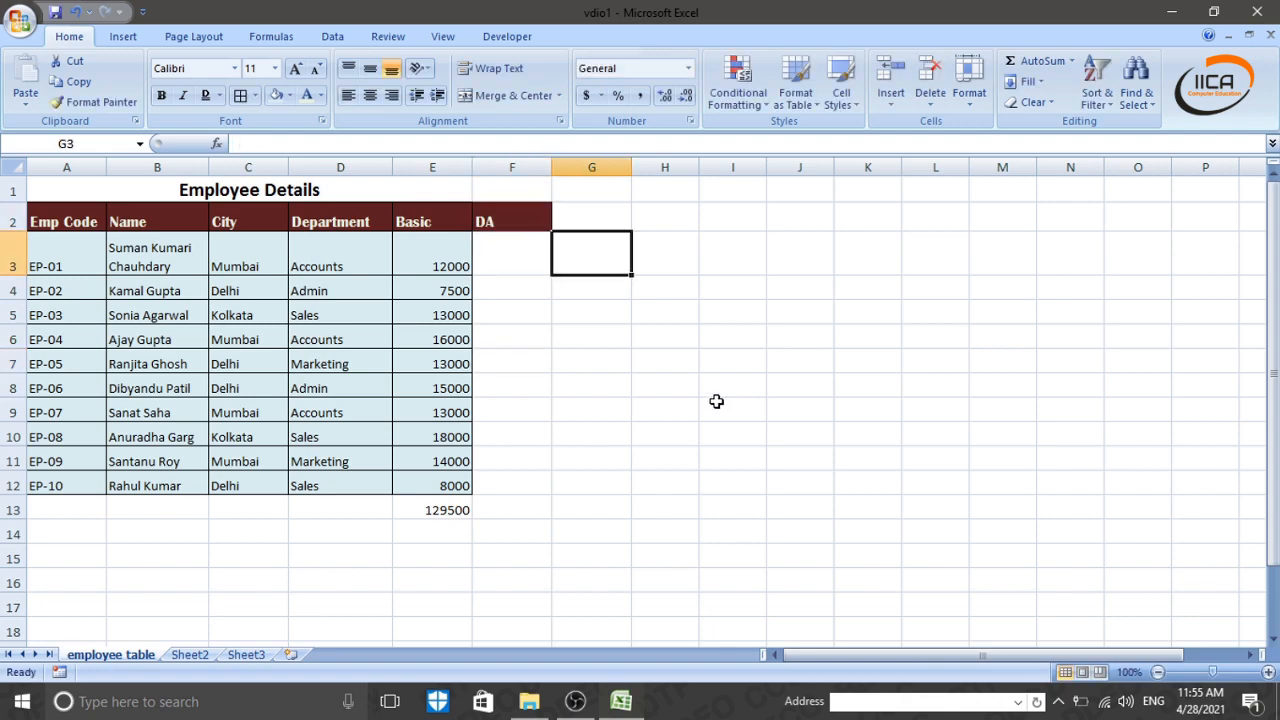
key(Up)
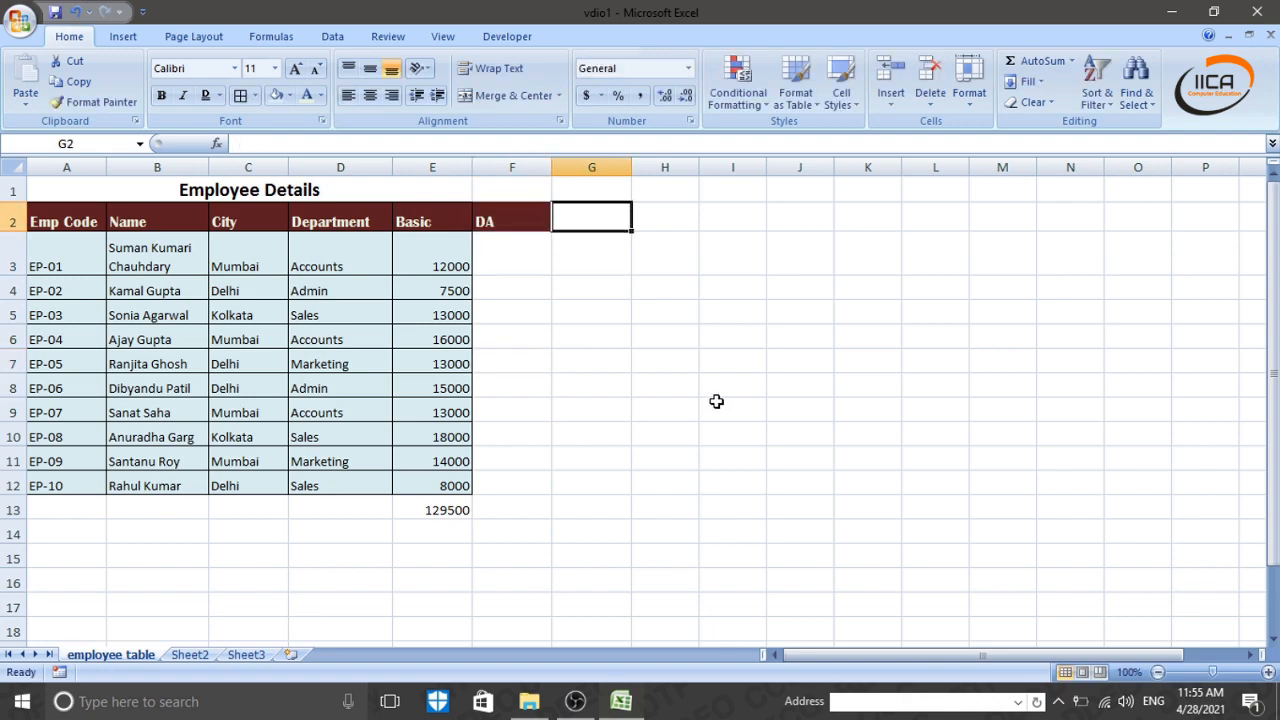
text(HRA)
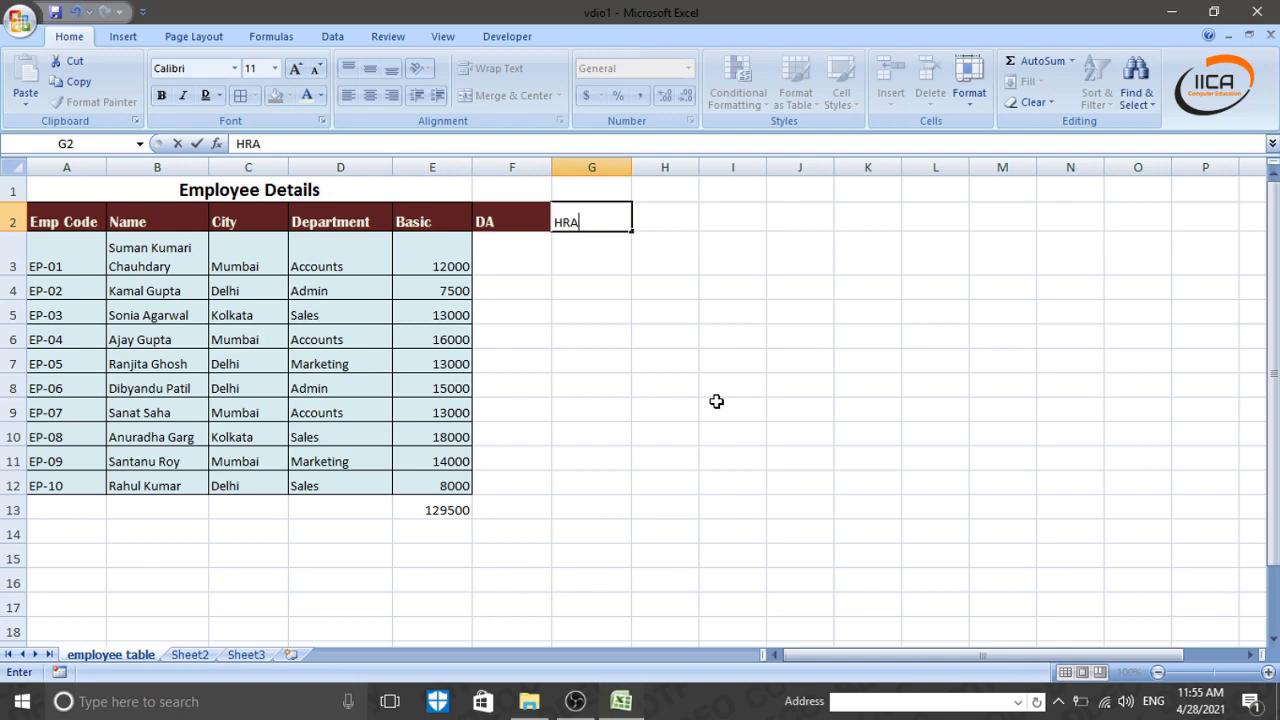
key(Tab)
text(TA)
key(Tab)
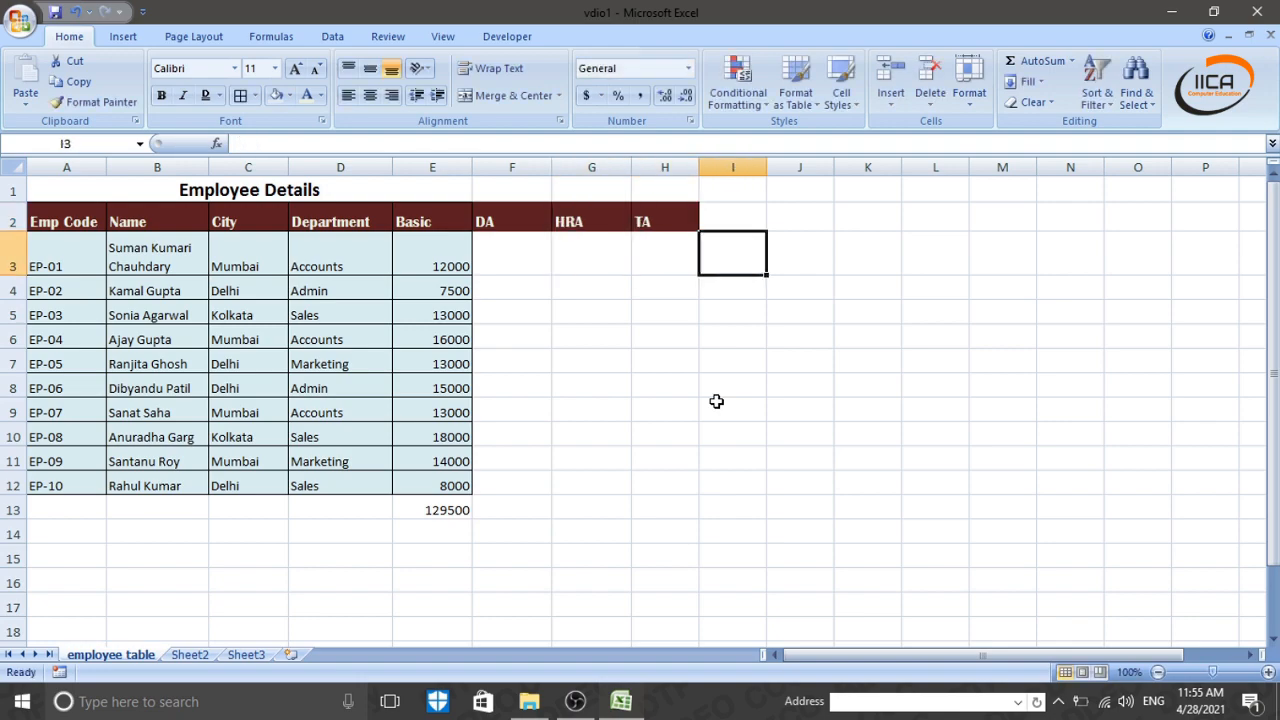
- Add the header Gross Salary in I2 and widen column I to fit it
text(Gr)
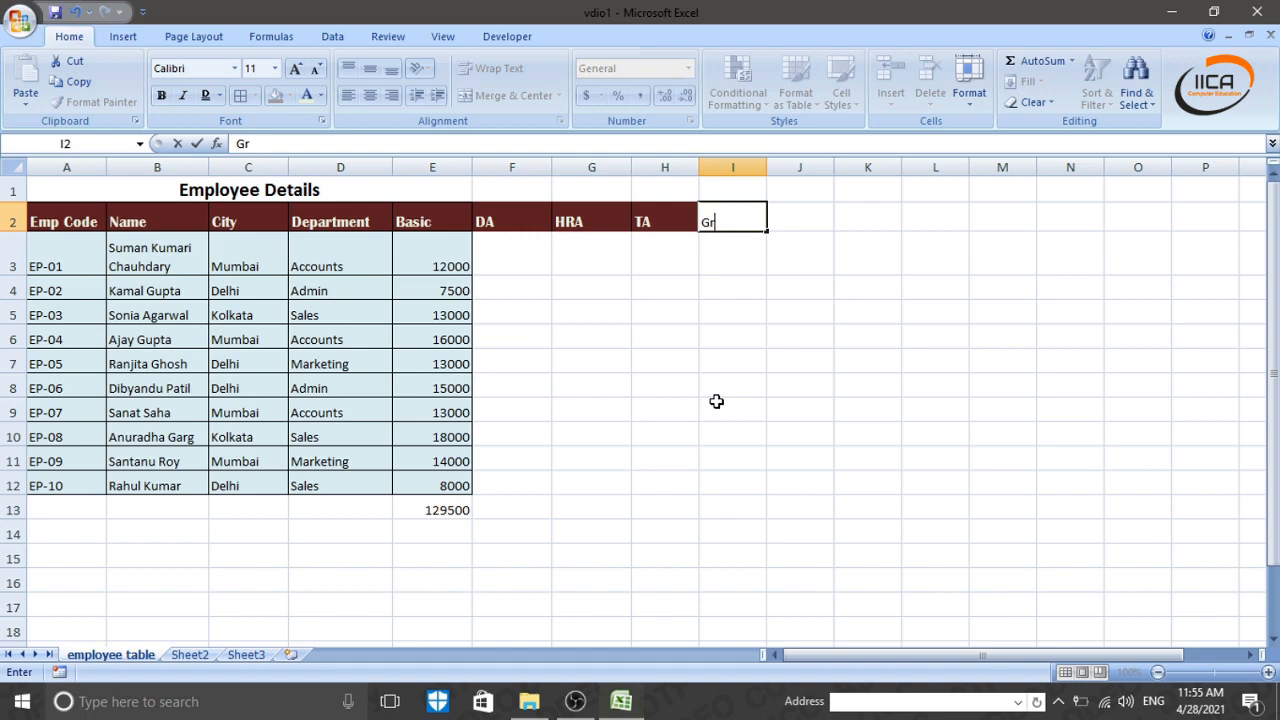
text(oss Sl)
key(BackSpace)
text(alla)
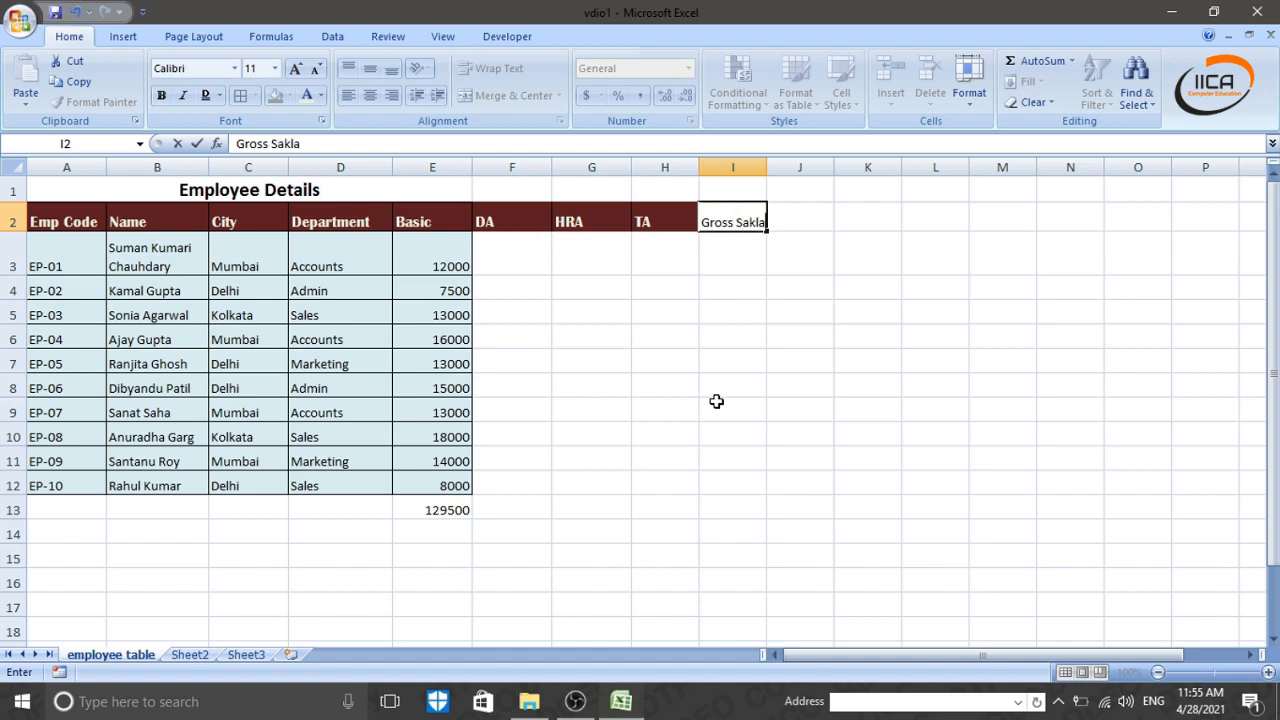
key(BackSpace)
key(BackSpace)
key(BackSpace)
text(lary)
key(Return)
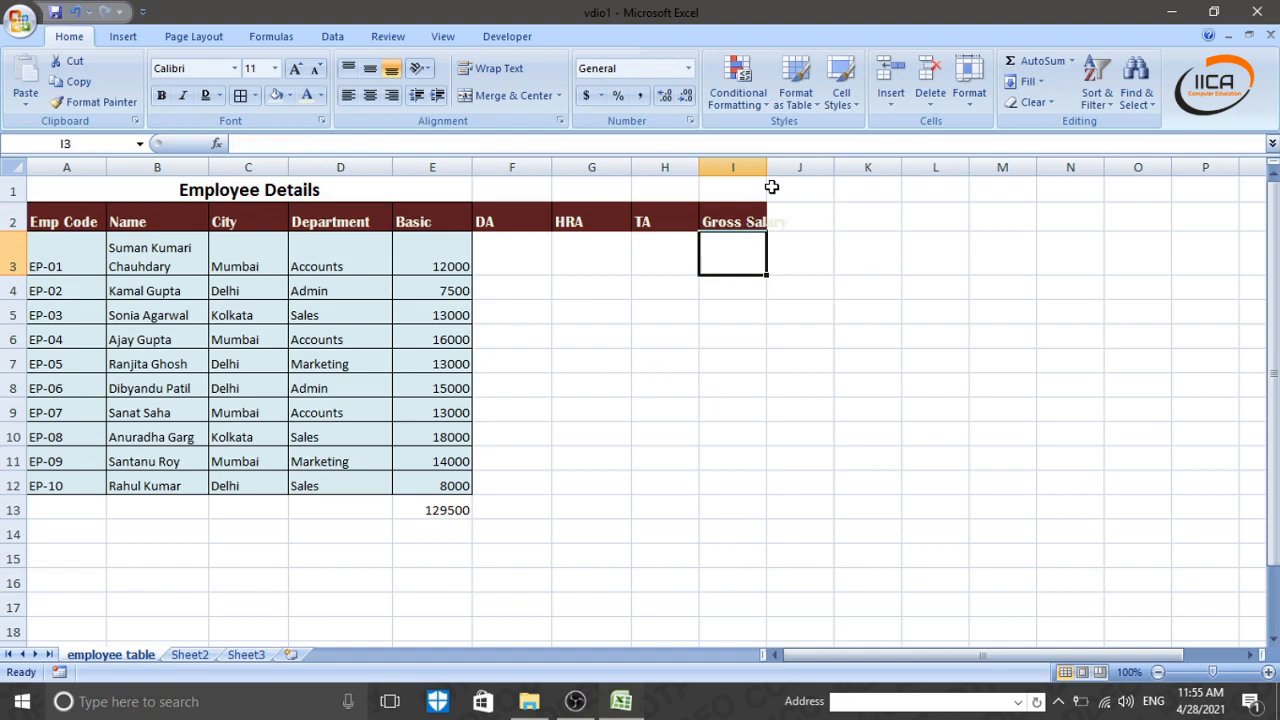
drag(767, 167, 813, 167)
click(523, 340)
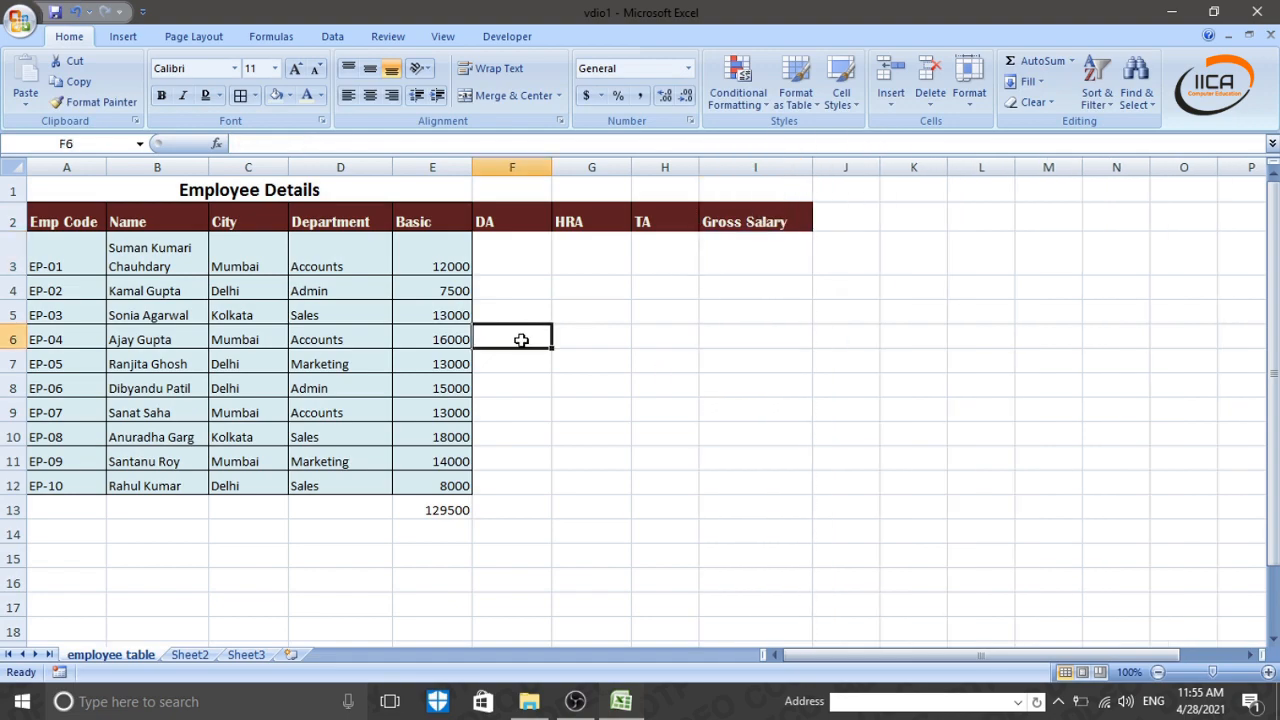
drag(523, 383, 524, 366)
click(520, 260)
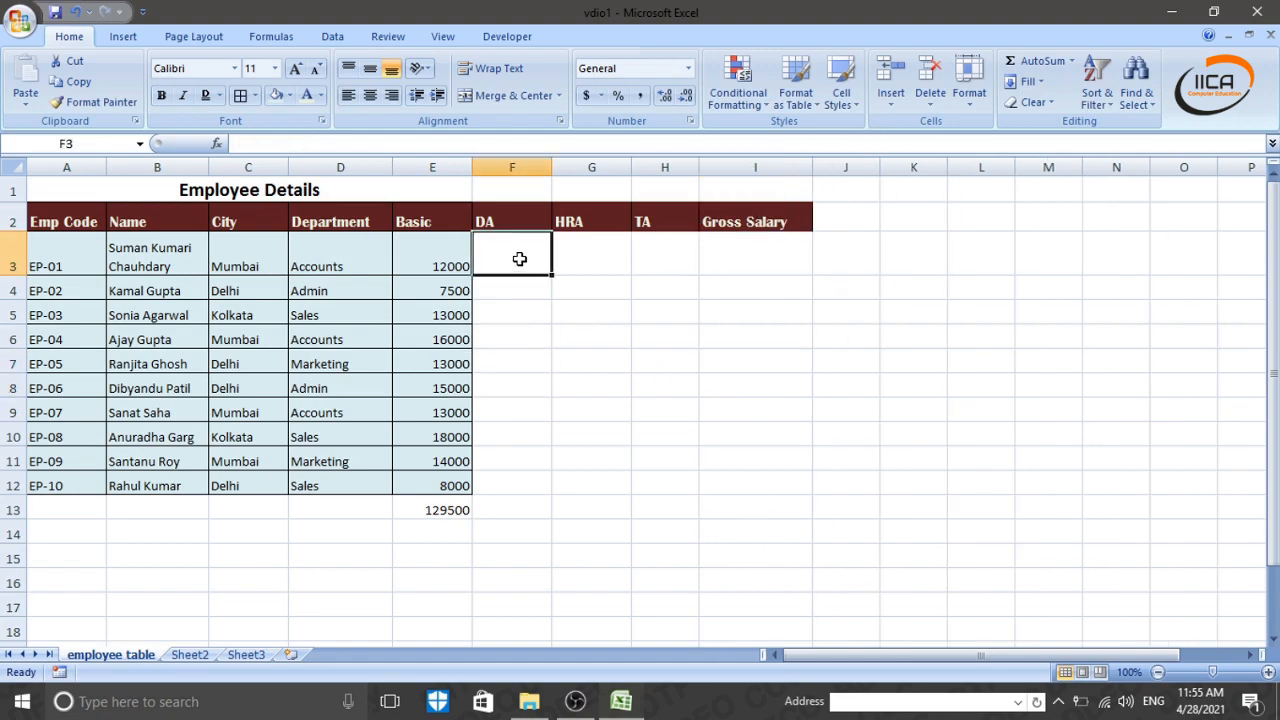
click(526, 313)
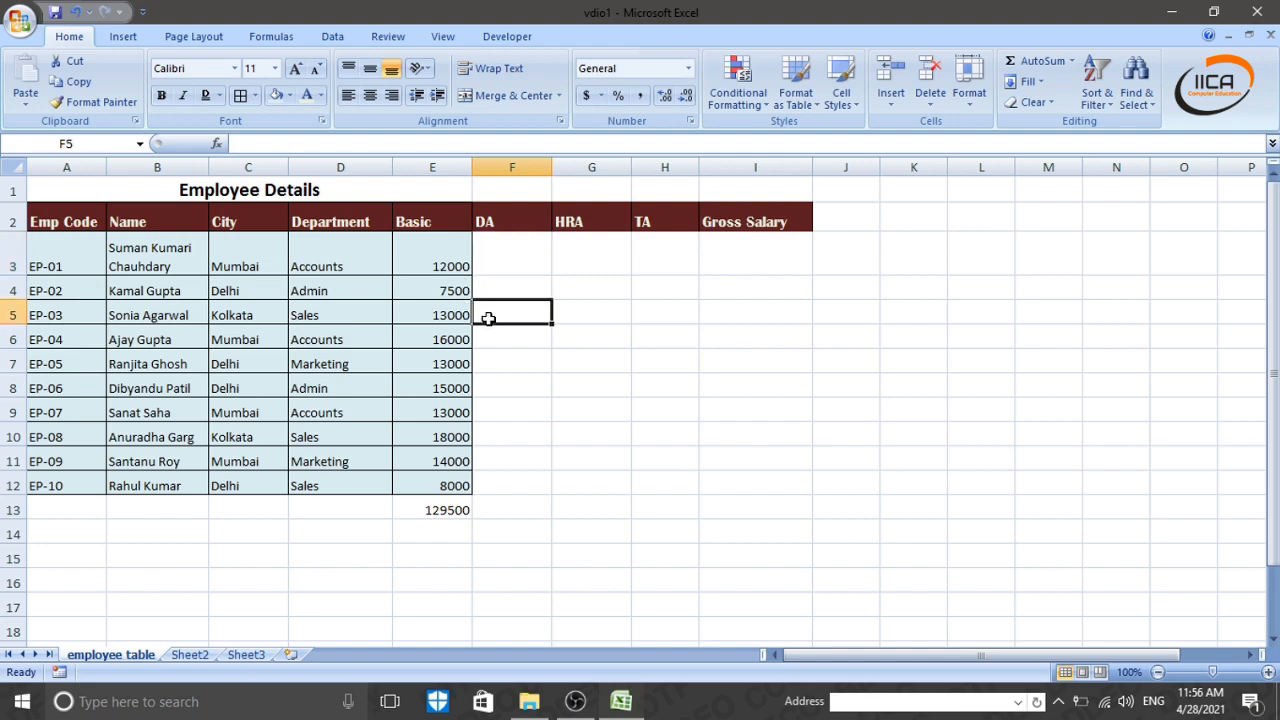
click(506, 262)
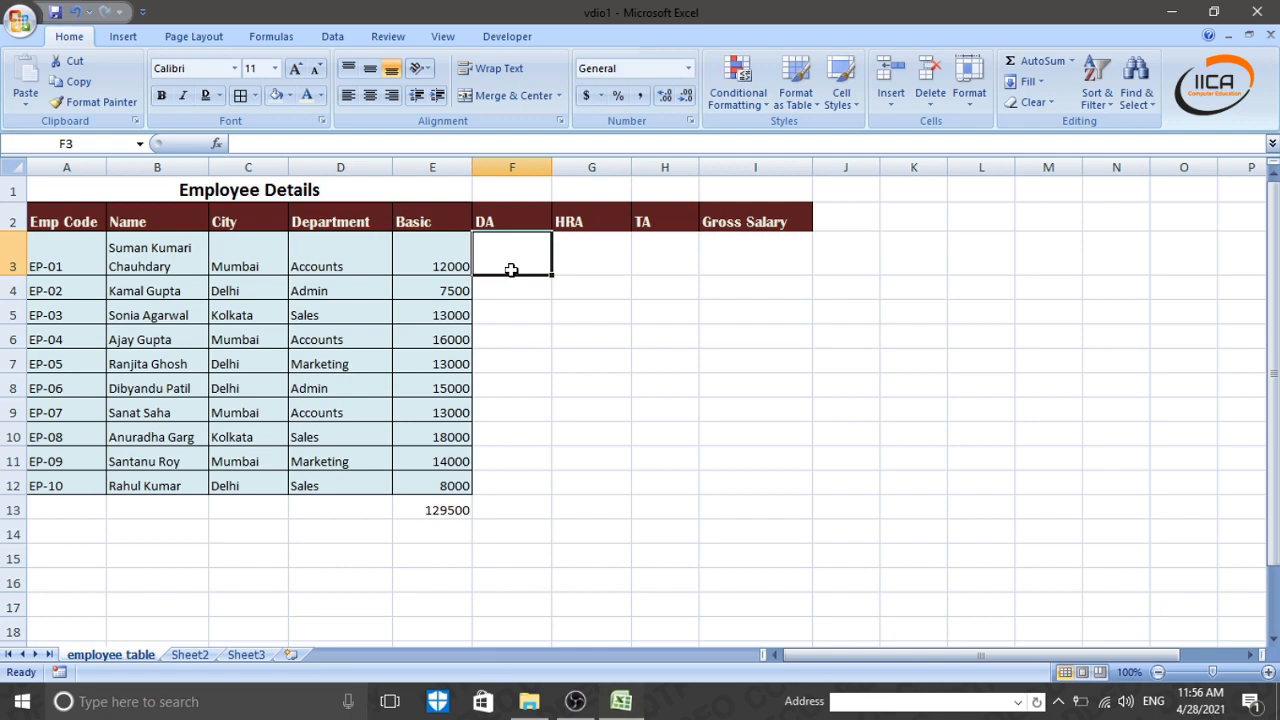
click(523, 314)
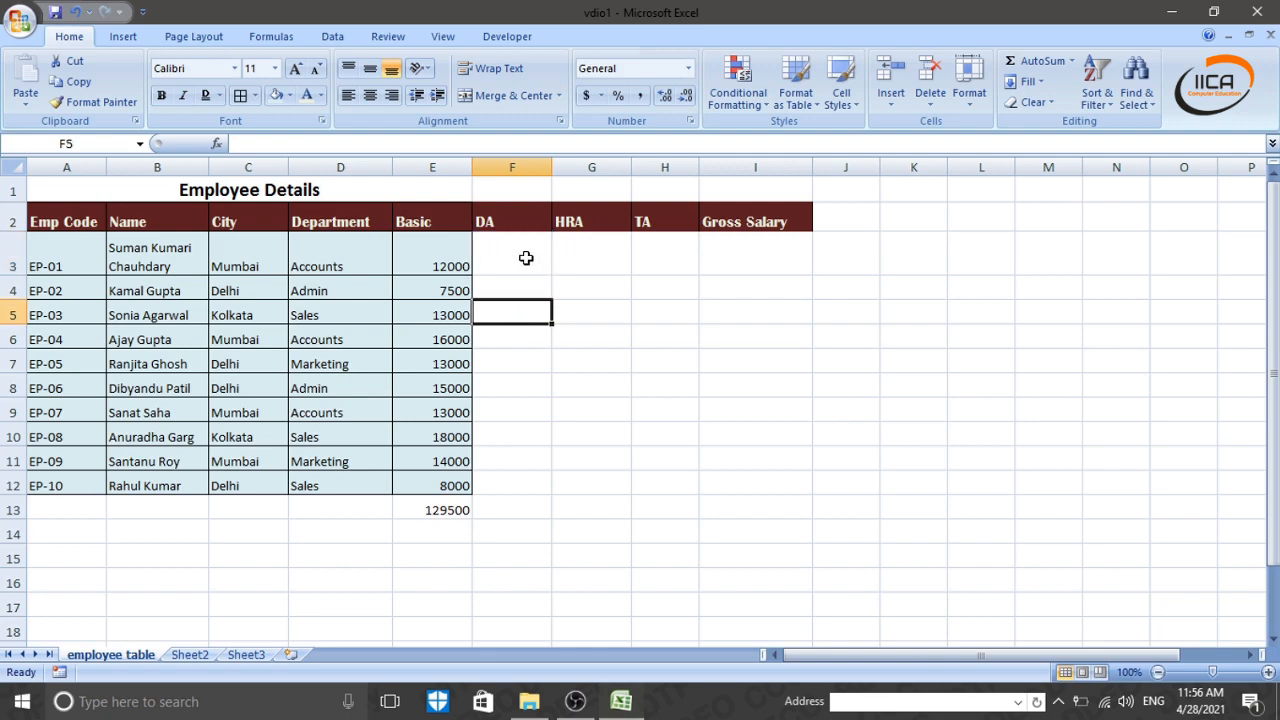
click(517, 257)
click(511, 293)
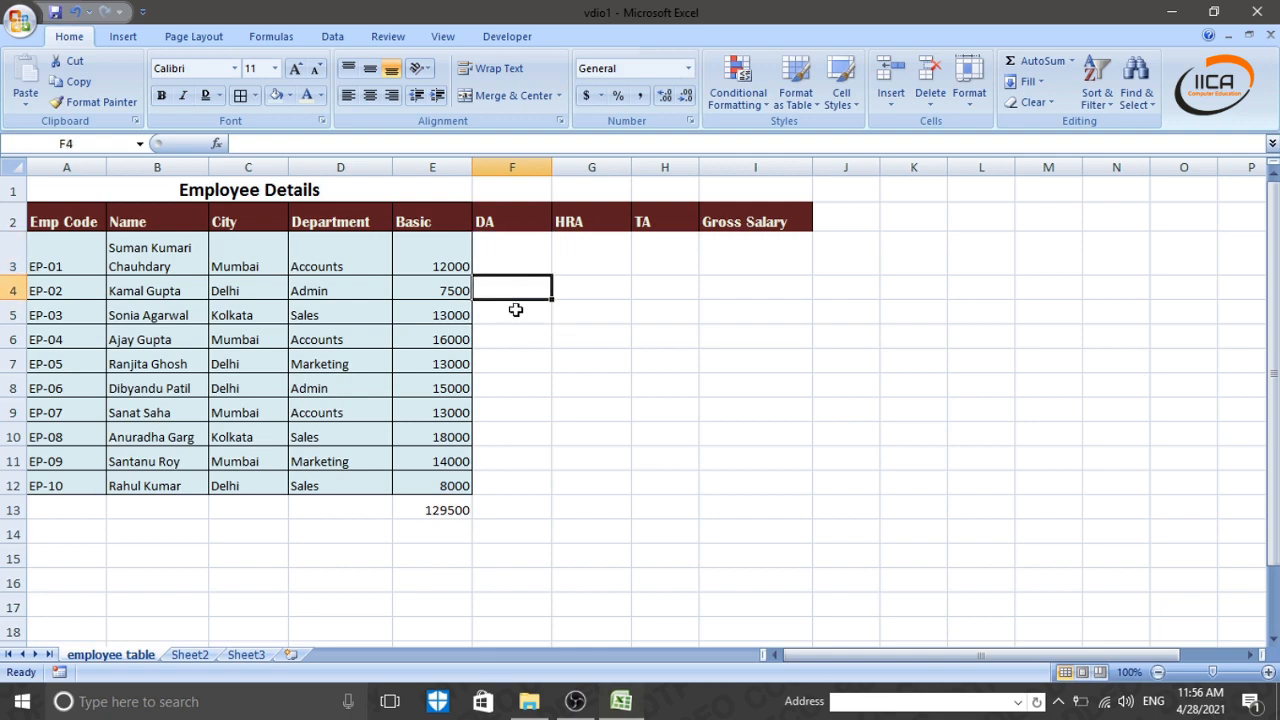
click(517, 313)
click(507, 366)
click(495, 411)
click(520, 260)
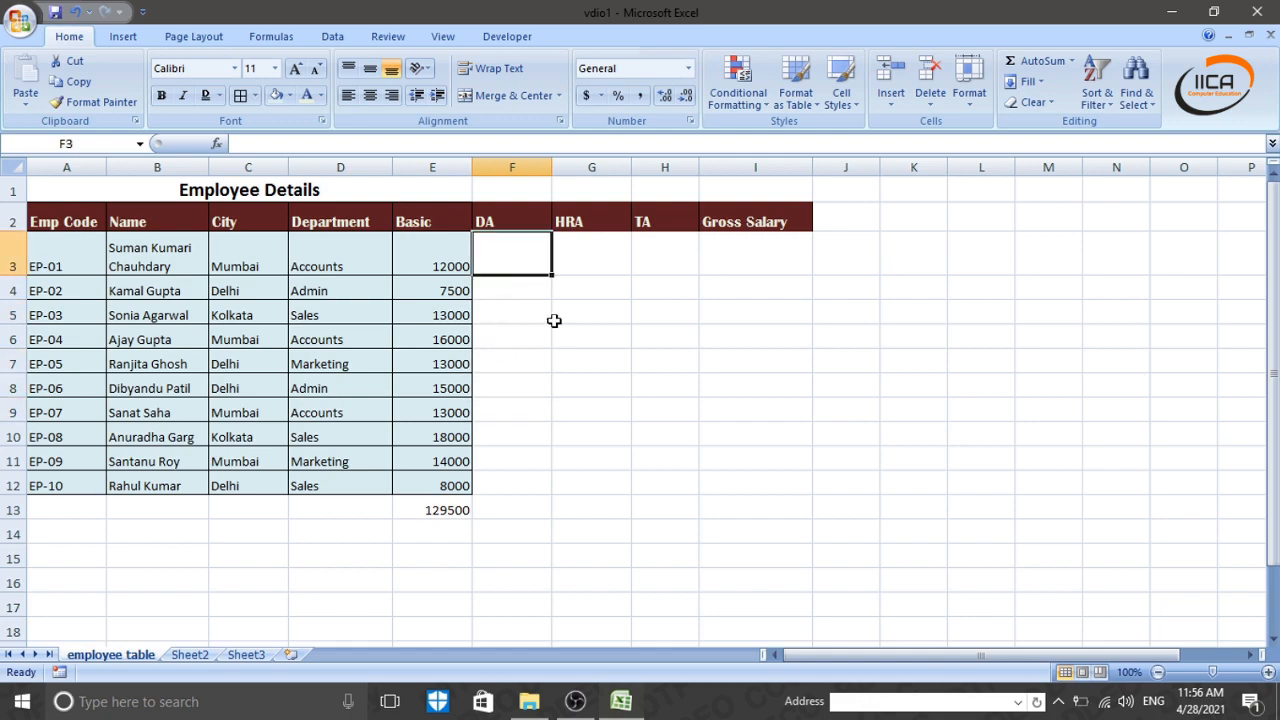
click(437, 257)
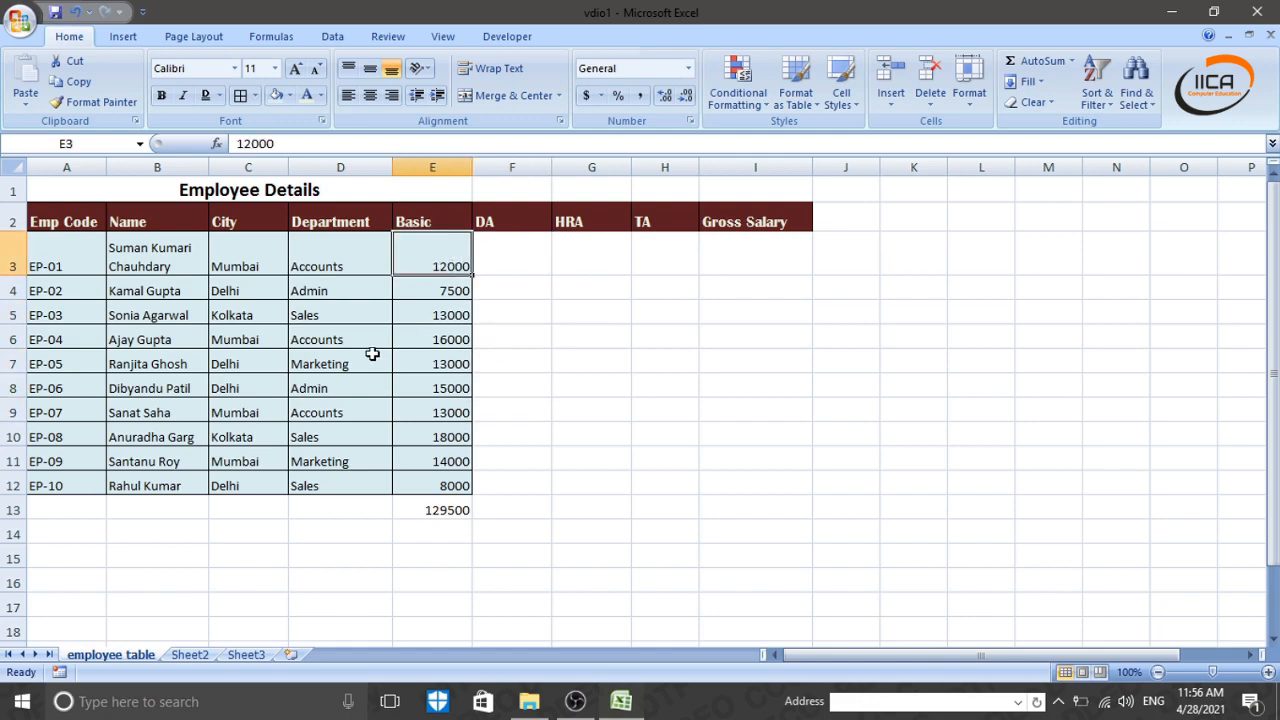
click(530, 268)
drag(430, 267, 445, 487)
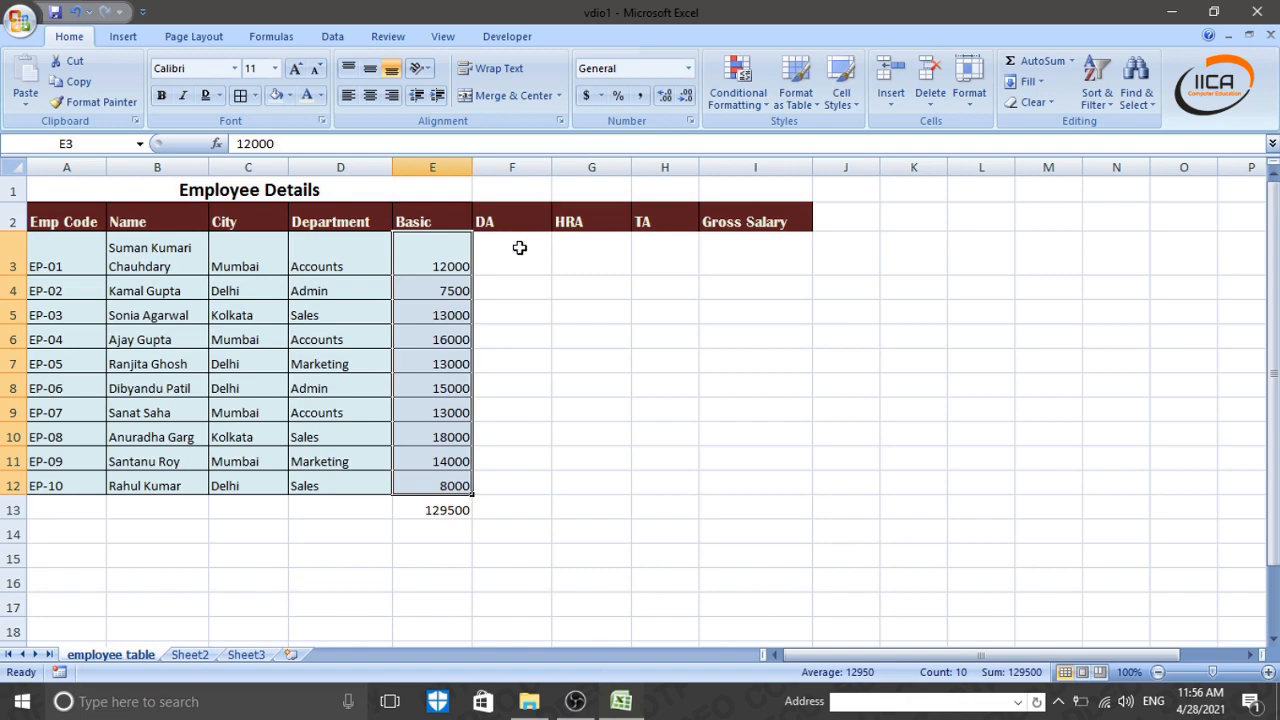
- Calculate the first employee's DA in F3 with the fixed-value formula =12000*20/100
click(507, 259)
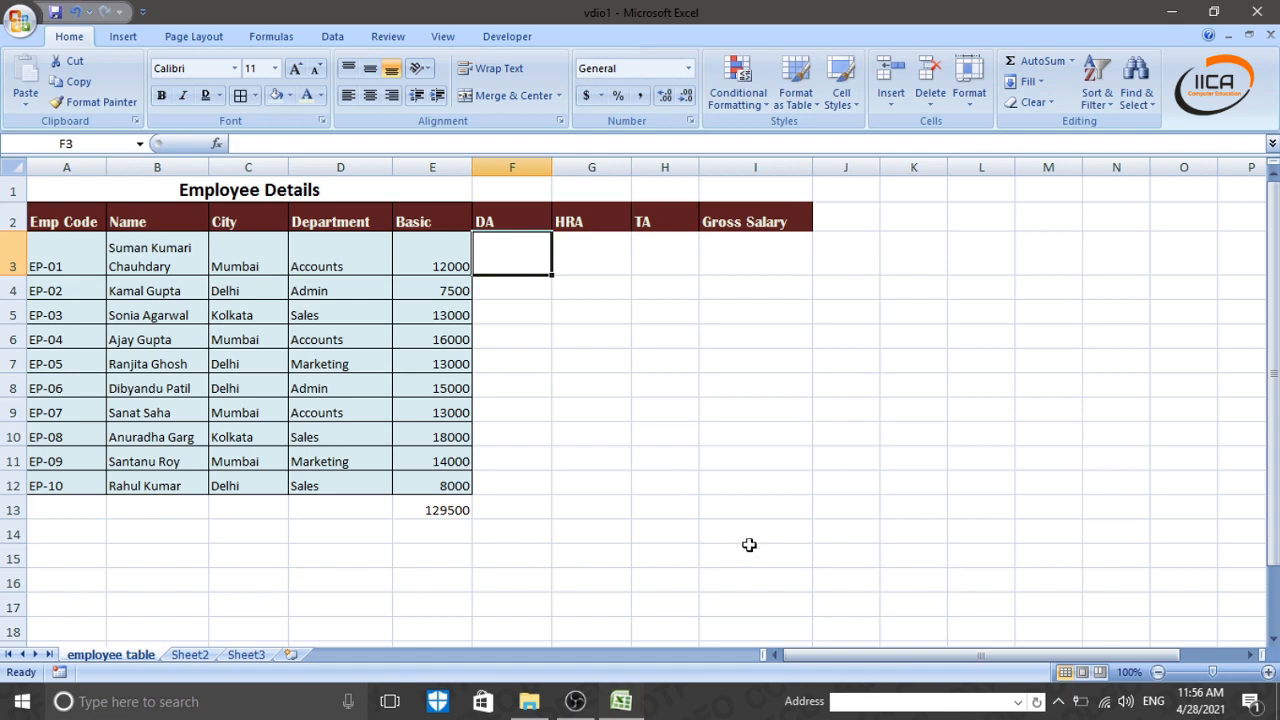
text(=)
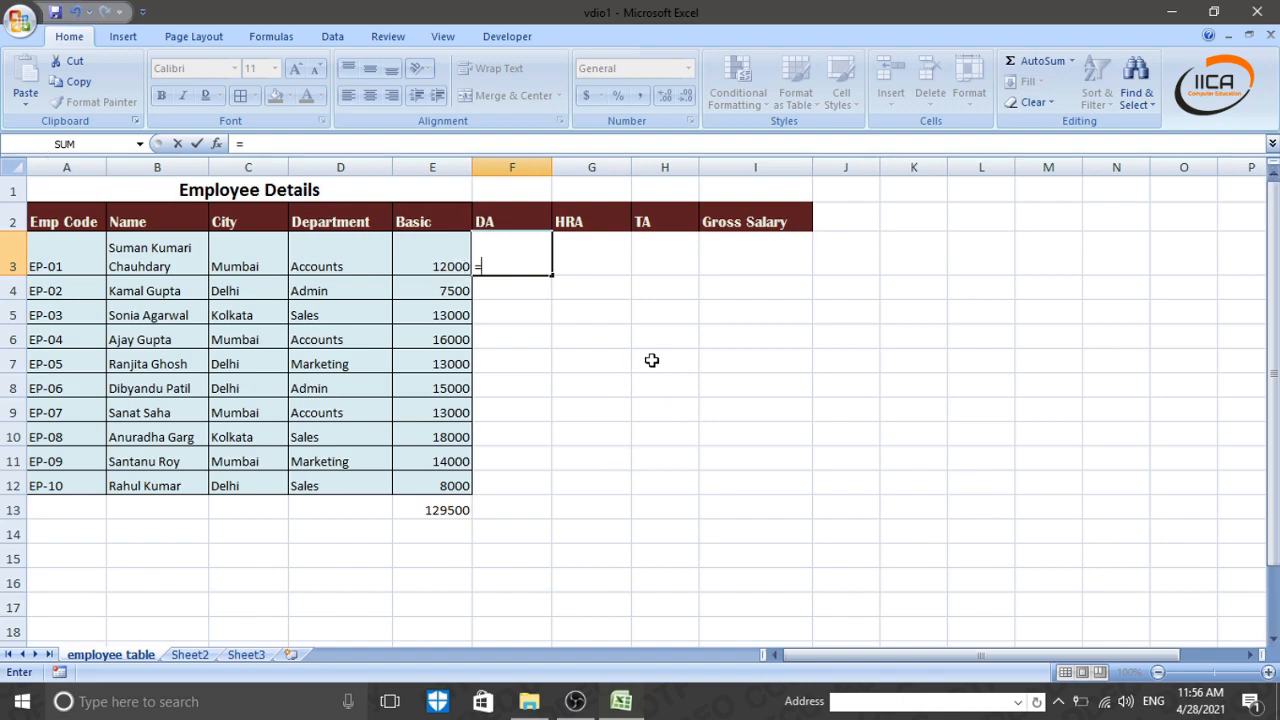
text(12000)
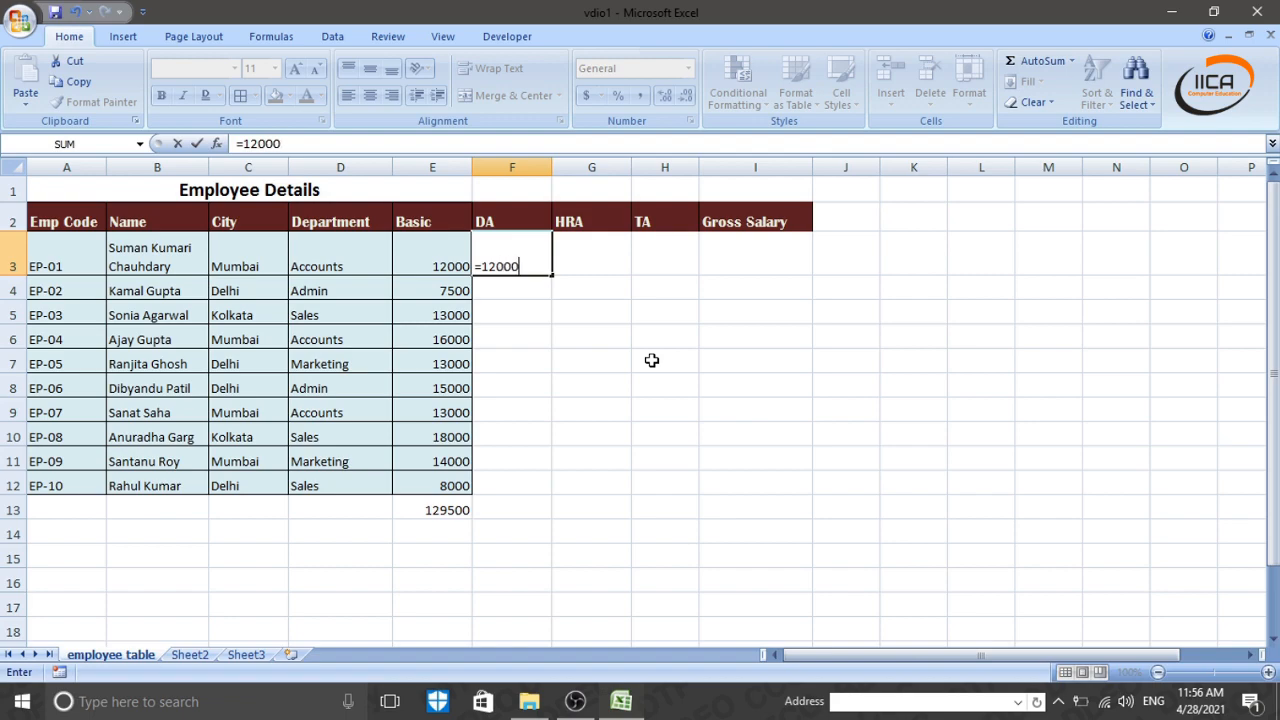
text(*20/100)
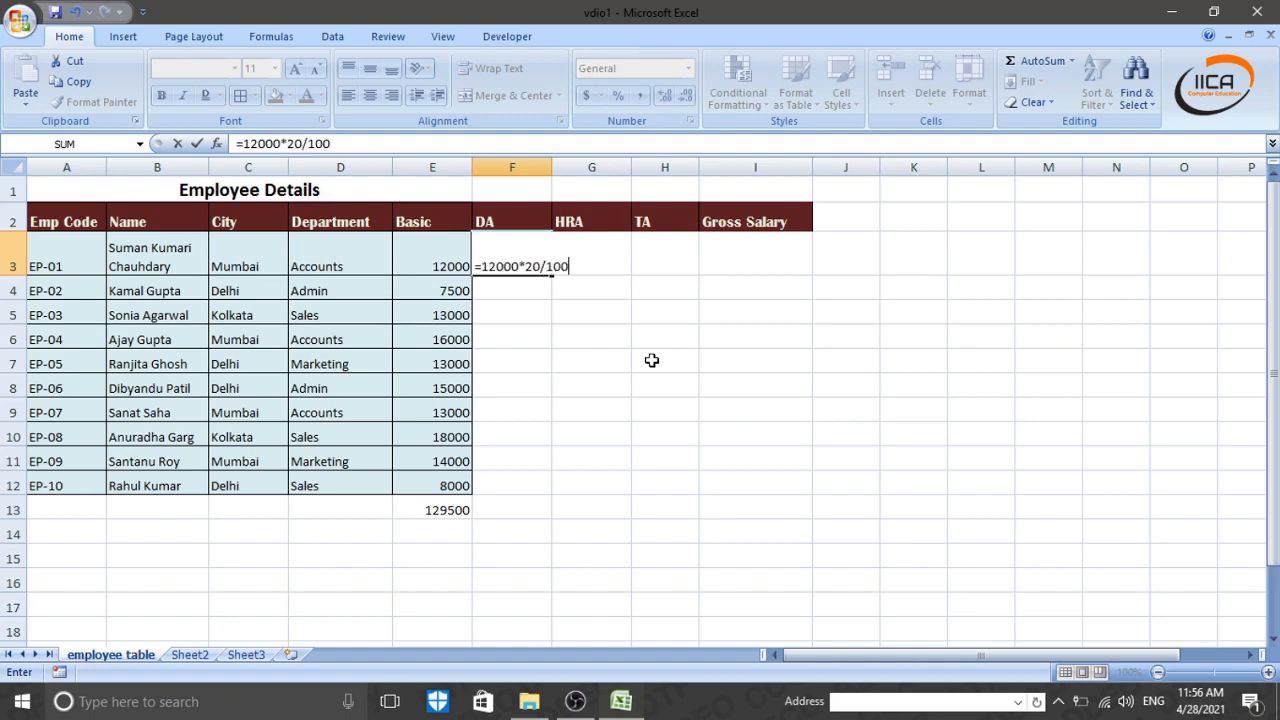
key(Return)
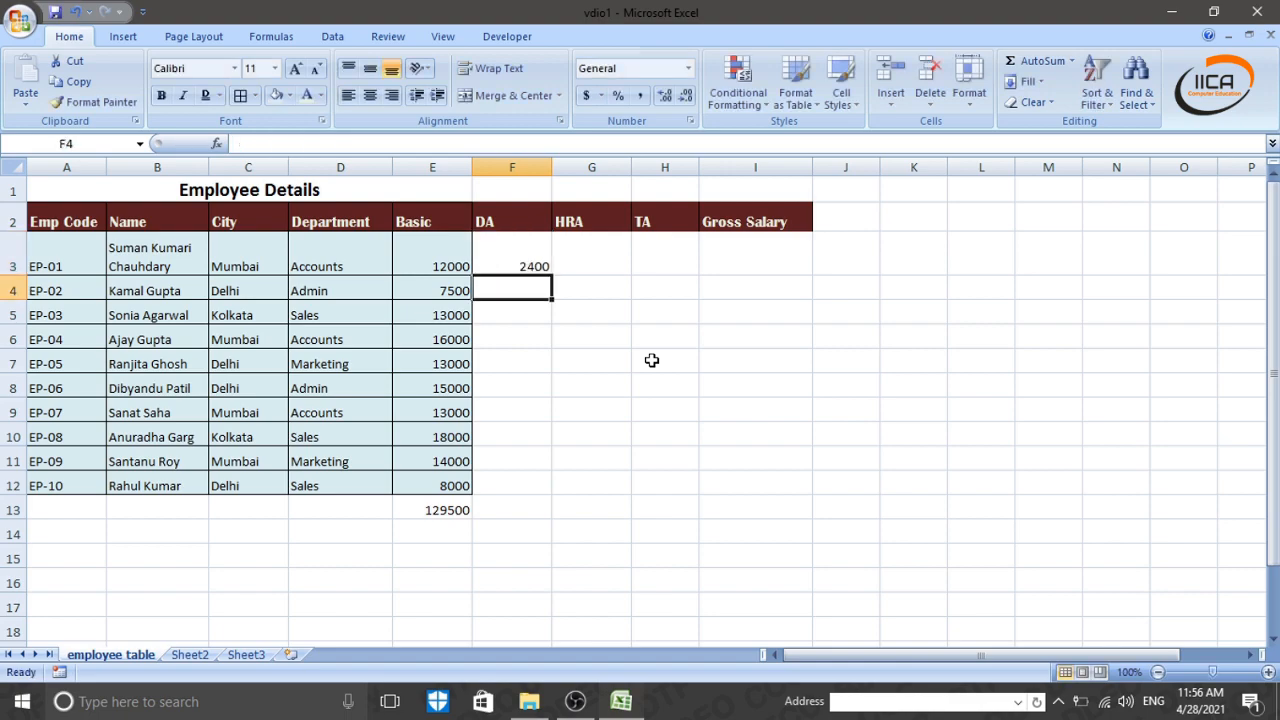
- Replace the constant 12000 in F3's formula with a reference to the Basic cell, making it =E3*20/100
click(522, 257)
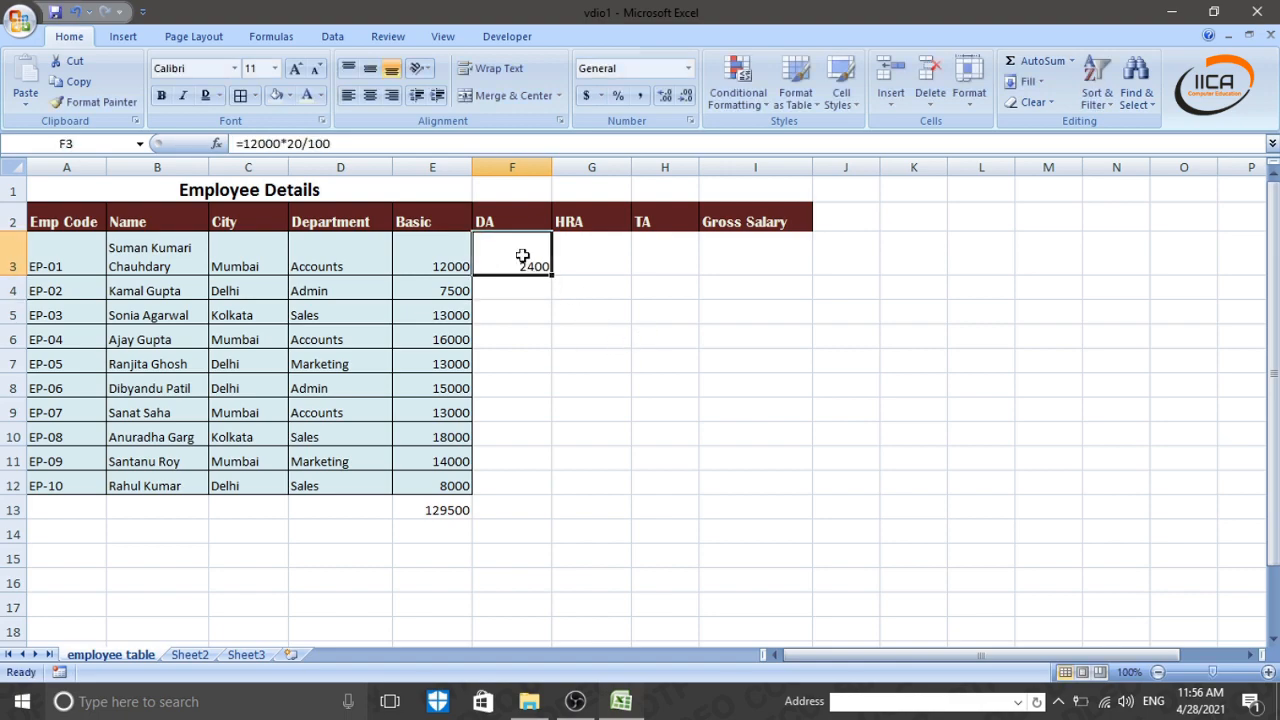
double_click(527, 266)
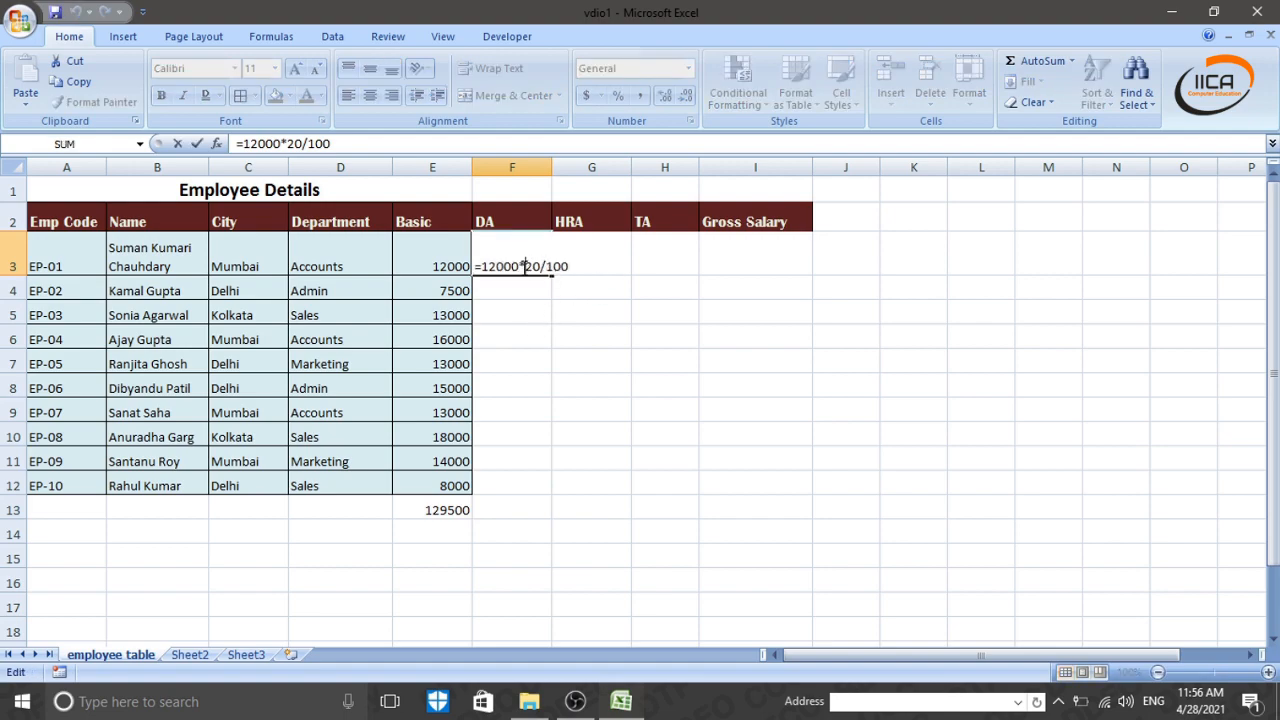
click(522, 267)
key(BackSpace)
key(BackSpace)
key(BackSpace)
key(BackSpace)
key(BackSpace)
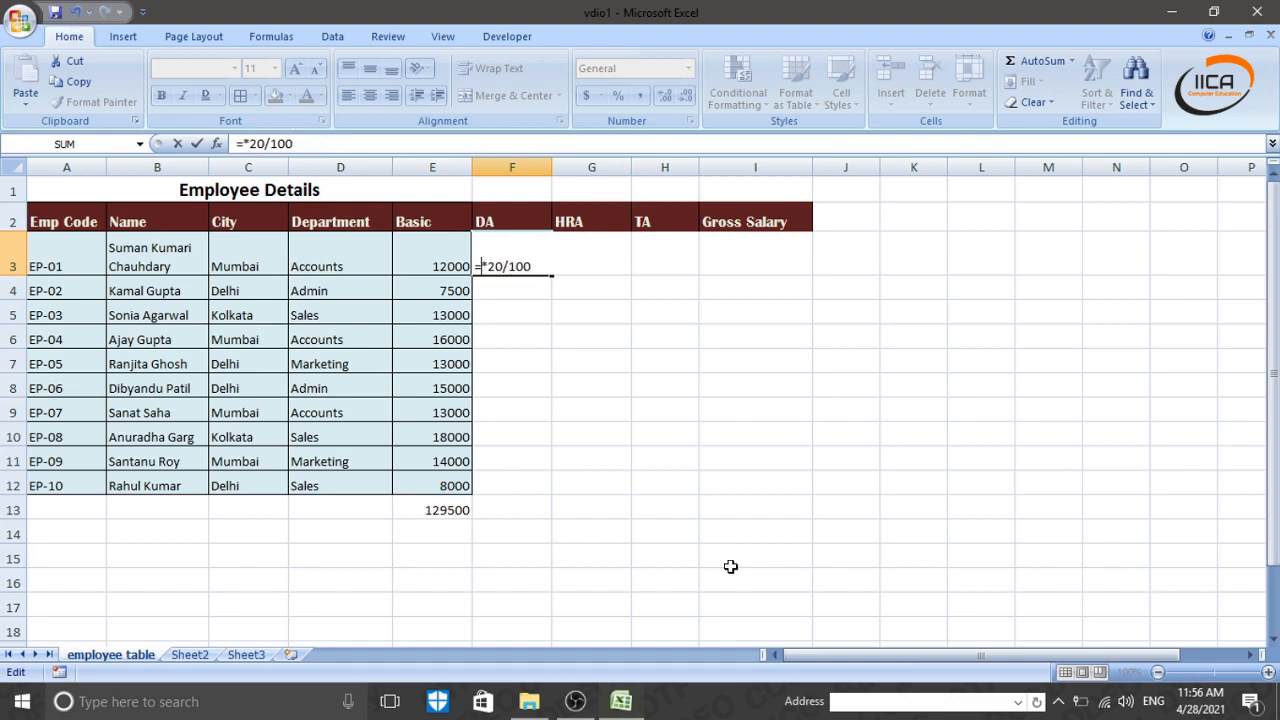
click(428, 261)
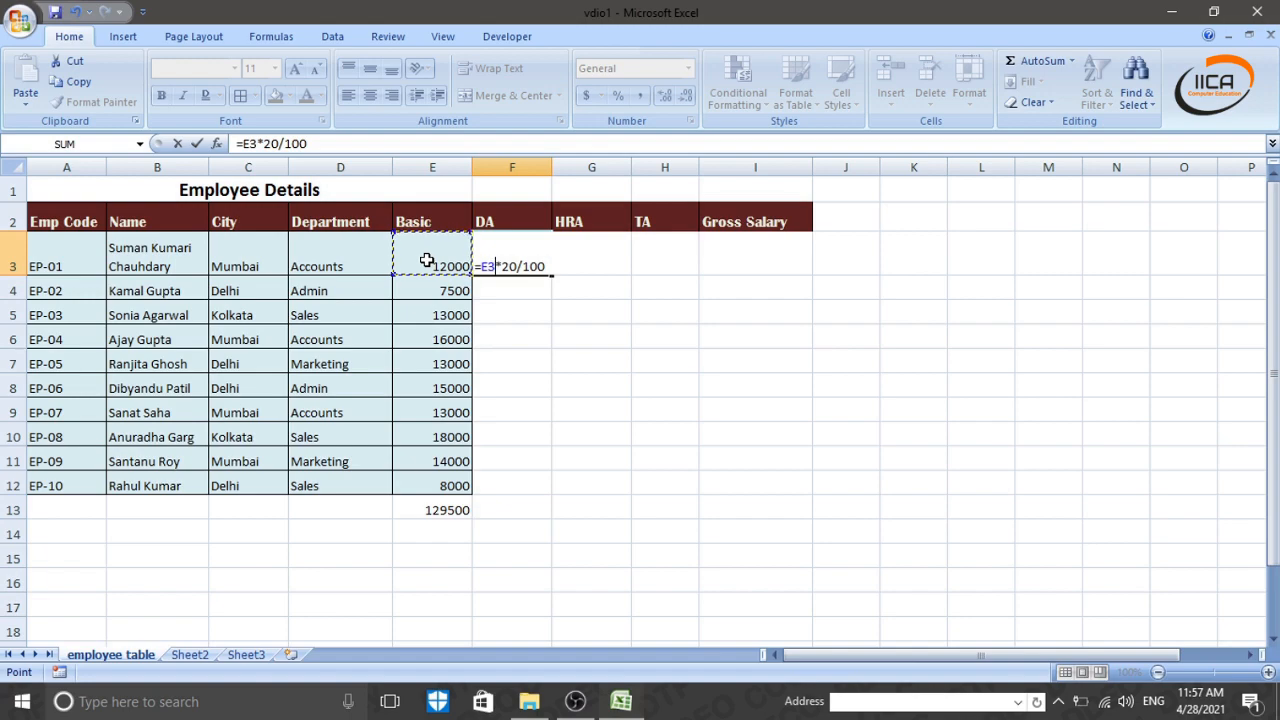
key(Return)
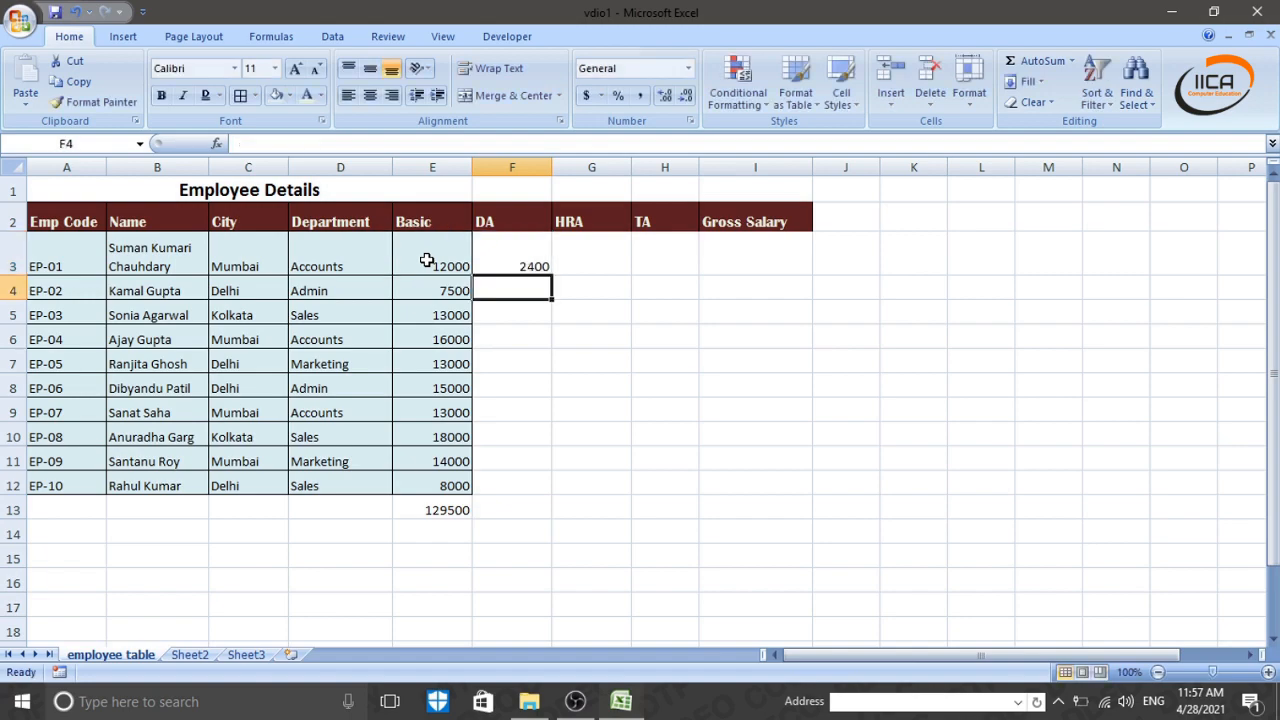
- Fill the DA formula from F3 down to F12 for all employees
click(502, 264)
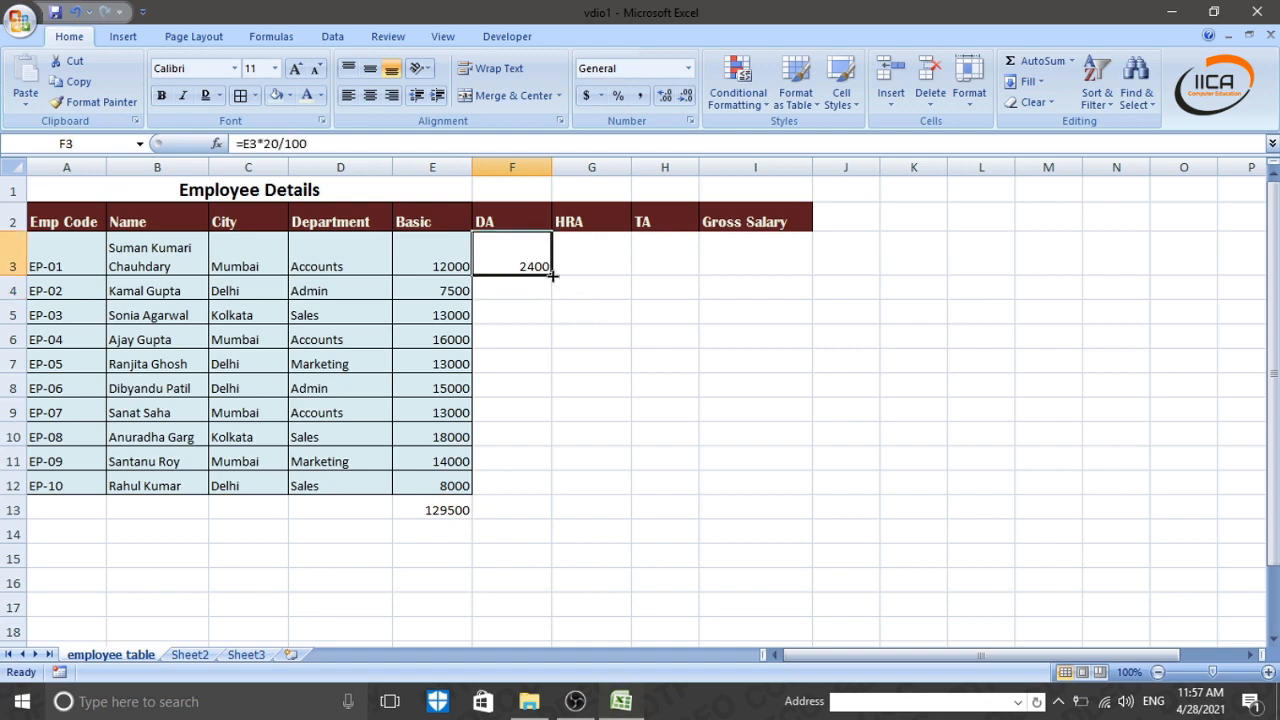
drag(552, 274, 566, 495)
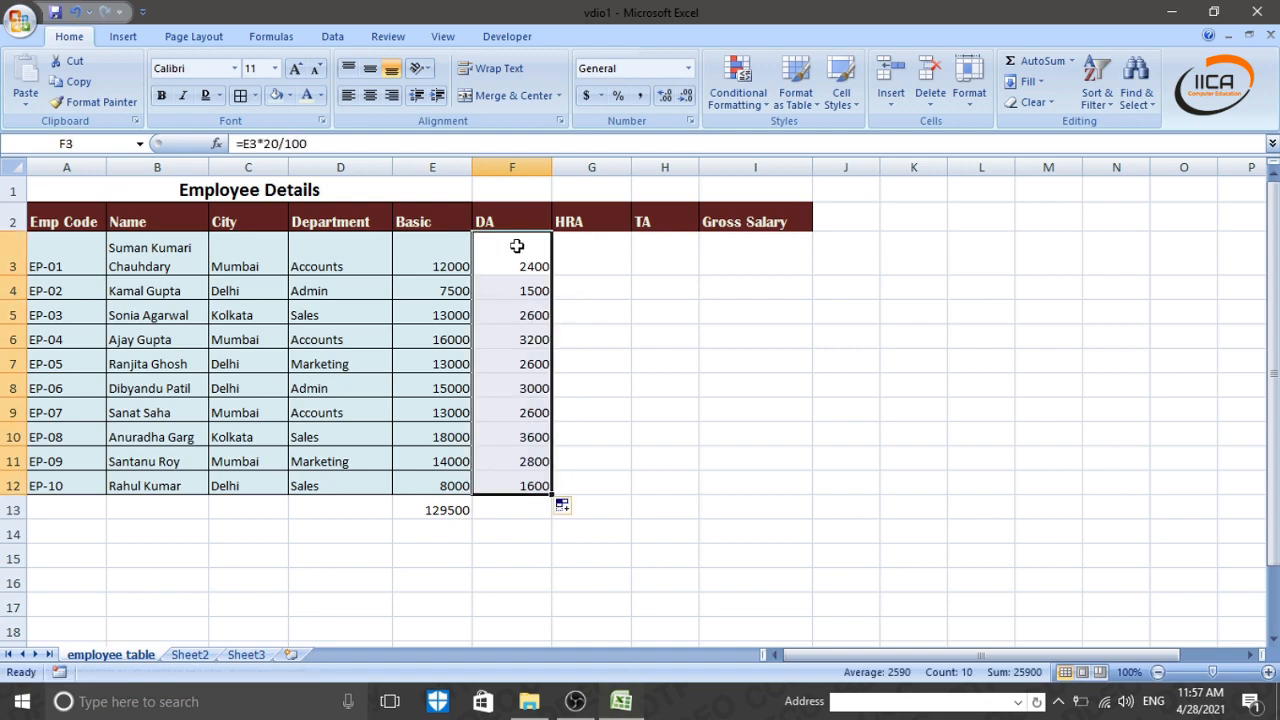
click(638, 356)
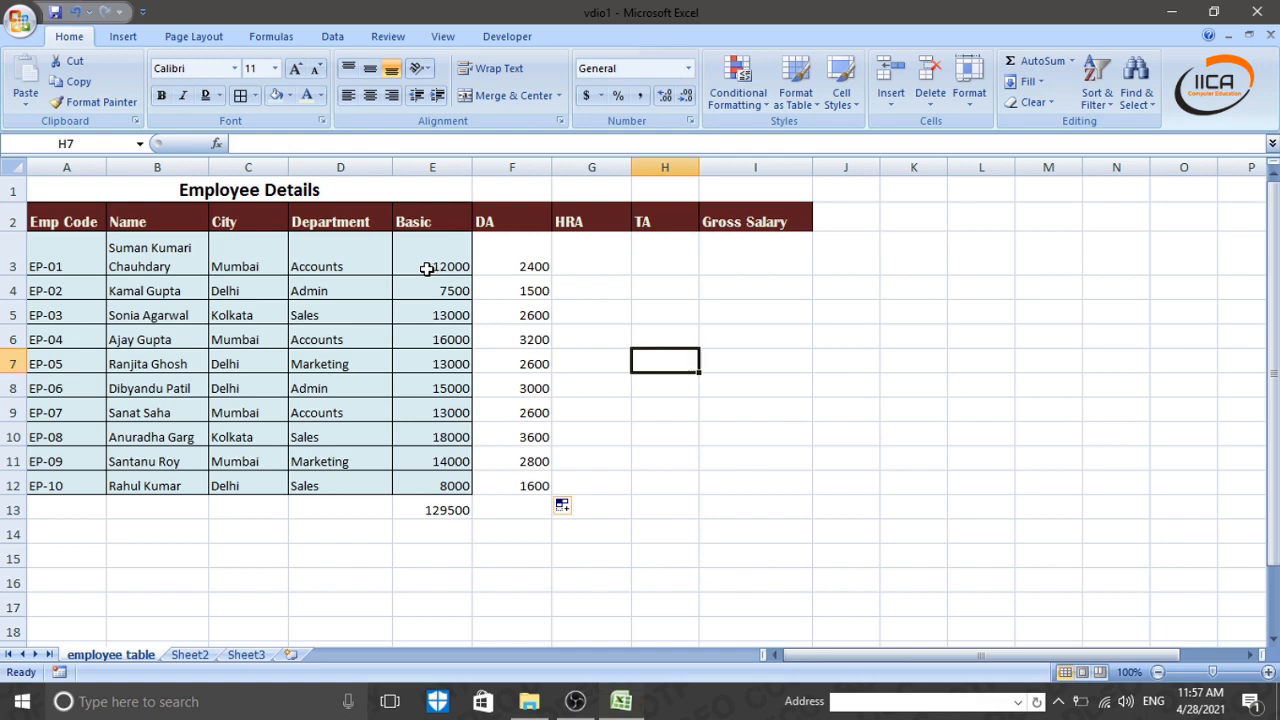
- Compare the Basic values in column E with the DA formulas in column F, row by row down to row 12
click(426, 268)
click(522, 263)
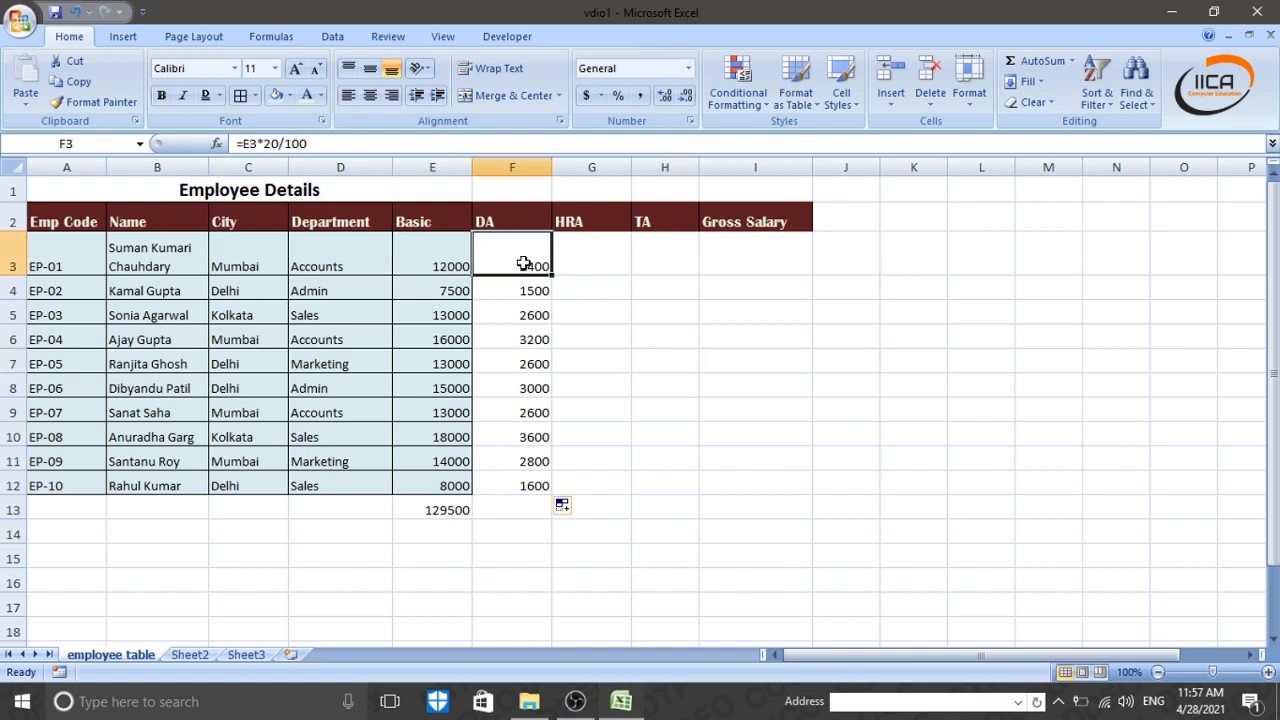
click(434, 291)
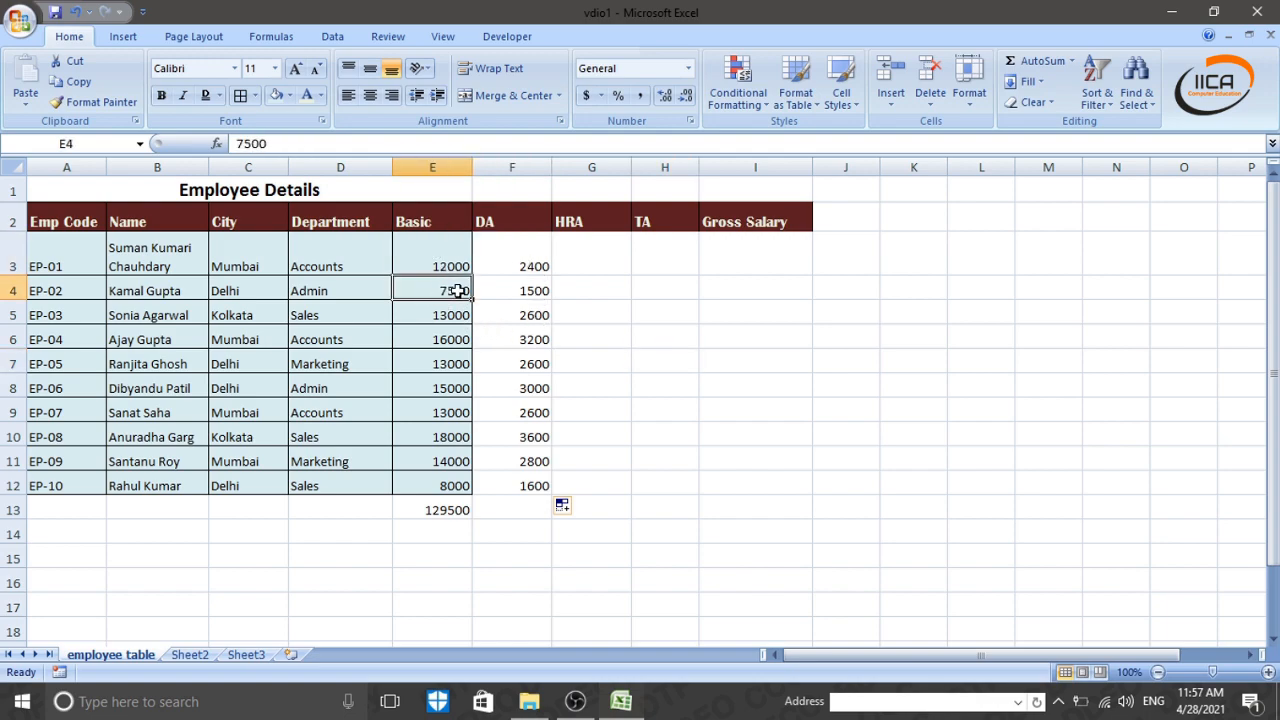
click(537, 291)
click(446, 316)
click(518, 315)
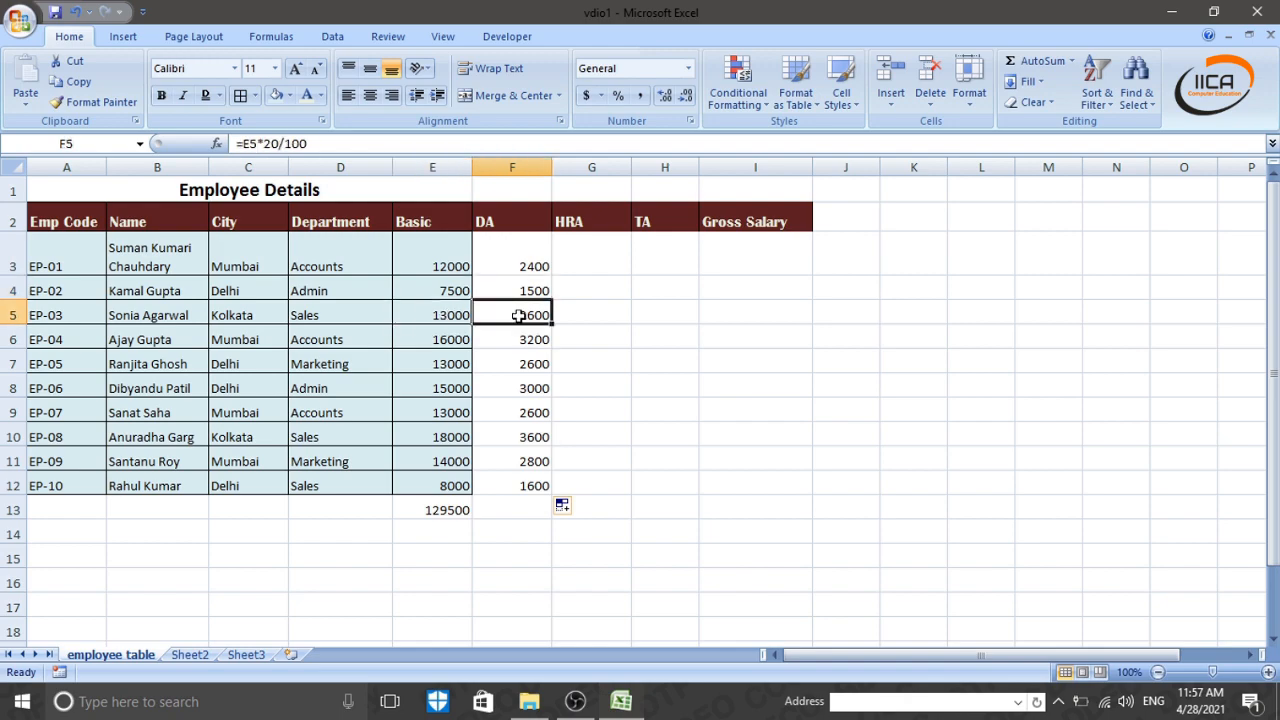
click(444, 342)
click(545, 362)
click(444, 388)
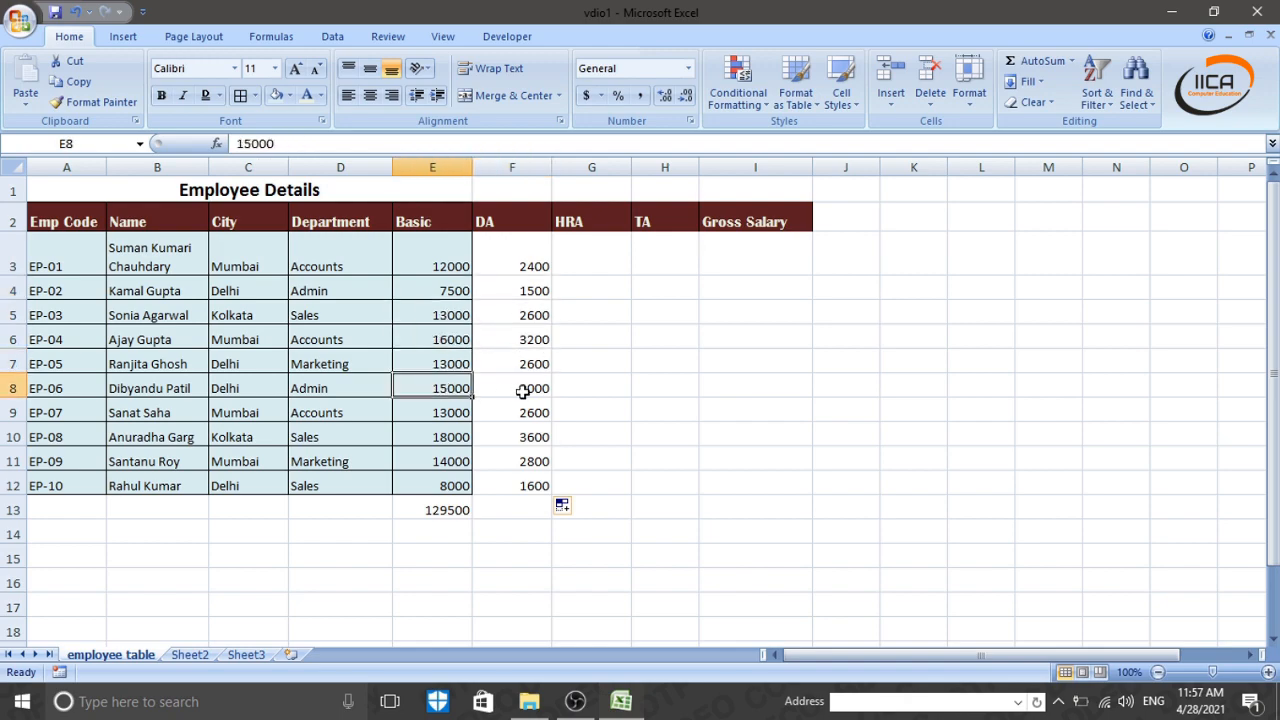
click(522, 391)
click(440, 437)
click(480, 440)
click(430, 463)
click(522, 484)
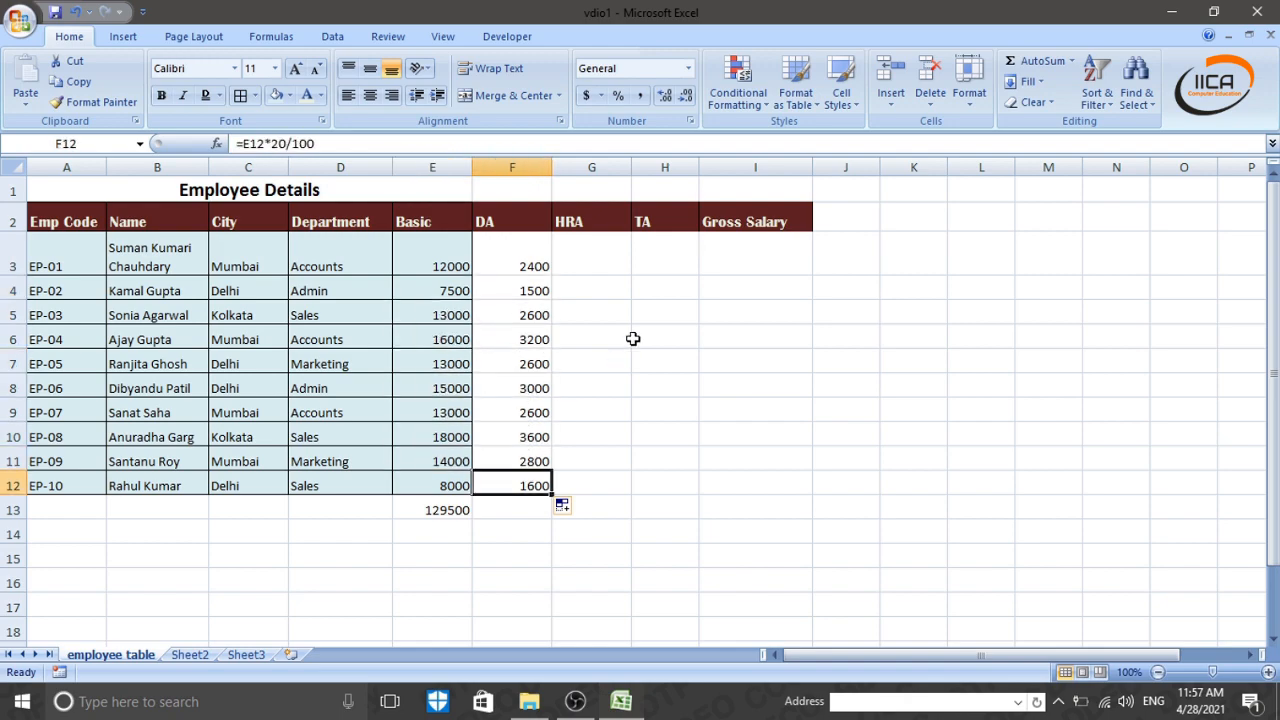
- Clear the DA formulas from F3:F12
click(636, 318)
drag(523, 278, 543, 480)
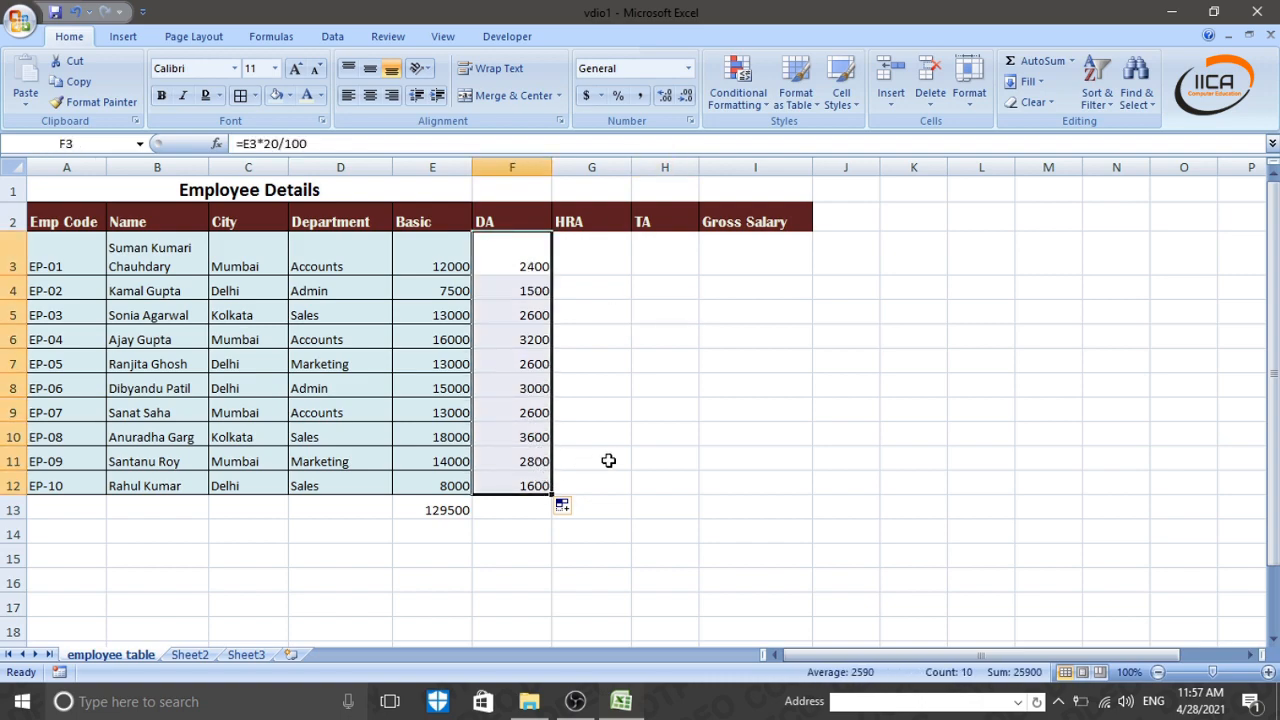
key(Delete)
click(585, 338)
- Calculate DA in F3 with the percentage formula =E3*20% and fill it down to F12
click(522, 265)
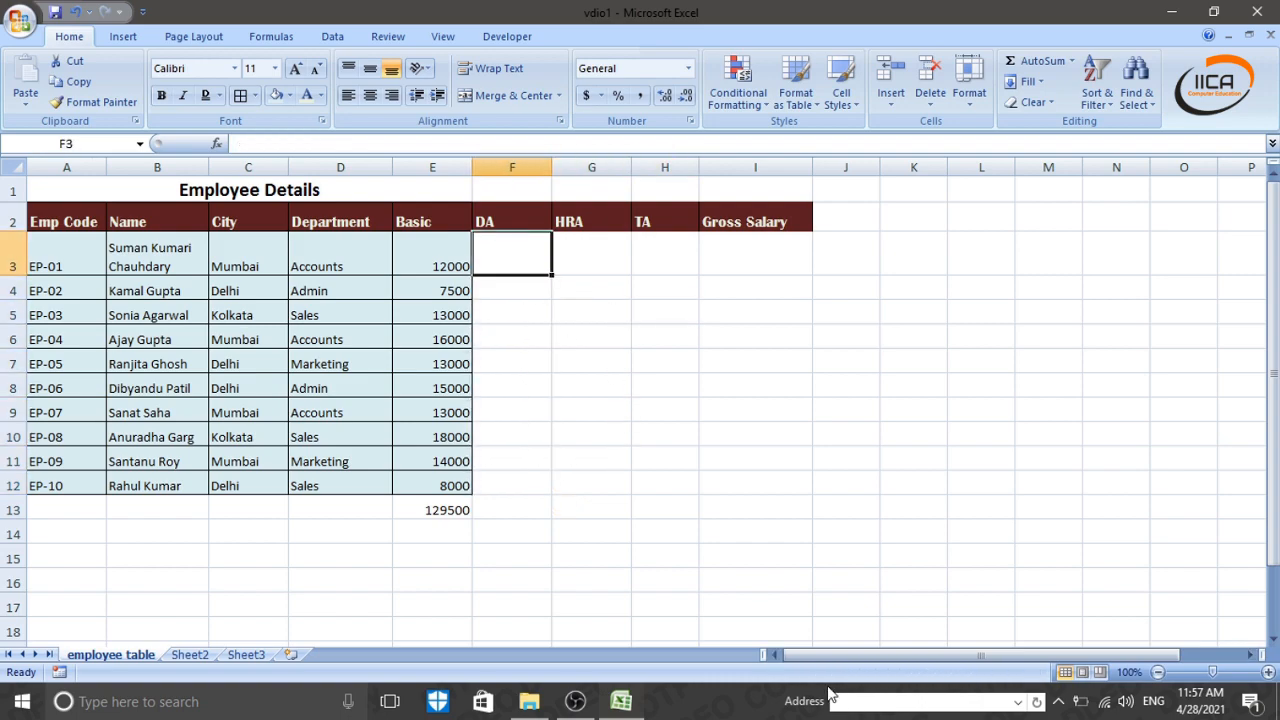
text(=)
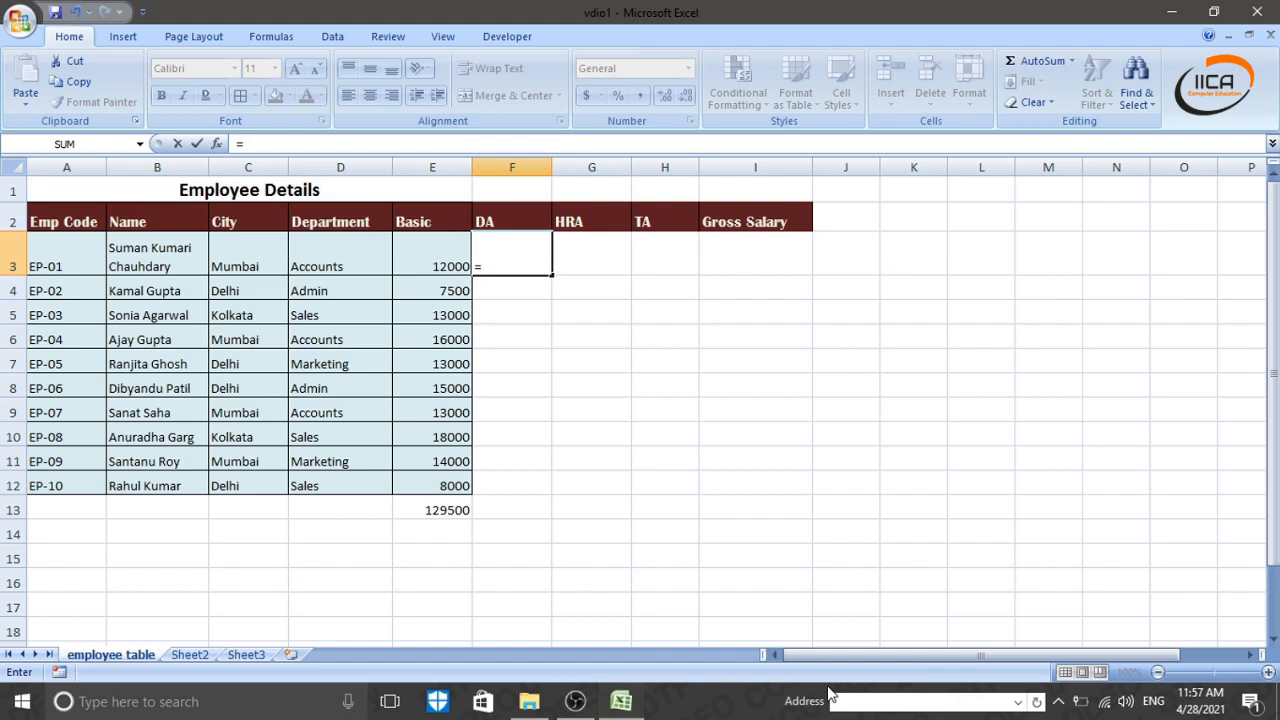
click(442, 260)
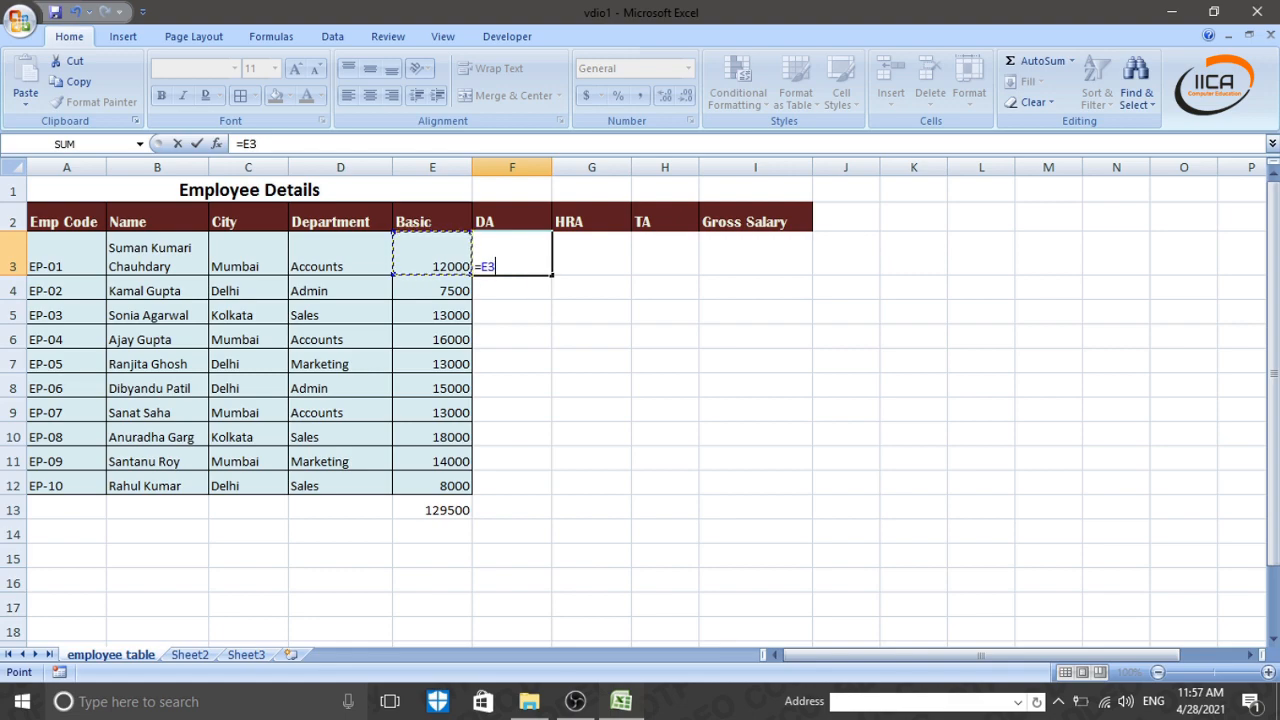
text(*20)
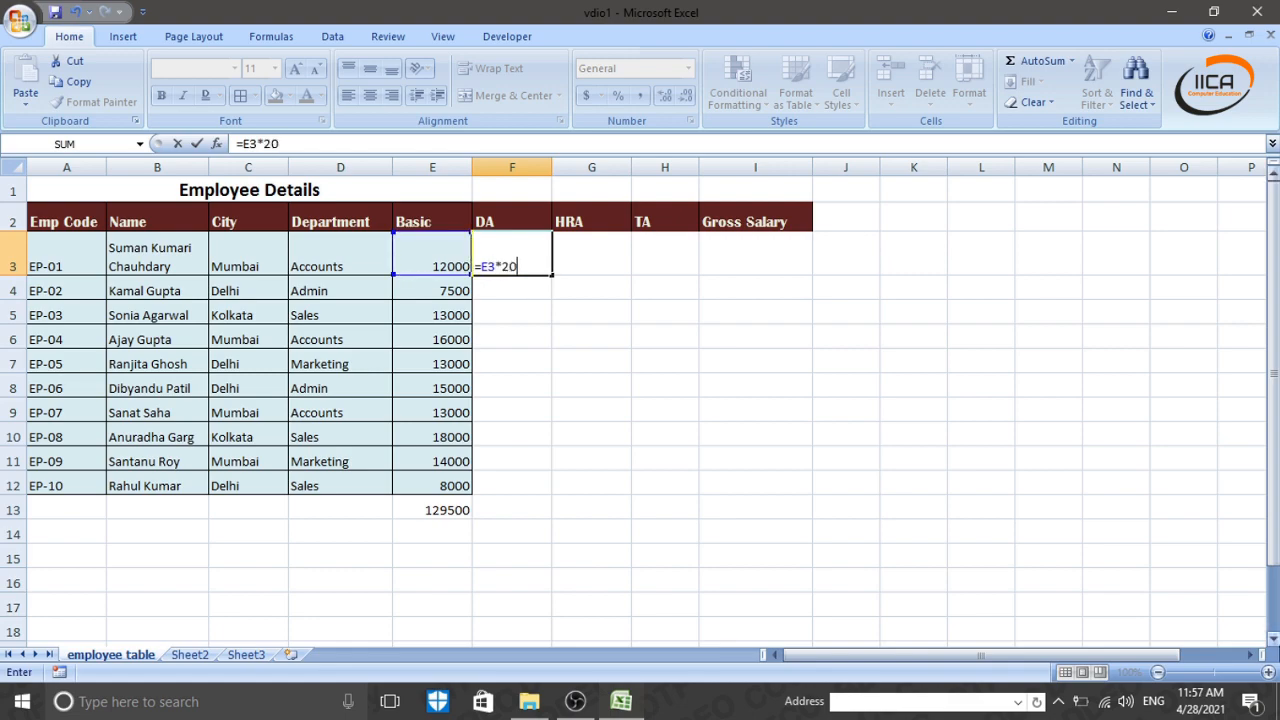
text(/100)
key(BackSpace)
key(BackSpace)
key(BackSpace)
key(BackSpace)
text(%)
key(Return)
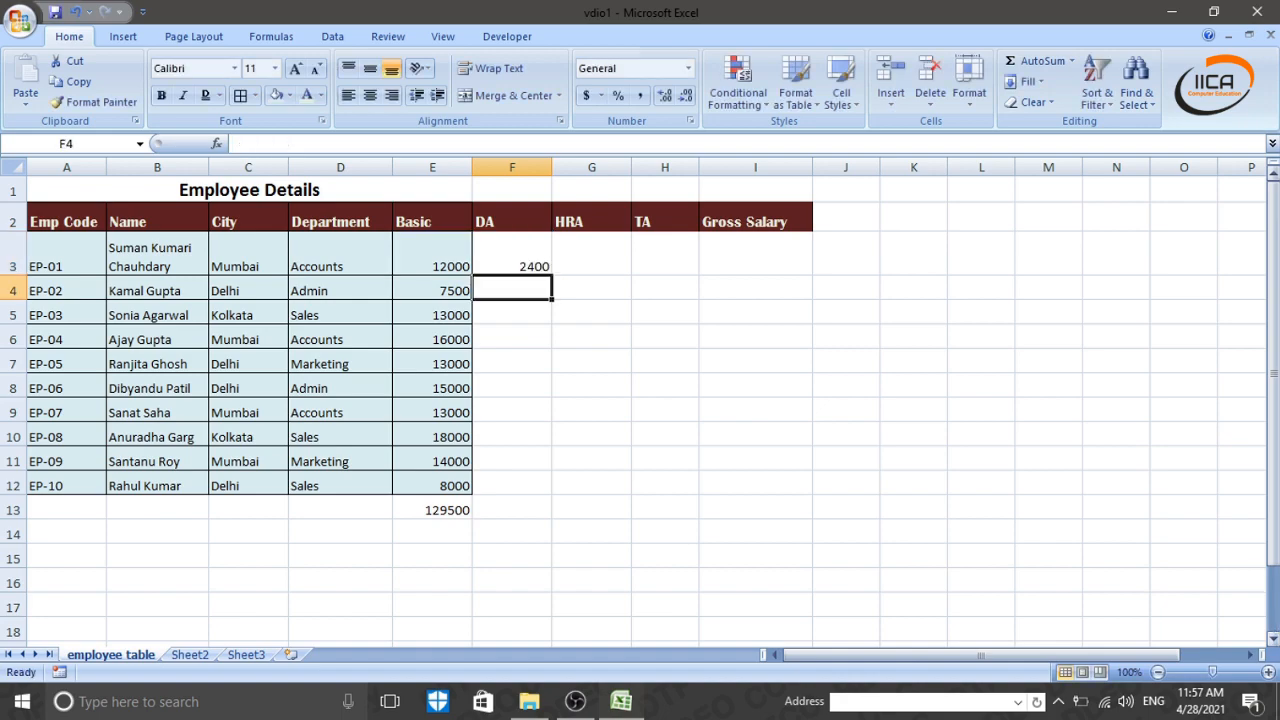
click(523, 252)
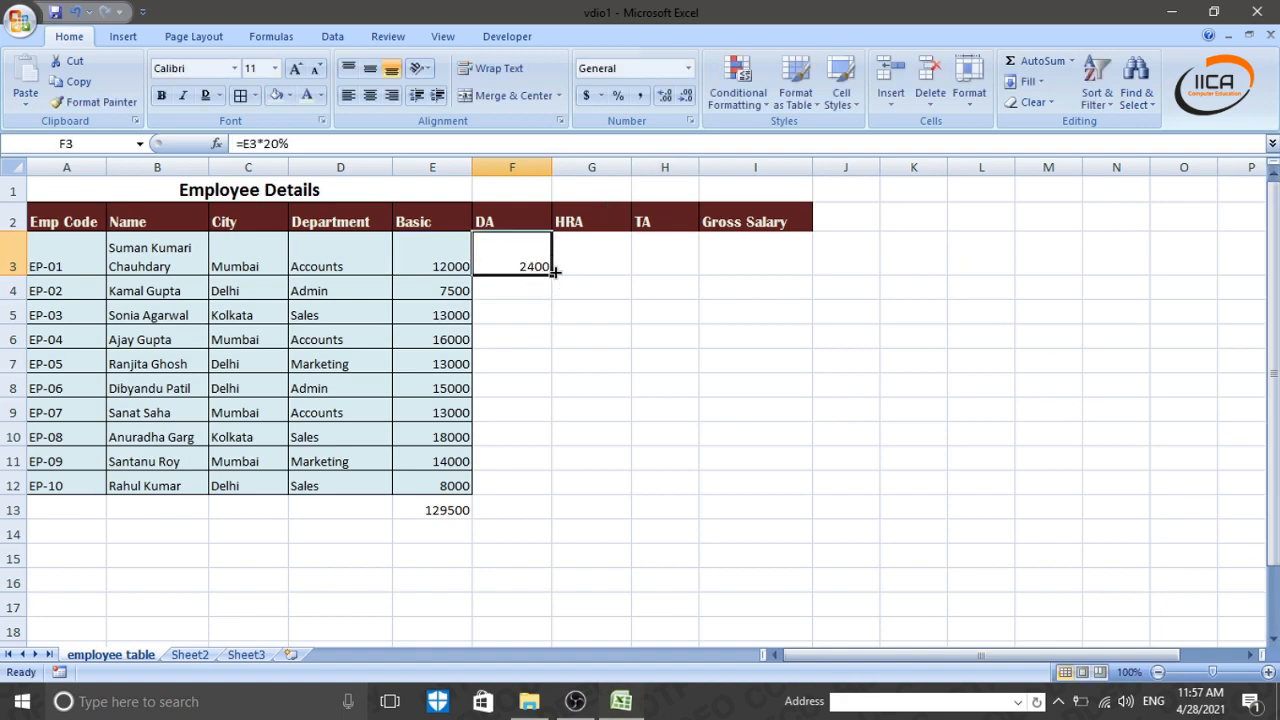
drag(551, 273, 561, 494)
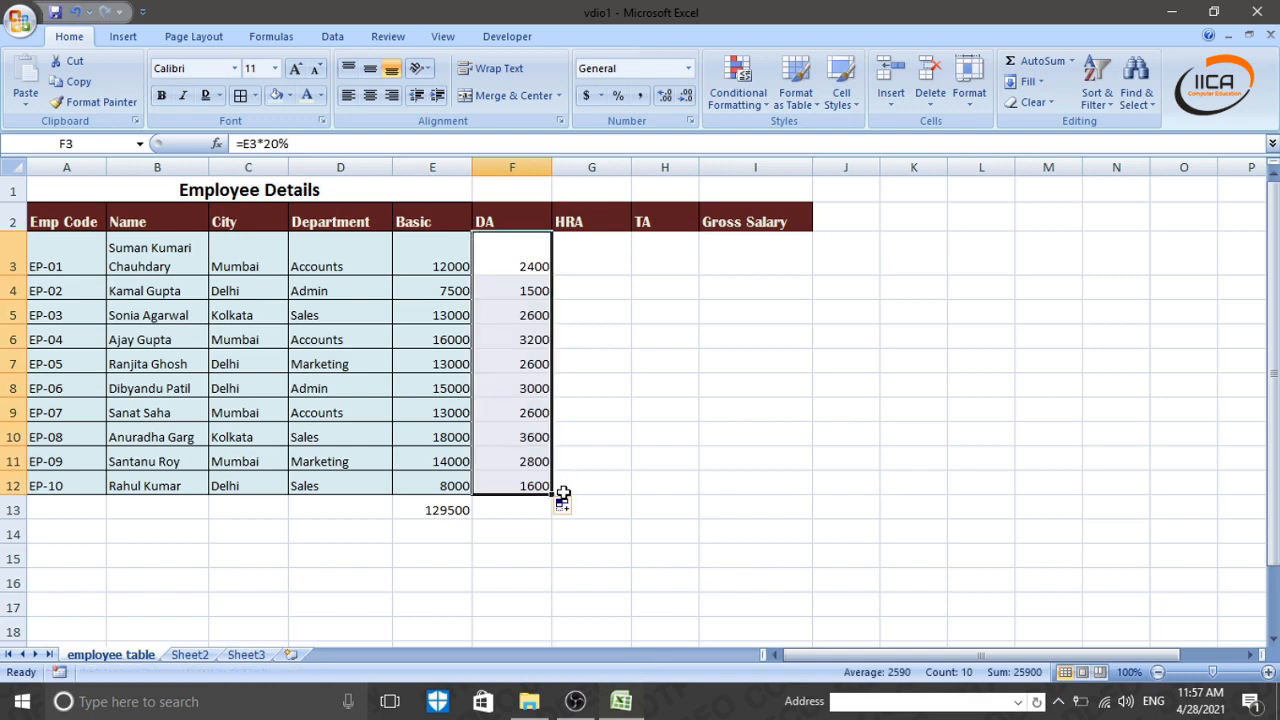
- Calculate HRA in G3 as 40% of Basic with =E3*40% and fill it down to G12
click(603, 265)
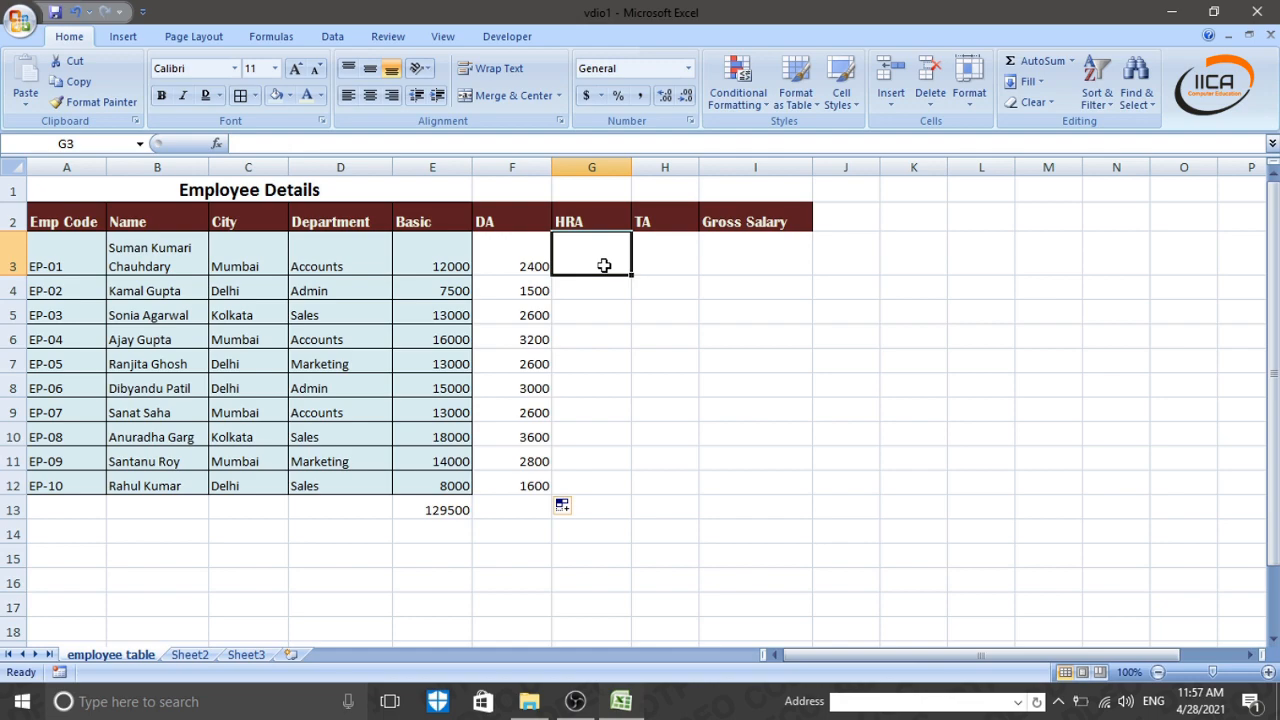
text(=)
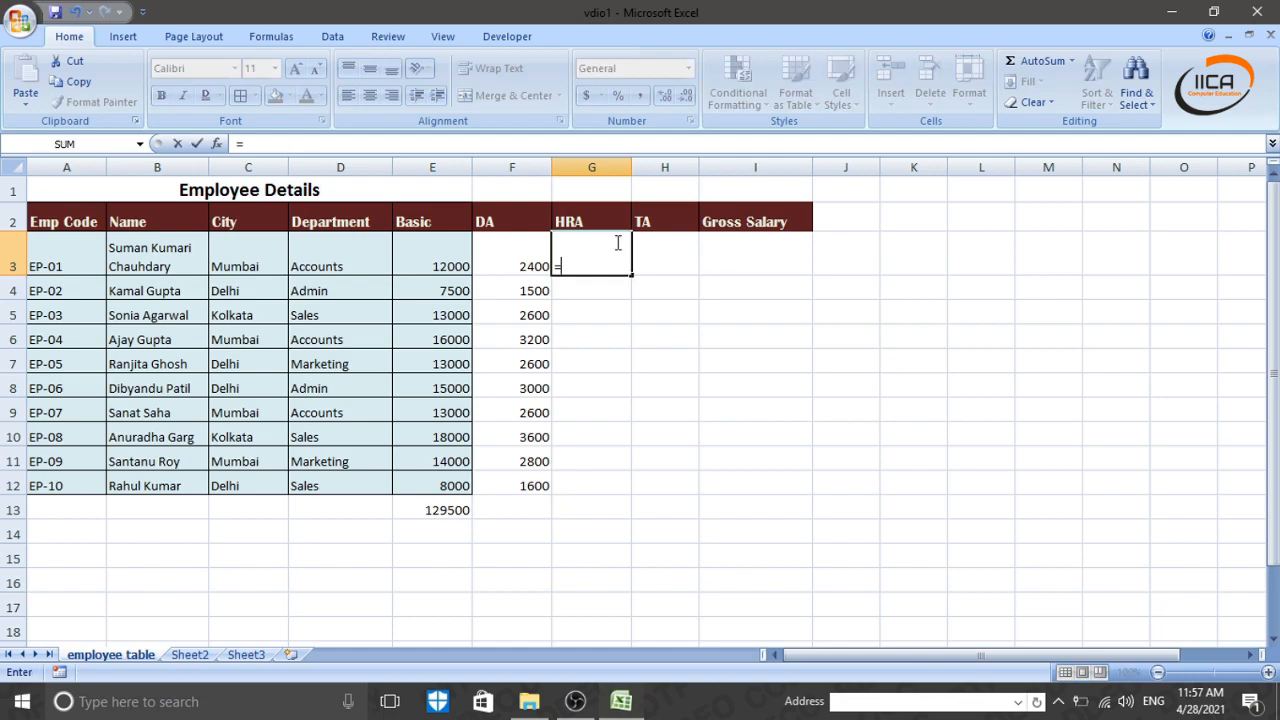
click(441, 272)
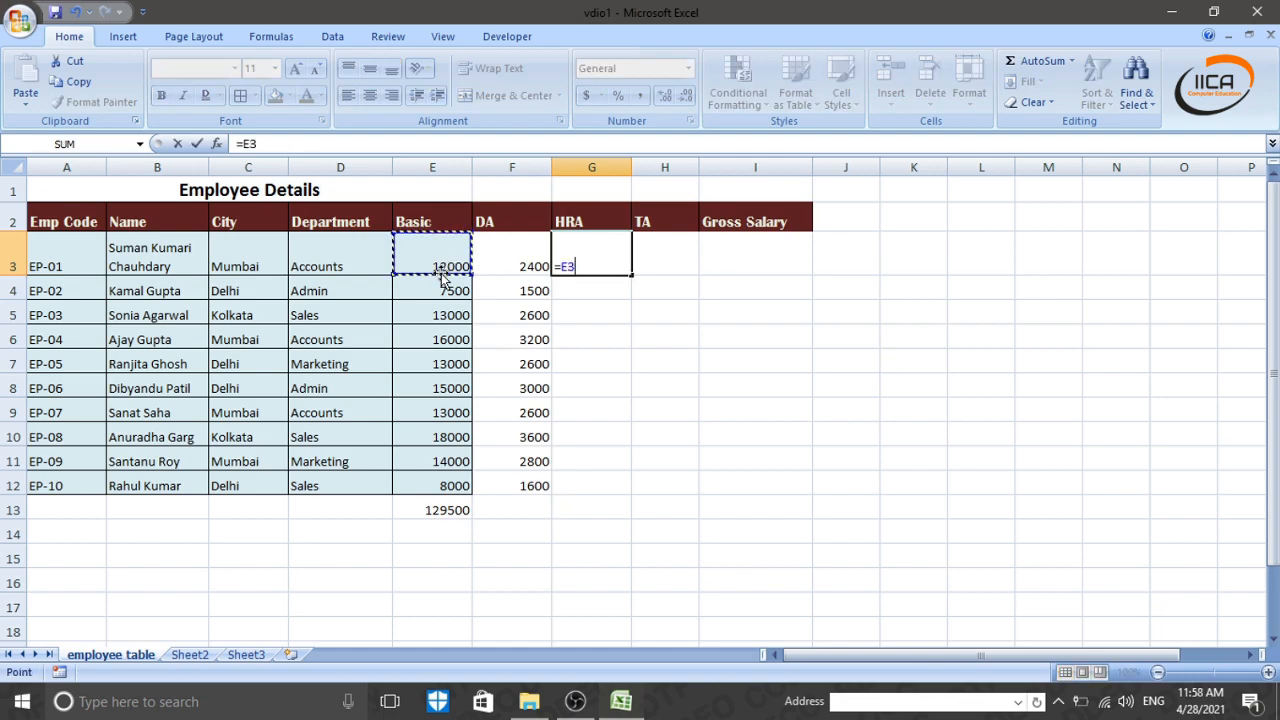
text(*40%)
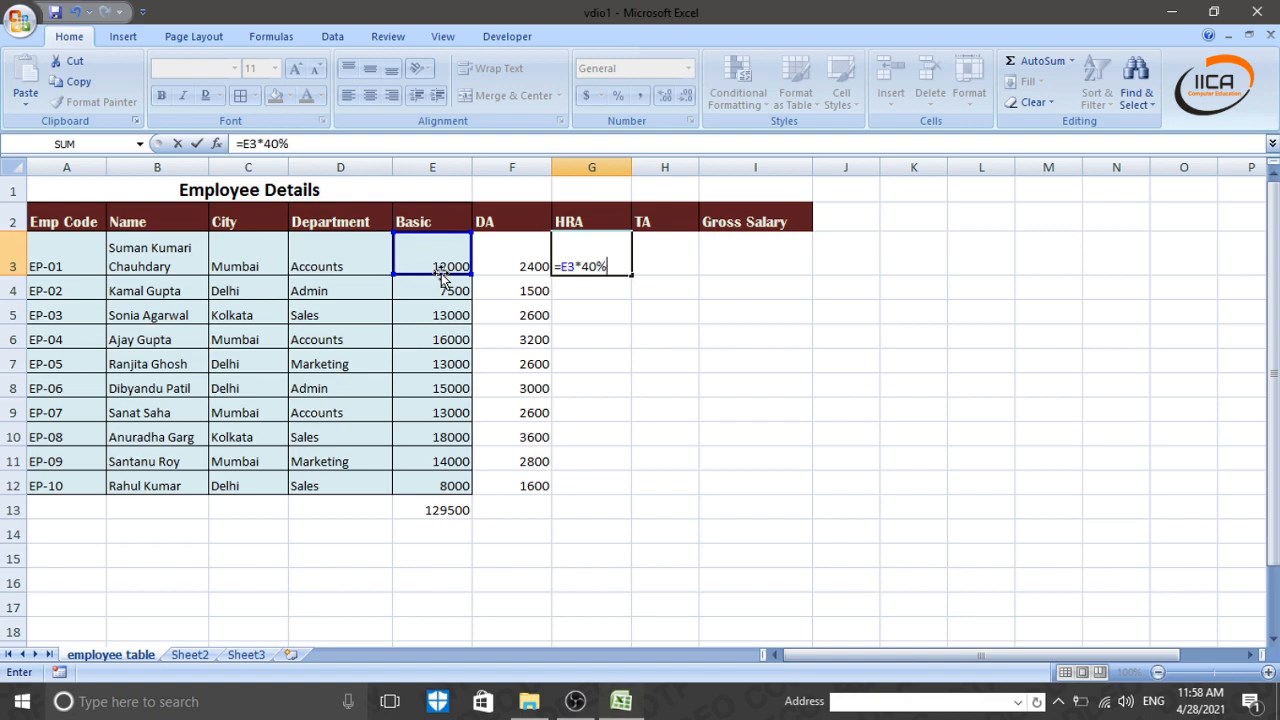
key(Return)
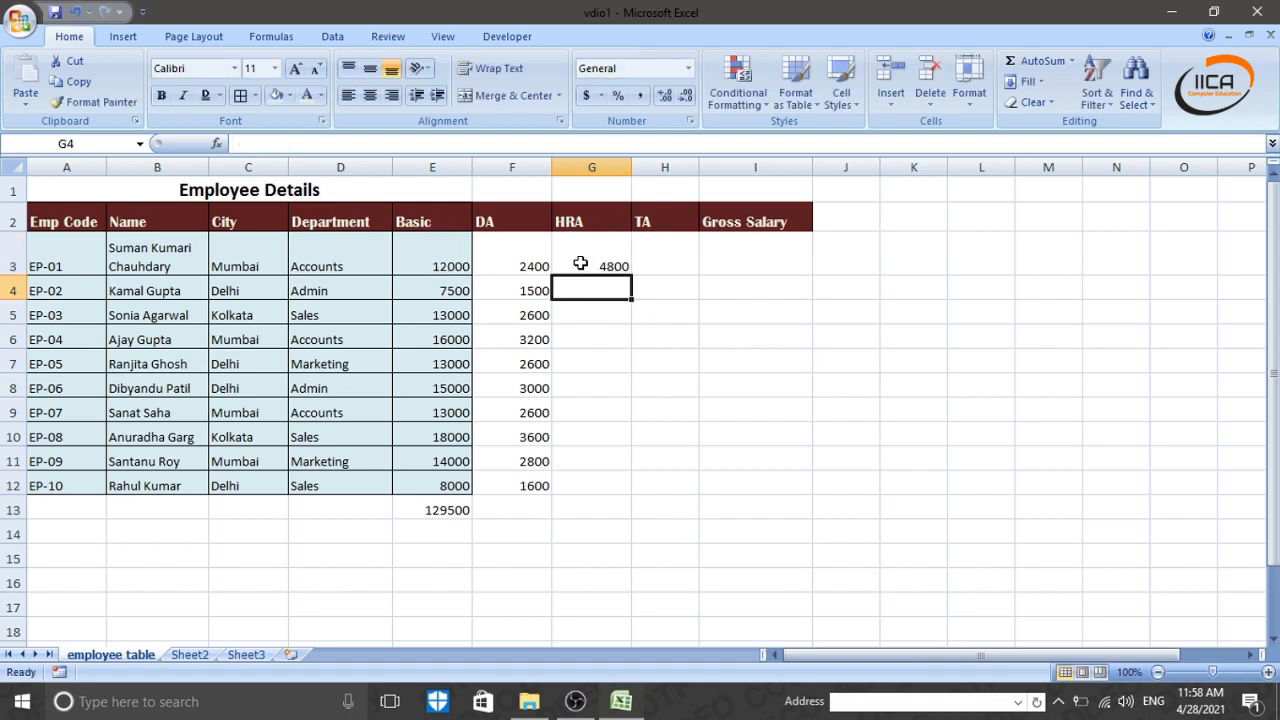
click(580, 262)
drag(631, 272, 641, 488)
click(719, 336)
- Compare the DA formulas in column F with the HRA formulas in column G, checking their cell references and percentages
click(502, 268)
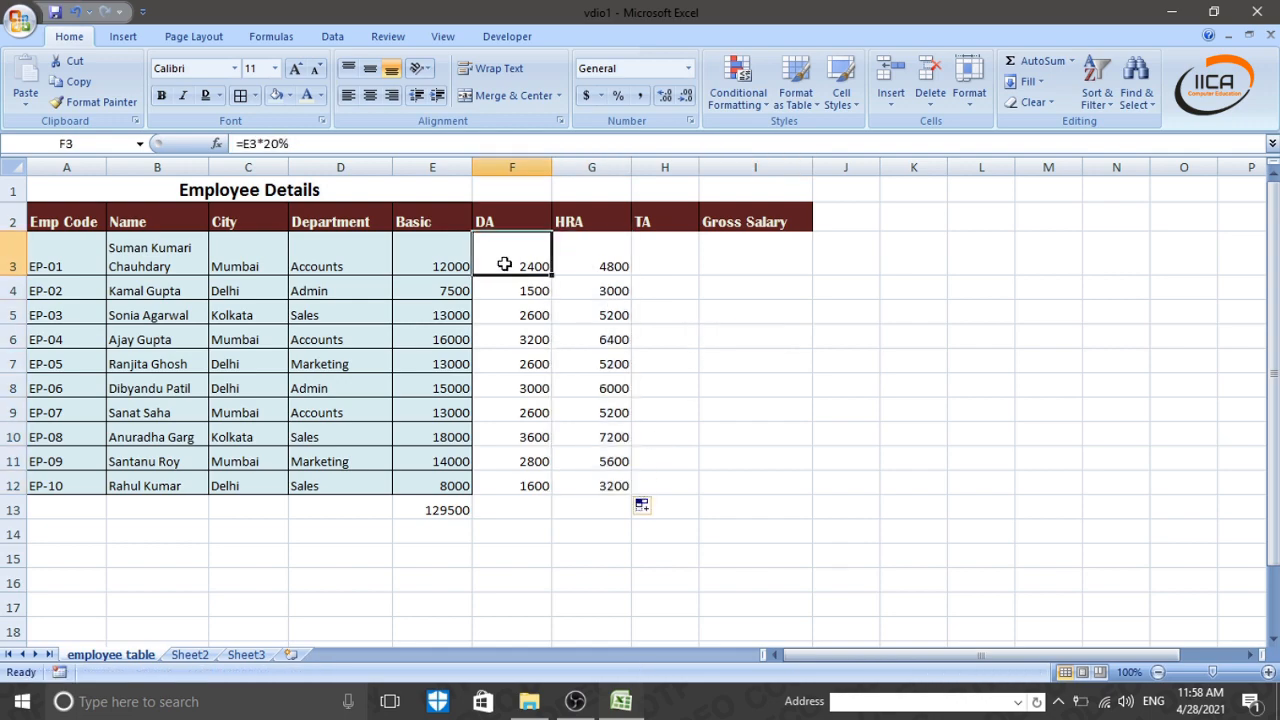
click(600, 265)
click(506, 268)
click(520, 290)
click(521, 264)
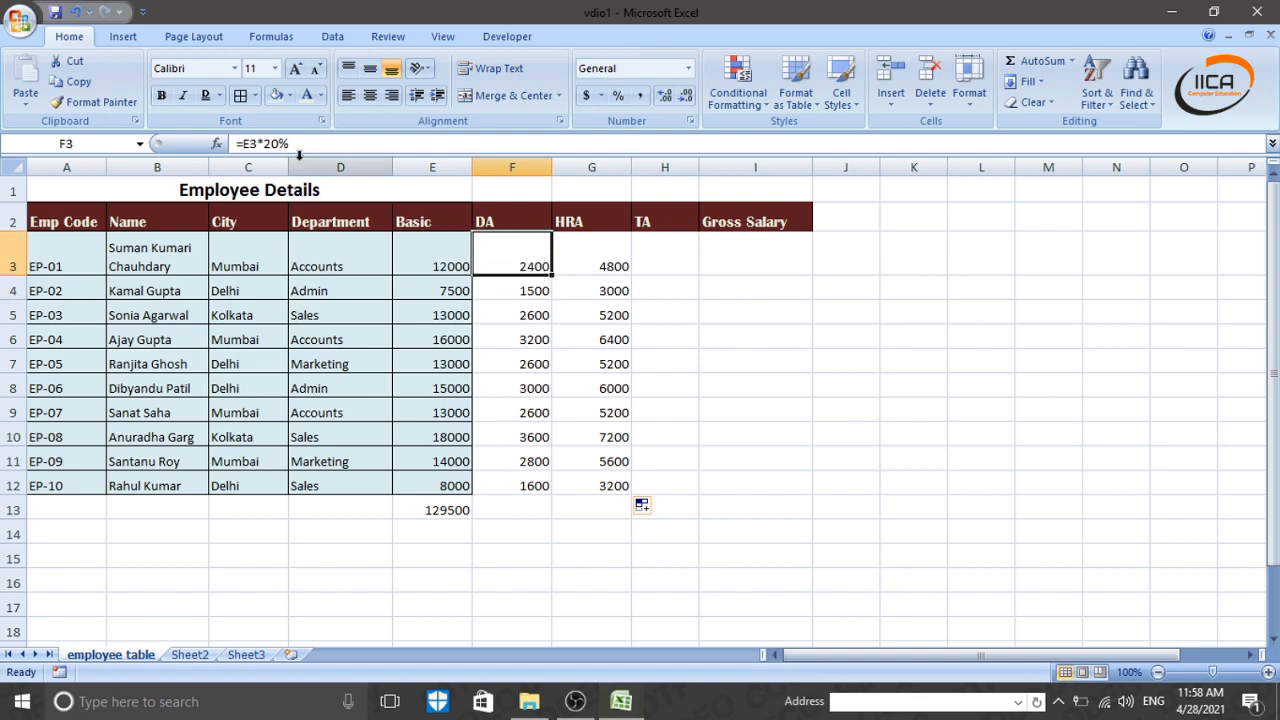
click(517, 289)
click(506, 362)
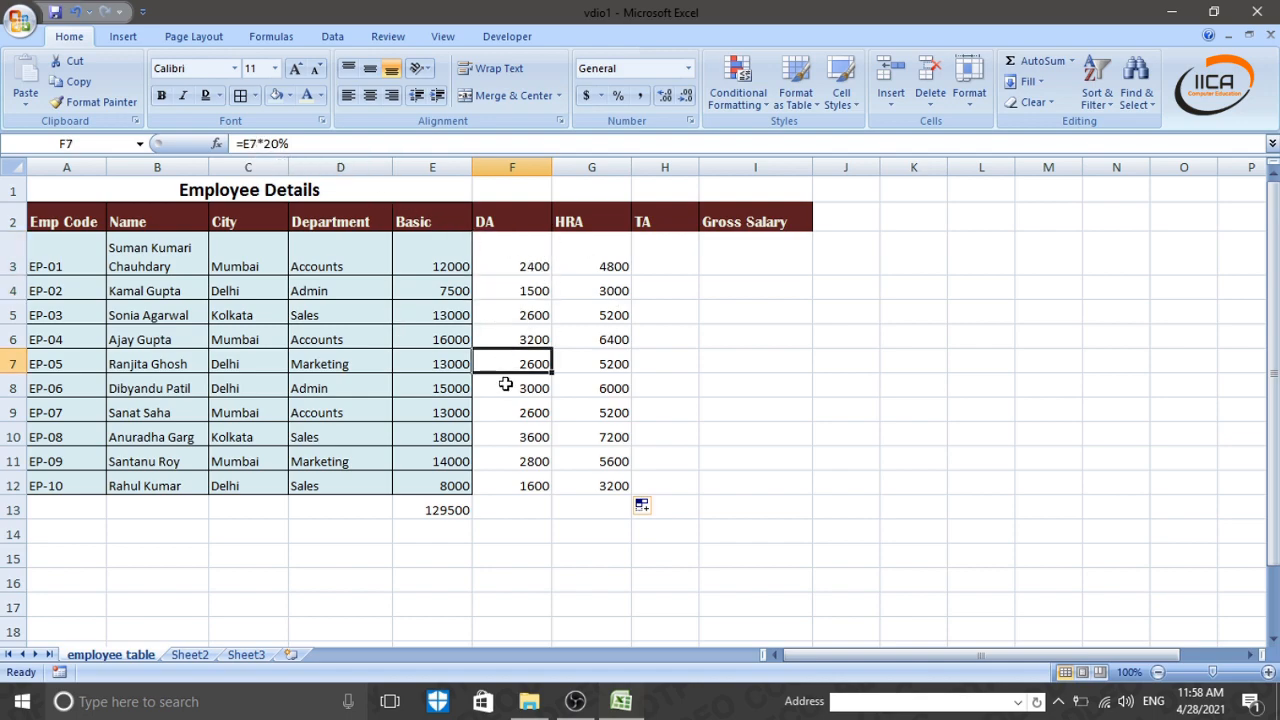
click(510, 415)
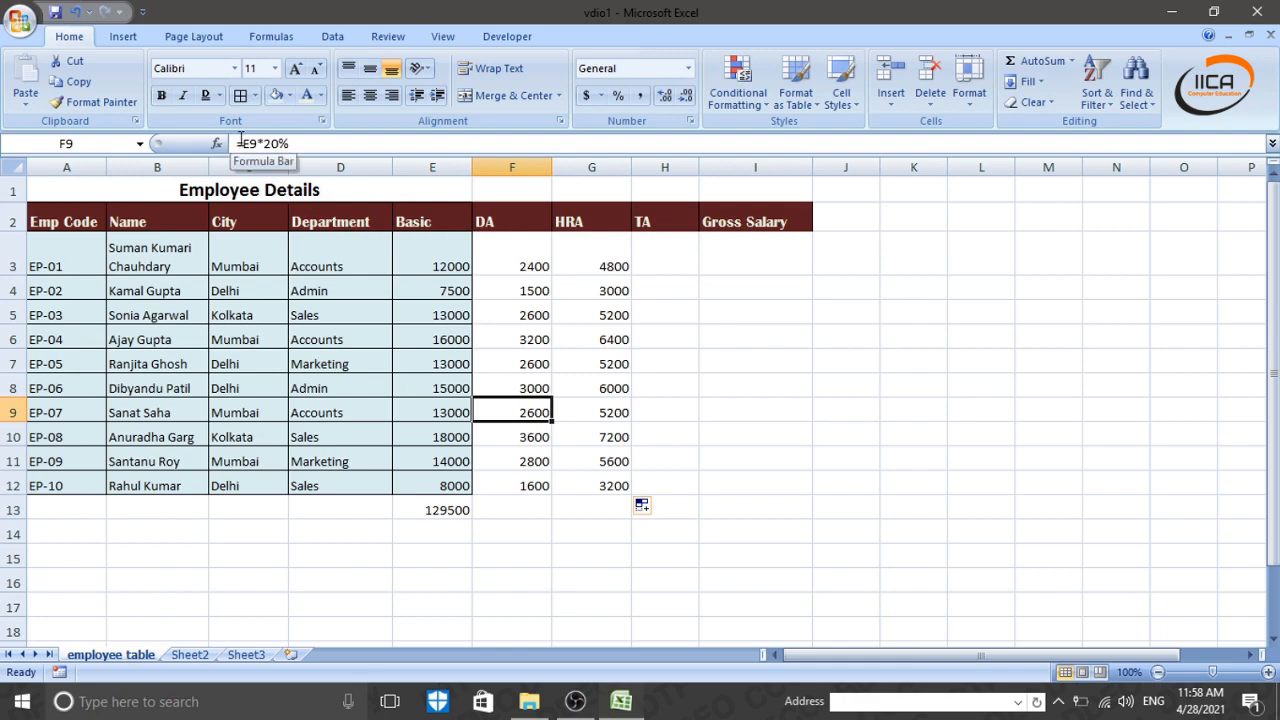
click(600, 316)
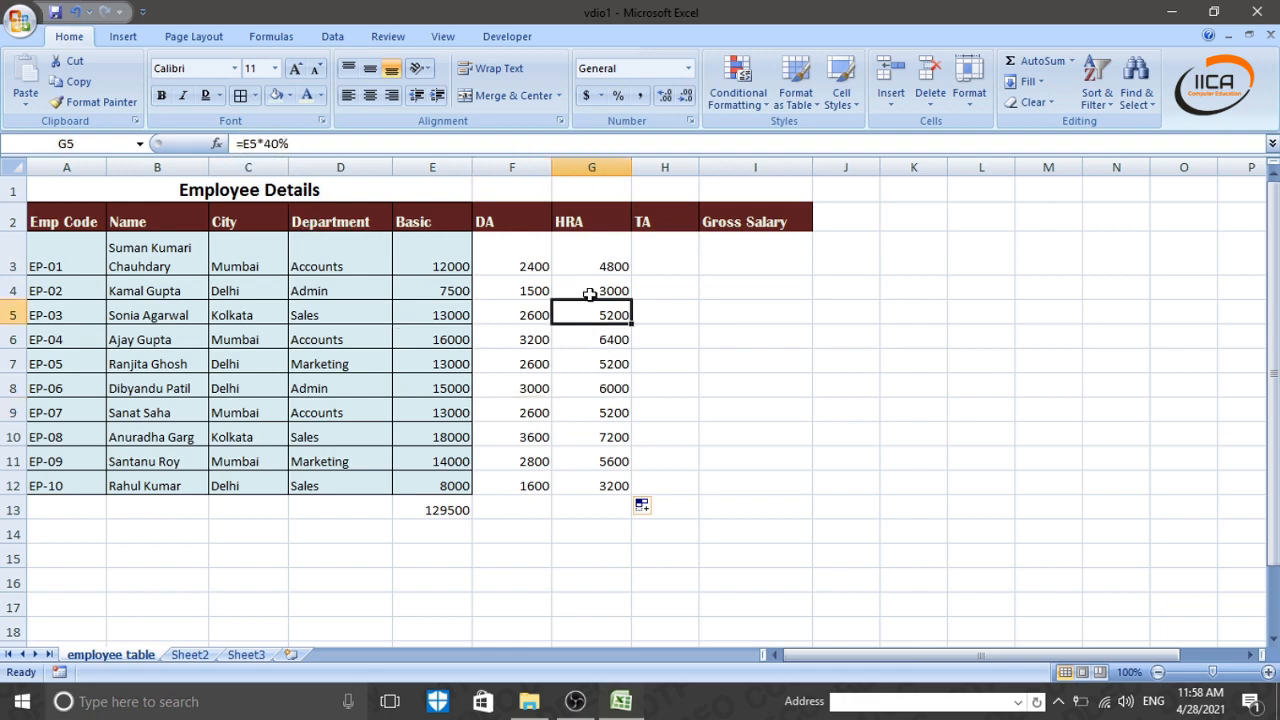
click(573, 257)
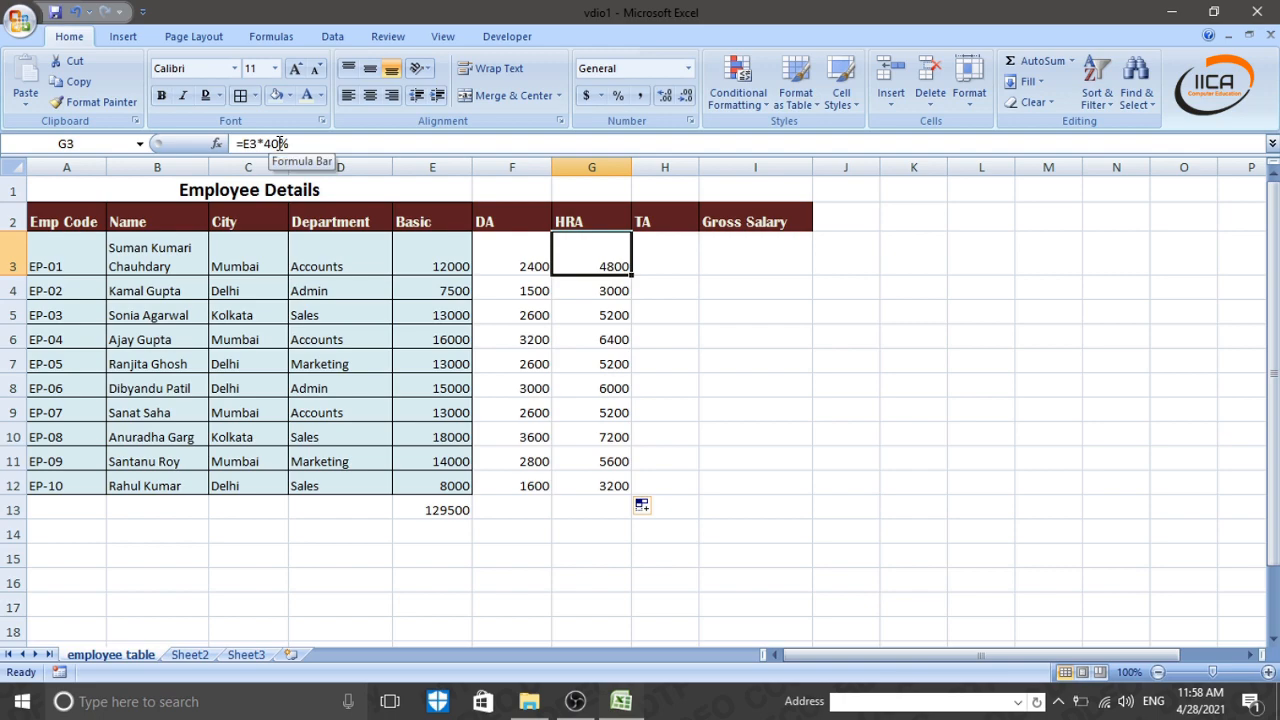
click(536, 266)
click(605, 264)
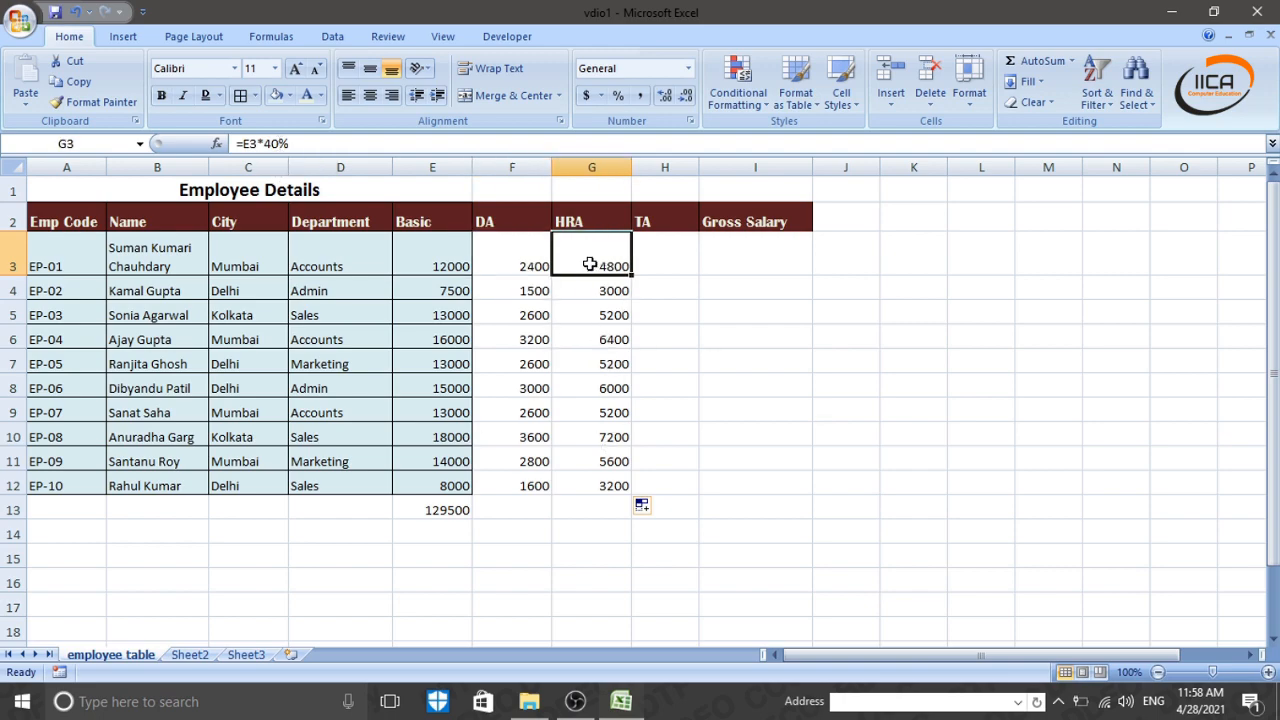
click(510, 284)
click(512, 268)
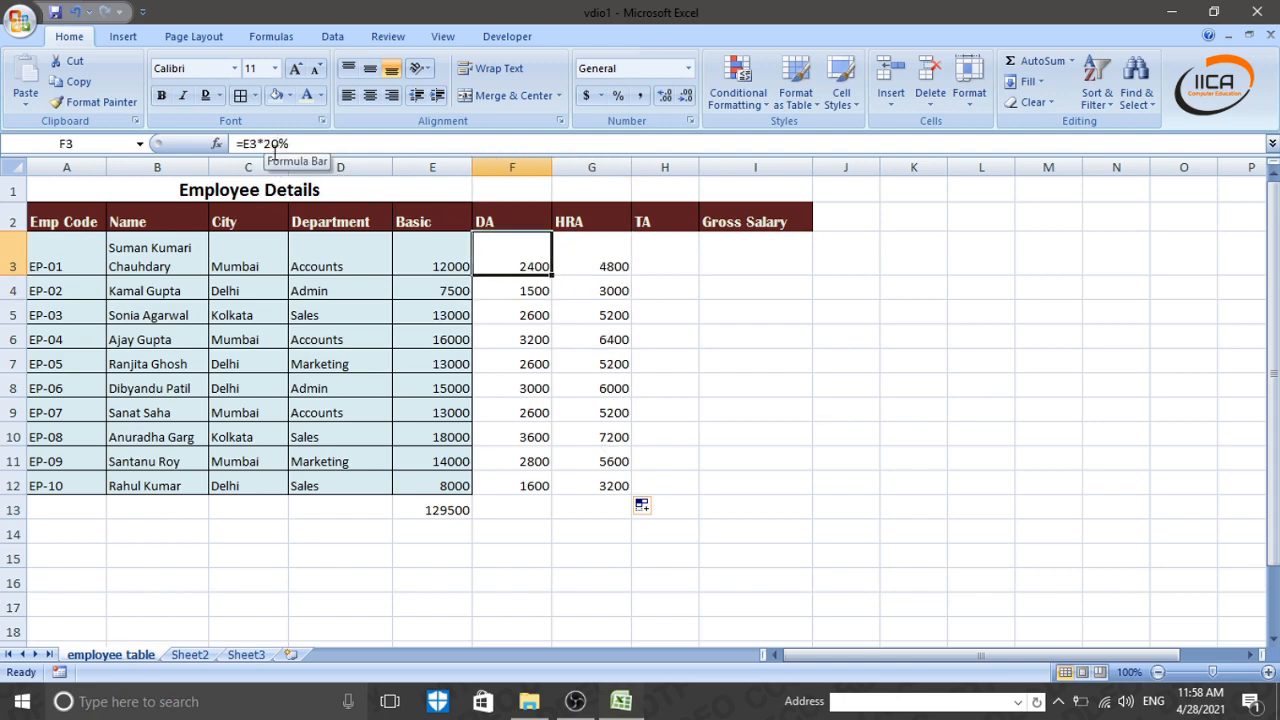
click(545, 316)
click(534, 266)
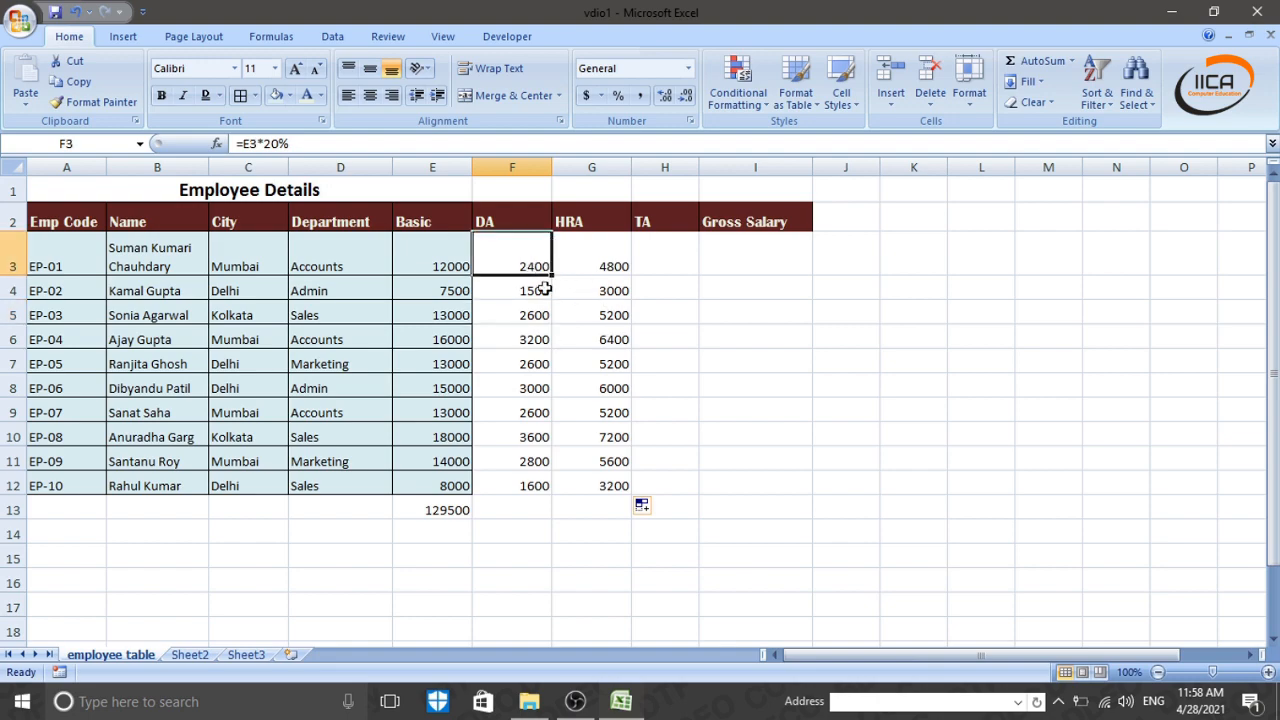
double_click(519, 260)
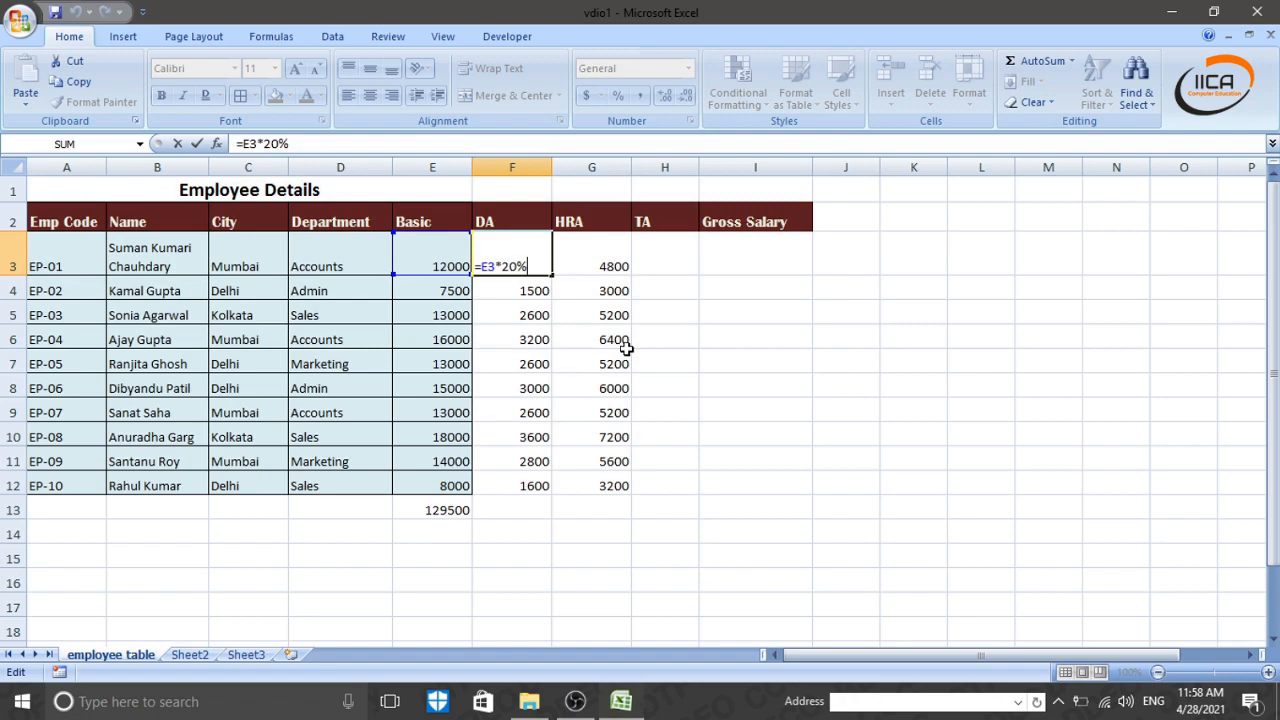
key(Return)
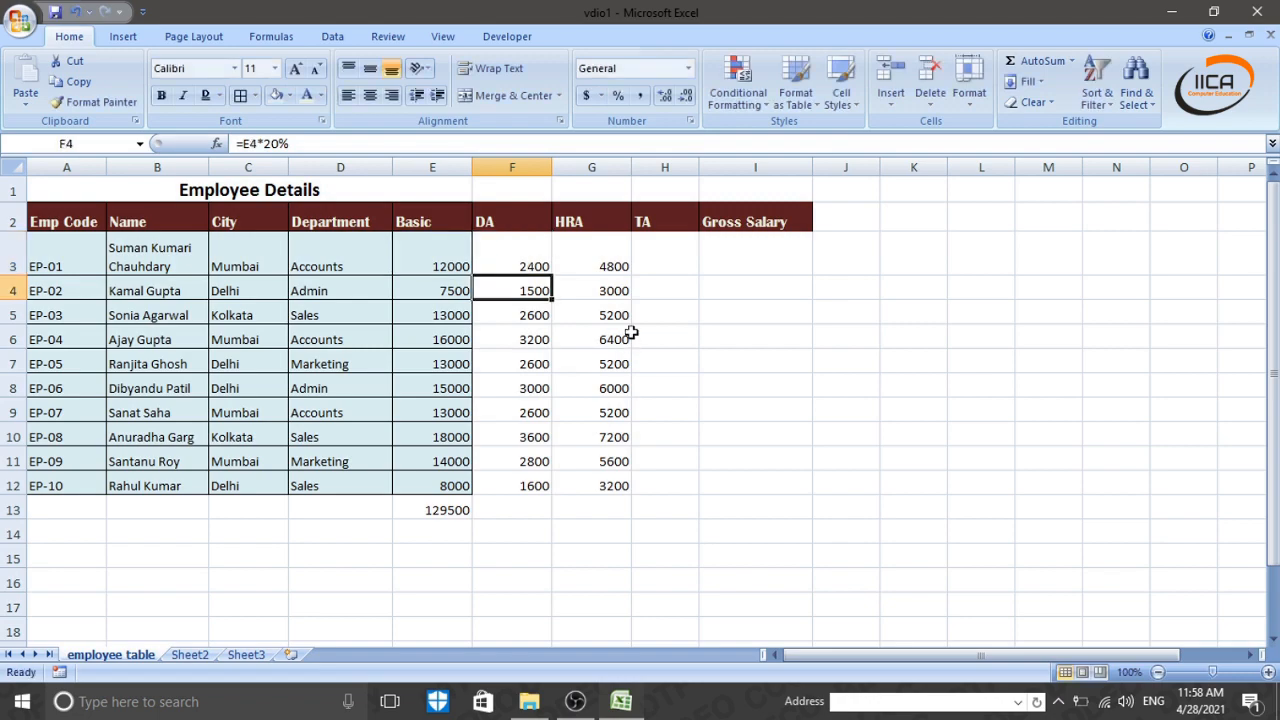
click(612, 258)
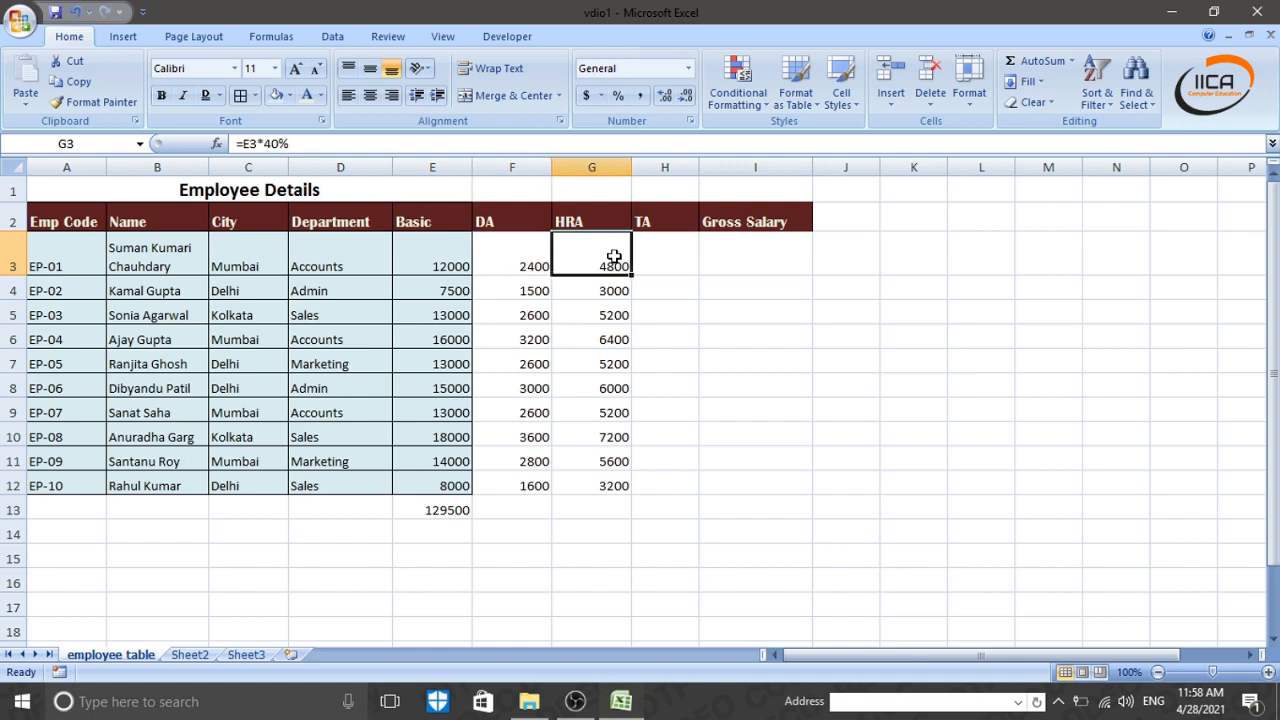
- Calculate TA in H3 with =IF(D3="Marketing",500,0), granting 500 only to the Marketing department
click(685, 258)
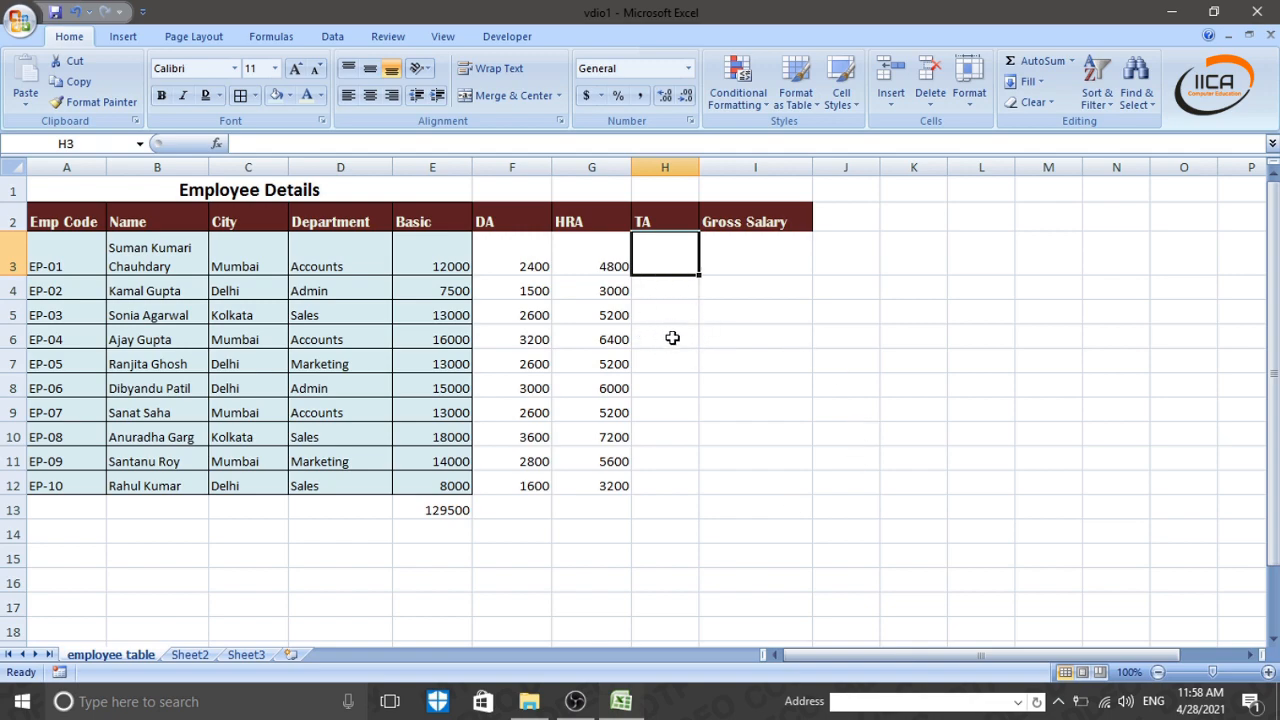
text(=if()
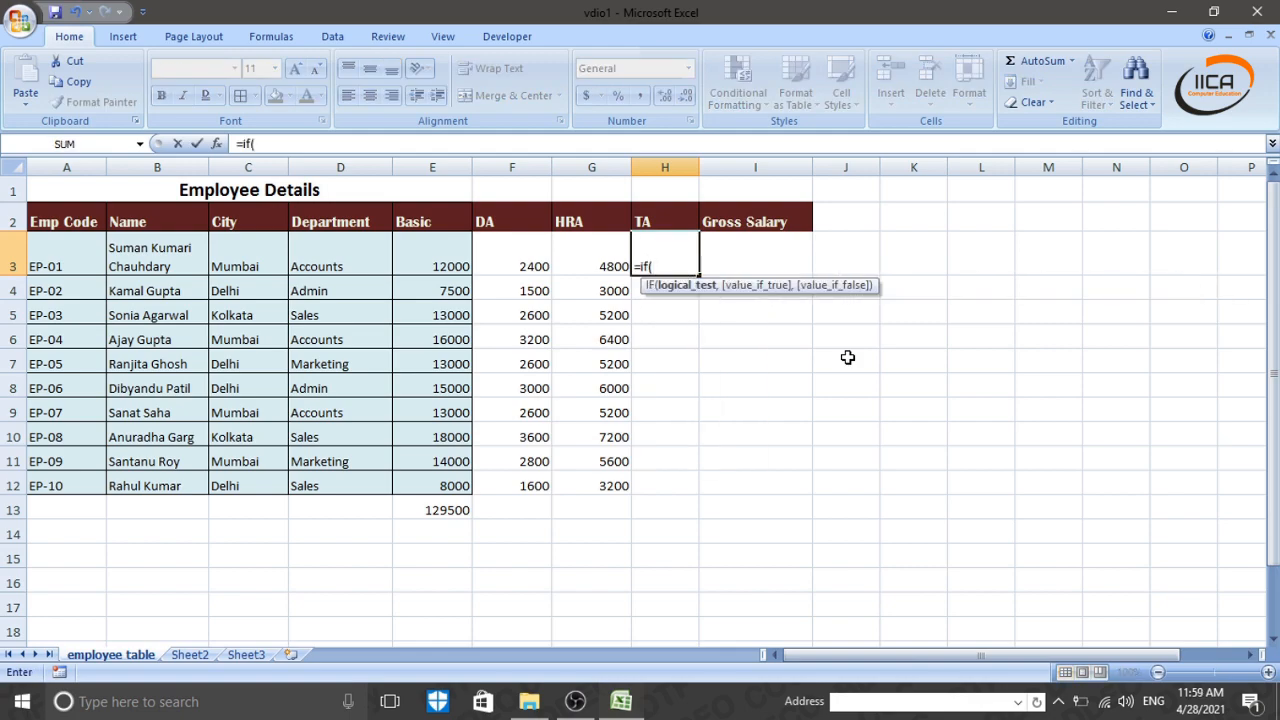
key(BackSpace)
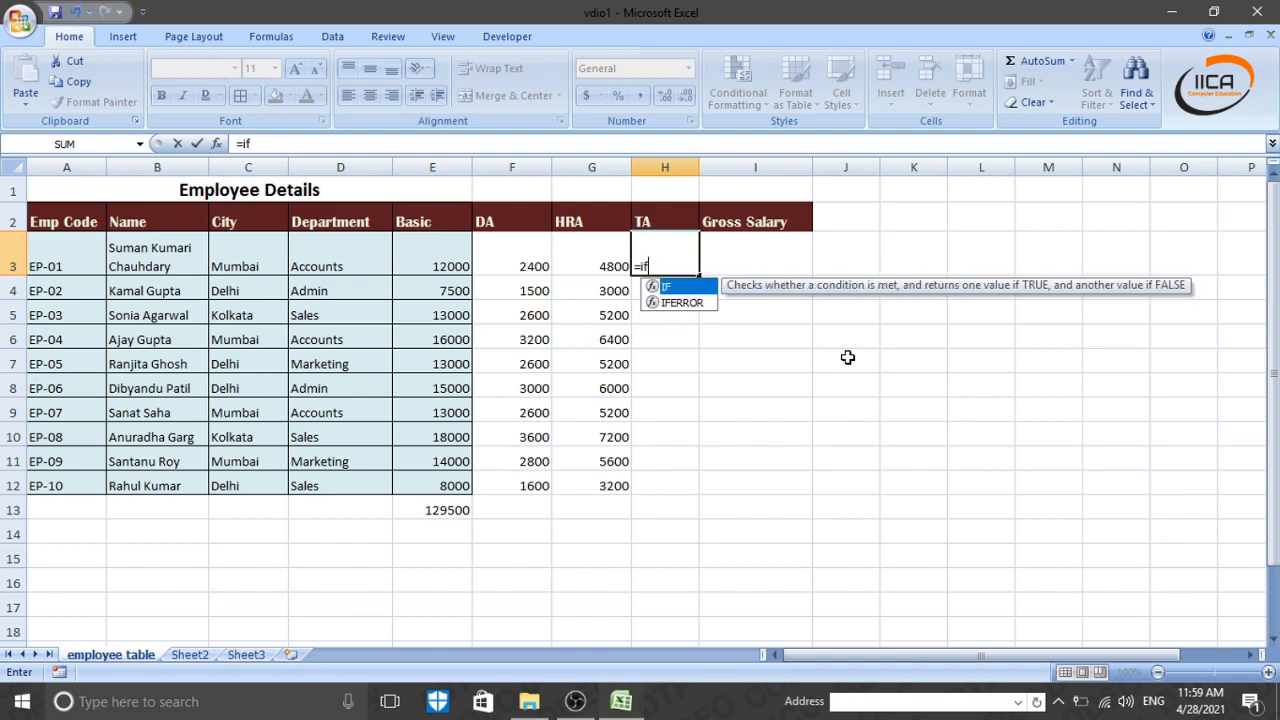
text(()
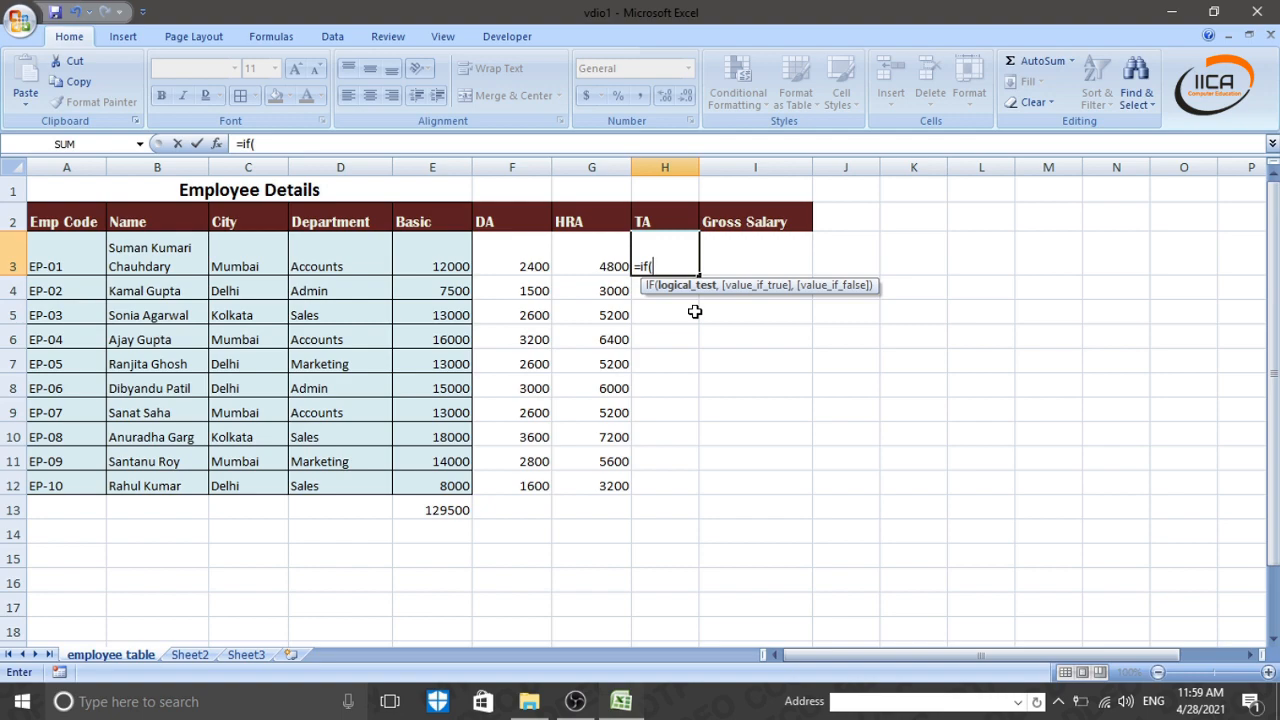
click(323, 261)
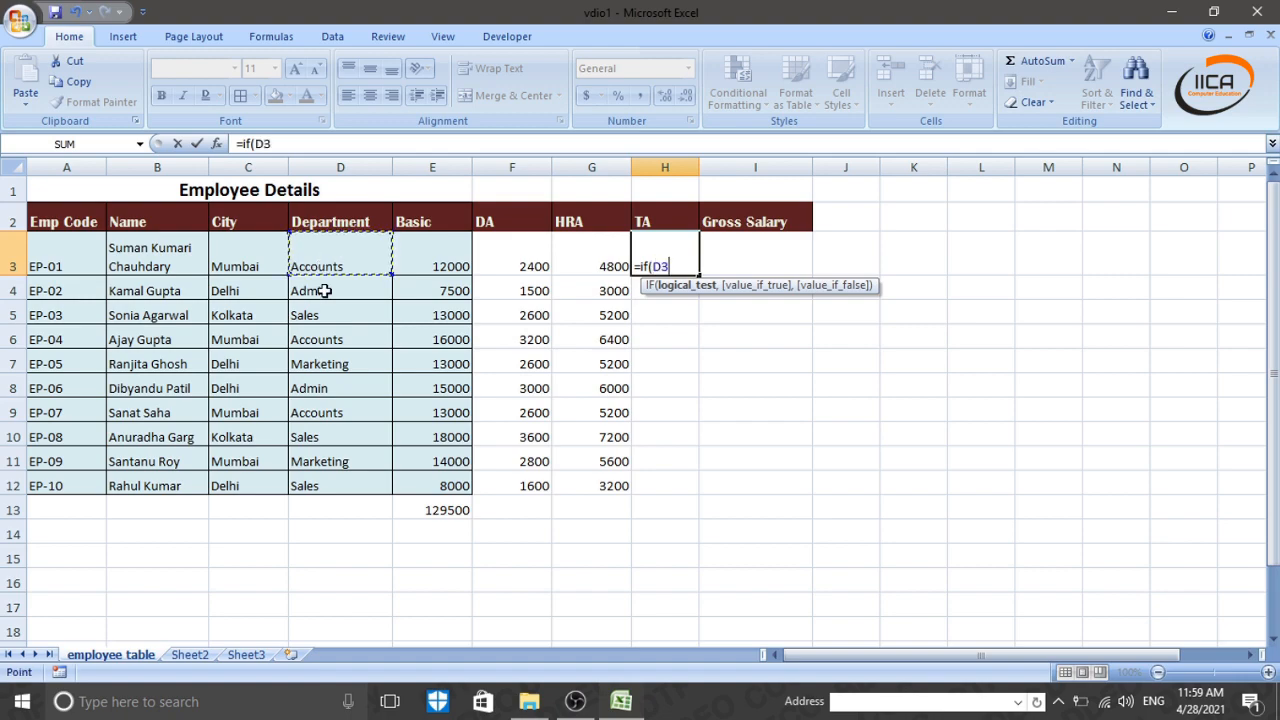
text(="Mar)
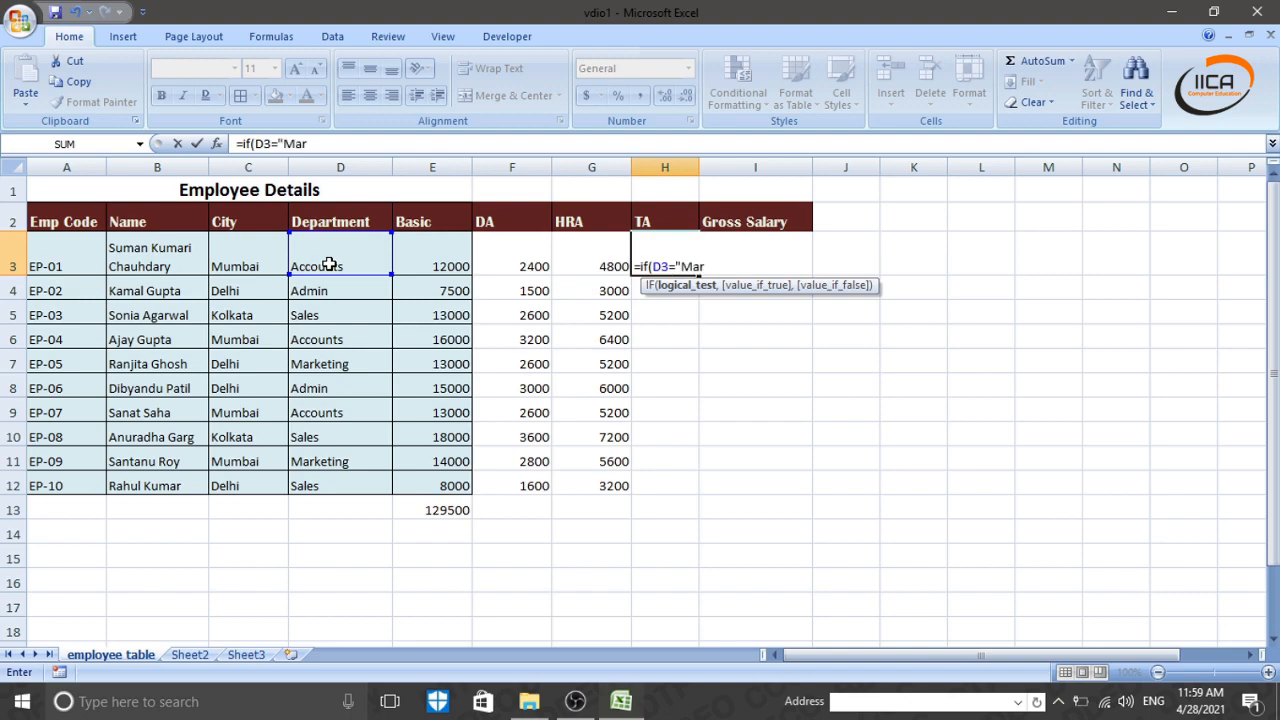
text(keting)
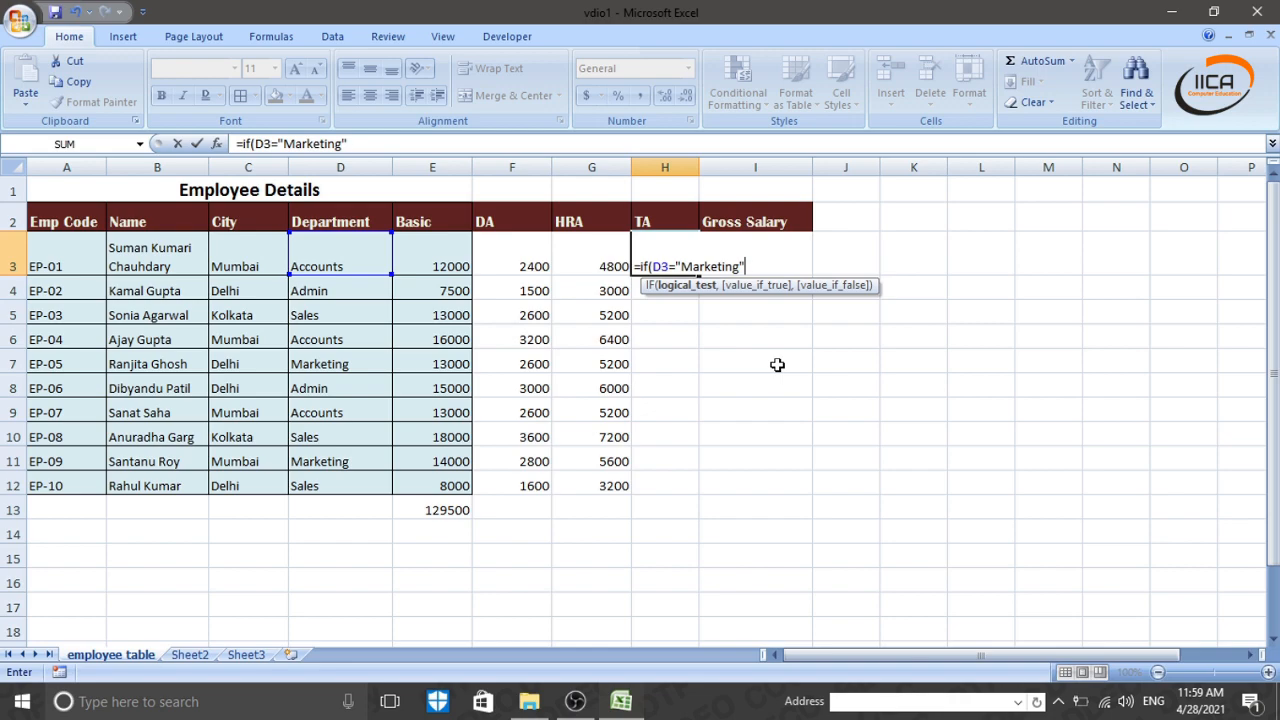
text(,)
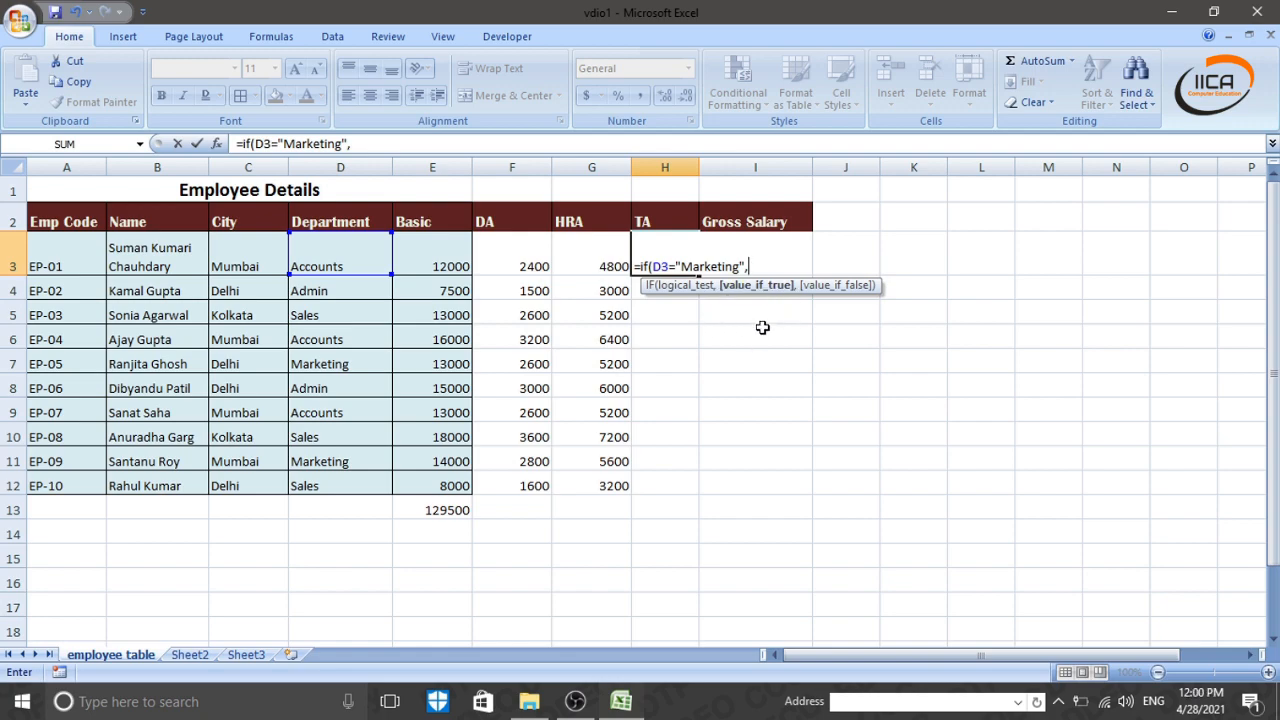
text(500,)
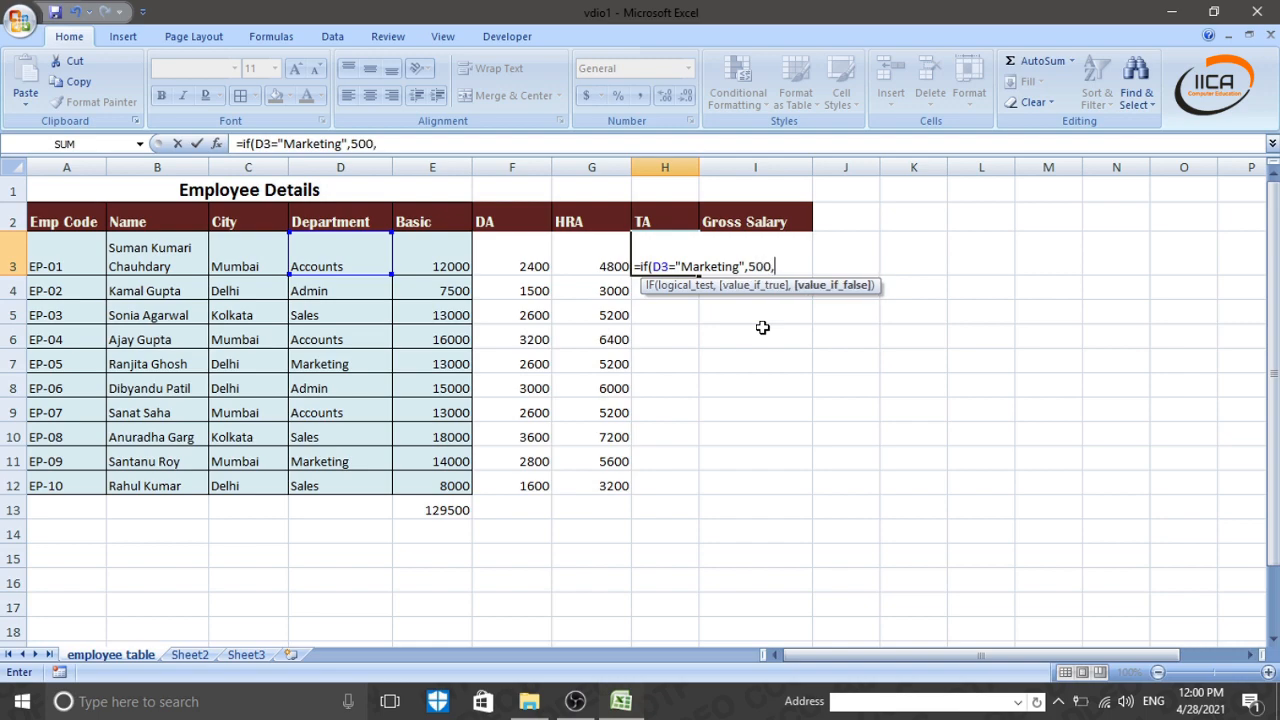
text(0)
key(Return)
- Fill the TA formula from H3 down to H12 for all employees
click(673, 261)
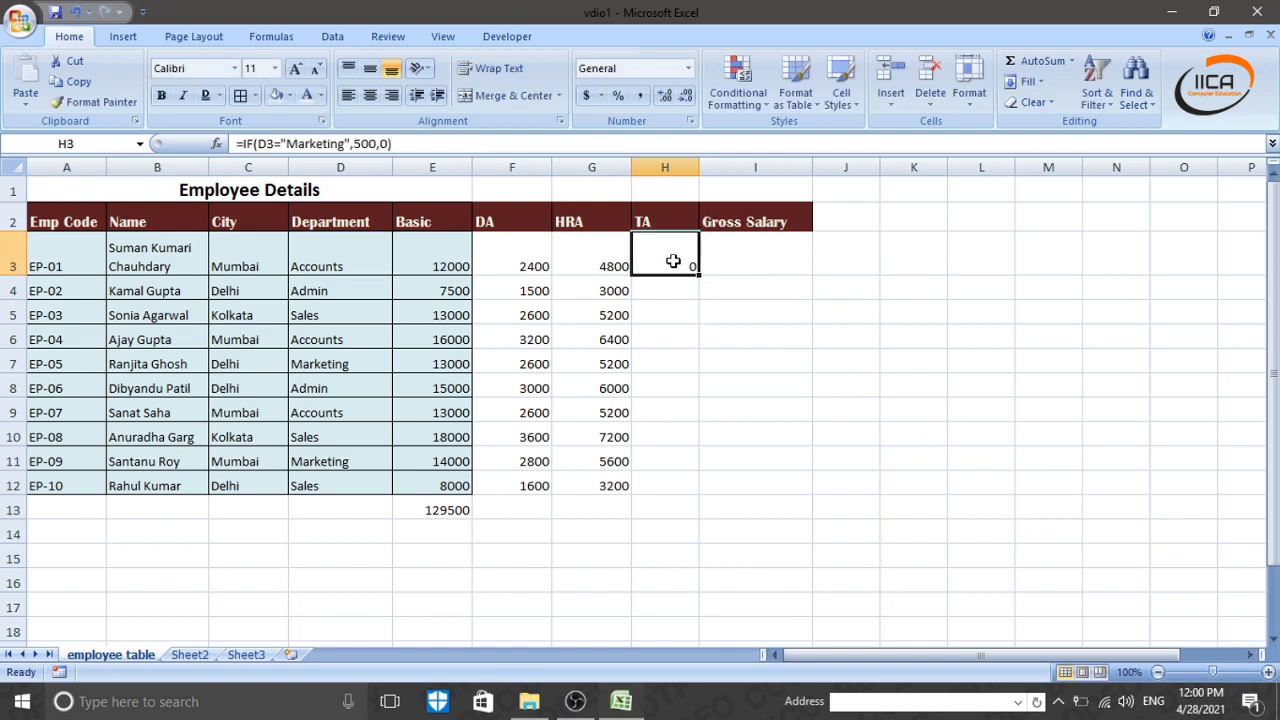
drag(698, 272, 698, 497)
click(846, 356)
- Check the TA results in column H against the departments in column D, especially the Marketing rows 7 and 11
click(683, 256)
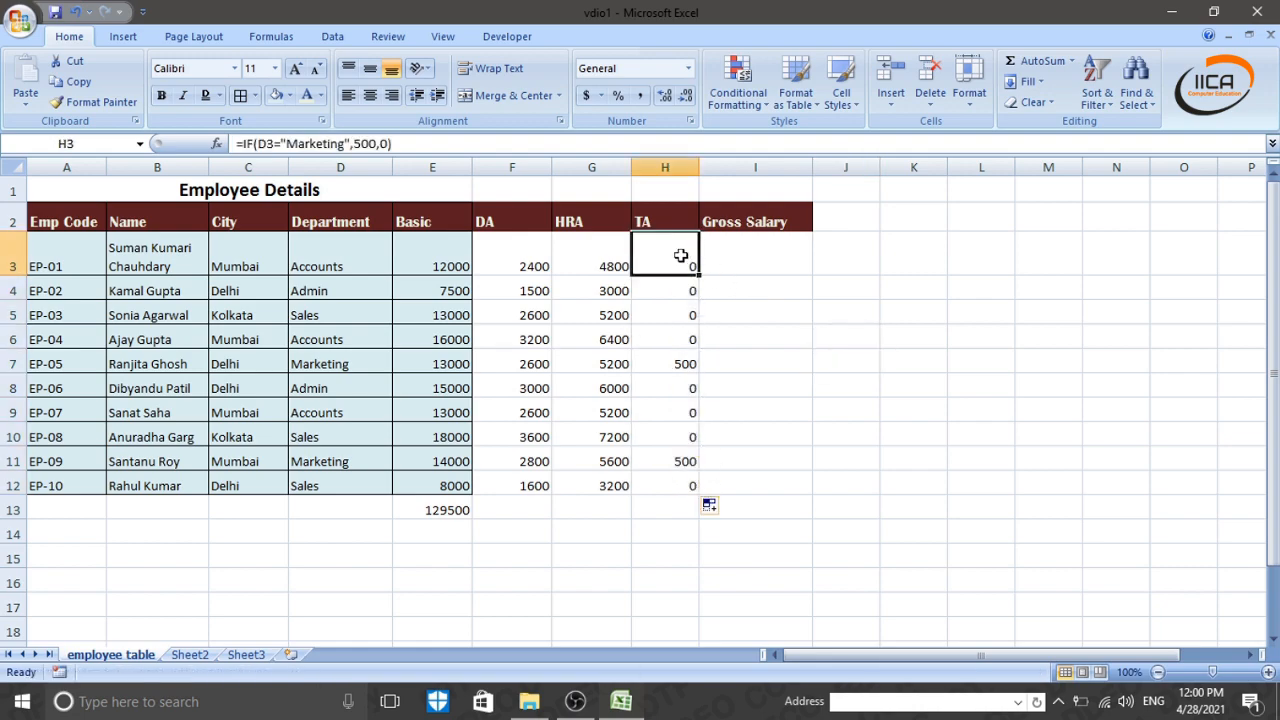
click(665, 456)
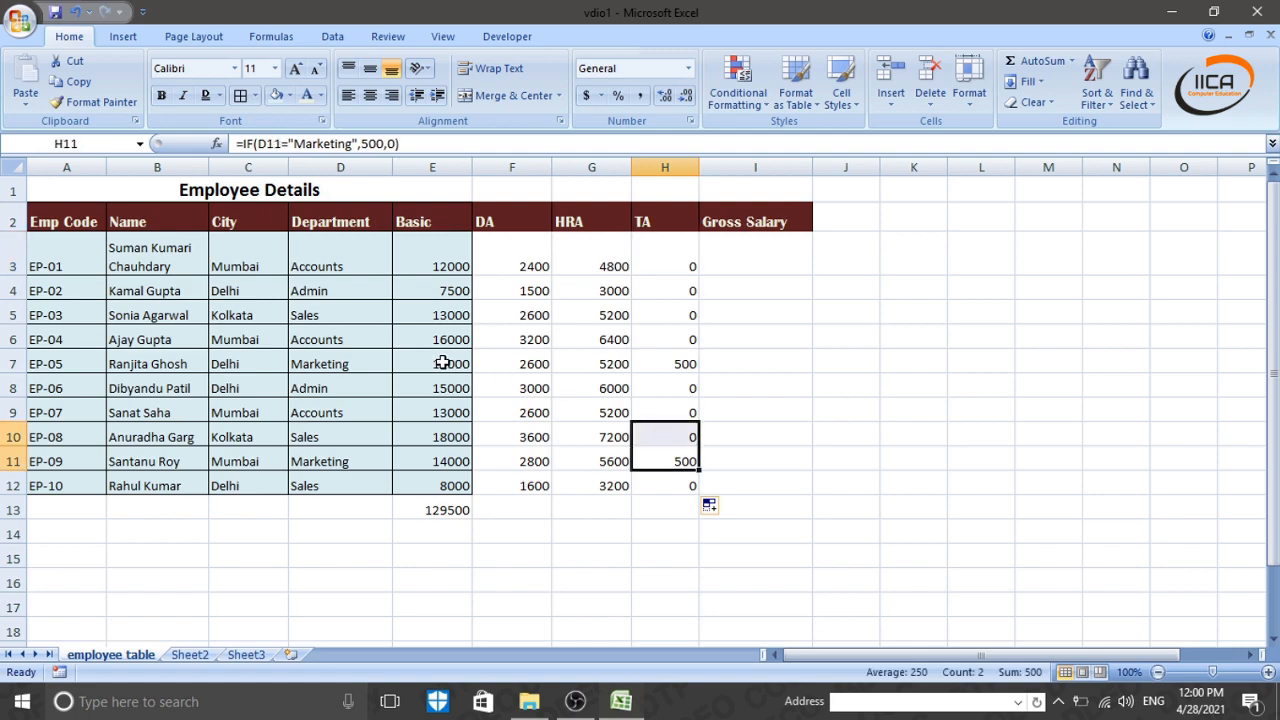
click(377, 372)
click(678, 364)
click(336, 462)
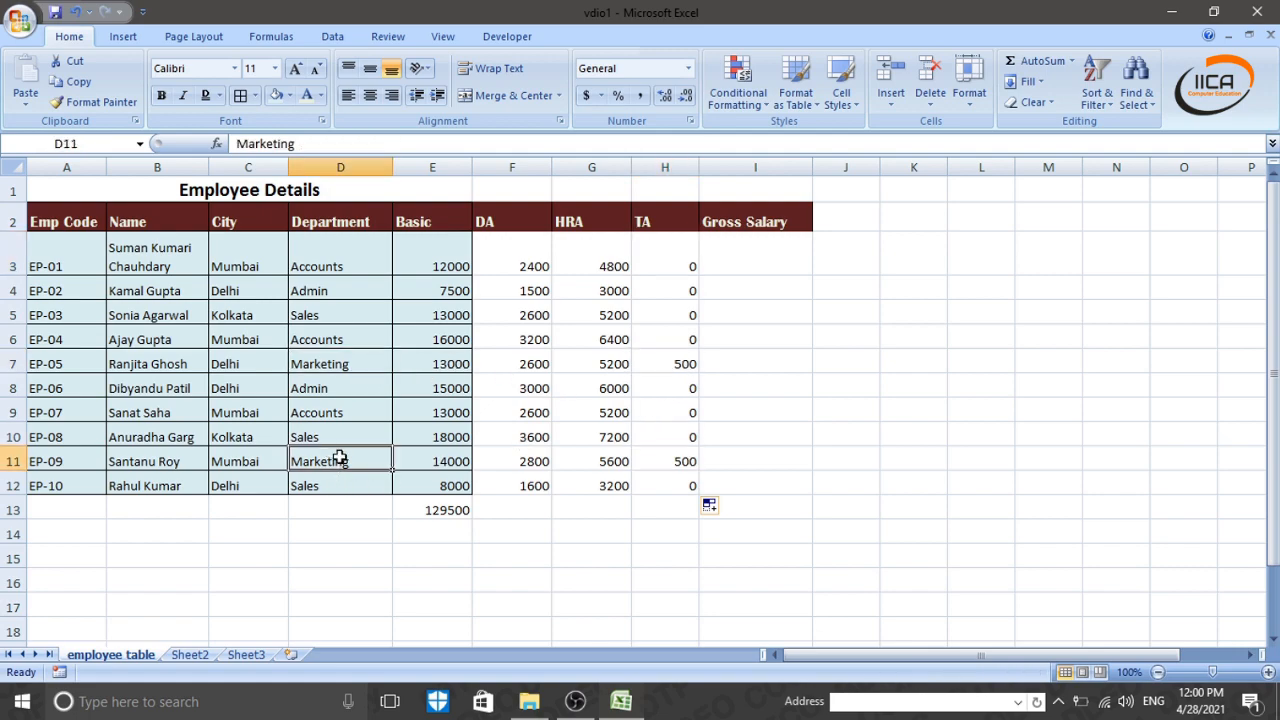
click(682, 462)
click(677, 358)
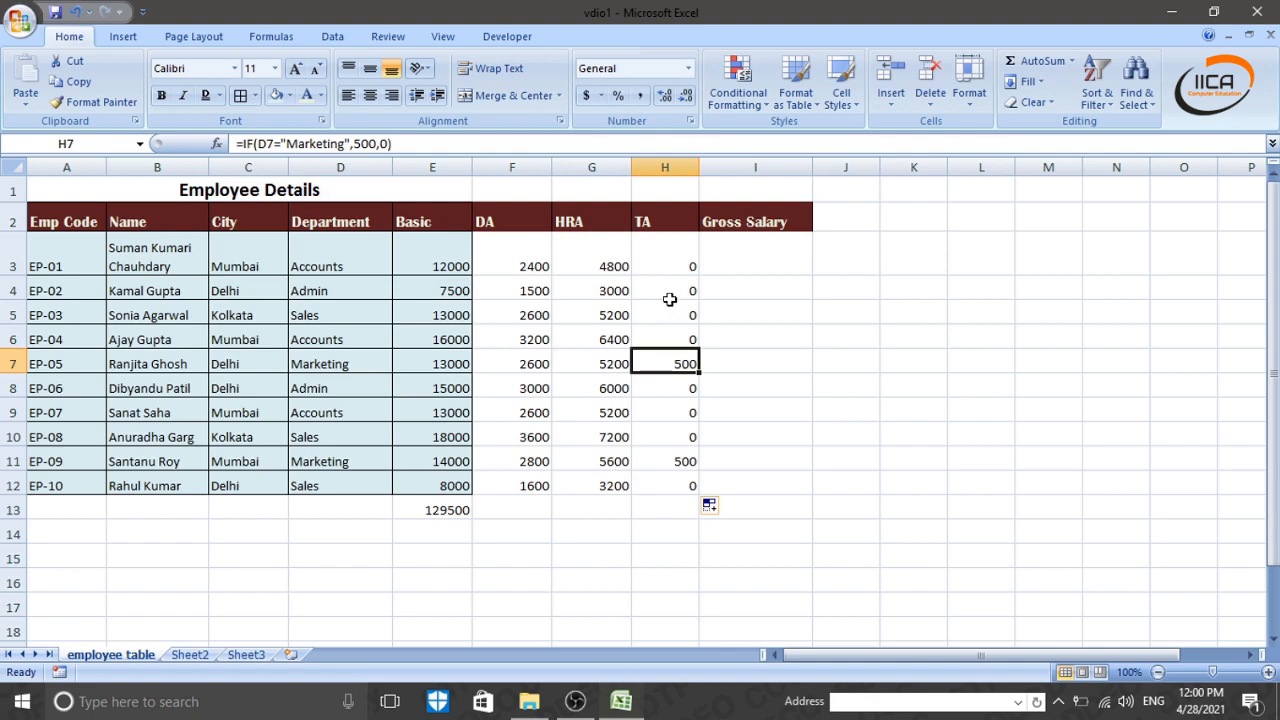
click(670, 262)
- Calculate Gross Salary in I3 by adding Basic, DA, HRA and TA with =E3+F3+G3+H3
click(759, 252)
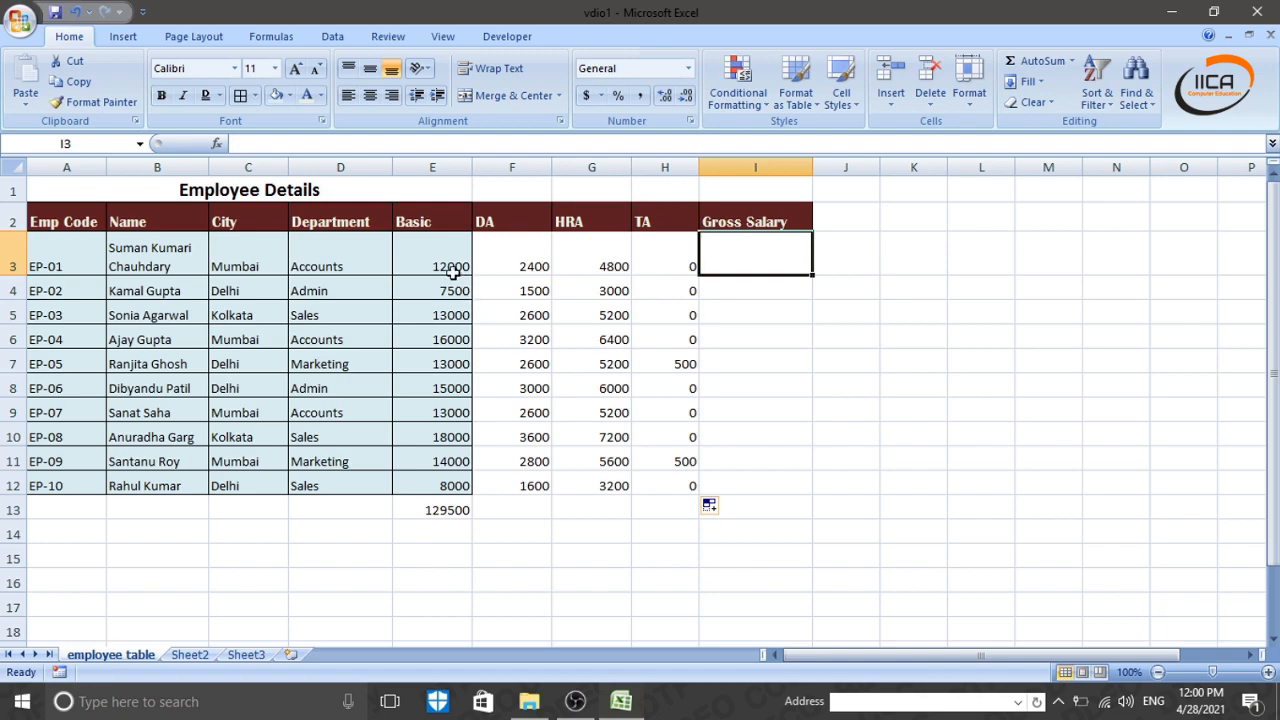
click(760, 432)
click(740, 254)
text(=)
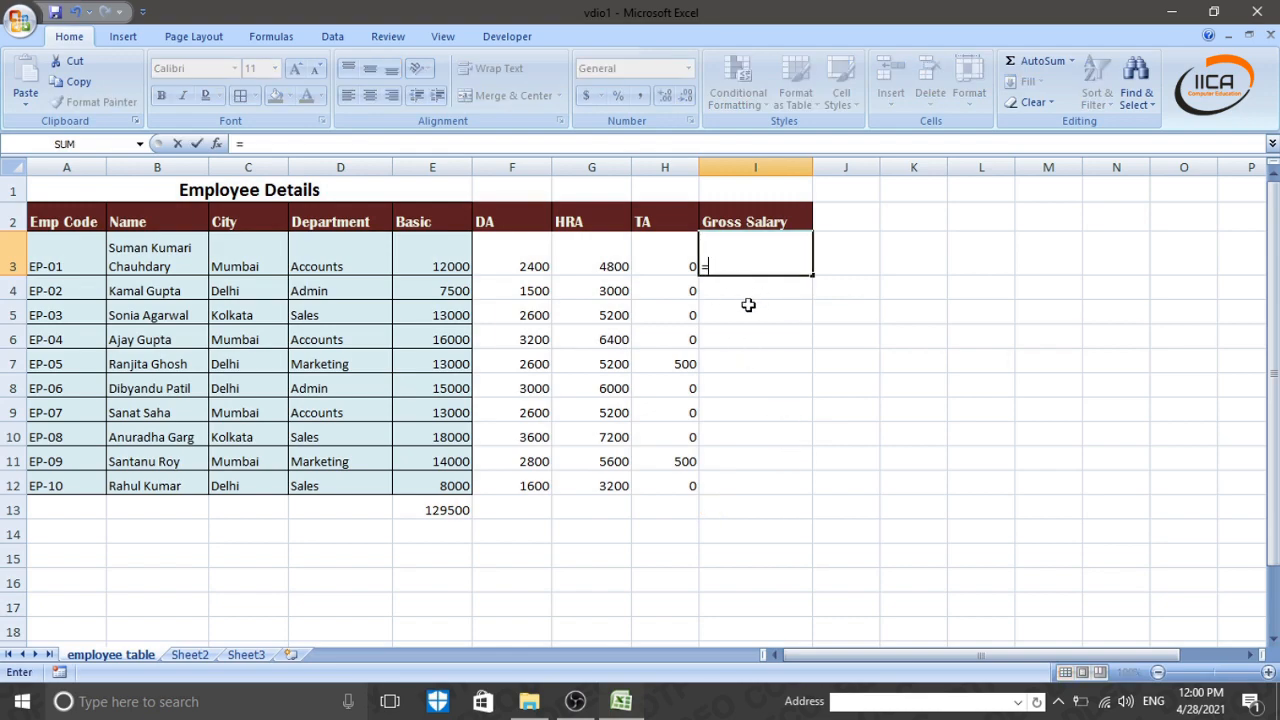
click(449, 260)
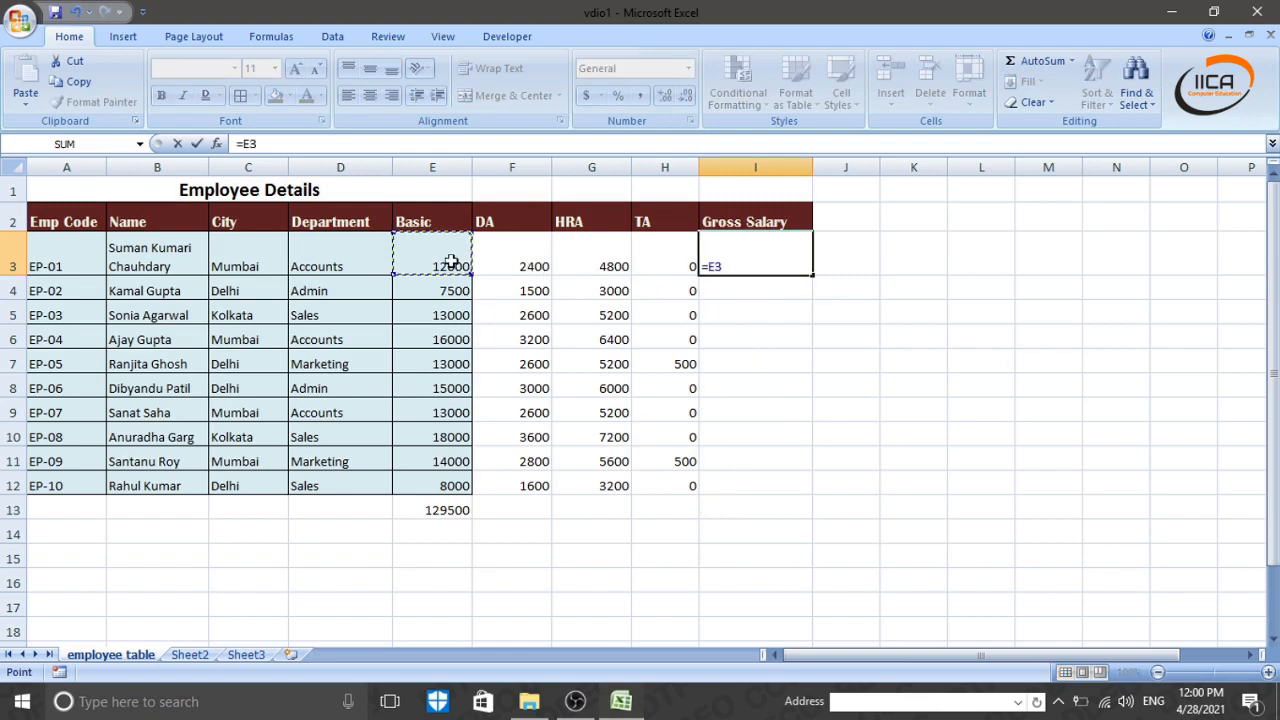
text(+)
click(536, 260)
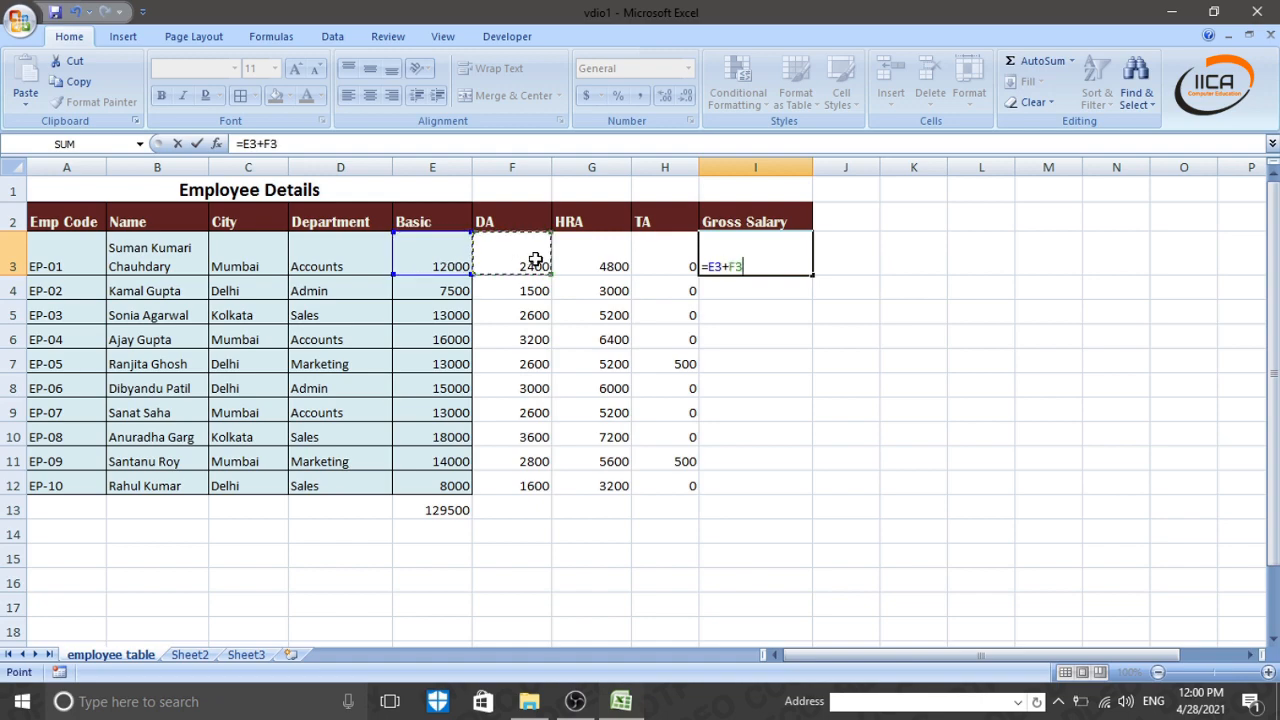
text(+)
click(602, 256)
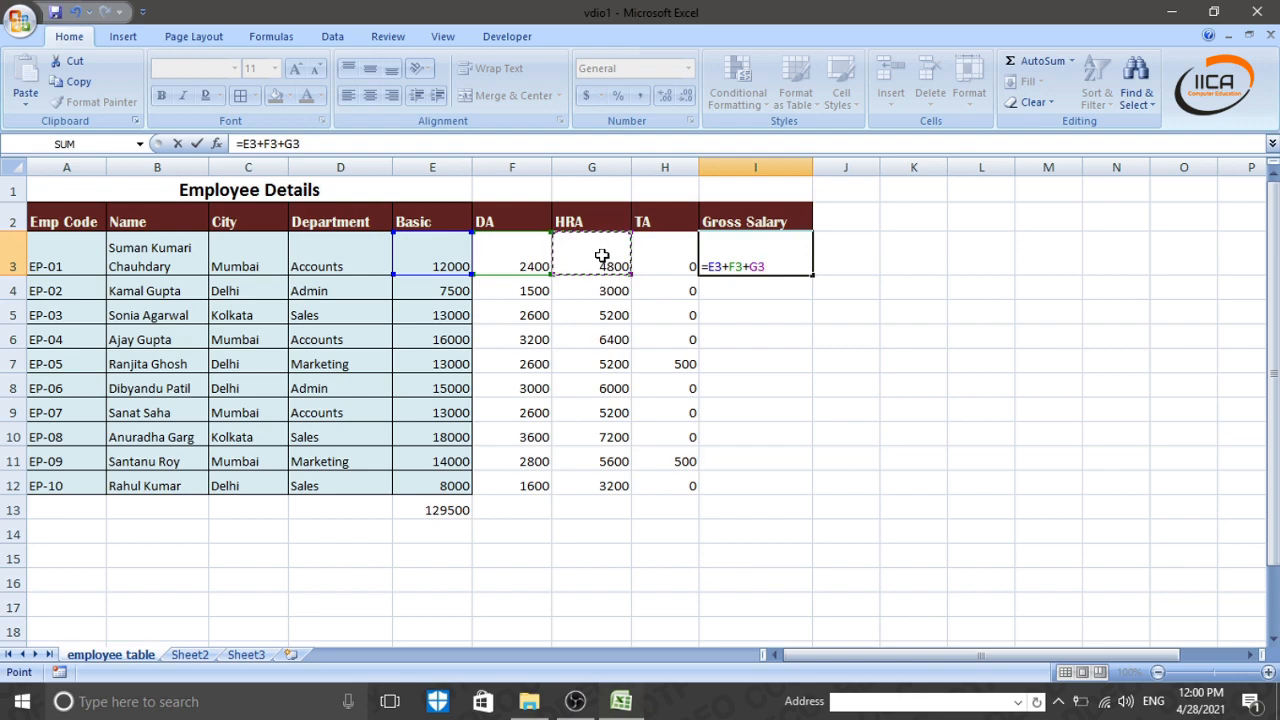
text(+)
click(660, 252)
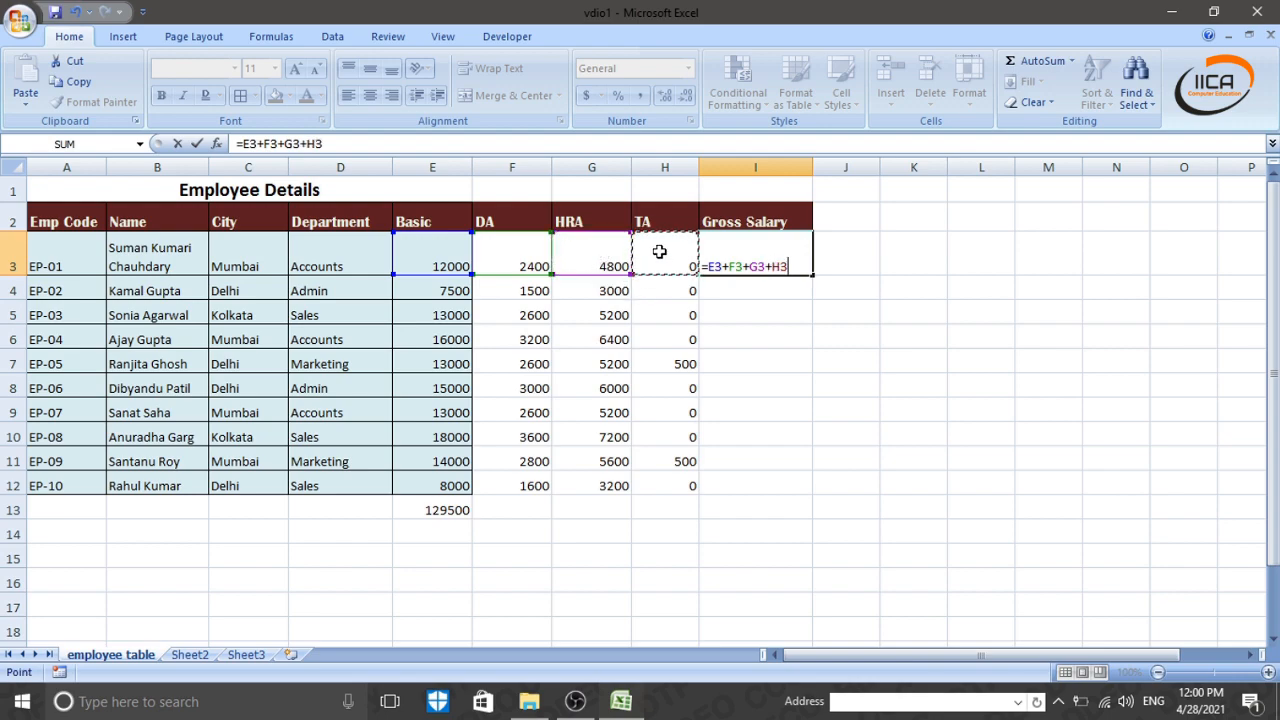
key(Return)
- Fill the addition formula from I3 down to I12 for all employees
click(786, 264)
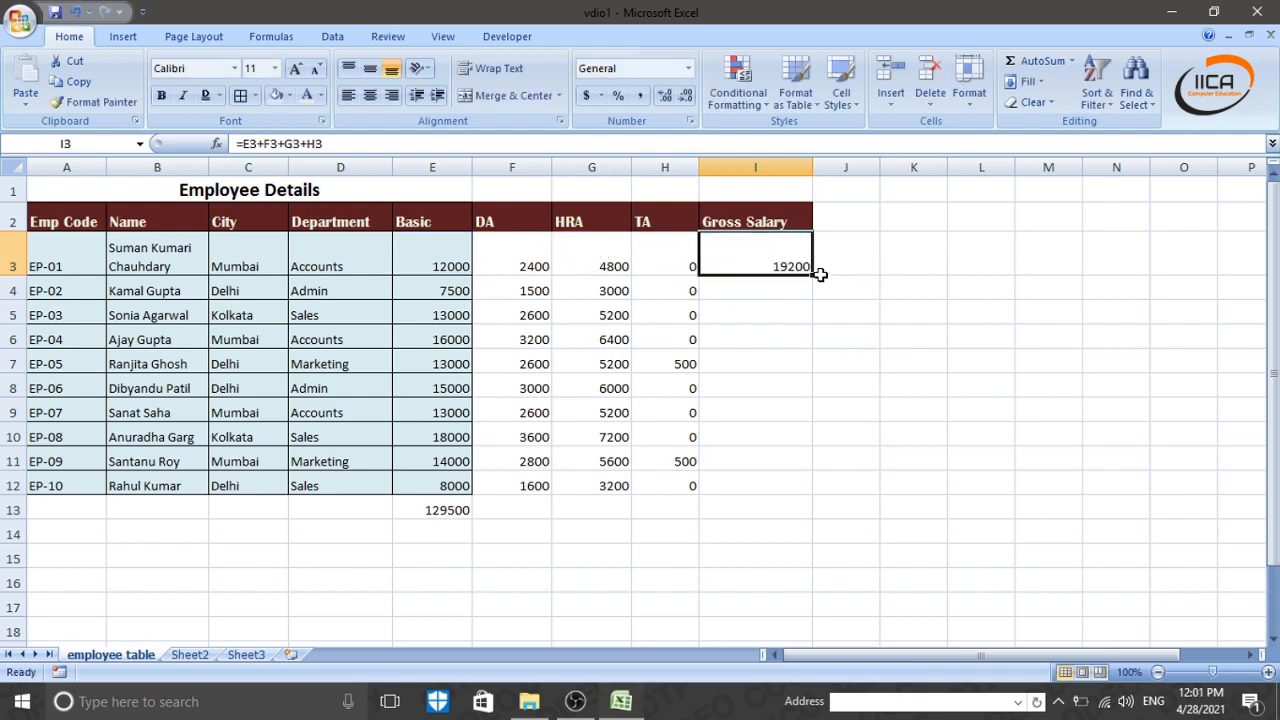
drag(815, 277, 818, 508)
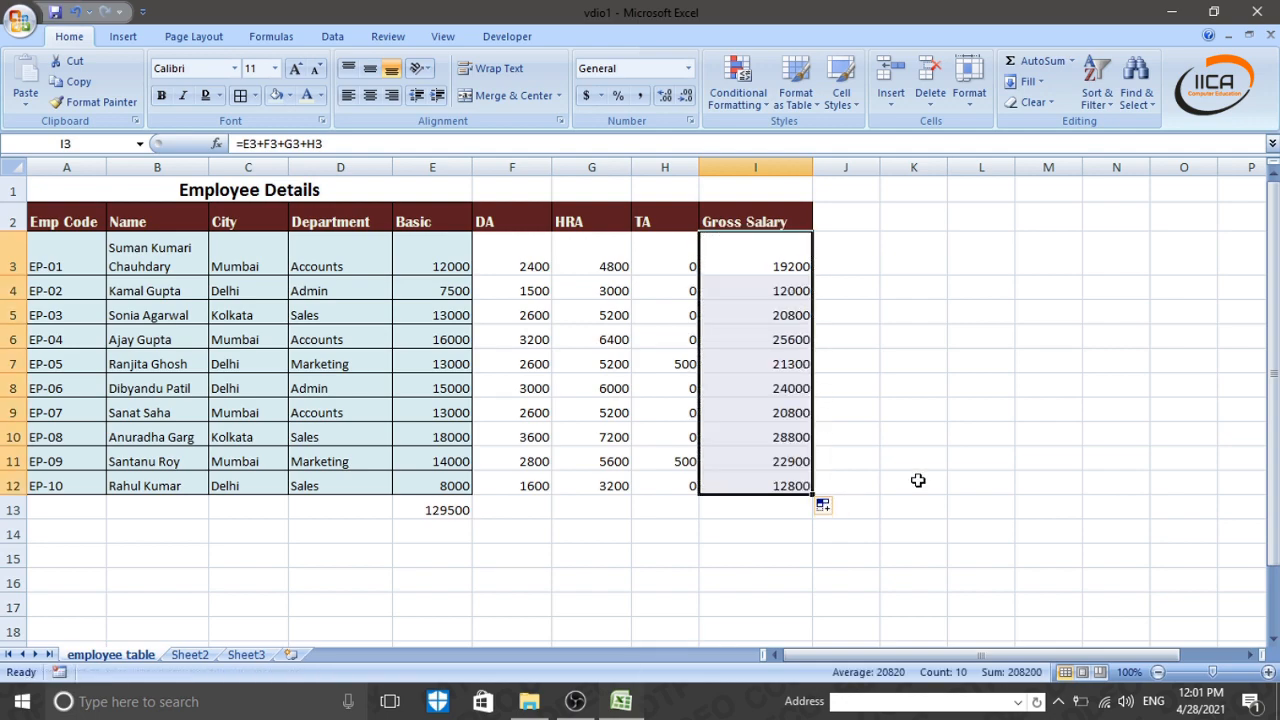
click(968, 432)
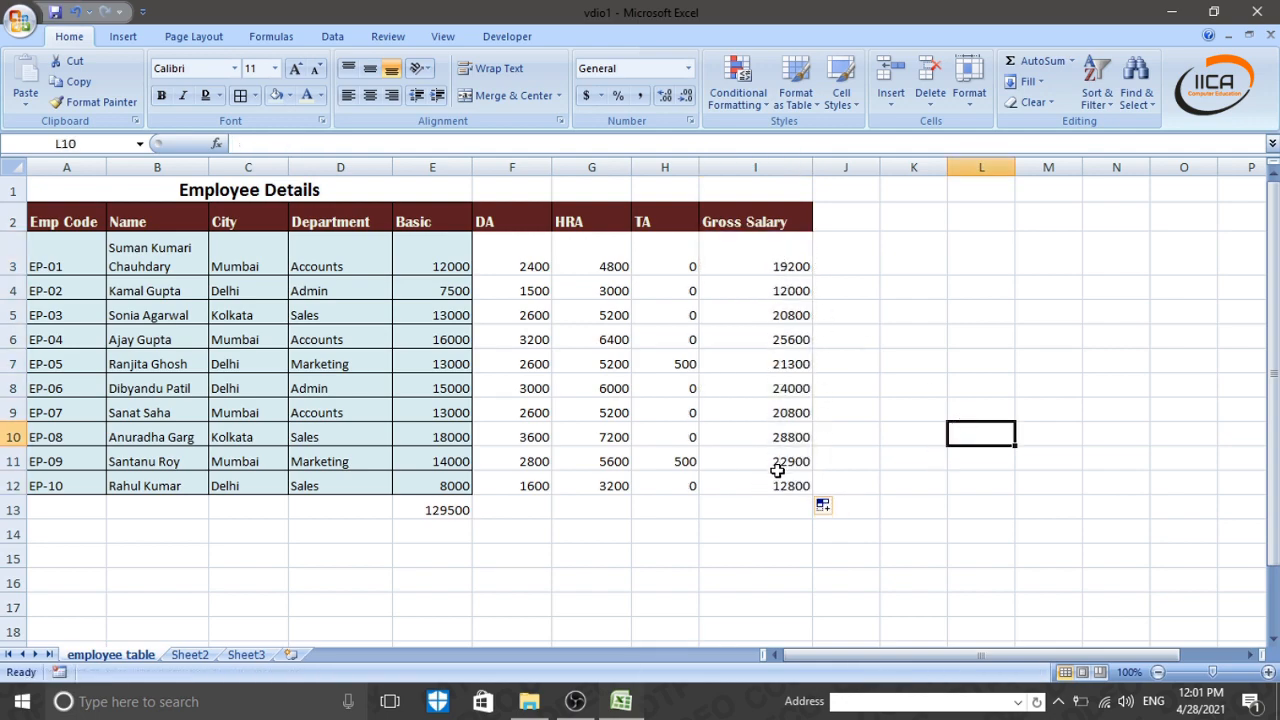
- Clear the Gross Salary results in I3:I13 and recalculate I3 with =SUM(E3:H3)
drag(751, 263, 768, 506)
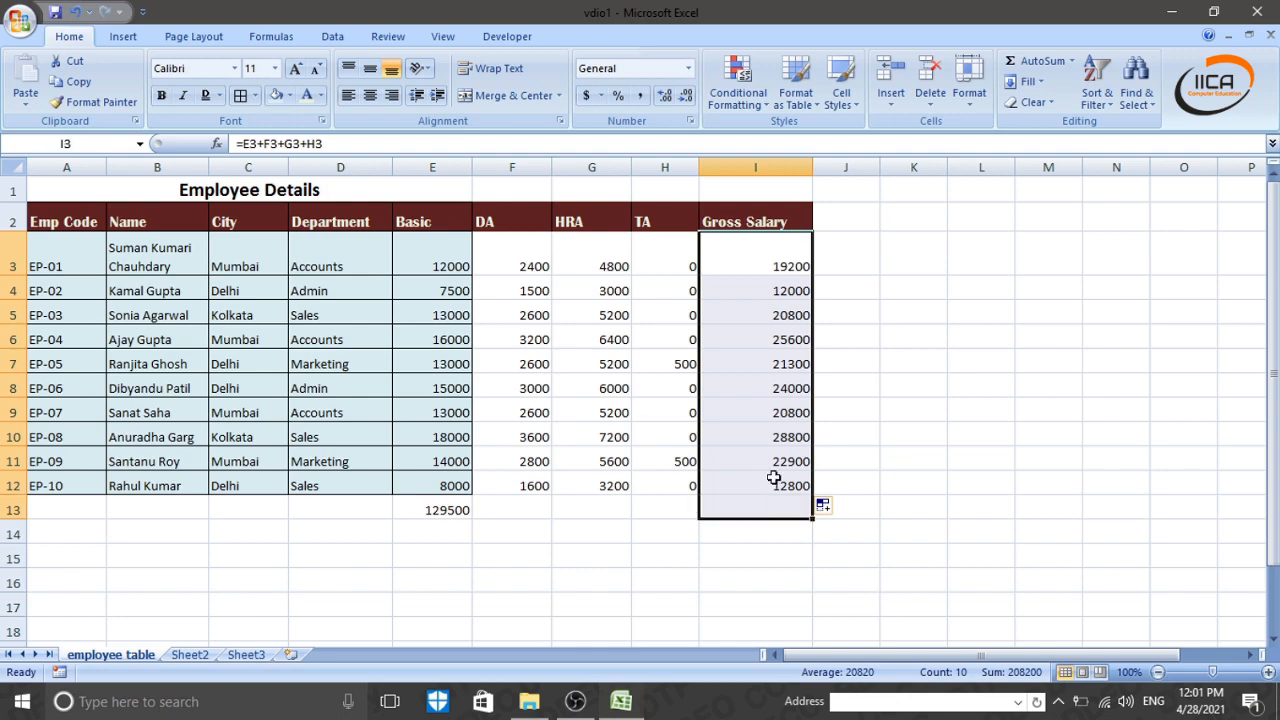
key(Delete)
click(743, 236)
text(=s)
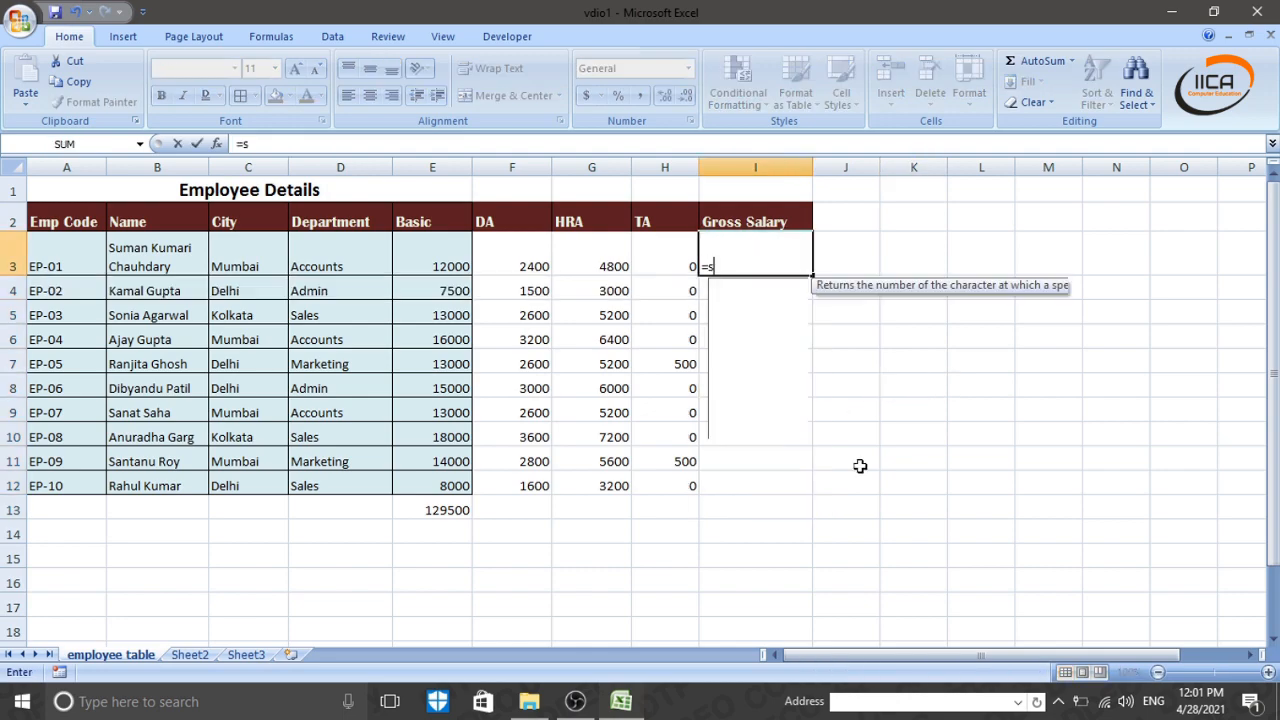
text(um()
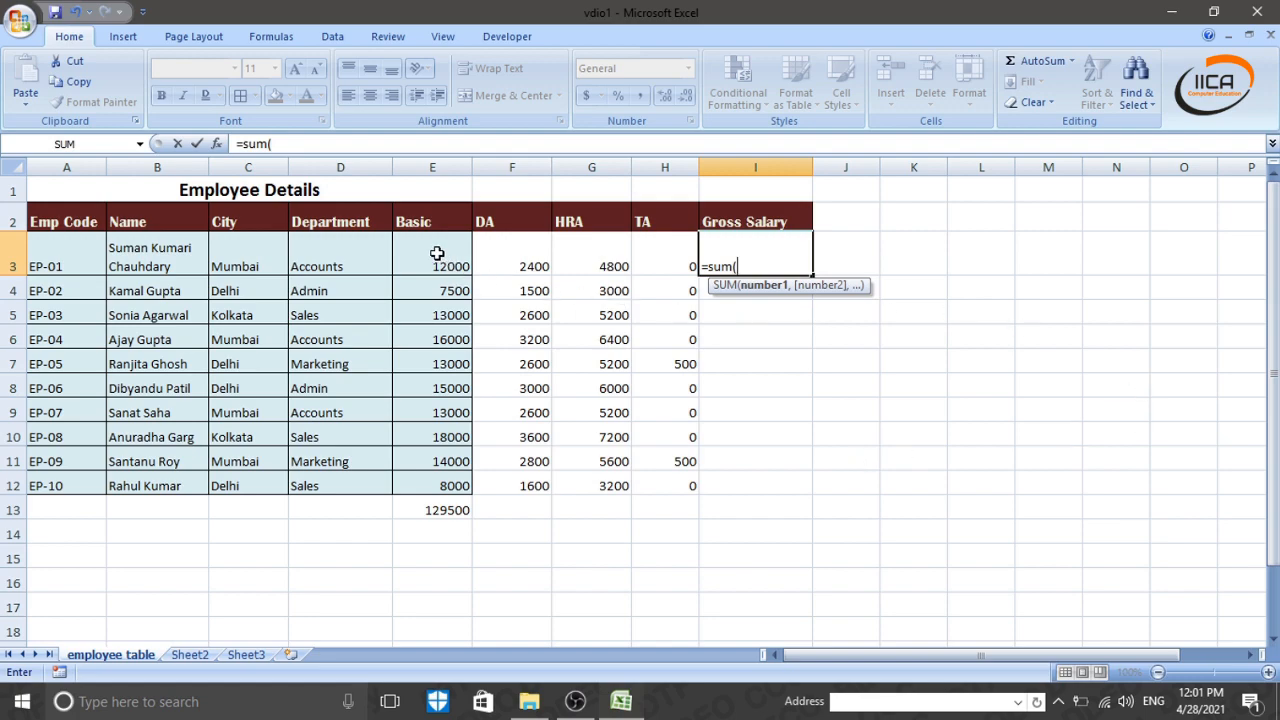
drag(437, 253, 670, 263)
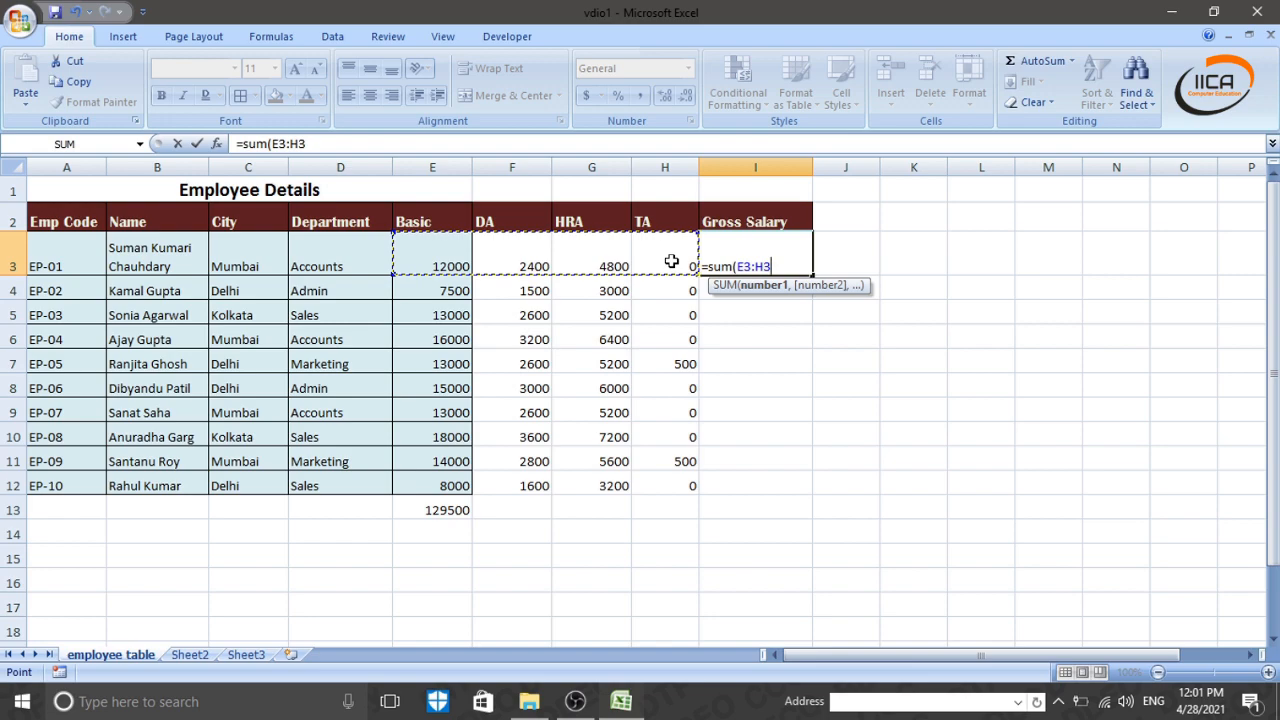
text())
key(Return)
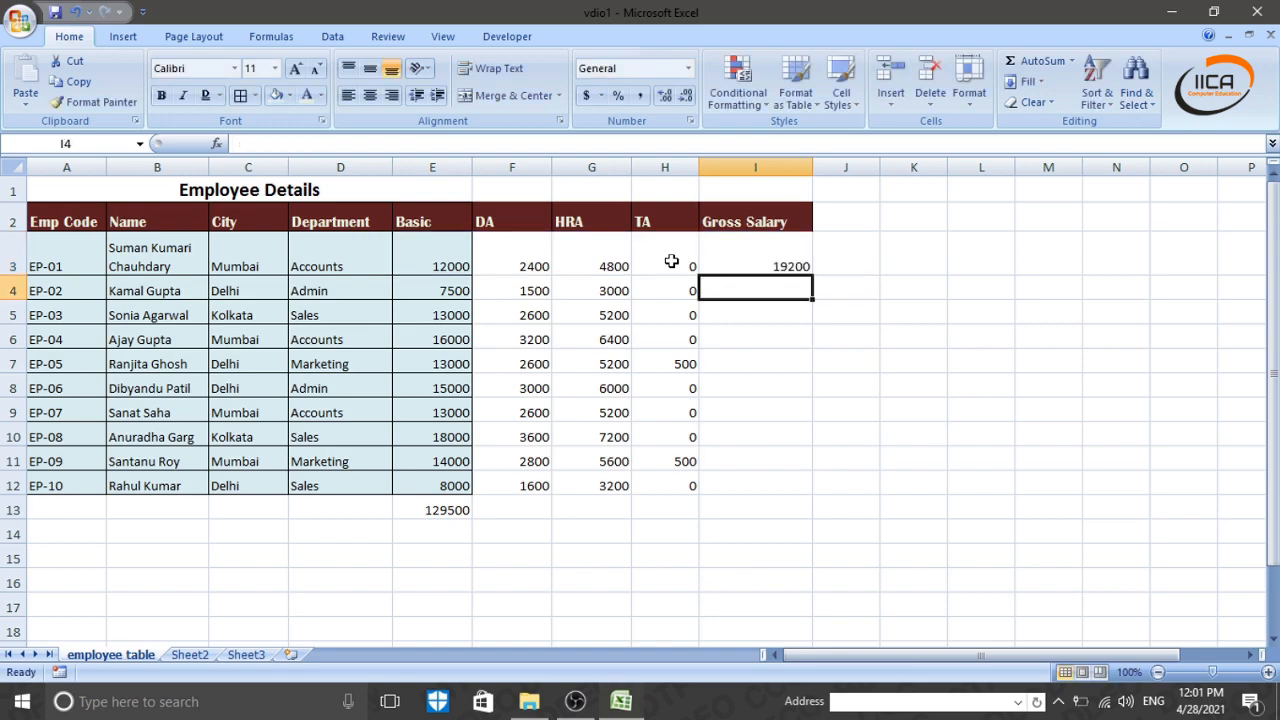
- Fill the SUM formula from I3 down to I12
click(767, 262)
drag(814, 276, 803, 500)
click(1027, 453)
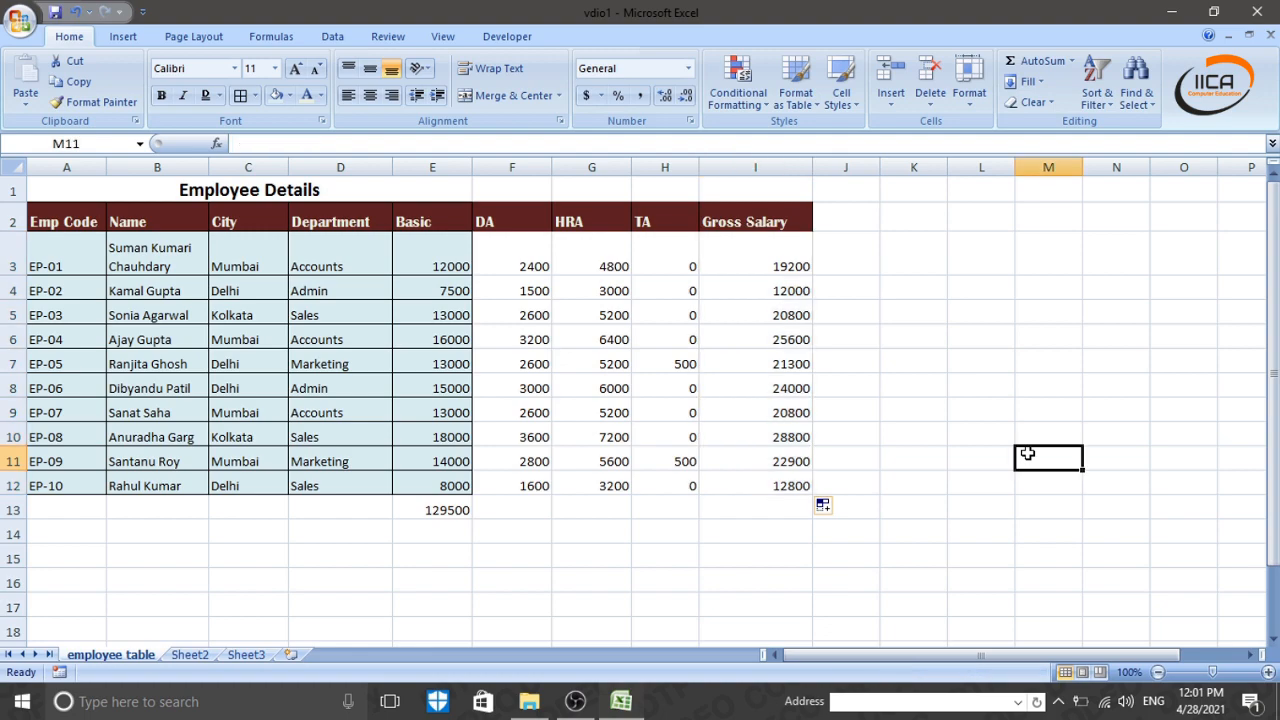
- Undo the last fill in the Gross Salary column and clear the formula in I3
key(ctrl+z)
click(771, 317)
click(760, 268)
key(Delete)
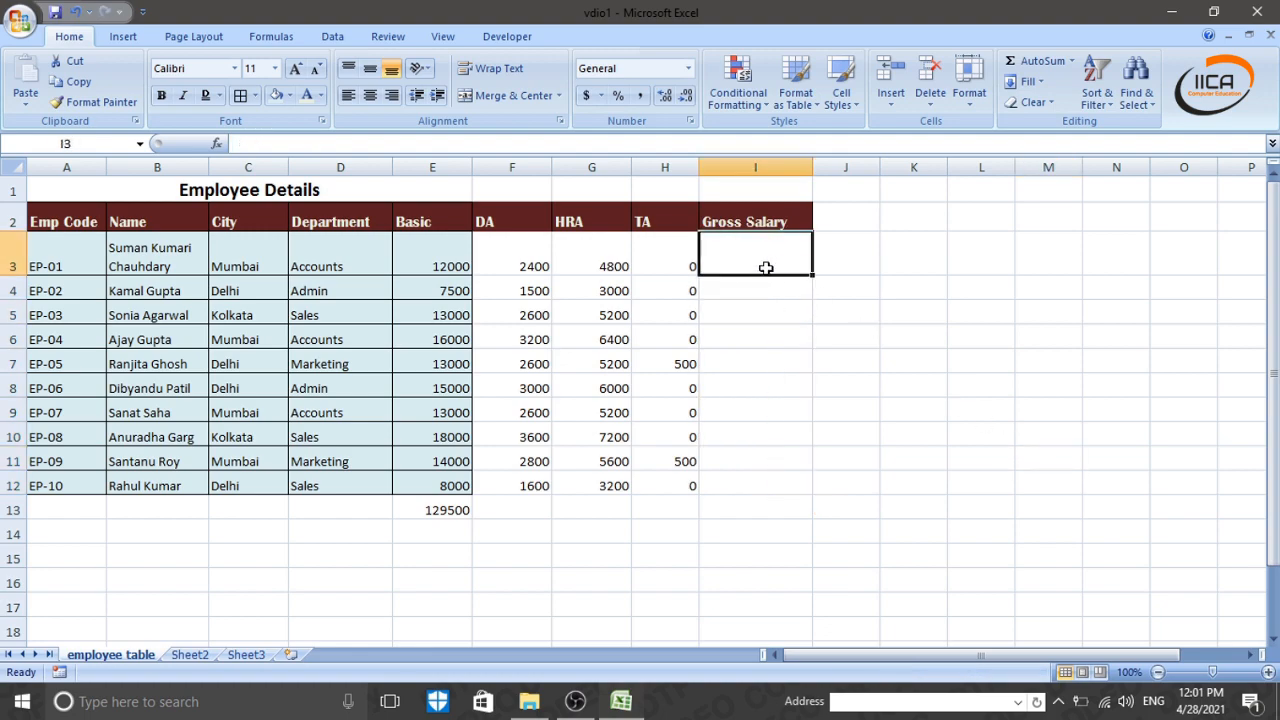
- Calculate Gross Salary in I3 with AutoSum over E3:H3
drag(848, 296, 843, 316)
click(787, 361)
click(766, 262)
key(alt)
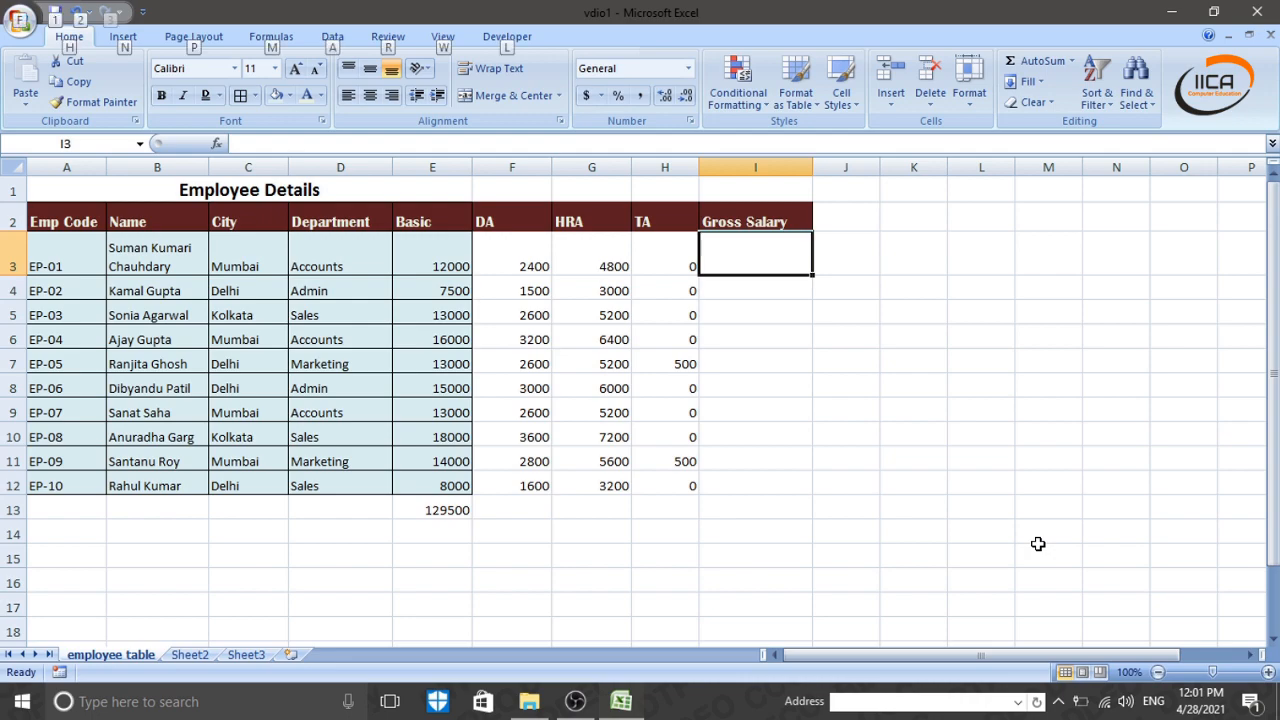
key(alt+equal)
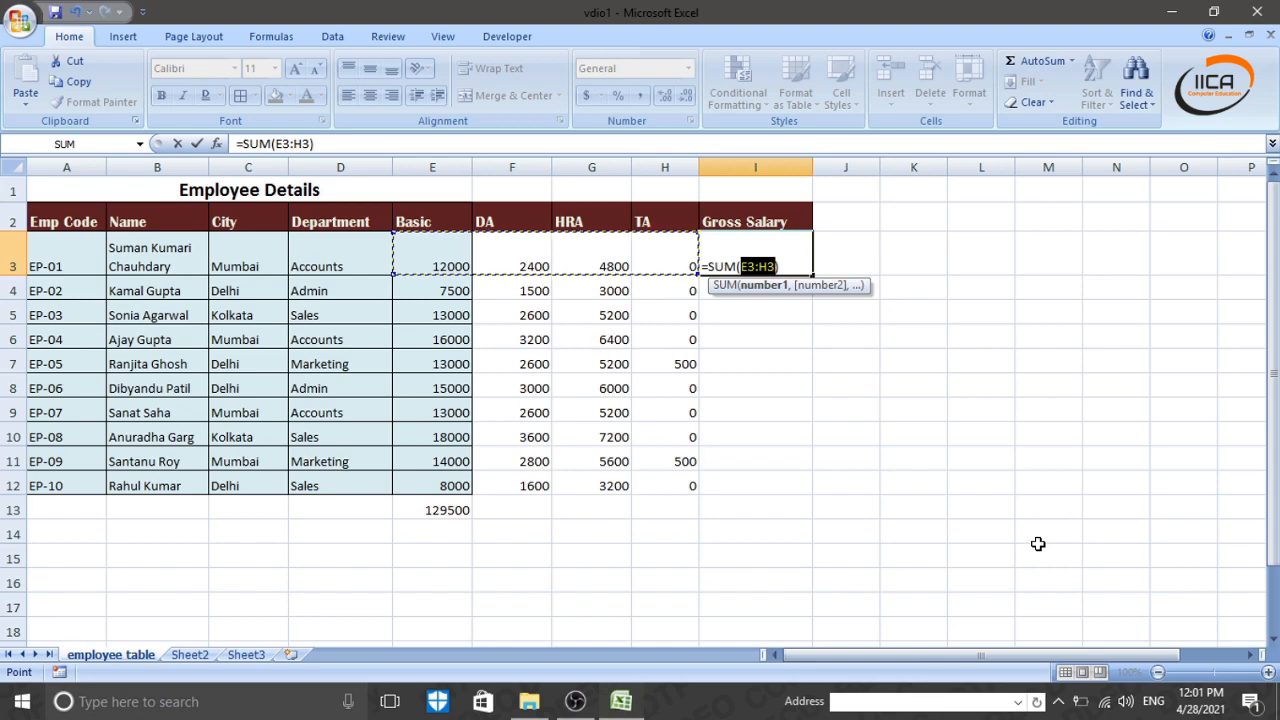
key(Return)
- Fill the AutoSum formula from I3 down to I12 for every employee's Gross Salary
click(770, 244)
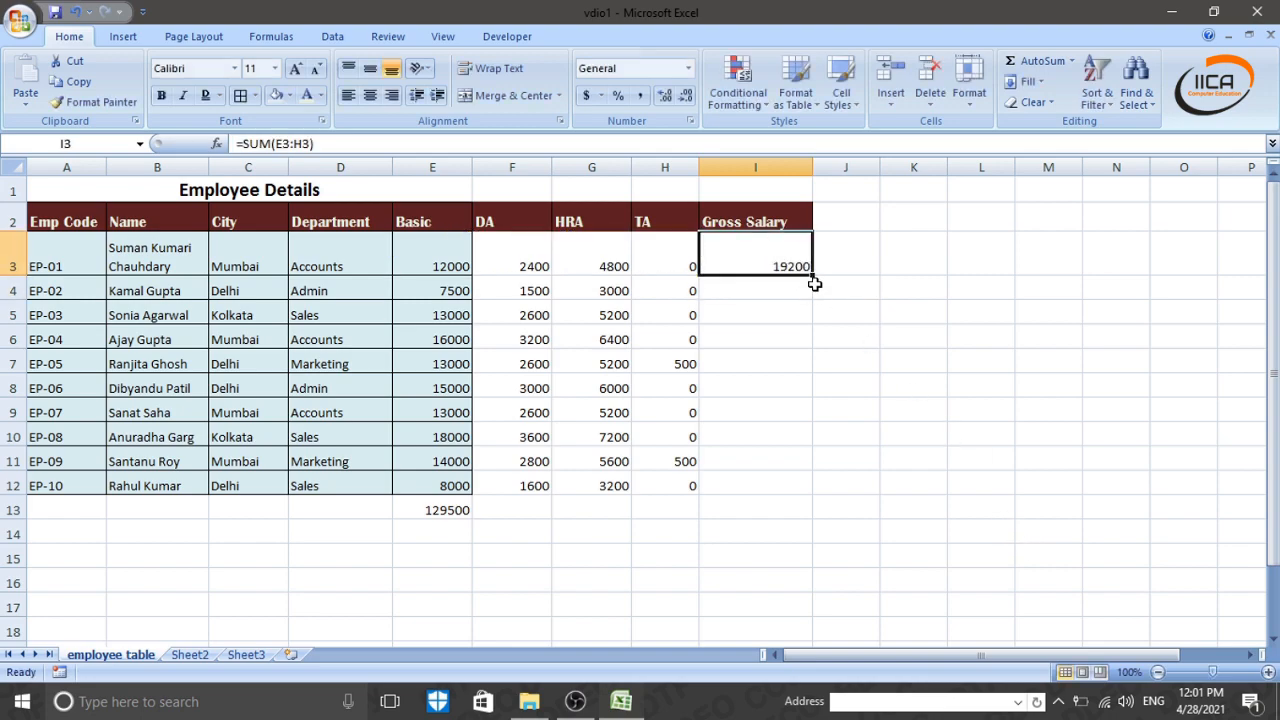
drag(815, 274, 811, 500)
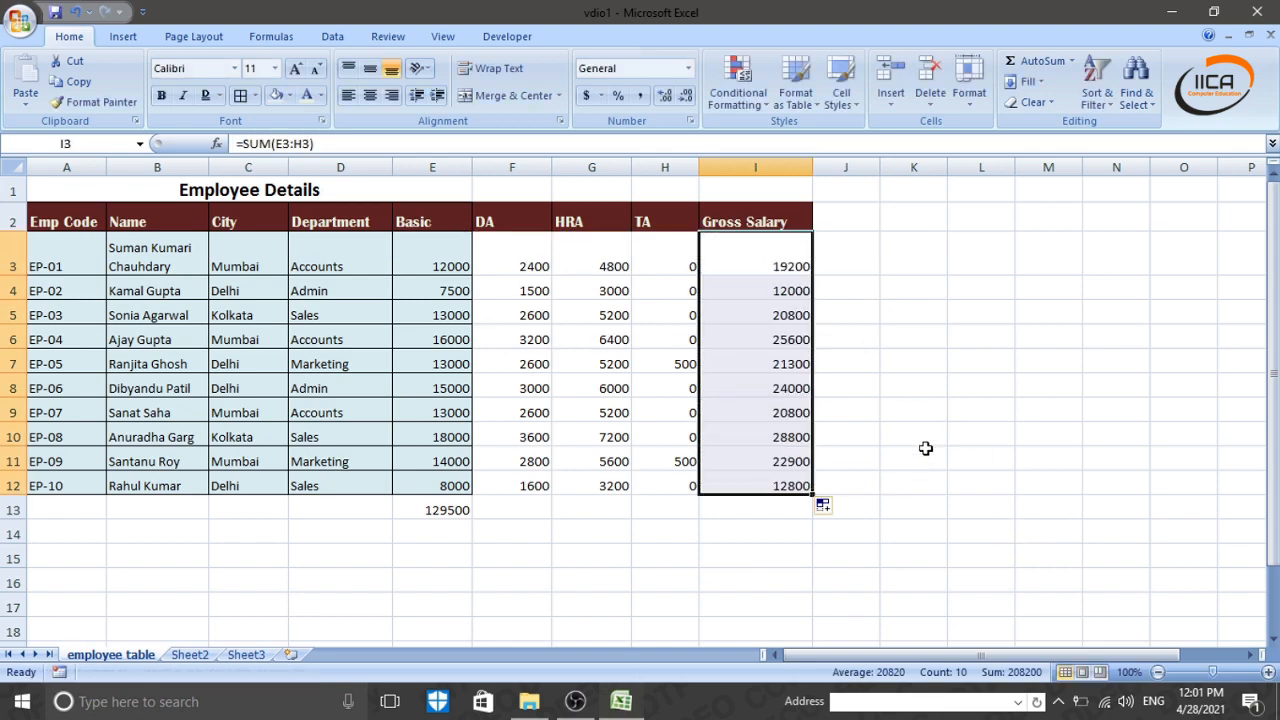
click(930, 428)
click(866, 460)
click(873, 507)
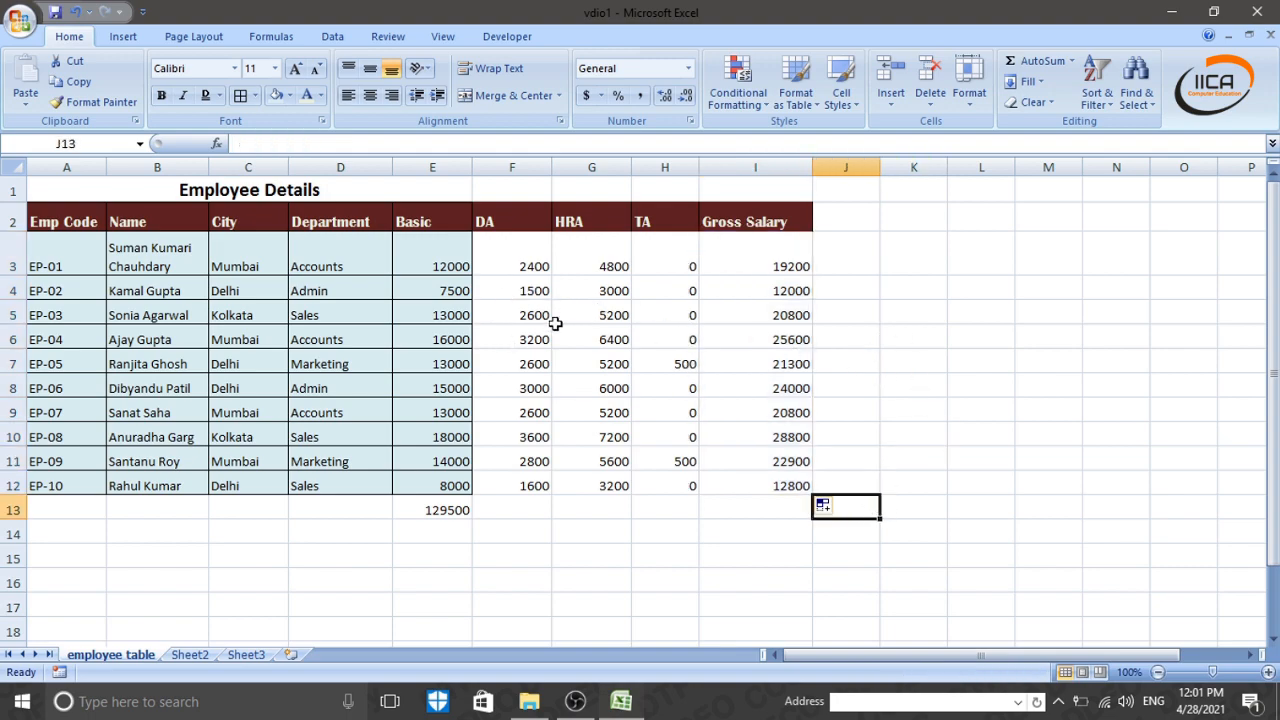
- Add the column heading Ptax in J2, beside Gross Salary
click(872, 316)
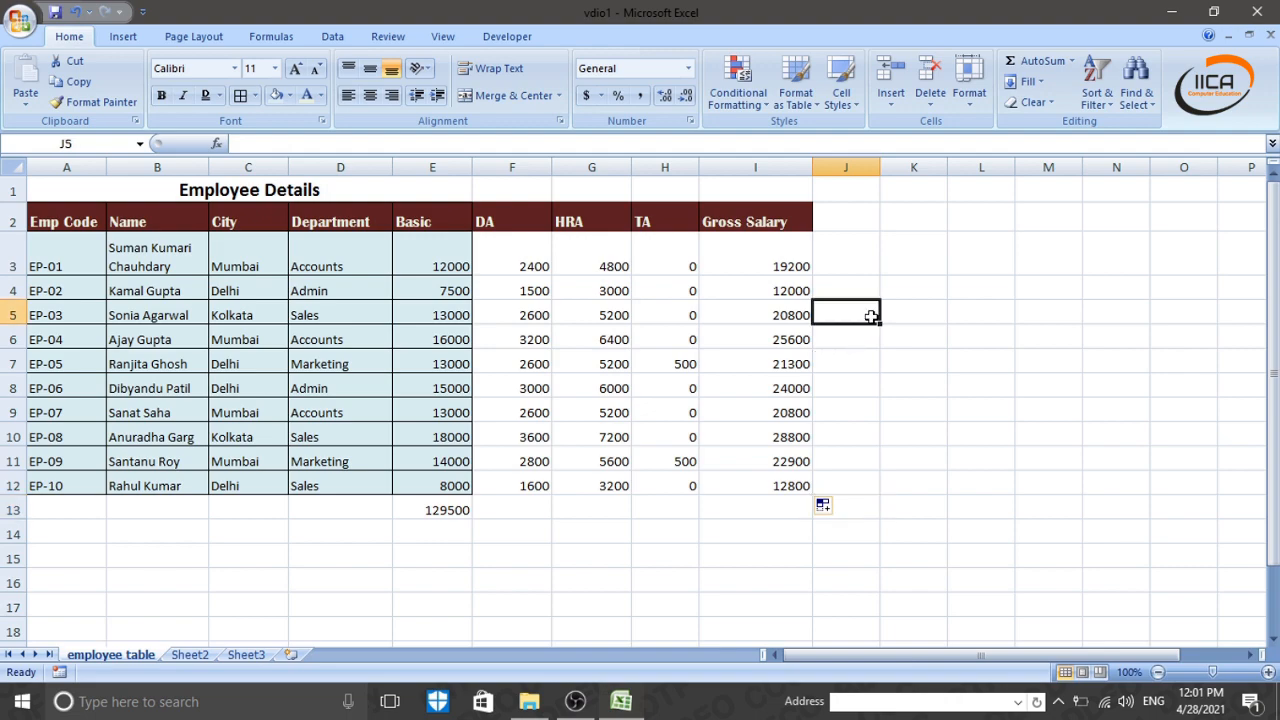
click(842, 220)
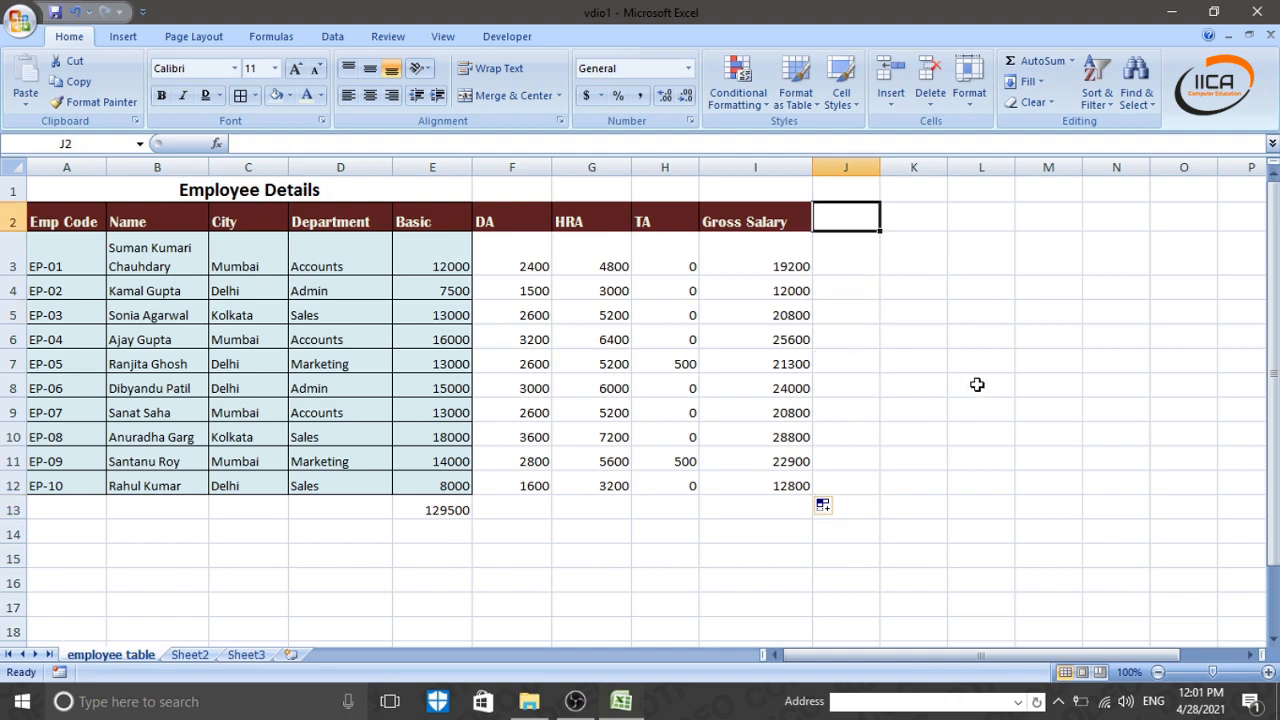
text(P)
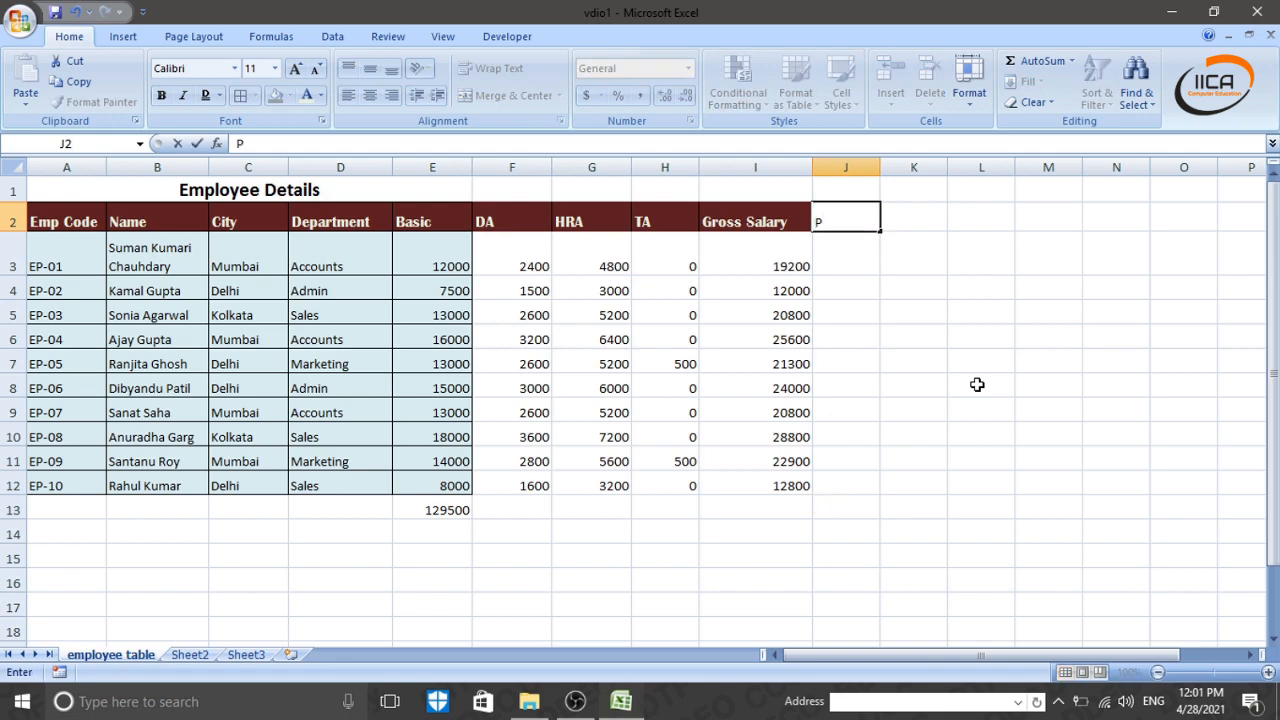
text(Tax)
key(Return)
key(Up)
- Add the column heading Net Salary in K2 and autofit column K to the text
key(Right)
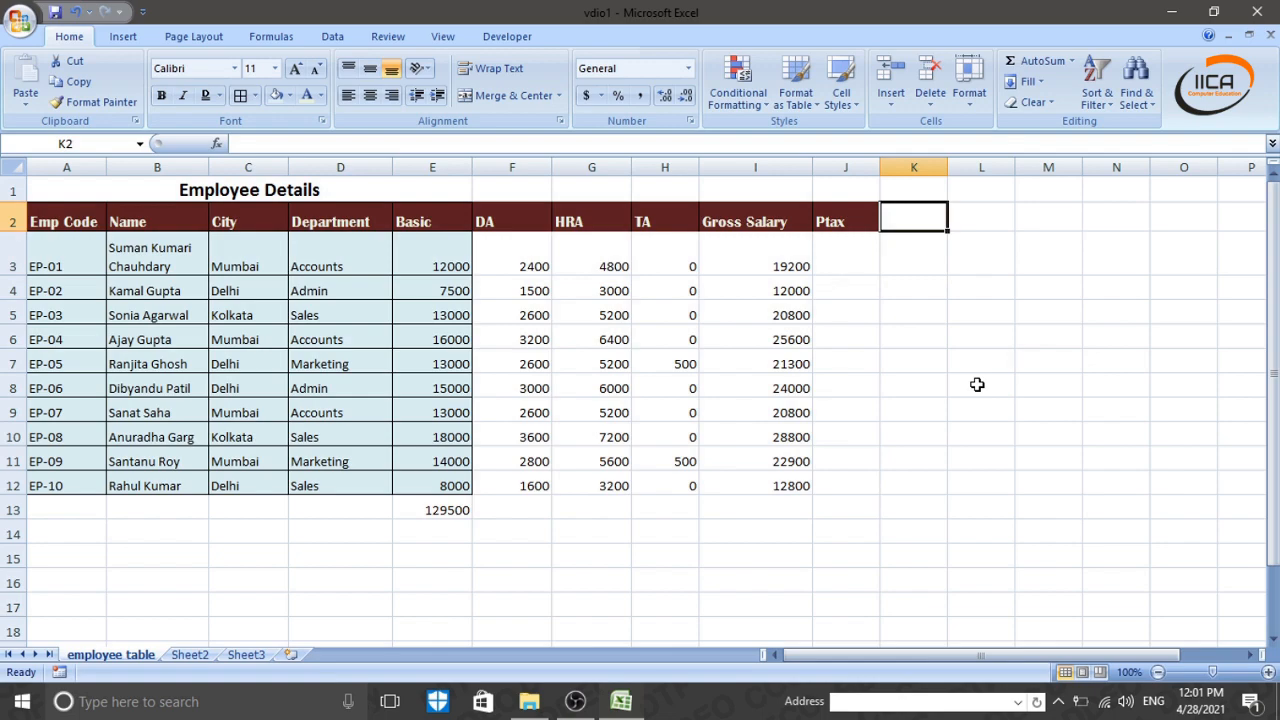
key(Left)
key(Right)
text(Net )
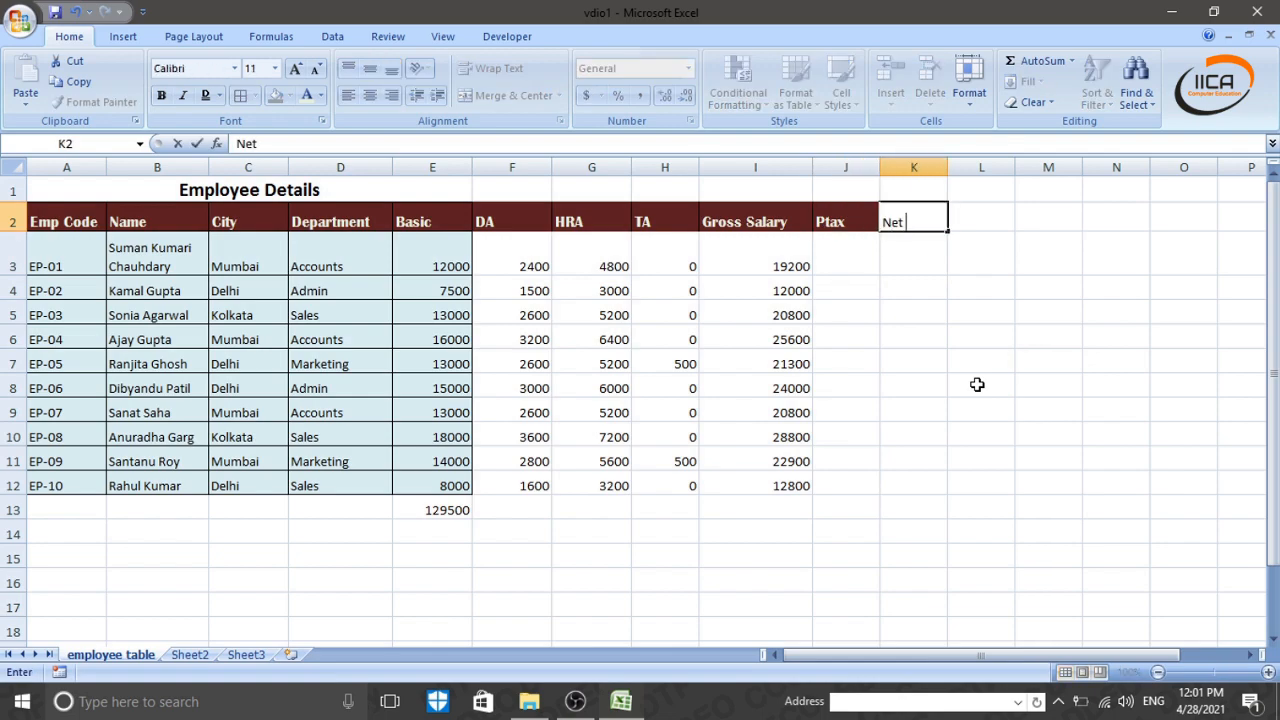
text(Salary)
key(Return)
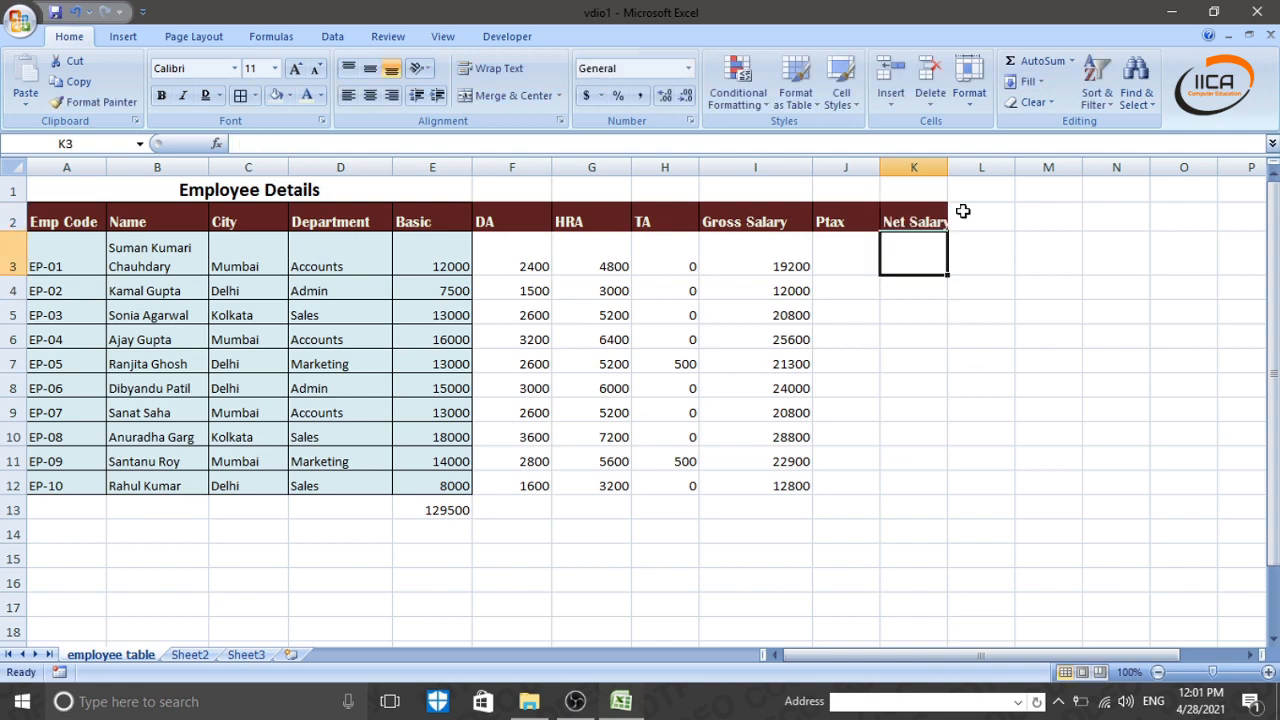
double_click(948, 167)
click(919, 426)
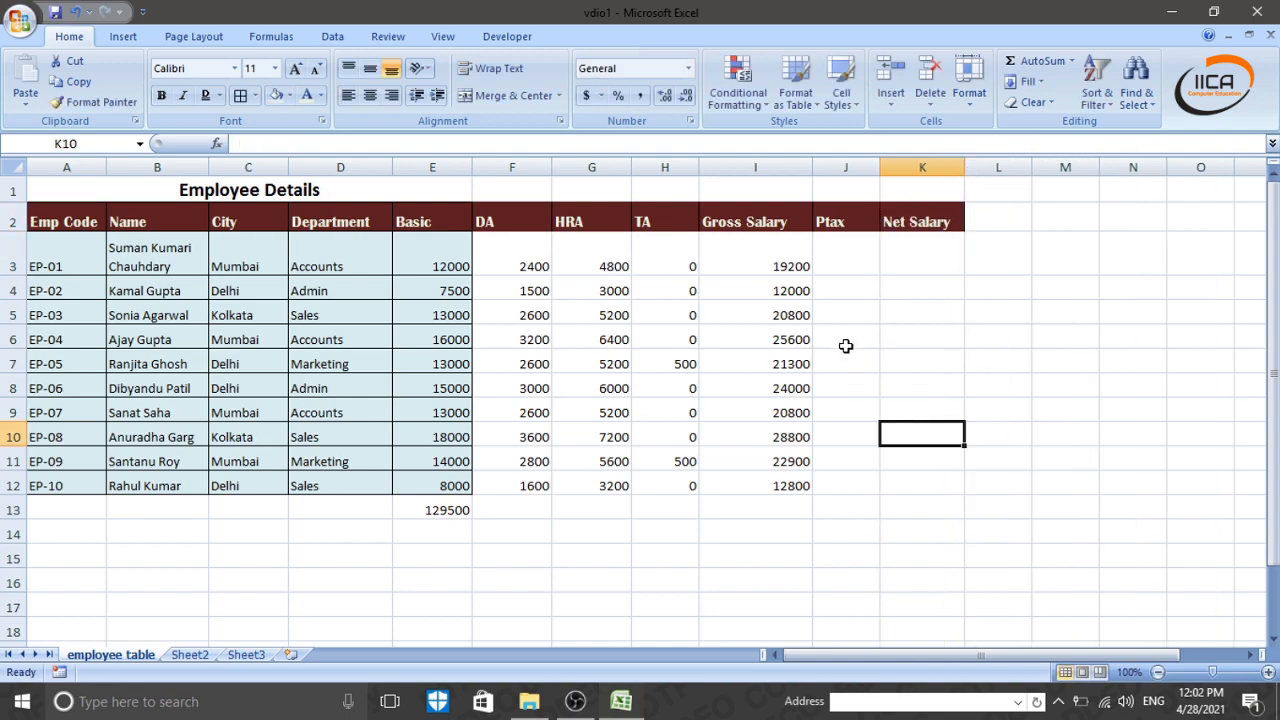
- Examine the Gross Salary values in I3:I12 against the empty Ptax cells in J3:J12
click(844, 259)
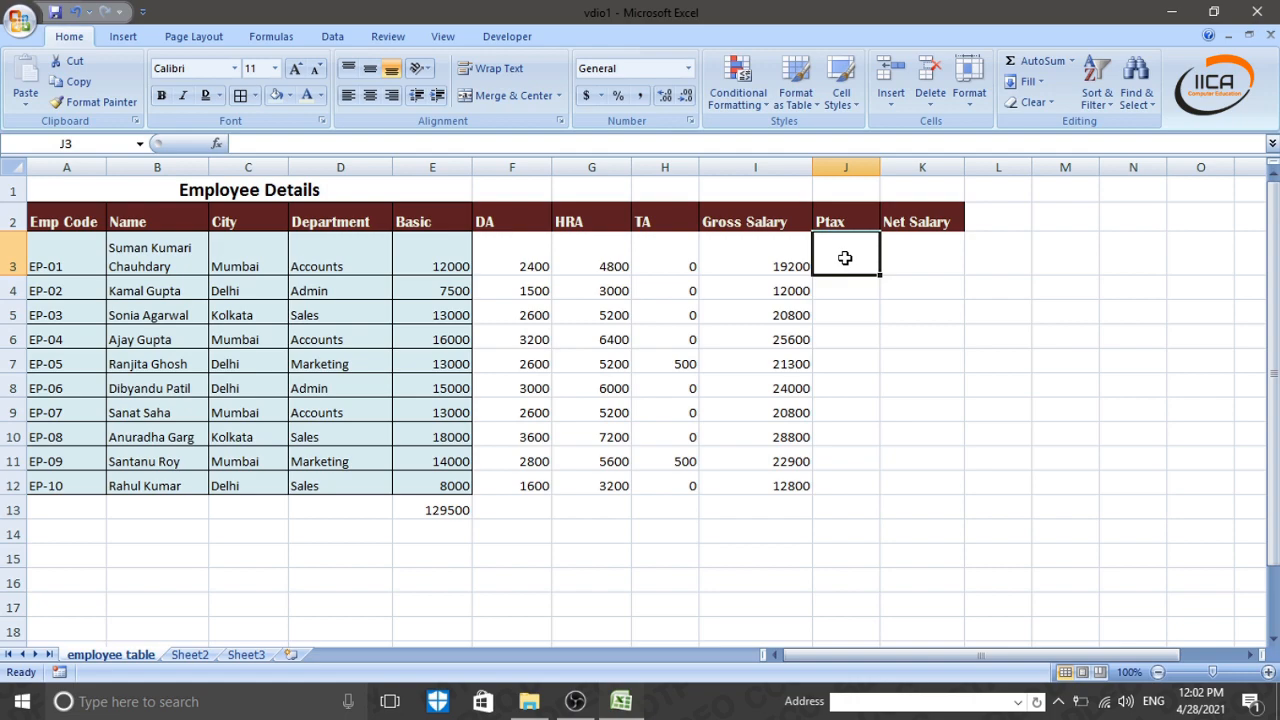
click(845, 287)
click(846, 345)
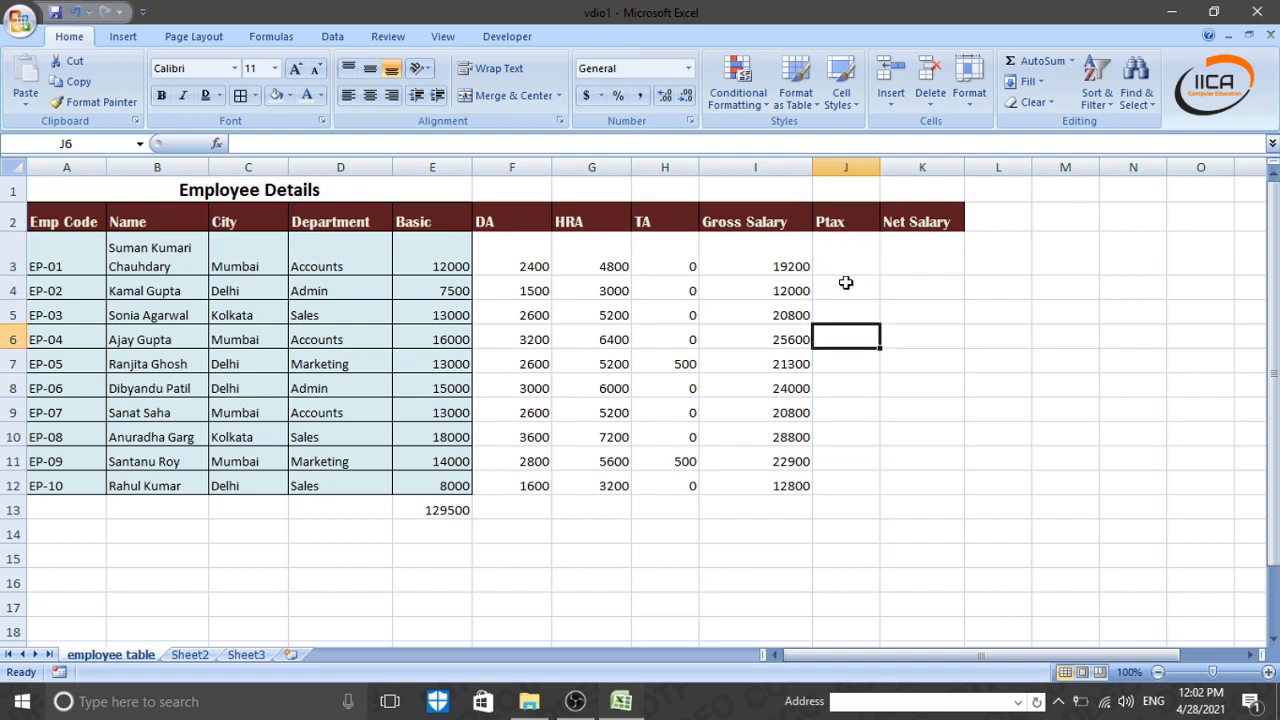
drag(849, 260, 841, 483)
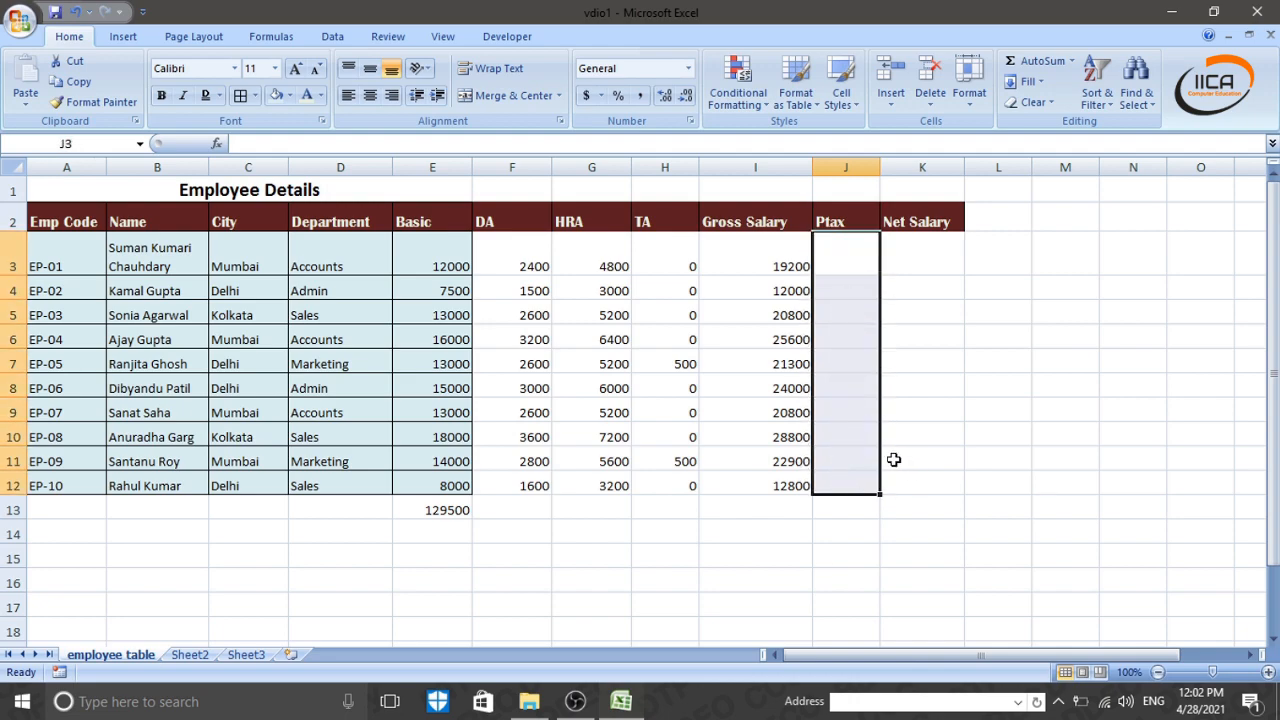
drag(760, 266, 770, 486)
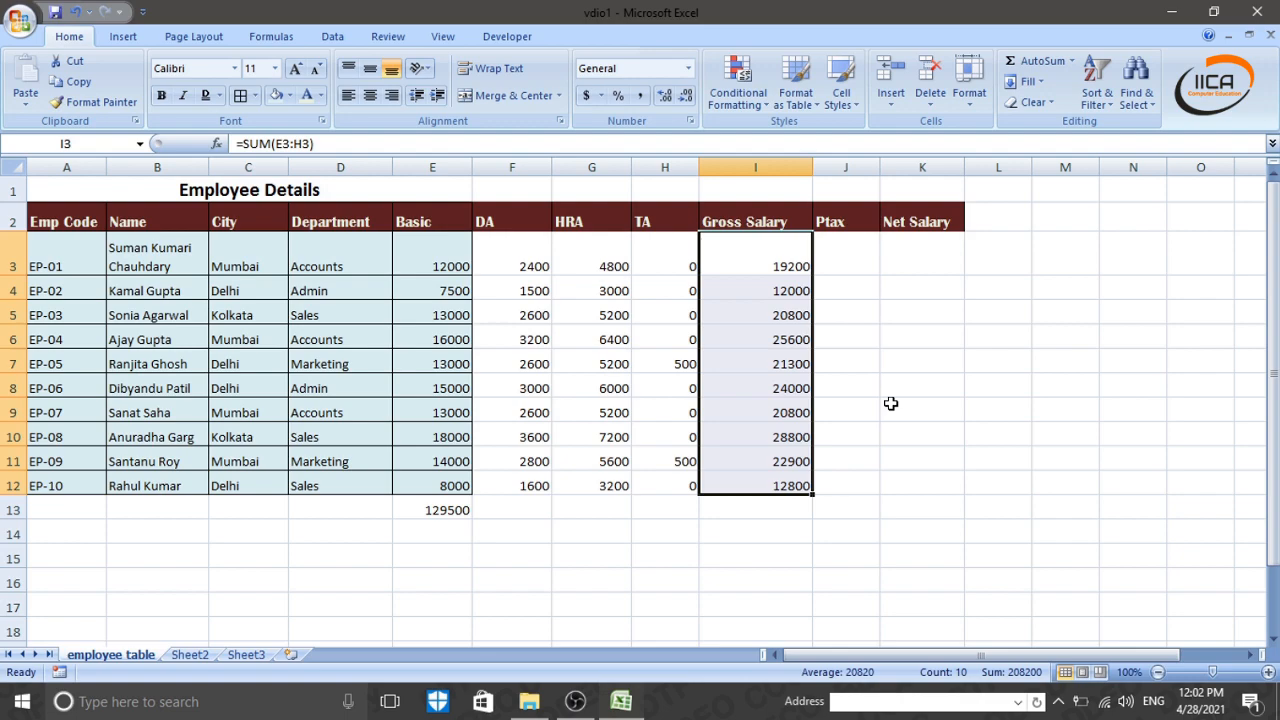
click(889, 390)
- Start an IF formula in J3 that returns a Ptax of 15 when Gross Salary I3 is below 5000
click(840, 260)
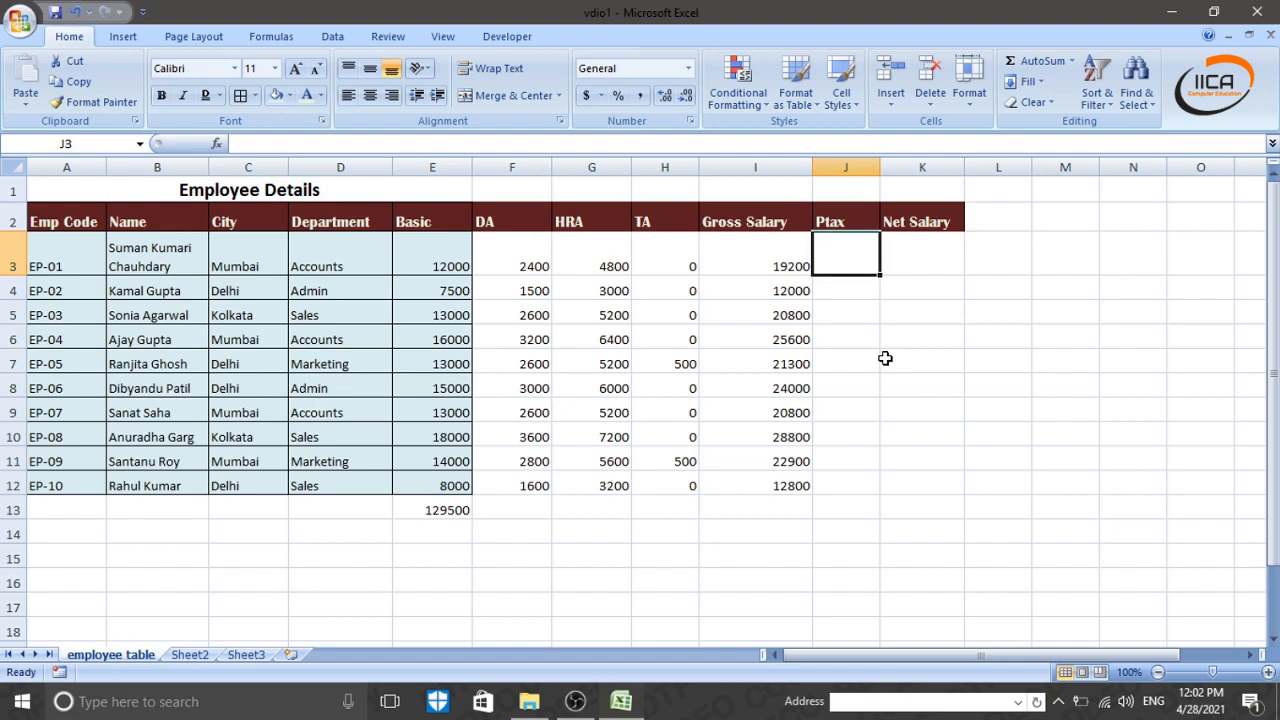
text(=if)
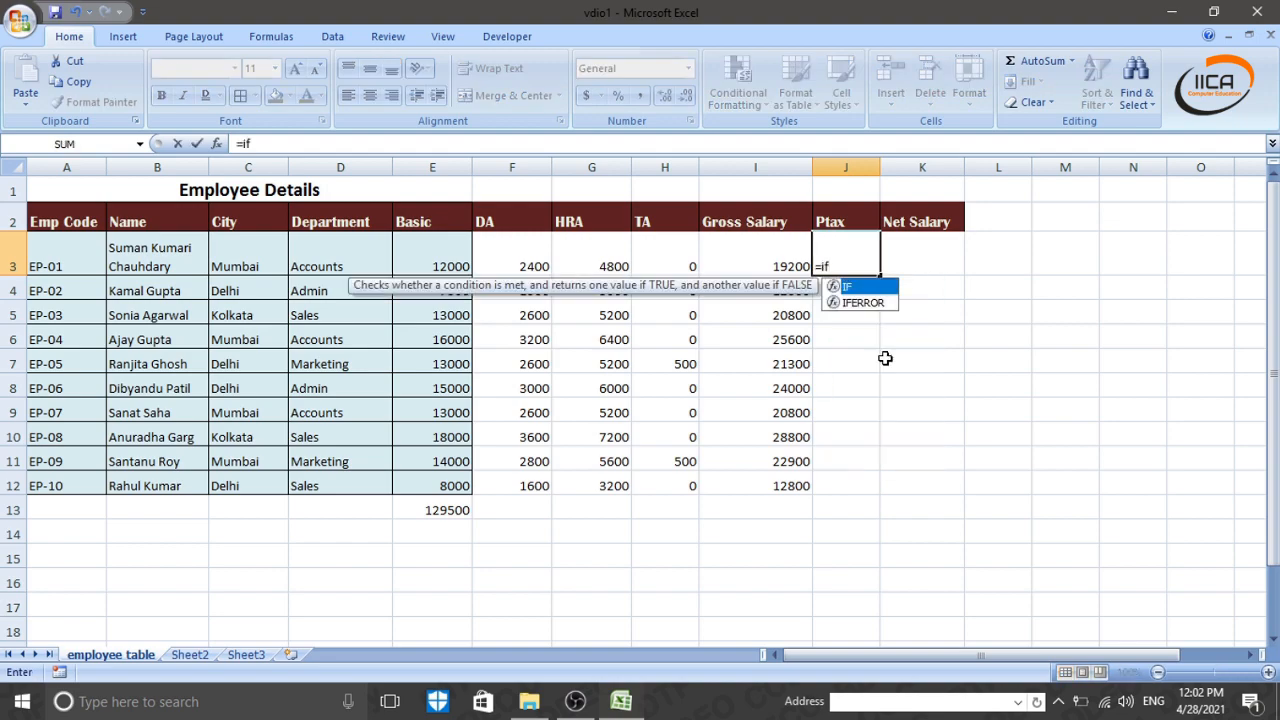
text(()
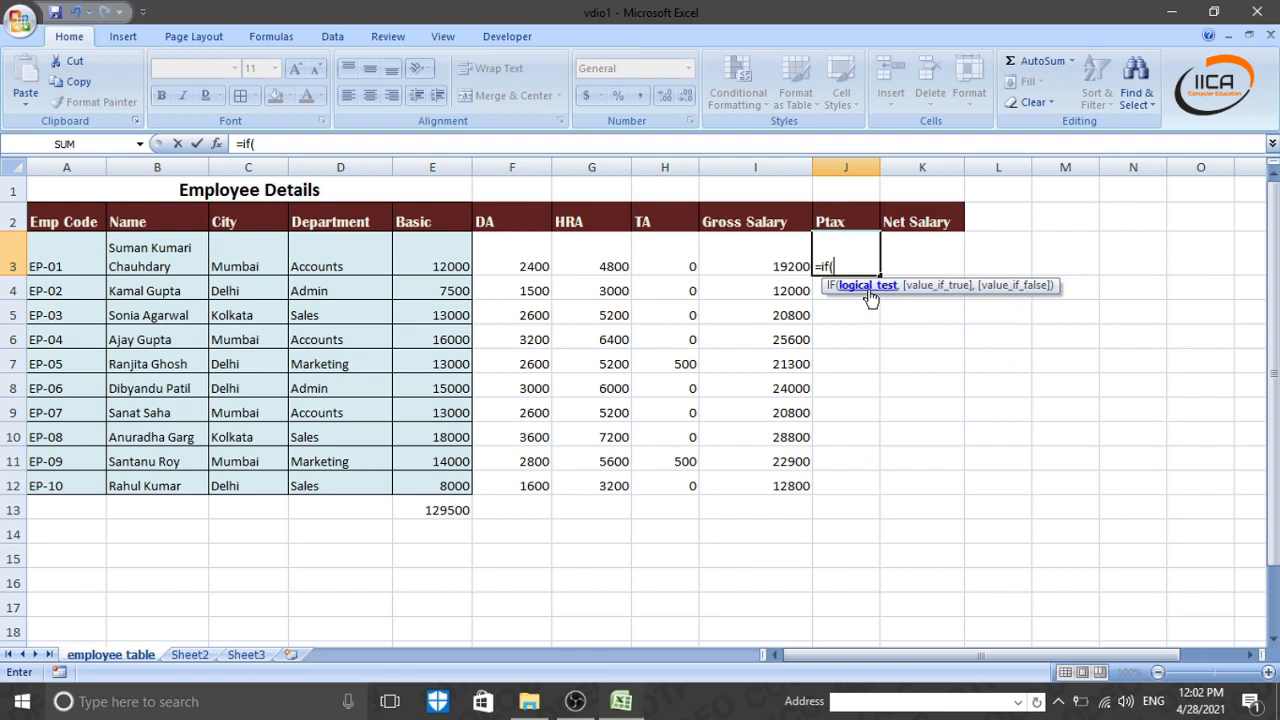
click(747, 254)
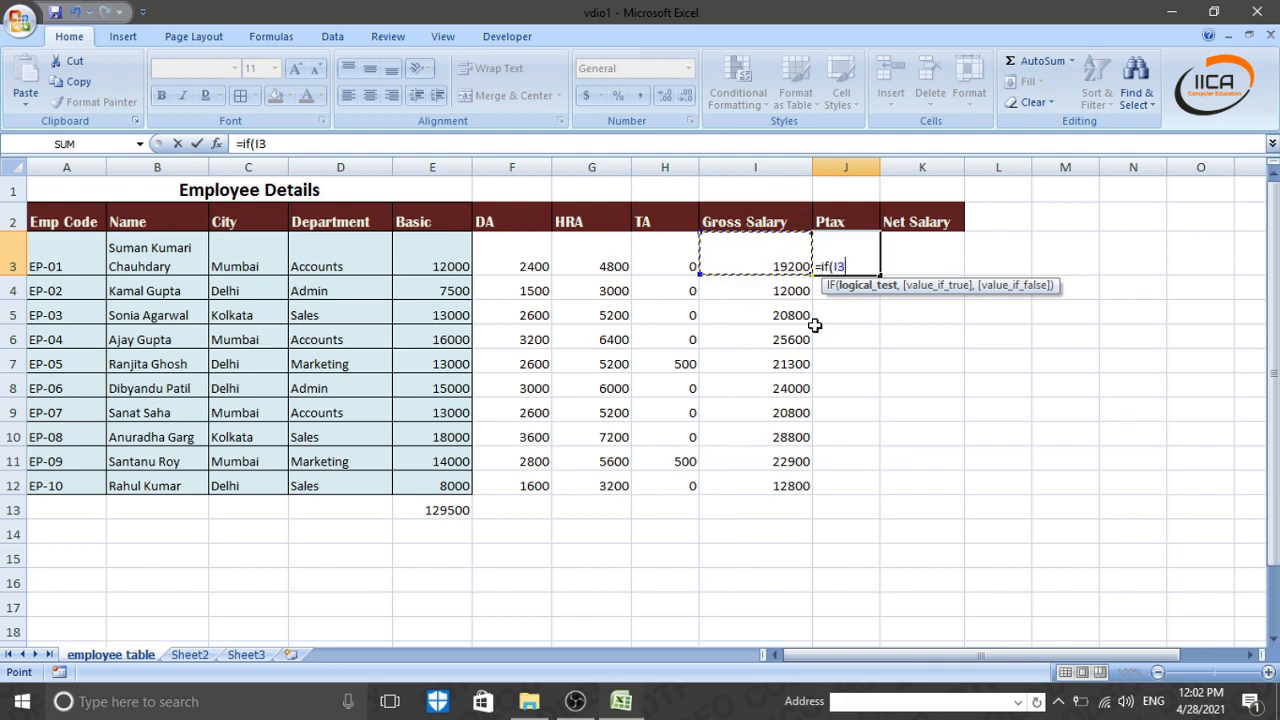
text(<5000)
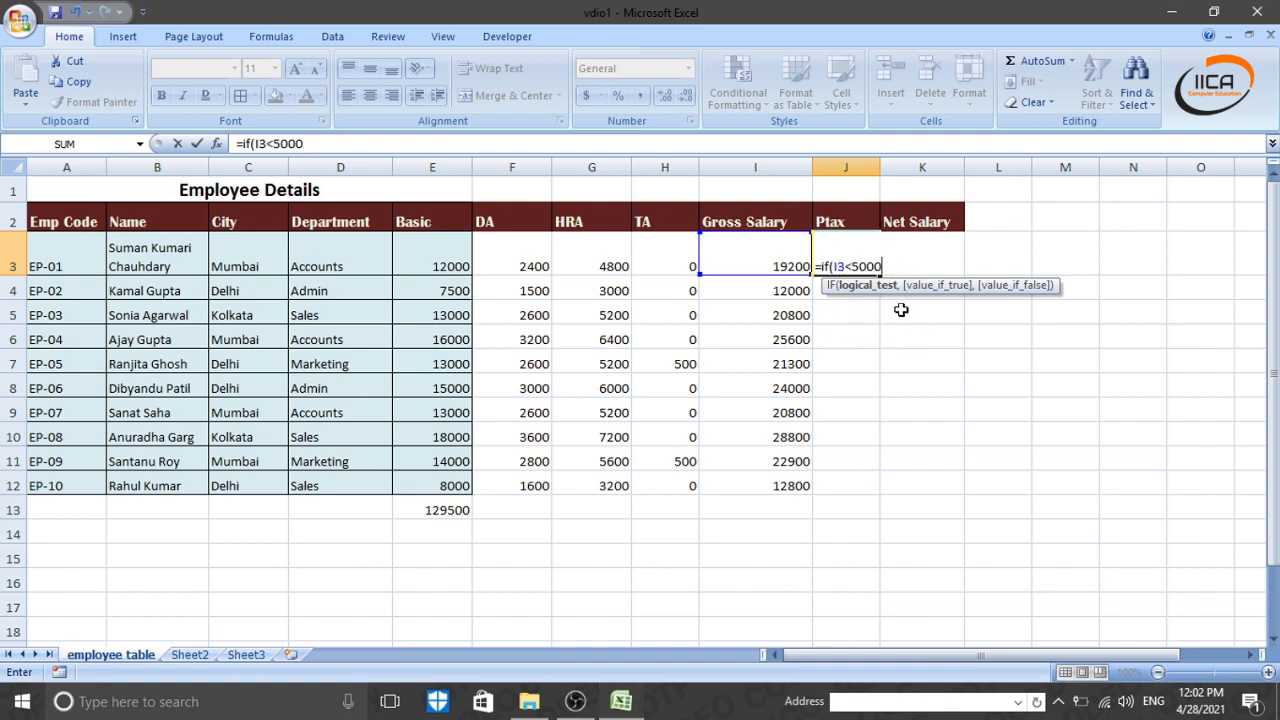
text(,)
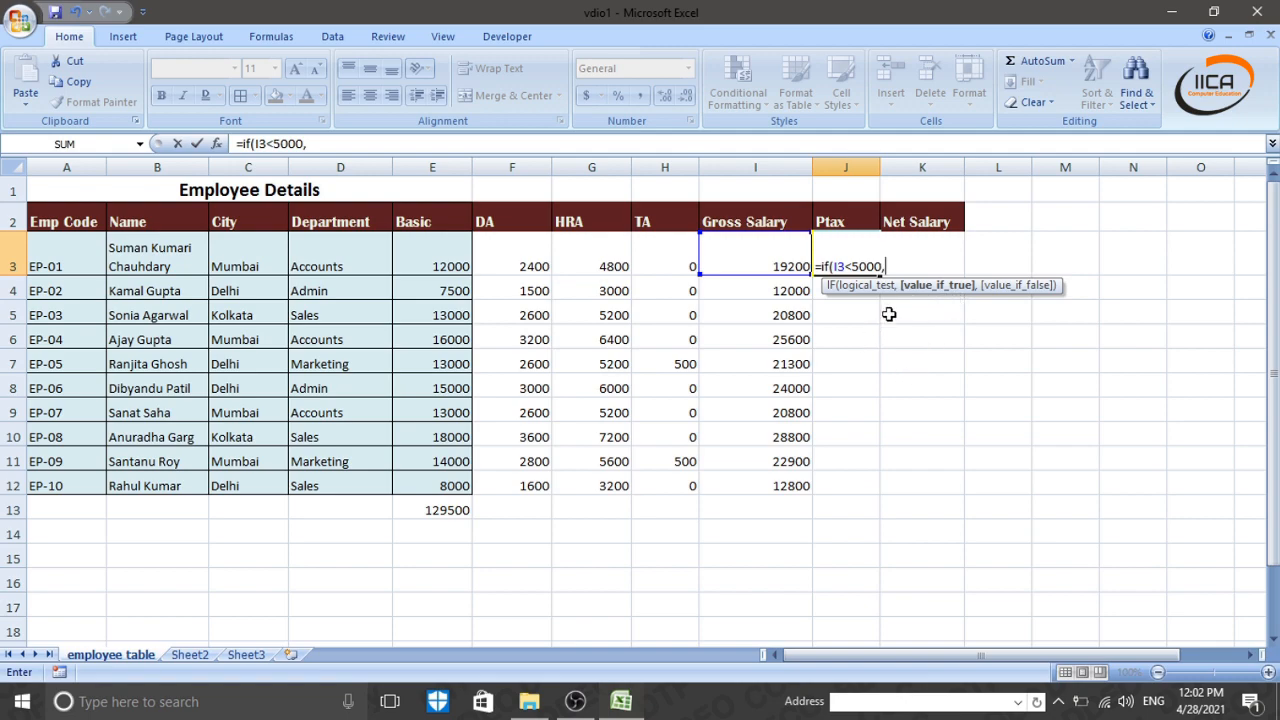
text(15,)
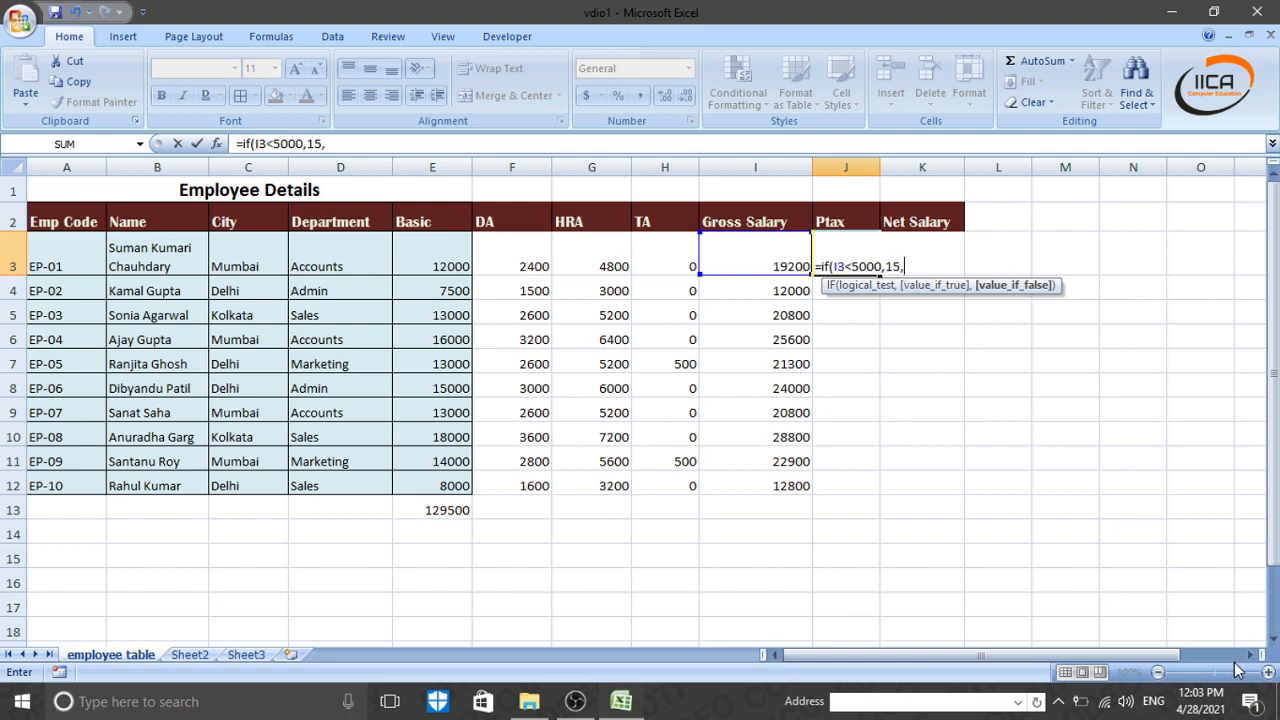
- Nest a second IF in the J3 formula that returns 55 when I3 is below 6500
text(if()
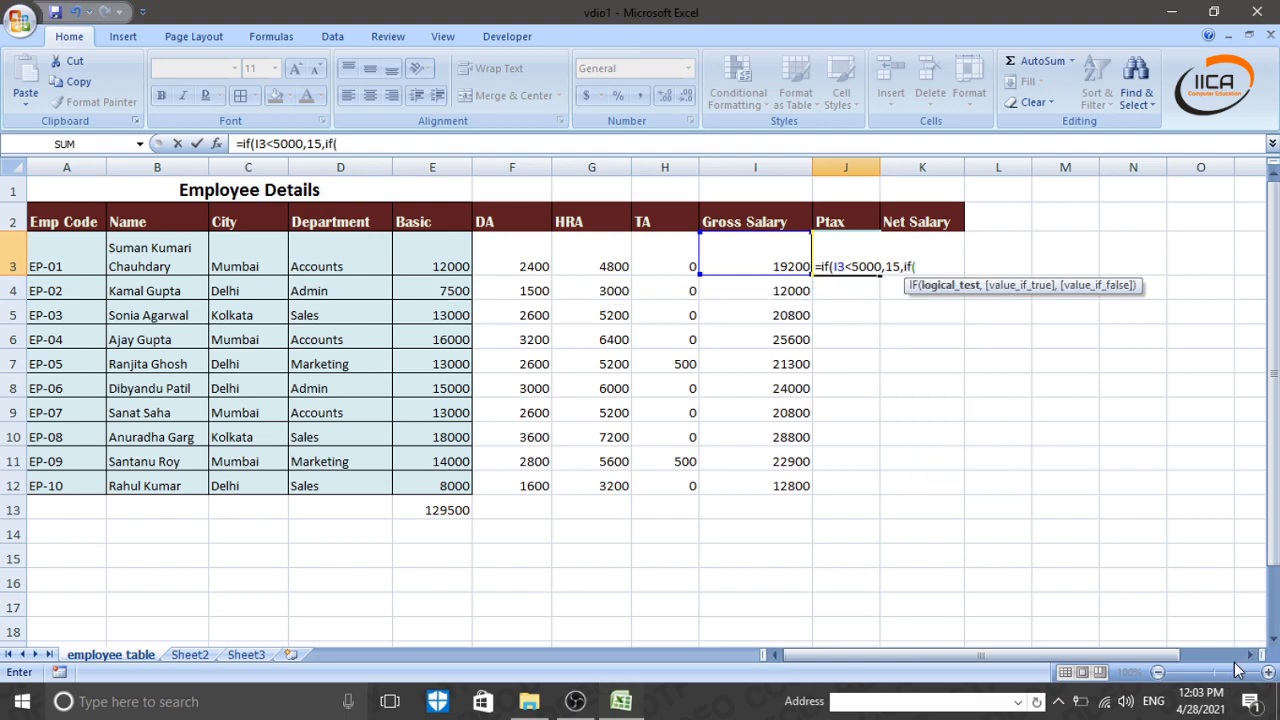
click(751, 261)
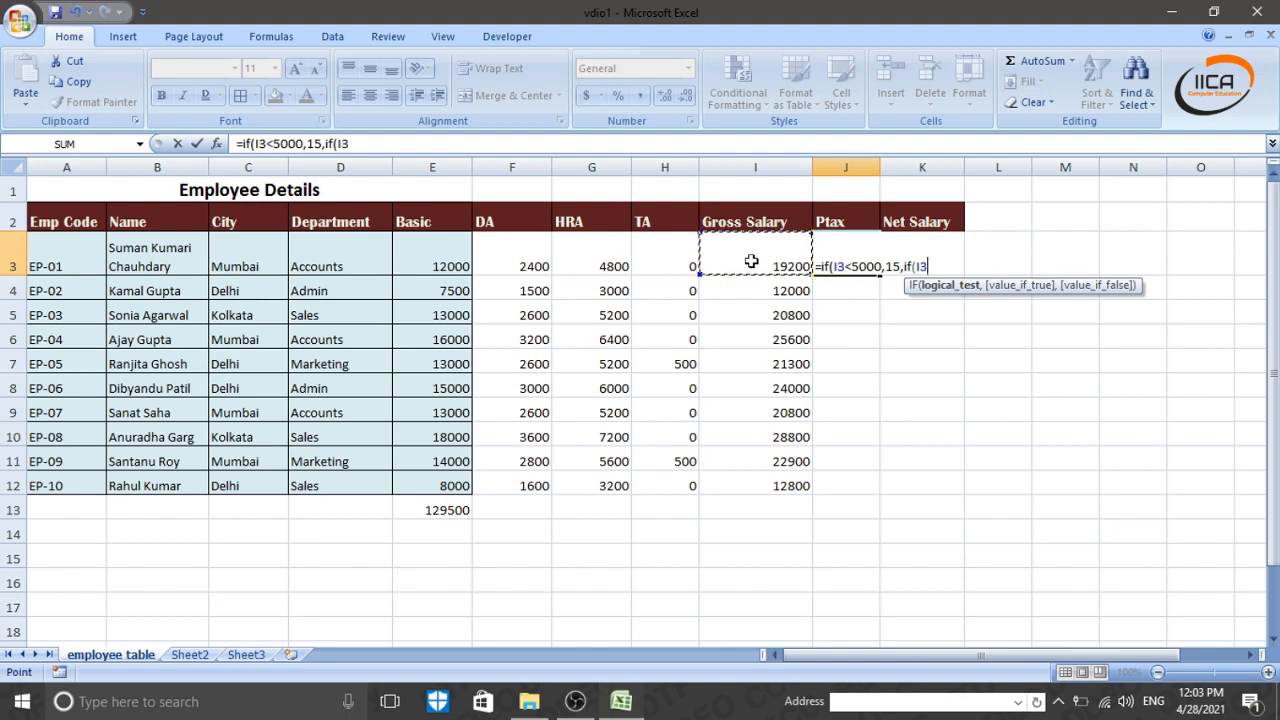
text(<6500)
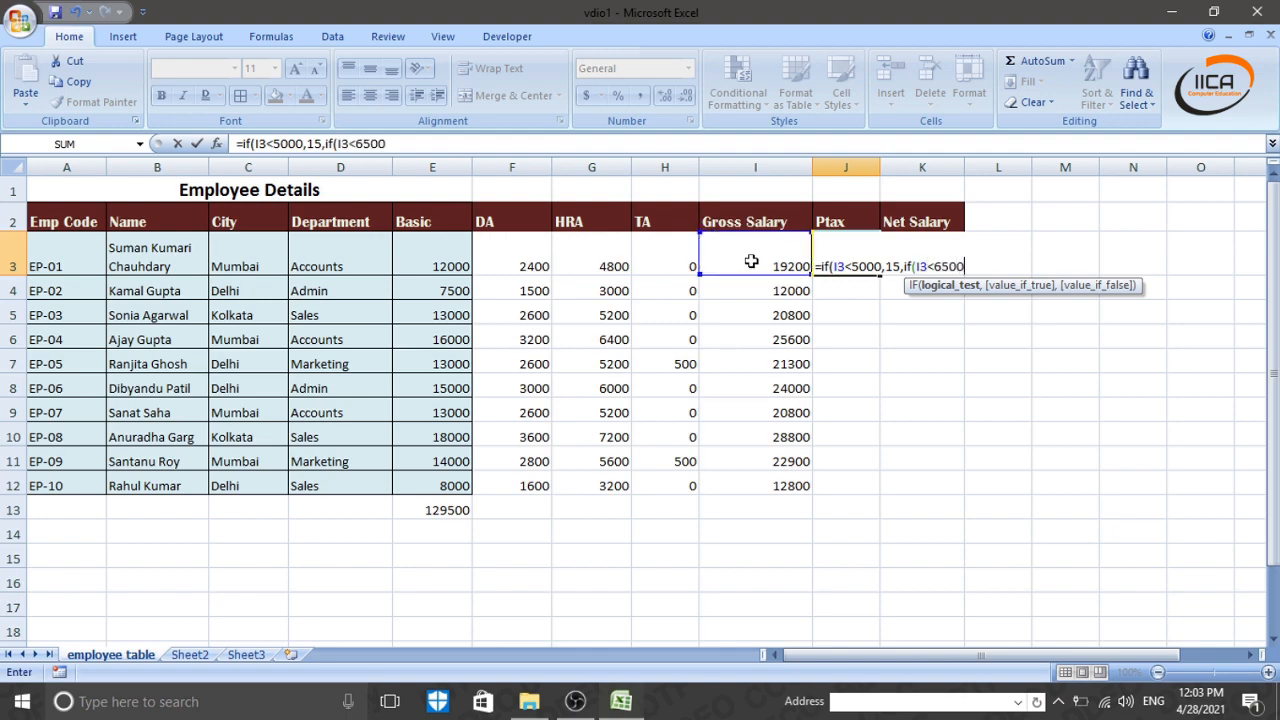
text(,)
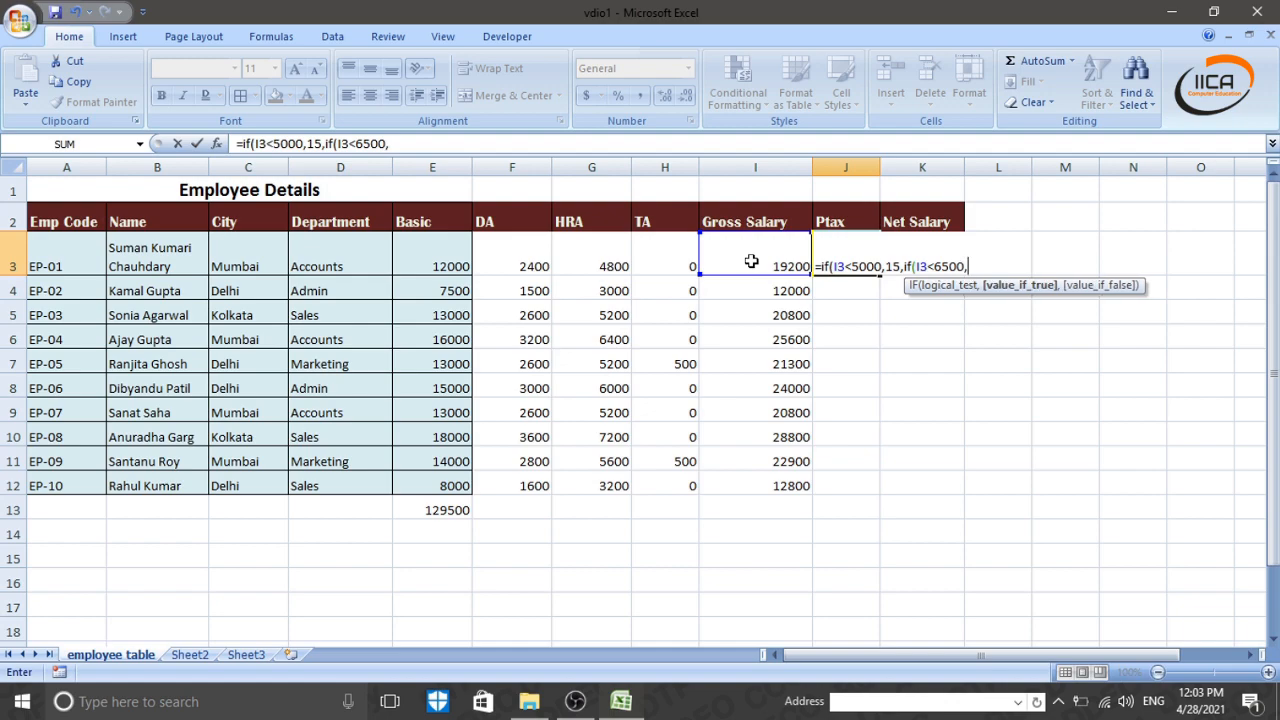
text(55,)
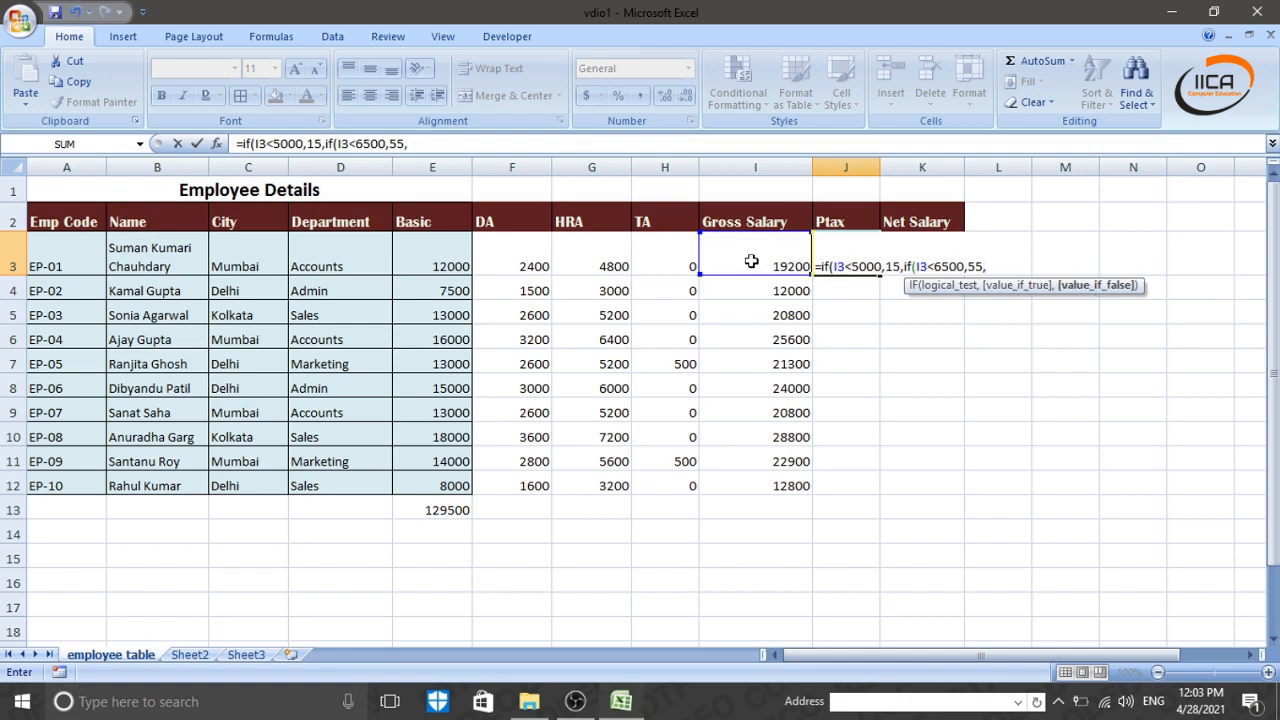
- Nest a third IF in the J3 formula that returns 105 when I3 is below 8000
text(if()
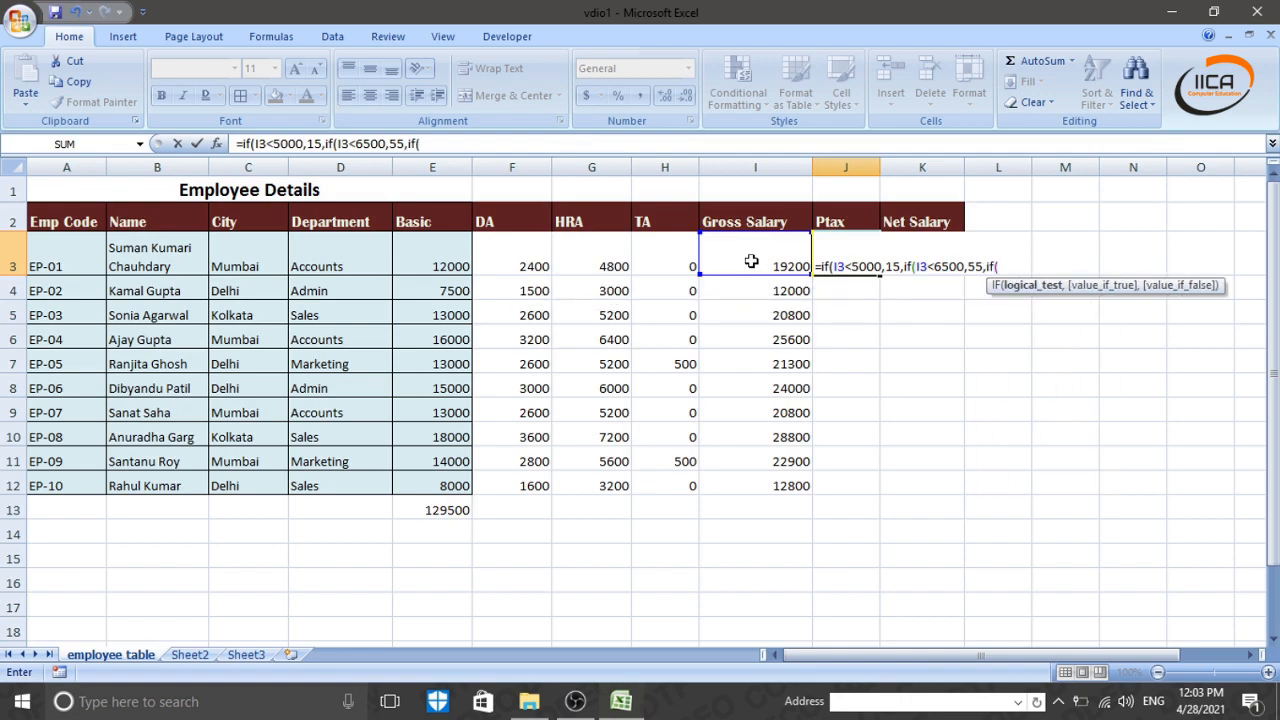
click(751, 261)
text(<8000,)
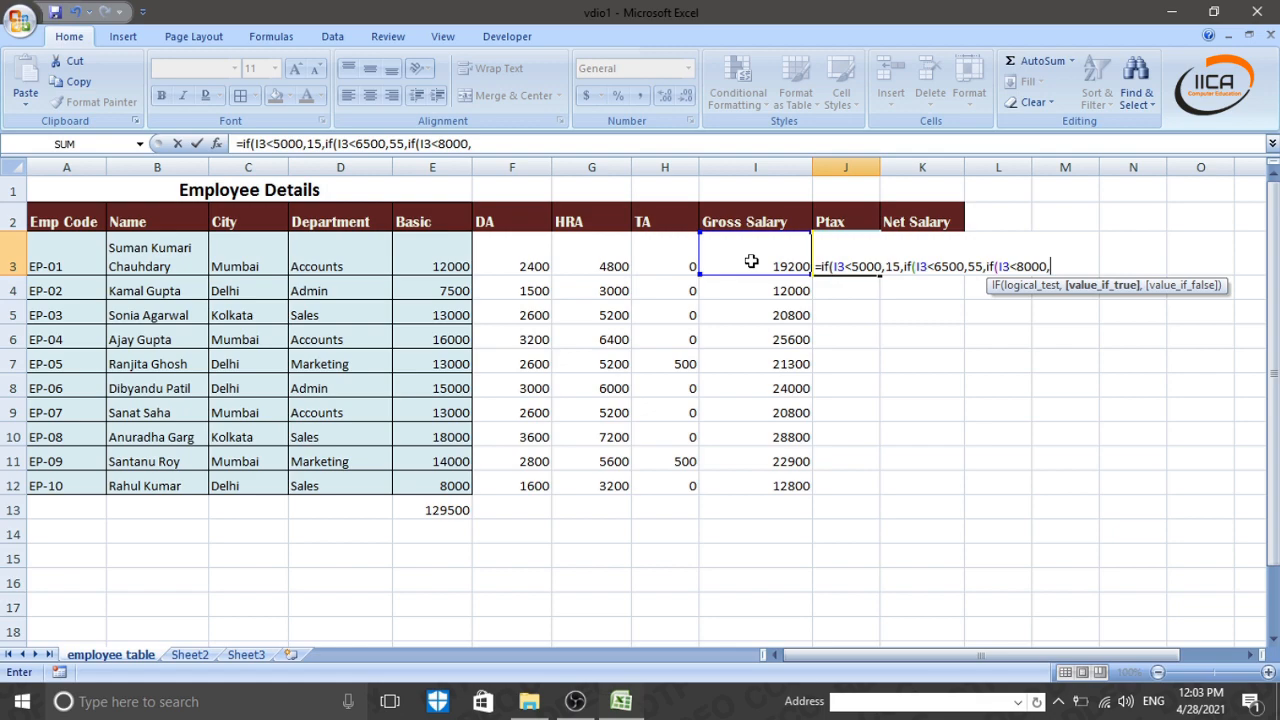
text(105,if()
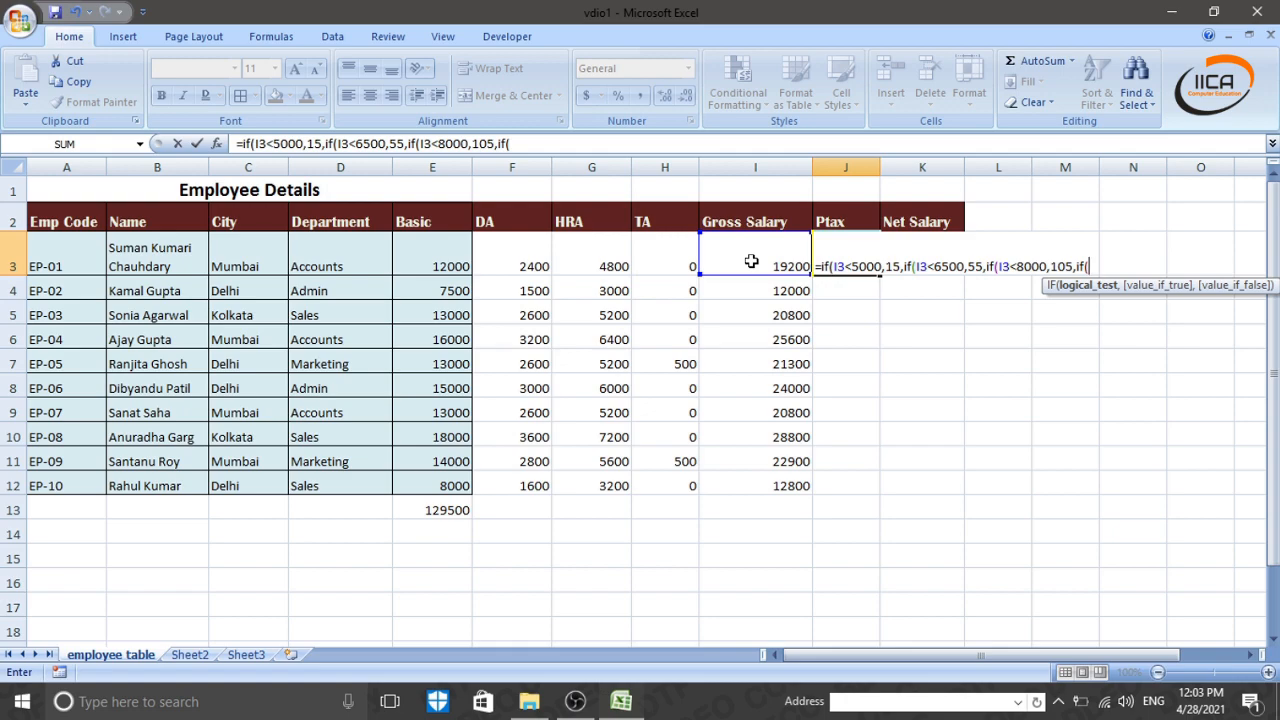
- Nest a fourth IF in the J3 formula that returns 135 when I3 is below 10000
click(751, 261)
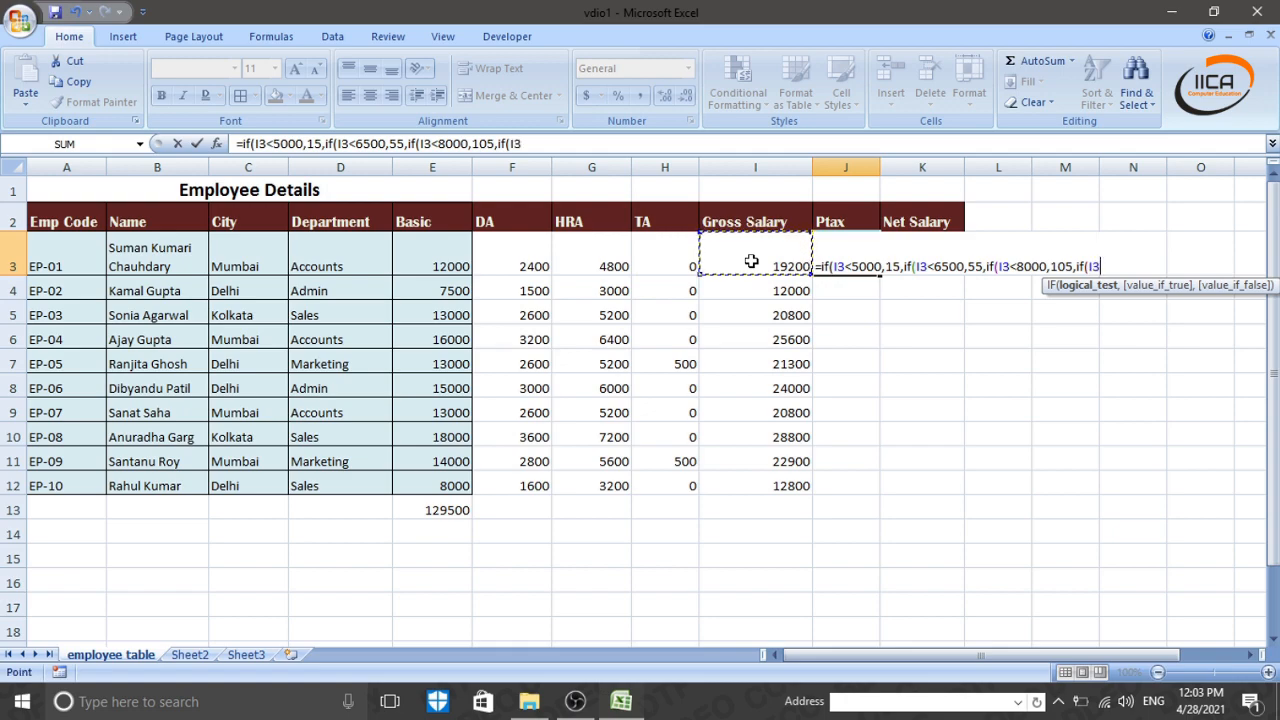
text(<10)
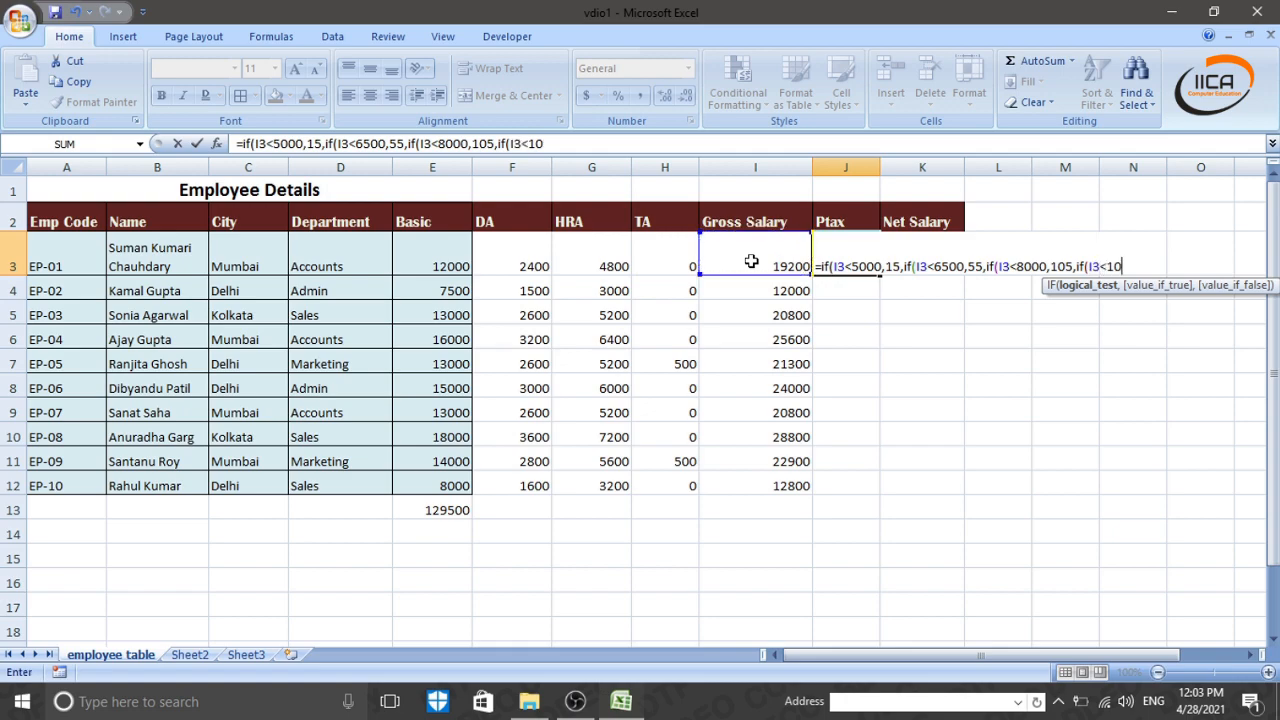
text(000,135)
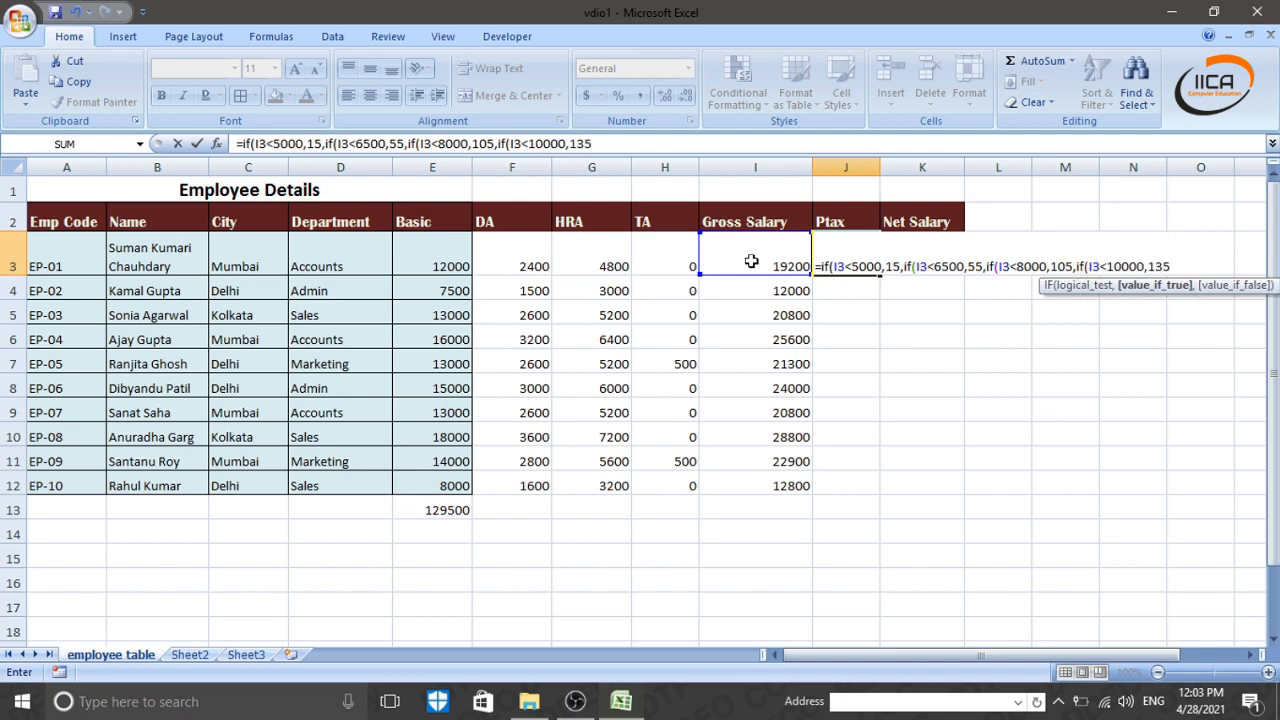
text(,if)
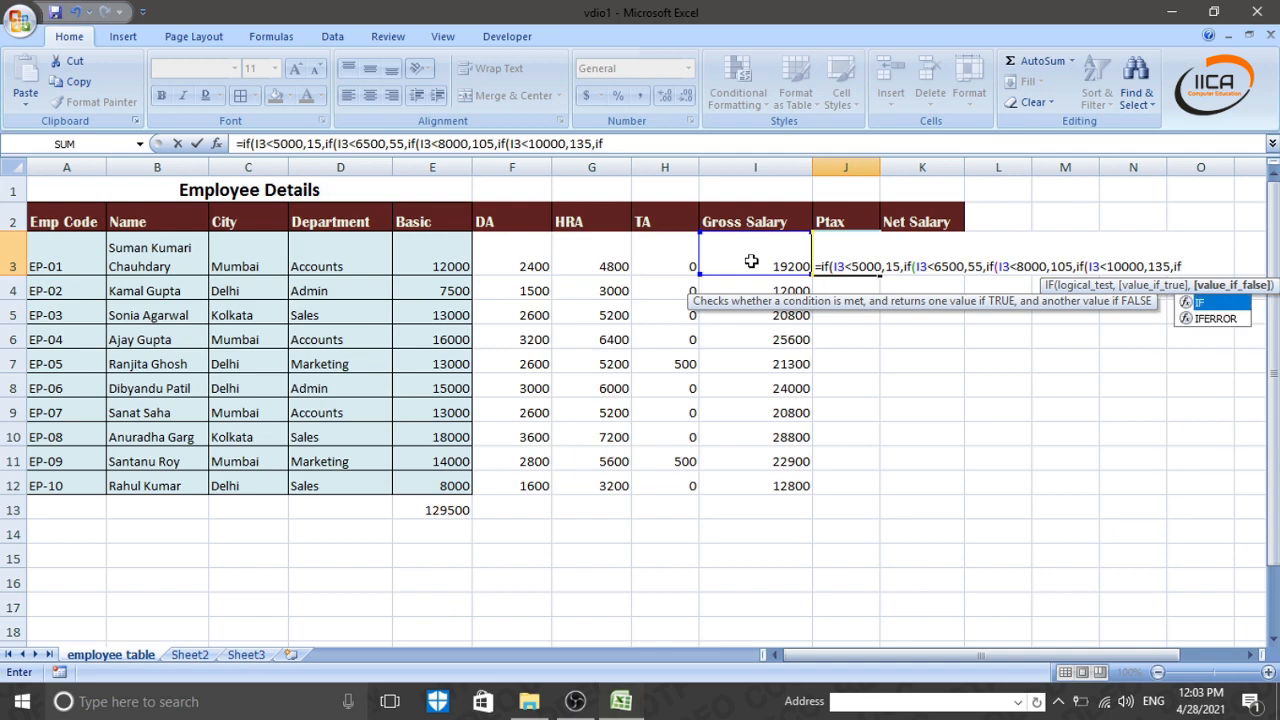
- Add the fifth IF condition to the J3 formula, returning 205 when I3 is below 13500
text(()
click(751, 261)
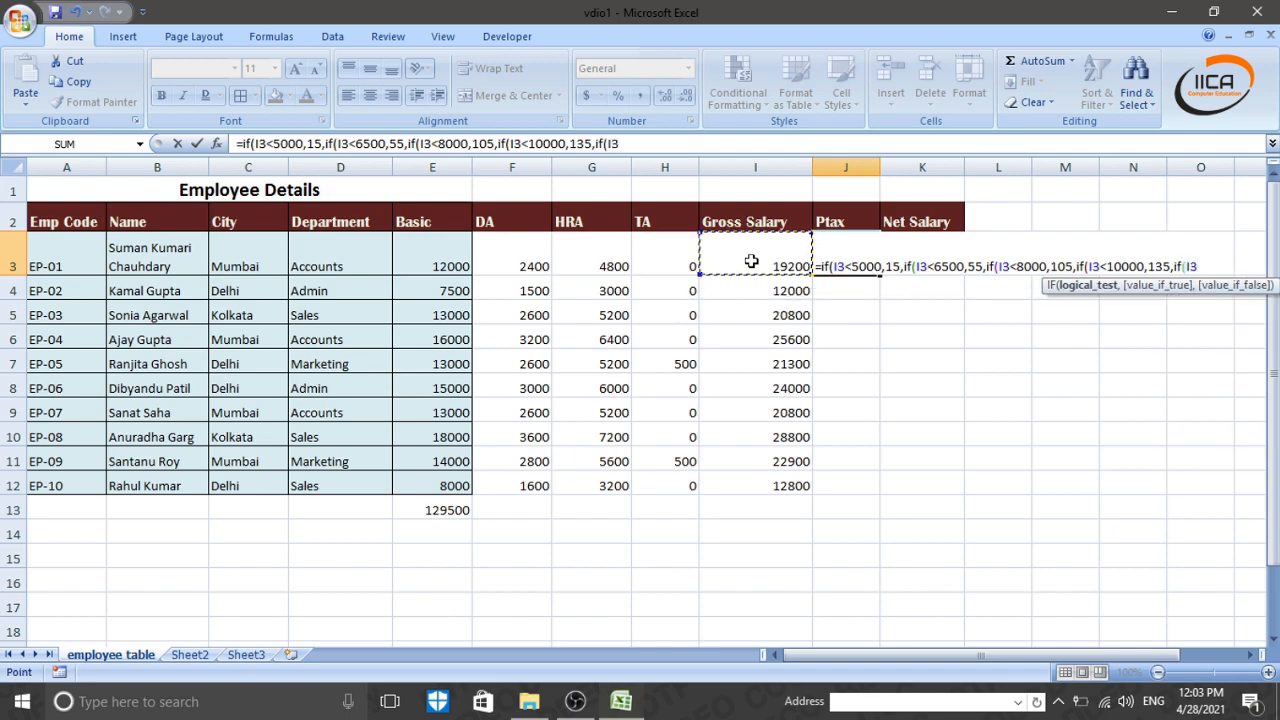
text(<13)
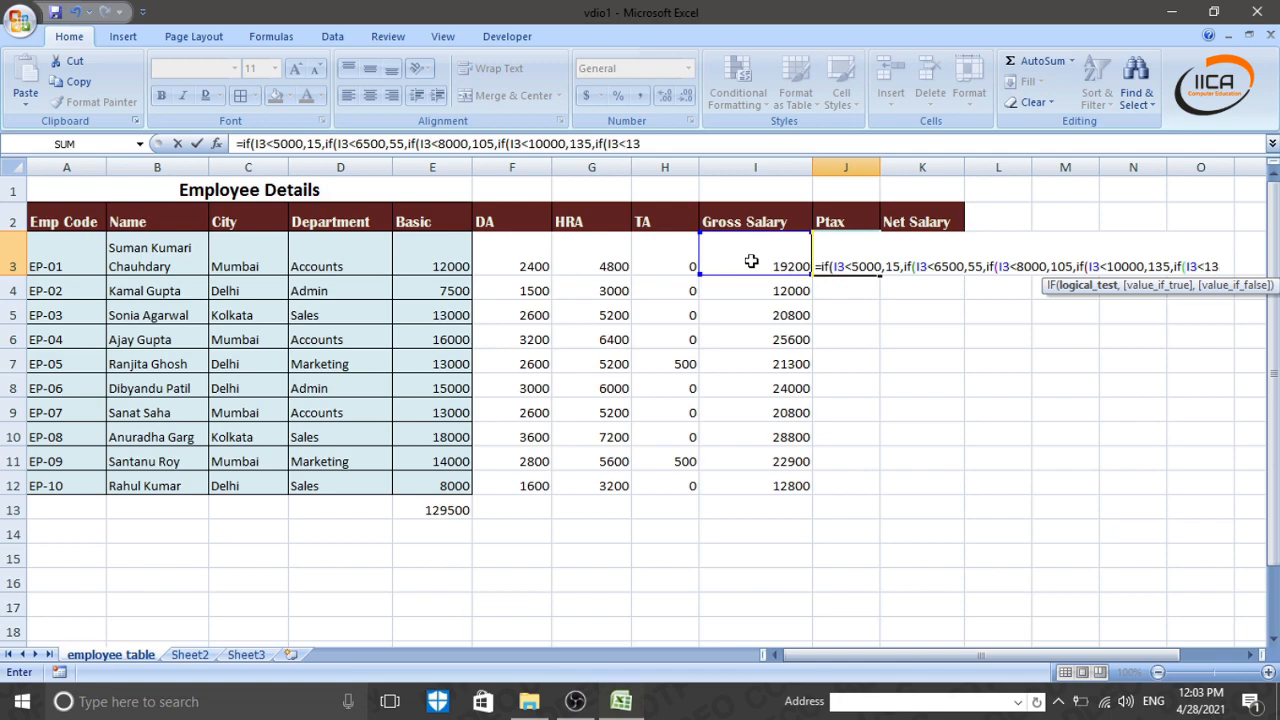
text(500,)
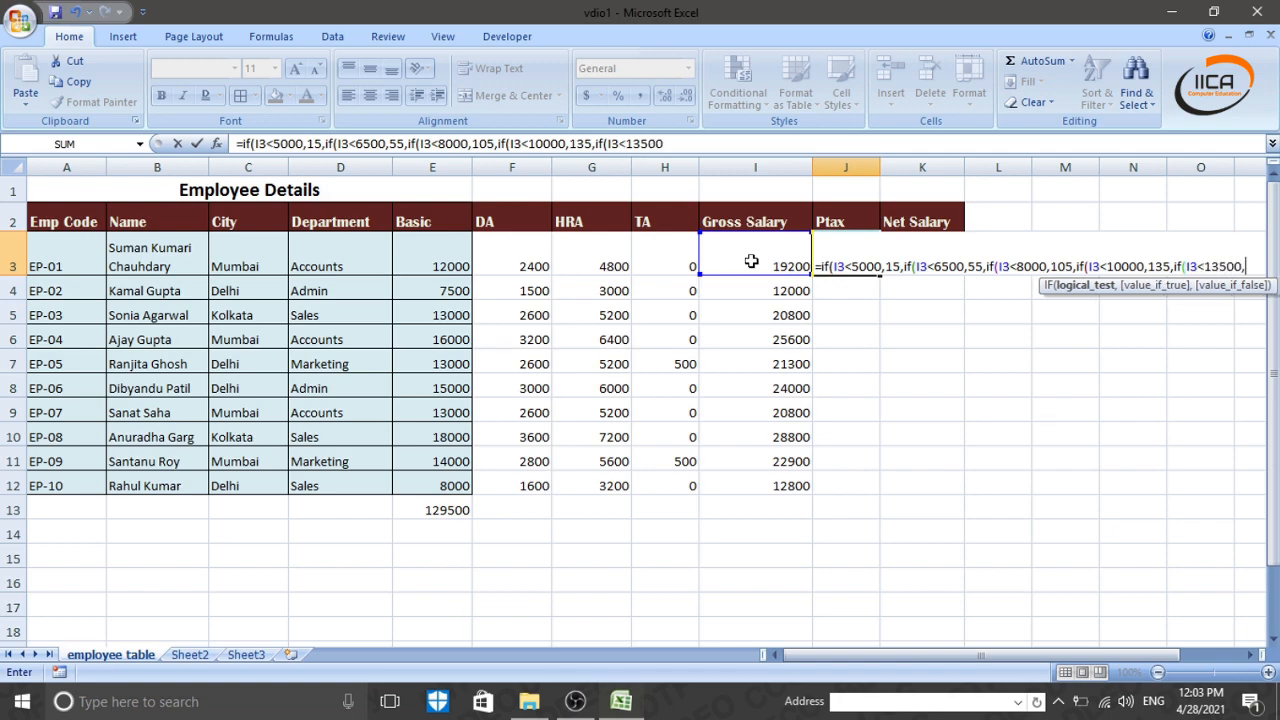
text(205)
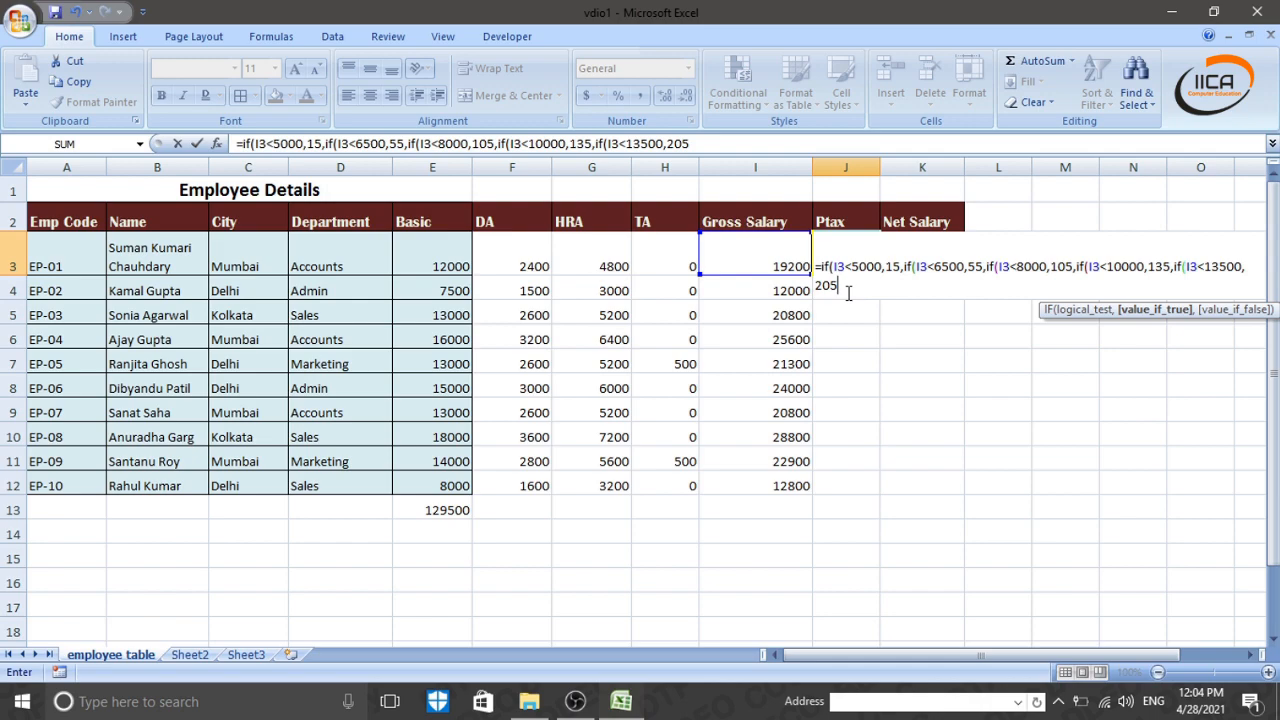
- Complete the nested IF in J3 with 250 for all other salaries and fill it down to J12
text(,250)
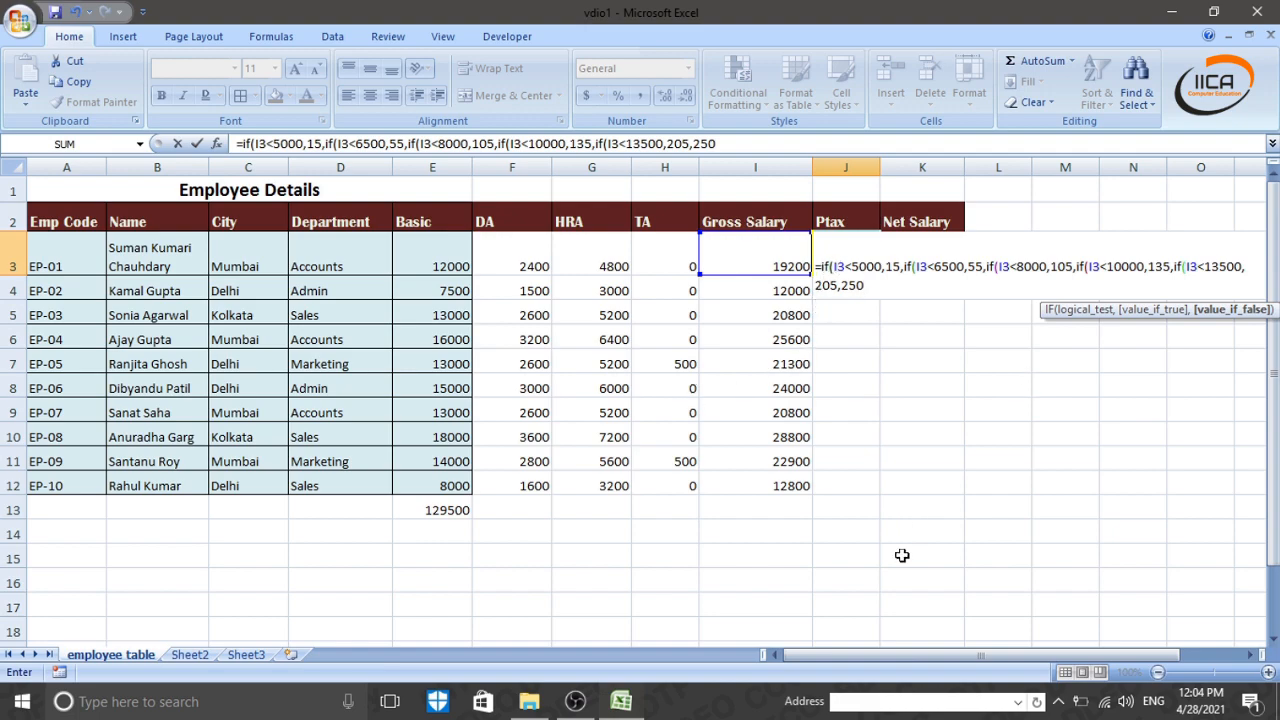
text())))))
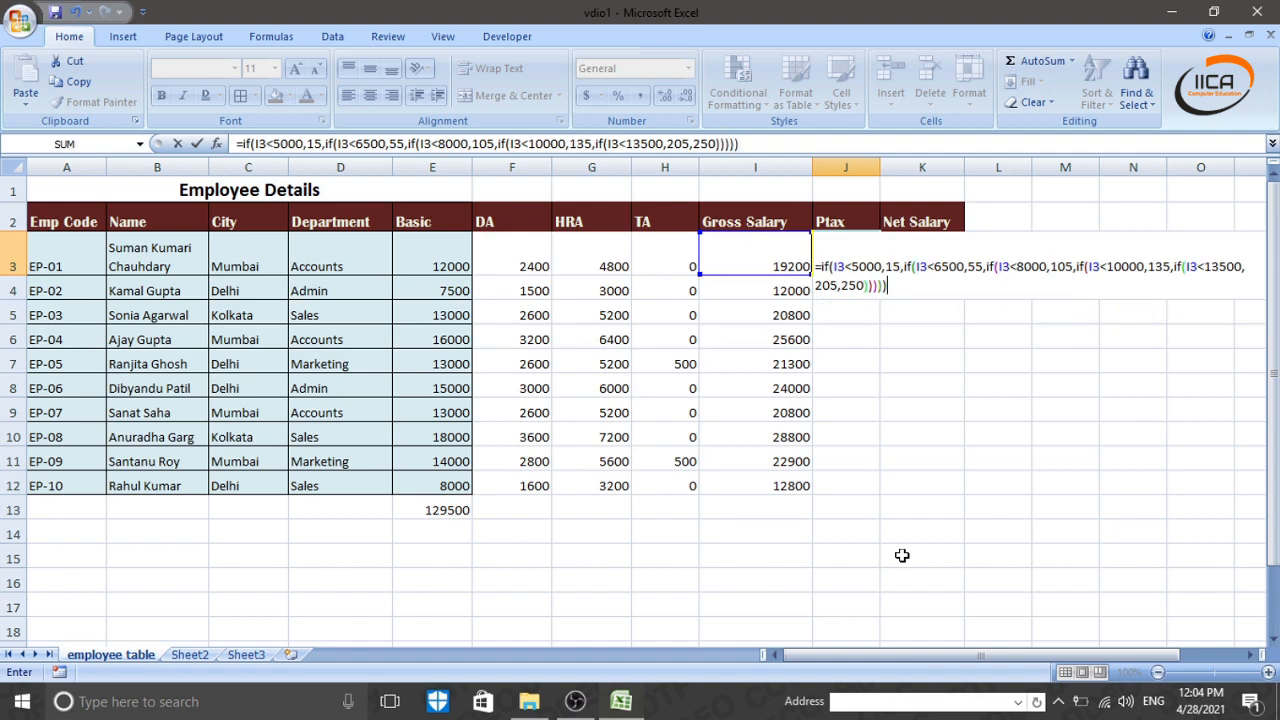
key(Return)
click(862, 258)
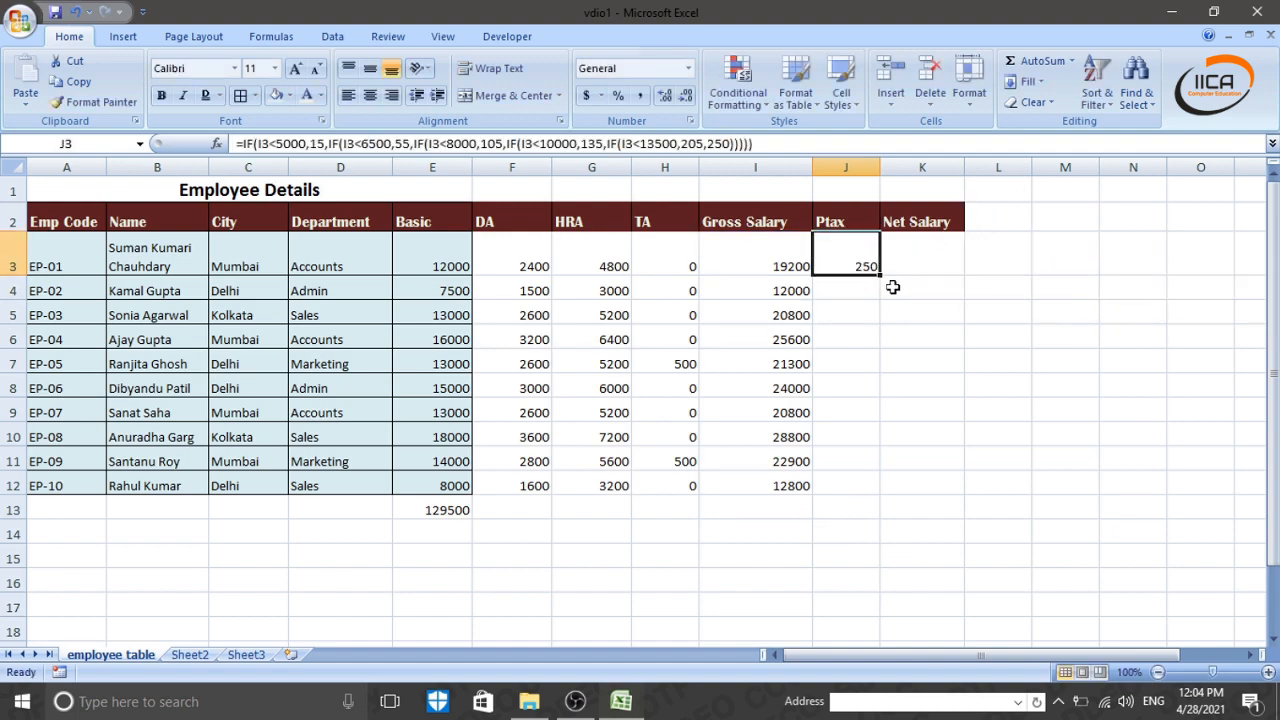
drag(880, 274, 887, 495)
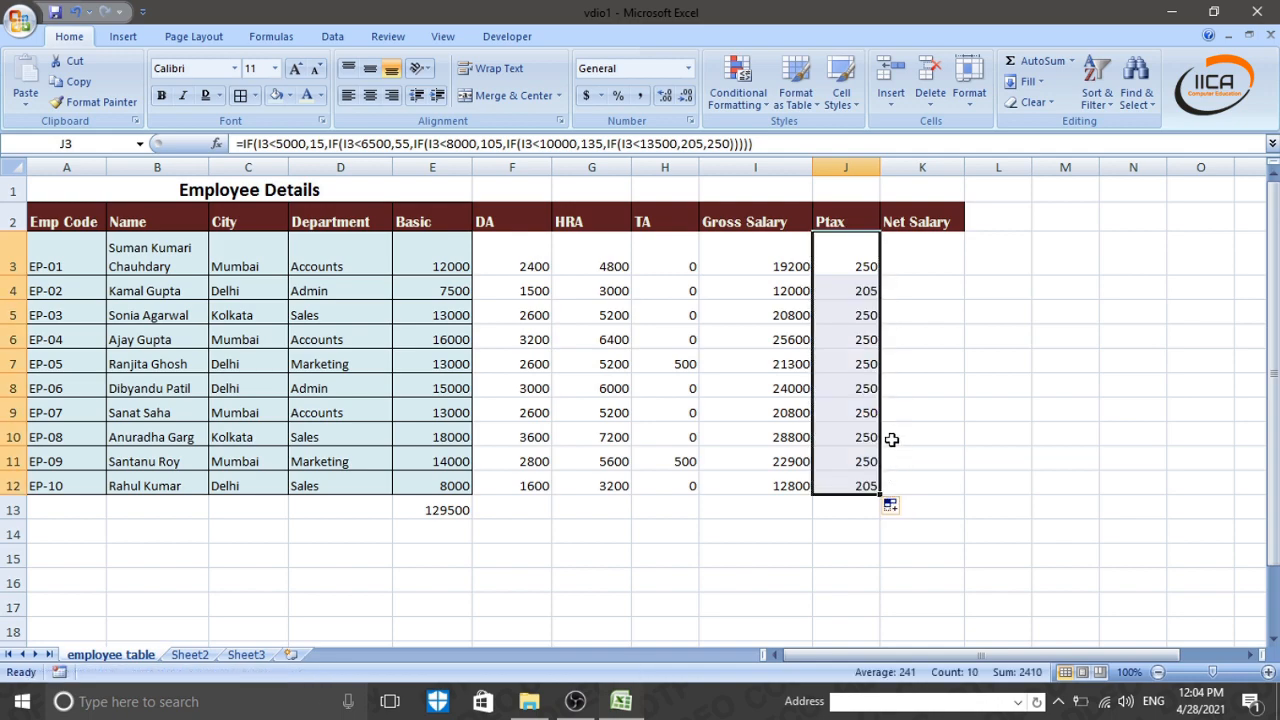
click(922, 256)
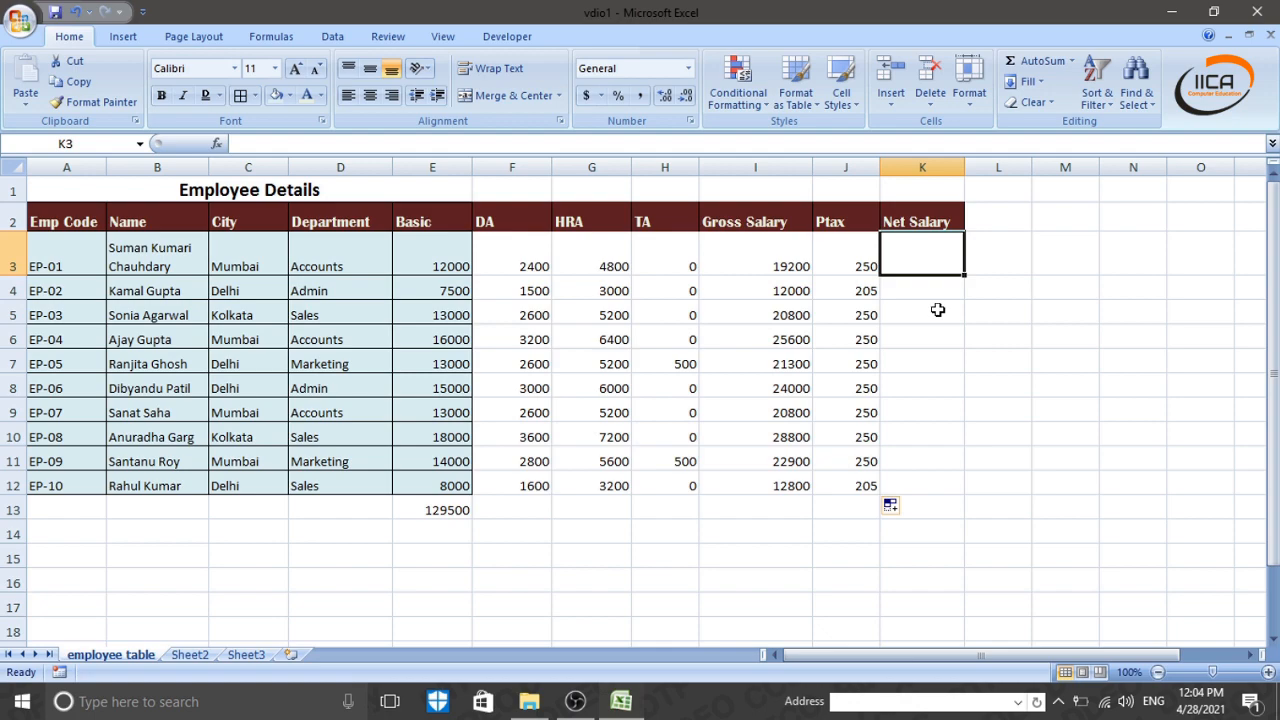
click(903, 314)
click(916, 262)
text(=)
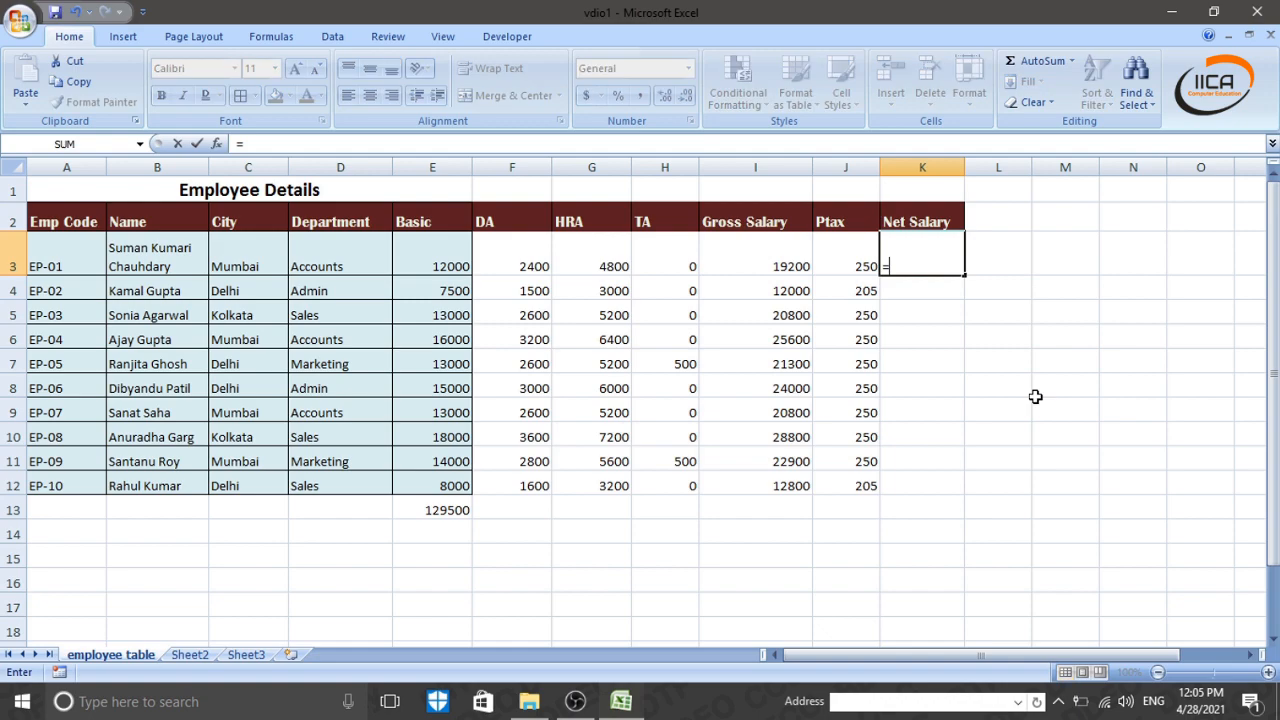
click(739, 266)
text(-)
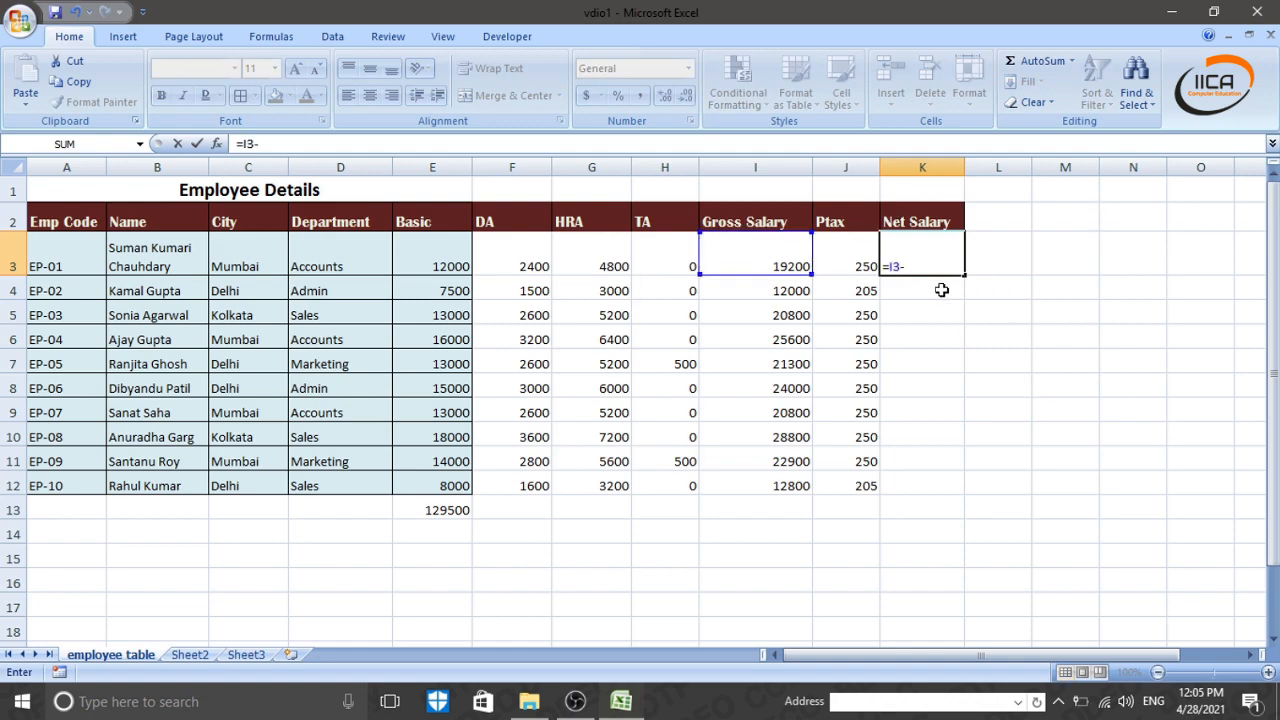
click(846, 257)
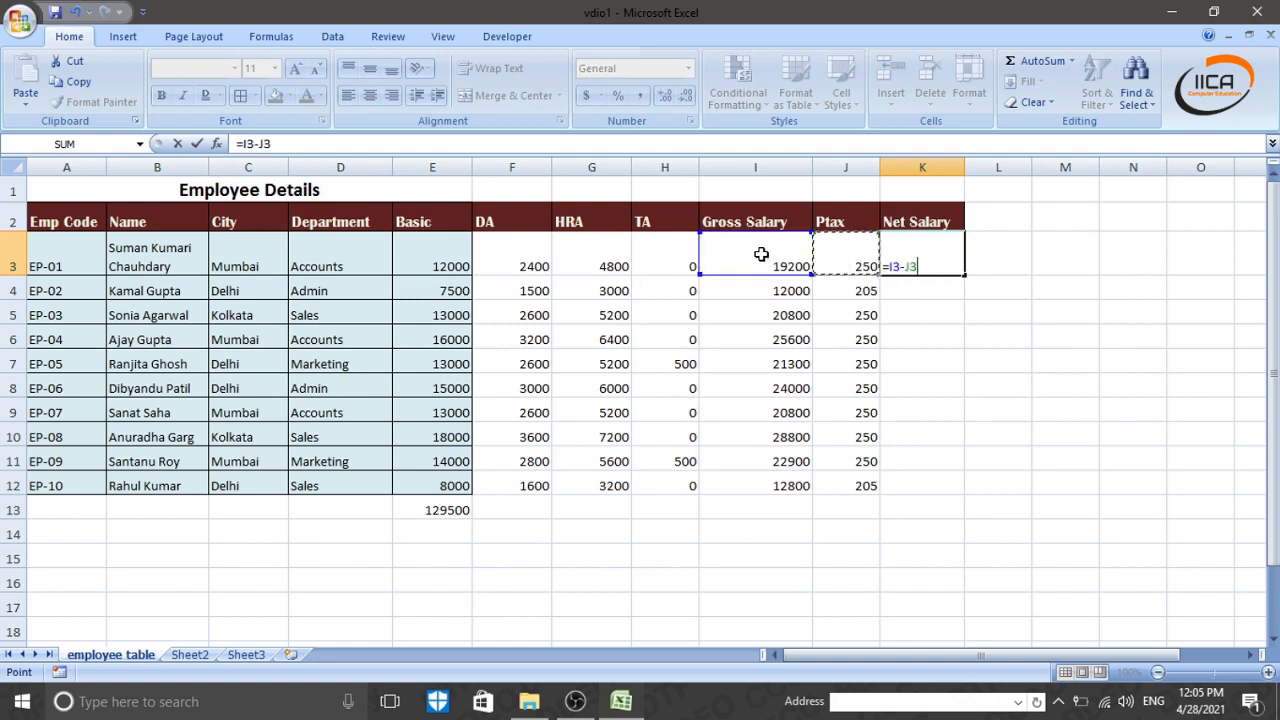
key(Escape)
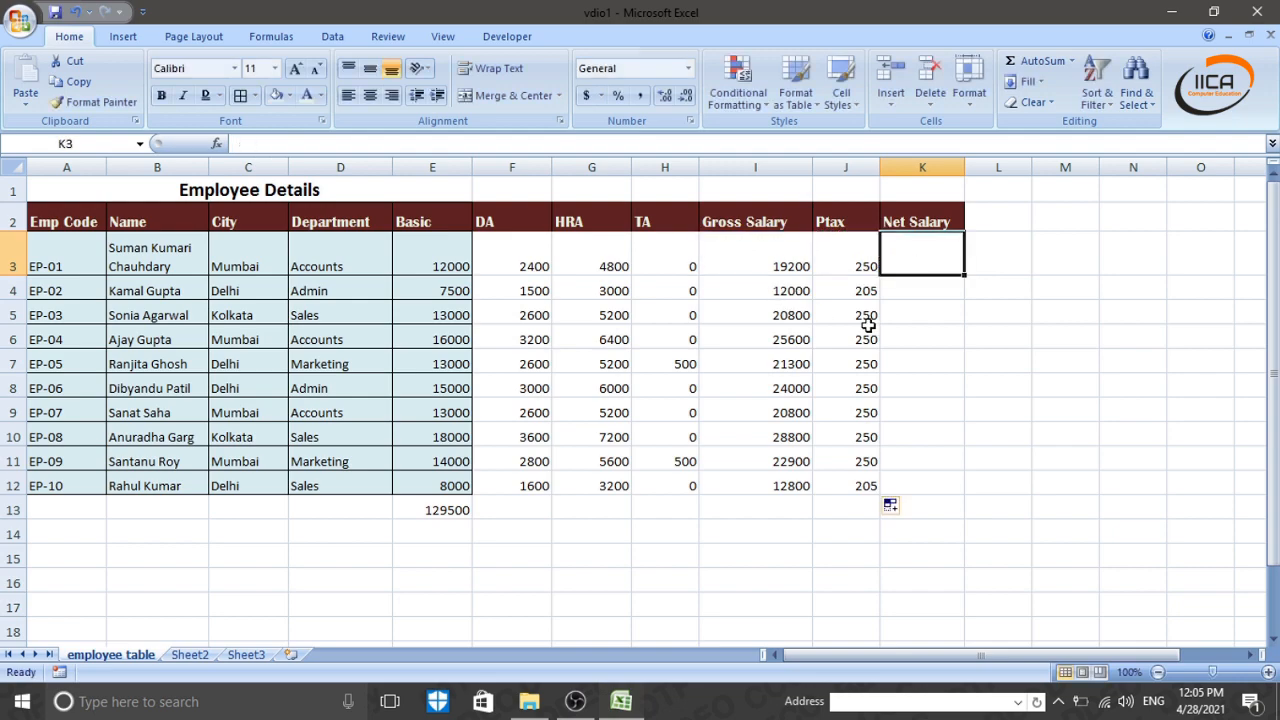
- Calculate the first employee's Net Salary in K3 with the formula =I3-J3, Gross Salary minus Ptax
click(930, 339)
click(914, 251)
text(=)
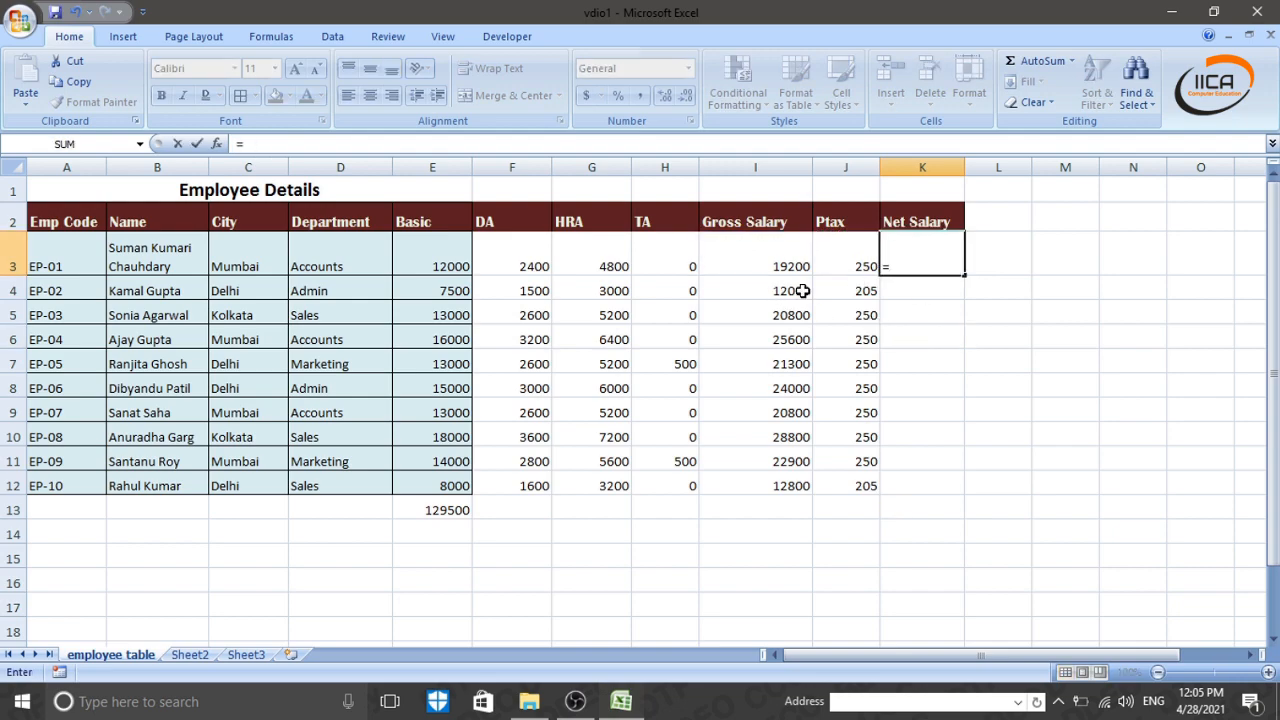
click(780, 262)
text(-)
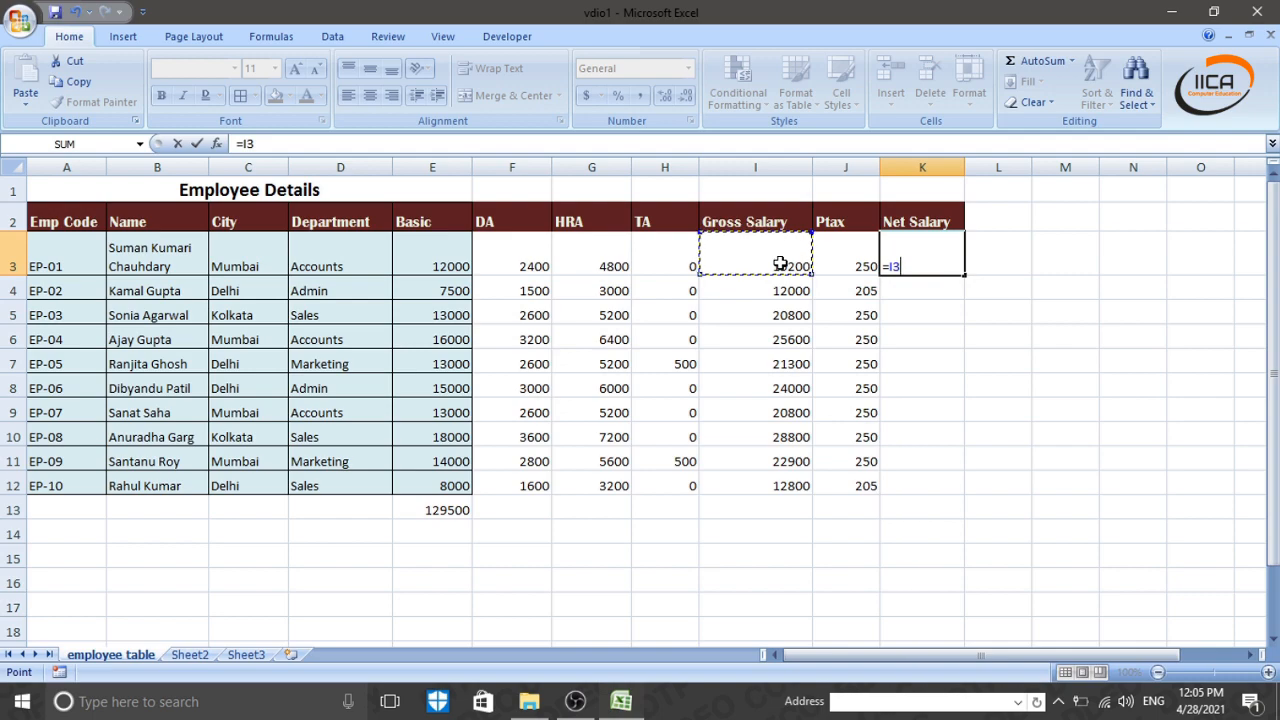
click(862, 268)
key(Return)
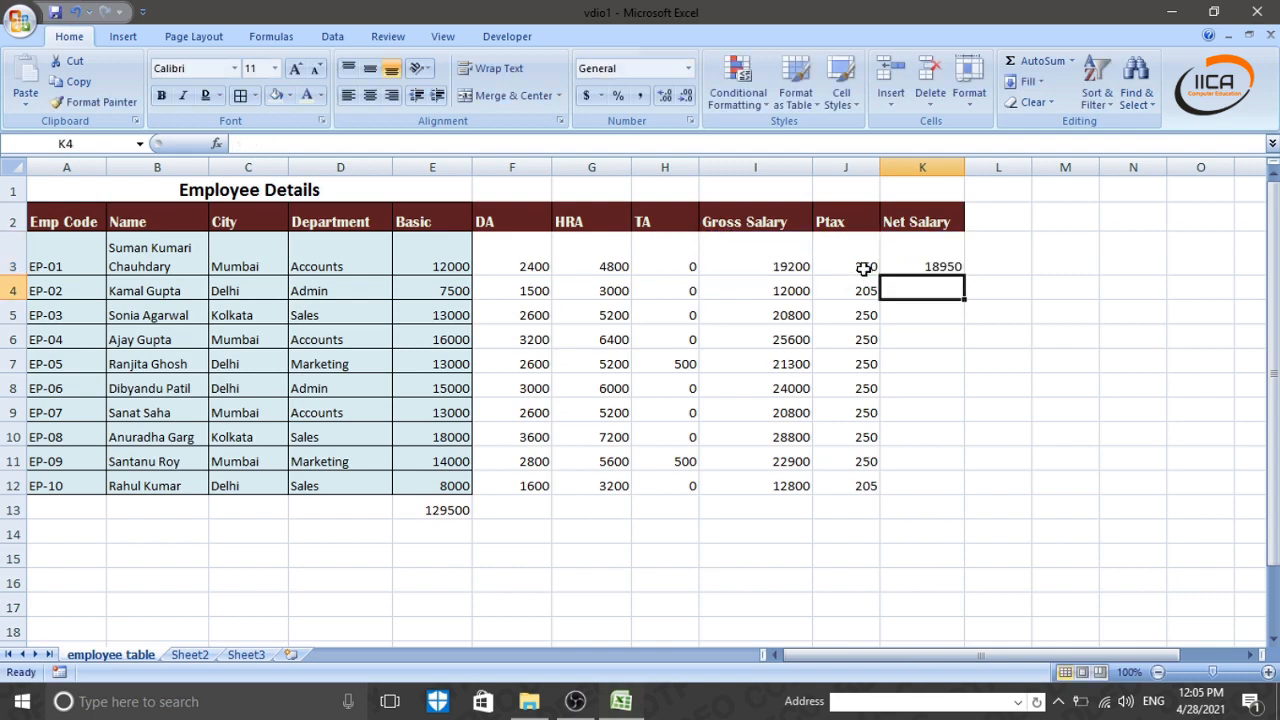
- Fill the Net Salary formula from K3 down to K12 for every employee and deselect the range
click(930, 270)
drag(966, 277, 970, 492)
click(1090, 444)
click(1054, 565)
click(834, 512)
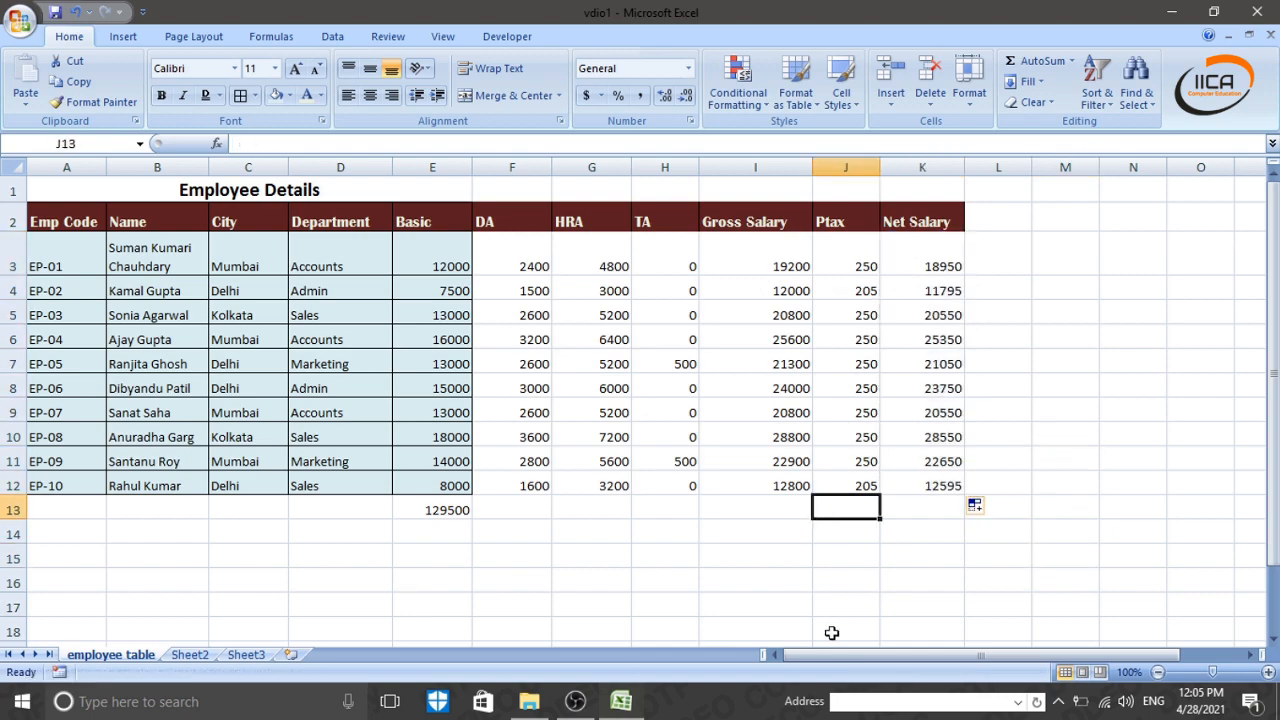